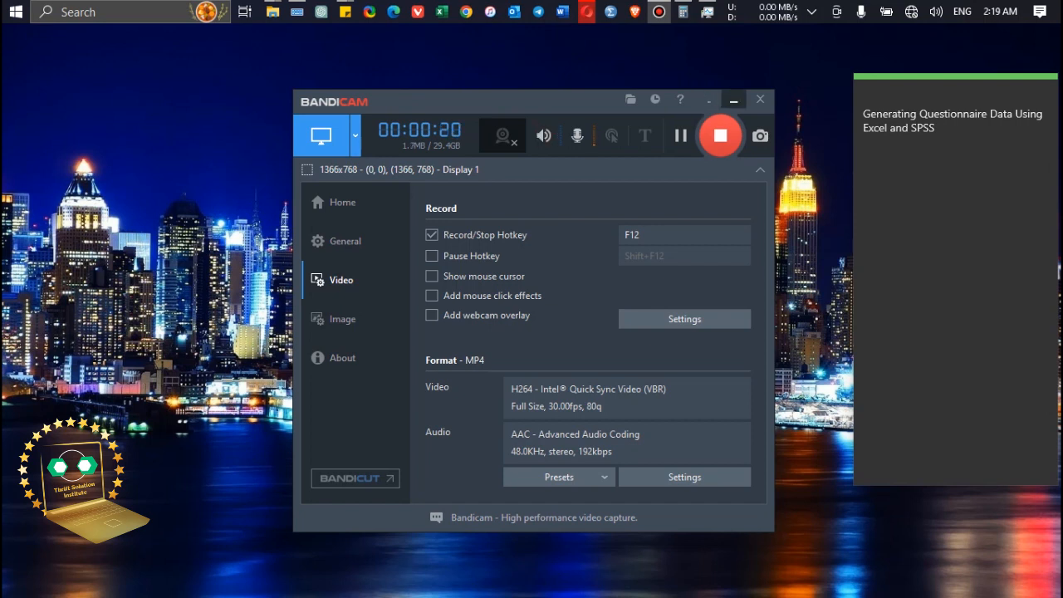
# Open the Data Analysis to SPSS.xlsx workbook in Excel and highlight the Section A items on the Origal Data sheet.
pyautogui.click(733, 99)
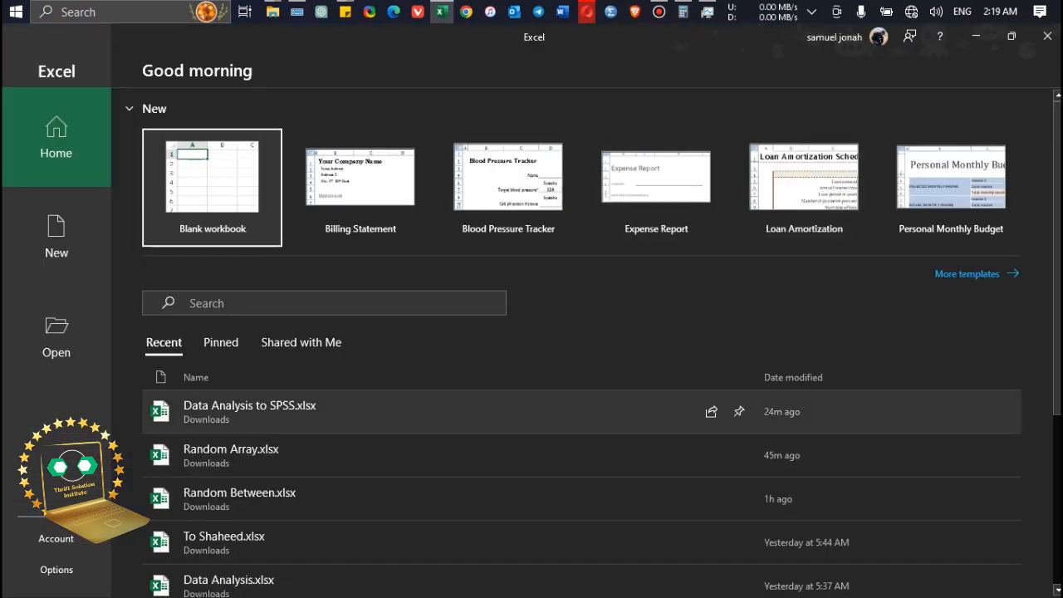
pyautogui.click(249, 411)
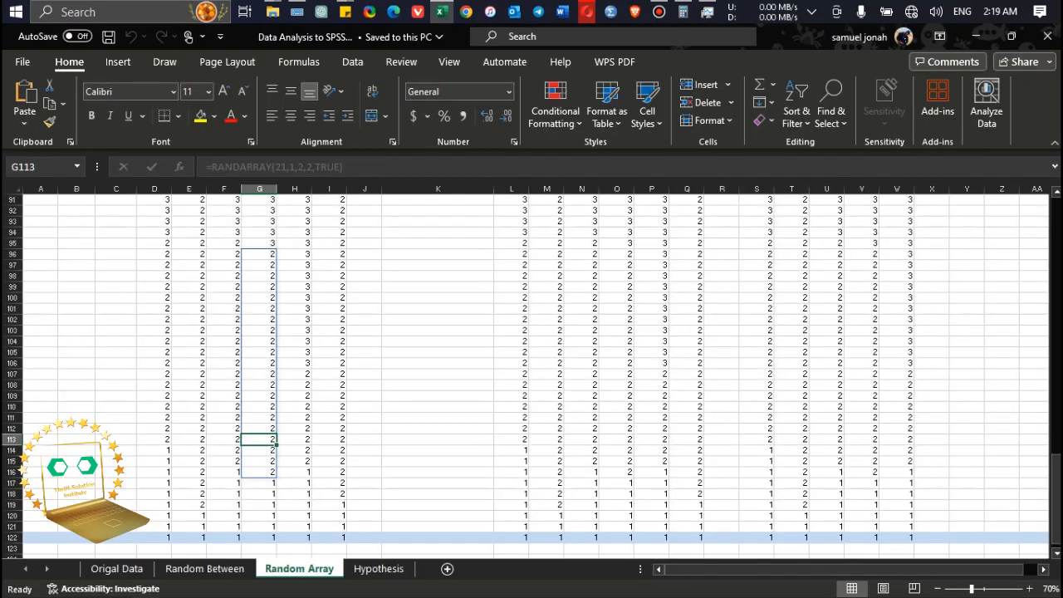
pyautogui.click(116, 569)
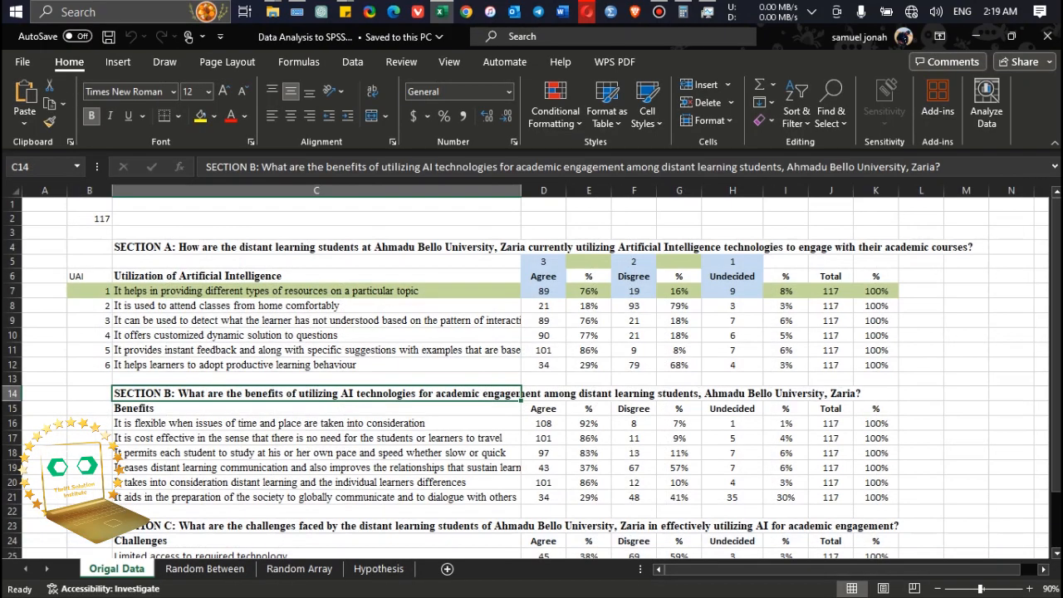
pyautogui.click(966, 336)
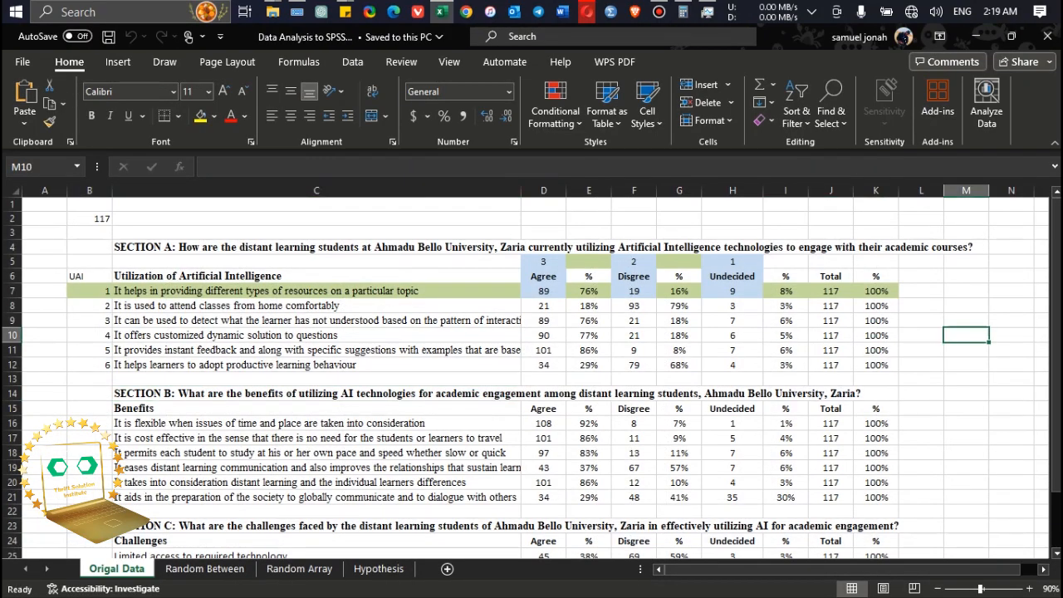
pyautogui.moveTo(224, 305); pyautogui.dragTo(831, 365)
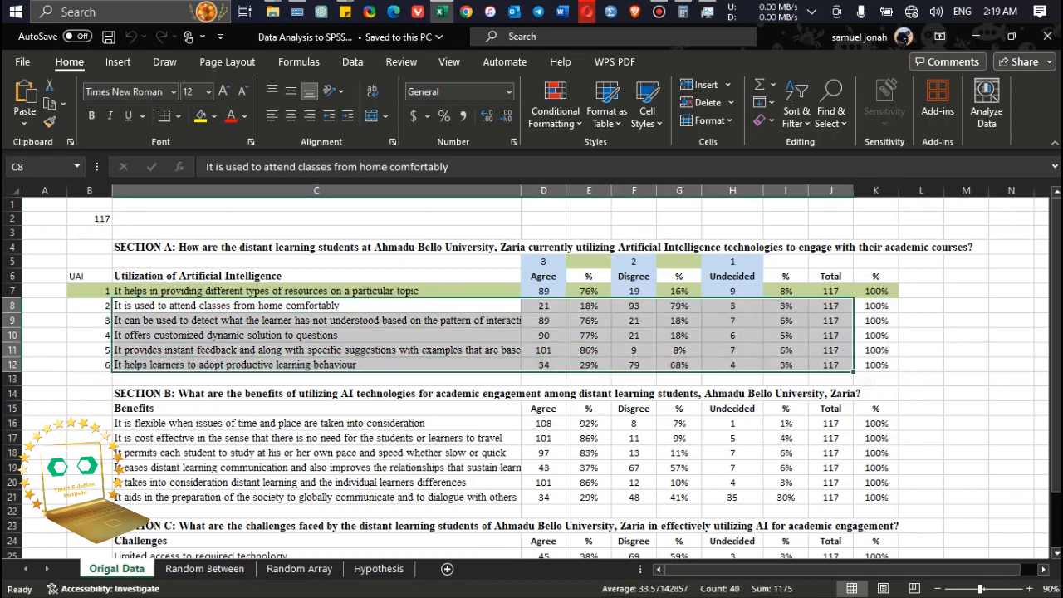
pyautogui.moveTo(333, 276); pyautogui.dragTo(332, 321)
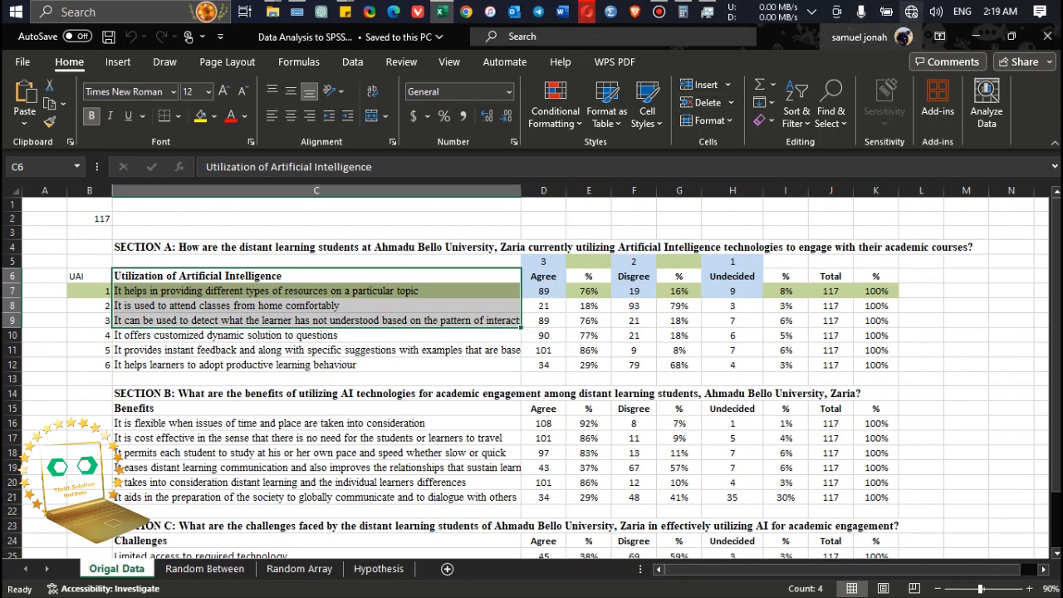
# Switch to IBM SPSS Statistics and dismiss its welcome dialog to reach the empty data editor.
pyautogui.click(976, 35)
pyautogui.click(610, 11)
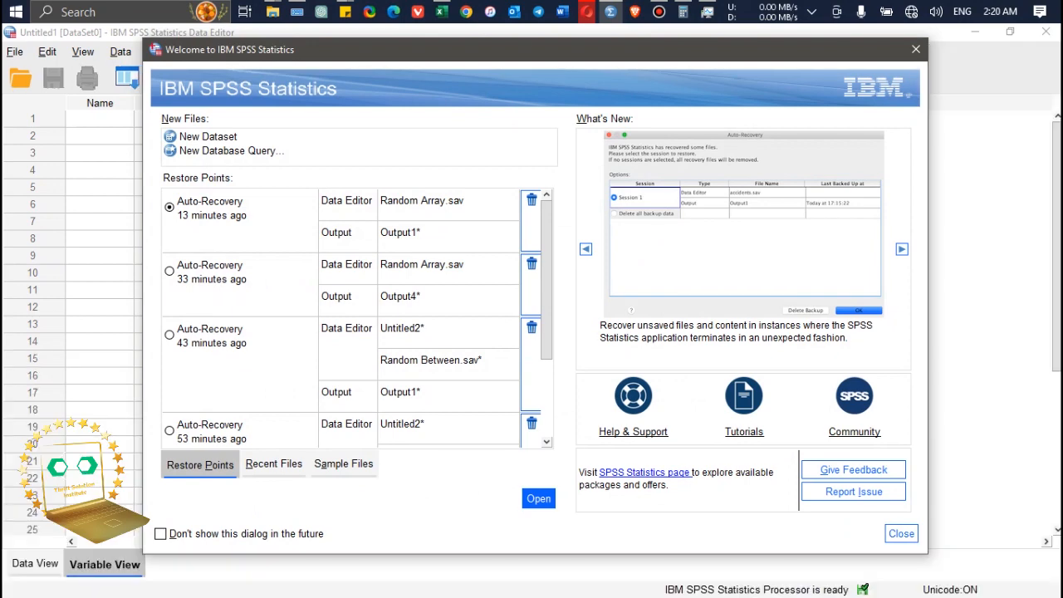
pyautogui.click(916, 49)
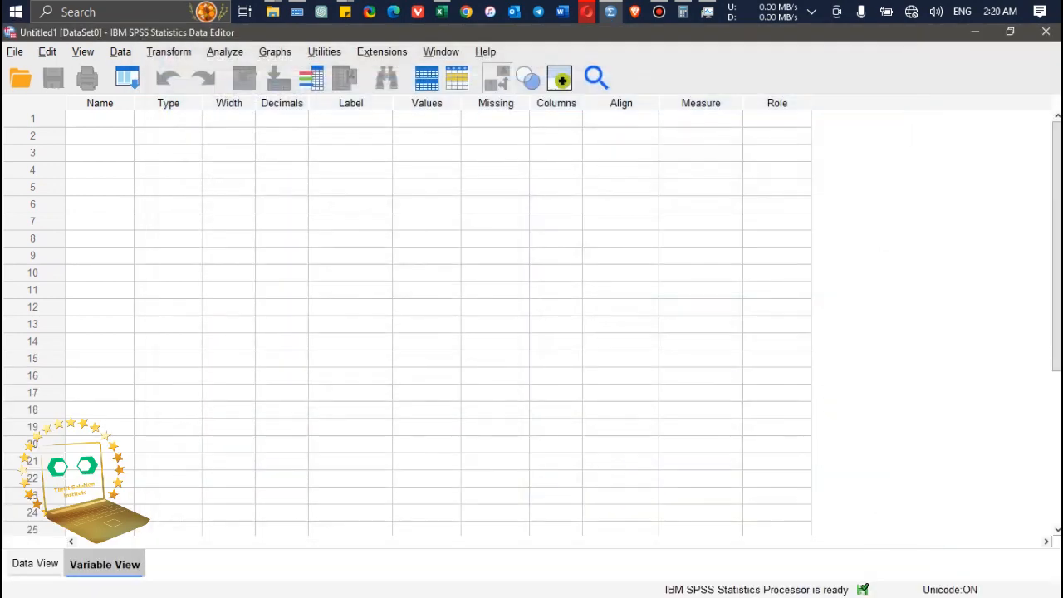
# Import the Excel file Data Analysis.xlsx from Downloads, keeping the default worksheet Sheet1 [B2:K29] and reading options.
pyautogui.click(15, 51)
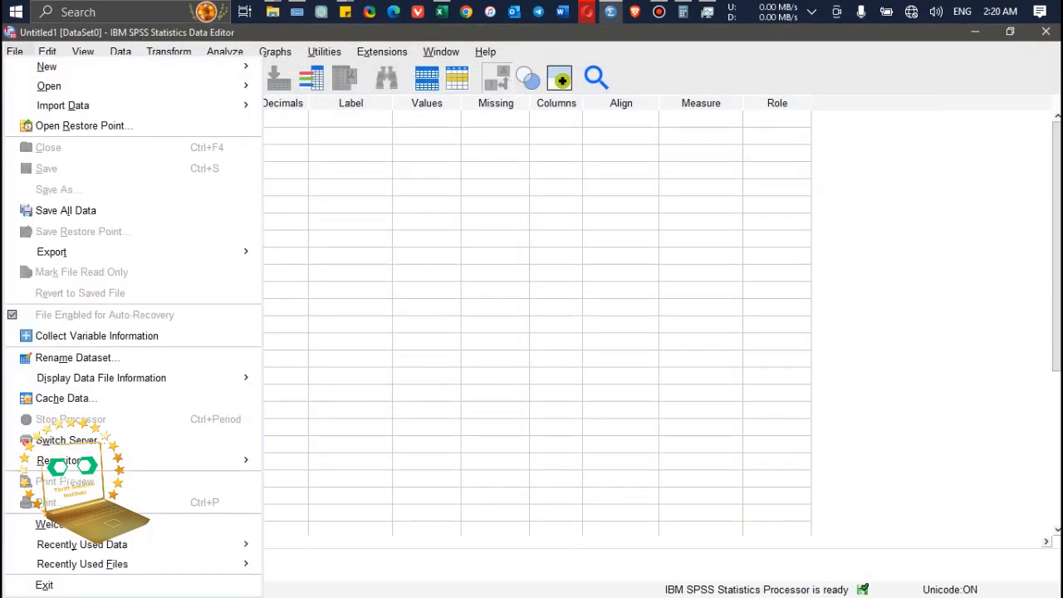
pyautogui.moveTo(63, 106)
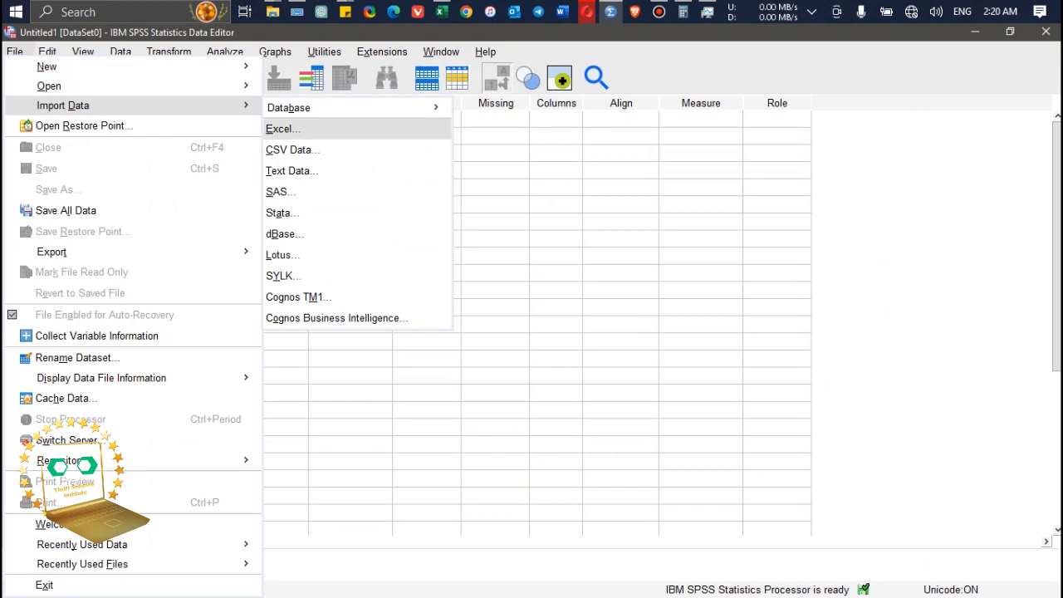
pyautogui.click(282, 128)
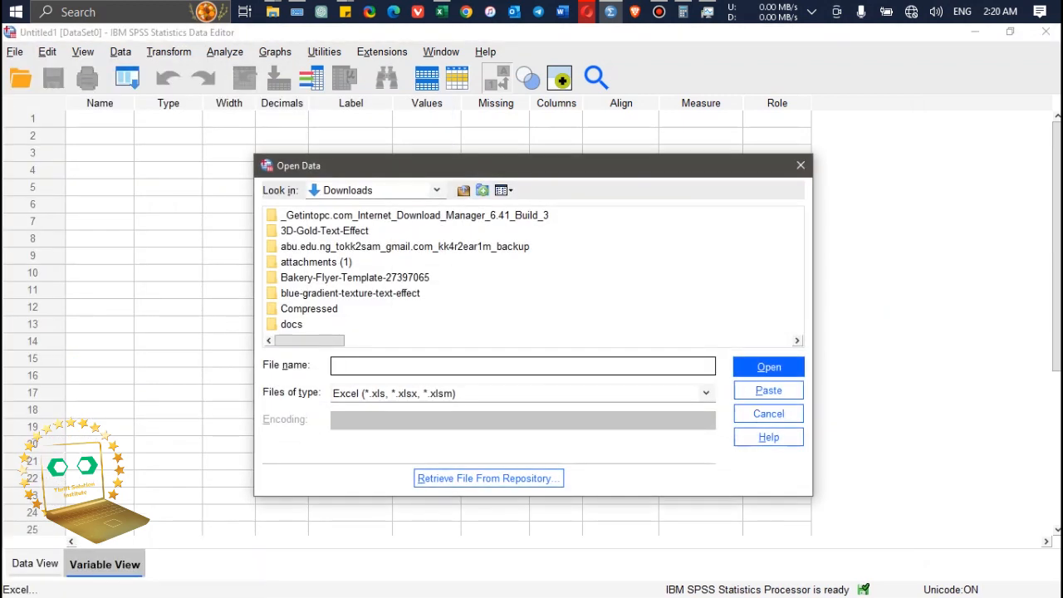
pyautogui.write('data')
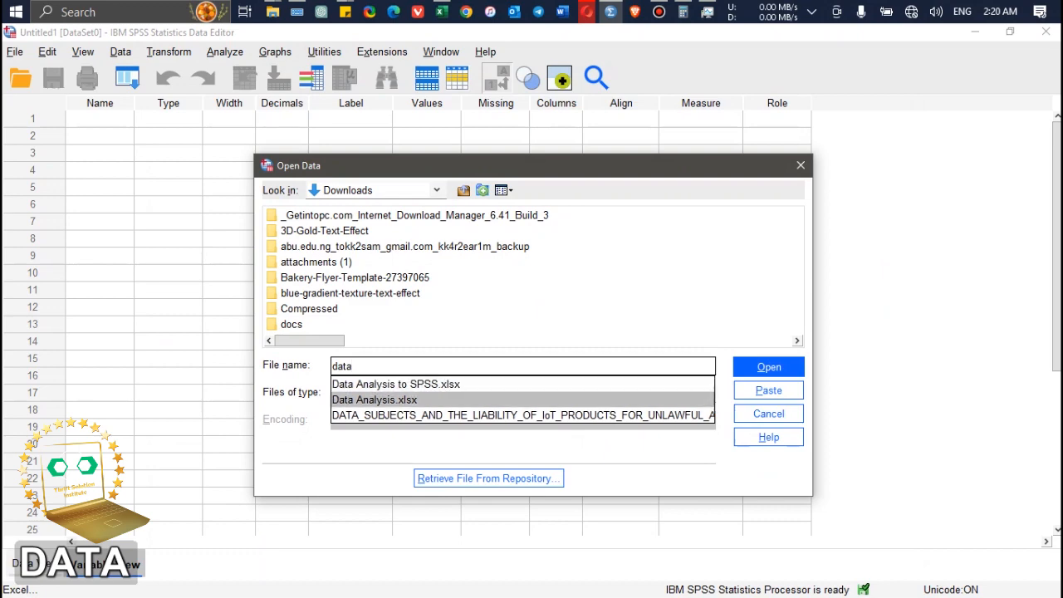
pyautogui.press('Up')
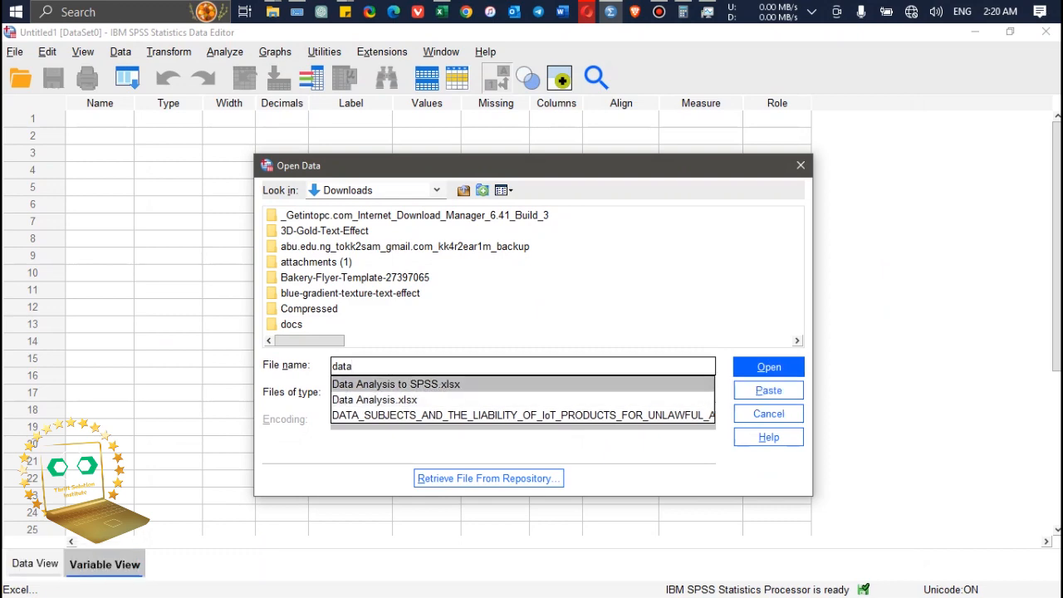
pyautogui.press('Down')
pyautogui.press('Return')
pyautogui.press('Return')
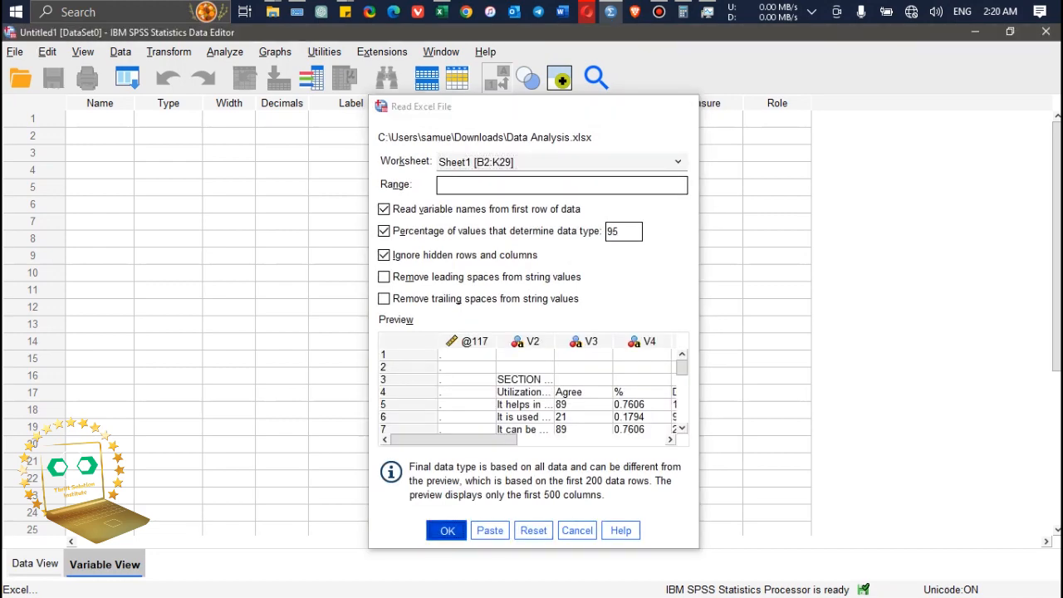
pyautogui.press('Return')
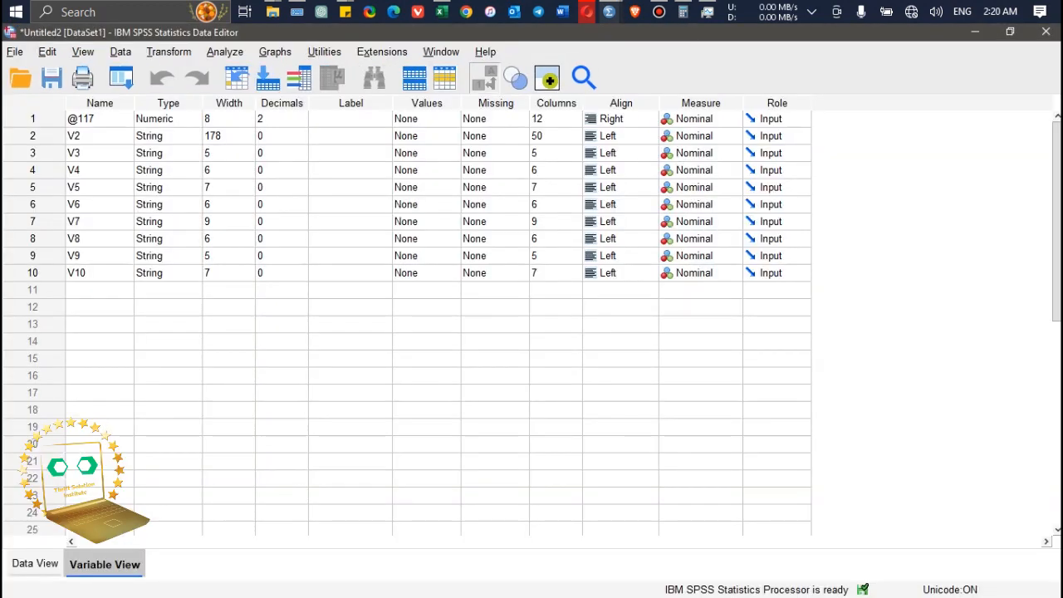
# Examine the types of variables V2 to V10 and the imported questionnaire rows.
pyautogui.moveTo(168, 135); pyautogui.dragTo(167, 273)
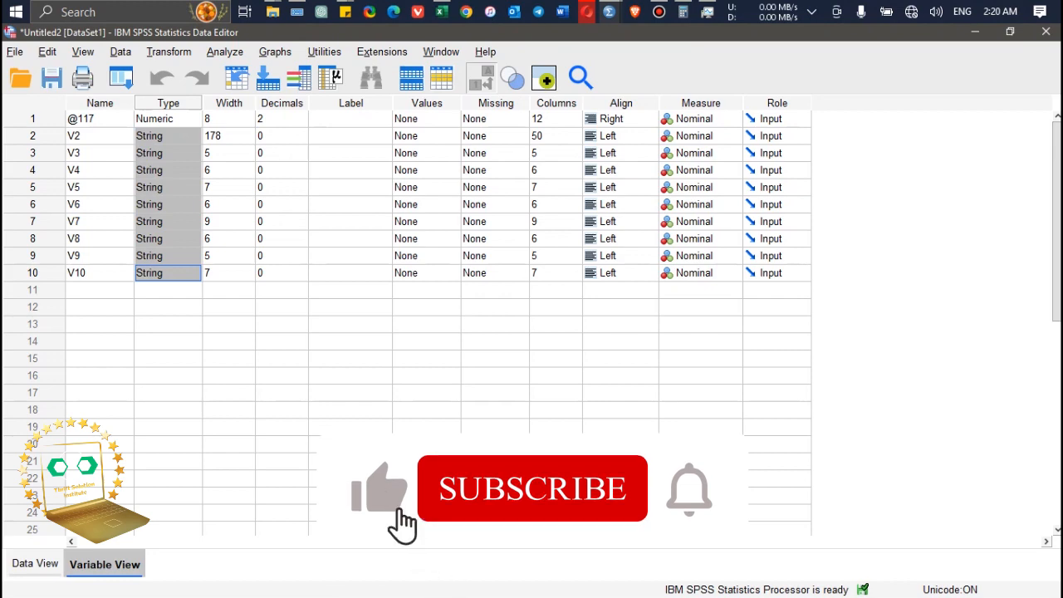
pyautogui.click(35, 564)
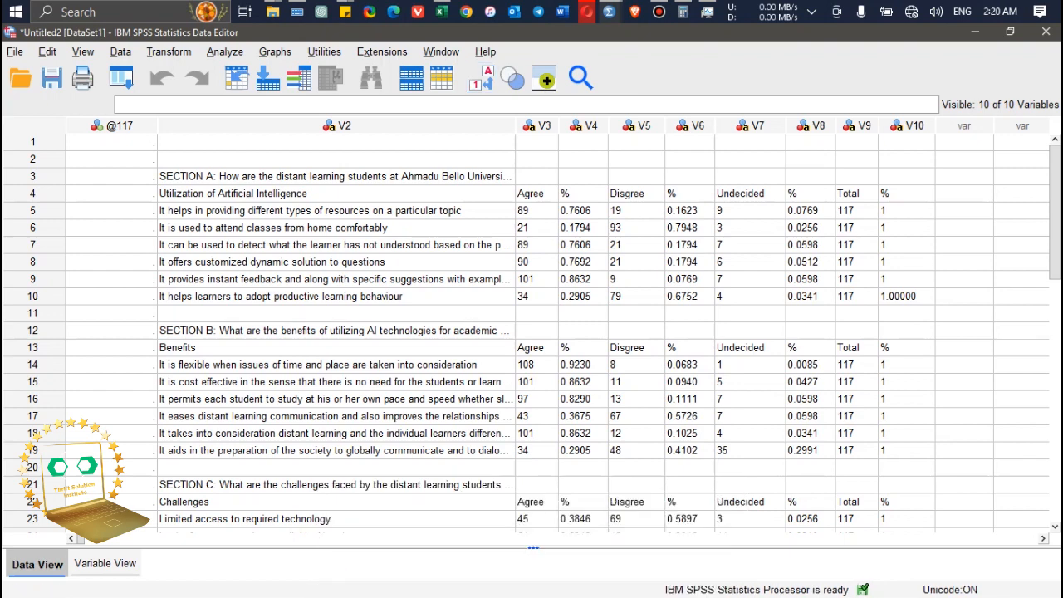
pyautogui.click(105, 564)
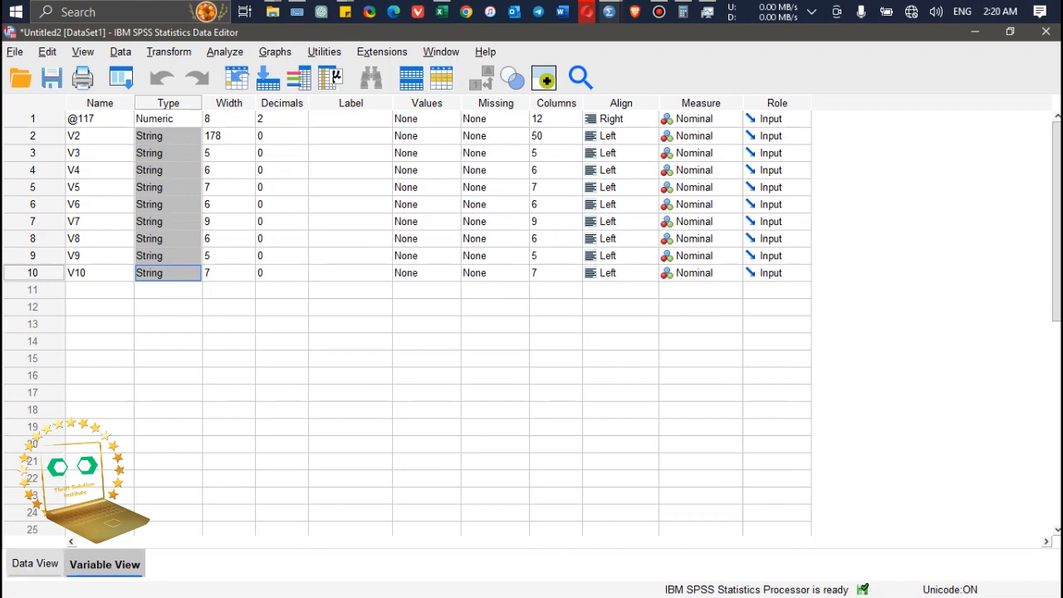
pyautogui.click(35, 563)
pyautogui.click(224, 51)
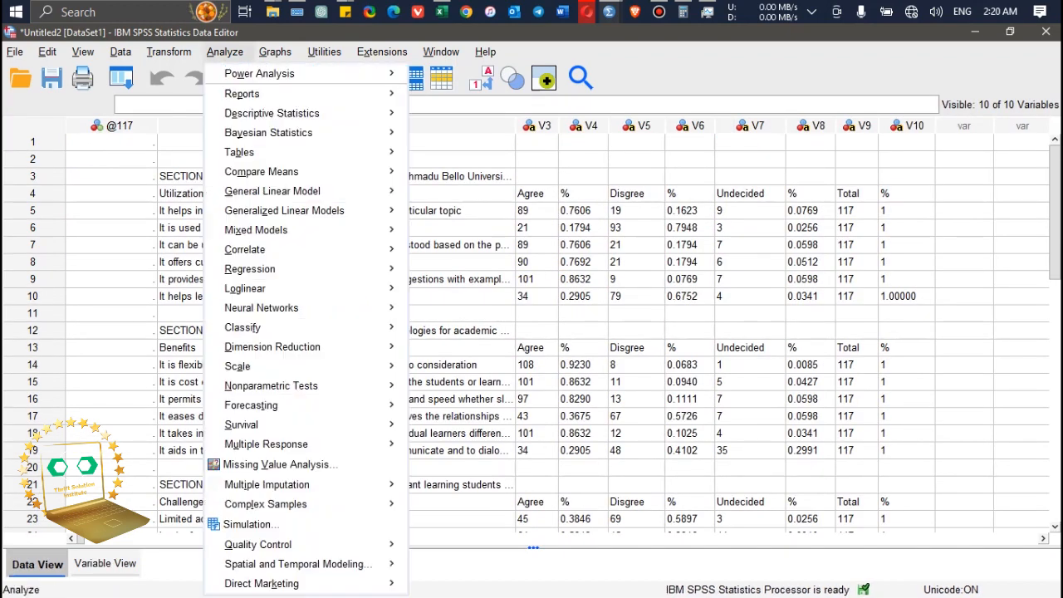
pyautogui.moveTo(272, 113)
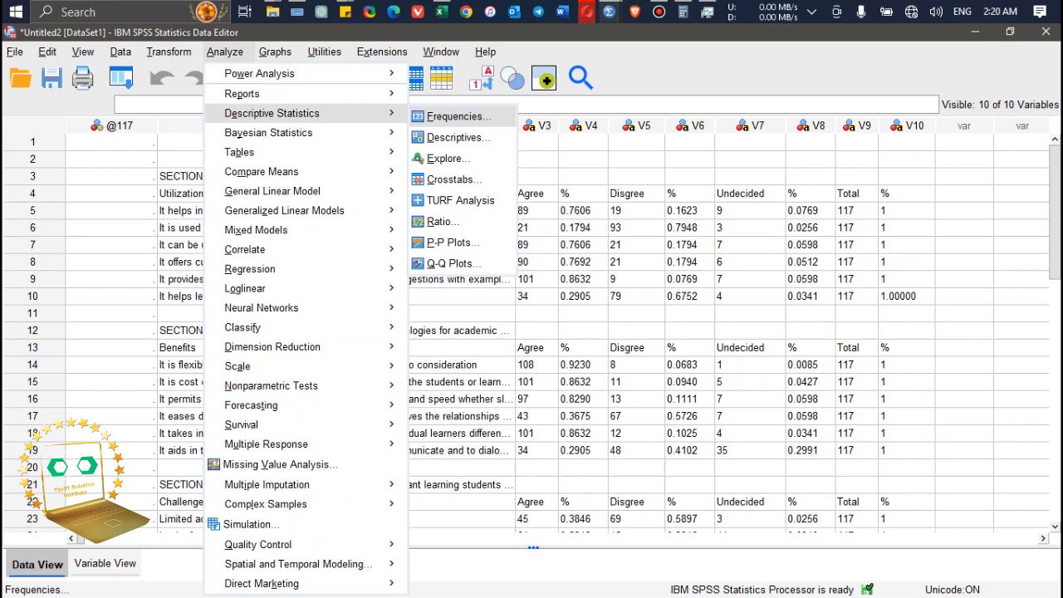
pyautogui.click(458, 117)
pyautogui.hotkey('ctrl', 'a')
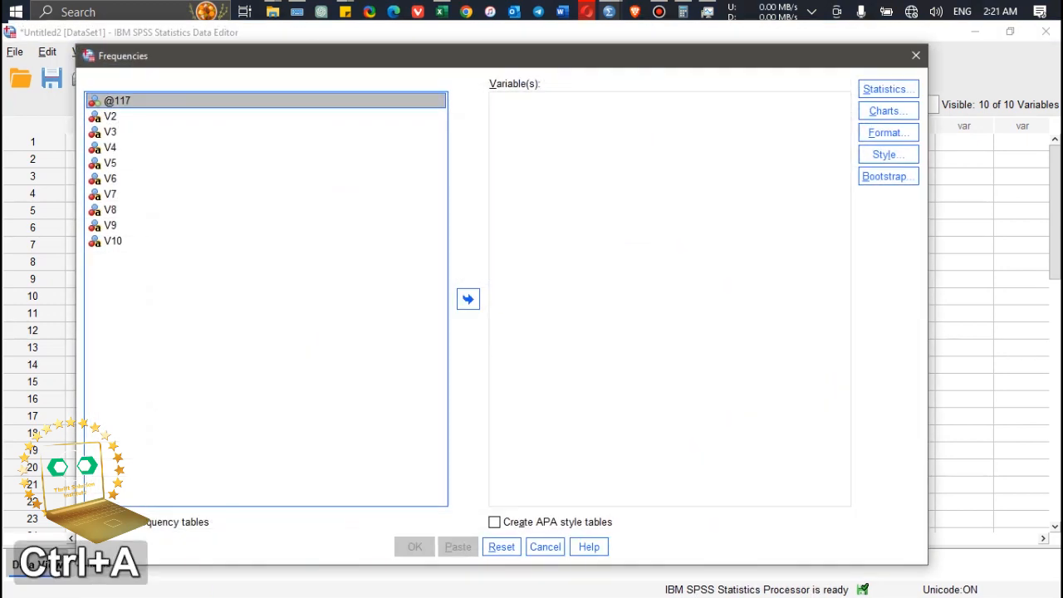
pyautogui.click(467, 299)
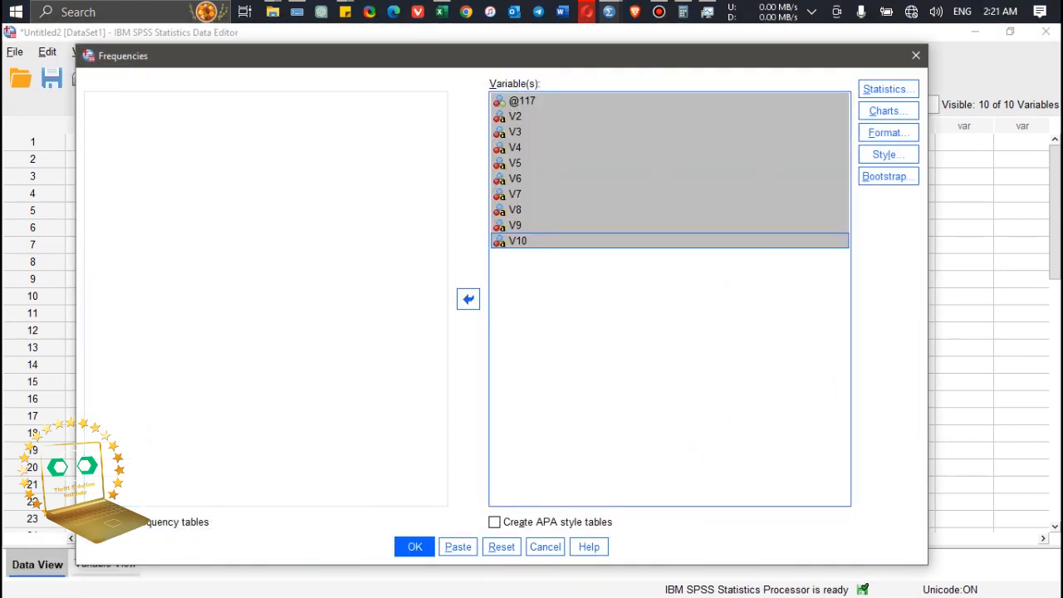
pyautogui.click(415, 546)
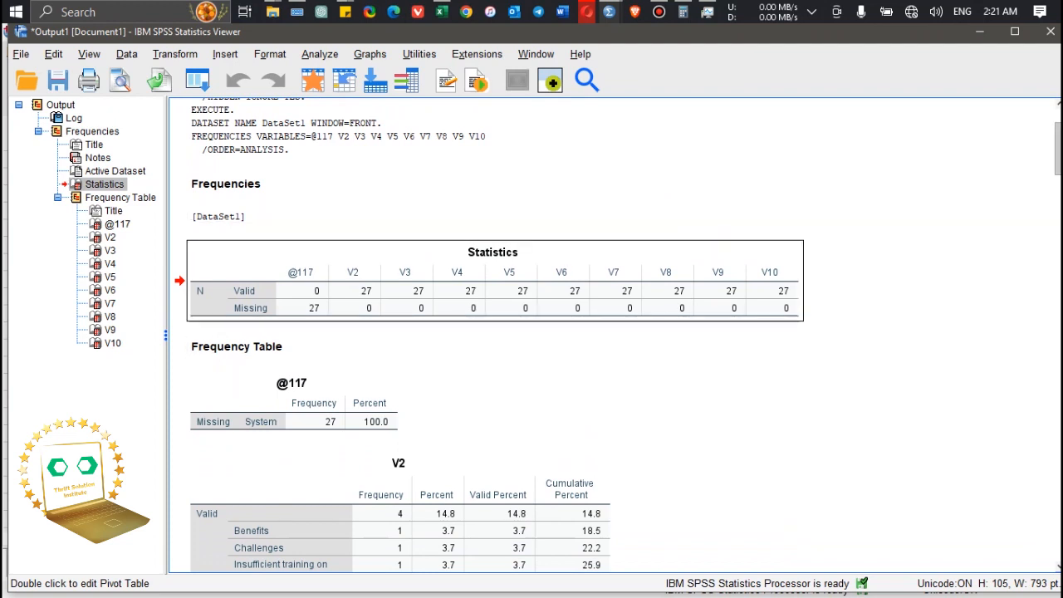
# Review the frequency output against the source workbook, and close the output viewer without saving.
pyautogui.scroll(3, 614, 332)
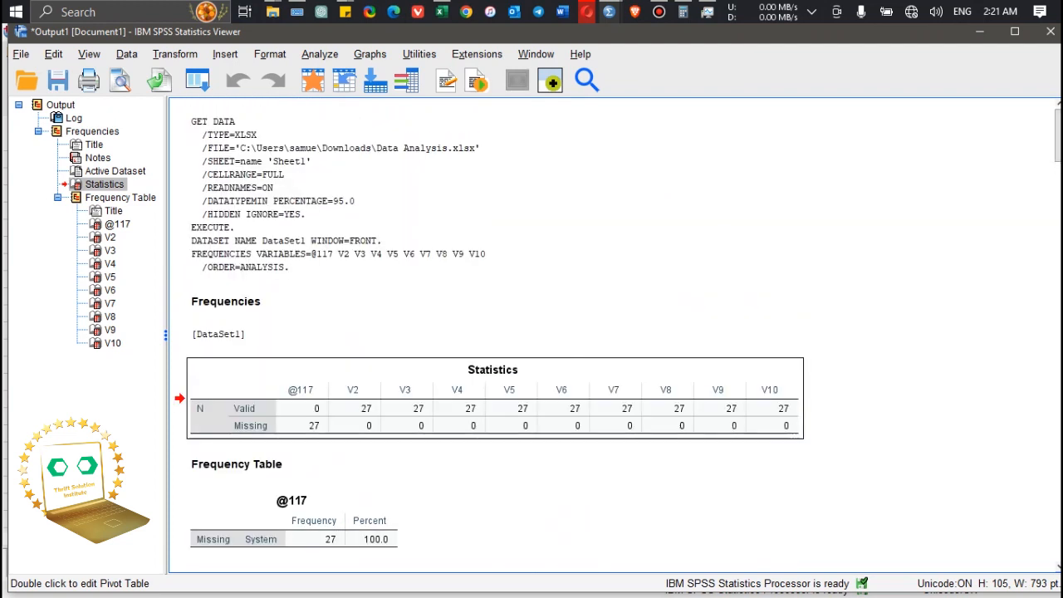
pyautogui.click(441, 11)
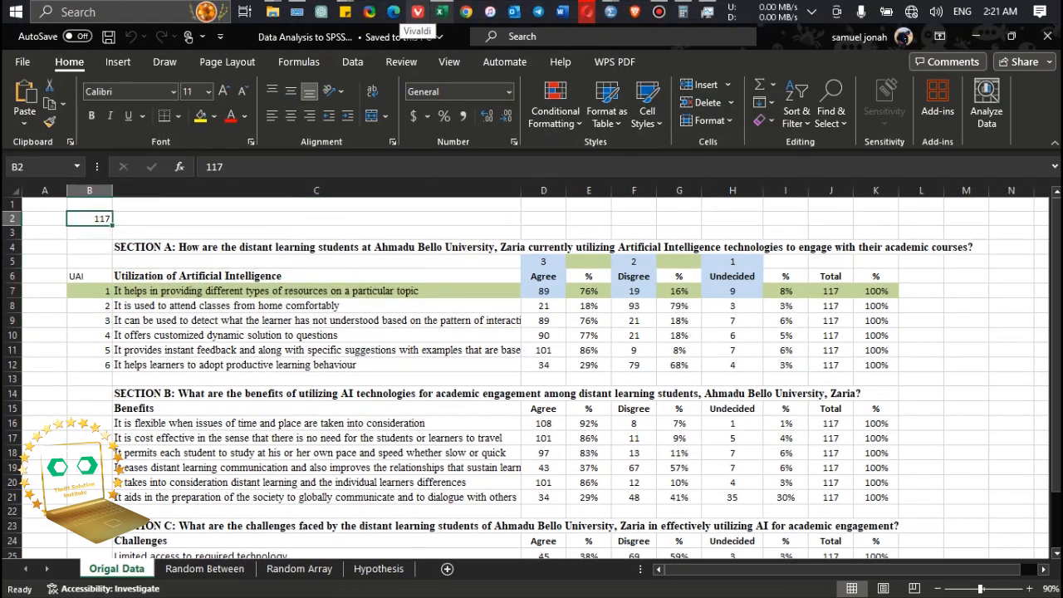
pyautogui.click(976, 37)
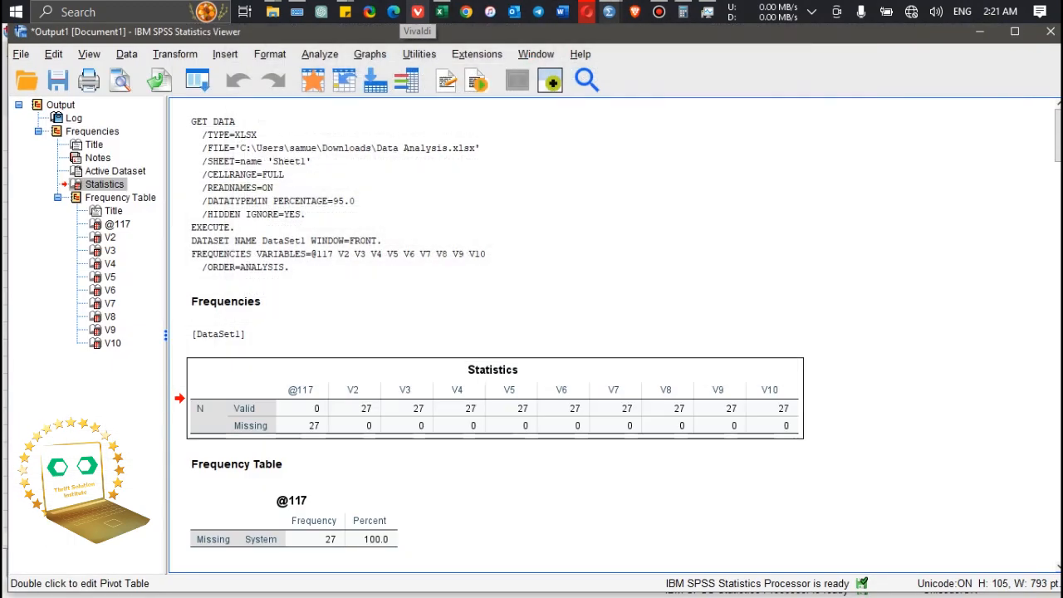
pyautogui.scroll(-20, 532, 332)
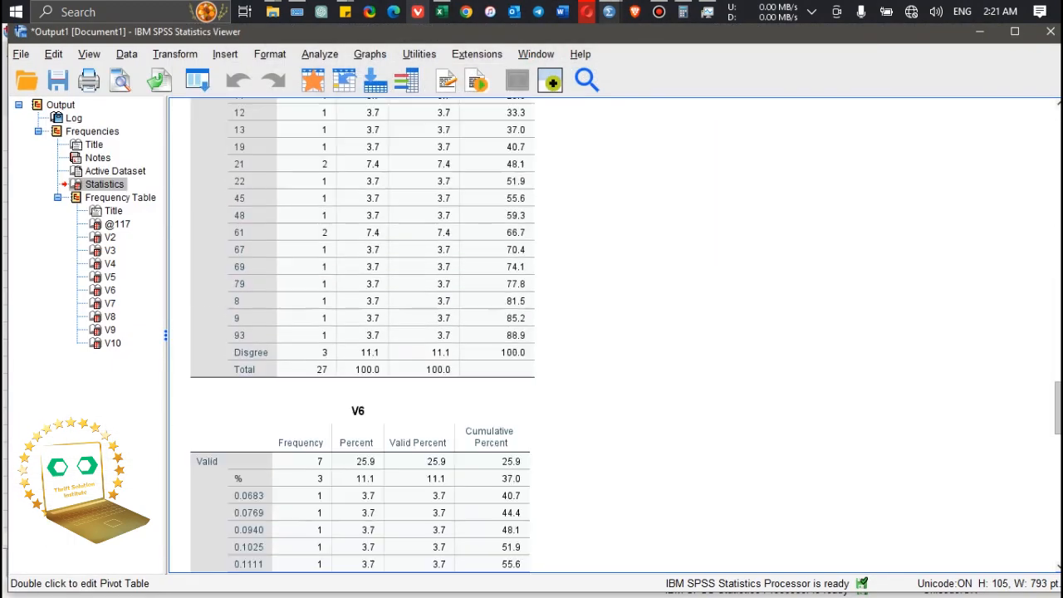
pyautogui.scroll(-1, 357, 332)
pyautogui.click(1051, 30)
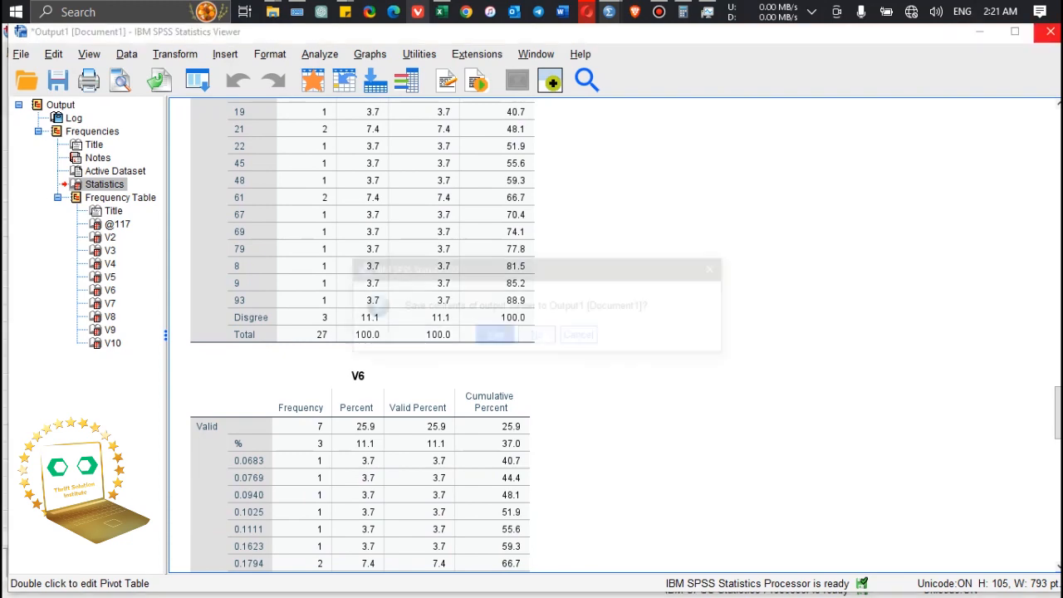
pyautogui.click(538, 334)
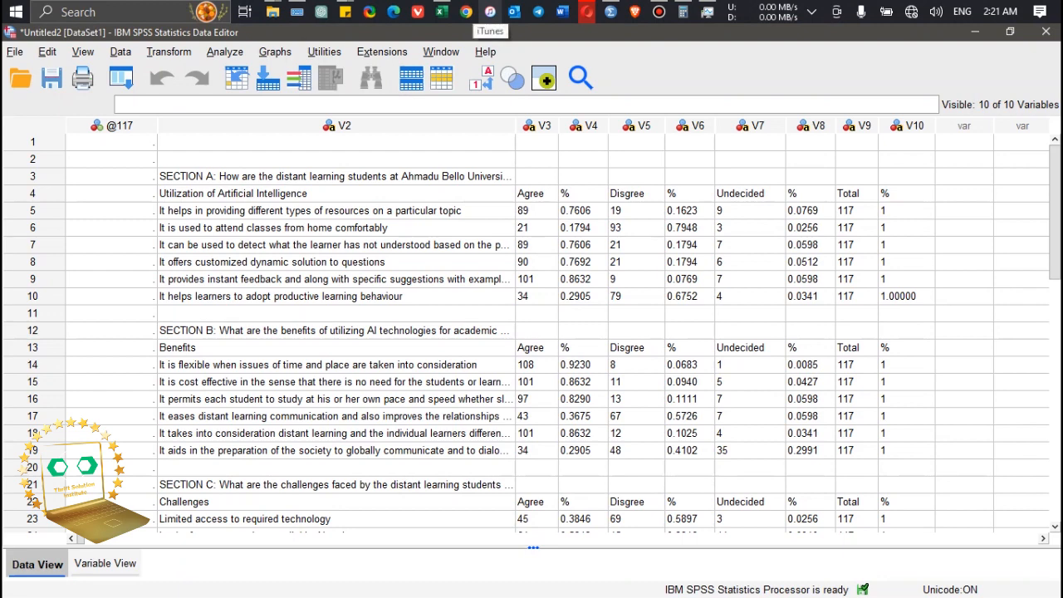
# Switch to the Excel workbook and examine the UAI code in B6 beside the Utilization of Artificial Intelligence heading in C6.
pyautogui.moveTo(441, 12)
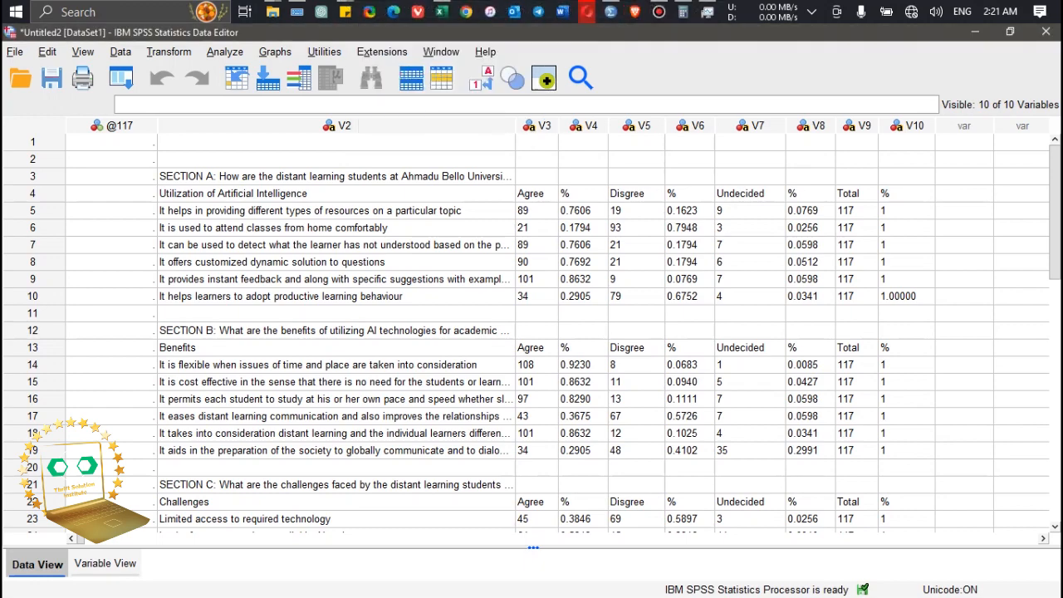
pyautogui.hotkey('alt', 'Tab')
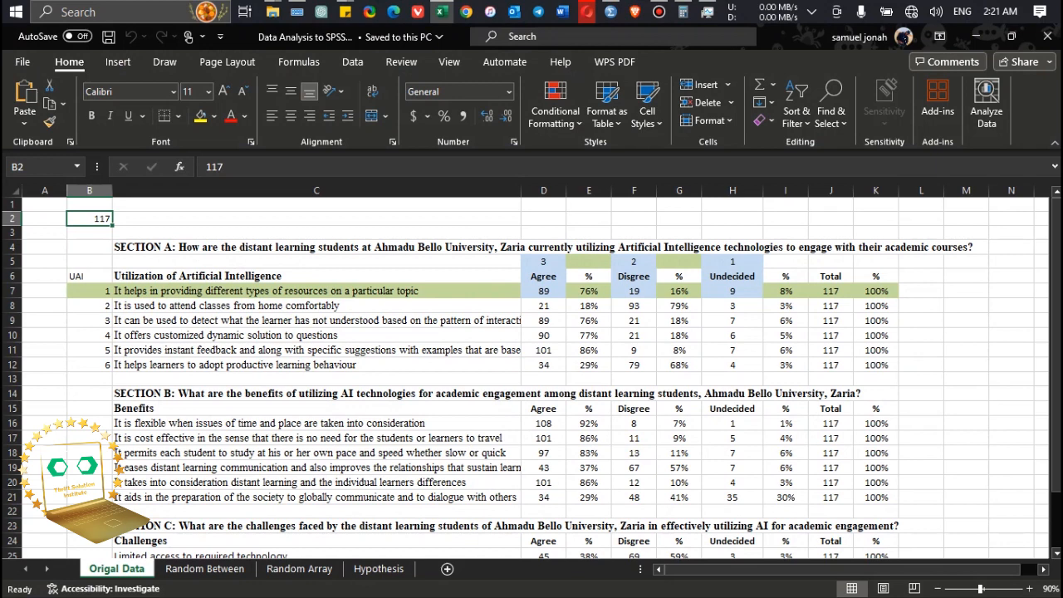
pyautogui.click(90, 276)
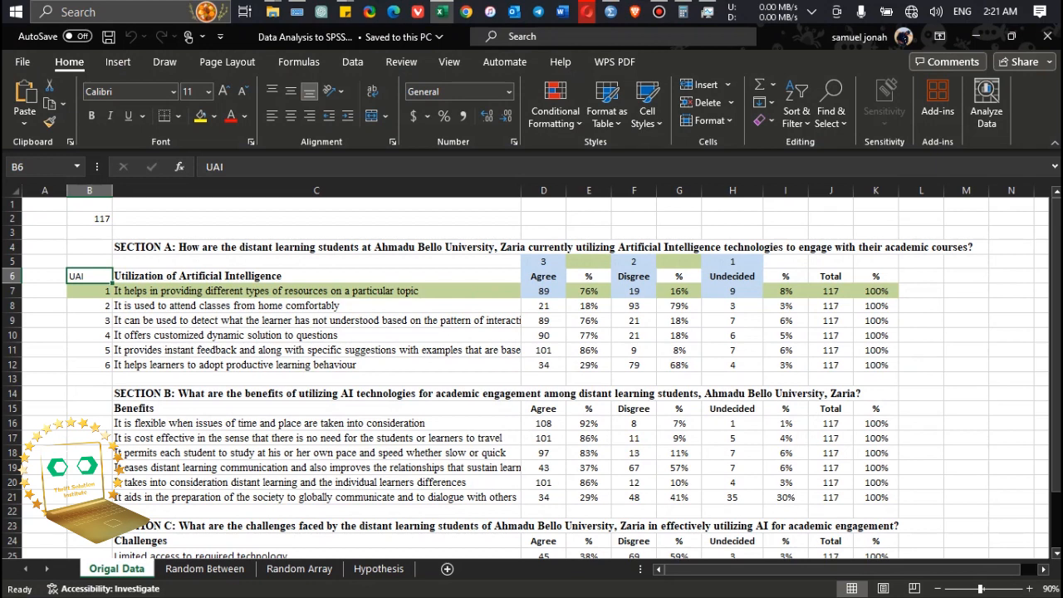
pyautogui.click(317, 276)
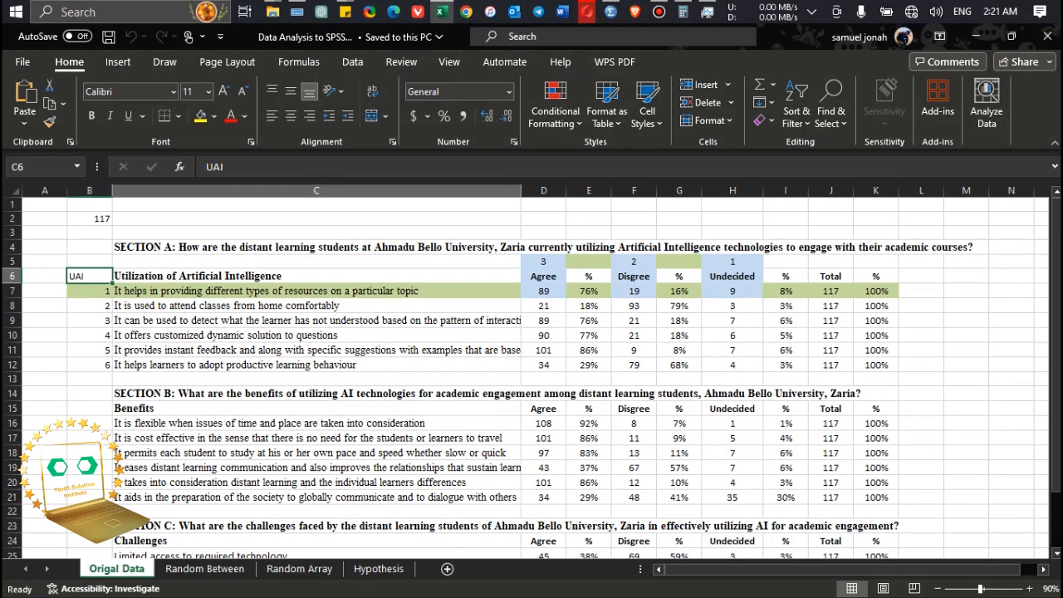
pyautogui.doubleClick(316, 276)
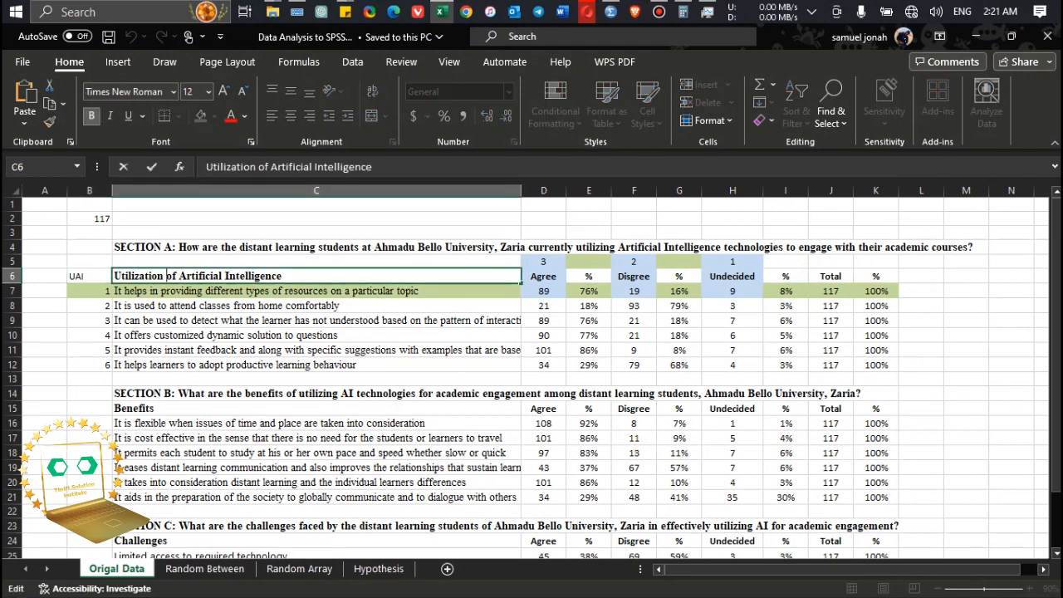
pyautogui.click(89, 276)
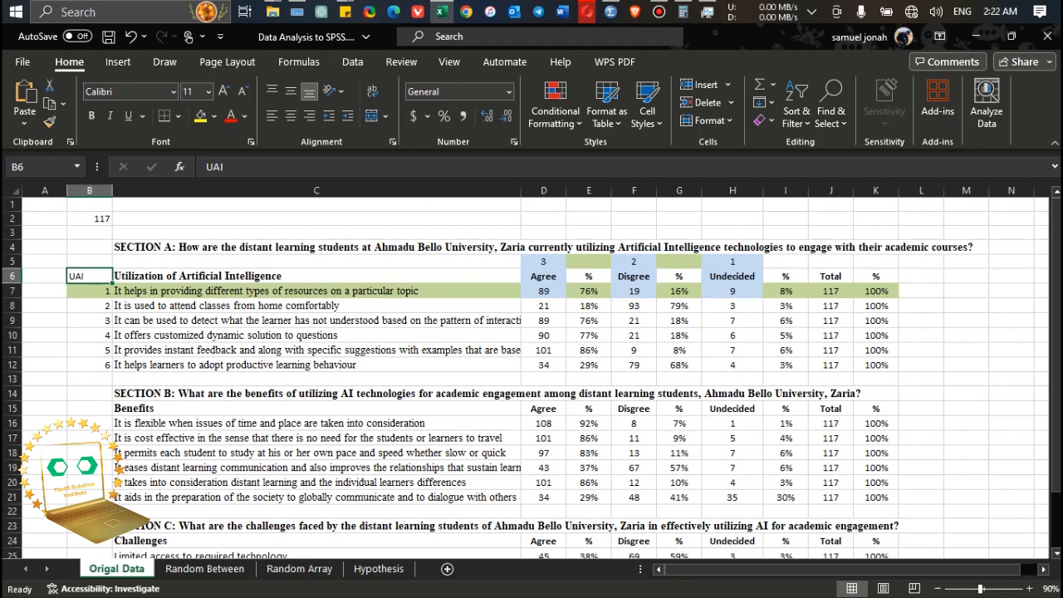
# Examine the UAI1 to UAI6 headings on the Random Between sheet against the six Section A items on the Origal Data sheet.
pyautogui.click(205, 568)
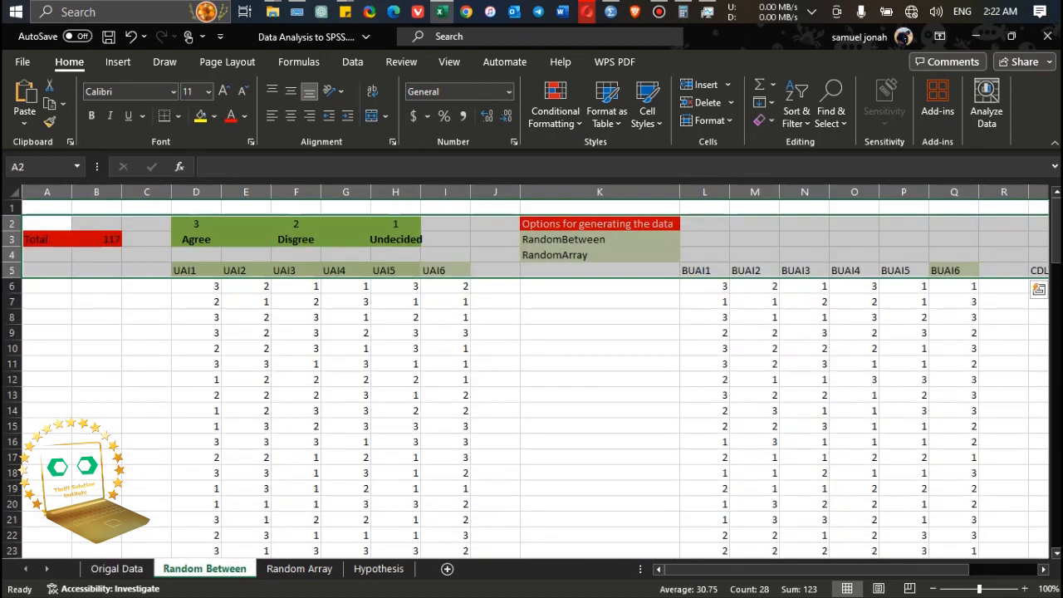
pyautogui.click(246, 270)
pyautogui.click(296, 270)
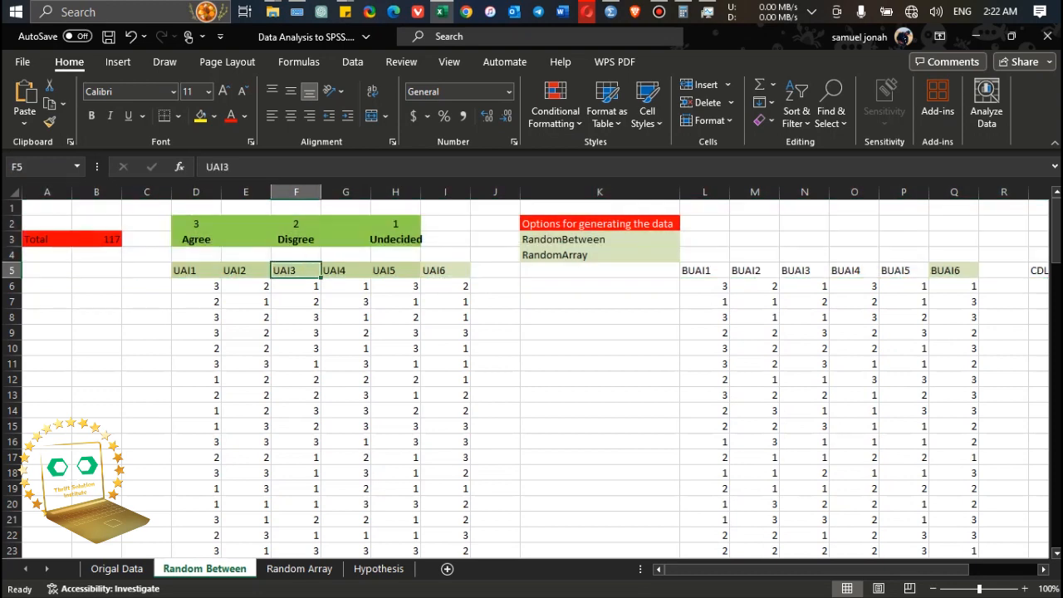
pyautogui.click(345, 270)
pyautogui.click(395, 270)
pyautogui.click(445, 270)
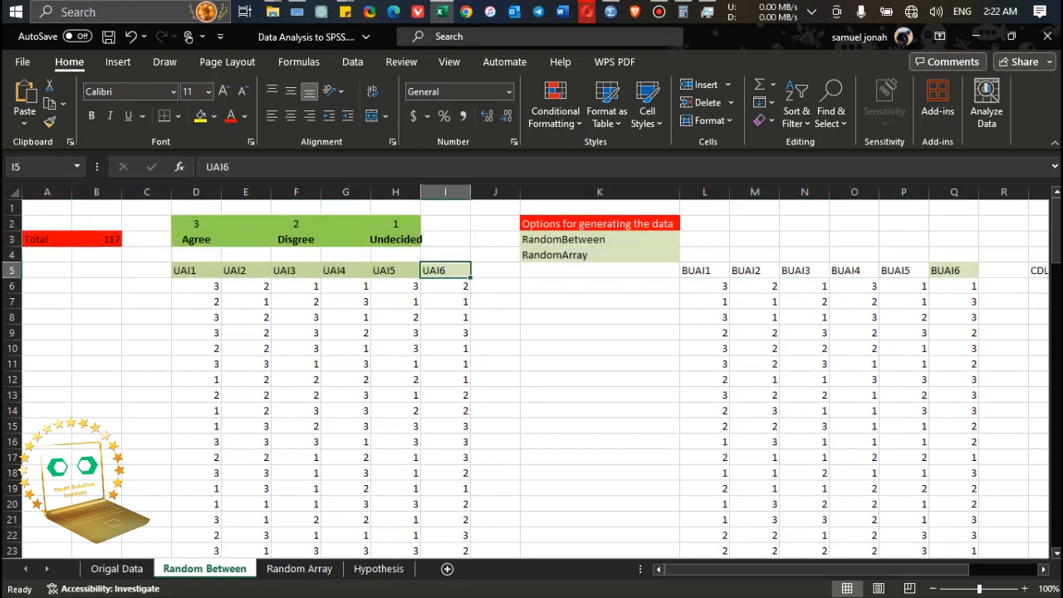
pyautogui.click(116, 568)
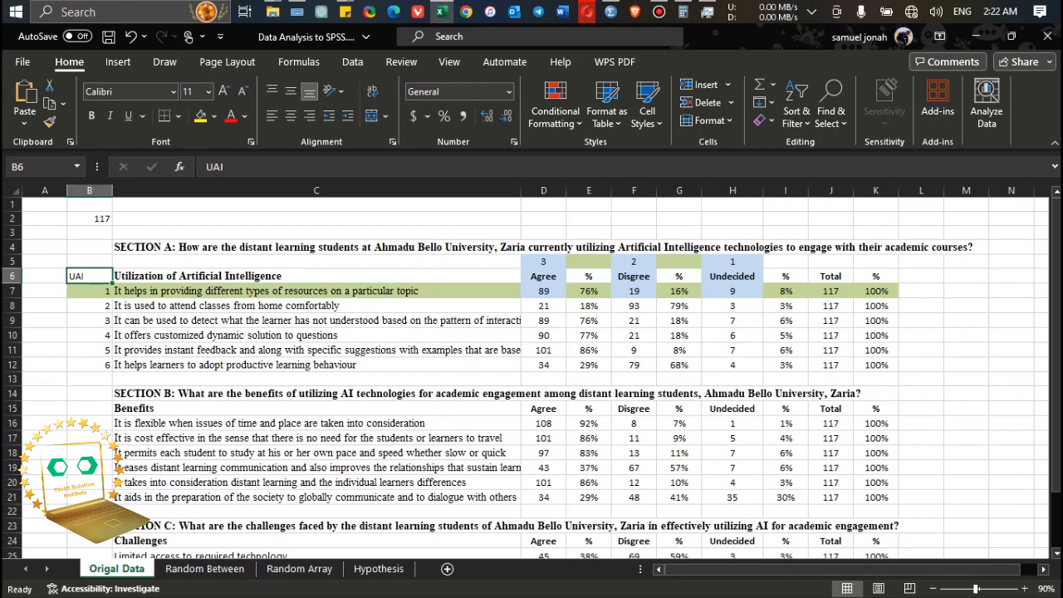
pyautogui.click(204, 568)
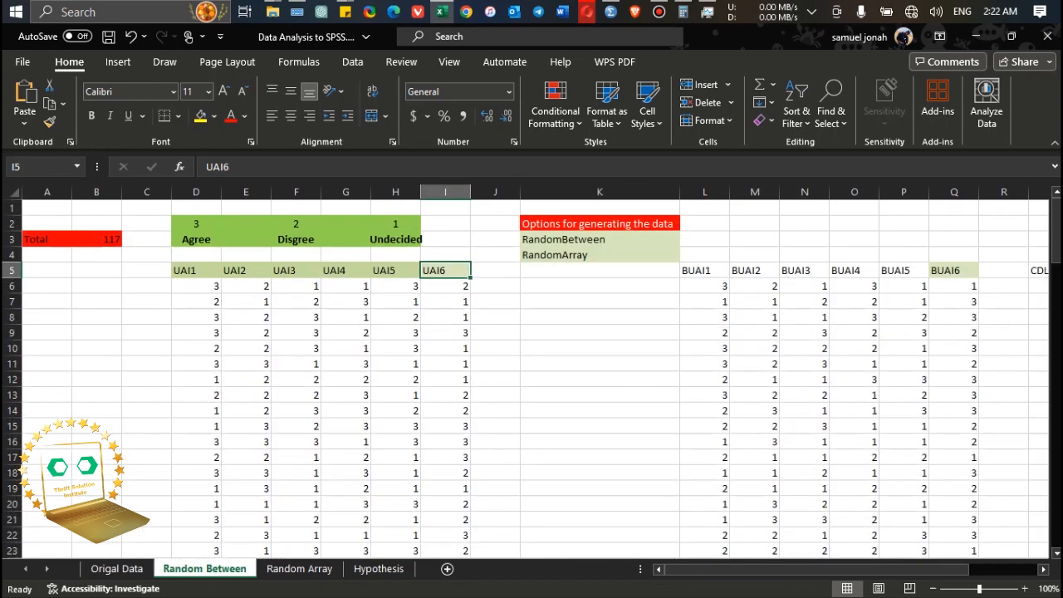
pyautogui.click(117, 568)
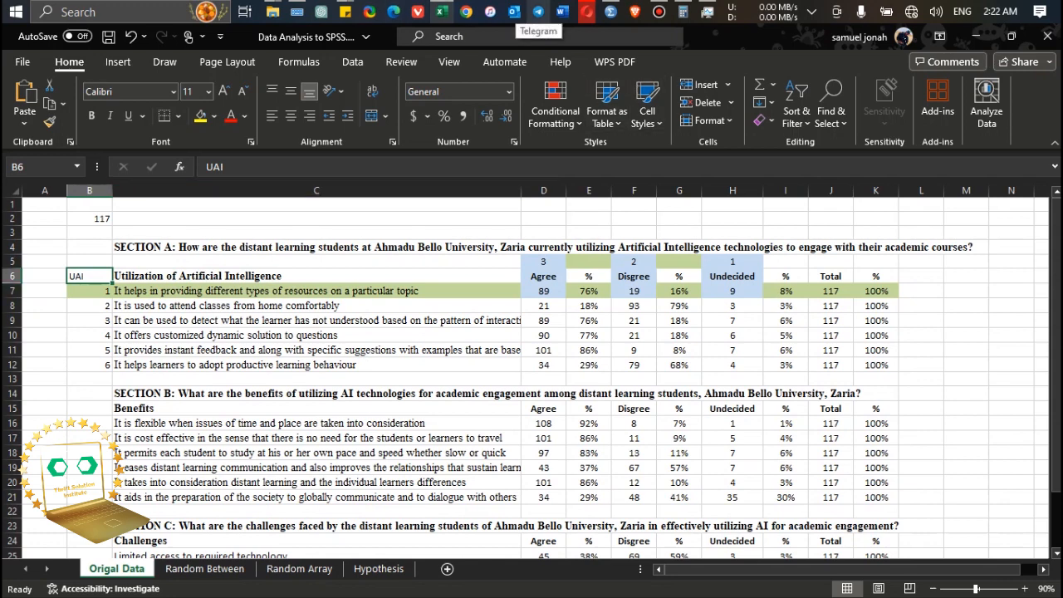
# Compare the layouts of the Origal Data, Random Between and Random Array sheets.
pyautogui.click(611, 11)
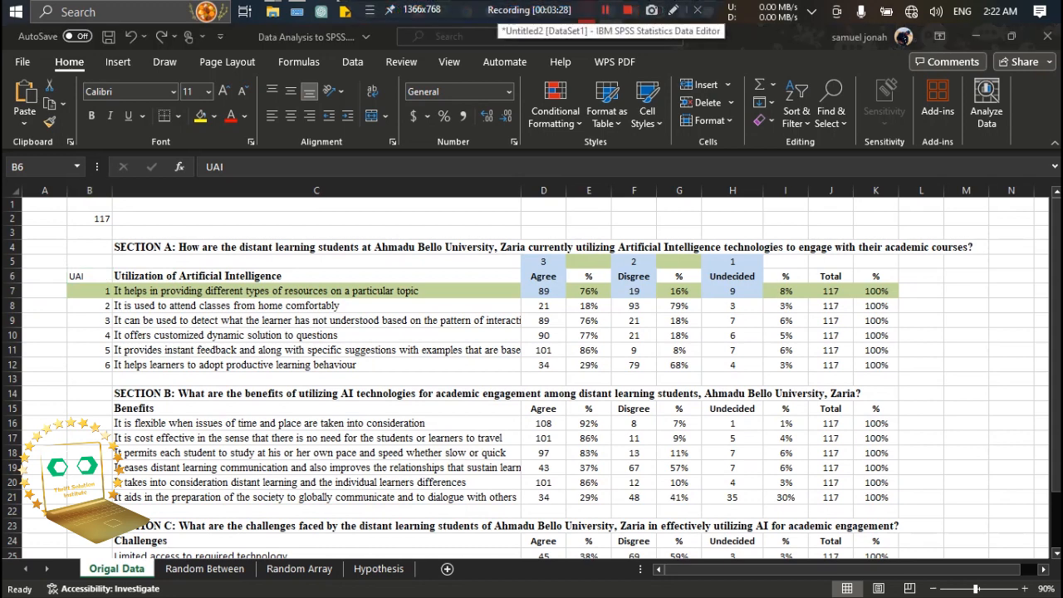
pyautogui.click(610, 12)
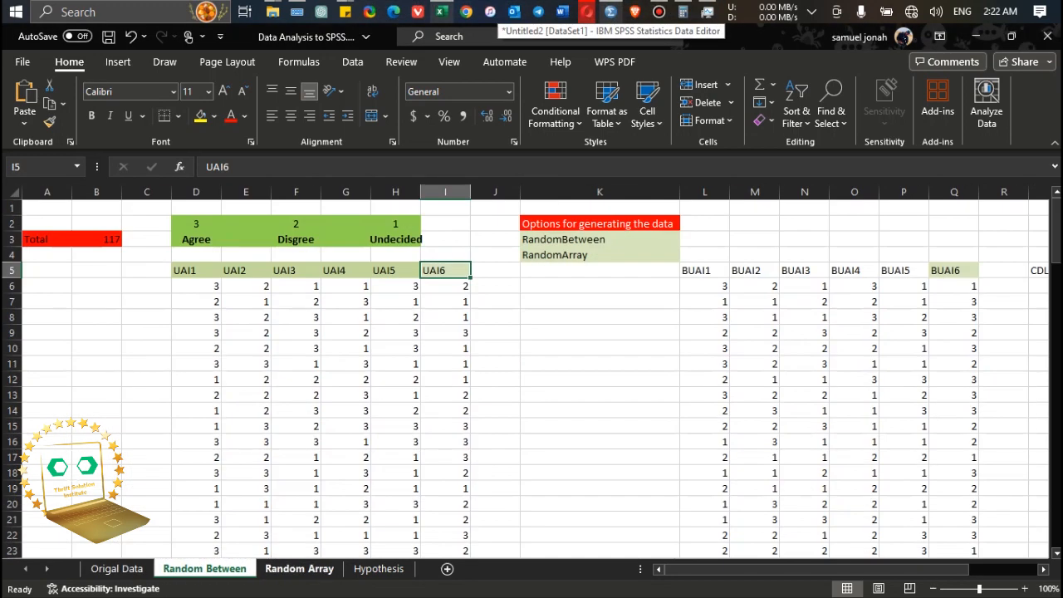
pyautogui.click(299, 568)
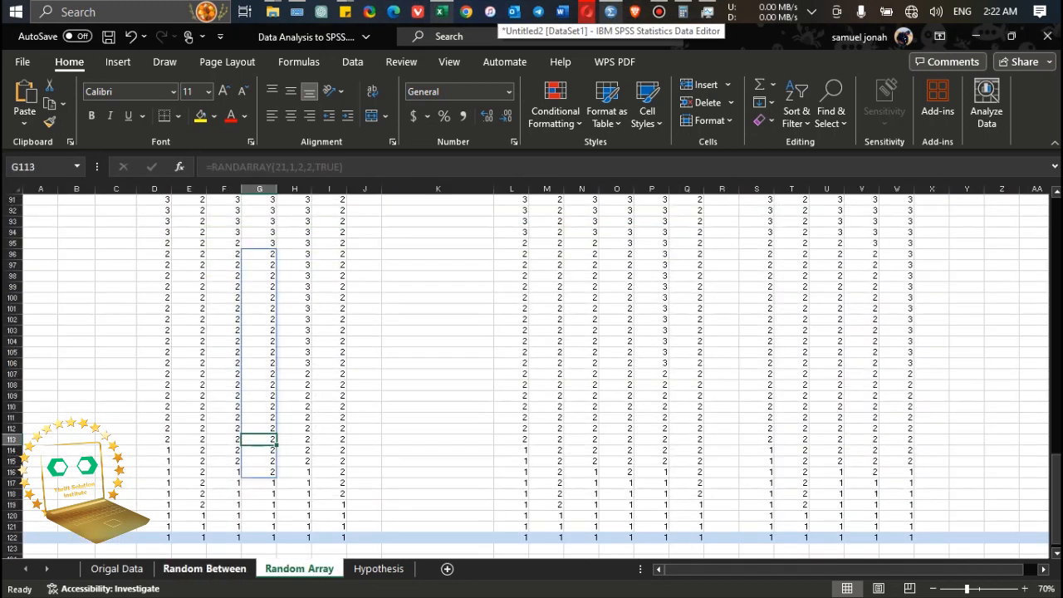
pyautogui.hotkey('ctrl', 'pageup')
pyautogui.hotkey('ctrl', 'pageup')
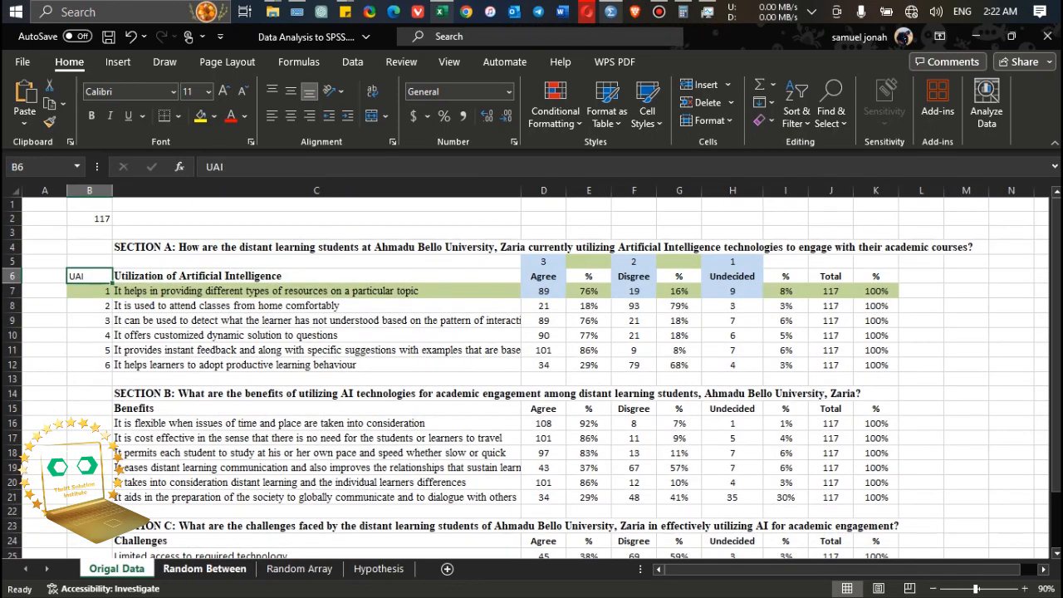
pyautogui.hotkey('ctrl', 'pagedown')
pyautogui.hotkey('ctrl', 'pagedown')
pyautogui.hotkey('ctrl', 'pageup')
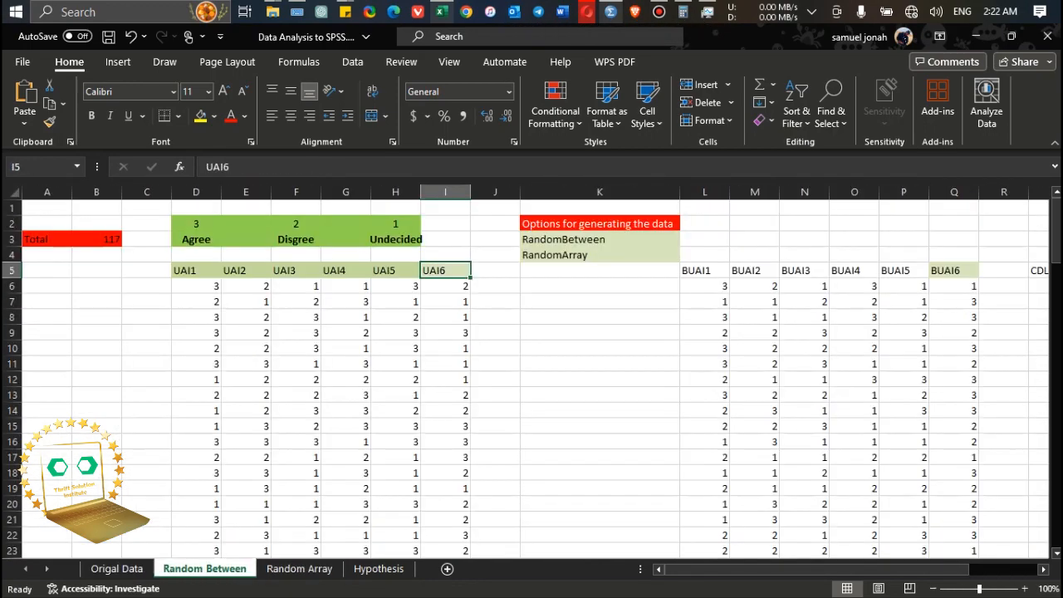
pyautogui.hotkey('ctrl', 'pagedown')
pyautogui.hotkey('ctrl', 'pageup')
pyautogui.hotkey('ctrl', 'pageup')
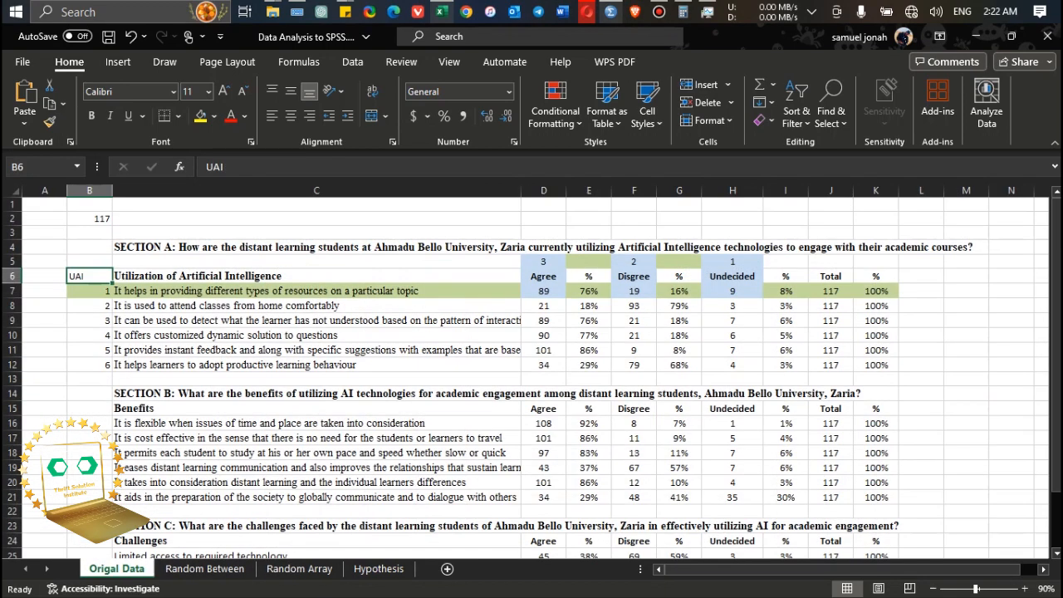
# Examine the response codes above Agree, Disgree and Undecided on the Origal Data and Random Between sheets.
pyautogui.click(732, 262)
pyautogui.click(733, 276)
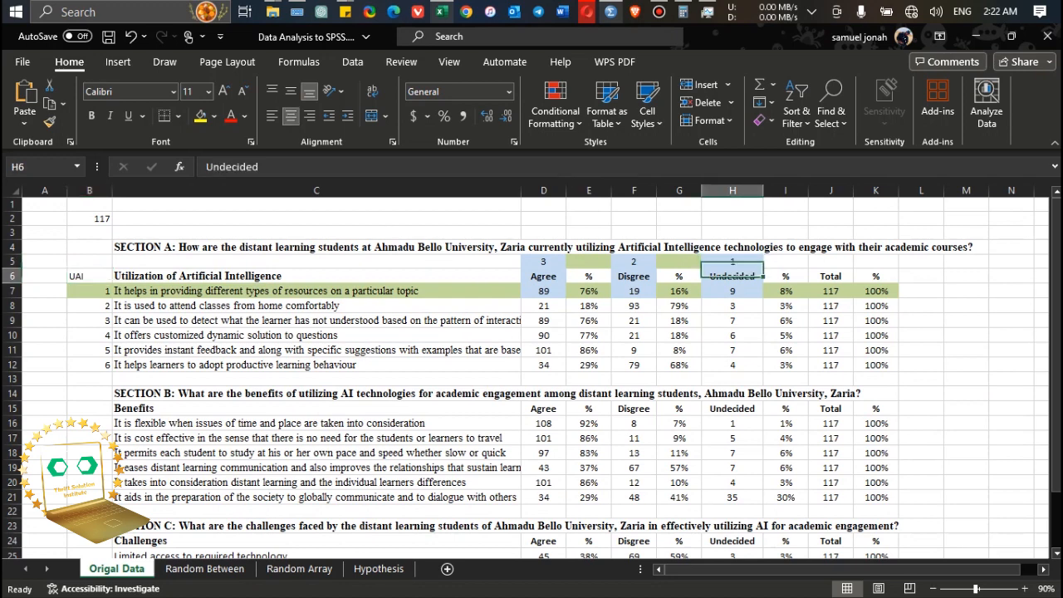
pyautogui.click(732, 262)
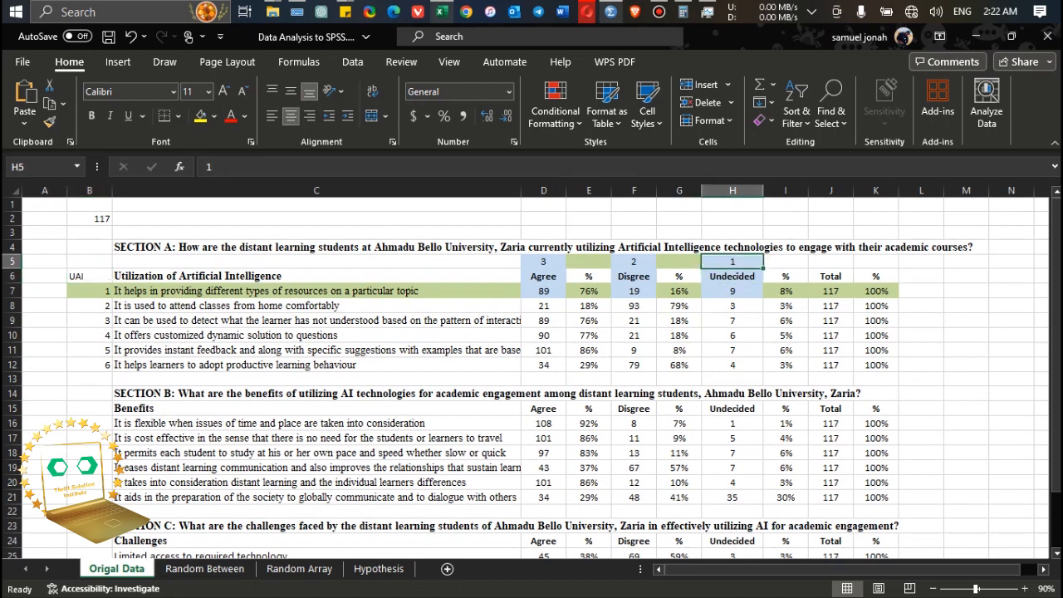
pyautogui.click(633, 261)
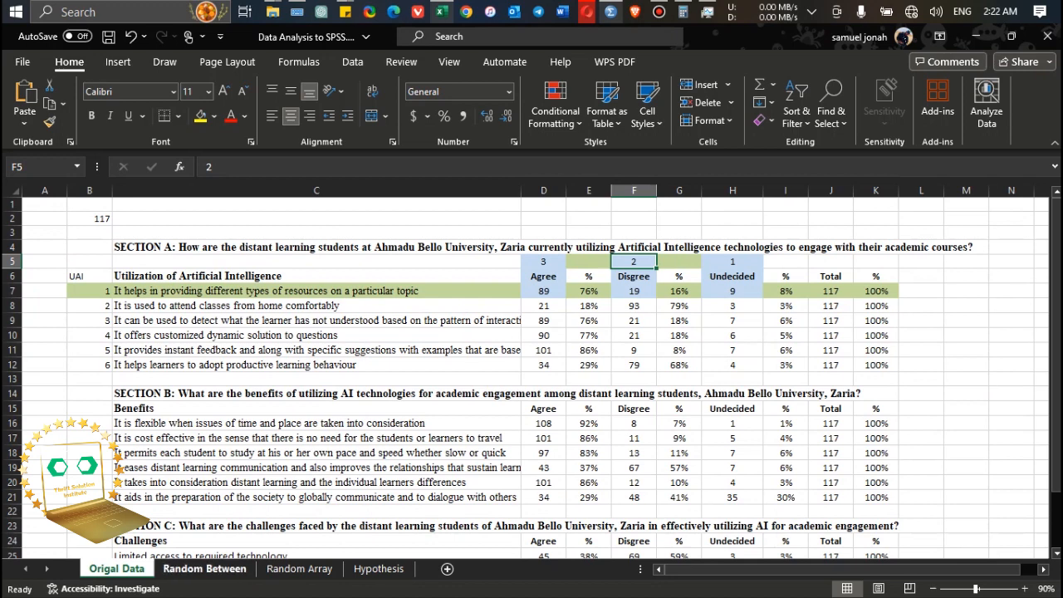
pyautogui.click(204, 568)
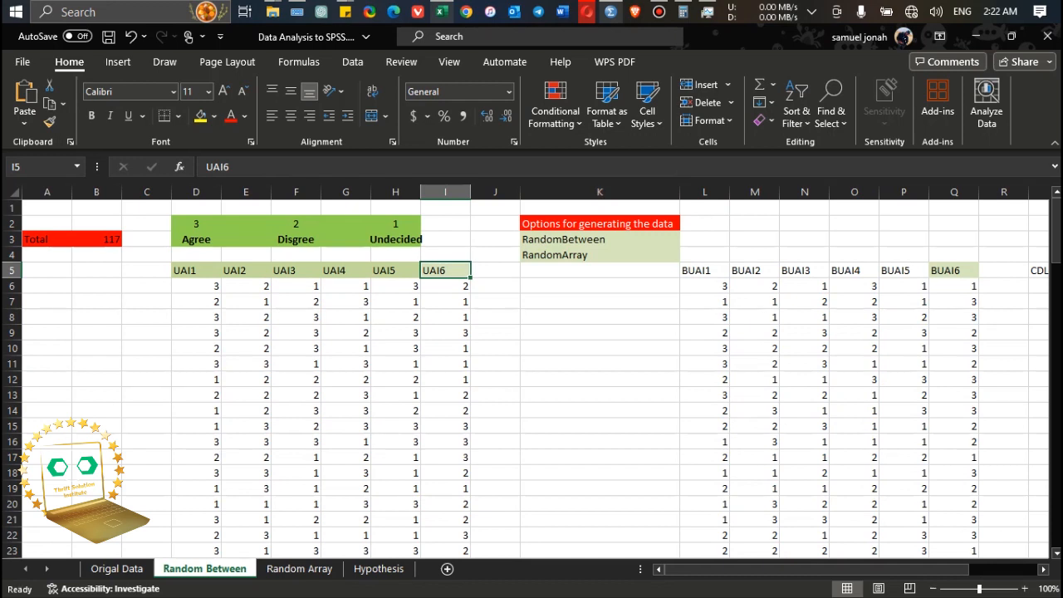
pyautogui.click(196, 239)
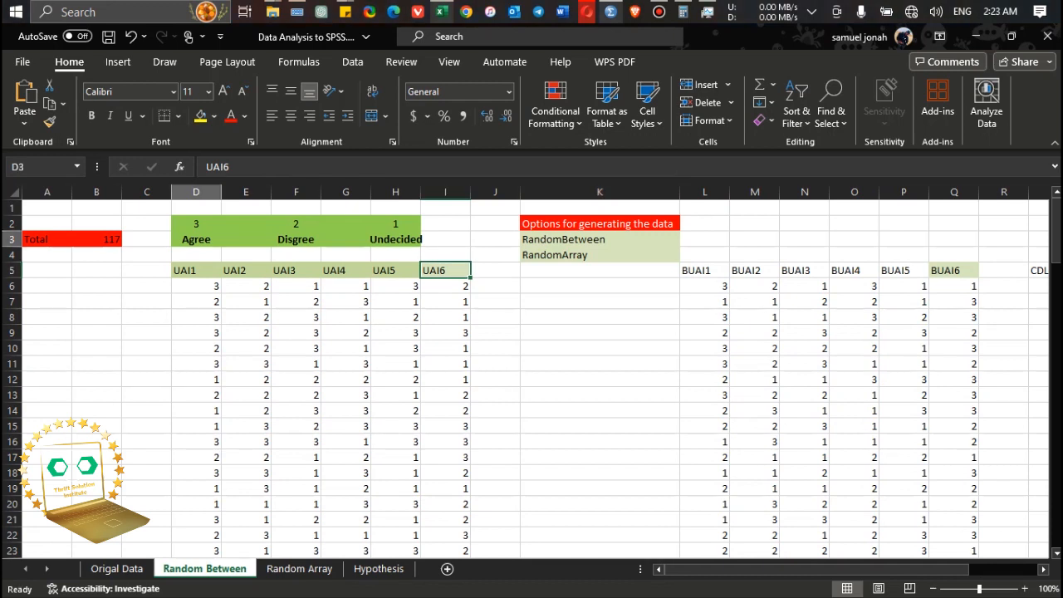
pyautogui.click(296, 239)
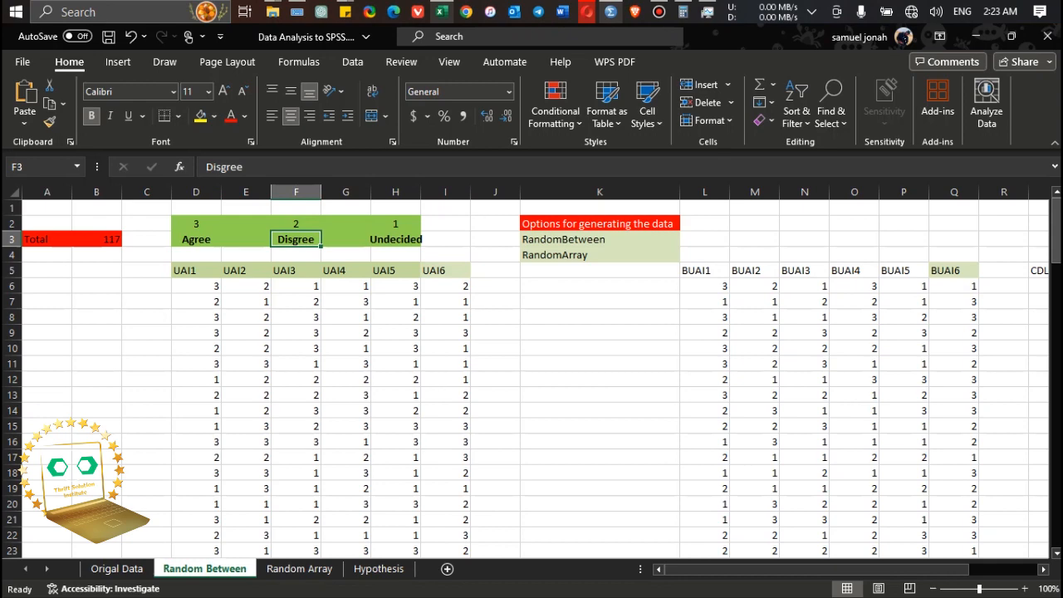
# Fill row 122 of the Random Between sheet with yellow to mark the last respondent row.
pyautogui.moveTo(1057, 246); pyautogui.dragTo(1056, 490)
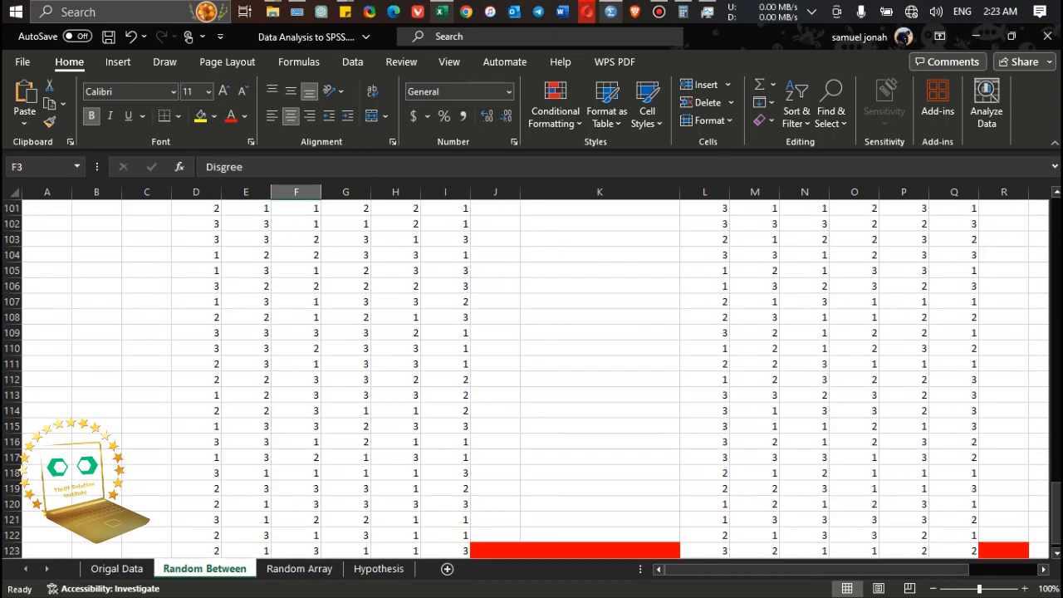
pyautogui.click(12, 544)
pyautogui.click(11, 536)
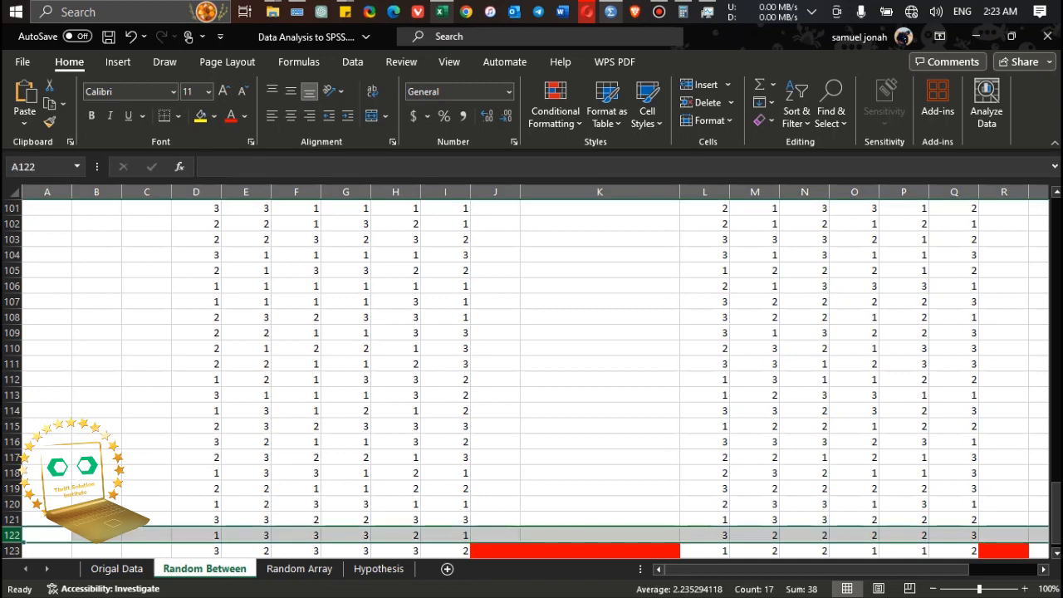
pyautogui.click(200, 116)
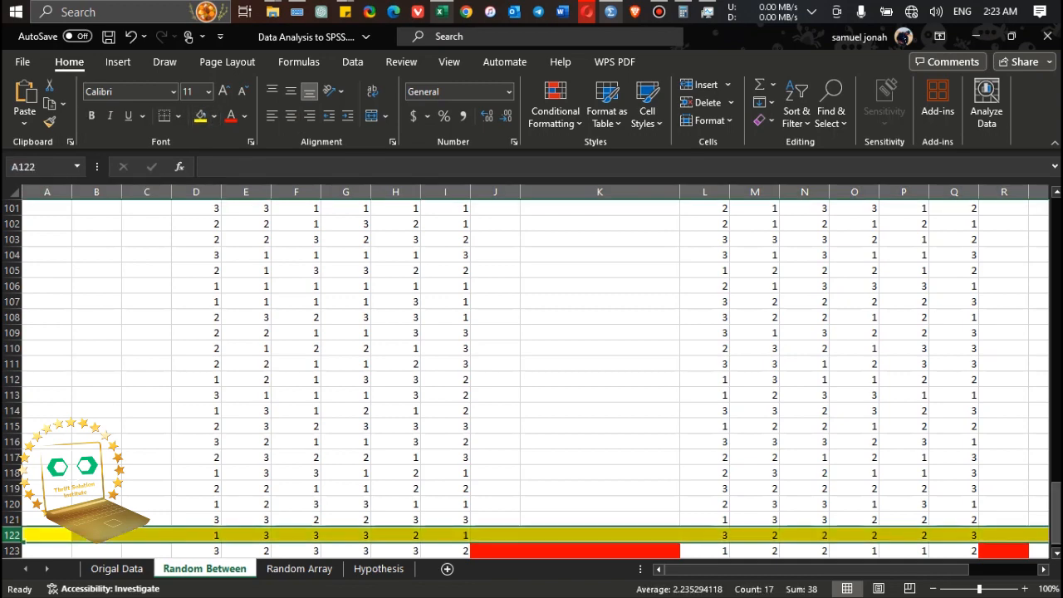
# Clear the contents of the surplus row 123 below the yellow row, and delete that row.
pyautogui.moveTo(1056, 501); pyautogui.dragTo(1056, 503)
pyautogui.click(11, 535)
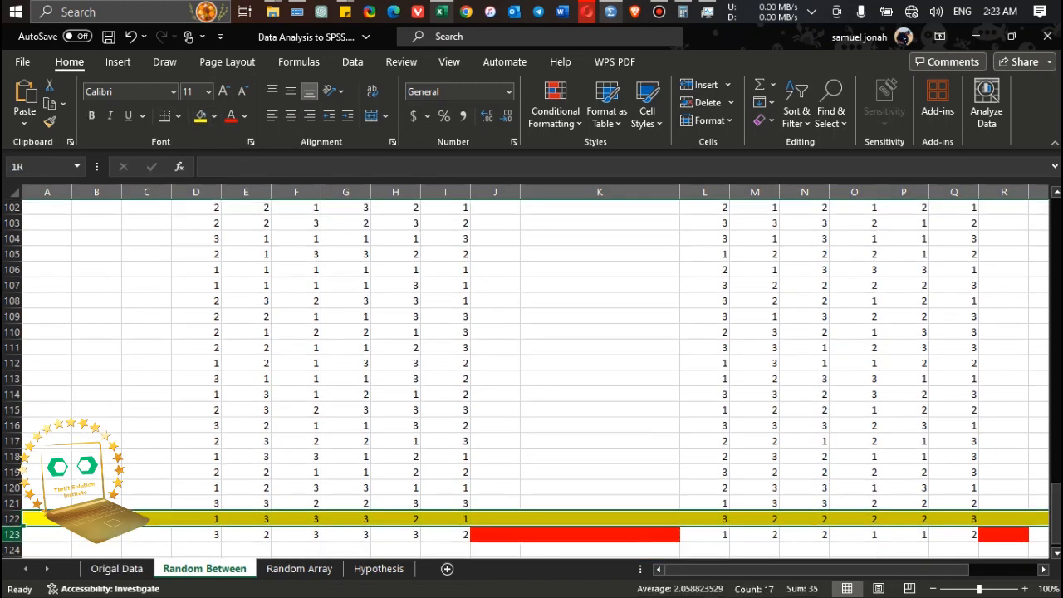
pyautogui.rightClick(16, 535)
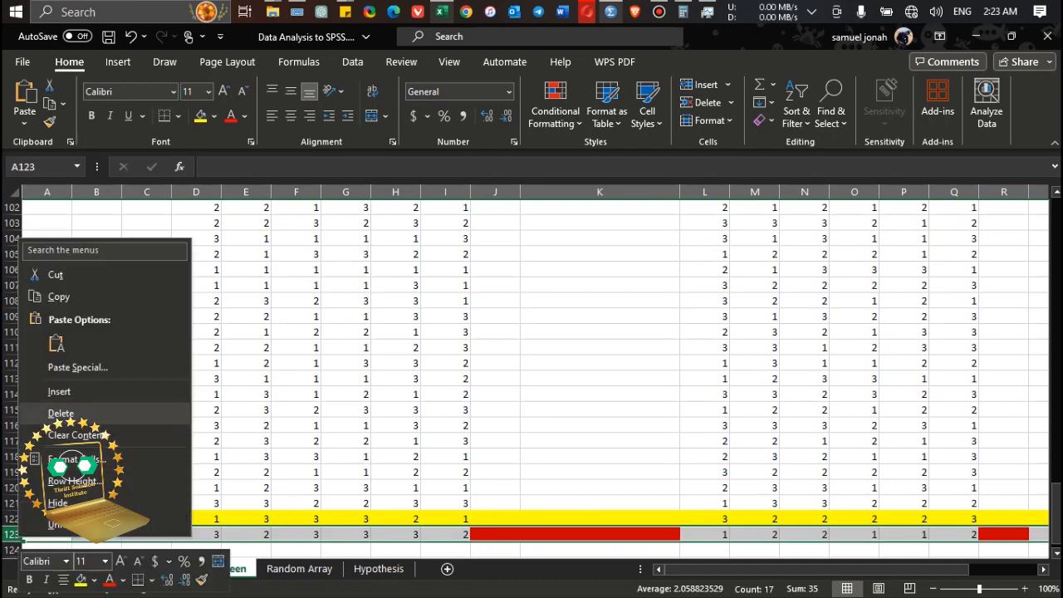
pyautogui.click(75, 434)
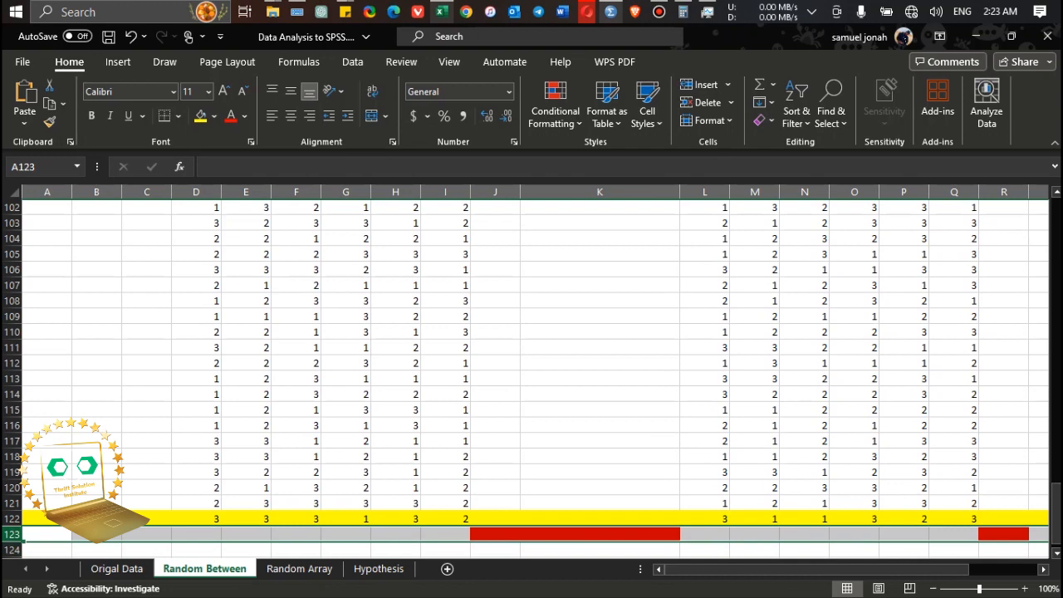
pyautogui.rightClick(17, 535)
pyautogui.click(54, 412)
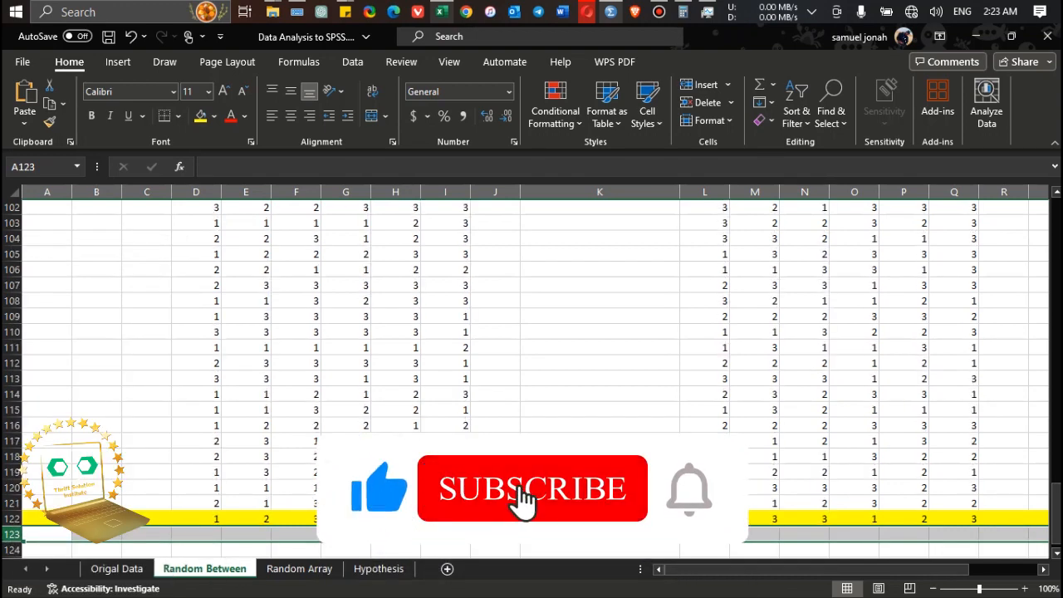
pyautogui.press('Delete')
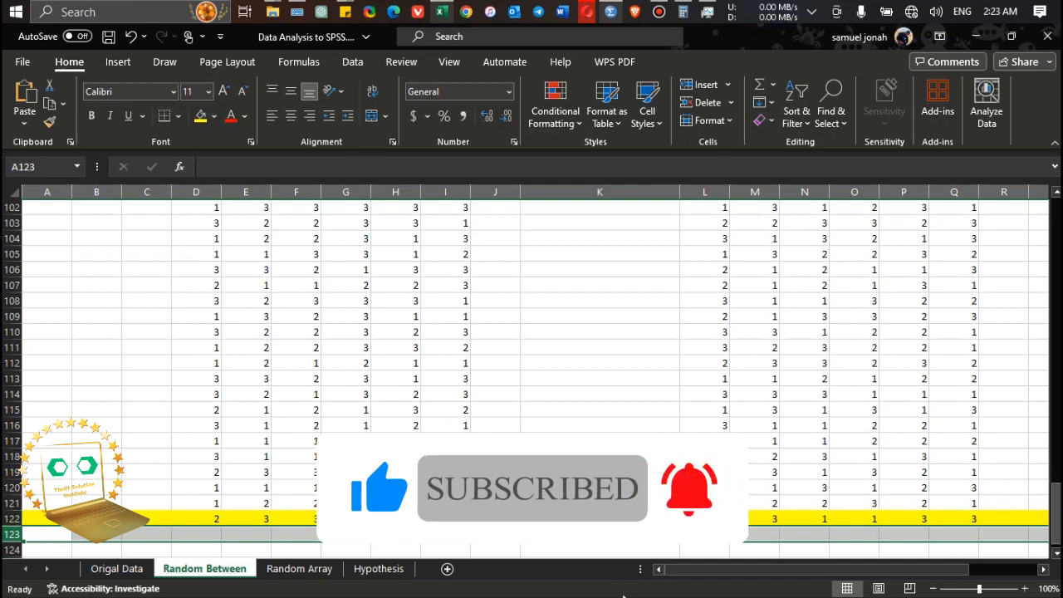
# Clear the generated random values from D6 to W122 on the Random Between sheet, keeping the headings in row 5.
pyautogui.moveTo(1056, 502); pyautogui.dragTo(1057, 204)
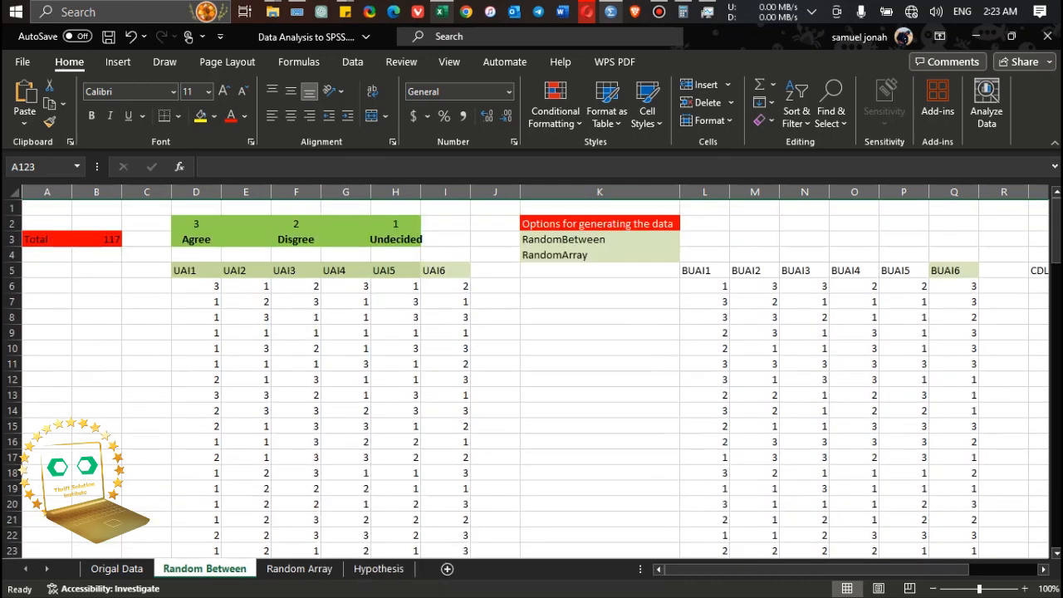
pyautogui.click(12, 286)
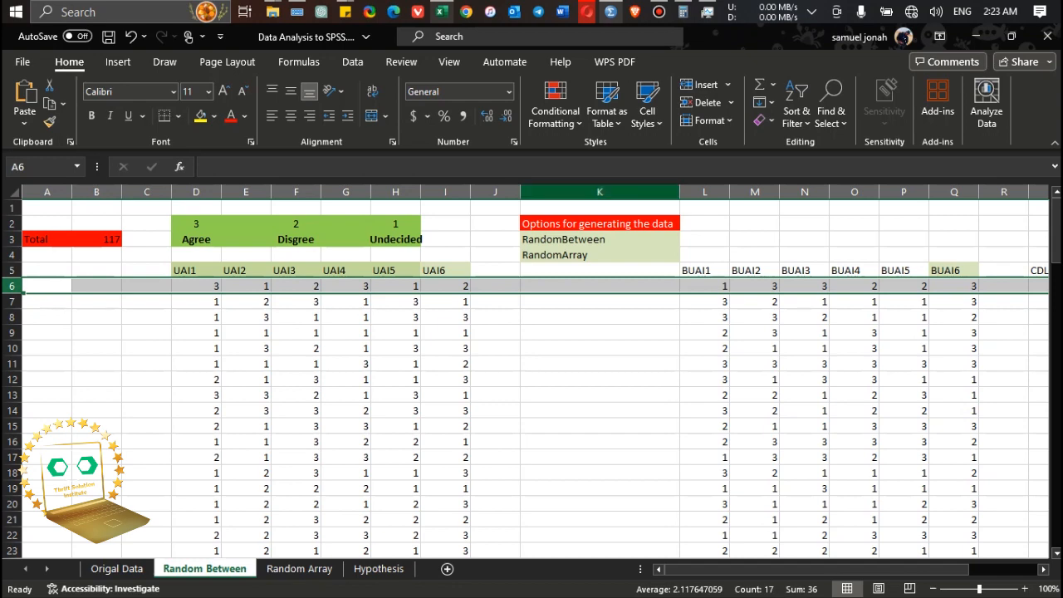
pyautogui.moveTo(1056, 233)
pyautogui.mouseDown()
pyautogui.moveTo(1056, 333)
pyautogui.moveTo(1057, 236)
pyautogui.mouseUp()
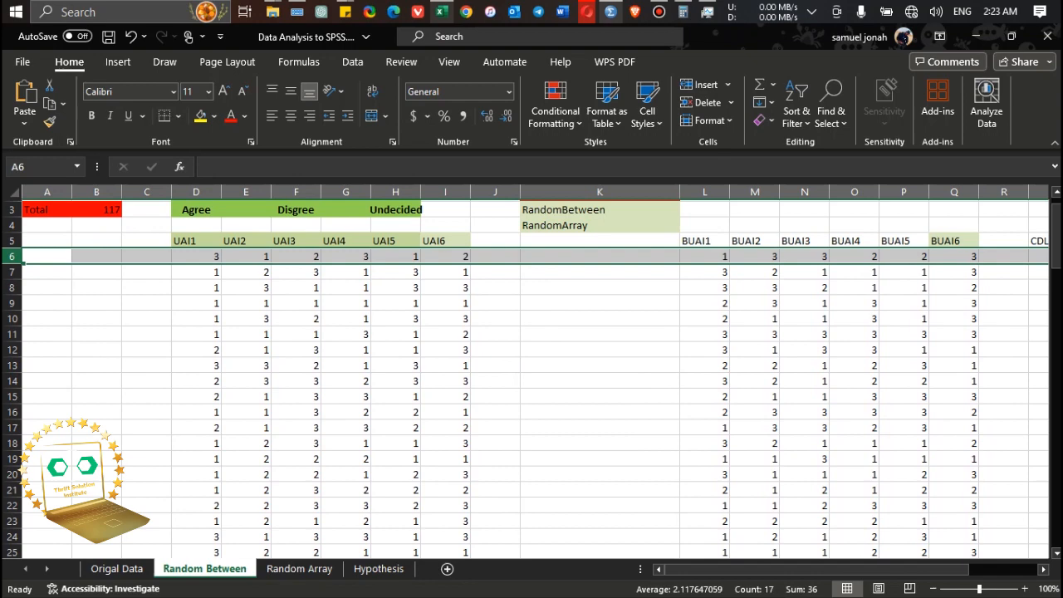
pyautogui.moveTo(196, 256); pyautogui.dragTo(973, 538)
pyautogui.rightClick(974, 538)
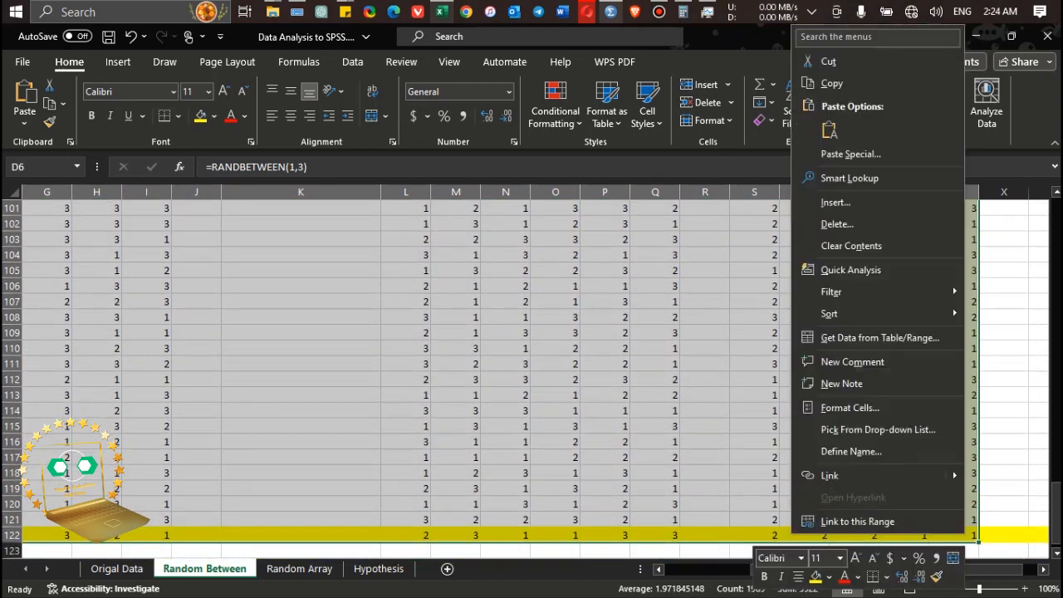
pyautogui.click(851, 246)
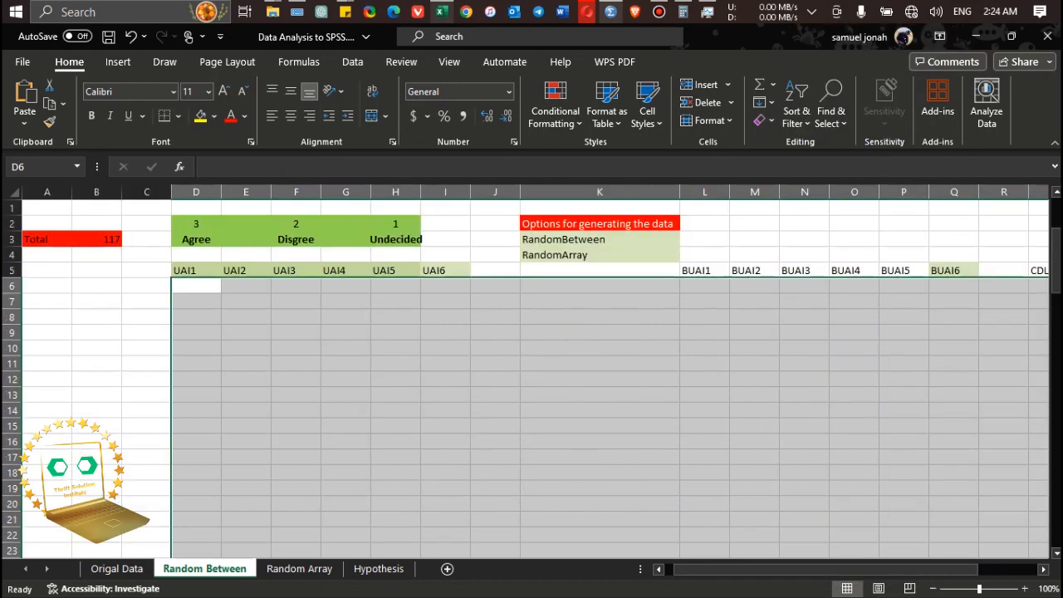
pyautogui.click(904, 302)
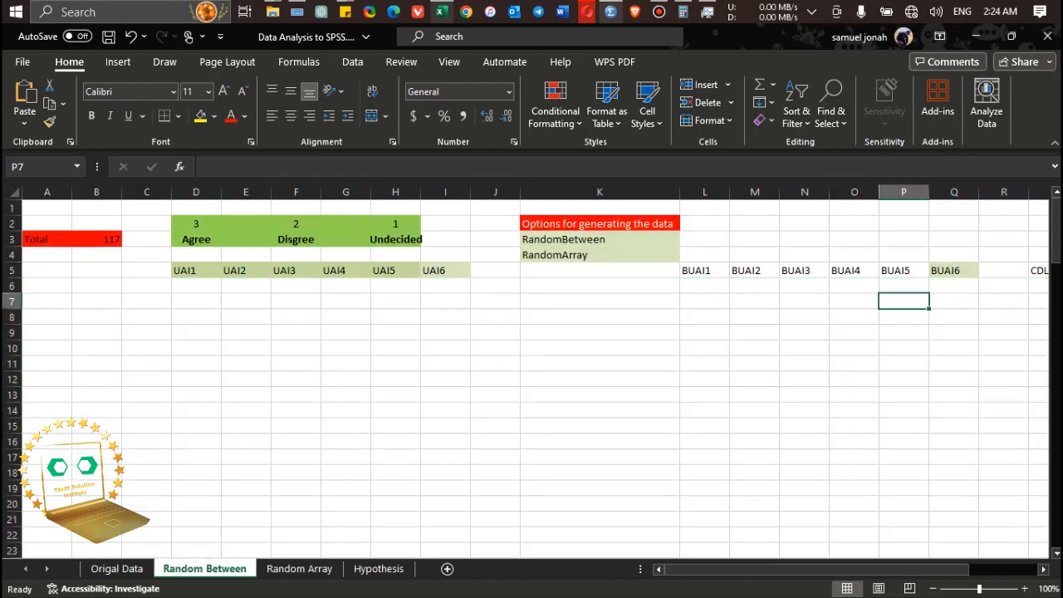
# Fill columns I, Q and W of the Random Between sheet with yellow to mark the last item of each question group.
pyautogui.click(445, 271)
pyautogui.click(445, 192)
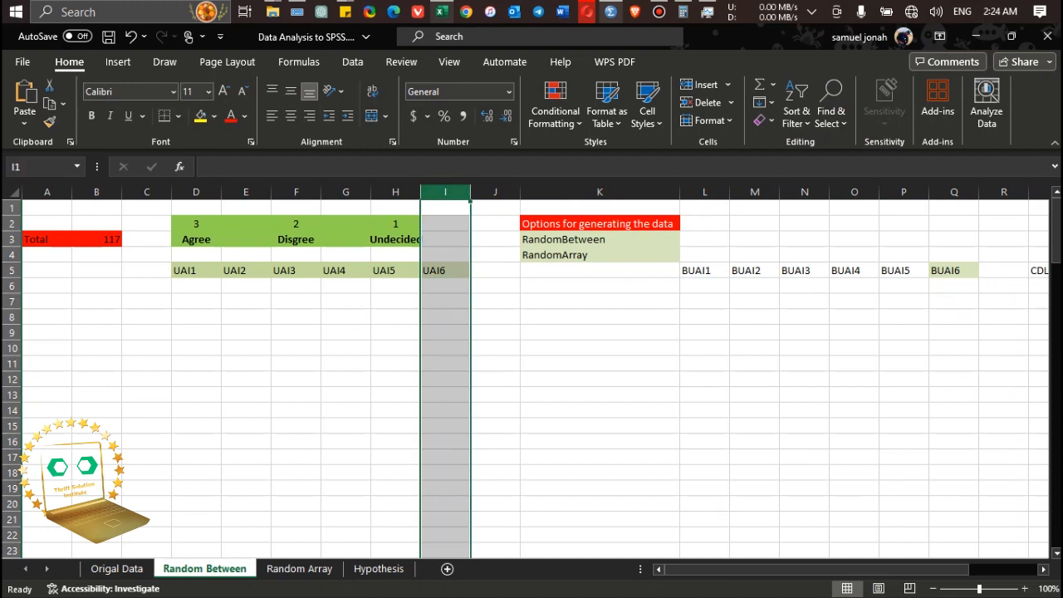
pyautogui.click(200, 115)
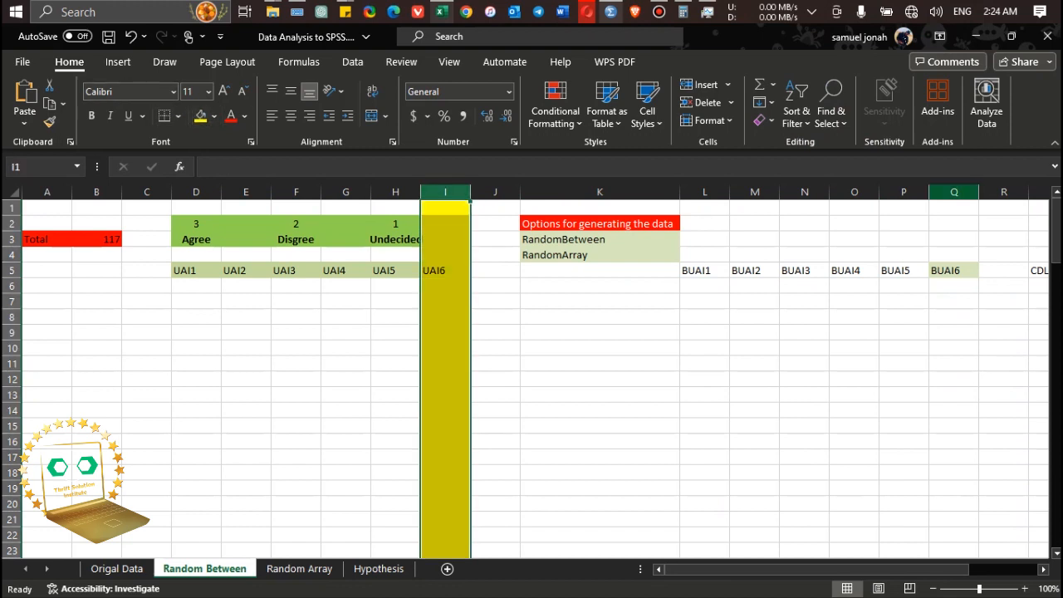
pyautogui.click(953, 192)
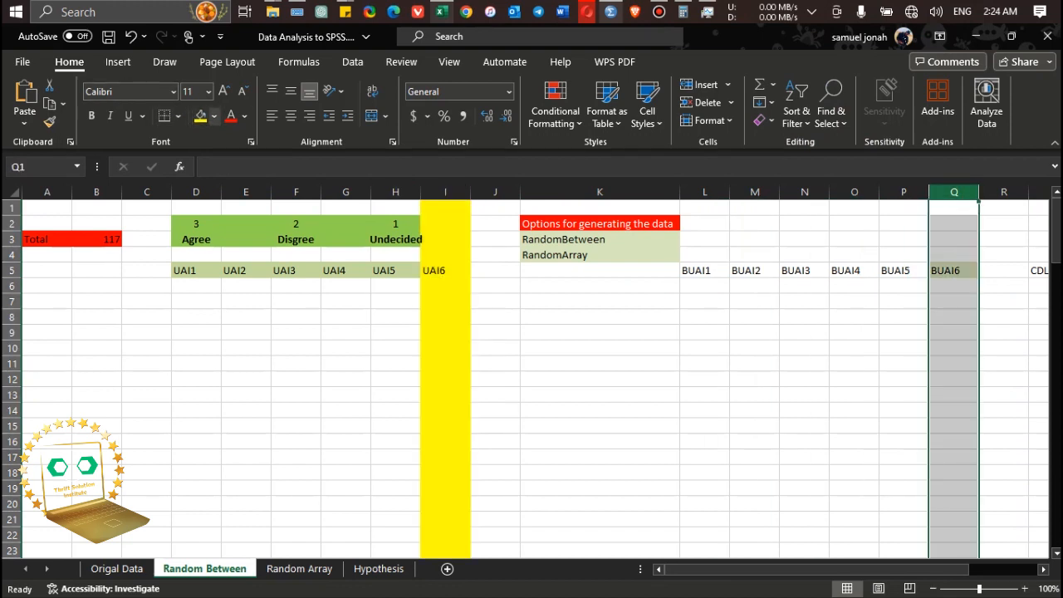
pyautogui.click(200, 116)
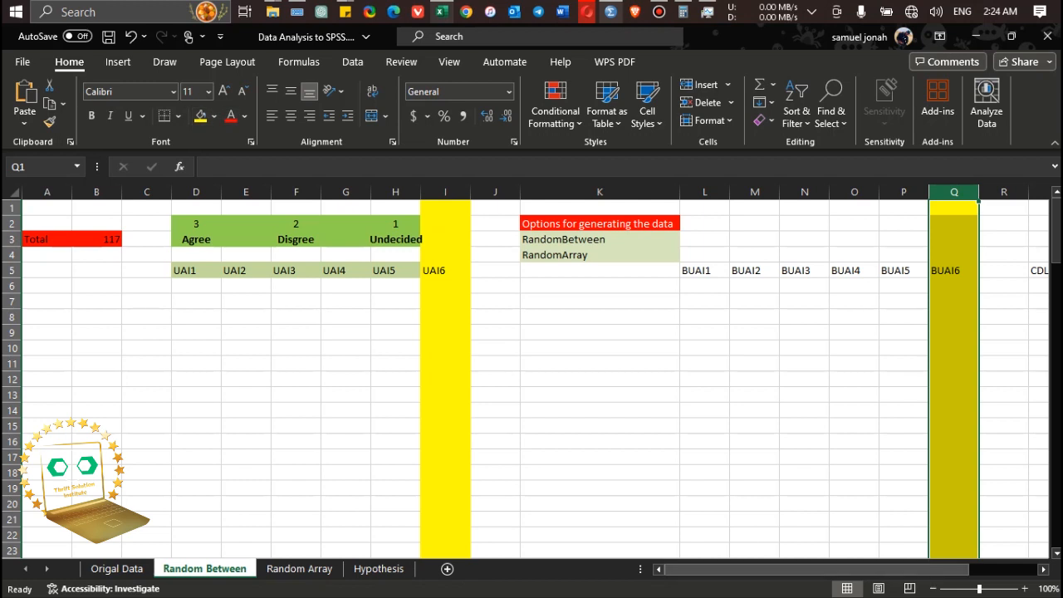
pyautogui.moveTo(717, 569); pyautogui.dragTo(786, 570)
pyautogui.click(1023, 192)
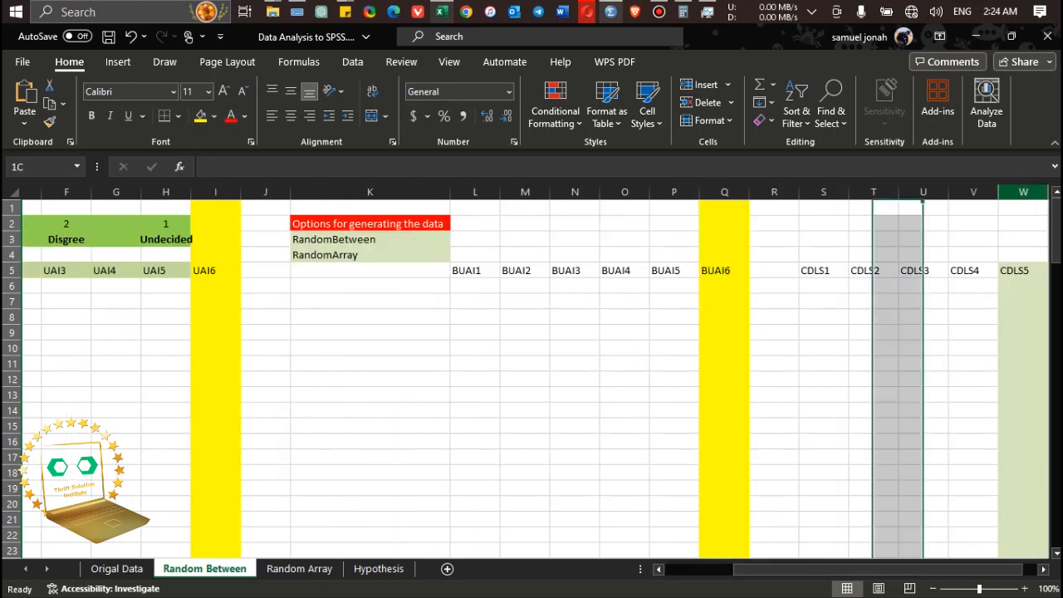
pyautogui.click(200, 115)
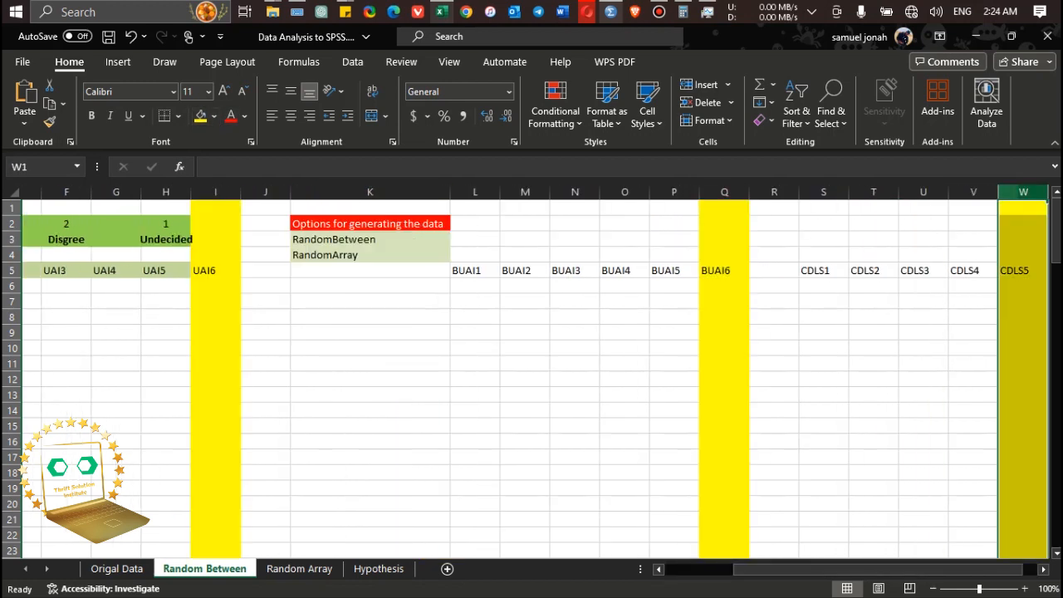
pyautogui.moveTo(1055, 241)
pyautogui.mouseDown()
pyautogui.moveTo(1056, 490)
pyautogui.moveTo(1056, 241)
pyautogui.mouseUp()
pyautogui.moveTo(831, 569); pyautogui.dragTo(761, 569)
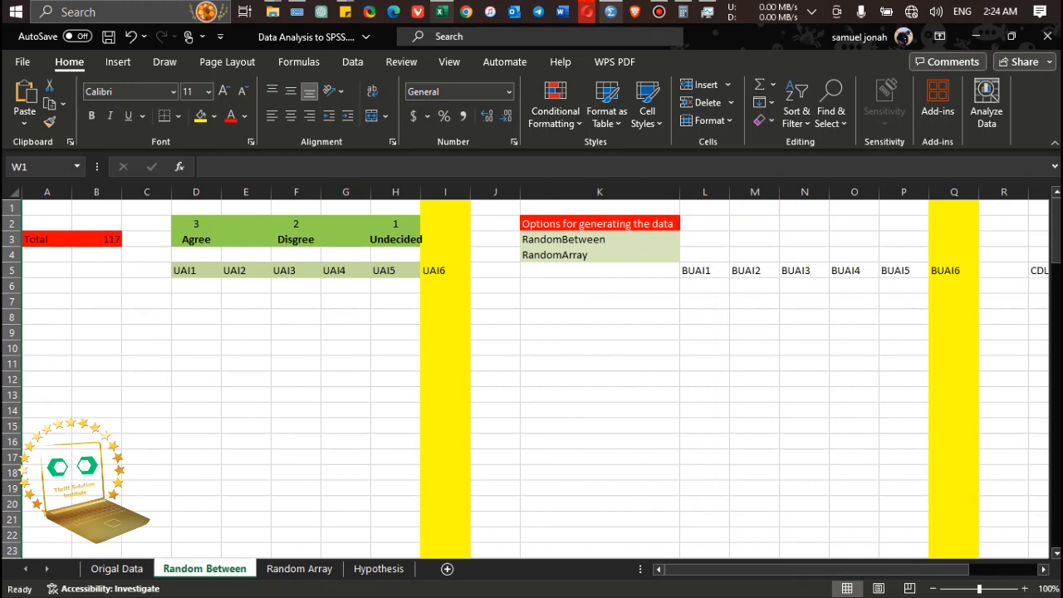
# Start a formula in cell D6 under UAI1 with =ran.
pyautogui.click(196, 271)
pyautogui.click(196, 285)
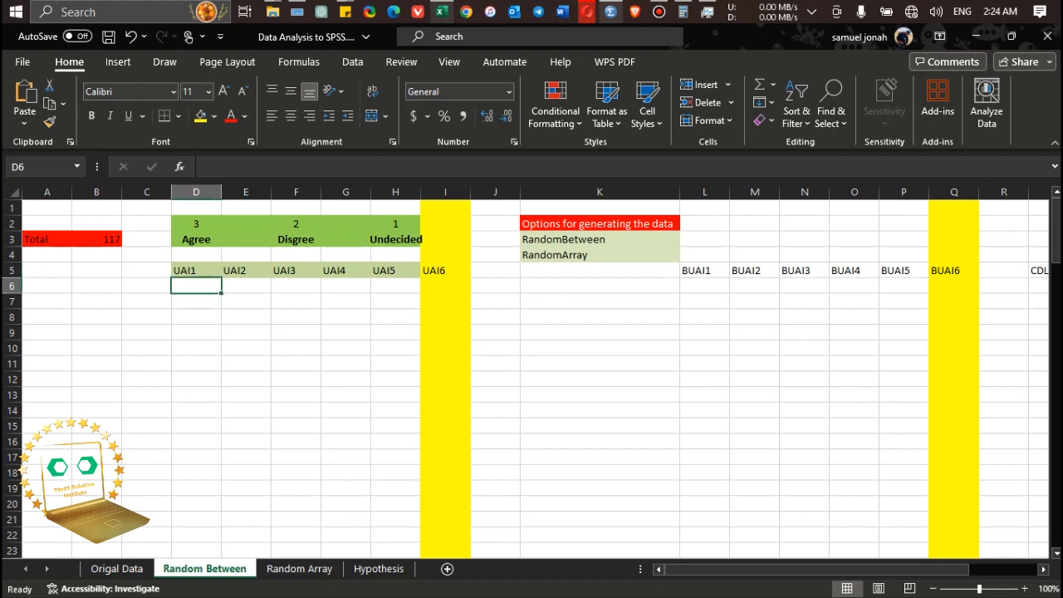
pyautogui.write('=')
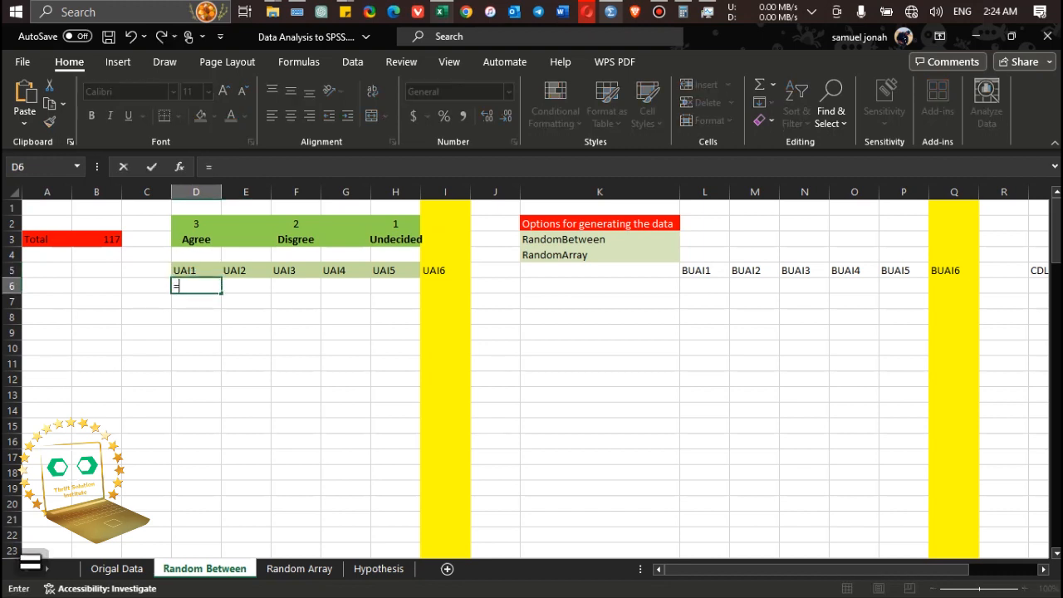
pyautogui.write('ran')
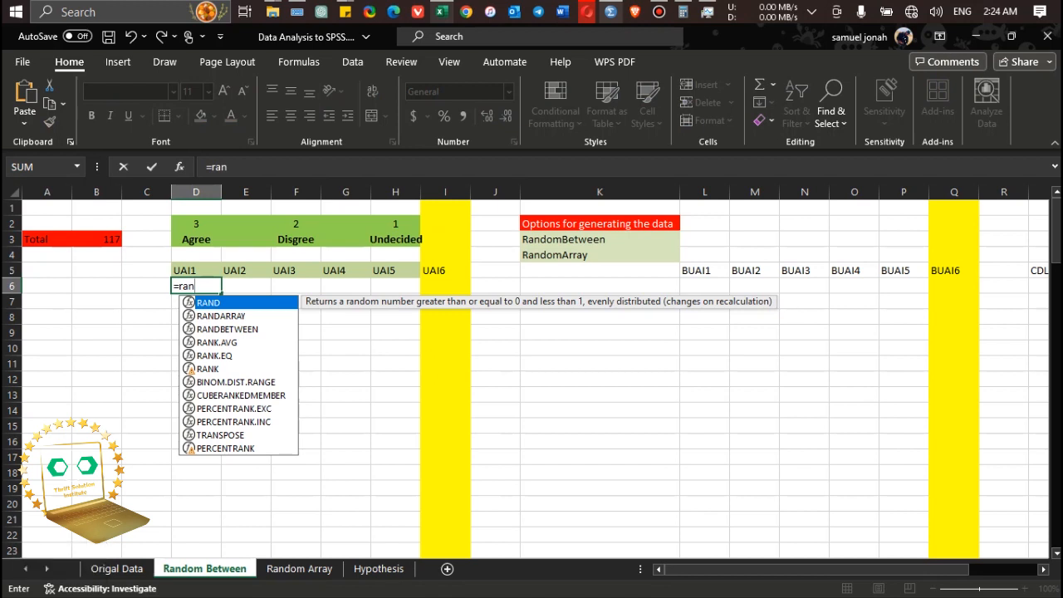
pyautogui.press('Down')
pyautogui.press('Tab')
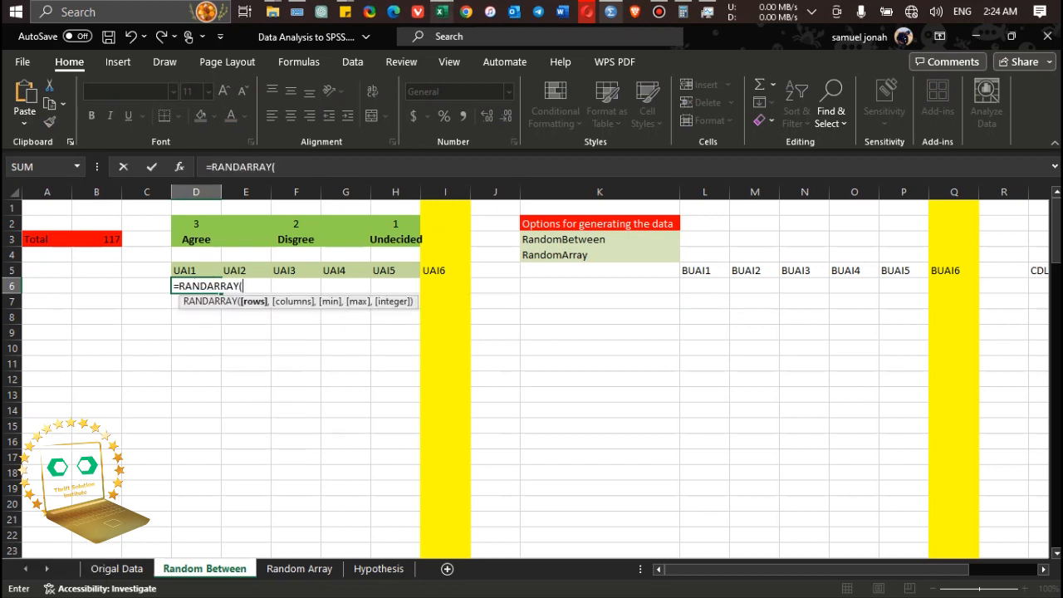
pyautogui.press('BackSpace')
pyautogui.press('BackSpace')
pyautogui.press('BackSpace')
pyautogui.press('BackSpace')
pyautogui.press('BackSpace')
pyautogui.press('BackSpace')
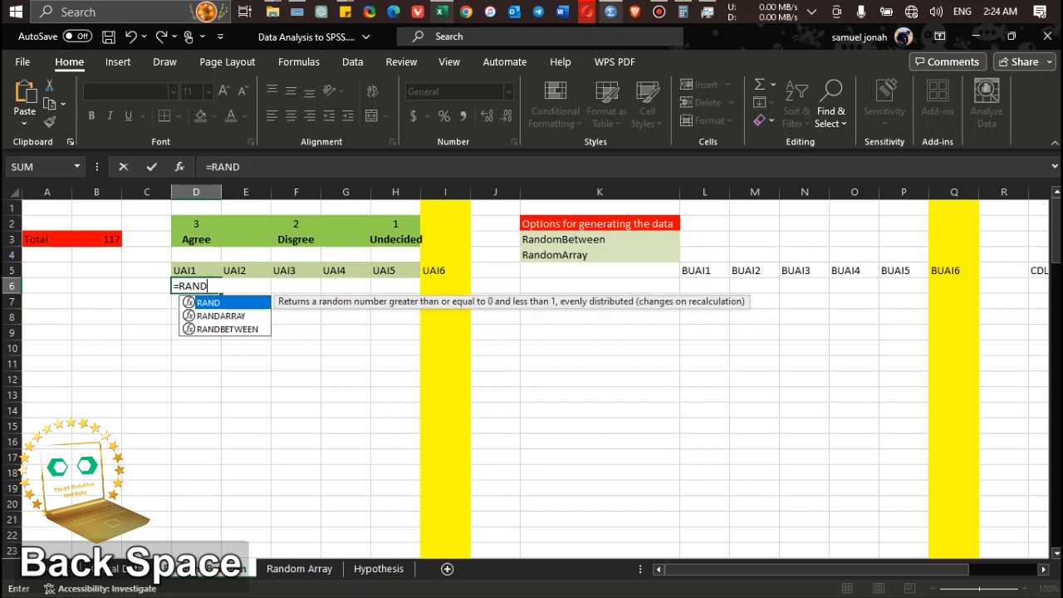
# Complete the D6 formula as =RANDBETWEEN(1,3) using the RANDBETWEEN function.
pyautogui.press('Down')
pyautogui.press('Down')
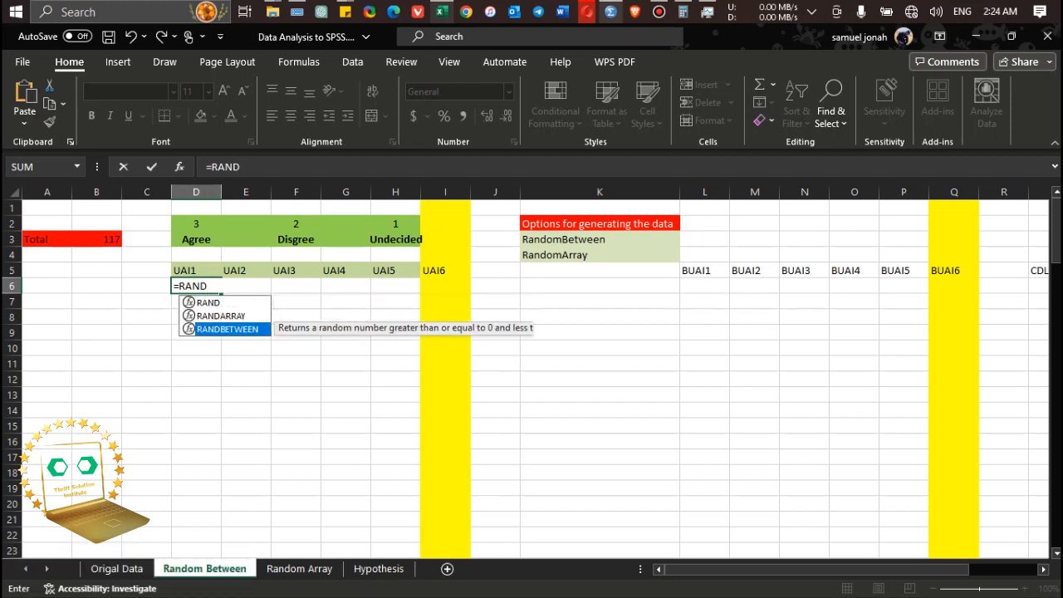
pyautogui.press('Tab')
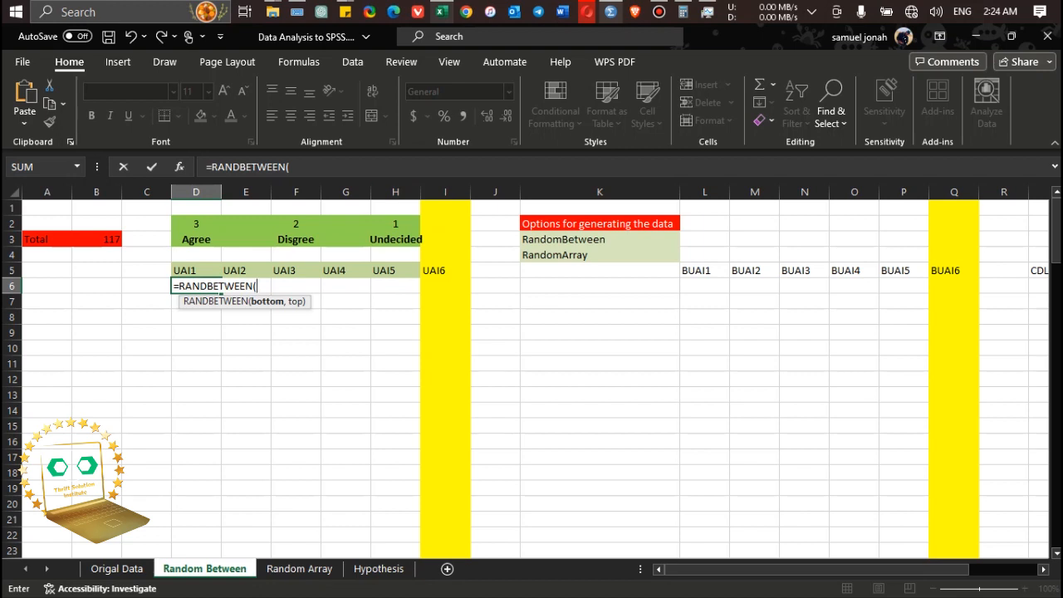
pyautogui.write('1,3')
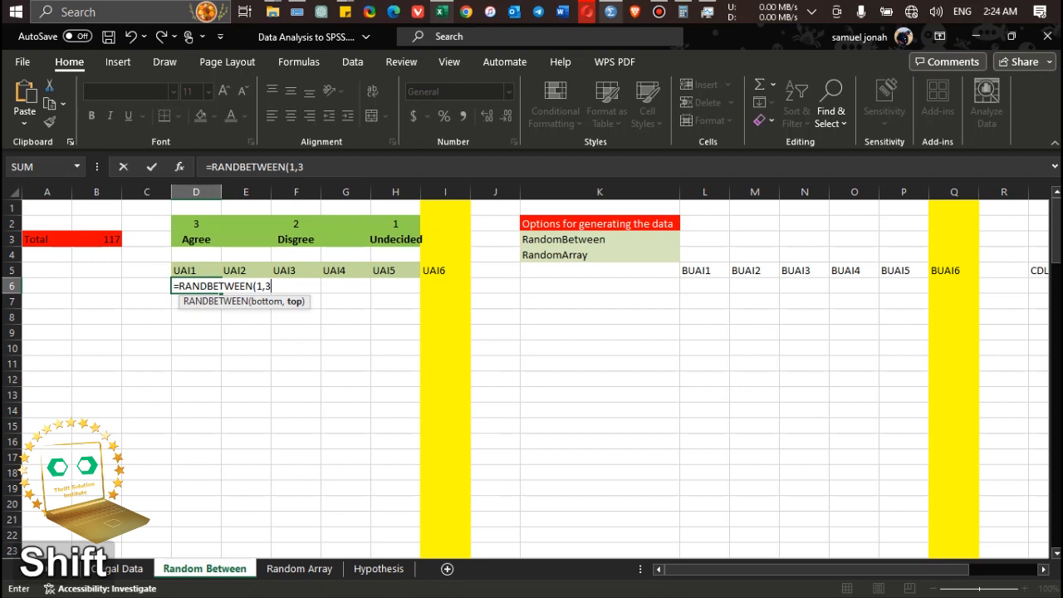
pyautogui.write(')')
pyautogui.press('Return')
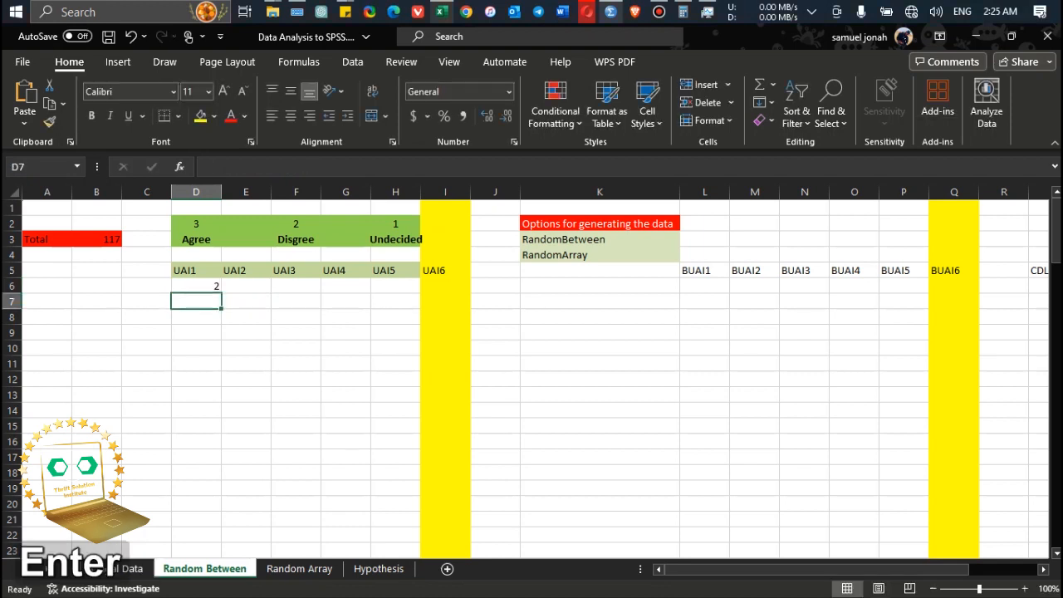
# Fill the RANDBETWEEN formula from D6 across the UAI1 to UAI6 columns and down to row 122.
pyautogui.click(196, 285)
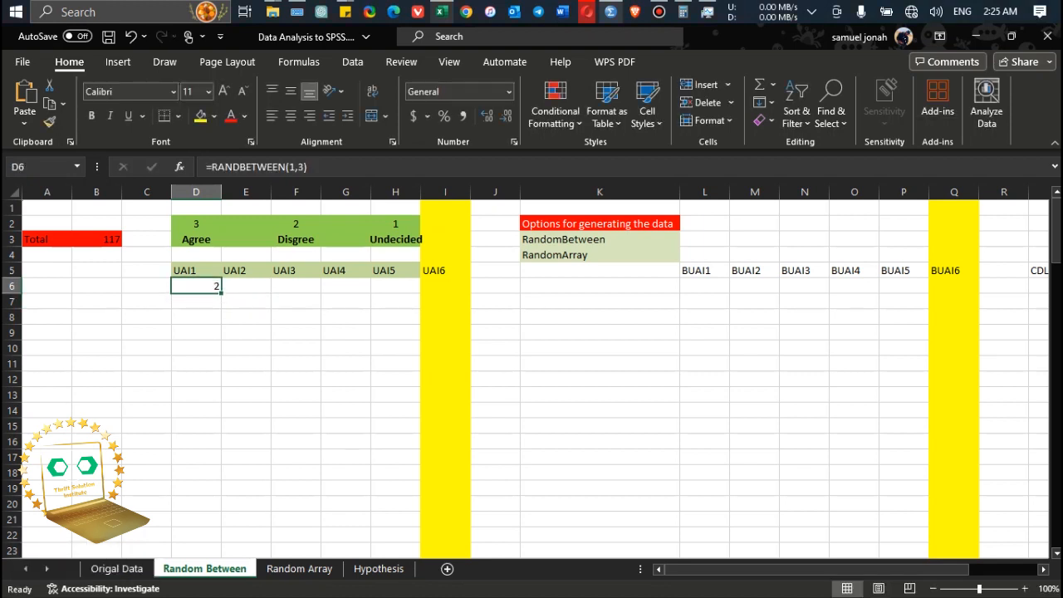
pyautogui.moveTo(221, 291); pyautogui.dragTo(470, 523)
pyautogui.moveTo(1056, 506); pyautogui.dragTo(1056, 220)
pyautogui.hotkey('ctrl', 'c')
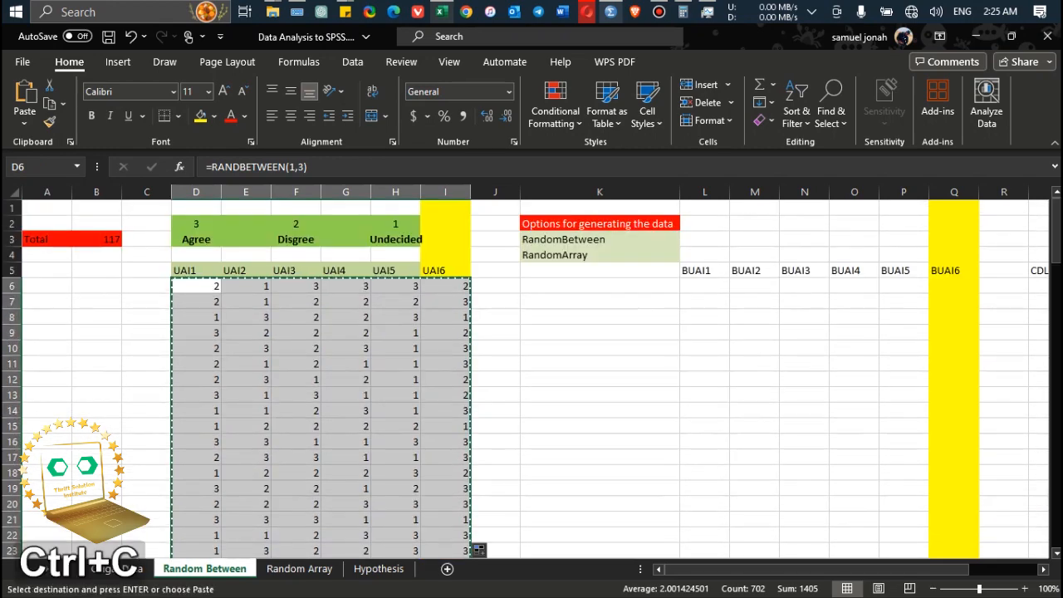
pyautogui.click(196, 271)
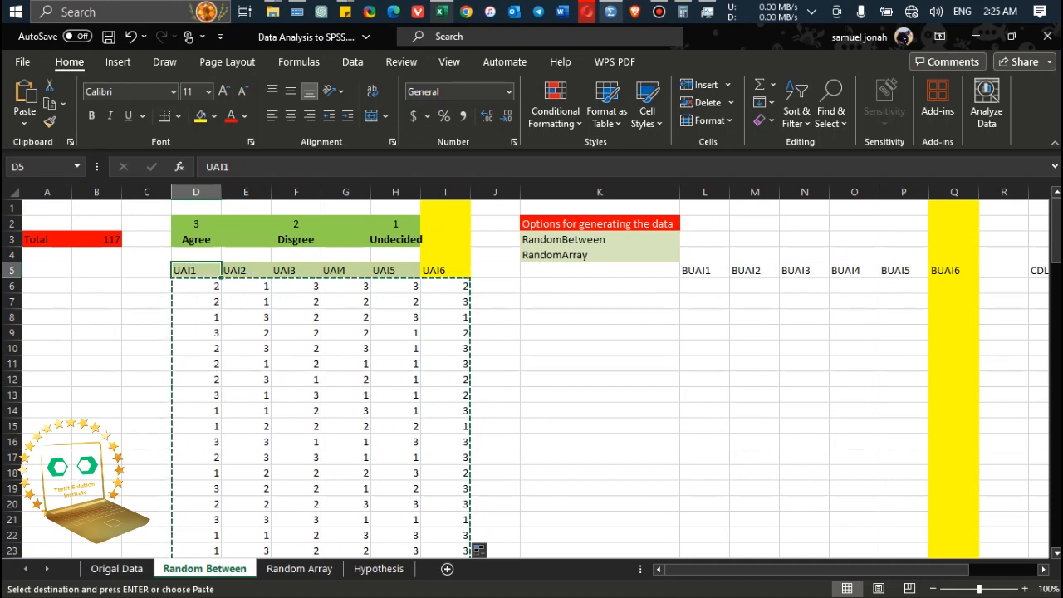
pyautogui.click(116, 569)
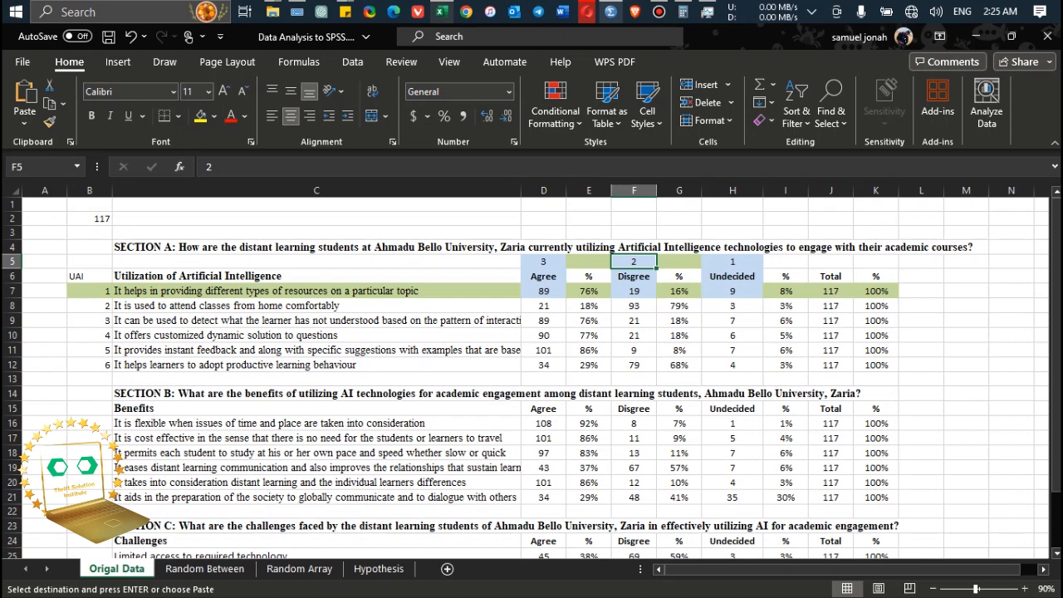
pyautogui.click(204, 569)
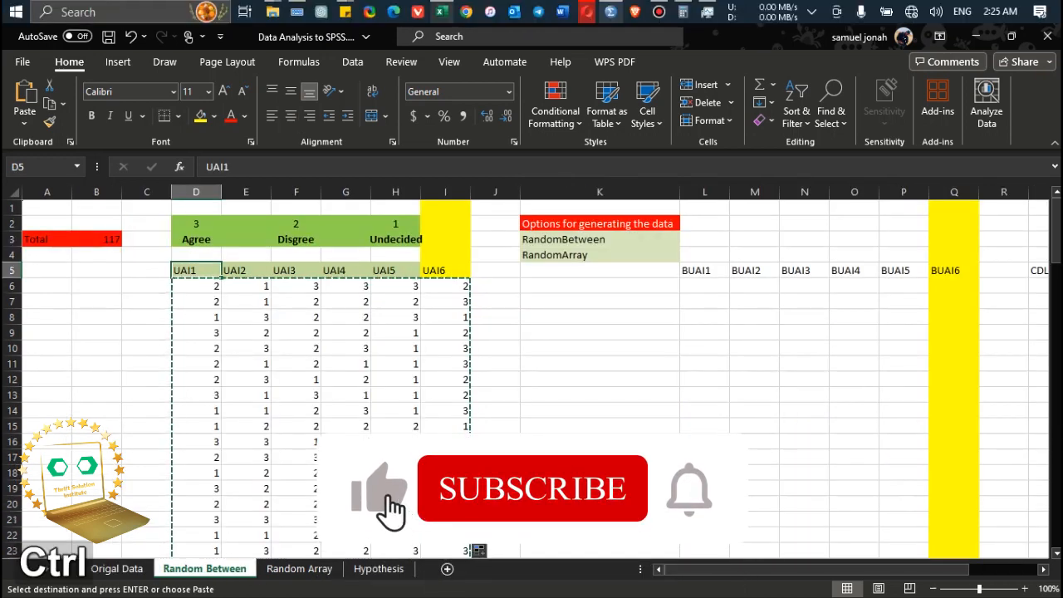
# Copy the D6 formula to L6 under BUAI1 and fill it across to BUAI6 and down to row 122.
pyautogui.click(245, 287)
pyautogui.click(197, 287)
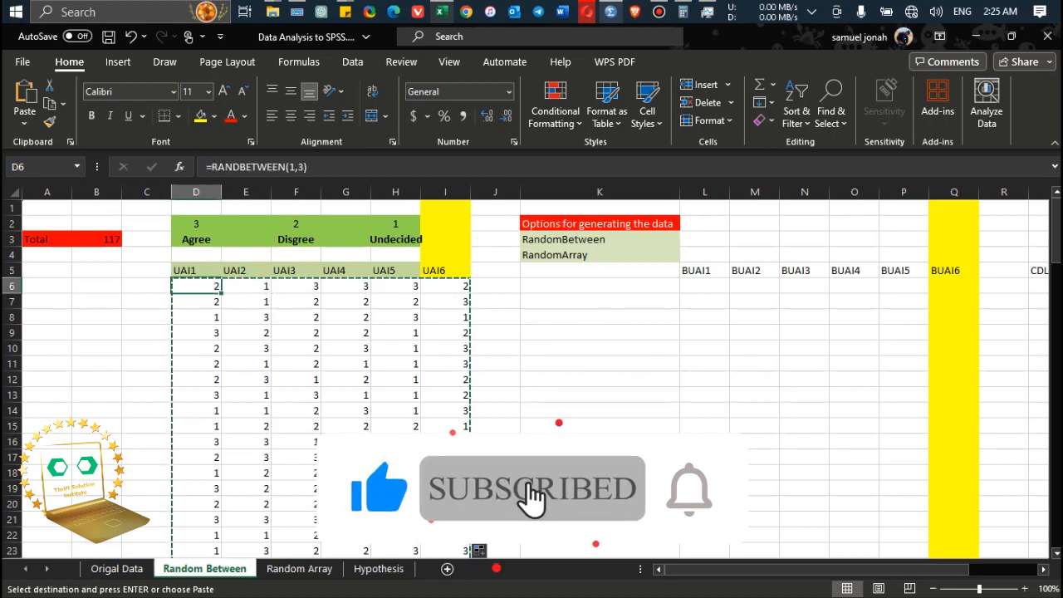
pyautogui.hotkey('ctrl', 'c')
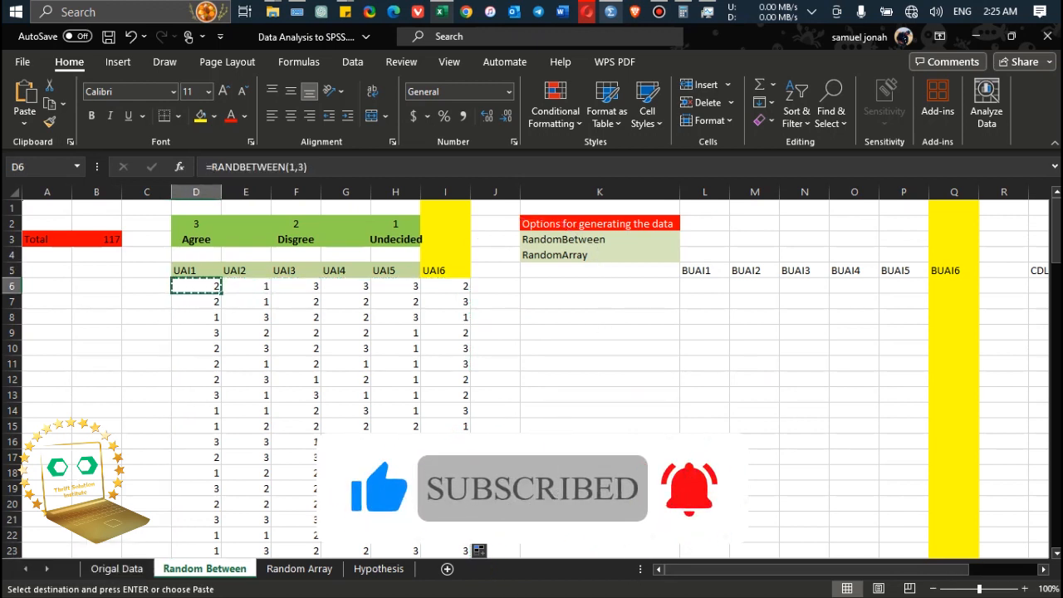
pyautogui.click(704, 286)
pyautogui.hotkey('ctrl', 'v')
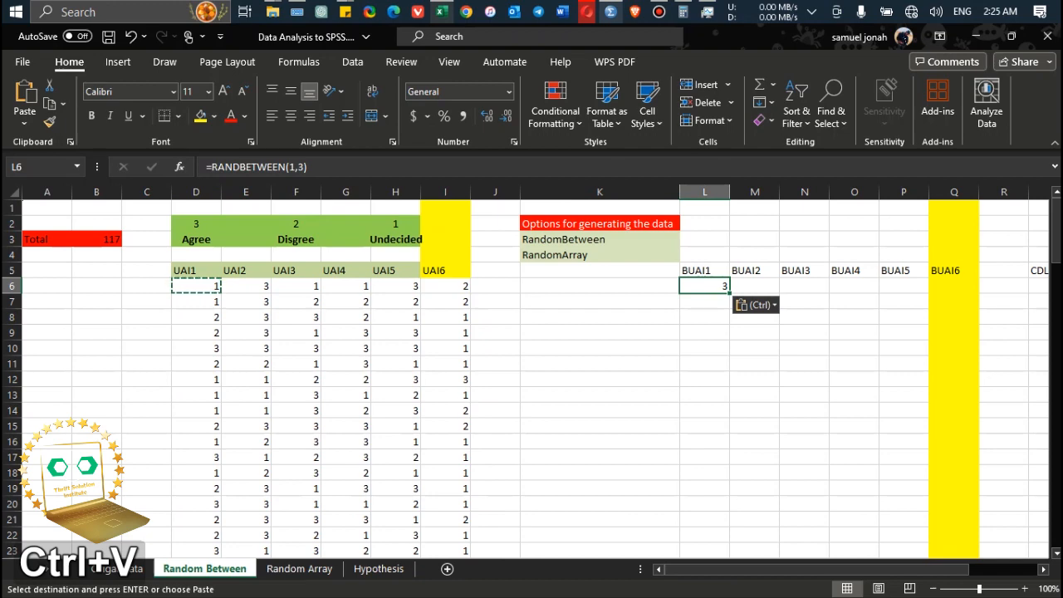
pyautogui.moveTo(730, 293); pyautogui.dragTo(985, 527)
pyautogui.moveTo(1056, 515); pyautogui.dragTo(1056, 264)
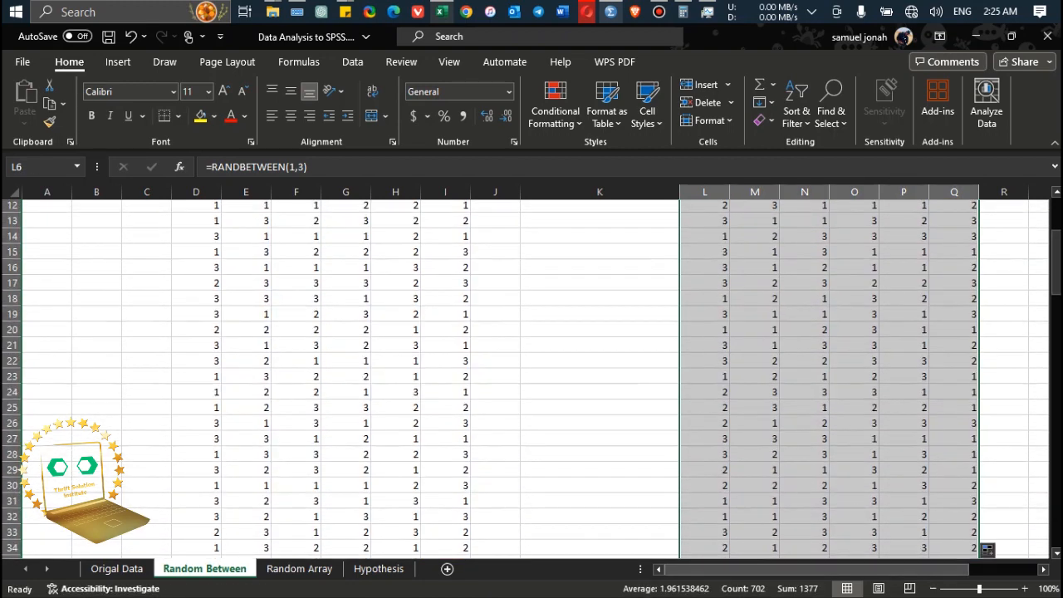
# Copy the RANDBETWEEN formula from L6 to S6 under CDLS1.
pyautogui.hscroll(3, 532, 373)
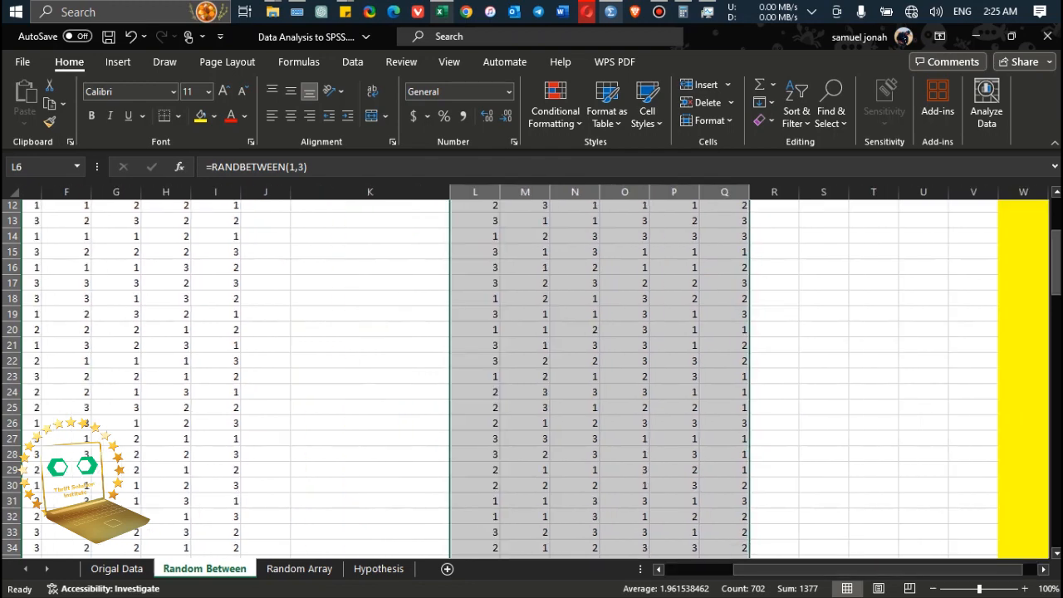
pyautogui.scroll(4, 531, 374)
pyautogui.click(824, 286)
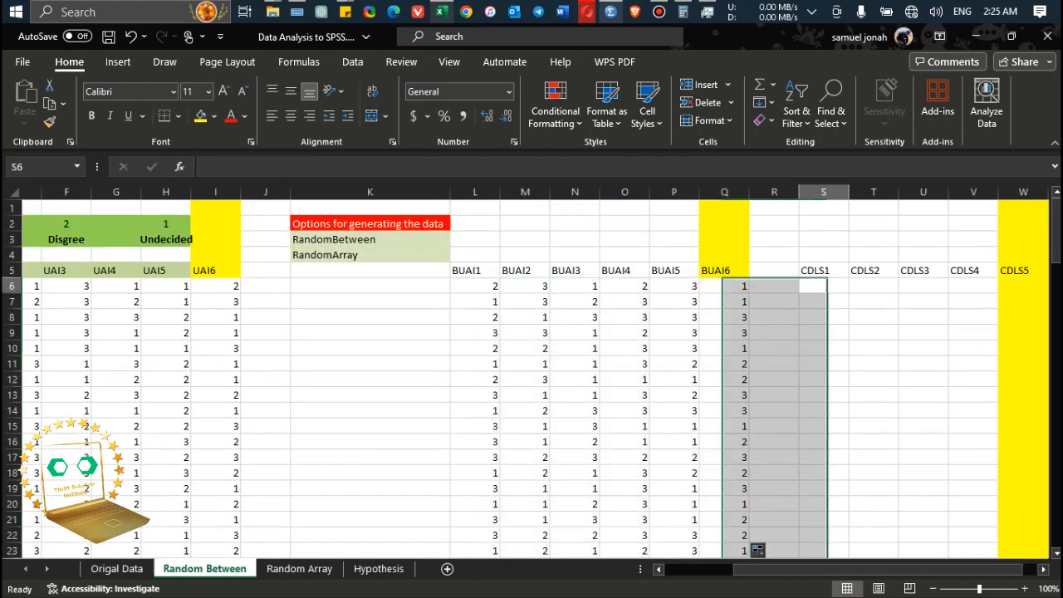
pyautogui.hotkey('ctrl', 'v')
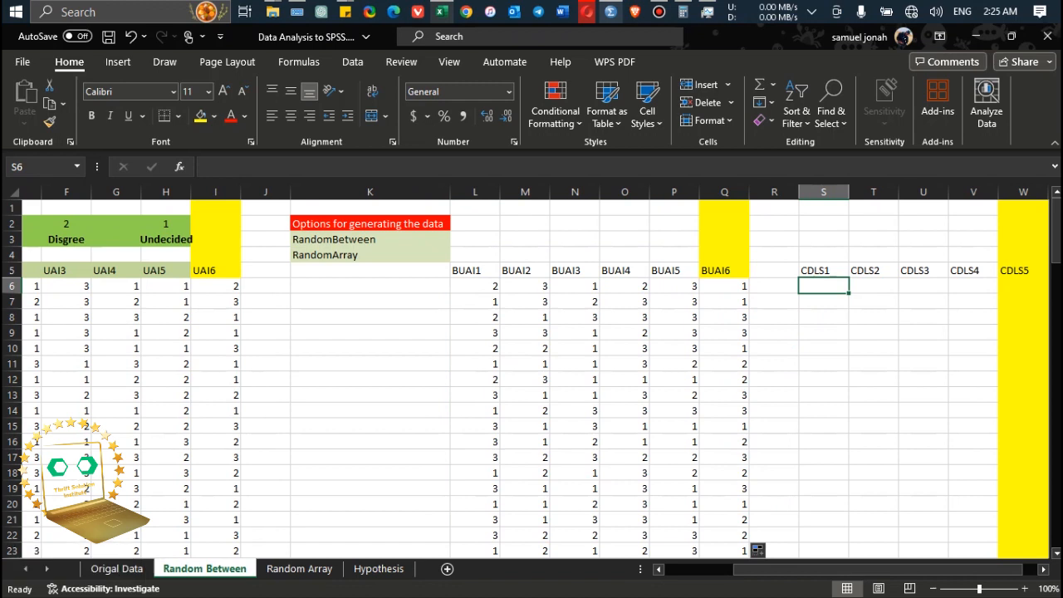
pyautogui.click(476, 285)
pyautogui.hotkey('ctrl', 'c')
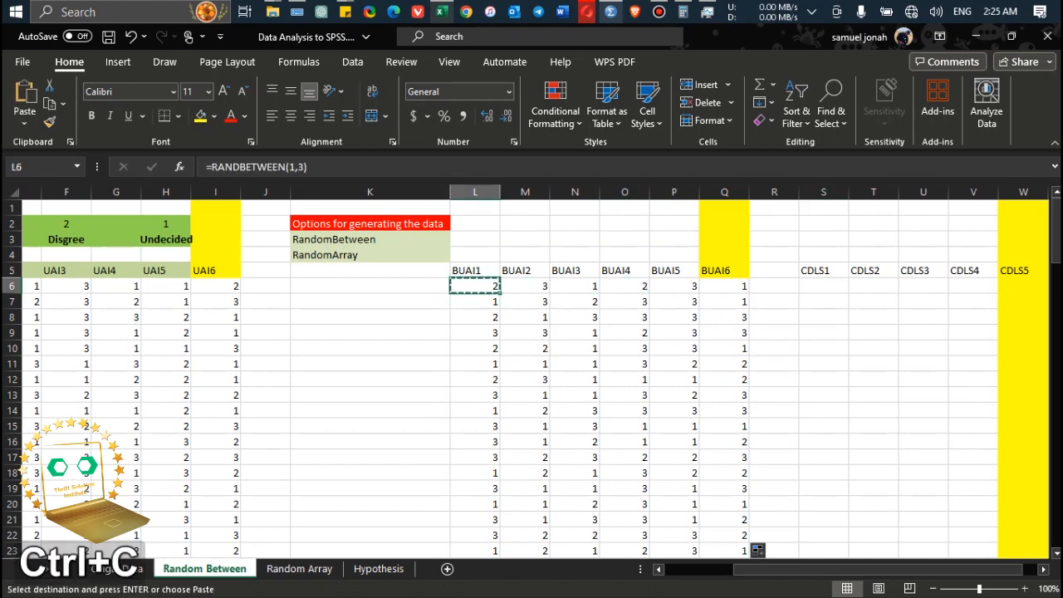
pyautogui.click(824, 286)
pyautogui.hotkey('ctrl', 'v')
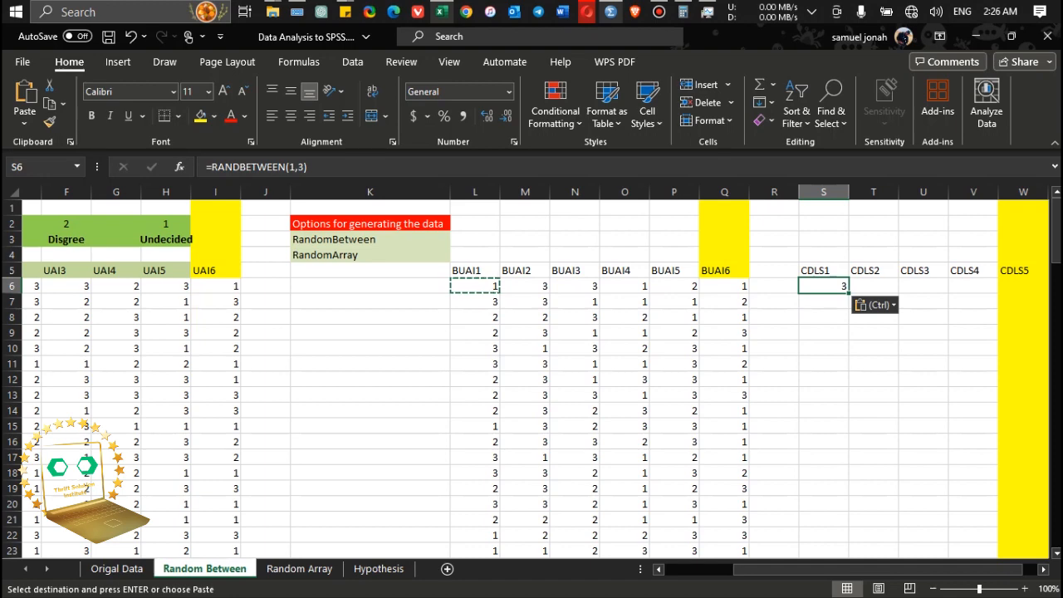
# Fill the S6 formula across the CDLS1 to CDLS5 columns and down to row 122, and open the Origal Data sheet.
pyautogui.click(873, 332)
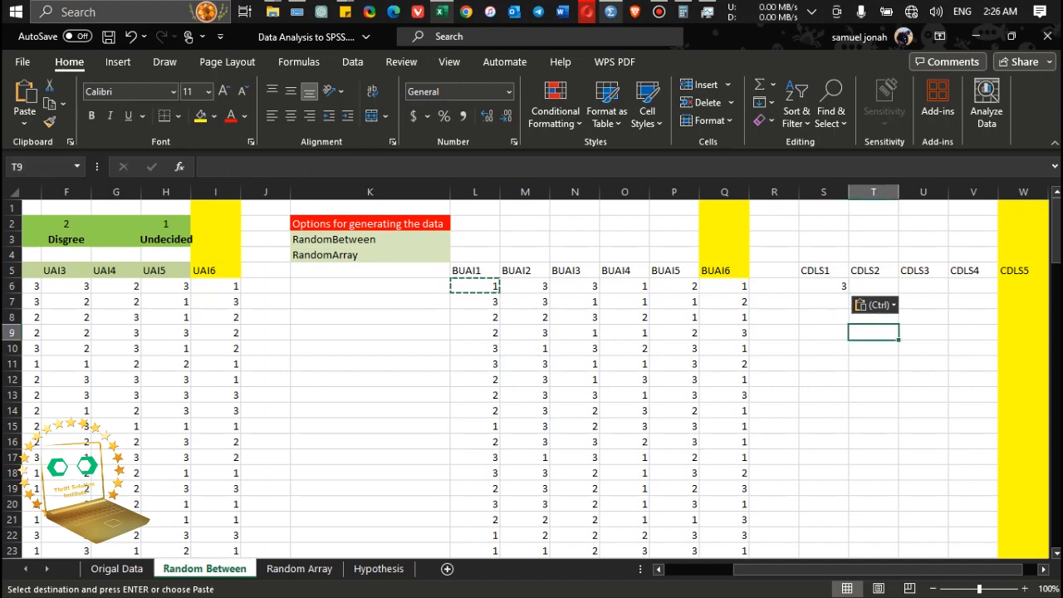
pyautogui.click(823, 286)
pyautogui.moveTo(848, 293); pyautogui.dragTo(1023, 539)
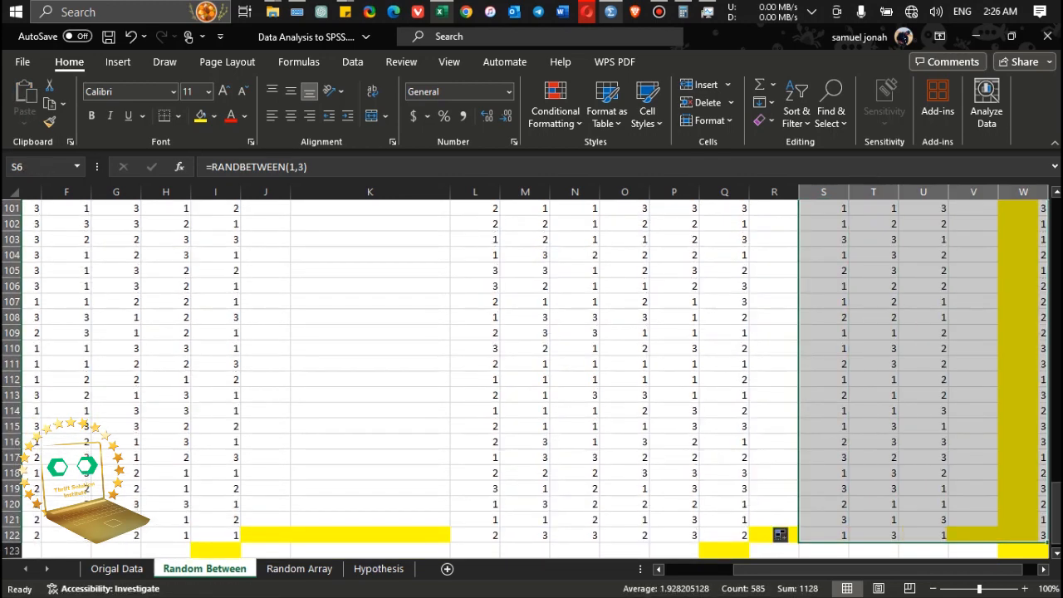
pyautogui.moveTo(1056, 503); pyautogui.dragTo(1057, 218)
pyautogui.moveTo(878, 569); pyautogui.dragTo(893, 570)
pyautogui.press('ctrl')
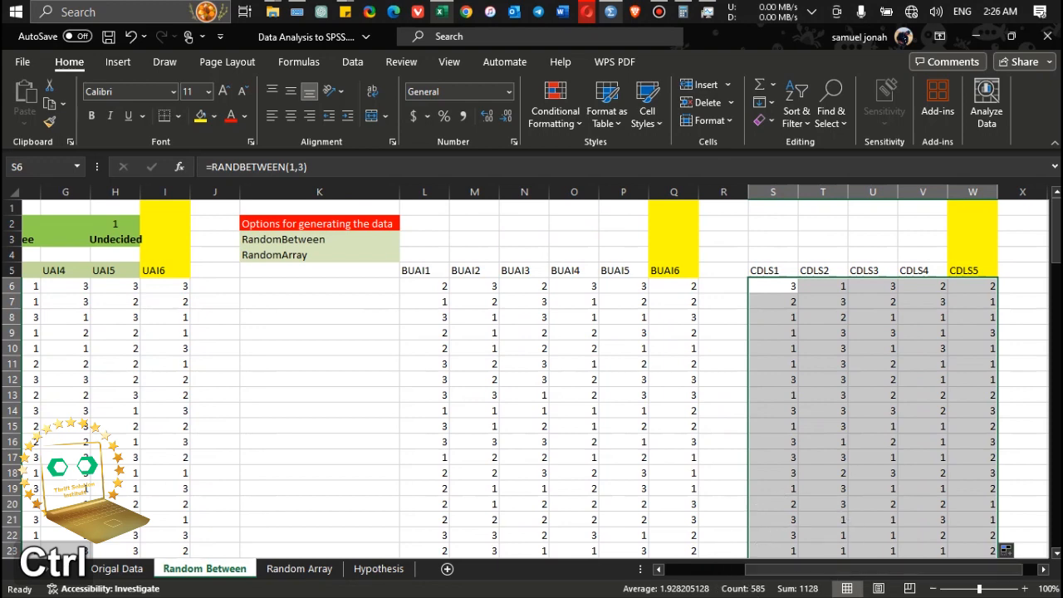
pyautogui.moveTo(886, 570); pyautogui.dragTo(804, 569)
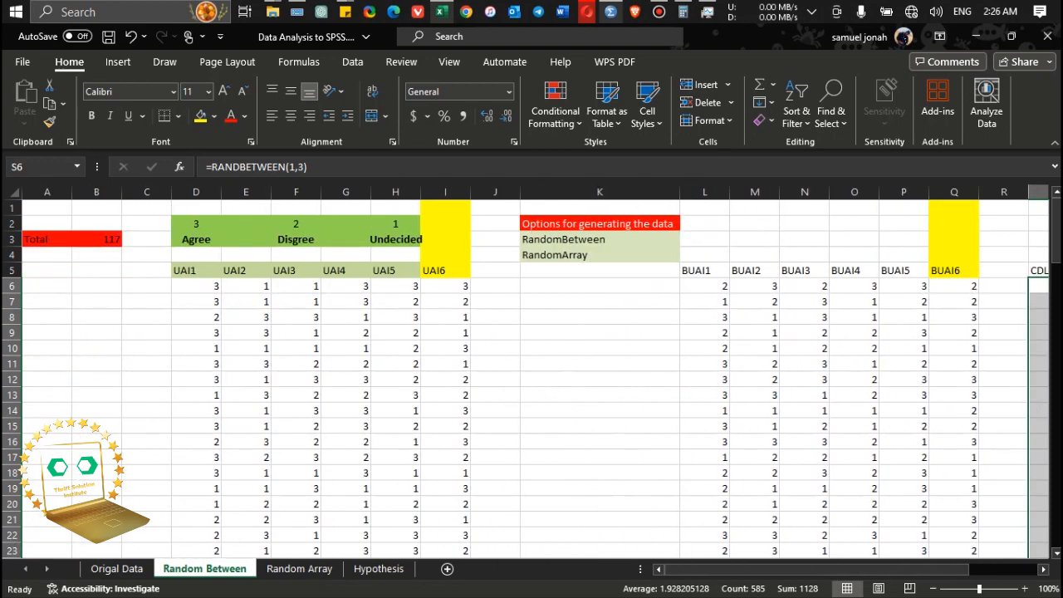
pyautogui.click(116, 569)
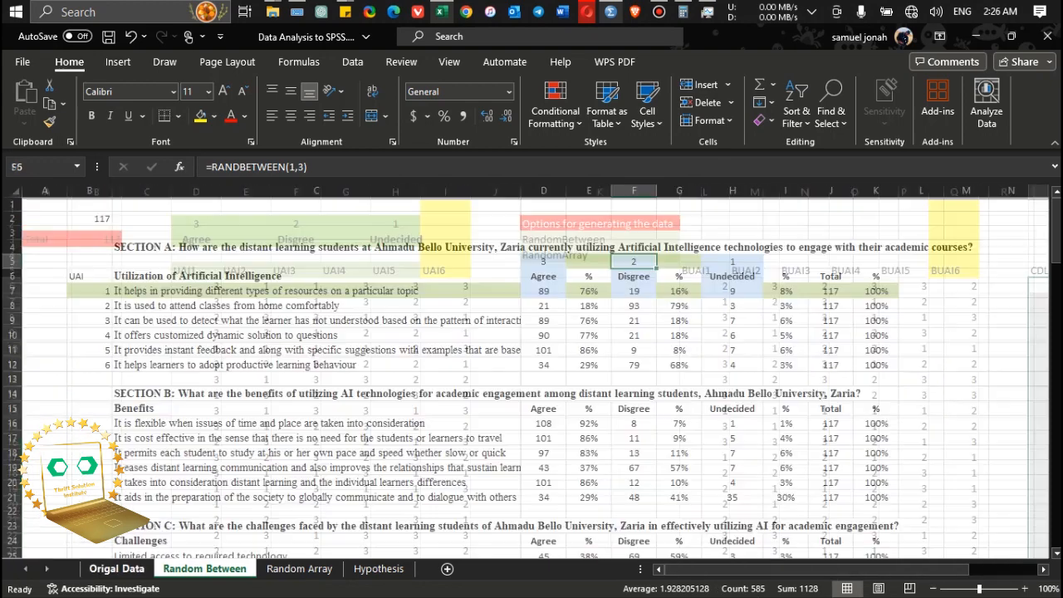
# Enter the label BUAI in cell B14 beside the Section B heading.
pyautogui.click(90, 394)
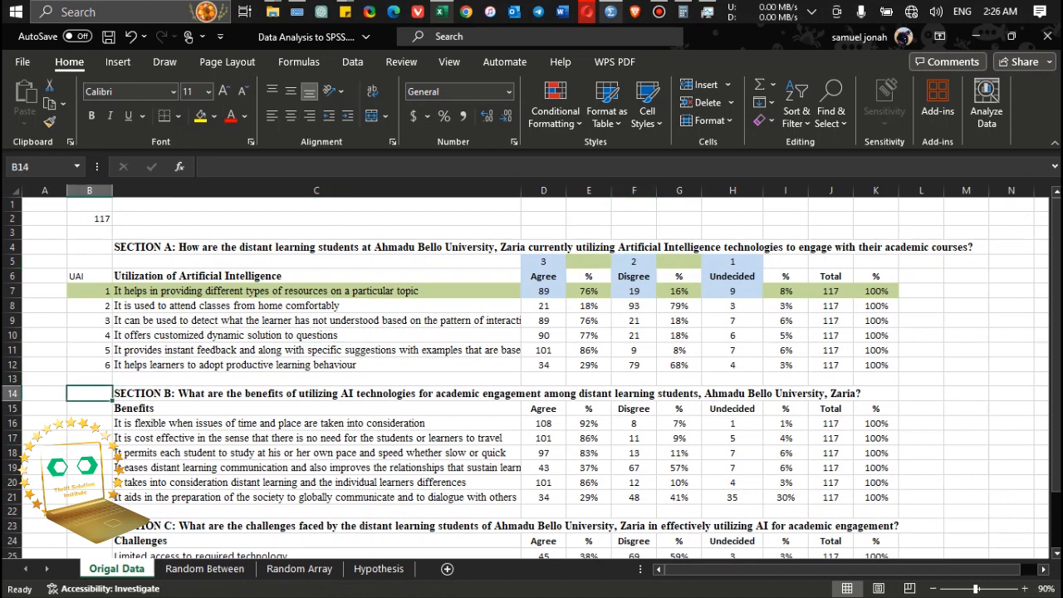
pyautogui.press('shift')
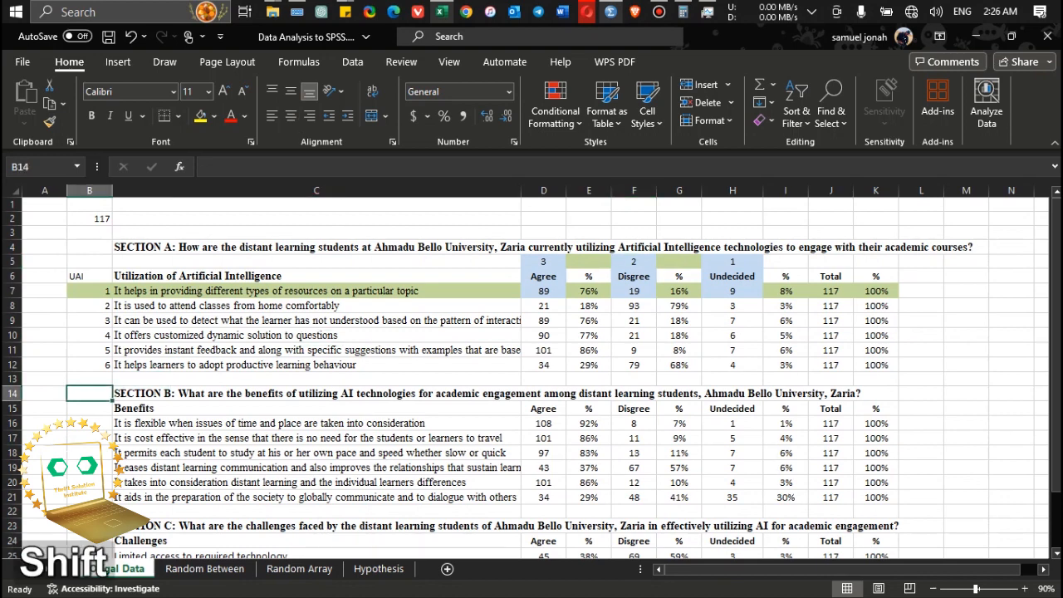
pyautogui.write('BU')
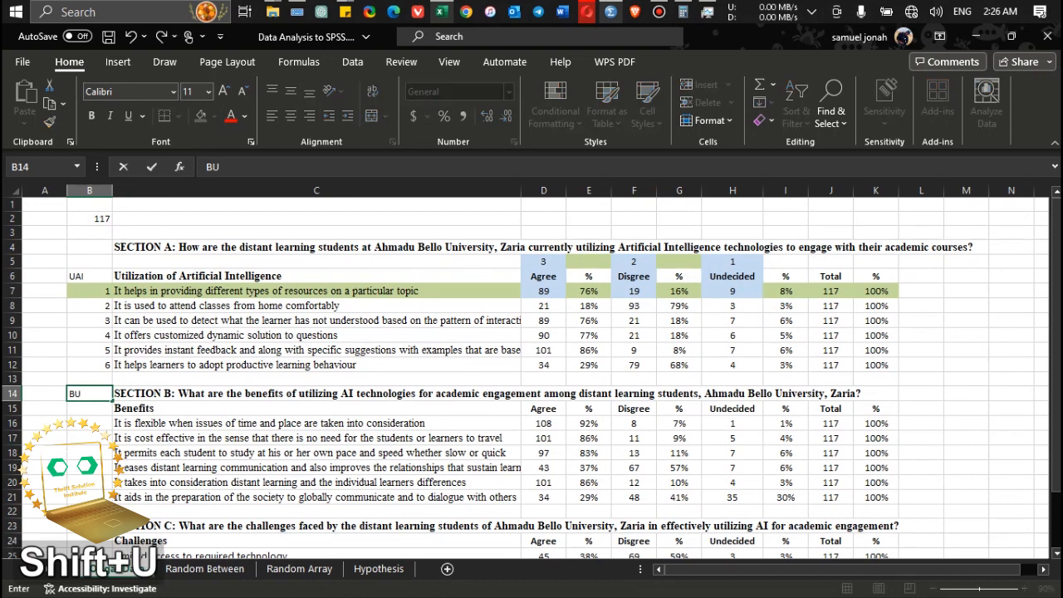
pyautogui.write('AI')
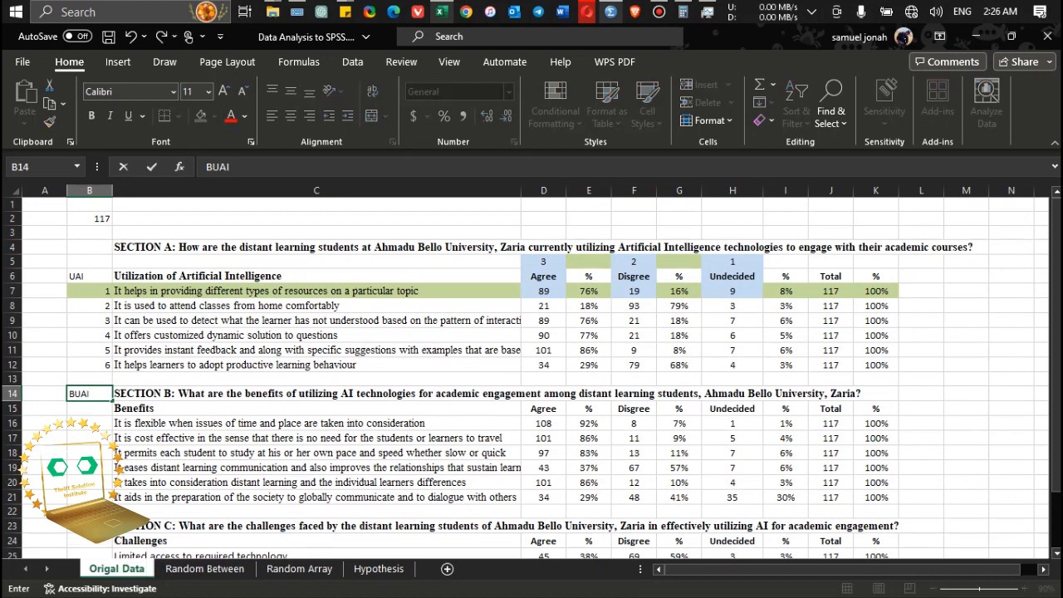
pyautogui.press('Return')
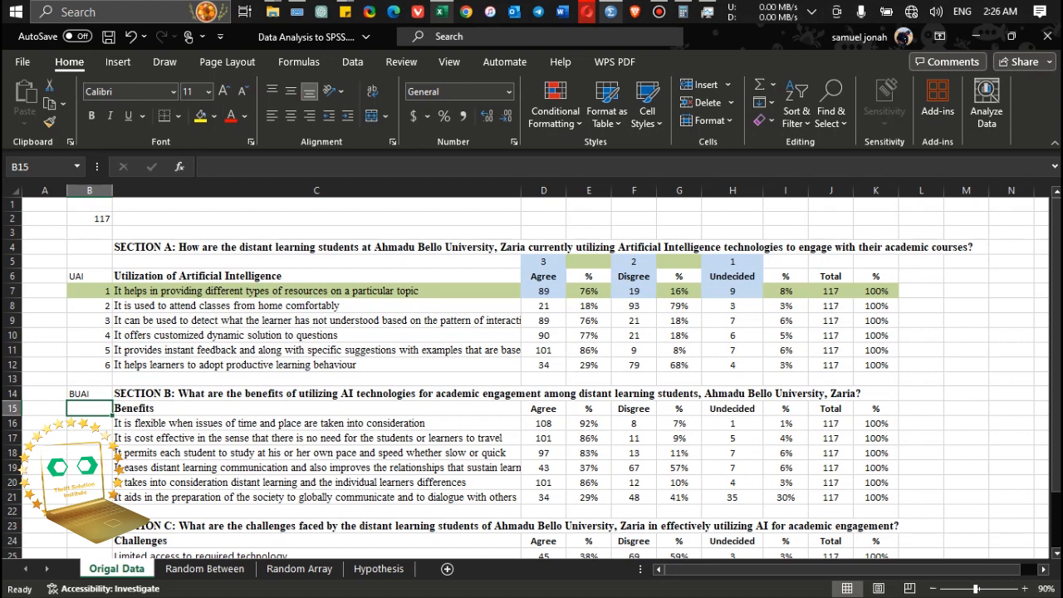
# Enter 1 and 2 in B15 and B16 and continue the number series down to B21.
pyautogui.write('1')
pyautogui.press('Return')
pyautogui.write('2')
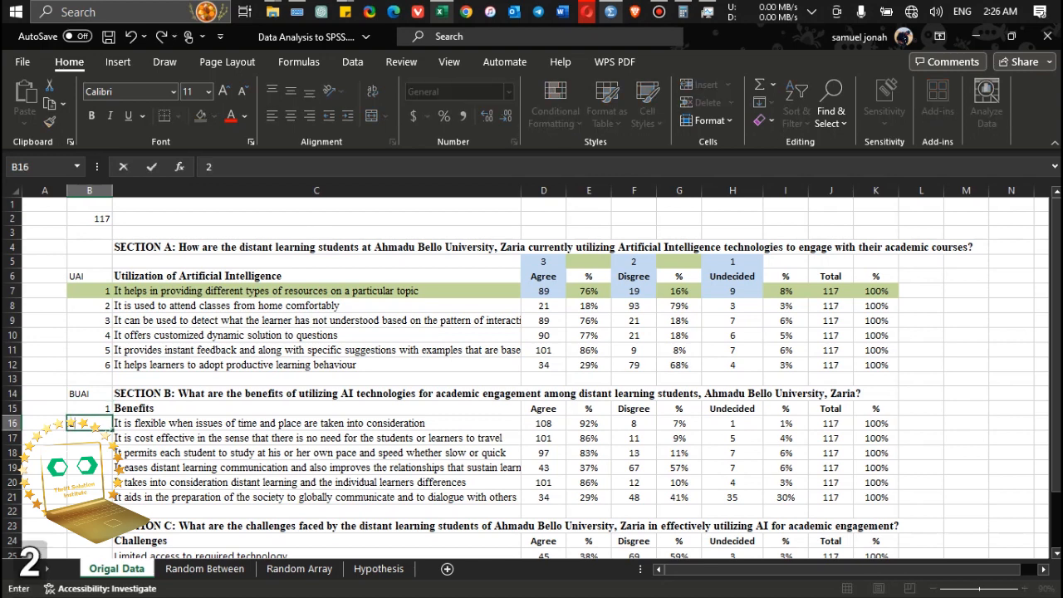
pyautogui.hotkey('ctrl', 'Return')
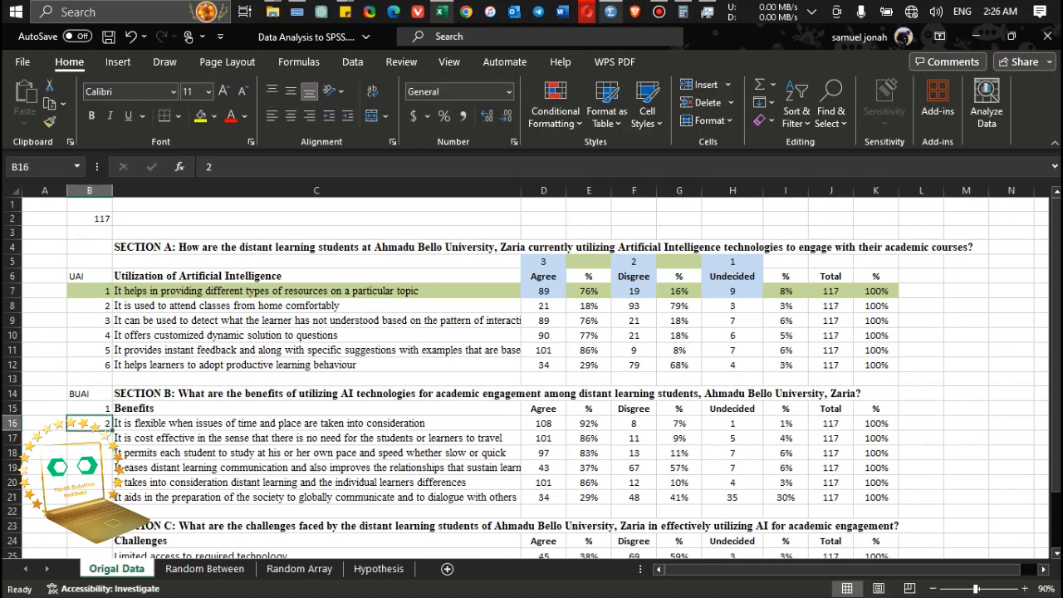
pyautogui.moveTo(89, 408); pyautogui.dragTo(112, 504)
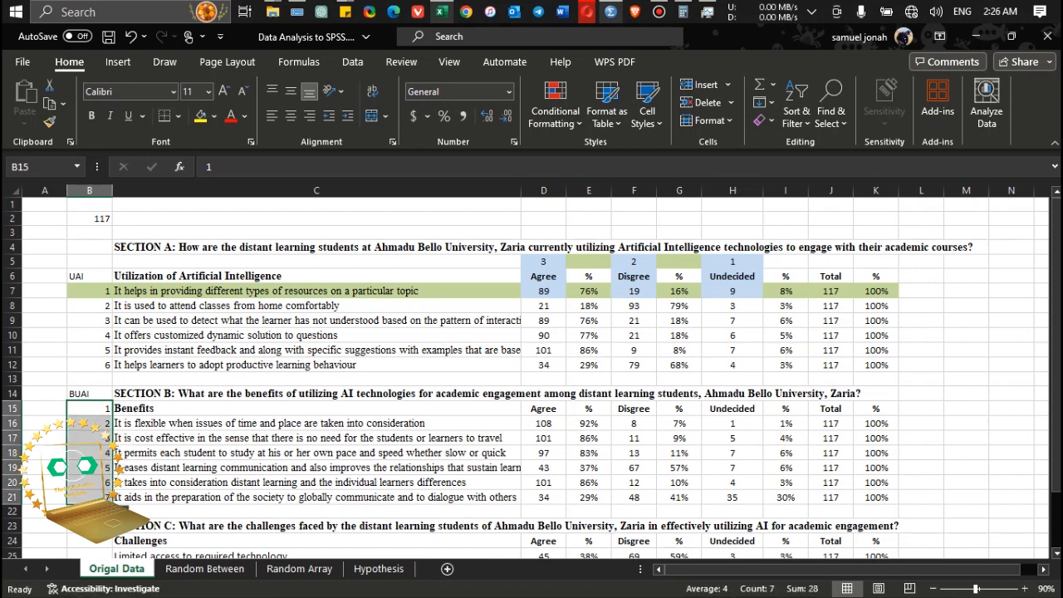
# Shift the BUAI label and its numbering down one row to start at B15, and clear the surplus number in B22.
pyautogui.moveTo(112, 407)
pyautogui.mouseDown()
pyautogui.moveTo(112, 424)
pyautogui.moveTo(112, 409)
pyautogui.mouseUp()
pyautogui.click(89, 394)
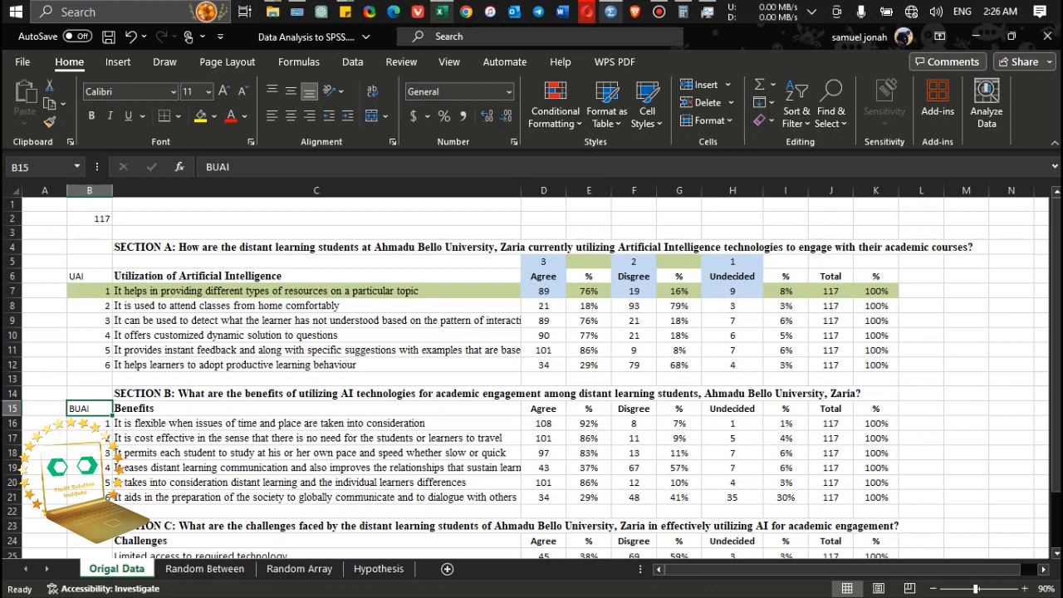
pyautogui.rightClick(91, 511)
pyautogui.moveTo(166, 292)
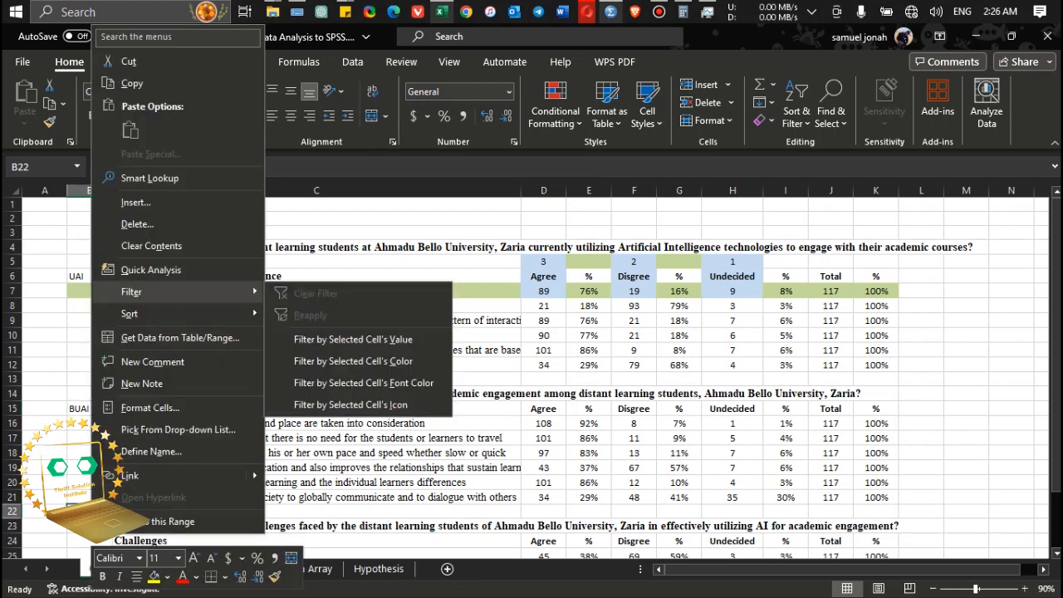
pyautogui.click(151, 245)
pyautogui.click(249, 408)
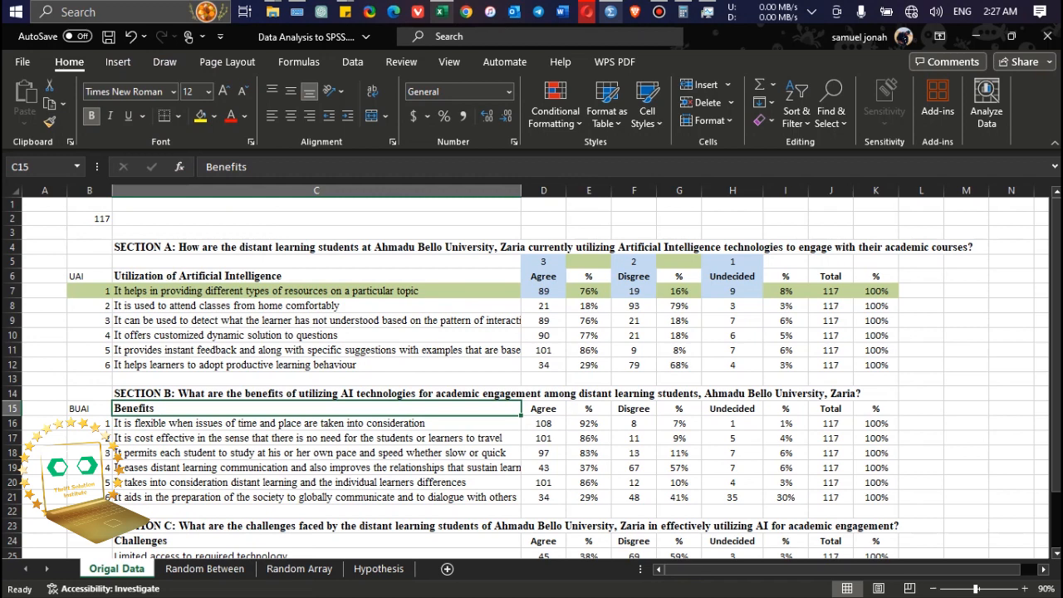
pyautogui.click(316, 424)
pyautogui.click(90, 409)
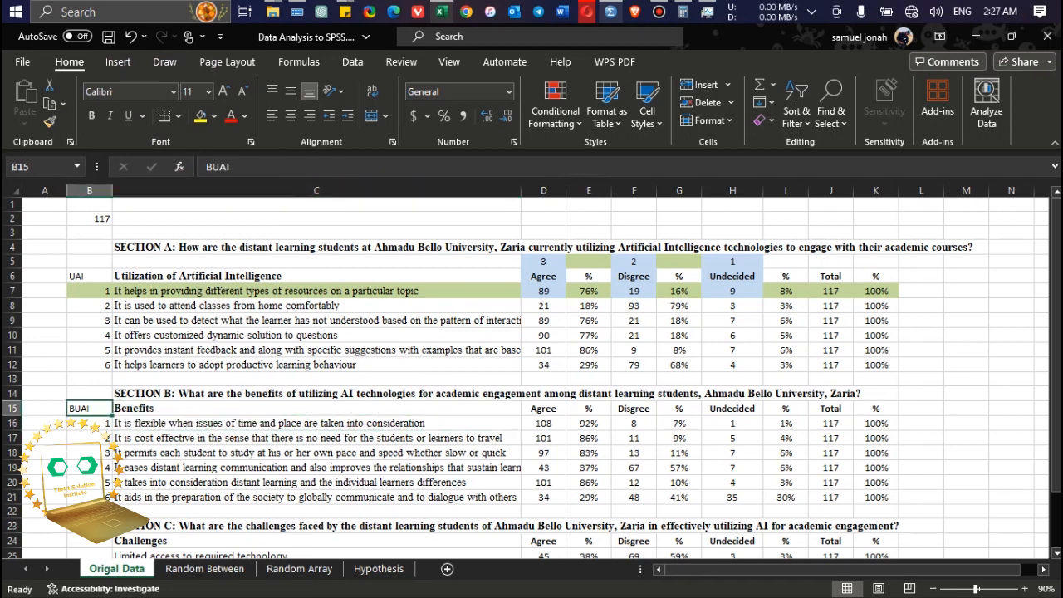
# Enter the label CFDL for Section C in B23 and move it to B24 beside the Challenges heading.
pyautogui.moveTo(1057, 469); pyautogui.dragTo(1056, 520)
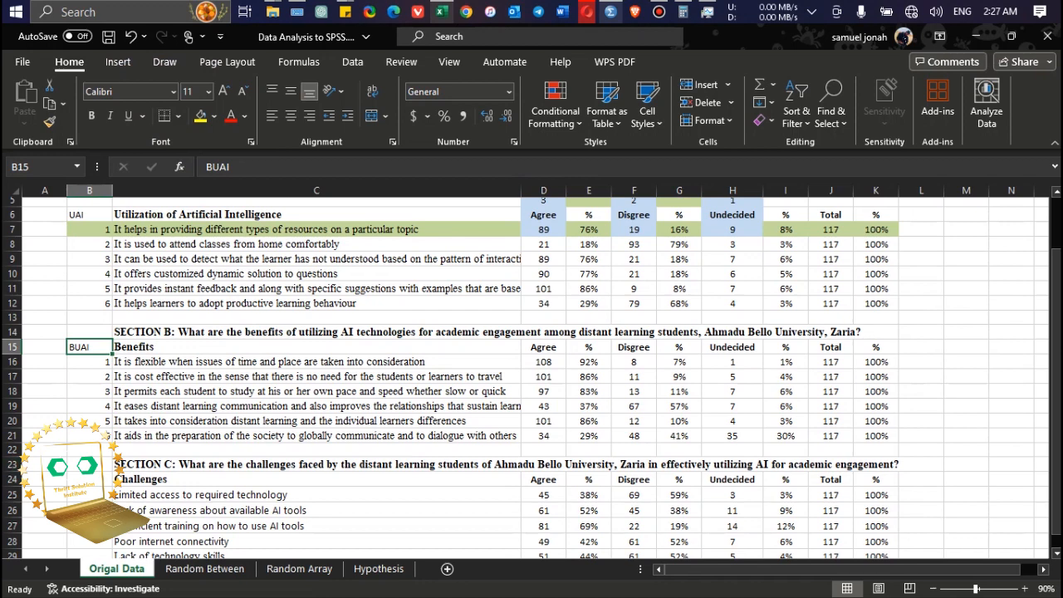
pyautogui.click(90, 465)
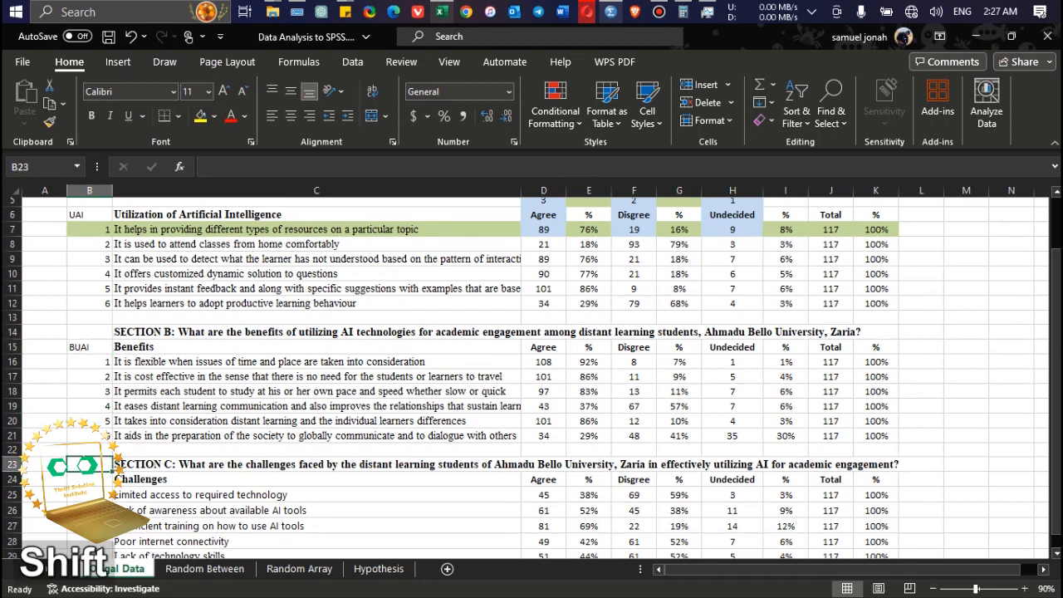
pyautogui.write('CFS')
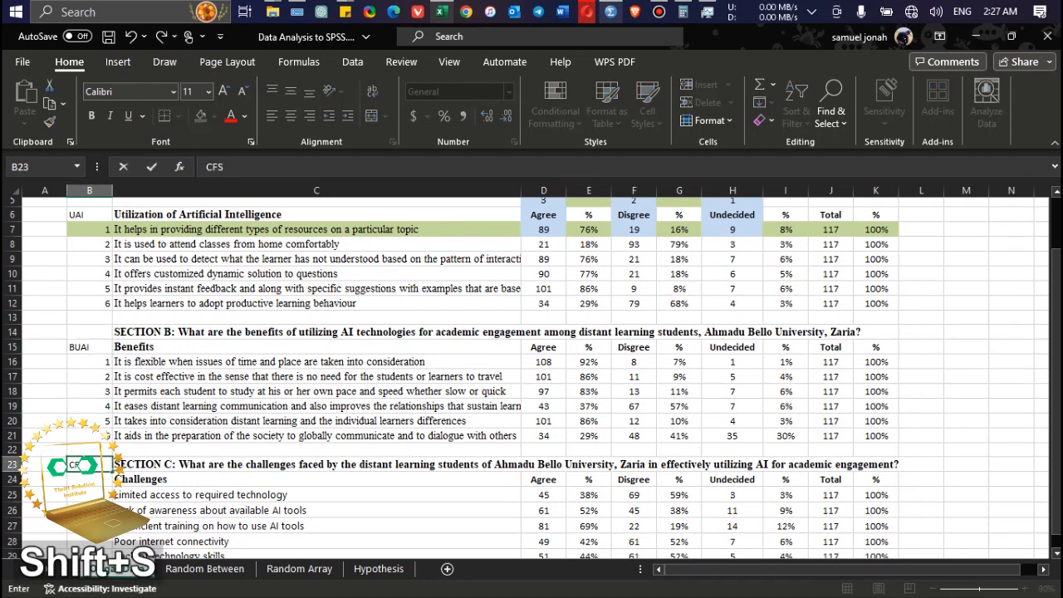
pyautogui.press('BackSpace')
pyautogui.write('D')
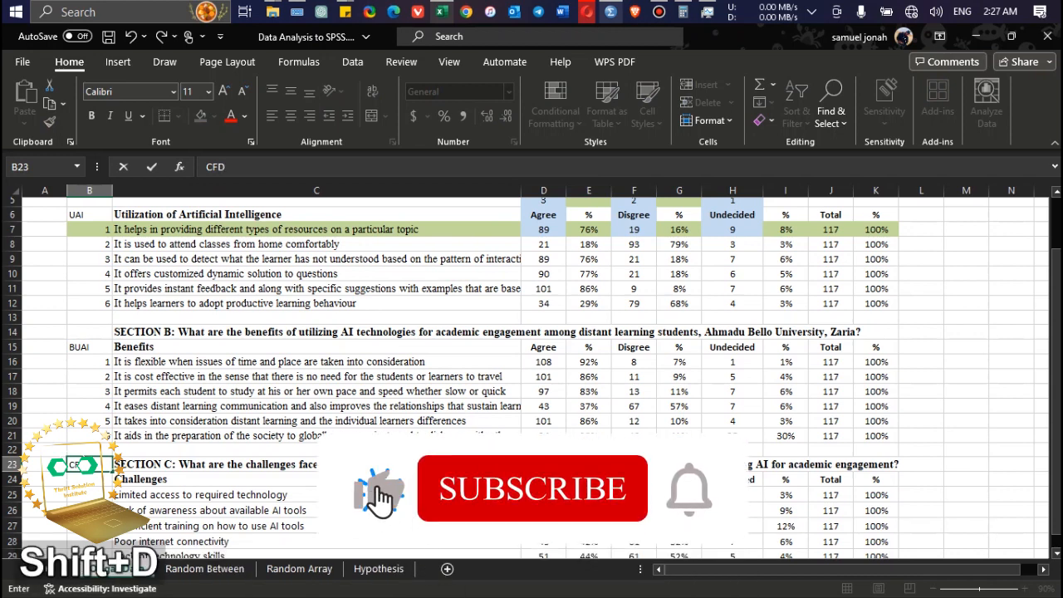
pyautogui.write('L')
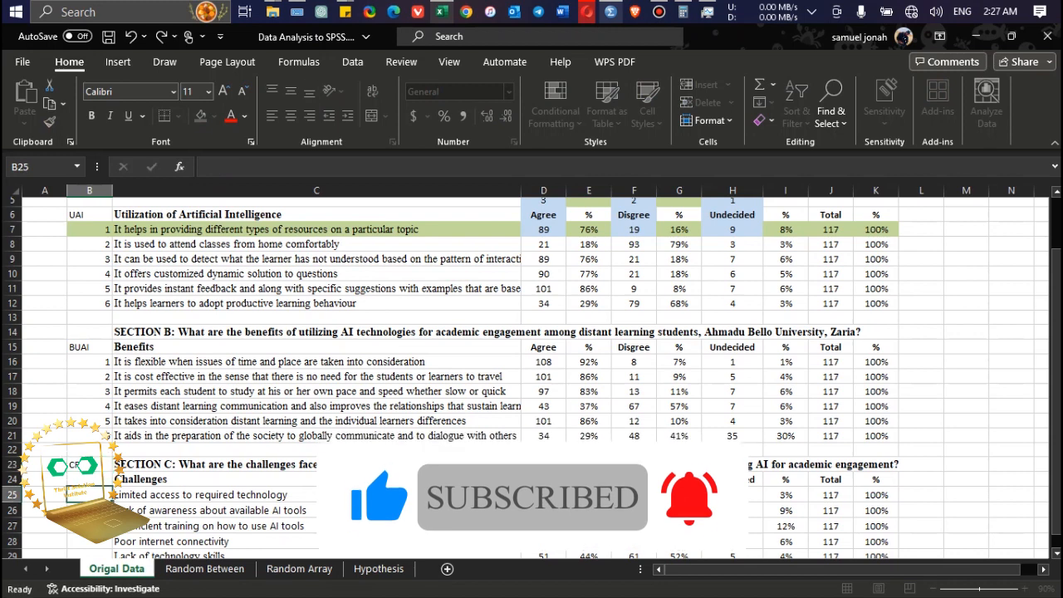
pyautogui.hotkey('ctrl', 'Return')
pyautogui.moveTo(102, 472)
pyautogui.mouseDown()
pyautogui.moveTo(94, 492)
pyautogui.moveTo(101, 480)
pyautogui.mouseUp()
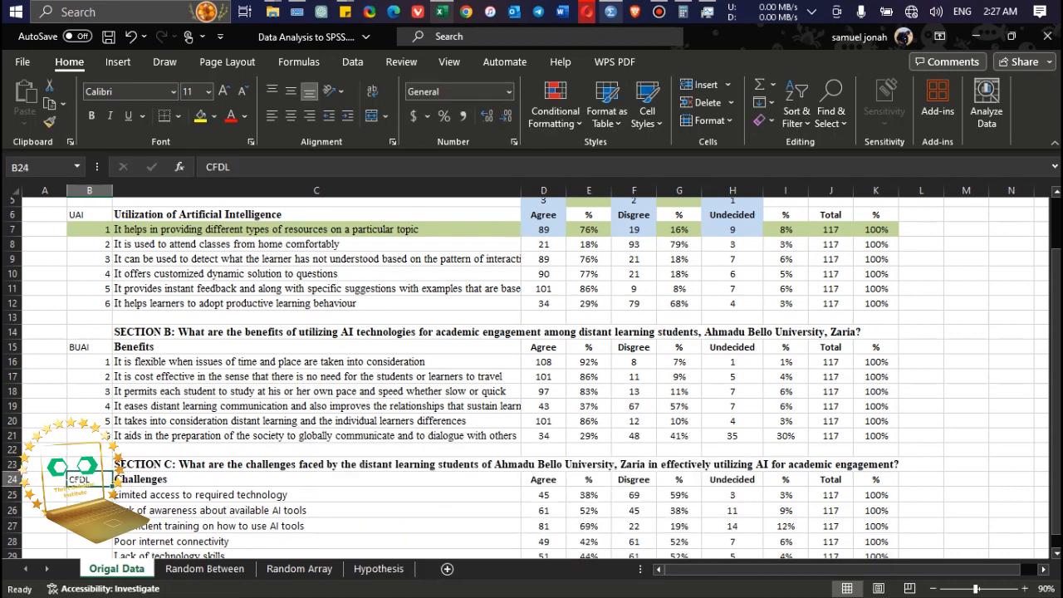
# Number the Section C challenge items 1 to 5 in B25 to B29 by extending a series started with 1 and 2.
pyautogui.click(93, 495)
pyautogui.write('1')
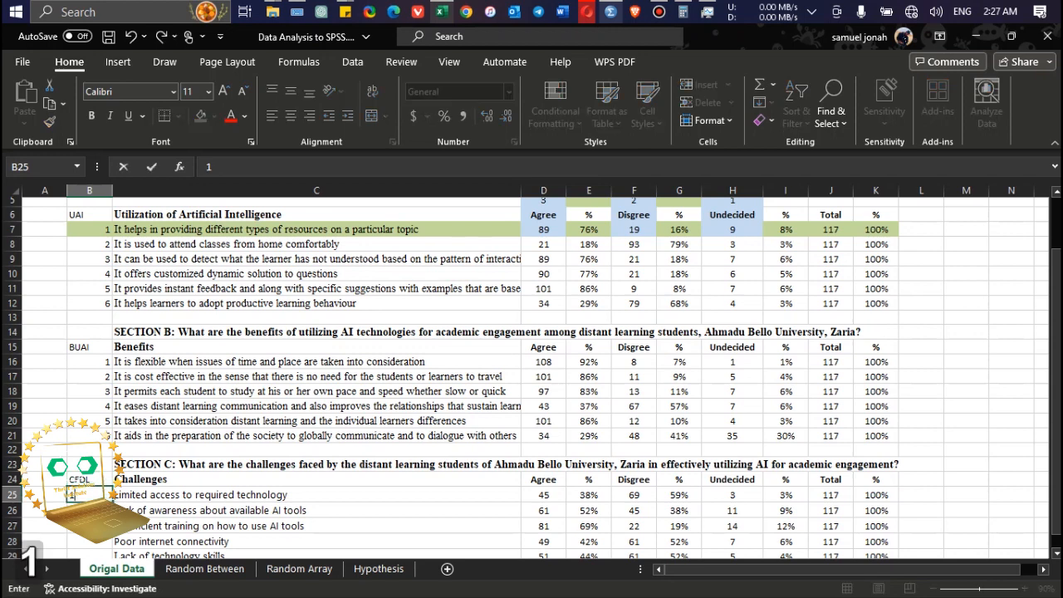
pyautogui.press('Return')
pyautogui.write('2')
pyautogui.press('Return')
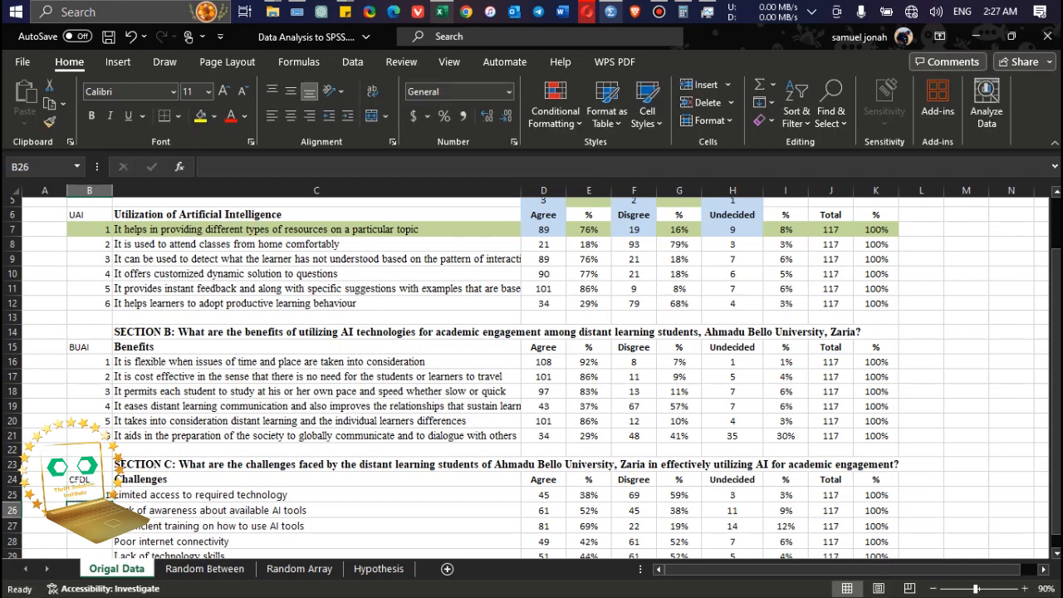
pyautogui.click(92, 510)
pyautogui.write('2')
pyautogui.press('Return')
pyautogui.moveTo(92, 495); pyautogui.dragTo(121, 540)
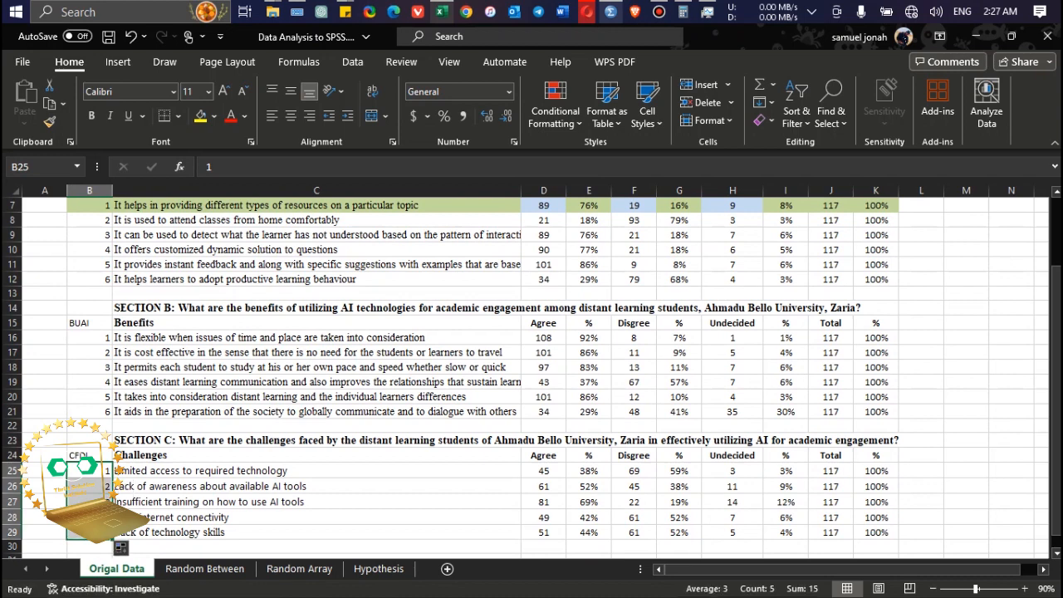
# Check the Section C column headers on the Random Between sheet, and change the Origal Data label in B24 to CFDLS.
pyautogui.click(205, 568)
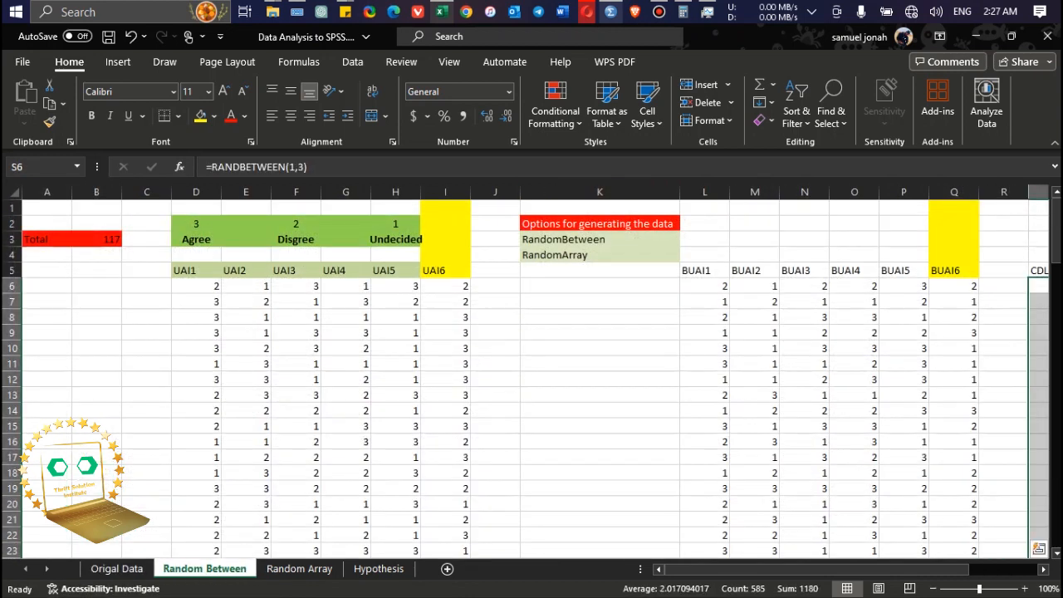
pyautogui.moveTo(759, 570); pyautogui.dragTo(828, 570)
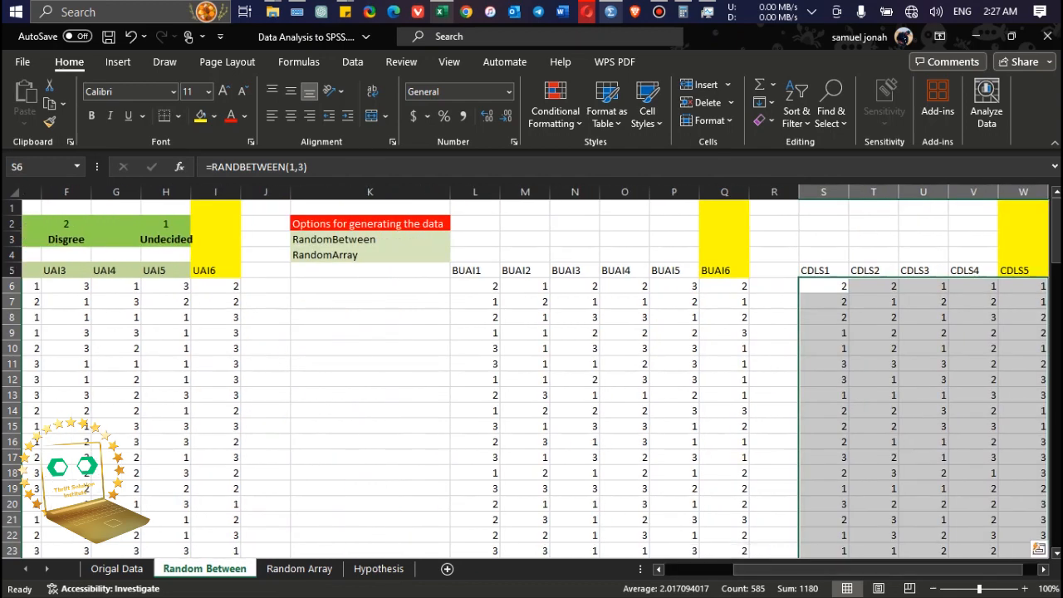
pyautogui.click(116, 568)
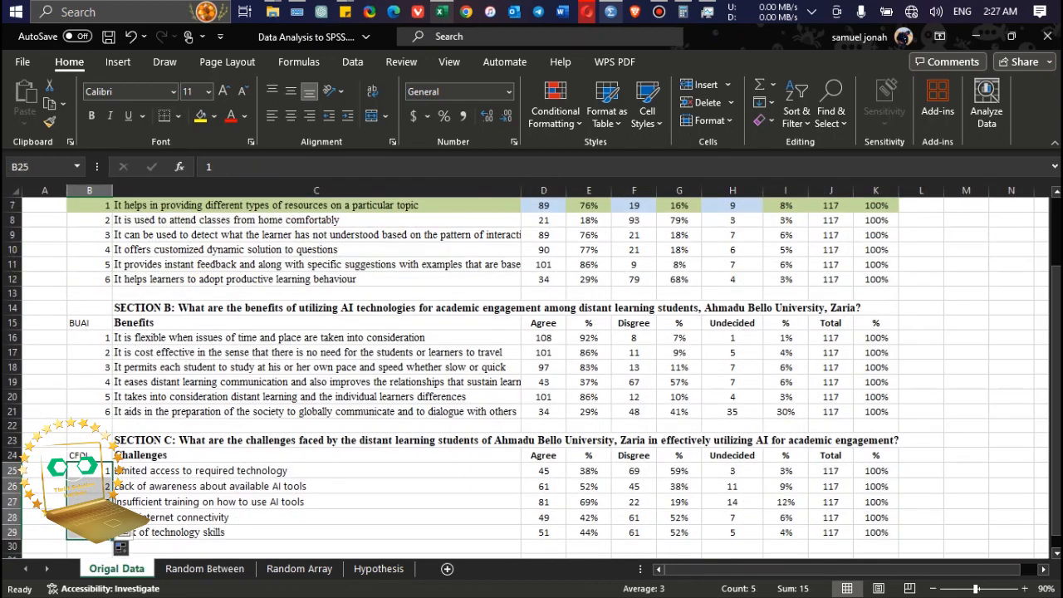
pyautogui.doubleClick(86, 456)
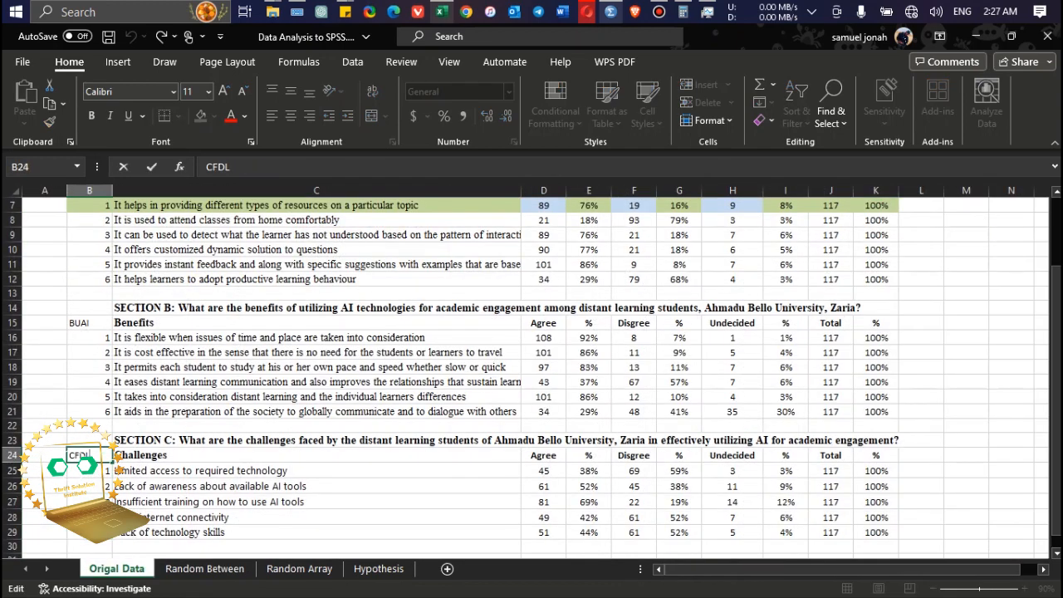
pyautogui.write('s')
pyautogui.press('BackSpace')
pyautogui.write('S')
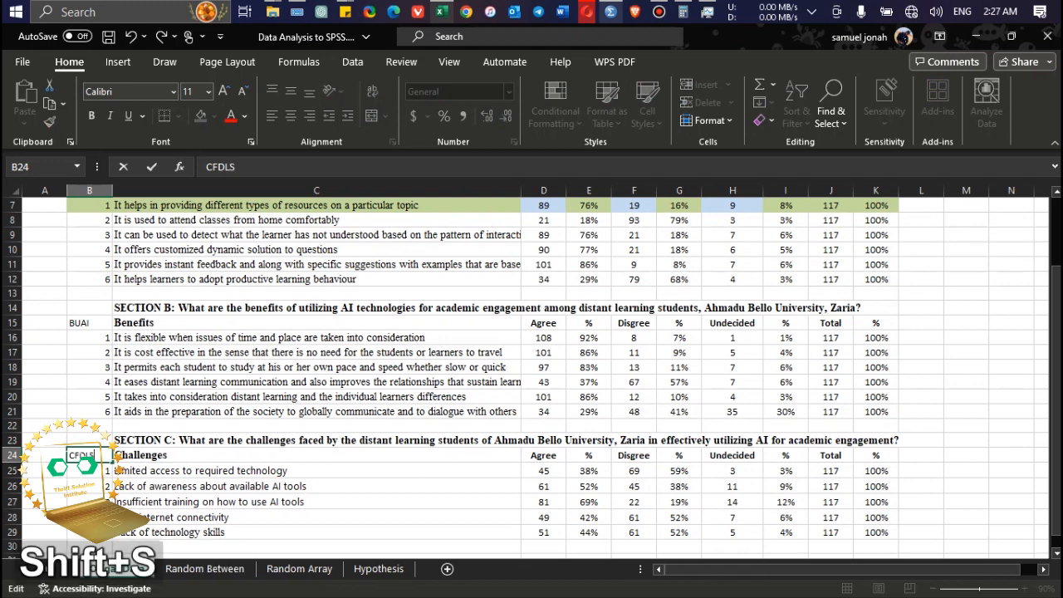
pyautogui.press('Return')
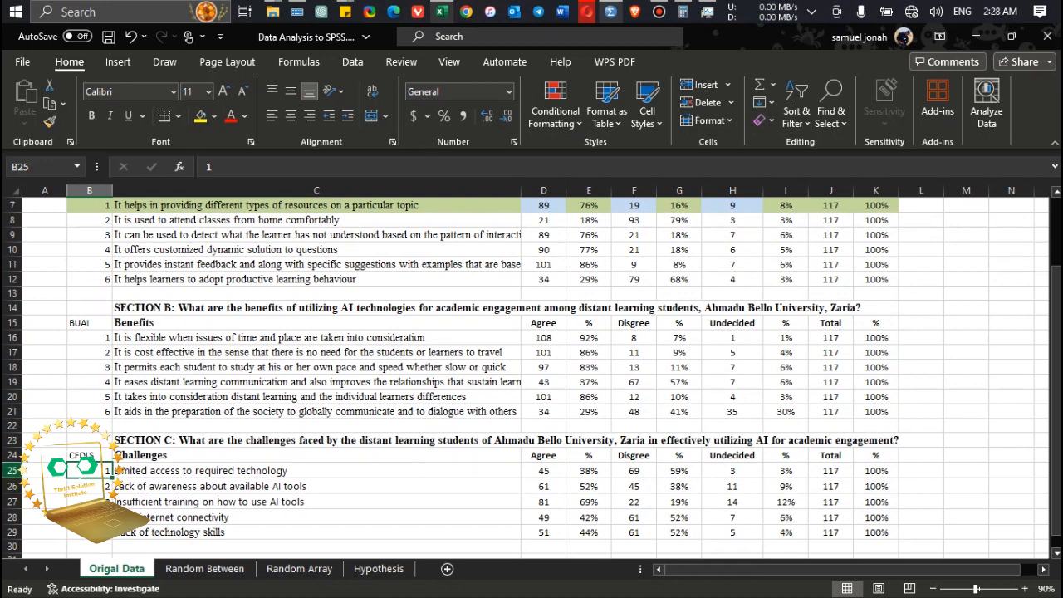
# Return to the Random Between sheet and highlight the RandomBetween option in K3 with yellow fill.
pyautogui.click(224, 440)
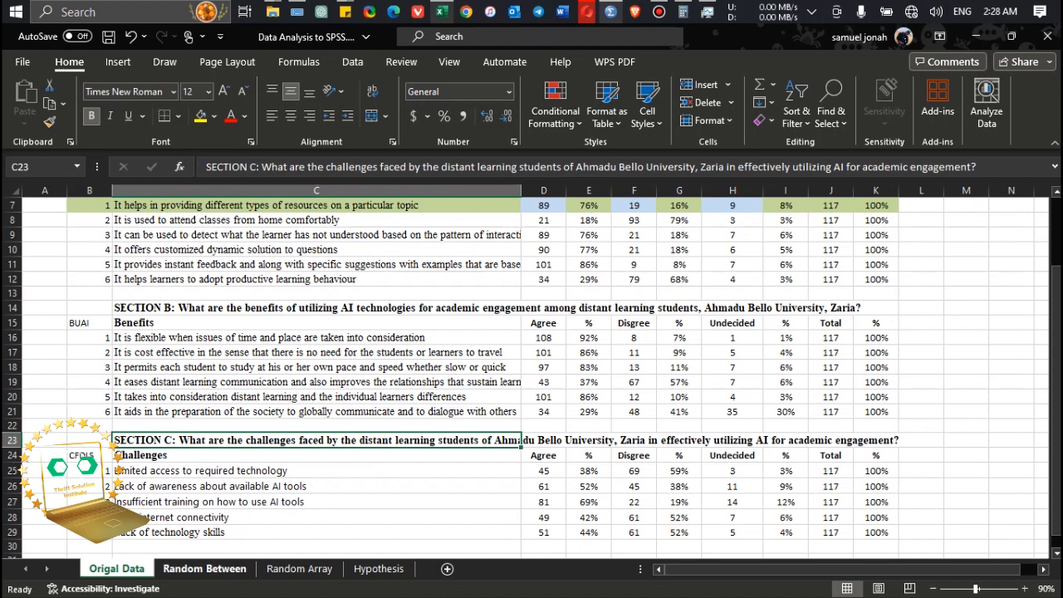
pyautogui.click(204, 569)
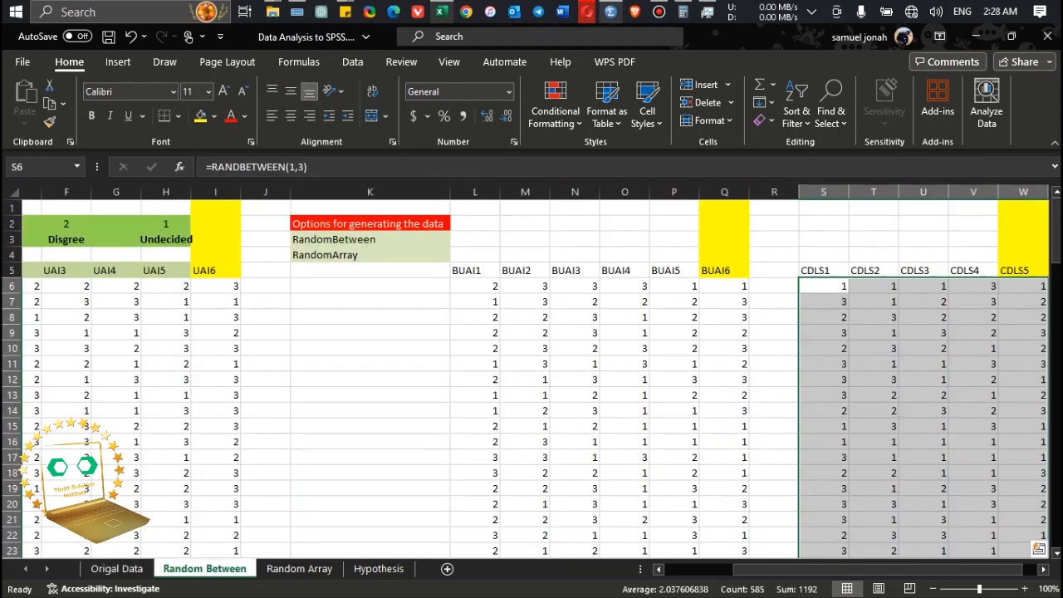
pyautogui.click(370, 504)
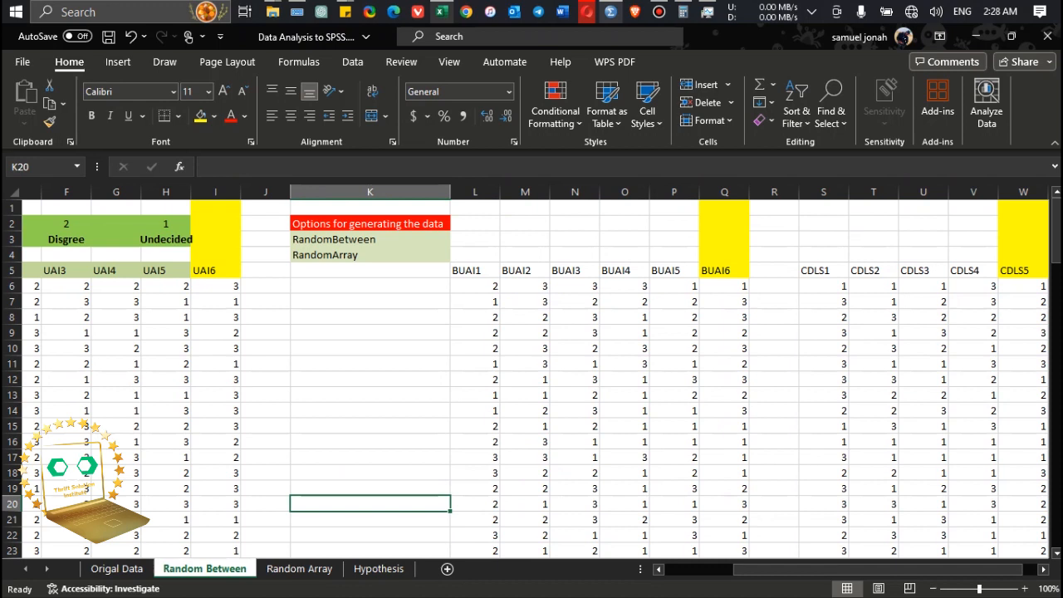
pyautogui.click(369, 241)
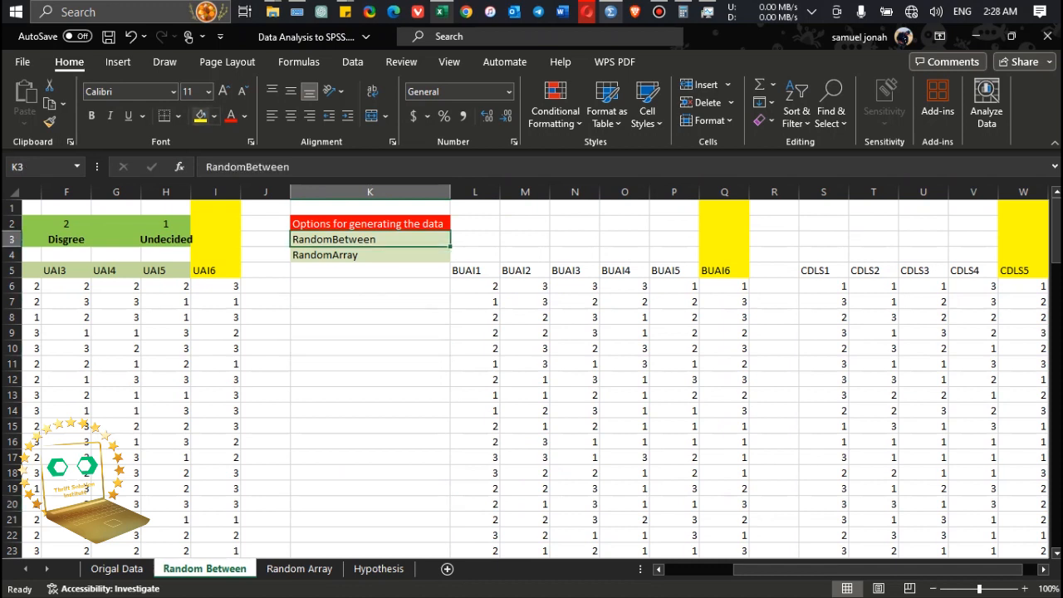
pyautogui.click(200, 115)
pyautogui.click(369, 363)
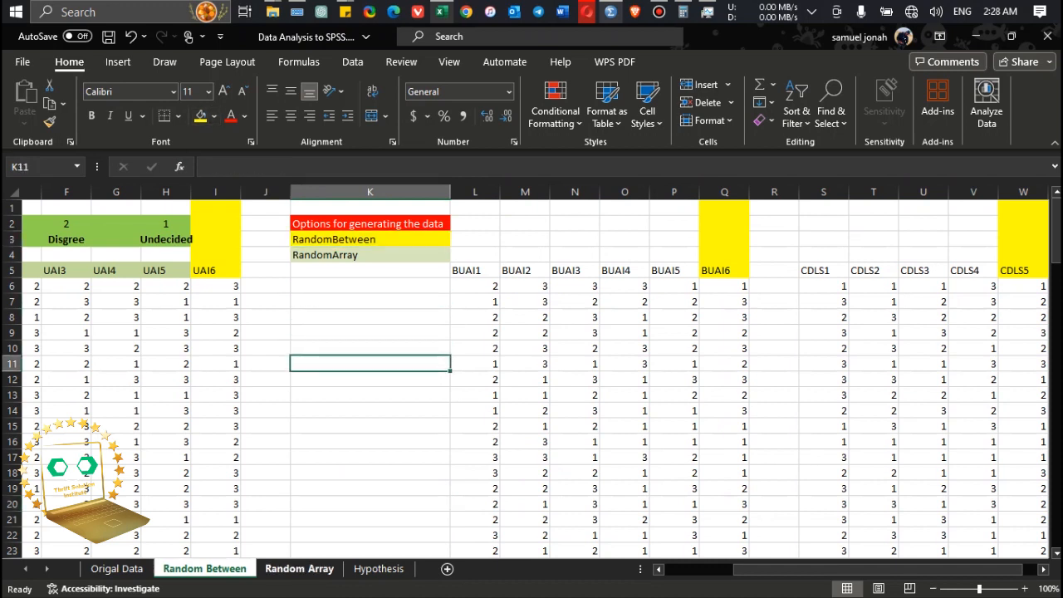
# Open the Random Array sheet and view its frequency table and UAI columns from the first rows at 100% zoom.
pyautogui.click(299, 568)
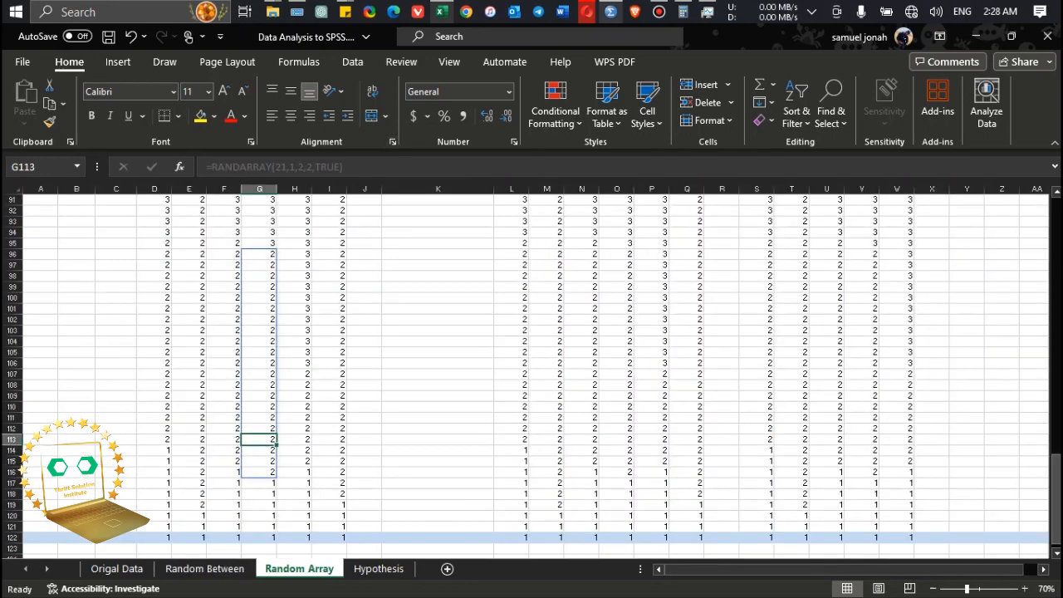
pyautogui.moveTo(1056, 470); pyautogui.dragTo(1055, 214)
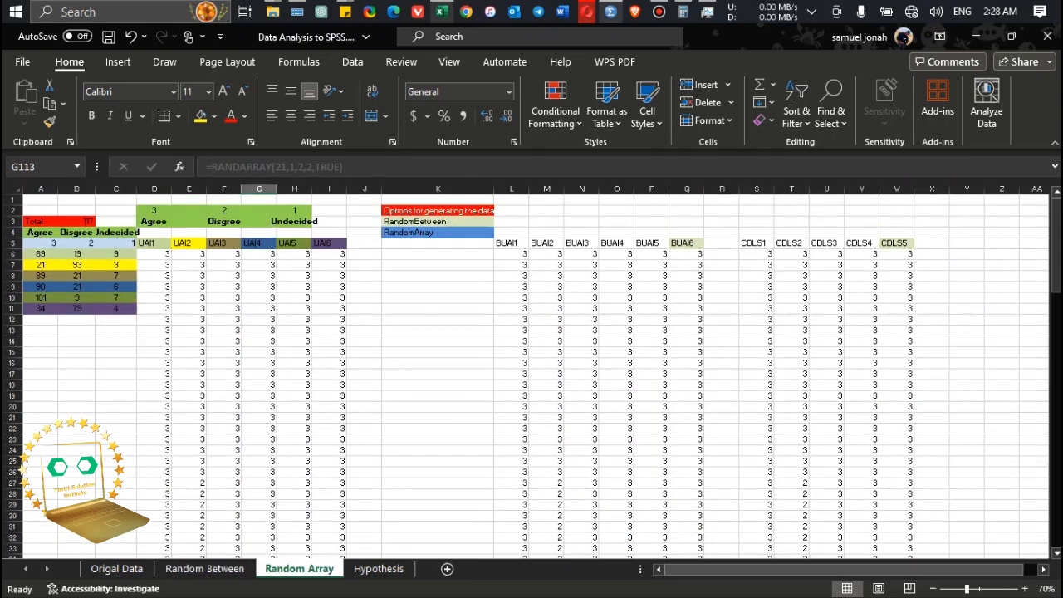
pyautogui.click(1024, 589)
pyautogui.click(1025, 588)
pyautogui.click(1025, 589)
pyautogui.moveTo(910, 569); pyautogui.dragTo(911, 570)
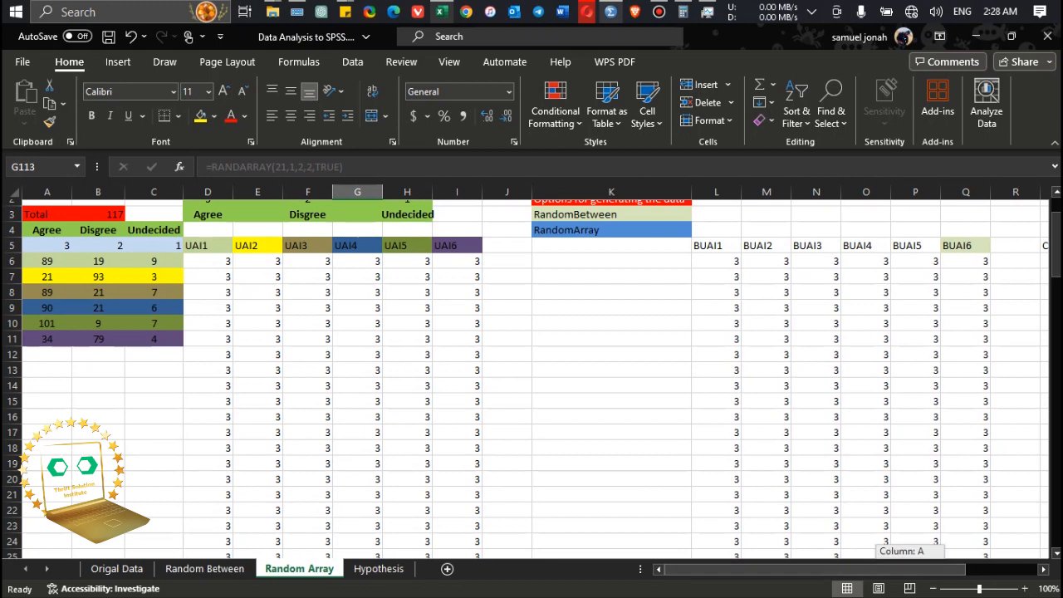
# Rename the Origal Data sheet to Original Data.
pyautogui.click(208, 308)
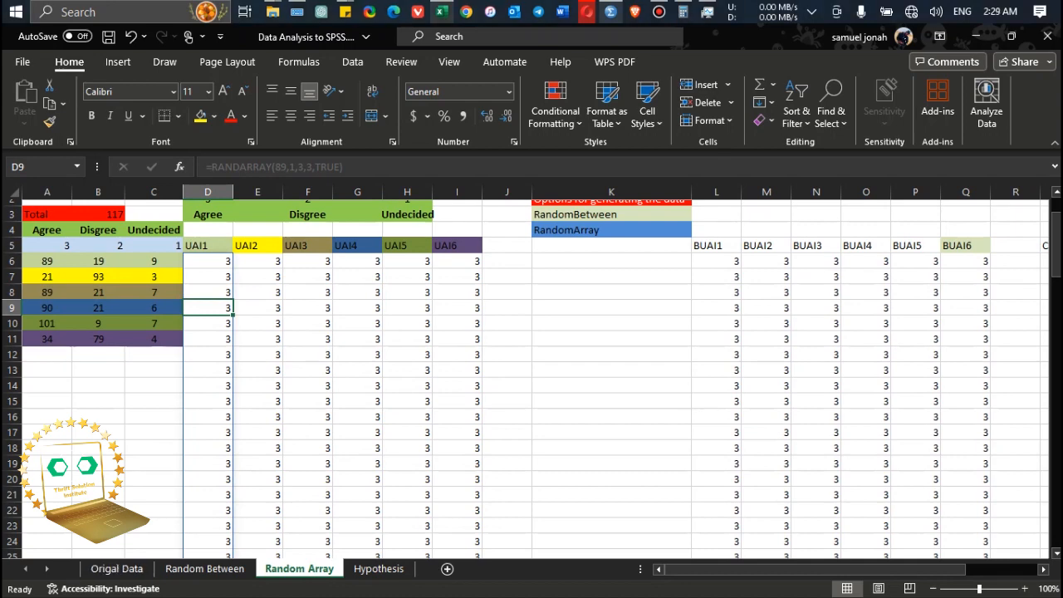
pyautogui.click(204, 568)
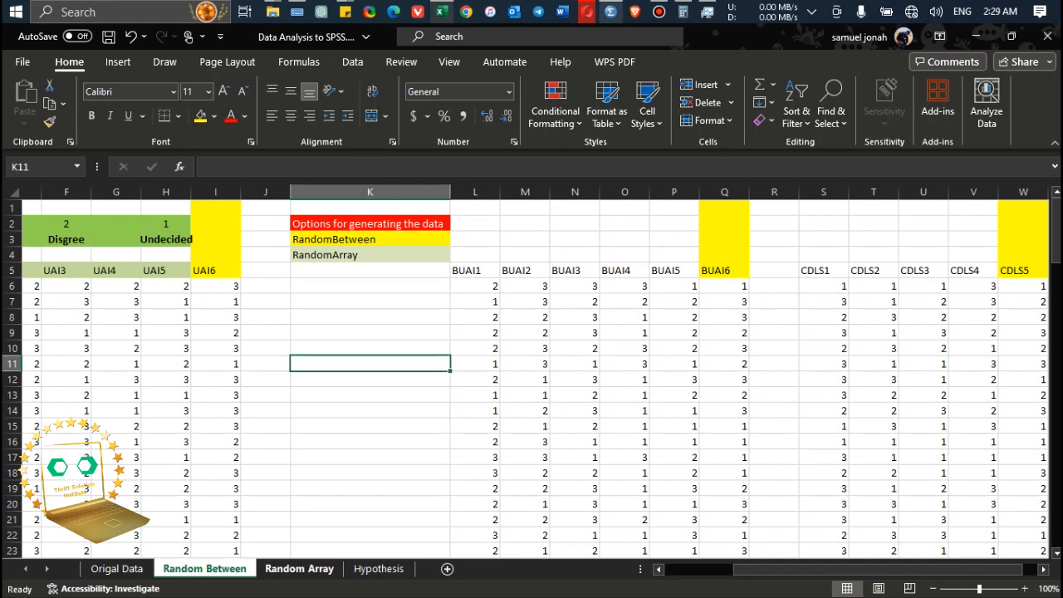
pyautogui.click(116, 569)
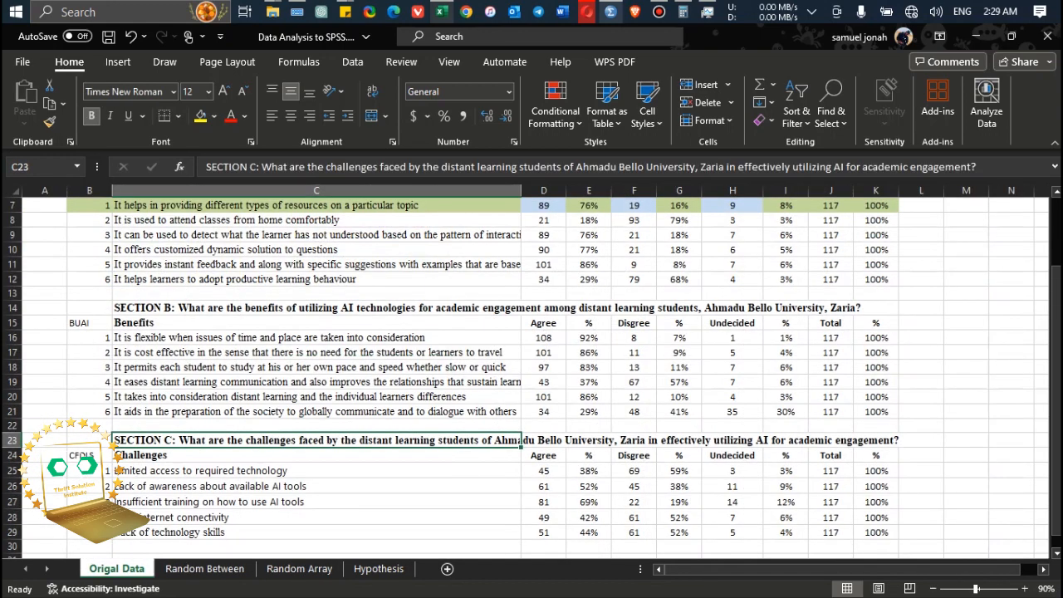
pyautogui.doubleClick(117, 568)
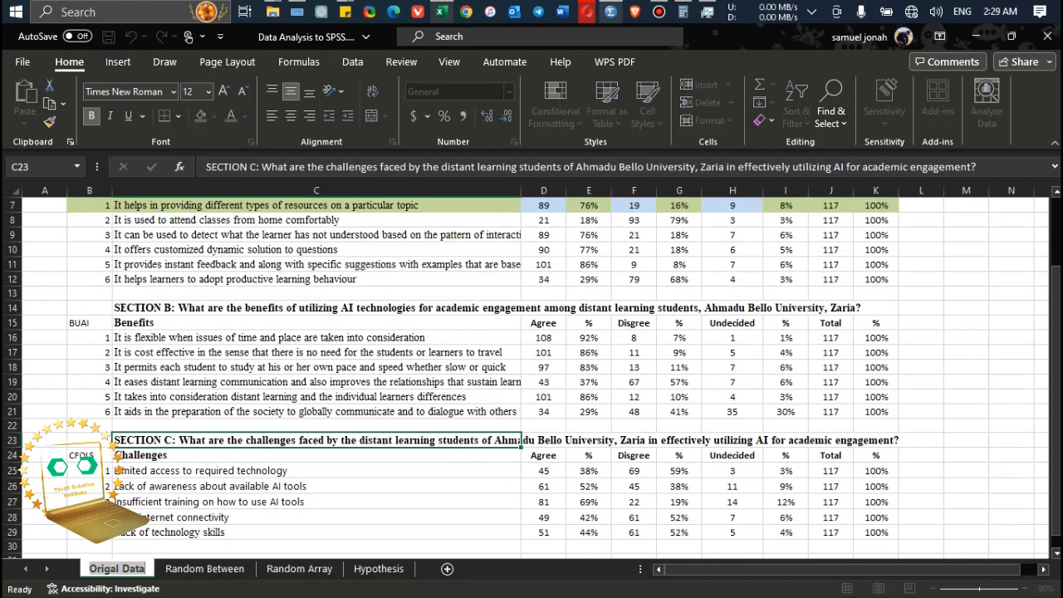
pyautogui.click(104, 569)
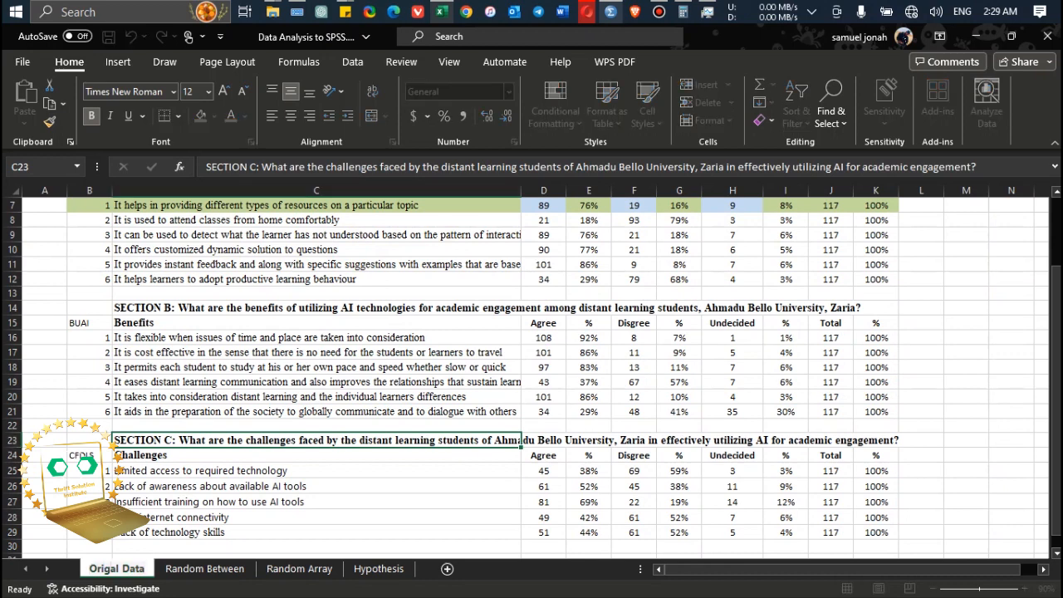
pyautogui.write('in')
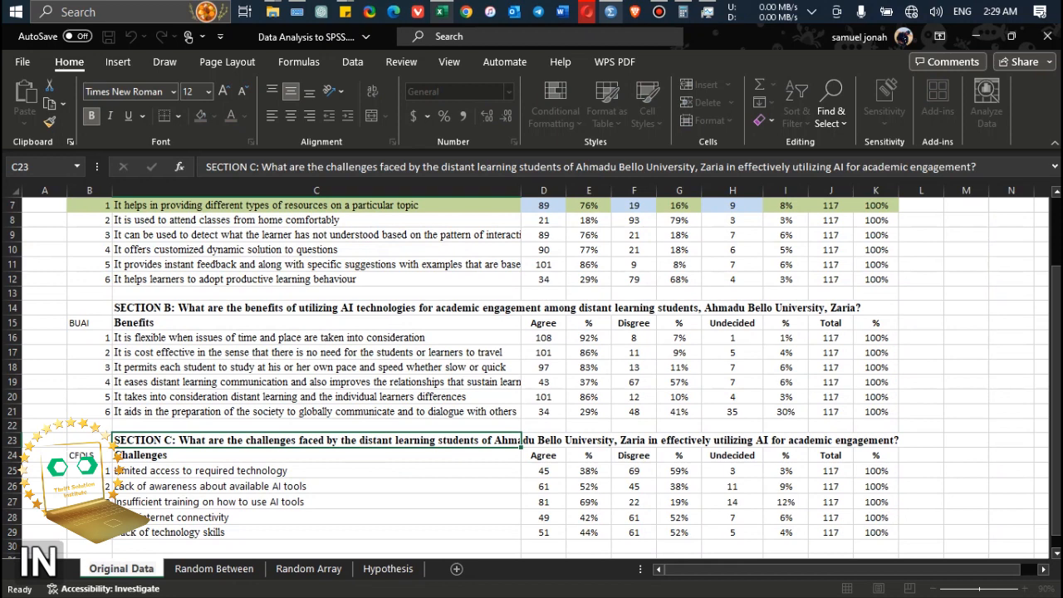
pyautogui.press('Return')
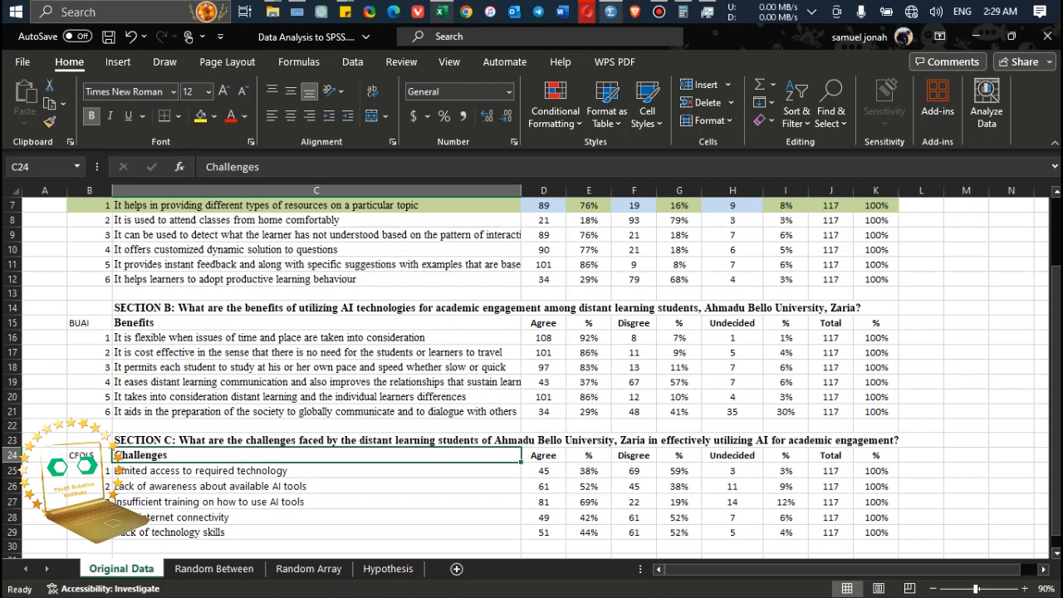
# Review the Original Data survey tables and the Random Array sheet from their first rows.
pyautogui.moveTo(1055, 309); pyautogui.dragTo(1056, 238)
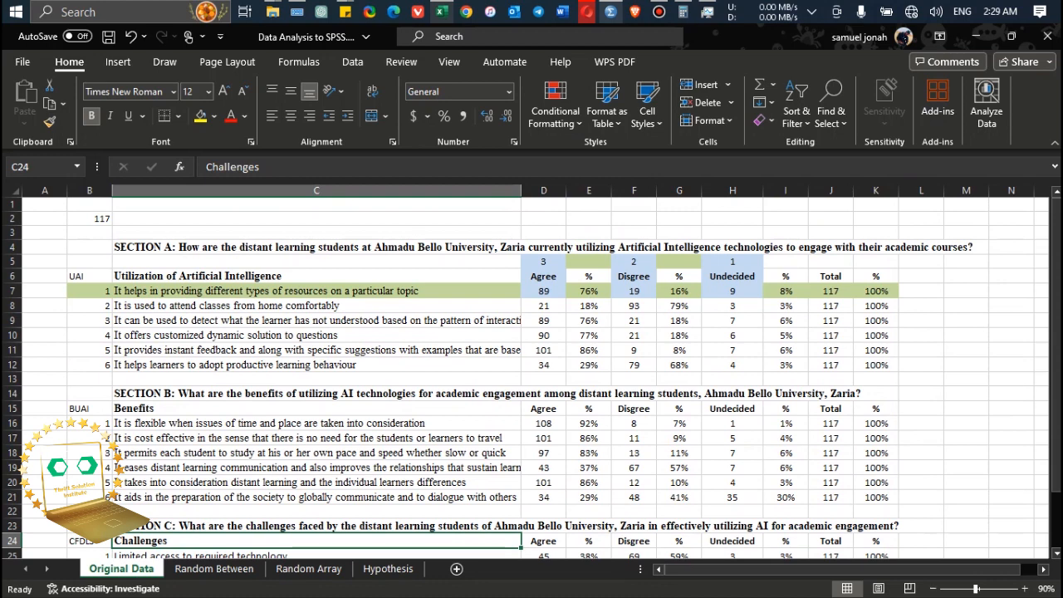
pyautogui.click(308, 568)
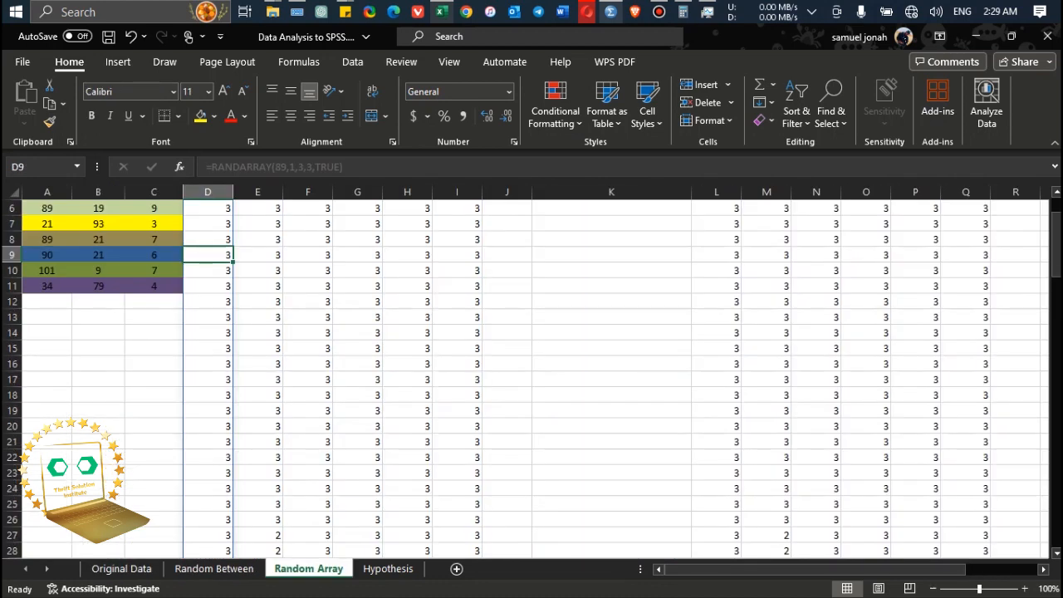
pyautogui.click(406, 426)
pyautogui.click(611, 348)
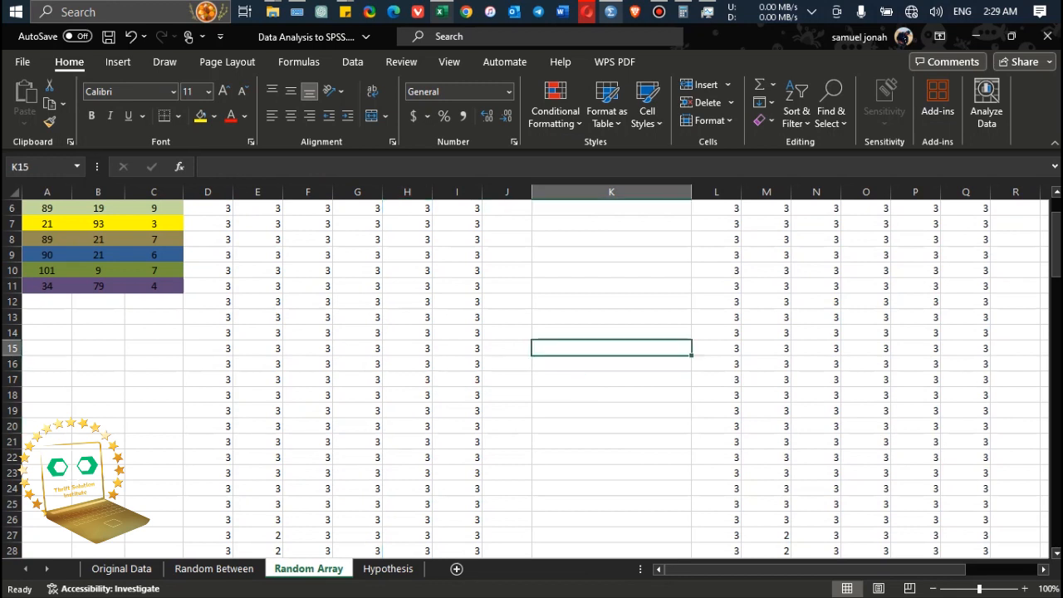
pyautogui.moveTo(1056, 244); pyautogui.dragTo(1056, 231)
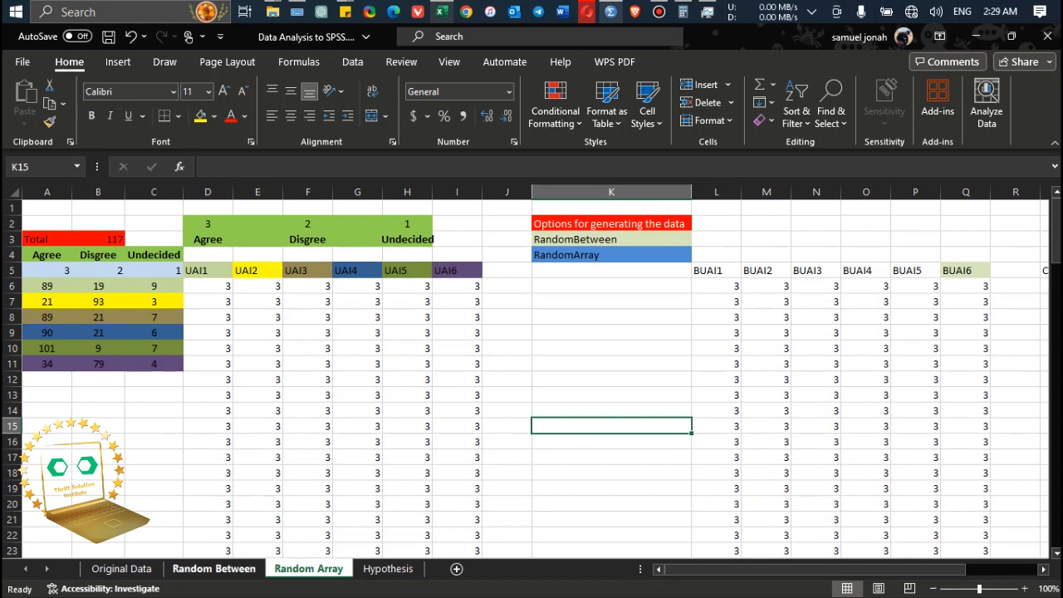
# Copy the generated data D5:W122 with its UAI, BUAI and CDLS headers from the Random Between sheet into a new workbook.
pyautogui.click(213, 568)
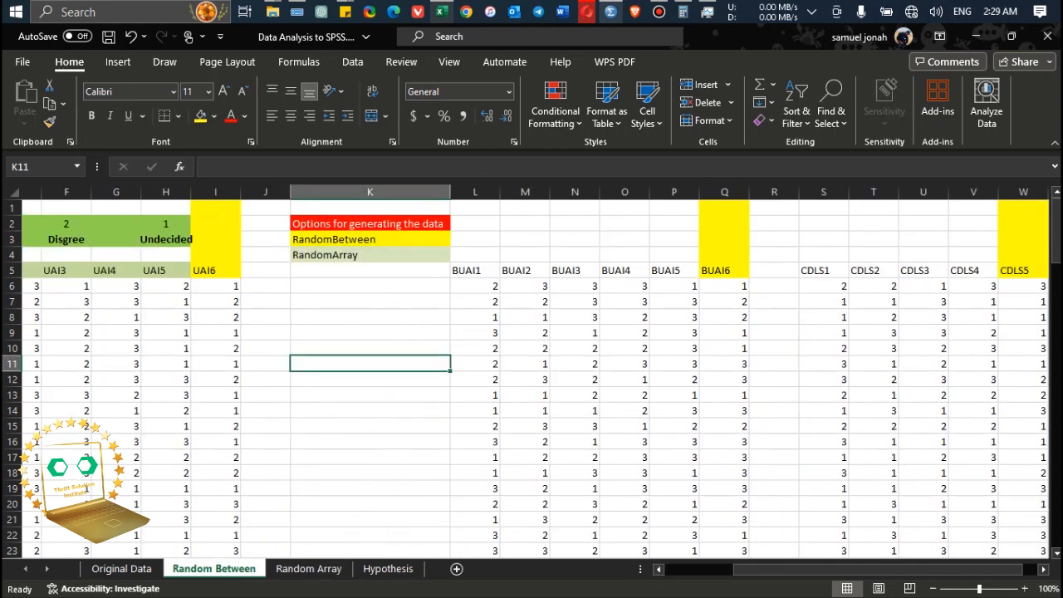
pyautogui.moveTo(752, 569); pyautogui.dragTo(684, 569)
pyautogui.moveTo(186, 270); pyautogui.dragTo(980, 547)
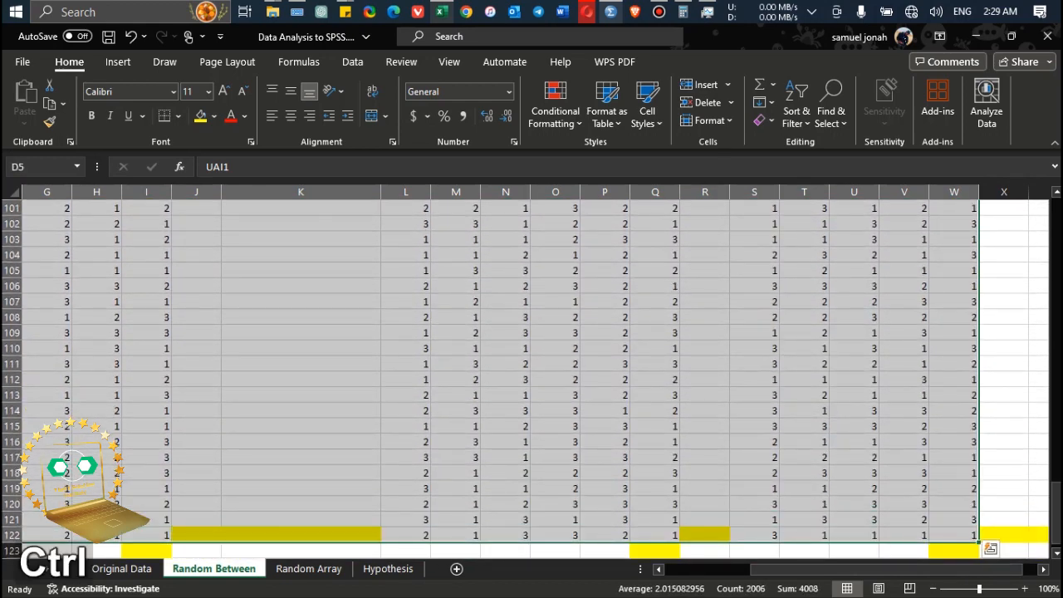
pyautogui.hotkey('ctrl', 'c')
pyautogui.hotkey('ctrl', 'n')
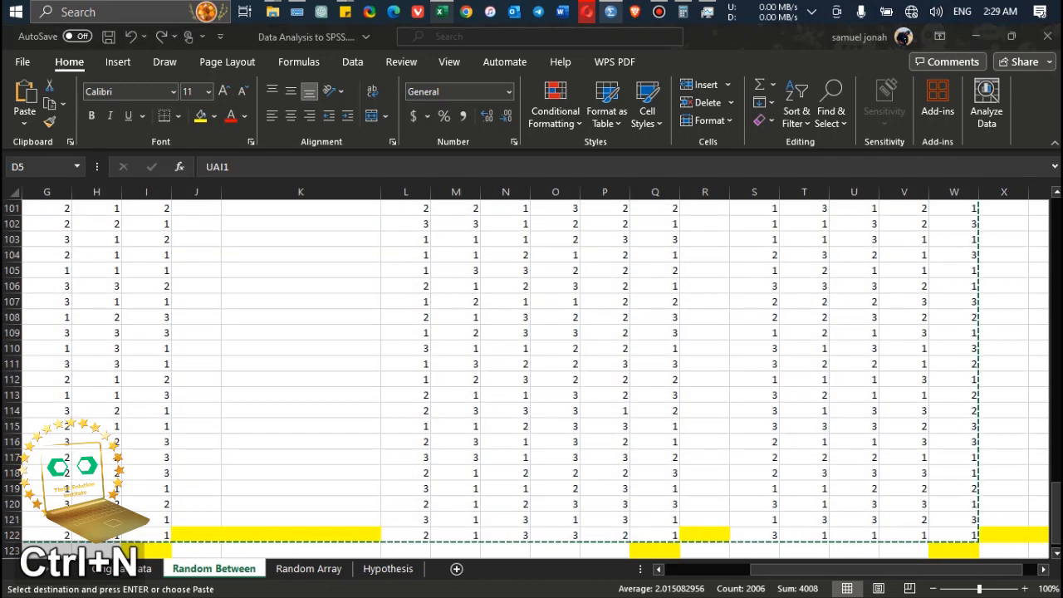
pyautogui.hotkey('ctrl', 'v')
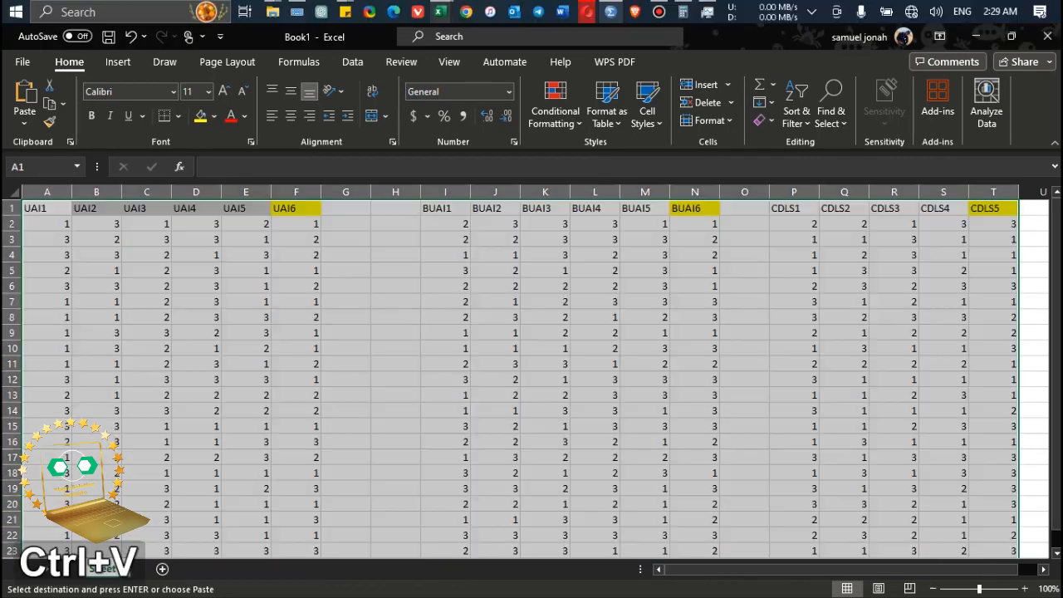
# Delete the empty columns between UAI6 and BUAI1 and between BUAI6 and CDLS1 in the new workbook.
pyautogui.click(394, 224)
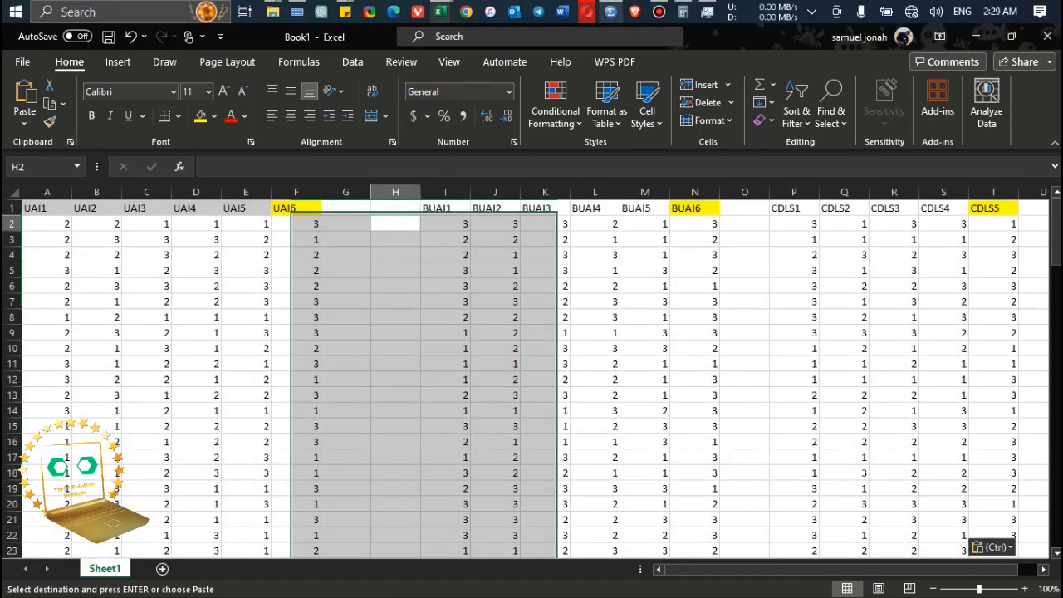
pyautogui.moveTo(345, 192); pyautogui.dragTo(420, 192)
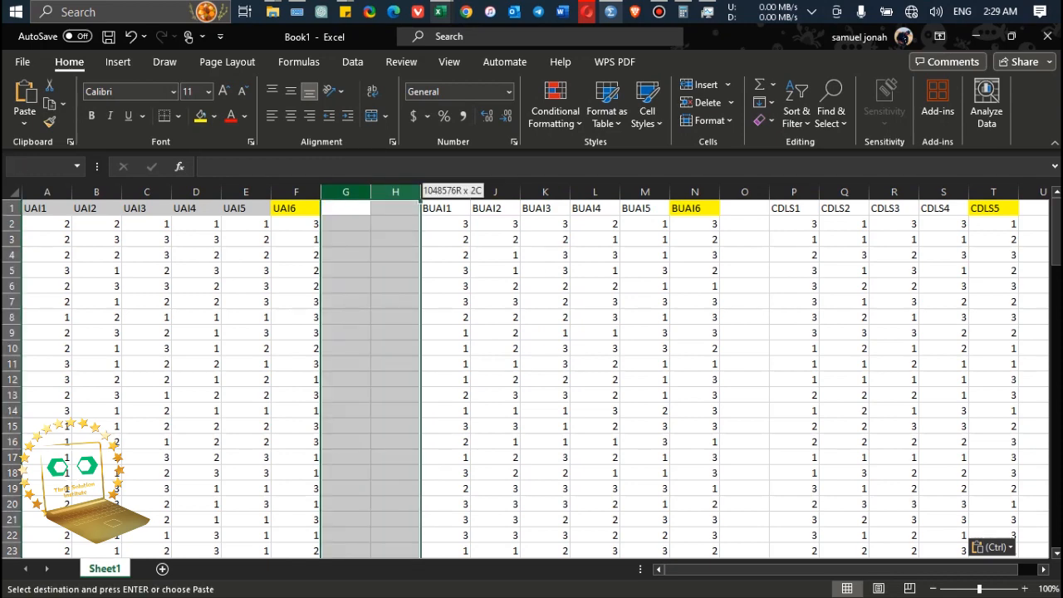
pyautogui.rightClick(399, 194)
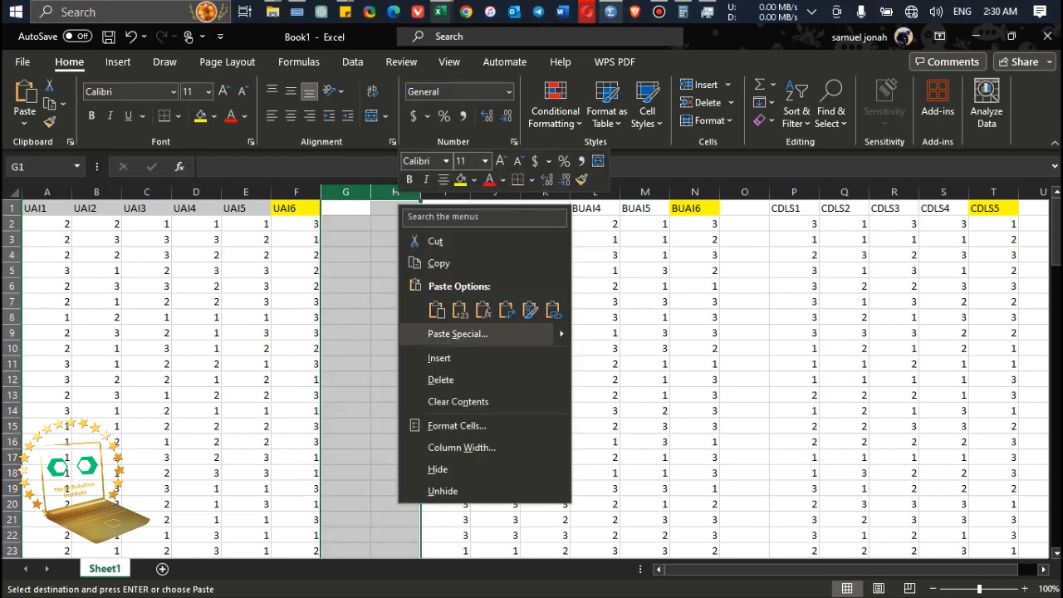
pyautogui.click(440, 379)
pyautogui.click(645, 191)
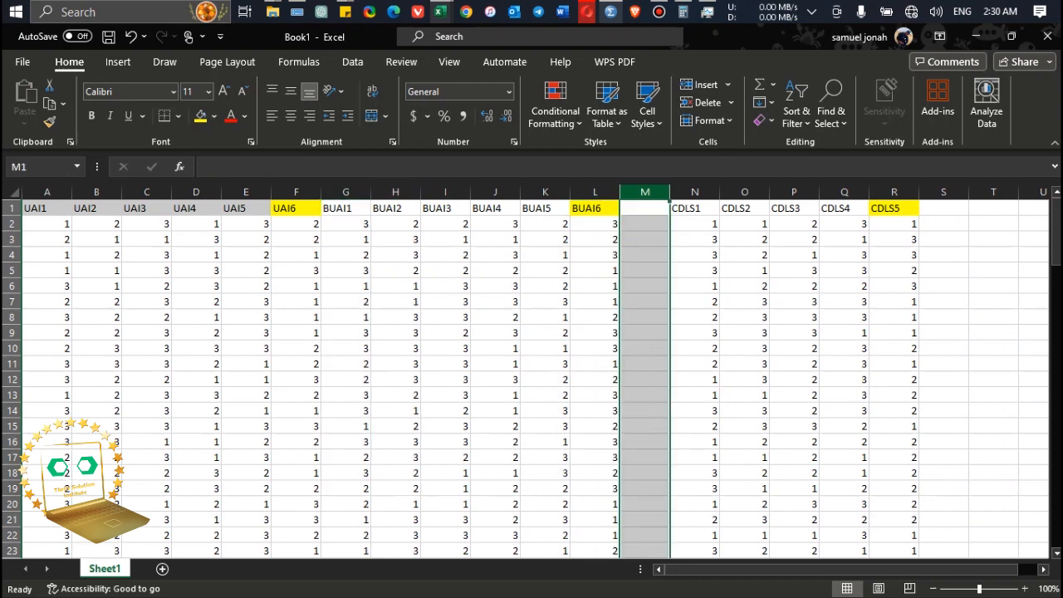
pyautogui.rightClick(644, 192)
pyautogui.click(676, 373)
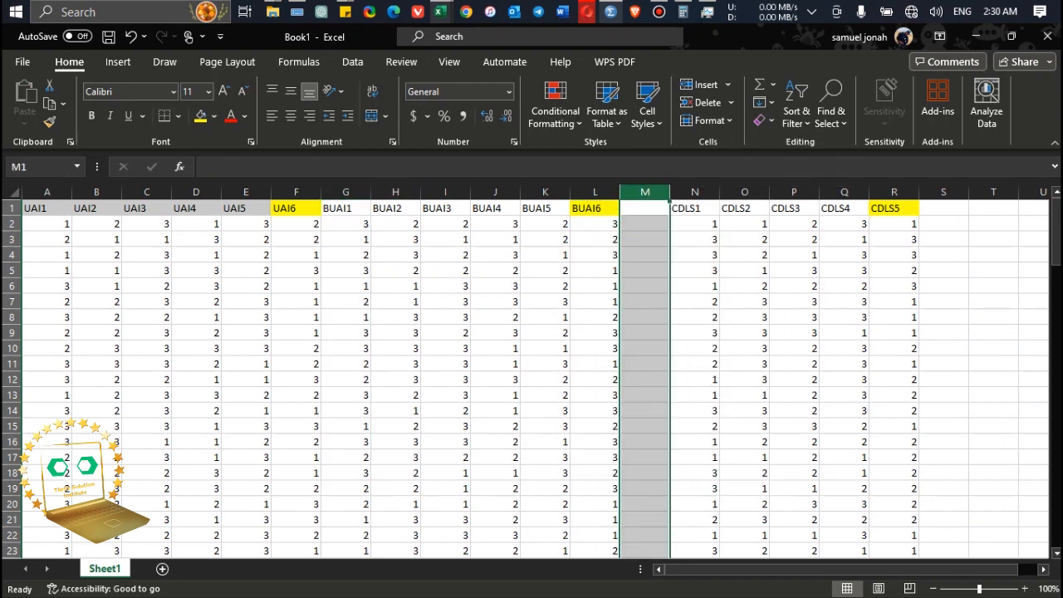
# Start saving the new workbook to the ELE folder, and create and open a subfolder named TUTS there.
pyautogui.hotkey('ctrl', 's')
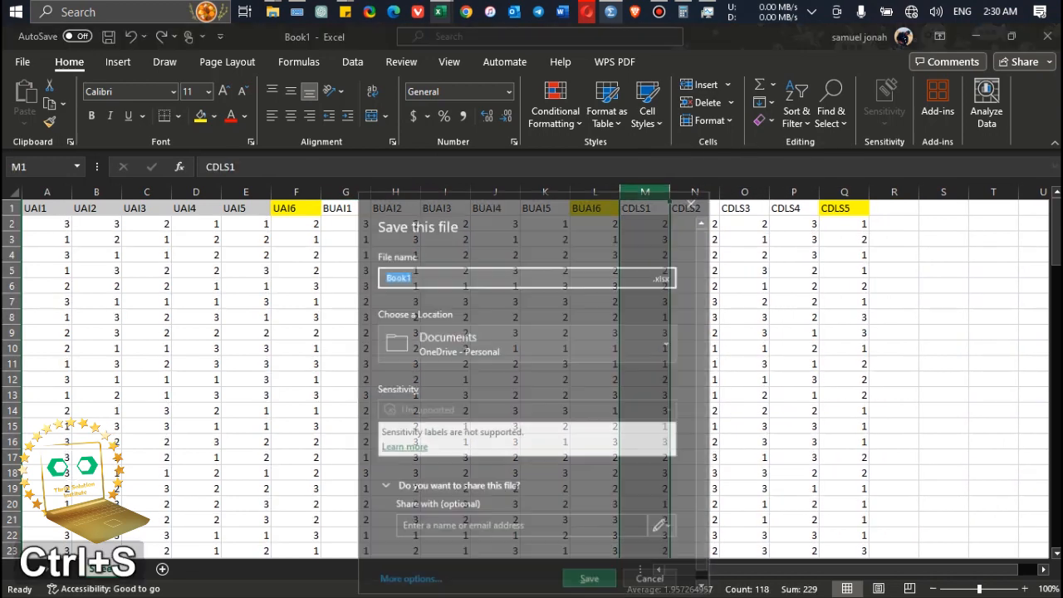
pyautogui.click(408, 582)
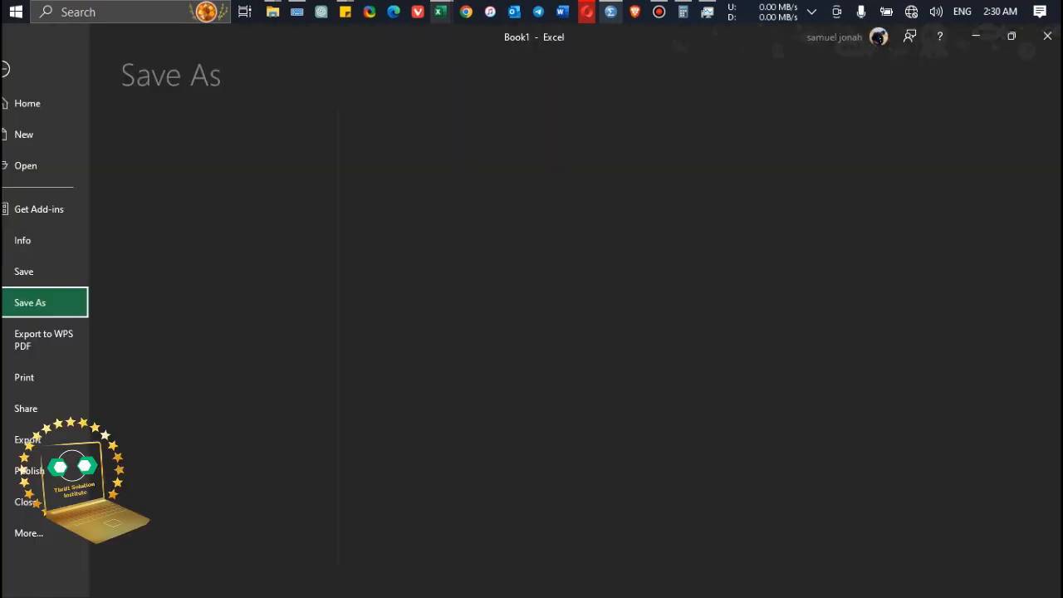
pyautogui.click(203, 321)
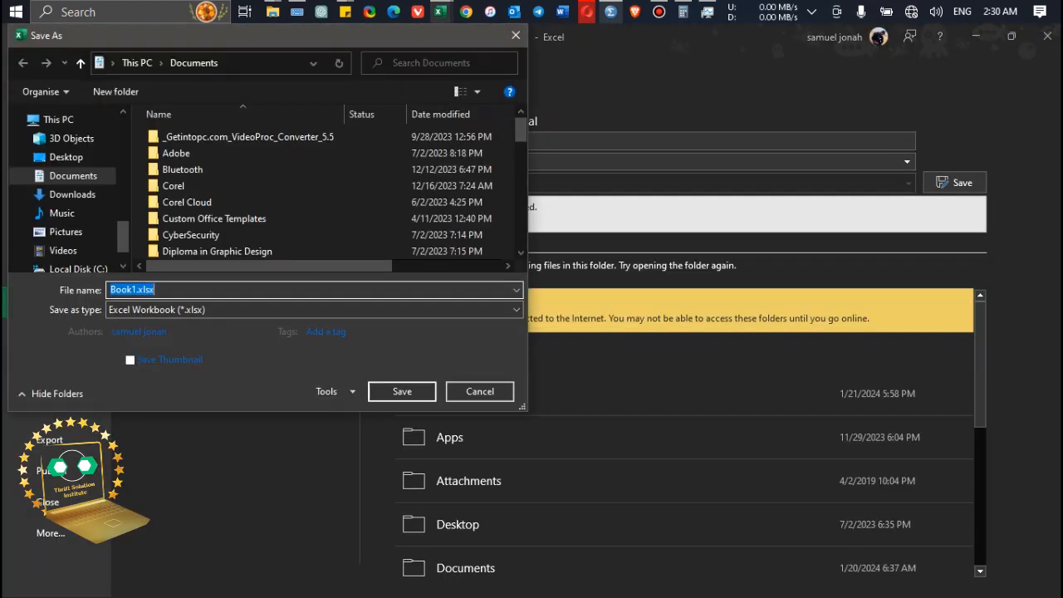
pyautogui.scroll(4, 66, 191)
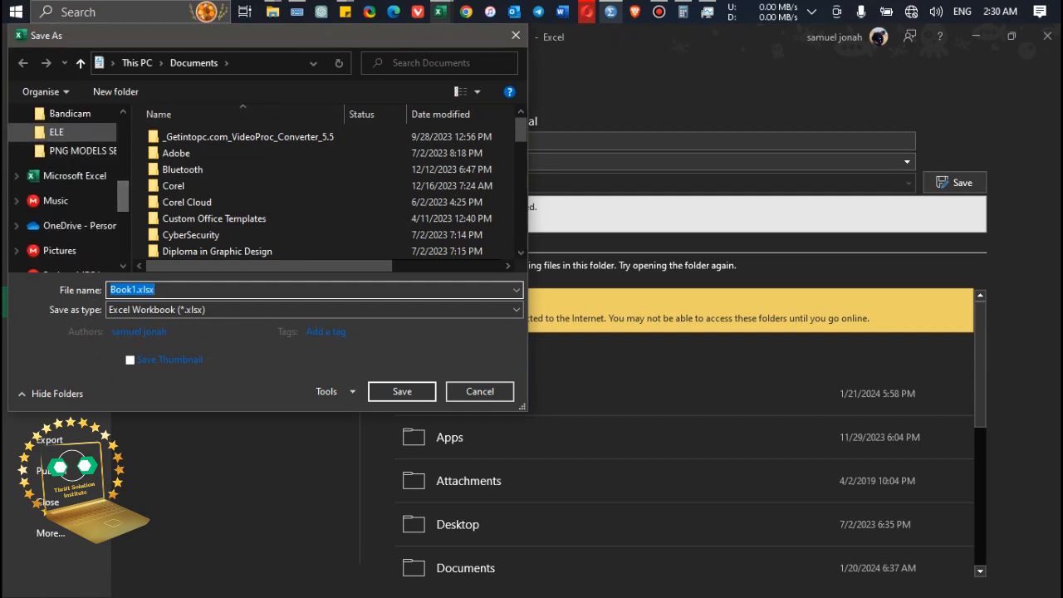
pyautogui.click(58, 132)
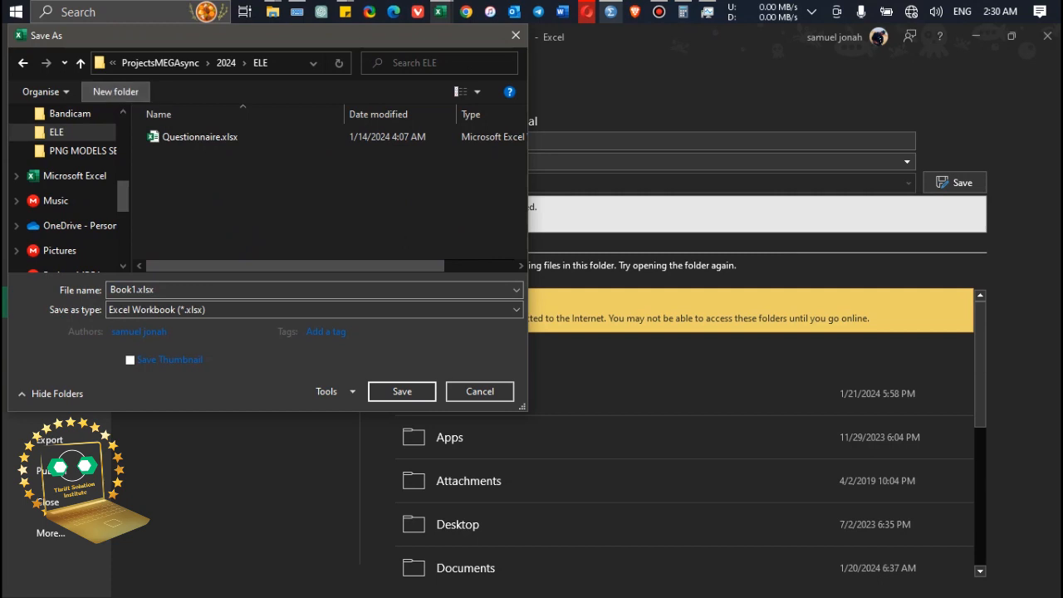
pyautogui.click(115, 91)
pyautogui.write('TUTS')
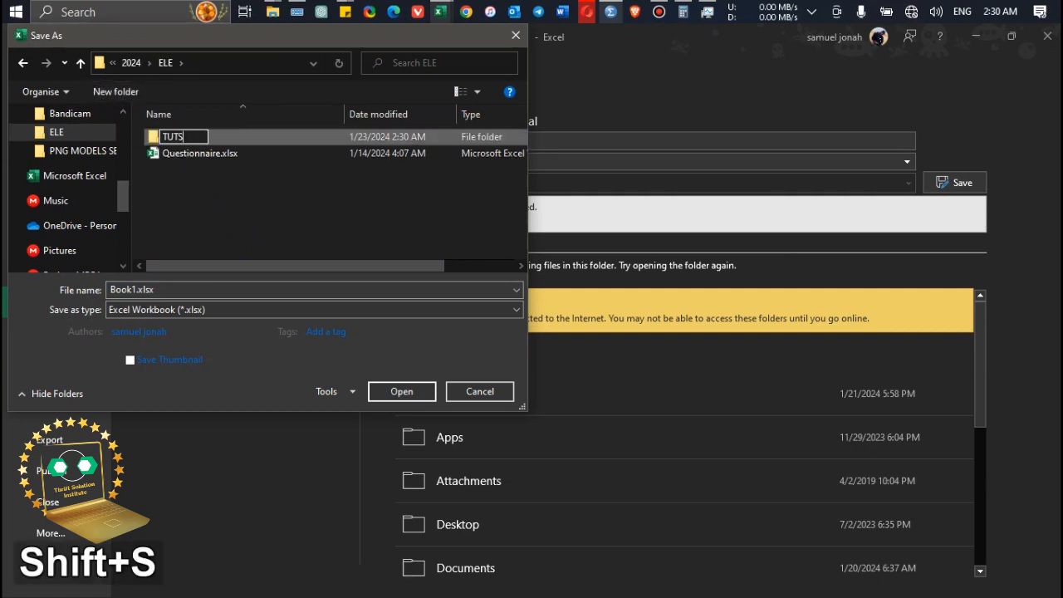
pyautogui.press('Return')
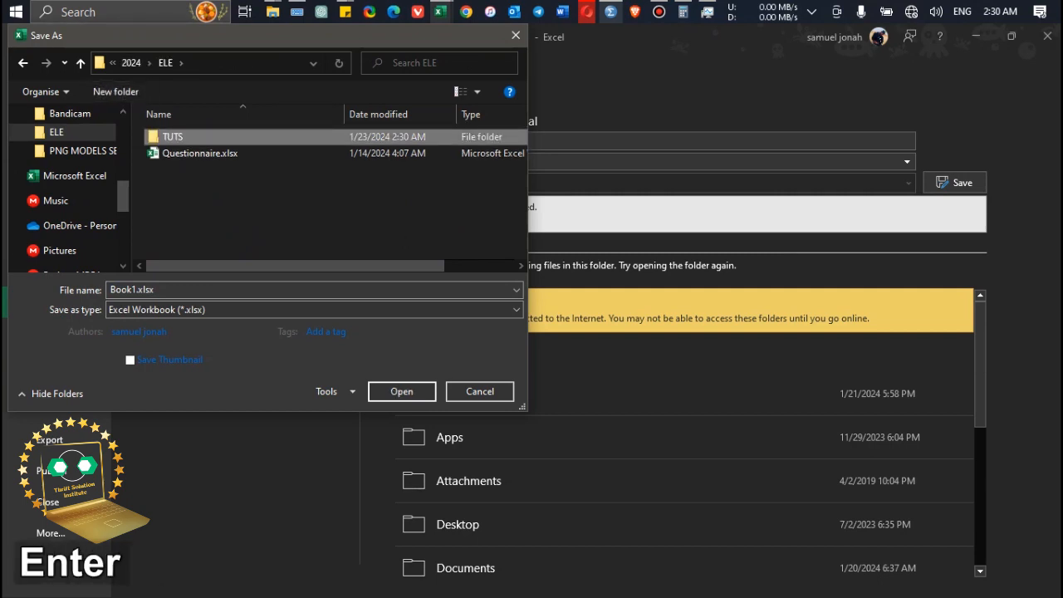
pyautogui.press('Return')
# Save the workbook in the TUTS folder as an Excel Workbook named Random Between.
pyautogui.hotkey('ctrl', 'v')
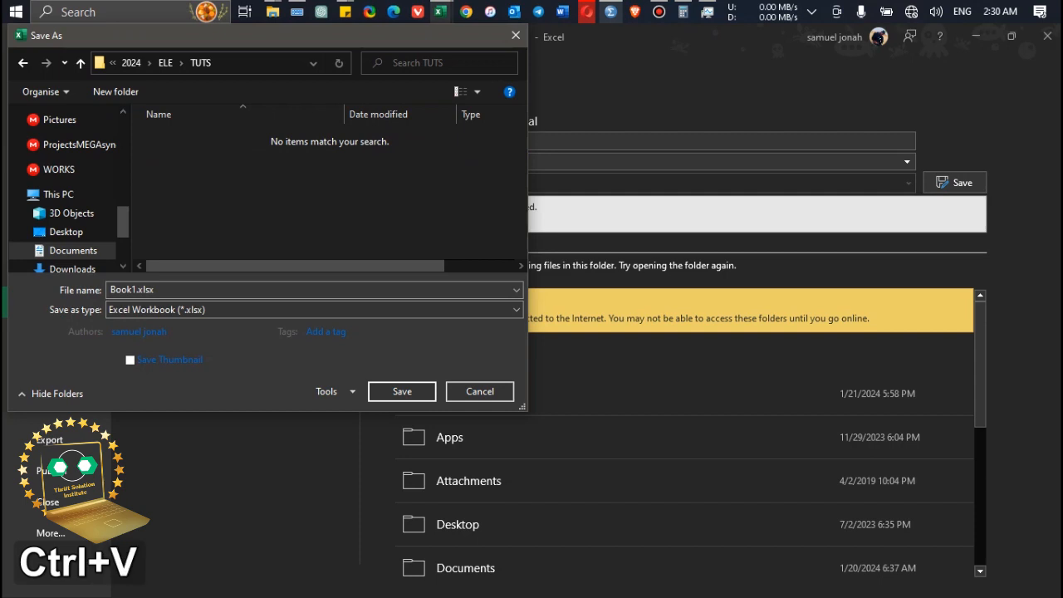
pyautogui.click(216, 290)
pyautogui.write('Ra')
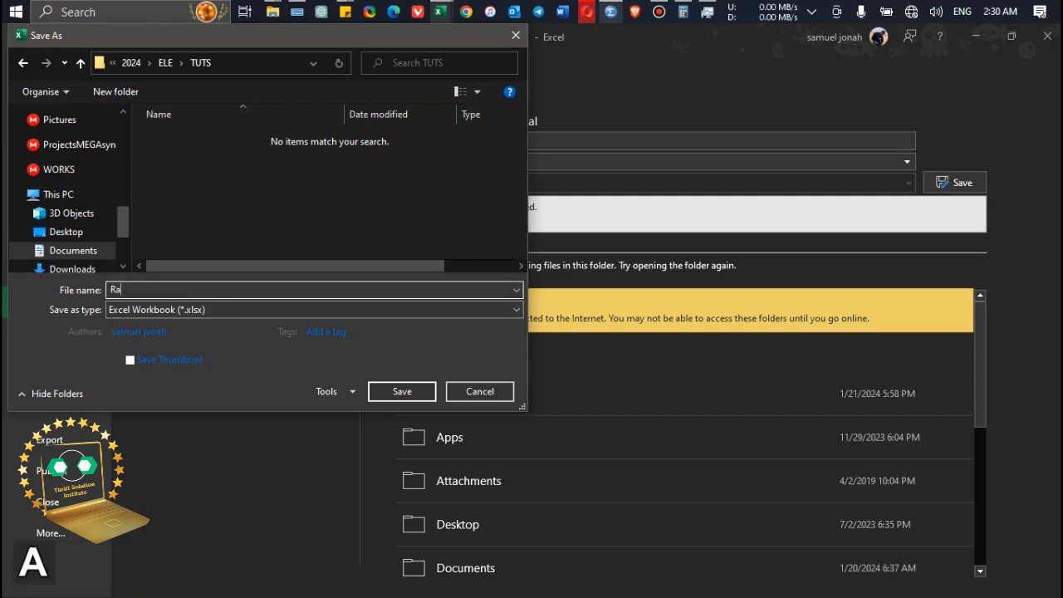
pyautogui.write('ndom')
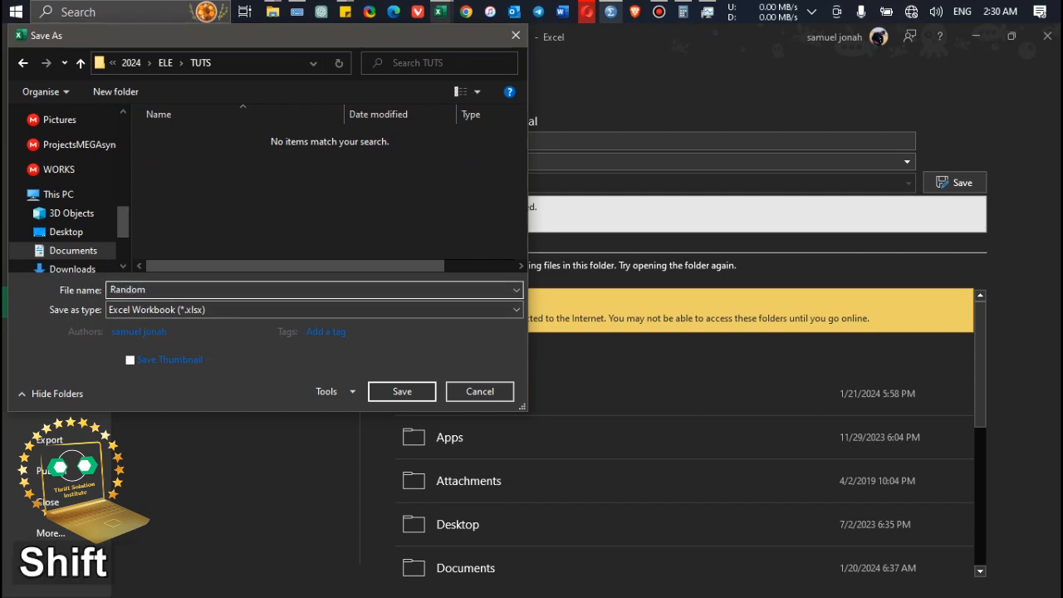
pyautogui.write(' B')
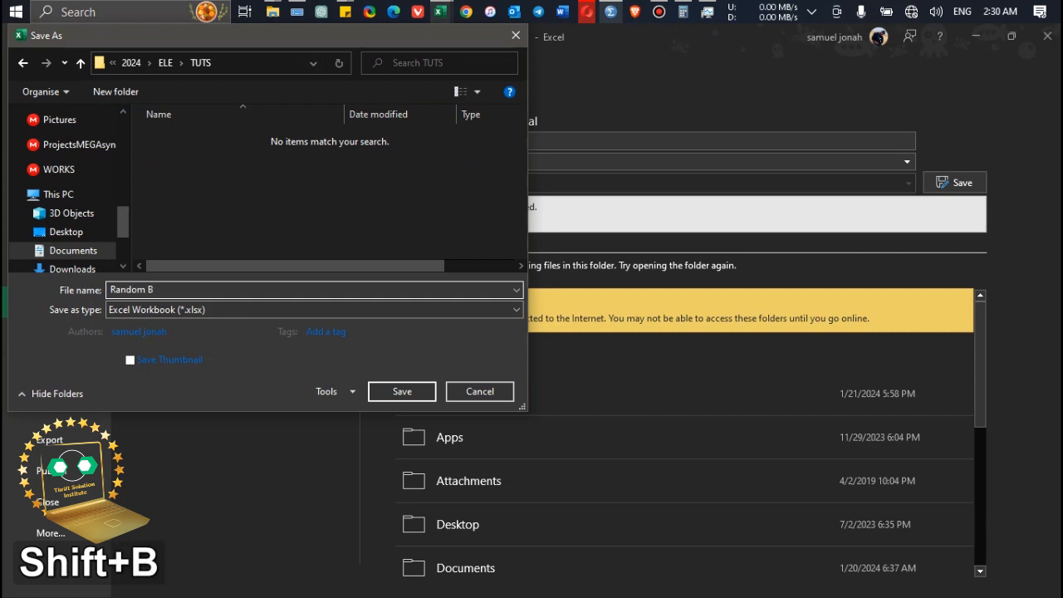
pyautogui.write('ew')
pyautogui.press('BackSpace')
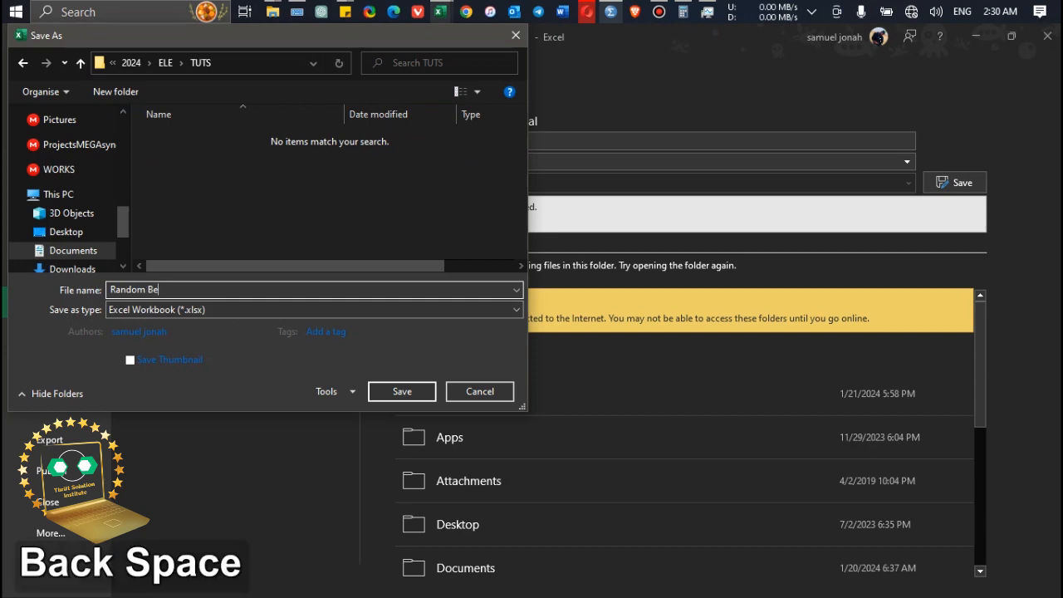
pyautogui.write('tween')
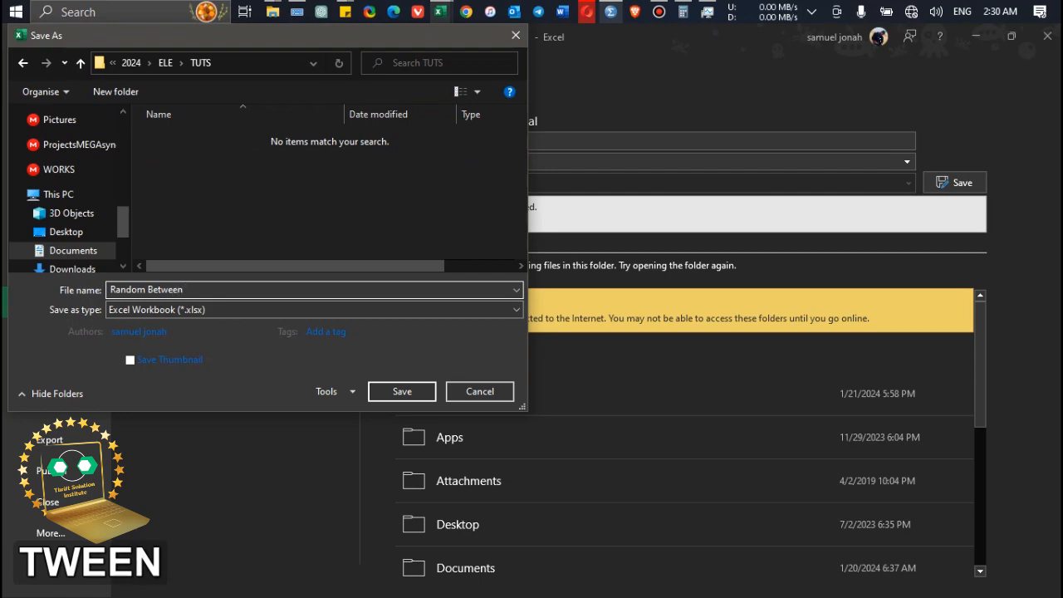
pyautogui.press('Return')
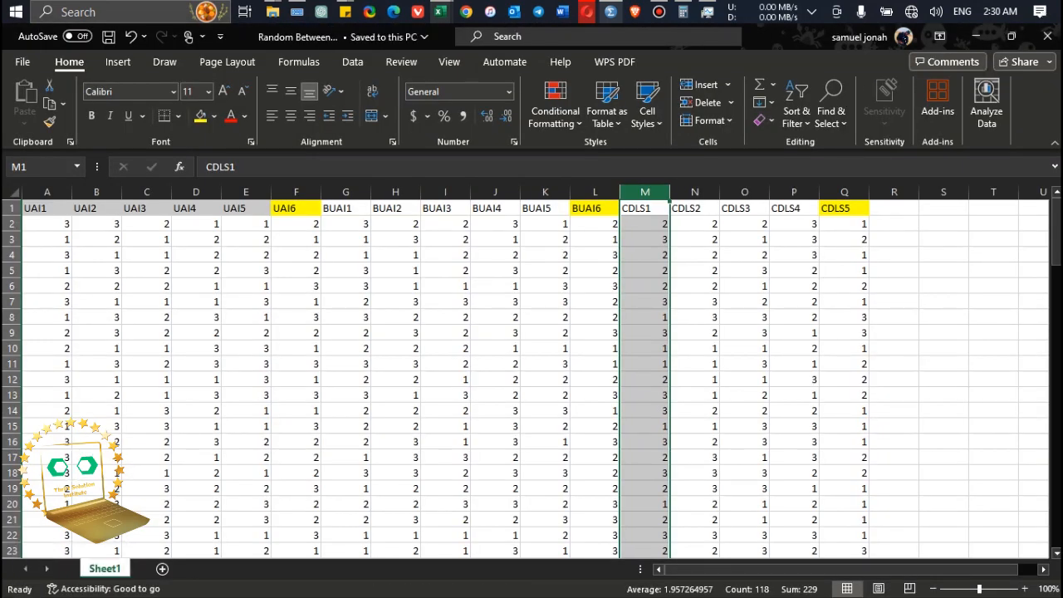
pyautogui.scroll(-8, 532, 373)
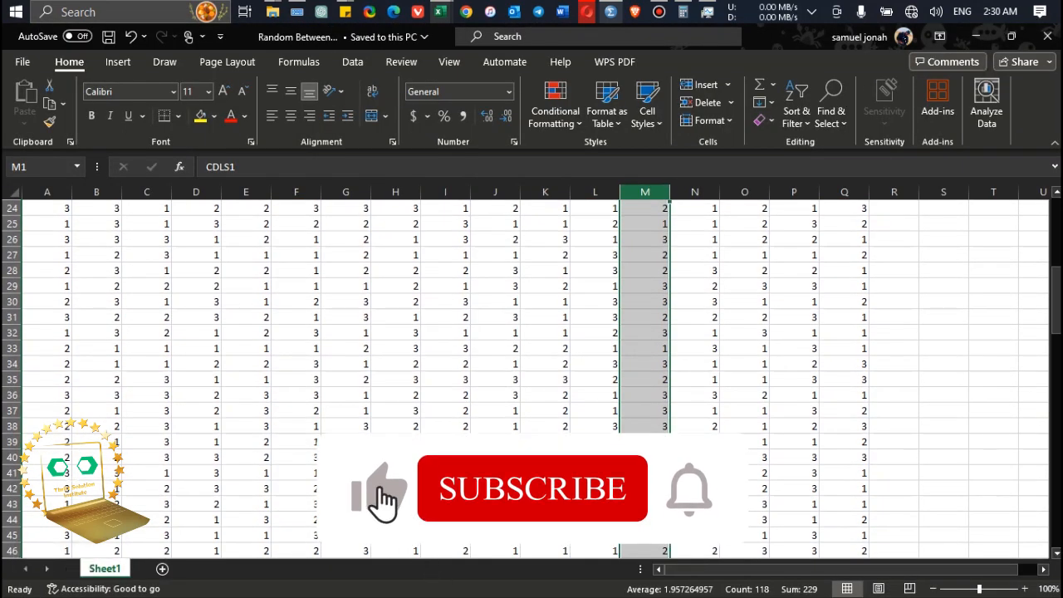
# Save the Random Between workbook and close it.
pyautogui.scroll(8, 531, 374)
pyautogui.hotkey('ctrl', 's')
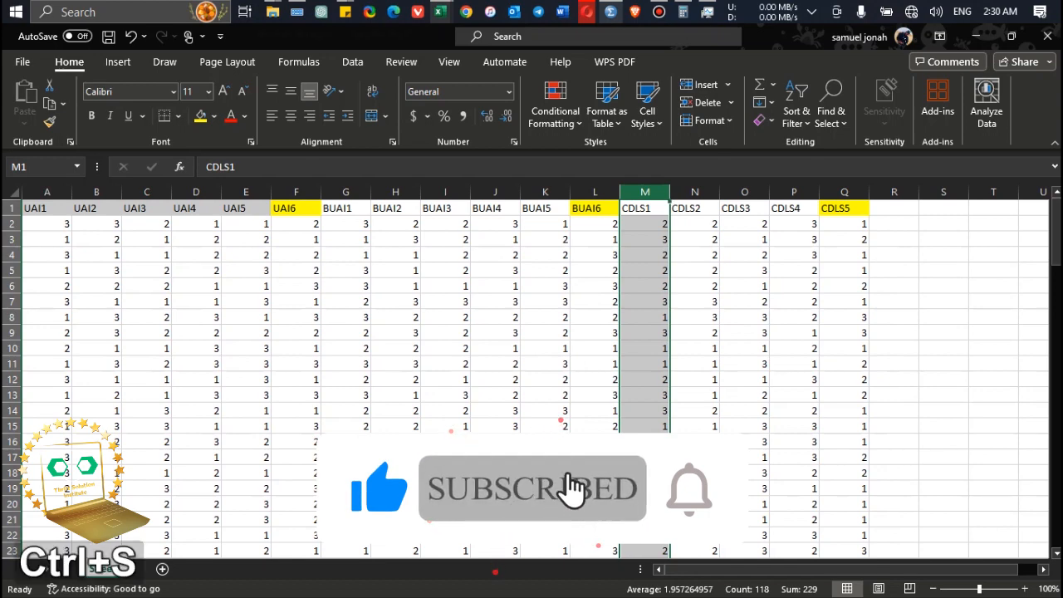
pyautogui.click(1047, 36)
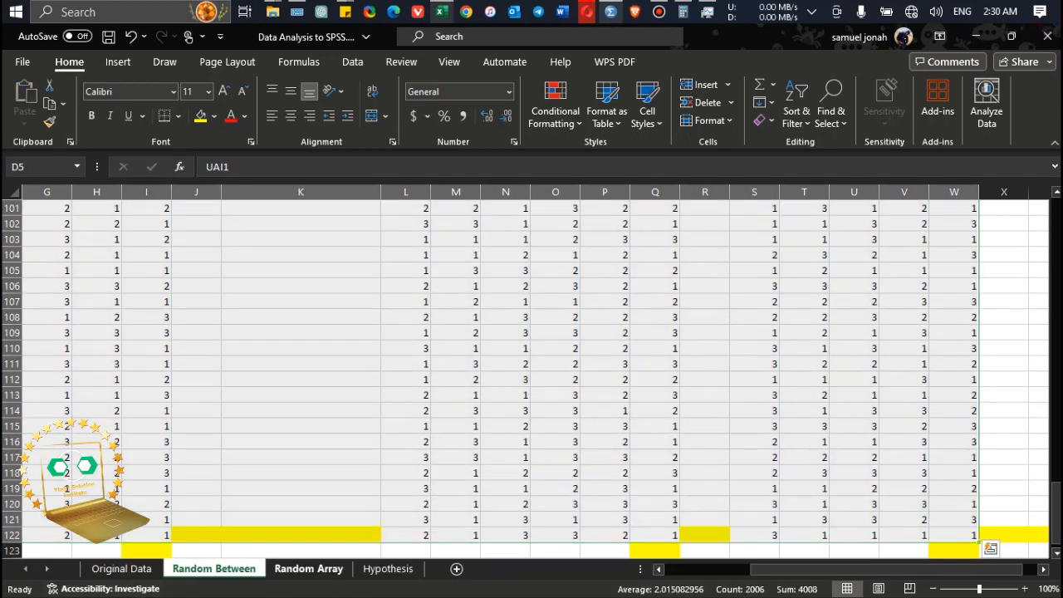
# Compare the Section A Agree, Disagree and Undecided counts on the Original Data sheet with the count table and UAI1 header on Random Array.
pyautogui.click(308, 569)
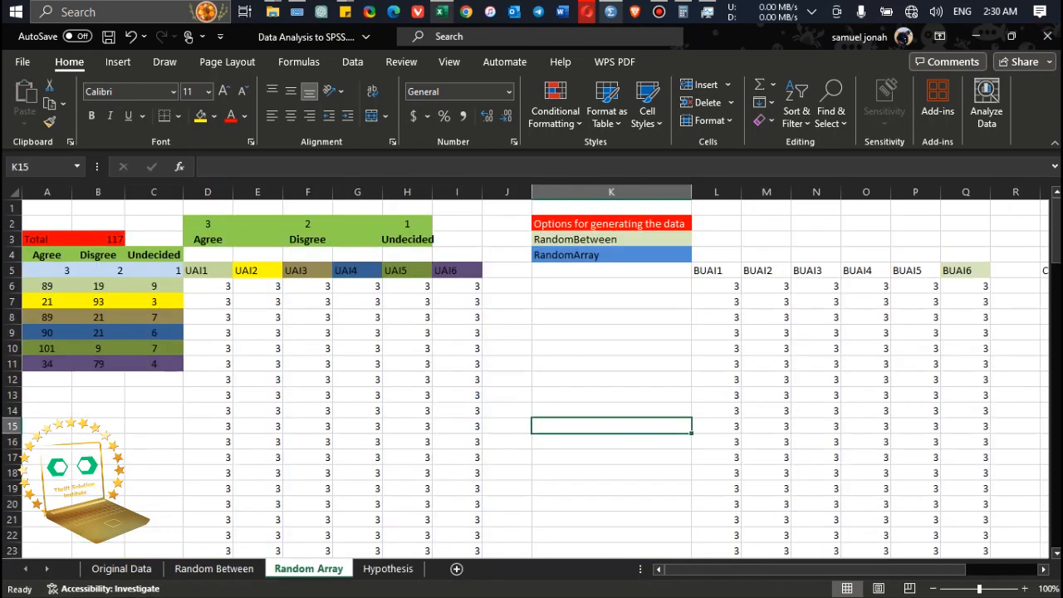
pyautogui.doubleClick(766, 239)
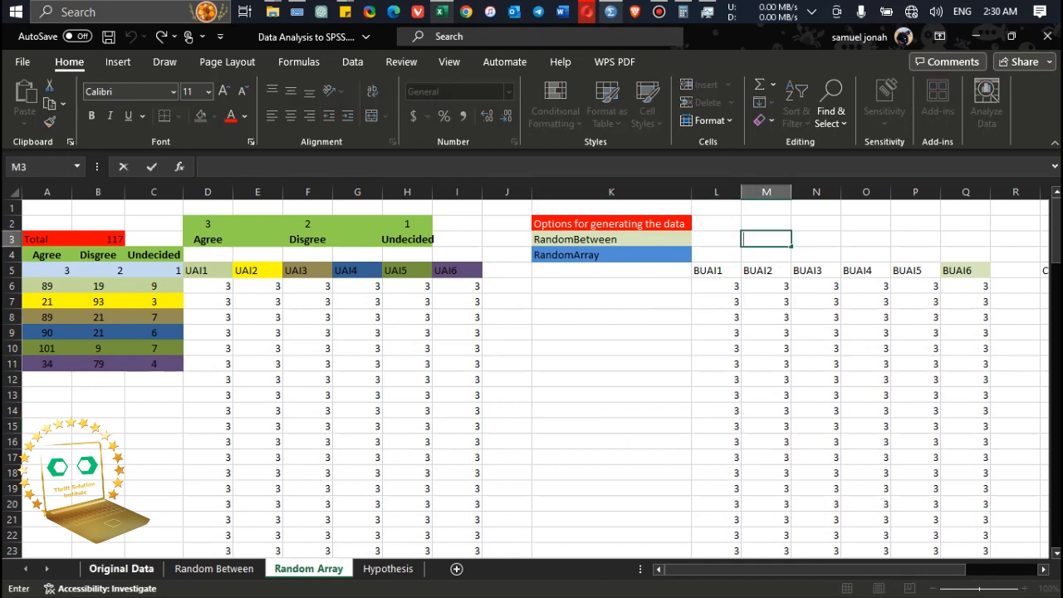
pyautogui.click(122, 569)
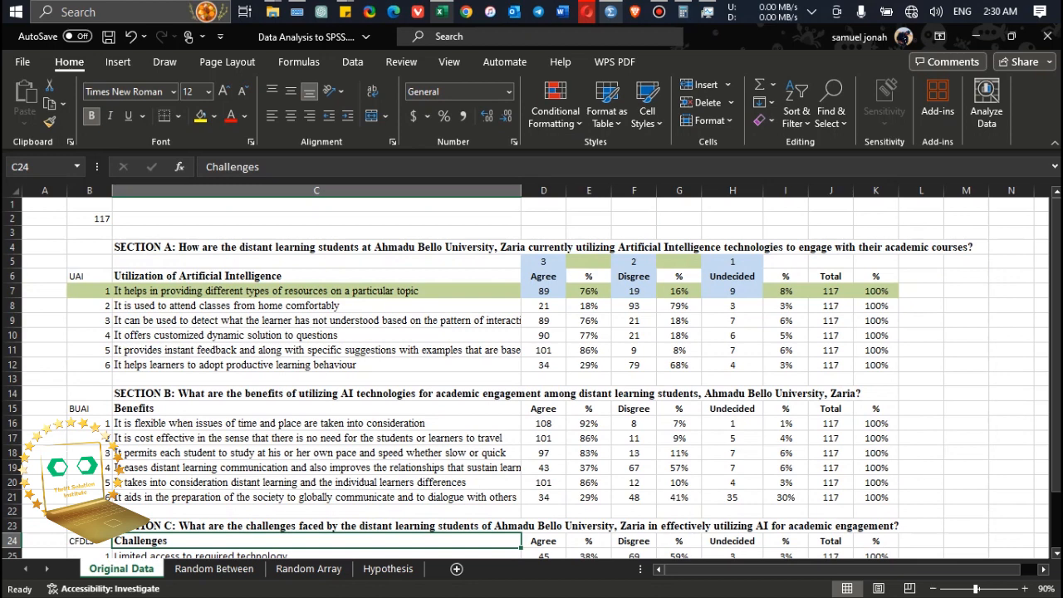
pyautogui.click(544, 291)
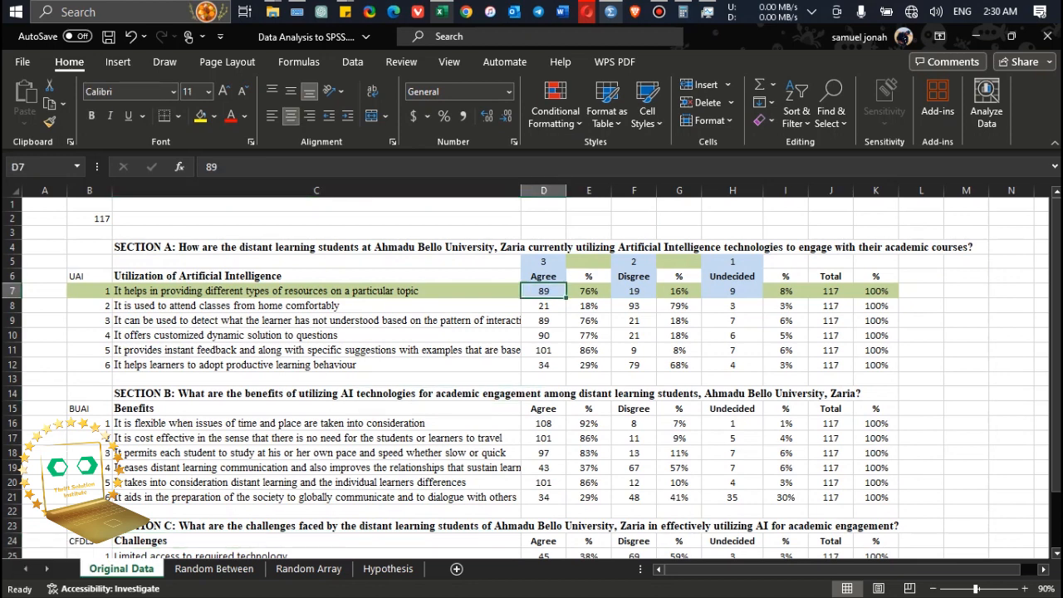
pyautogui.moveTo(544, 291); pyautogui.dragTo(544, 364)
pyautogui.moveTo(633, 291); pyautogui.dragTo(634, 365)
pyautogui.moveTo(733, 290); pyautogui.dragTo(732, 365)
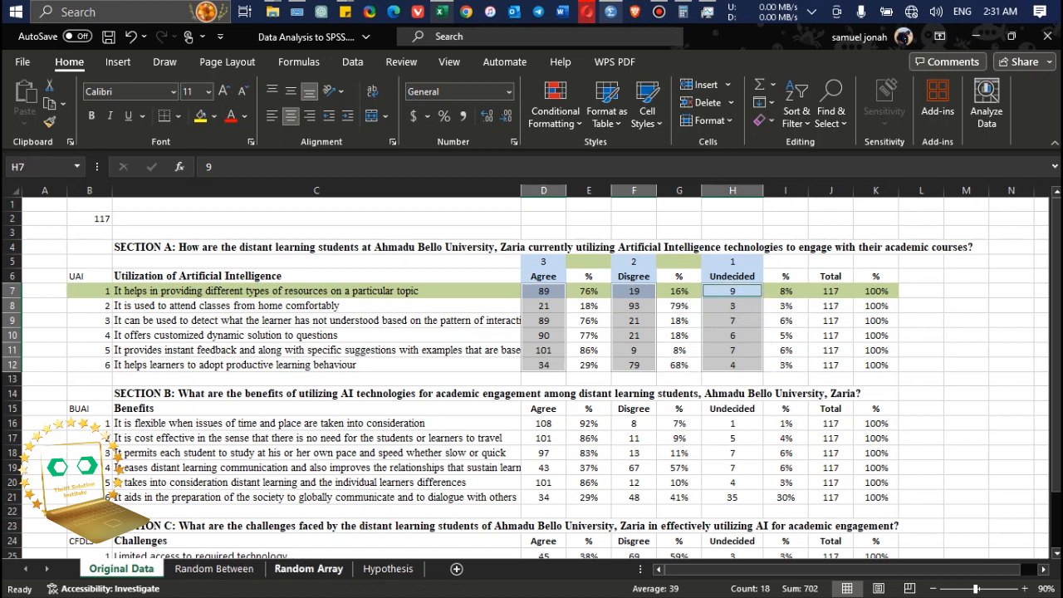
pyautogui.click(308, 568)
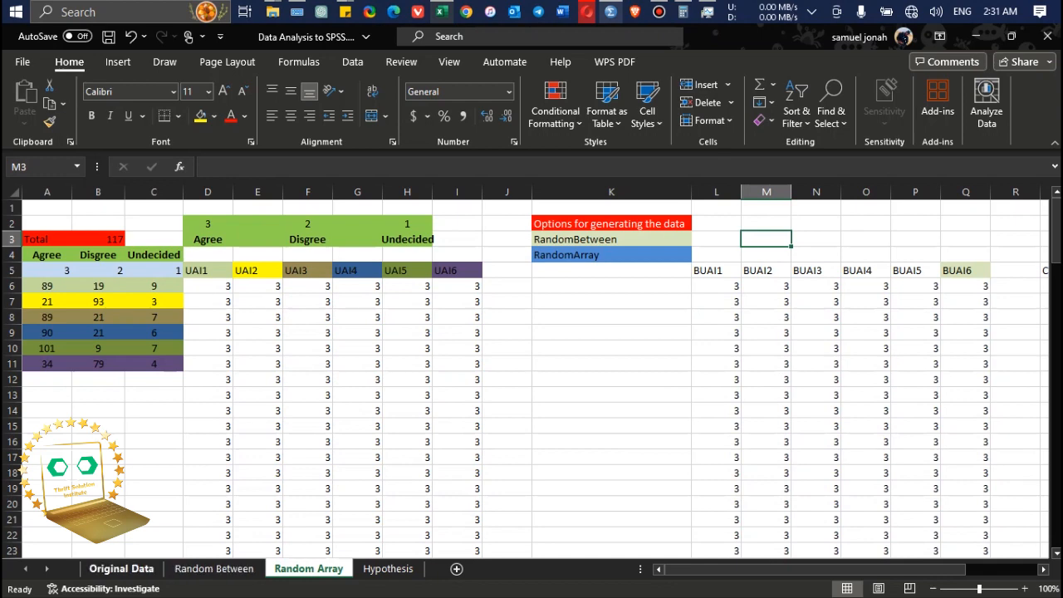
pyautogui.click(121, 568)
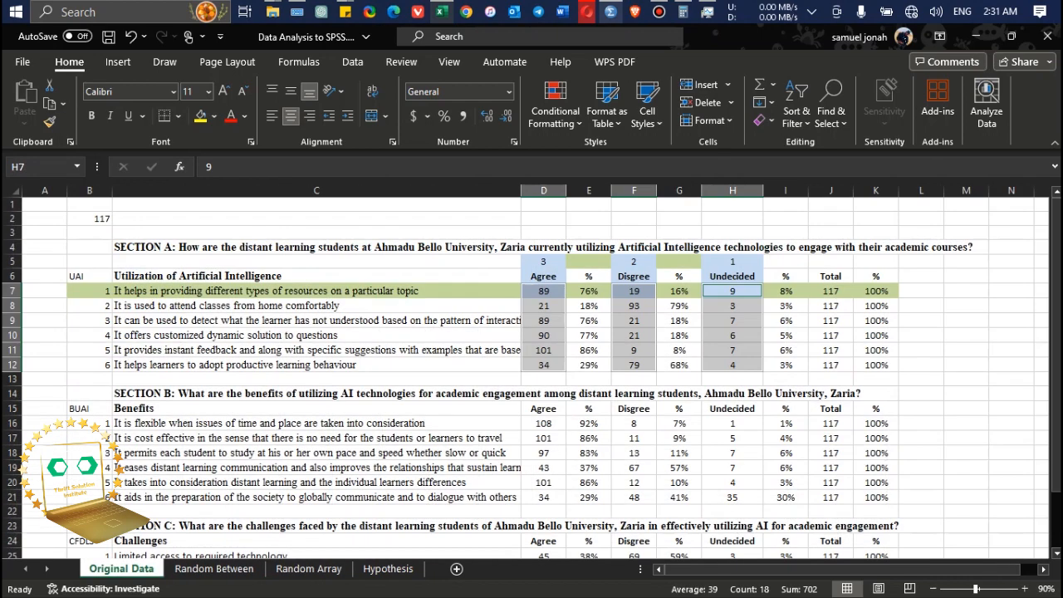
pyautogui.click(308, 568)
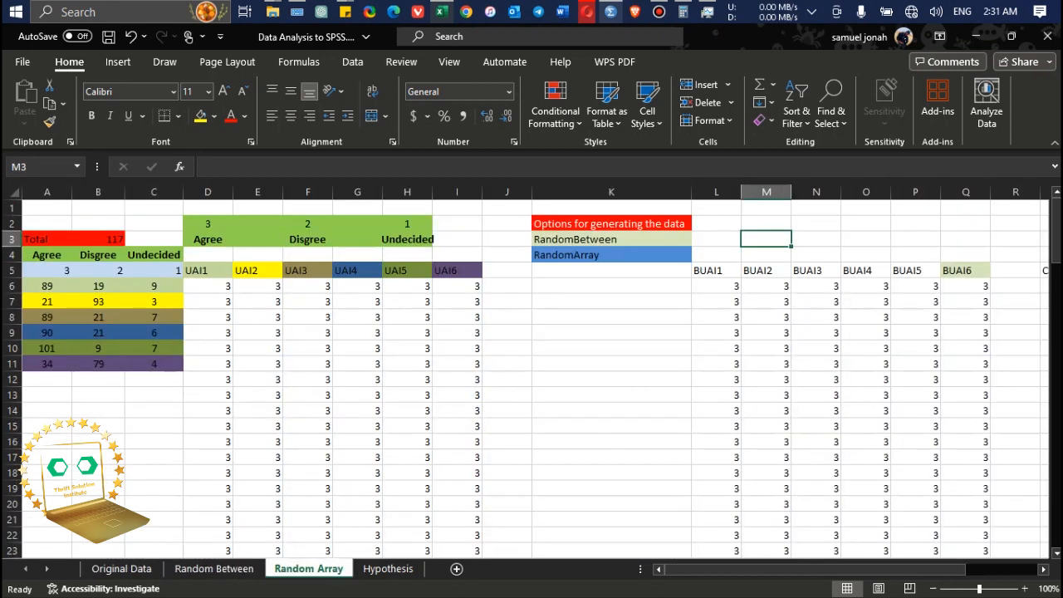
pyautogui.moveTo(47, 286); pyautogui.dragTo(154, 286)
pyautogui.click(47, 286)
pyautogui.click(207, 271)
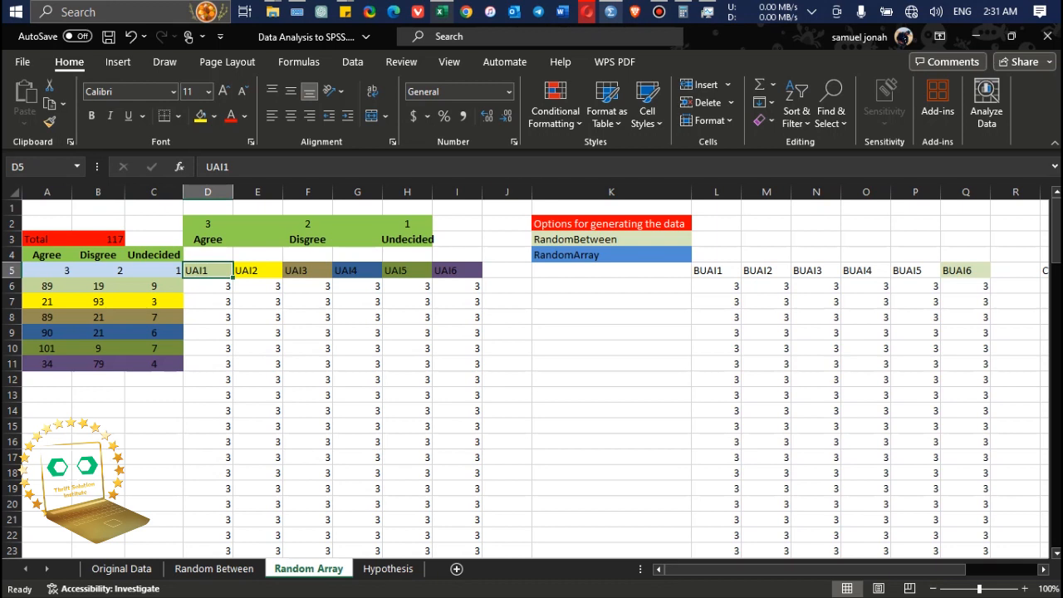
# Center the response codes 3, 2 and 1 in A5:C5 on the Random Array sheet.
pyautogui.moveTo(49, 270); pyautogui.dragTo(154, 270)
pyautogui.click(290, 115)
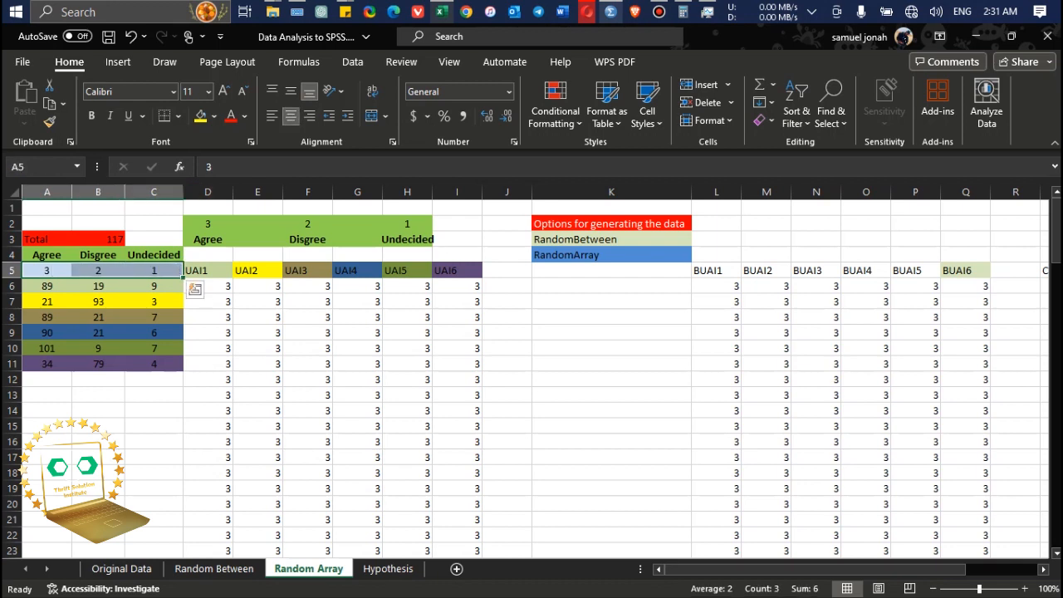
pyautogui.click(308, 348)
pyautogui.click(47, 255)
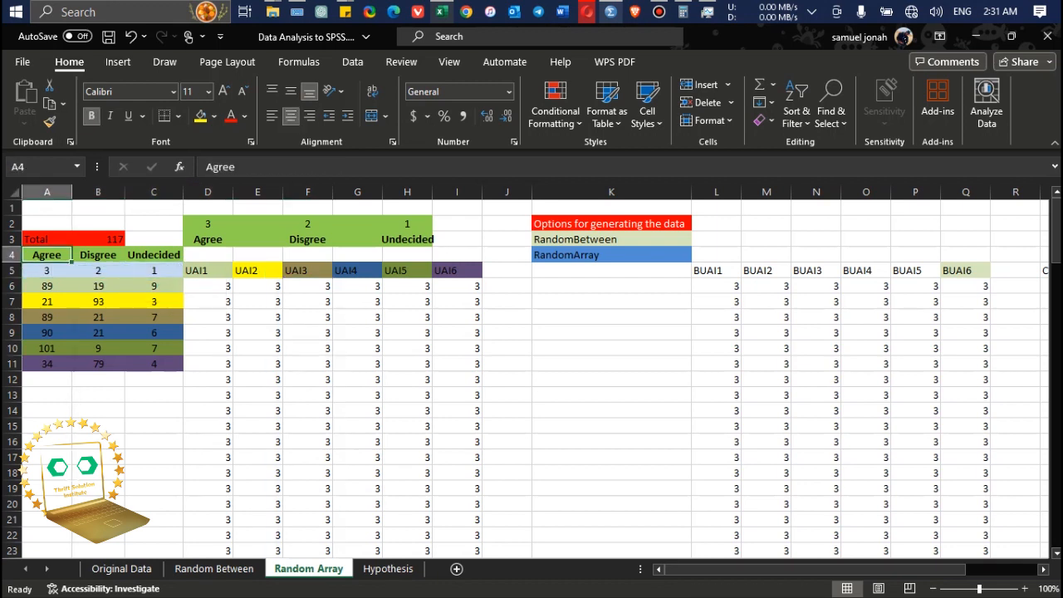
pyautogui.click(47, 286)
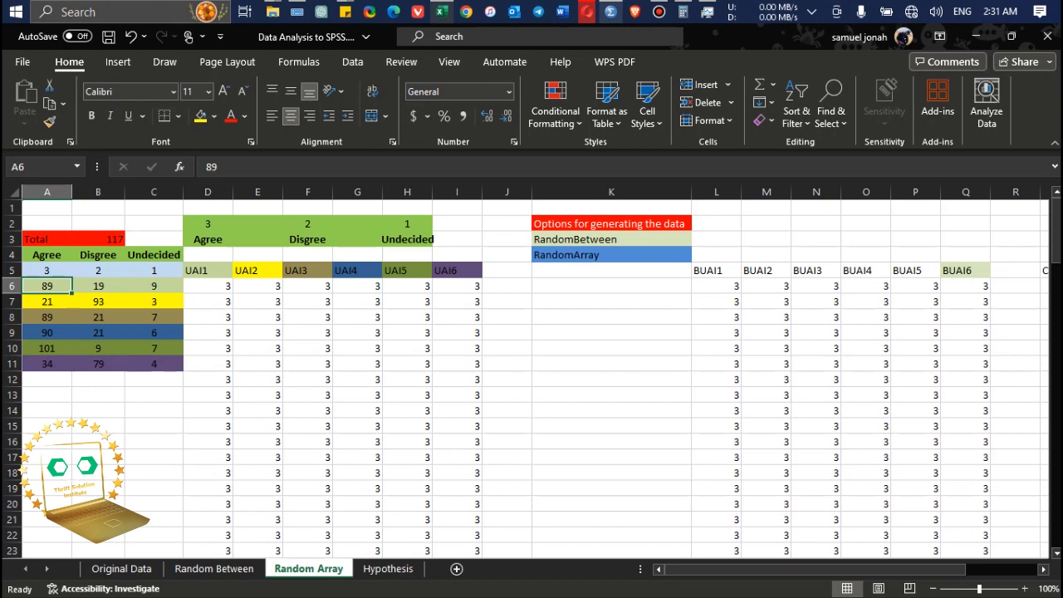
# Clear the contents of the existing generated data in D6:W122 on the Random Array sheet, keeping the header row.
pyautogui.moveTo(207, 286); pyautogui.dragTo(965, 536)
pyautogui.rightClick(710, 533)
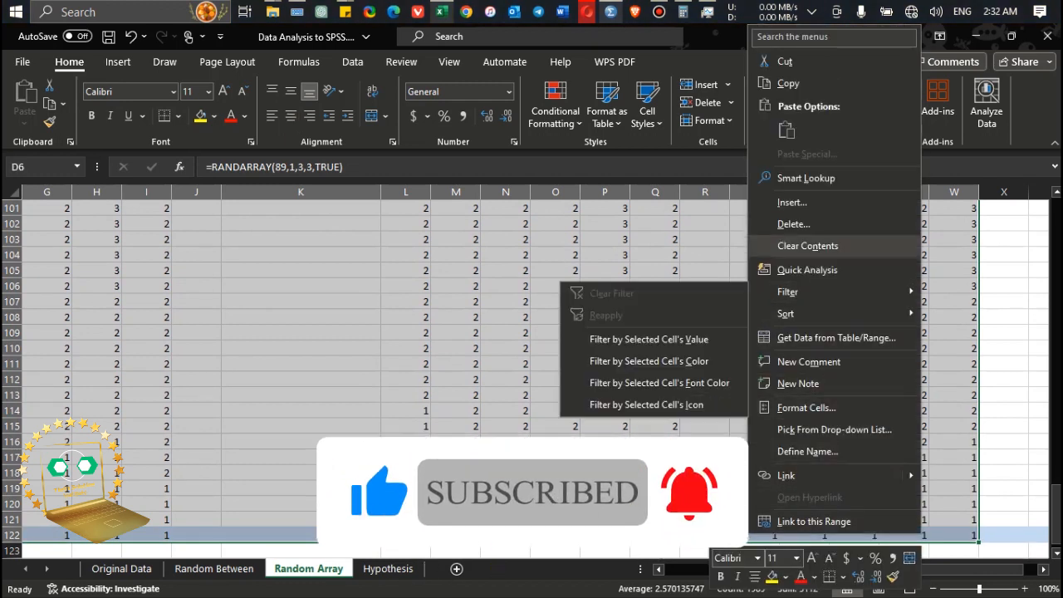
pyautogui.click(808, 246)
pyautogui.moveTo(1057, 231)
pyautogui.mouseDown()
pyautogui.moveTo(1056, 498)
pyautogui.moveTo(1056, 224)
pyautogui.mouseUp()
pyautogui.click(965, 473)
# Fill the UAI6 column I and the BUAI6 column Q with yellow.
pyautogui.click(457, 192)
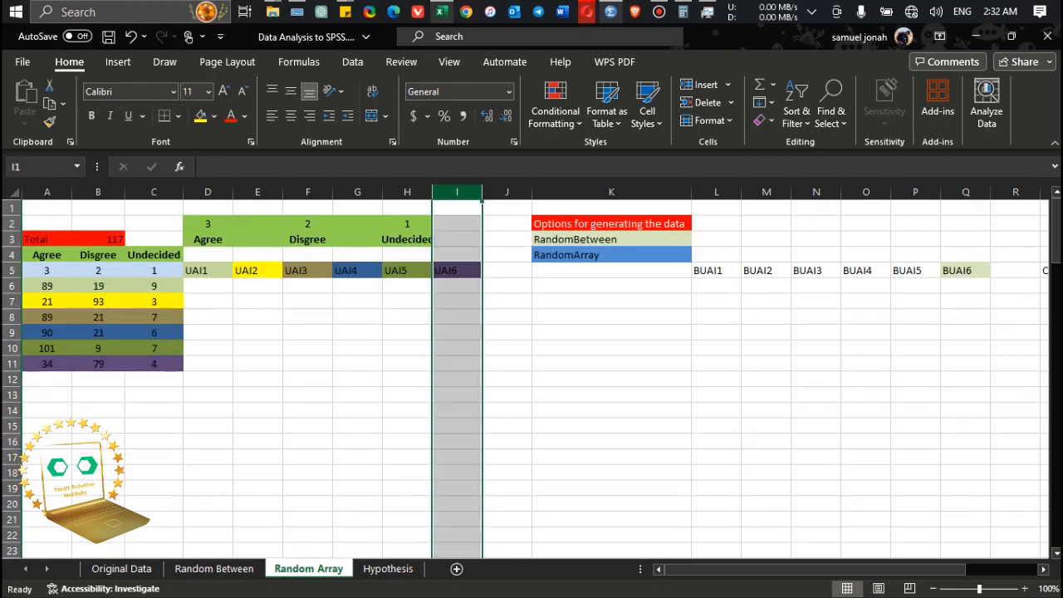
pyautogui.click(200, 115)
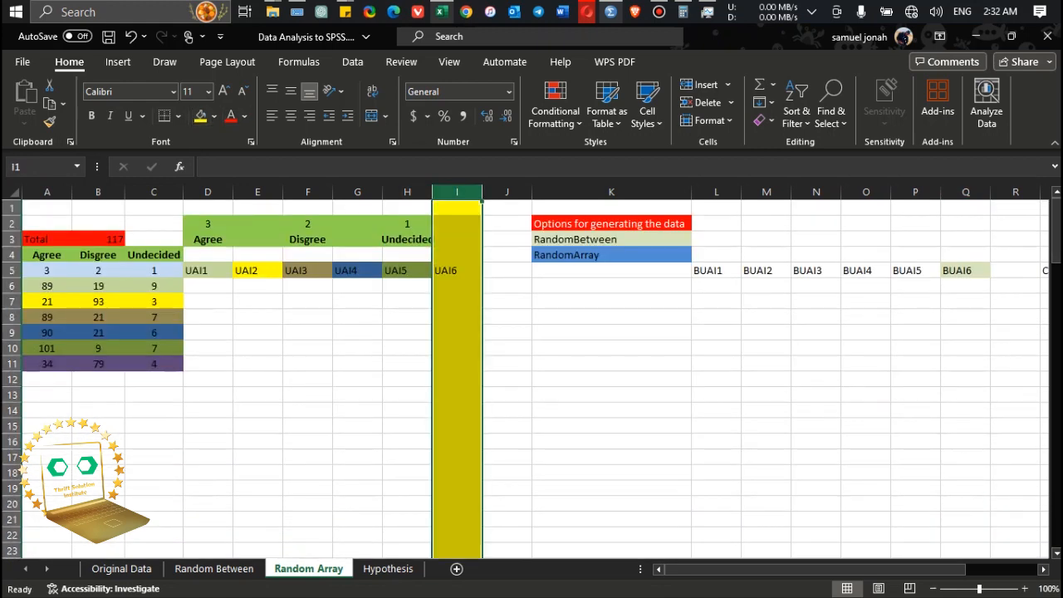
pyautogui.click(965, 192)
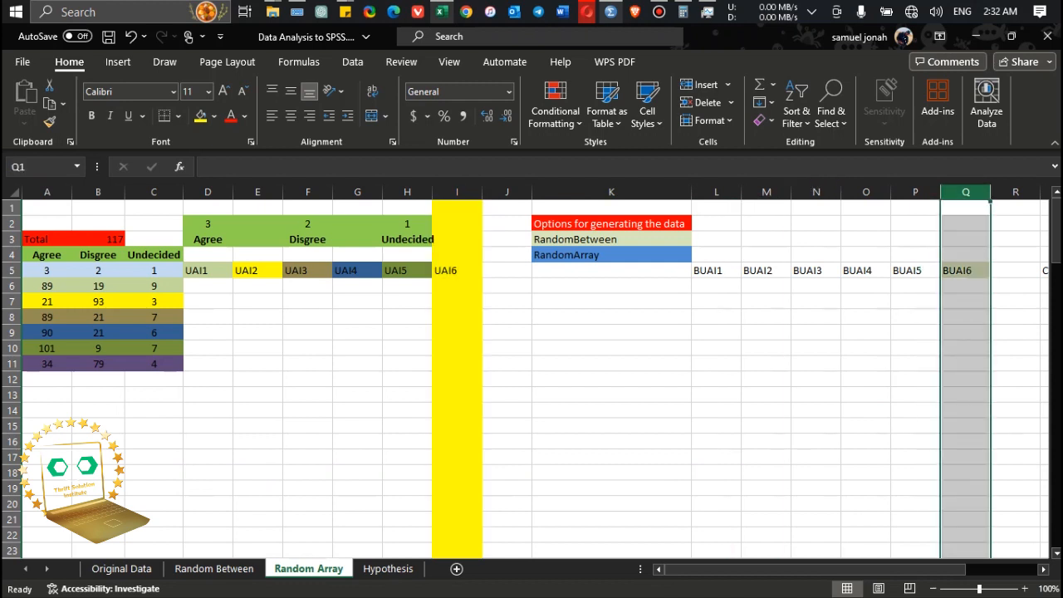
pyautogui.click(200, 116)
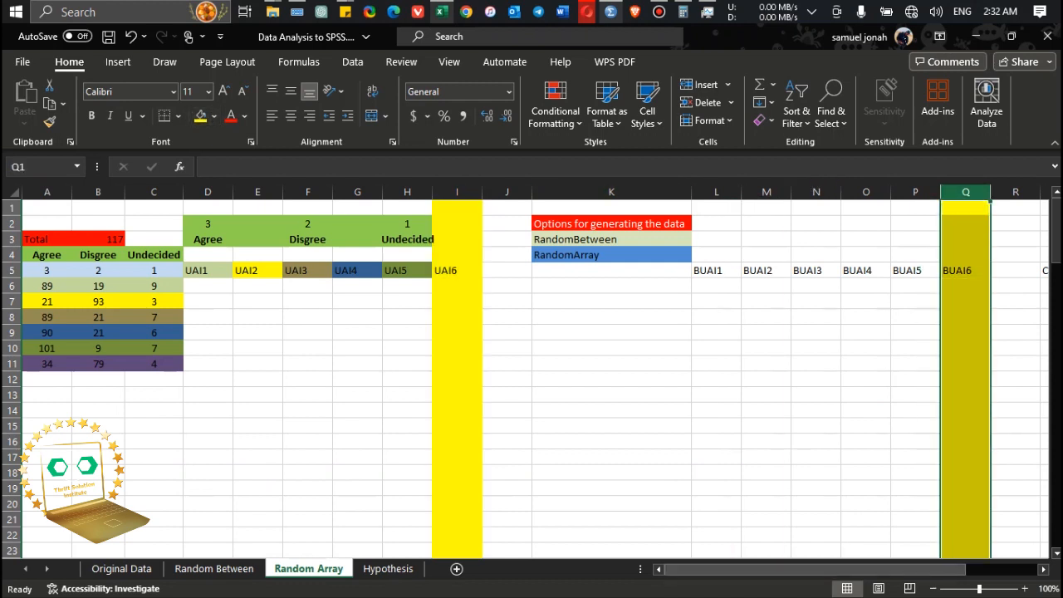
# Fill the UAI6, BUAI6 and CDLS5 columns (I, Q and W) with light blue.
pyautogui.click(457, 192)
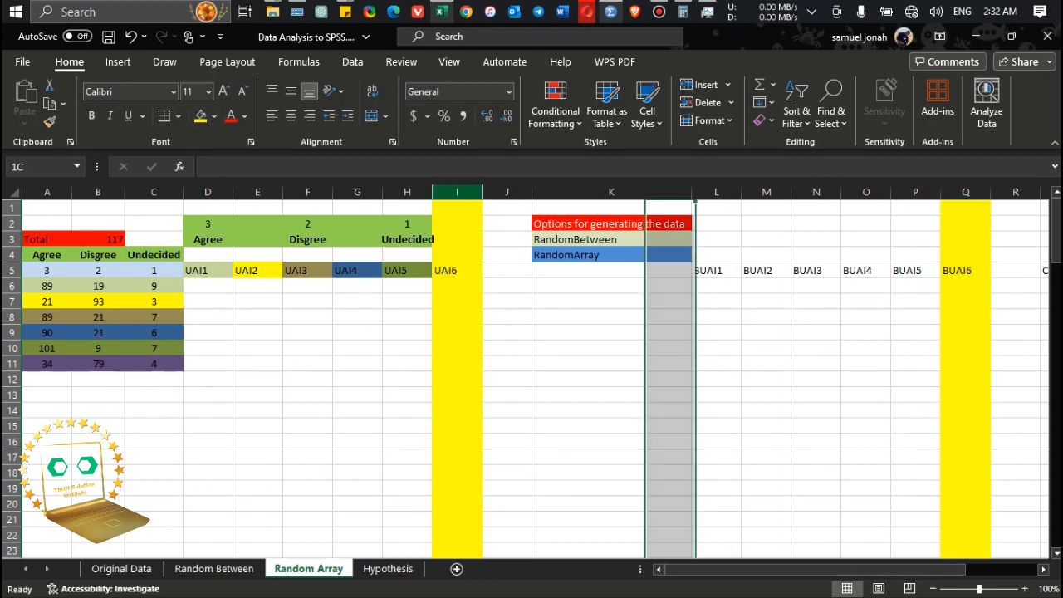
pyautogui.click(214, 116)
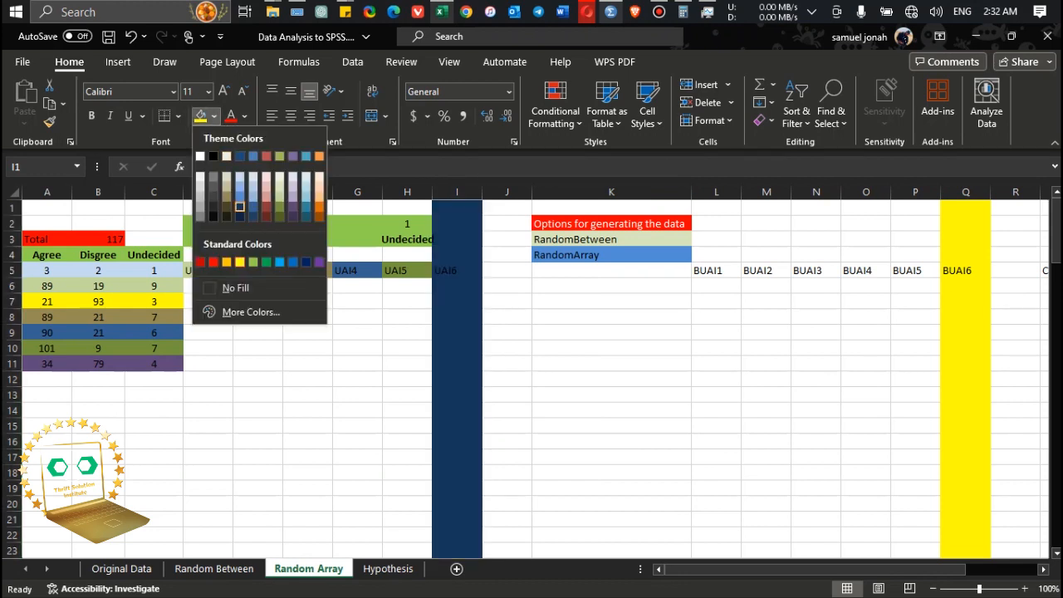
pyautogui.click(240, 199)
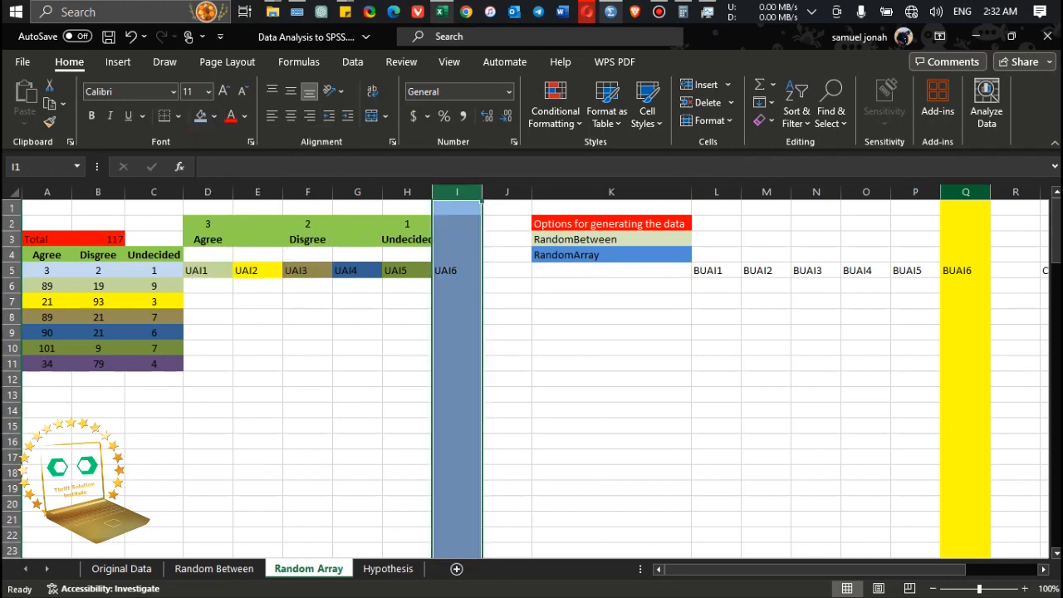
pyautogui.click(965, 192)
pyautogui.click(200, 116)
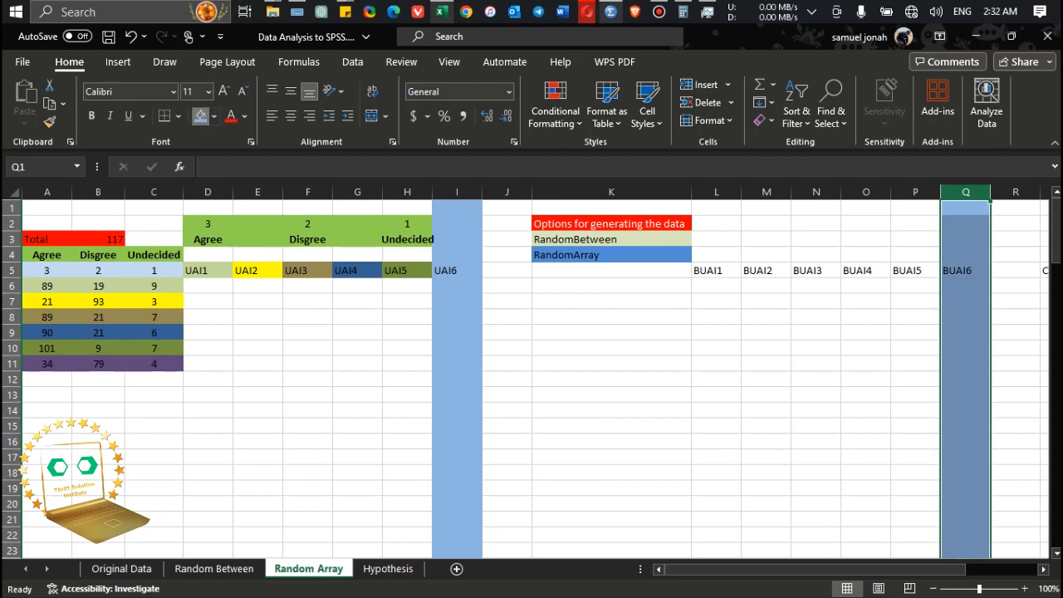
pyautogui.moveTo(673, 569); pyautogui.dragTo(746, 569)
pyautogui.click(1018, 191)
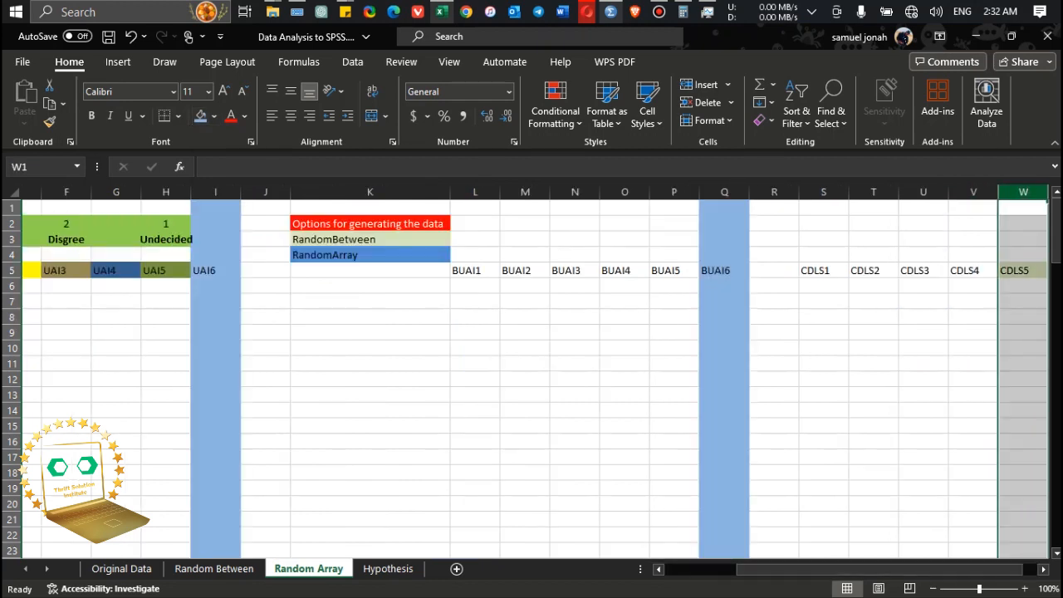
pyautogui.click(200, 116)
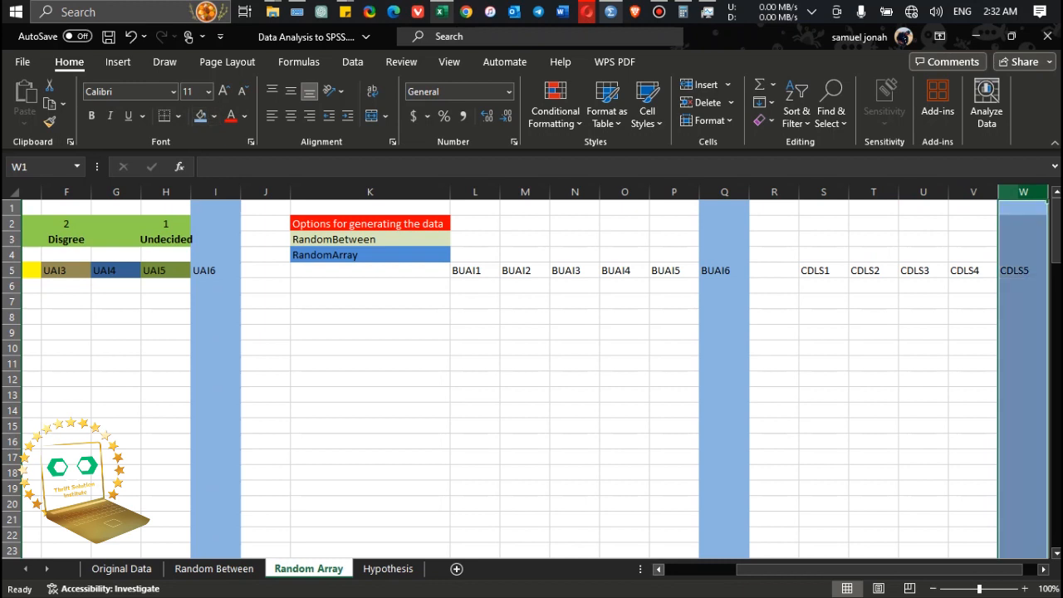
# Enter =RANDARRAY(89,1,3,3,TRUE) in D6 under UAI1 on the Random Array sheet to generate the Agree codes.
pyautogui.moveTo(879, 569); pyautogui.dragTo(807, 569)
pyautogui.click(207, 286)
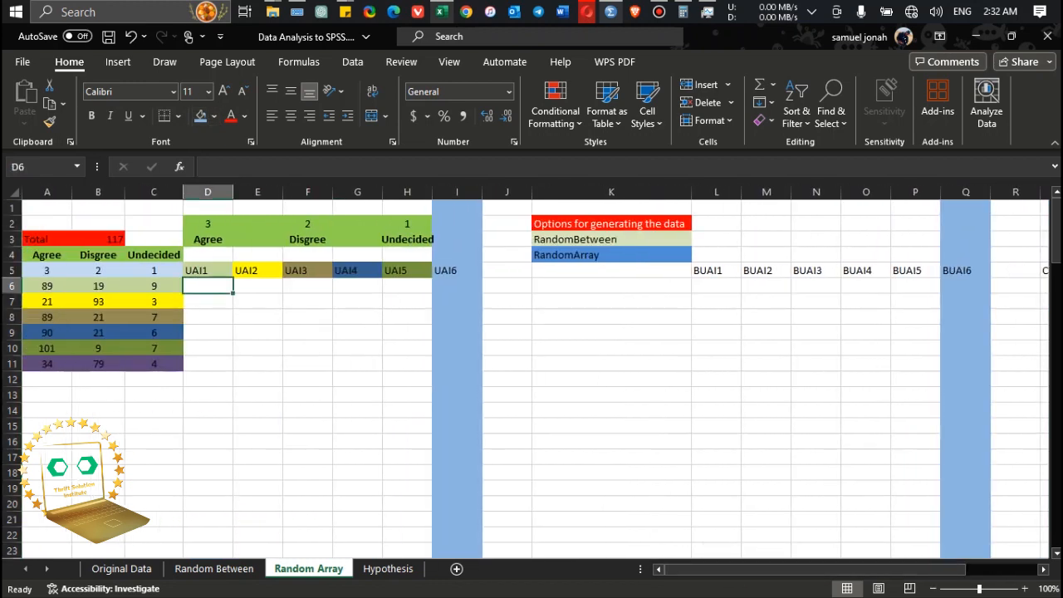
pyautogui.write('=')
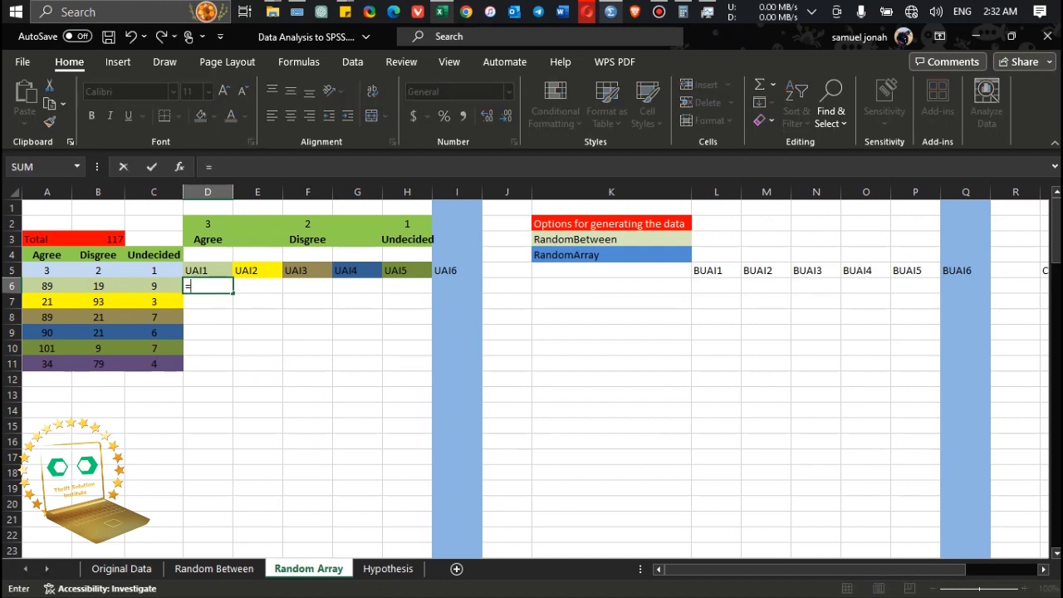
pyautogui.write('rand')
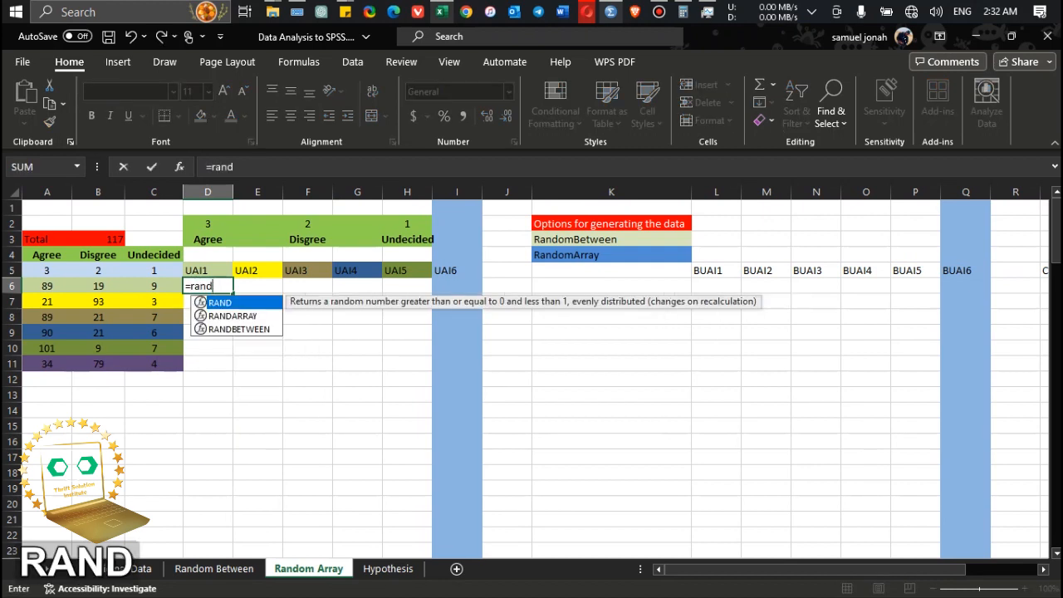
pyautogui.press('Down')
pyautogui.press('Tab')
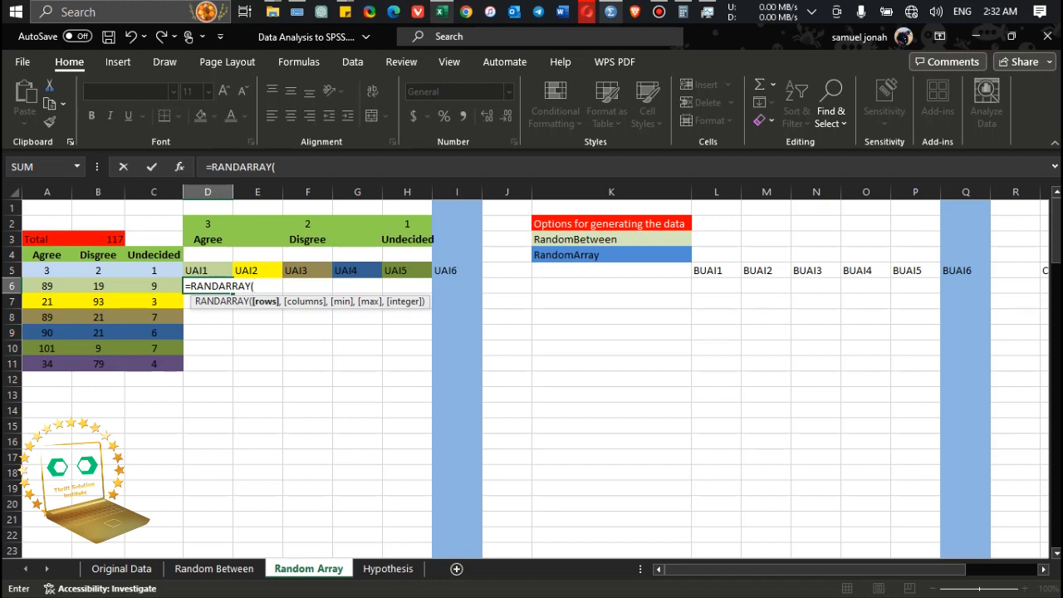
pyautogui.write('89,')
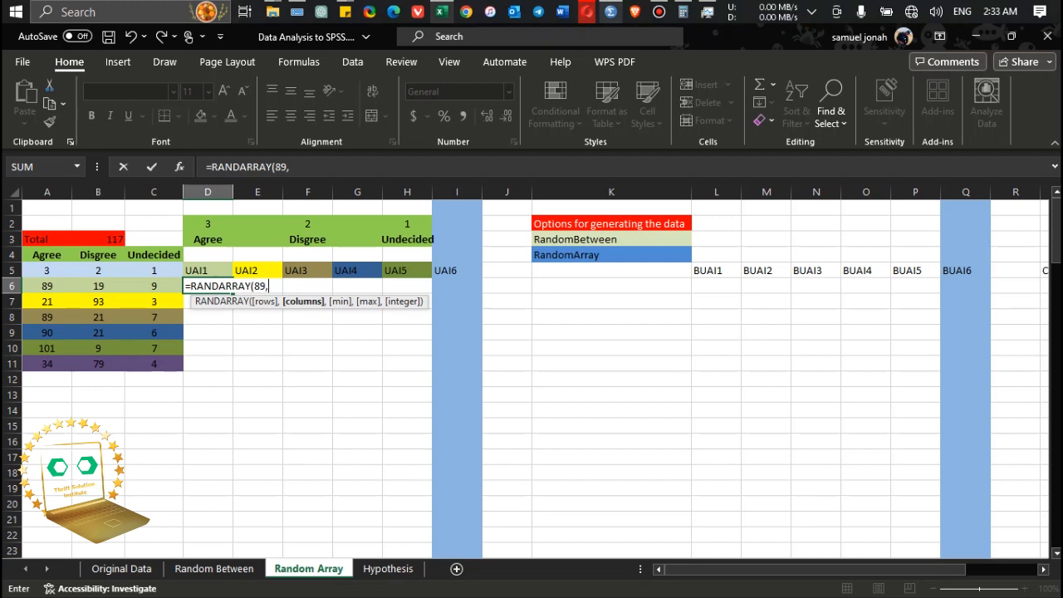
pyautogui.write('1,')
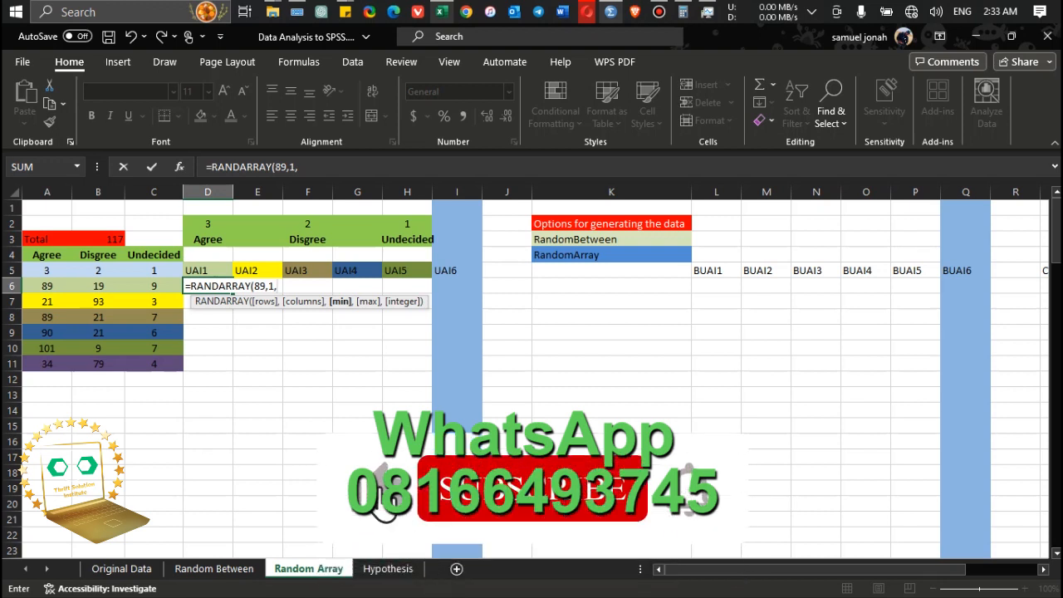
pyautogui.write('3')
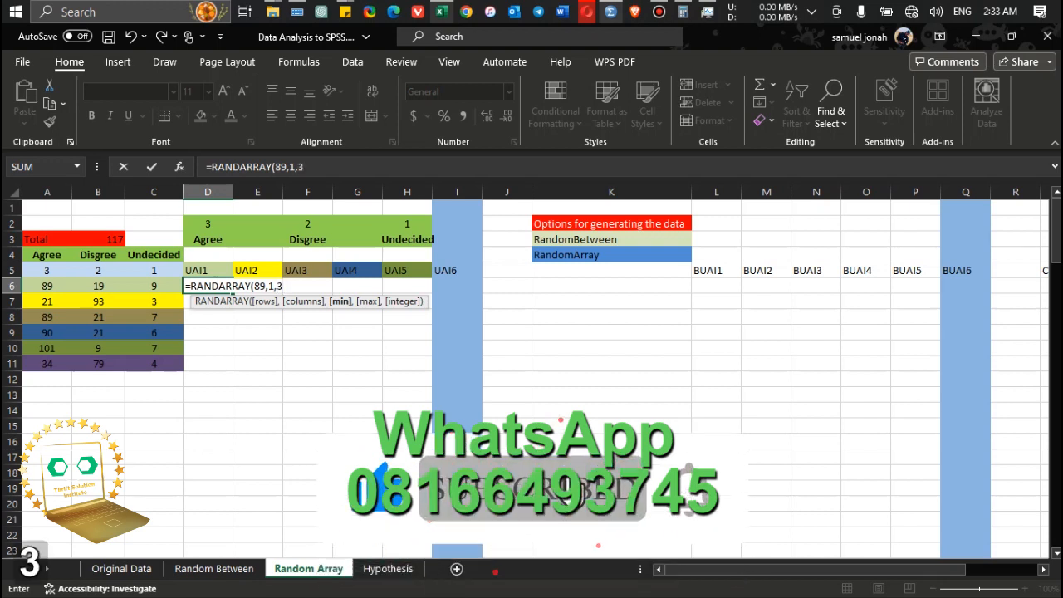
pyautogui.write(',3')
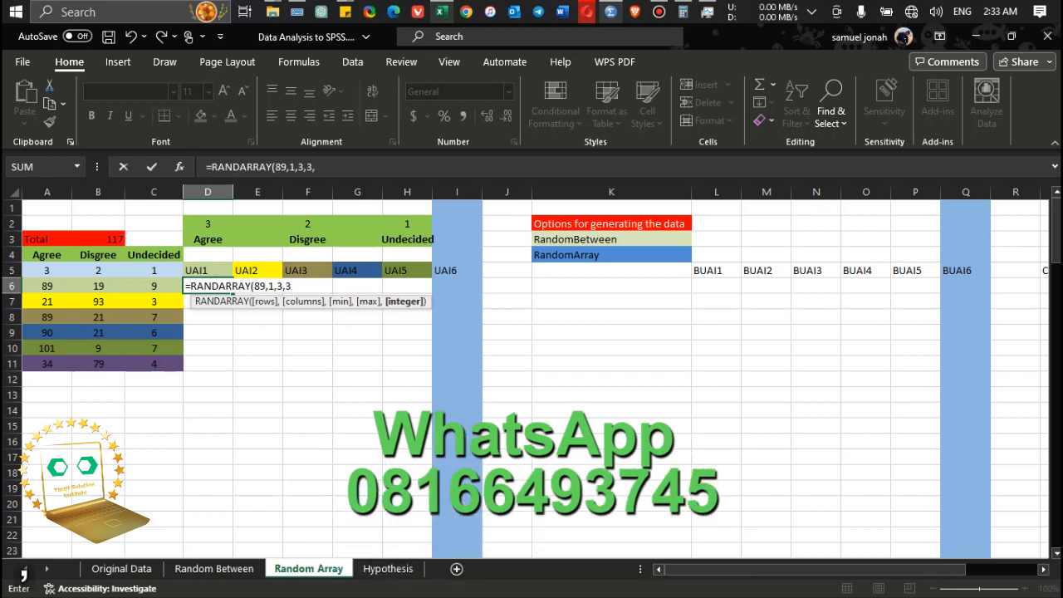
pyautogui.write(',')
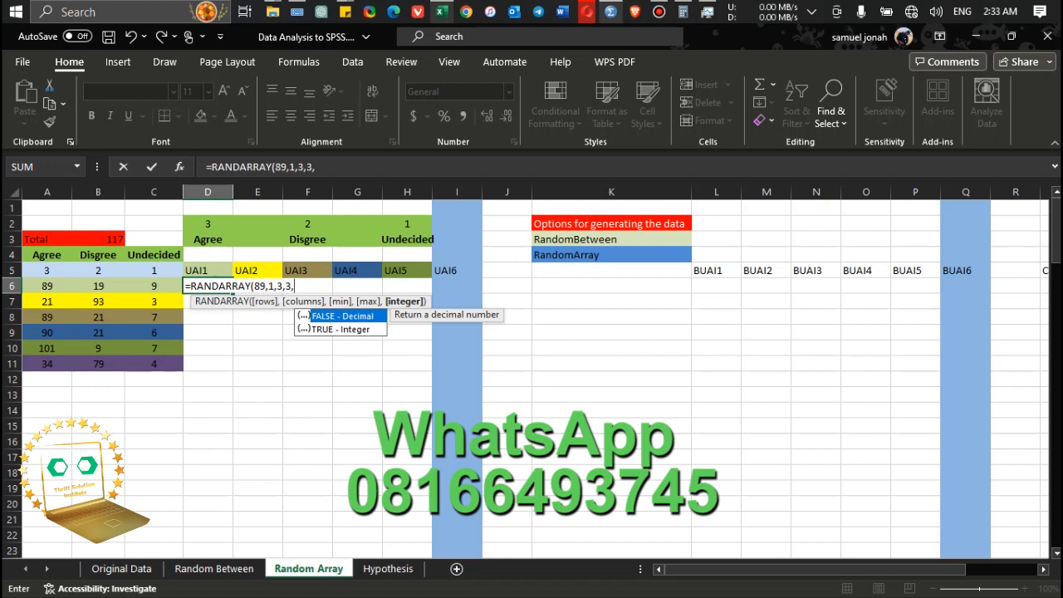
pyautogui.write('TRUE')
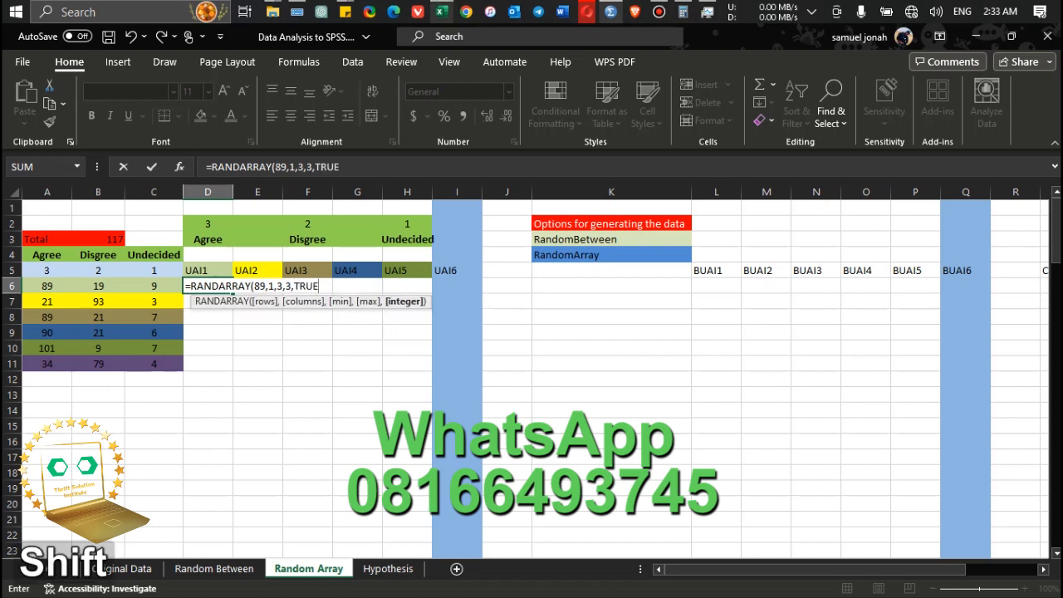
pyautogui.write(')')
pyautogui.press('Return')
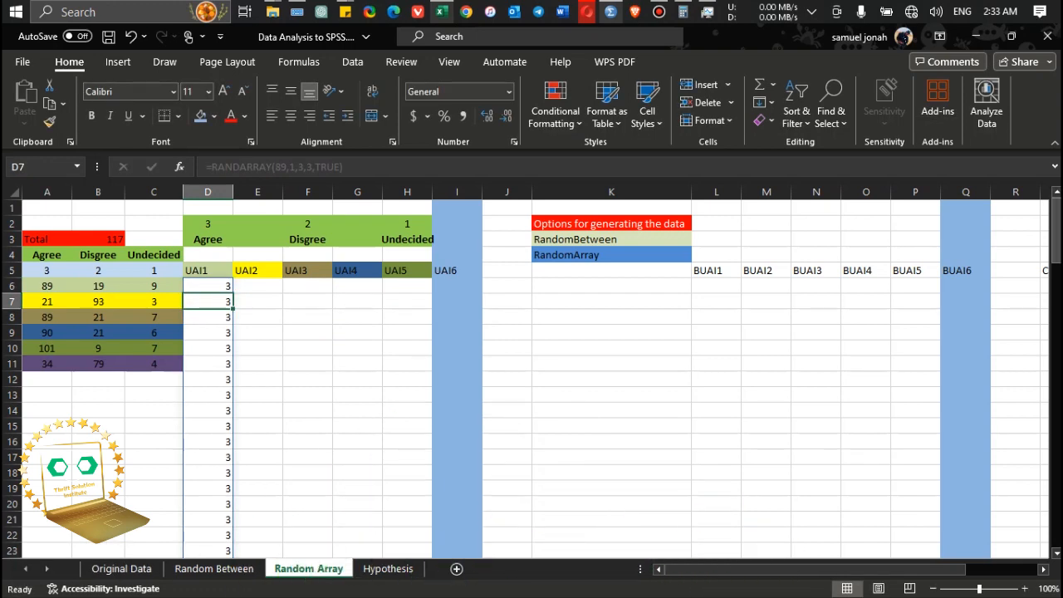
# Switch to Sticky Notes and open the note with the prepared RANDARRAY formulas from the notes list.
pyautogui.moveTo(1055, 223)
pyautogui.mouseDown()
pyautogui.moveTo(1056, 464)
pyautogui.moveTo(1055, 221)
pyautogui.mouseUp()
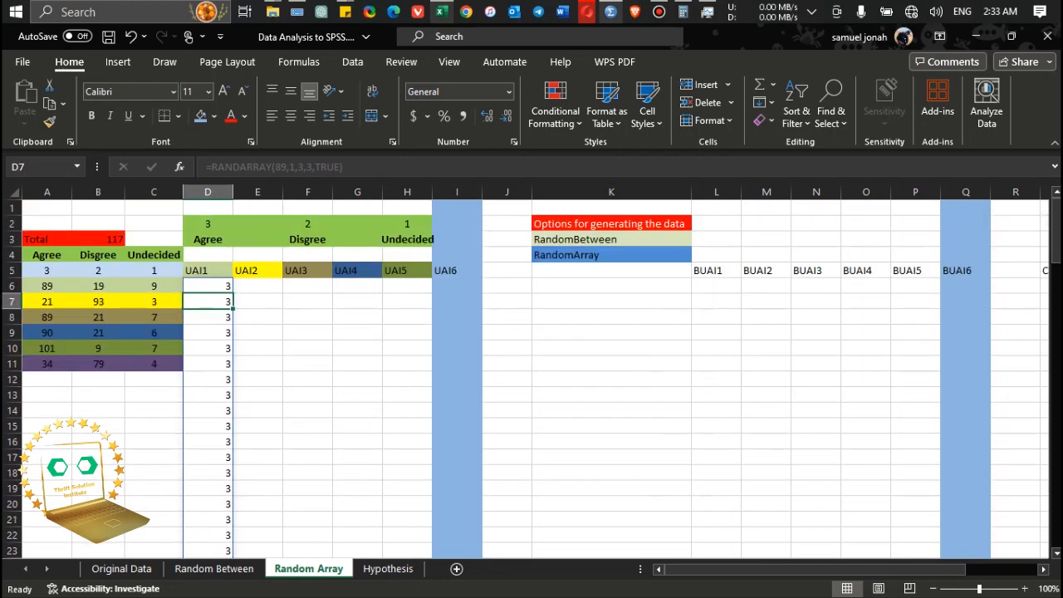
pyautogui.moveTo(98, 284); pyautogui.dragTo(98, 273)
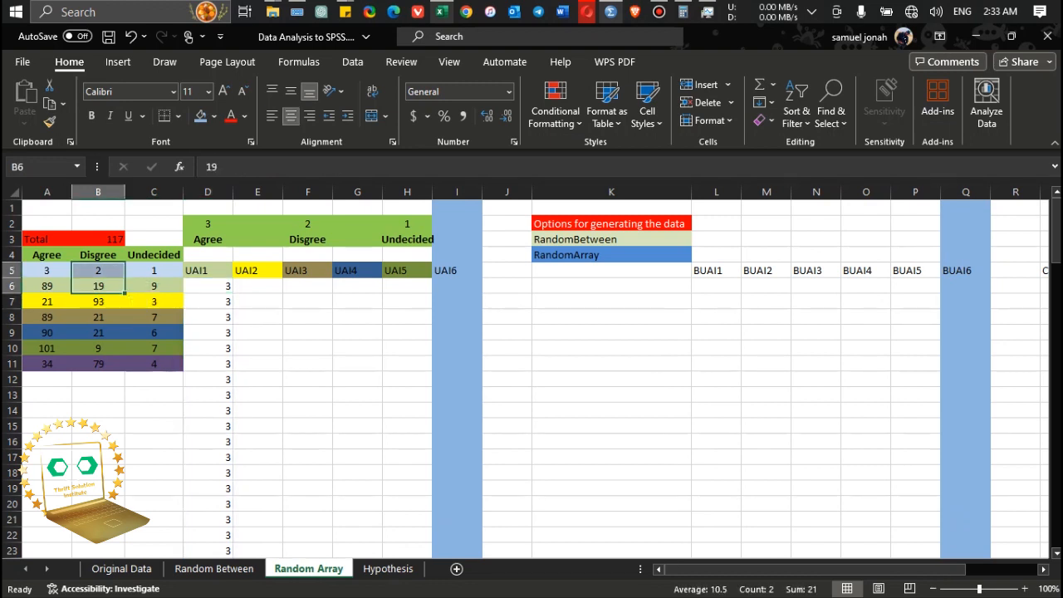
pyautogui.click(343, 12)
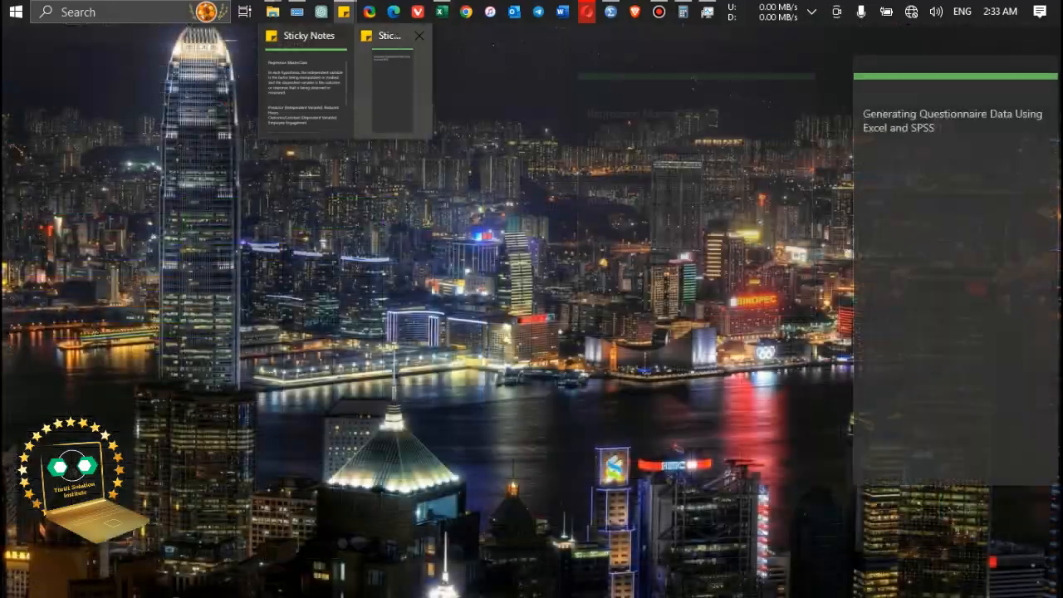
pyautogui.click(395, 75)
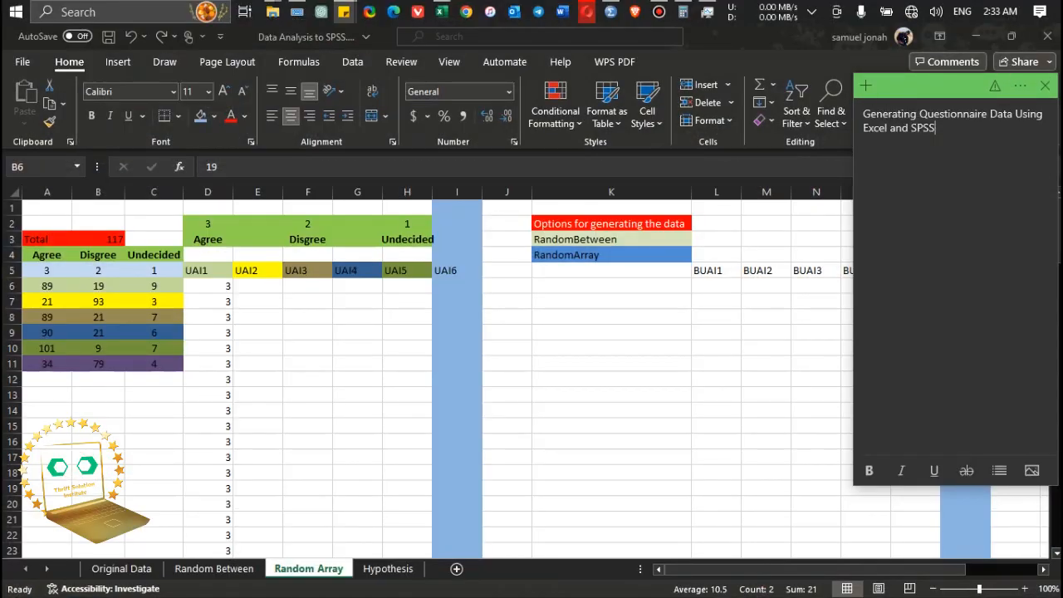
pyautogui.click(1020, 86)
pyautogui.click(915, 133)
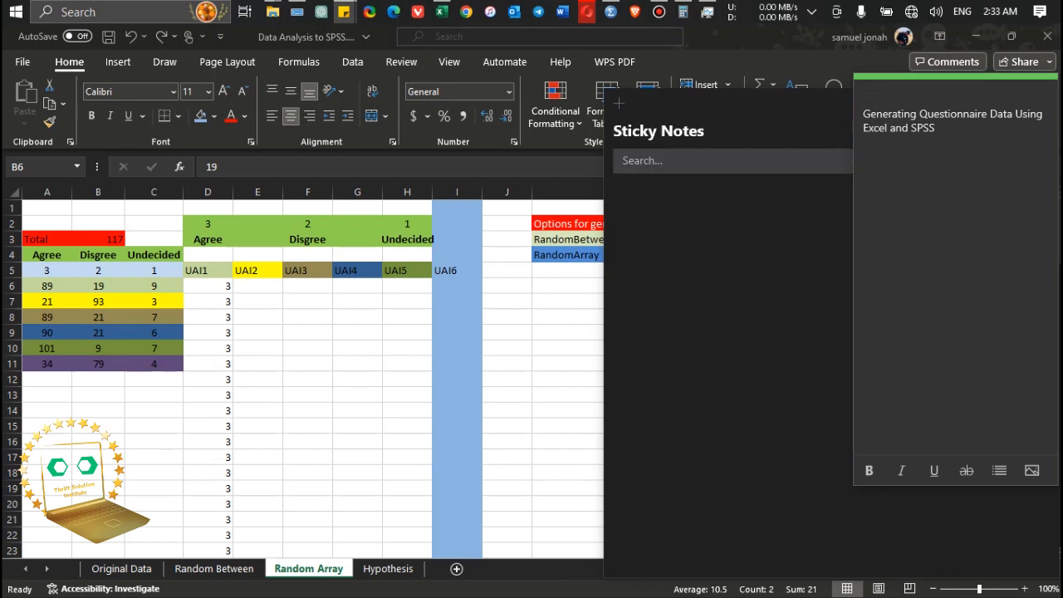
pyautogui.doubleClick(897, 208)
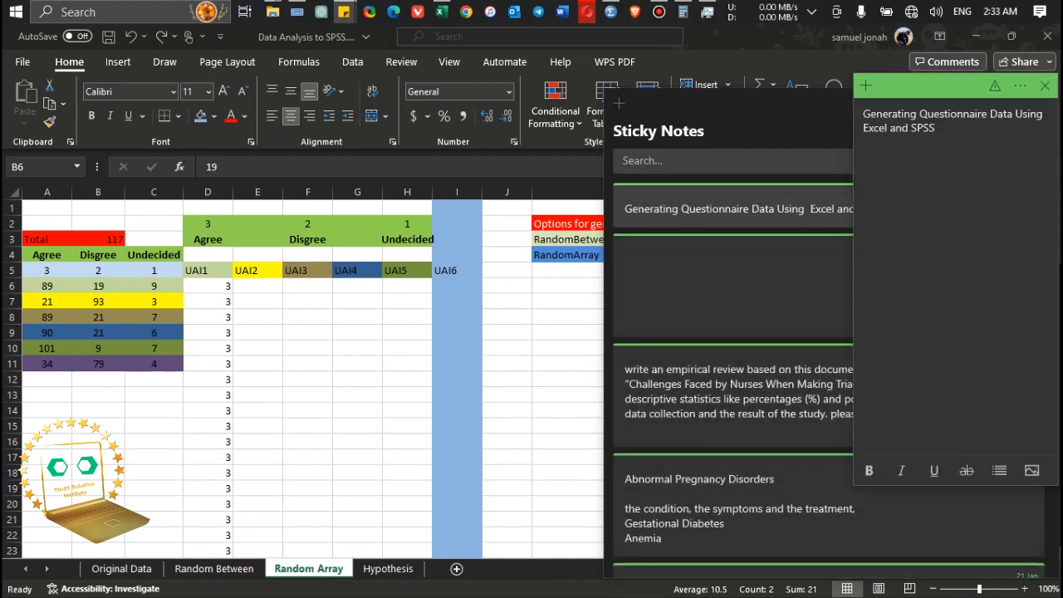
pyautogui.doubleClick(735, 287)
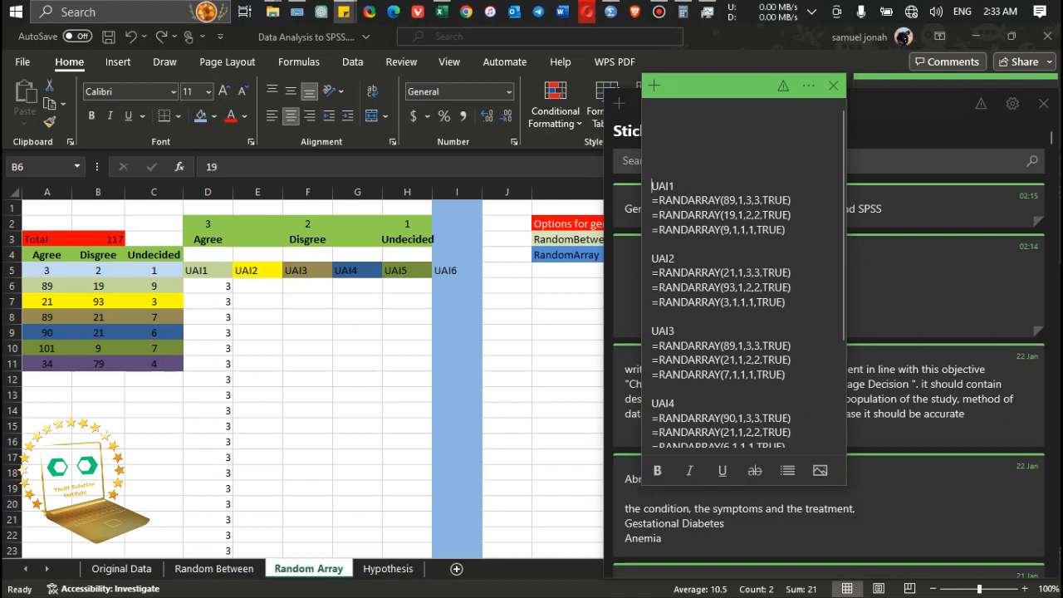
# Delete the blank lines above the UAI1 heading in the formulas note.
pyautogui.press('BackSpace')
pyautogui.press('BackSpace')
pyautogui.press('BackSpace')
pyautogui.press('BackSpace')
pyautogui.press('BackSpace')
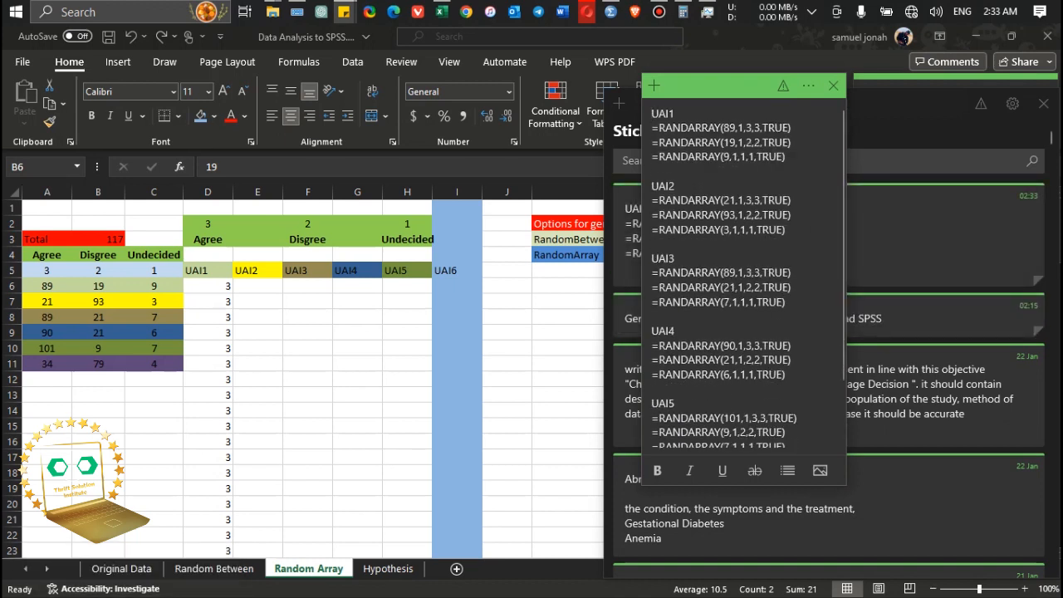
# Copy =RANDARRAY(19,1,2,2,TRUE) from the note's UAI1 group into D95 in Excel, directly below the generated Agree codes.
pyautogui.click(745, 128)
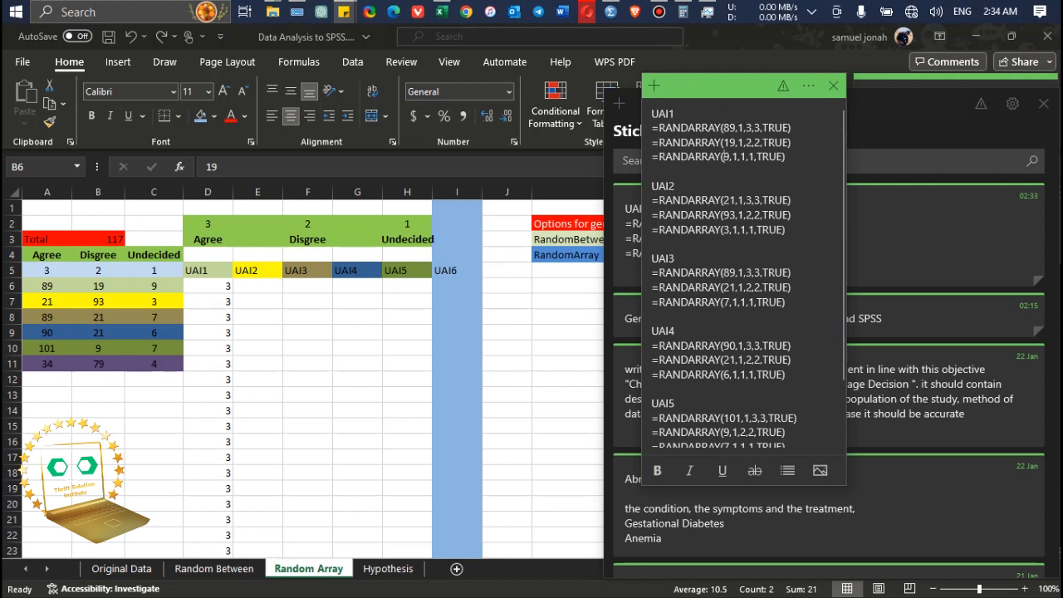
pyautogui.doubleClick(727, 157)
pyautogui.moveTo(723, 143); pyautogui.dragTo(735, 128)
pyautogui.scroll(-2, 743, 274)
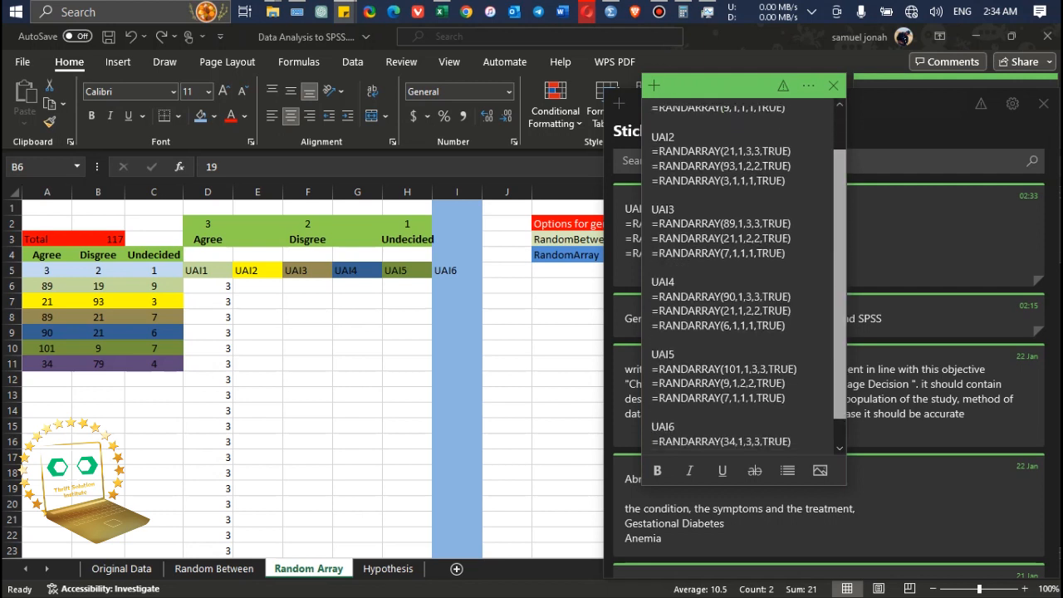
pyautogui.scroll(2, 744, 274)
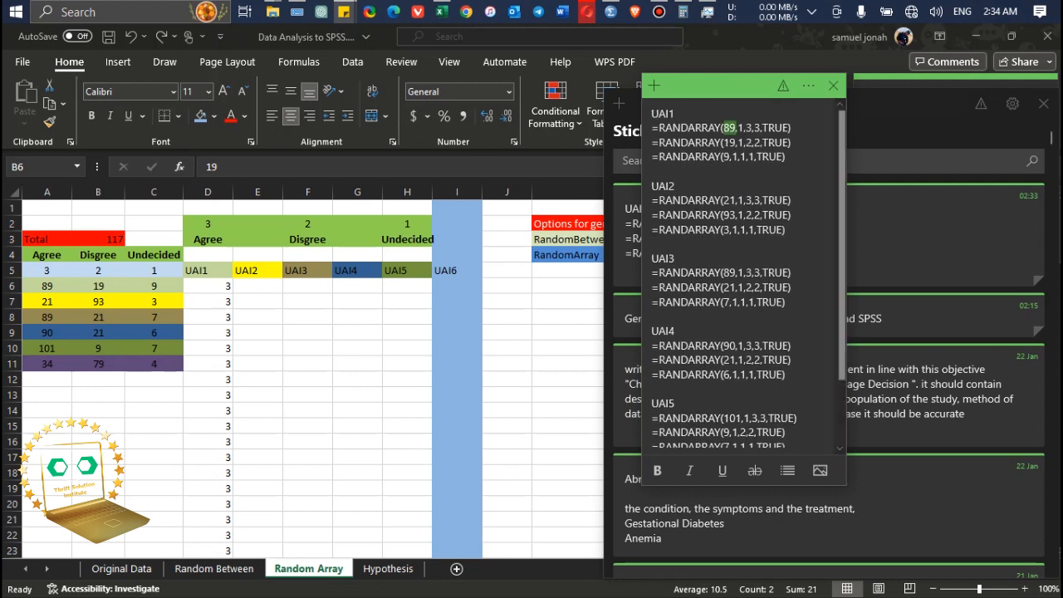
pyautogui.moveTo(793, 143); pyautogui.dragTo(652, 142)
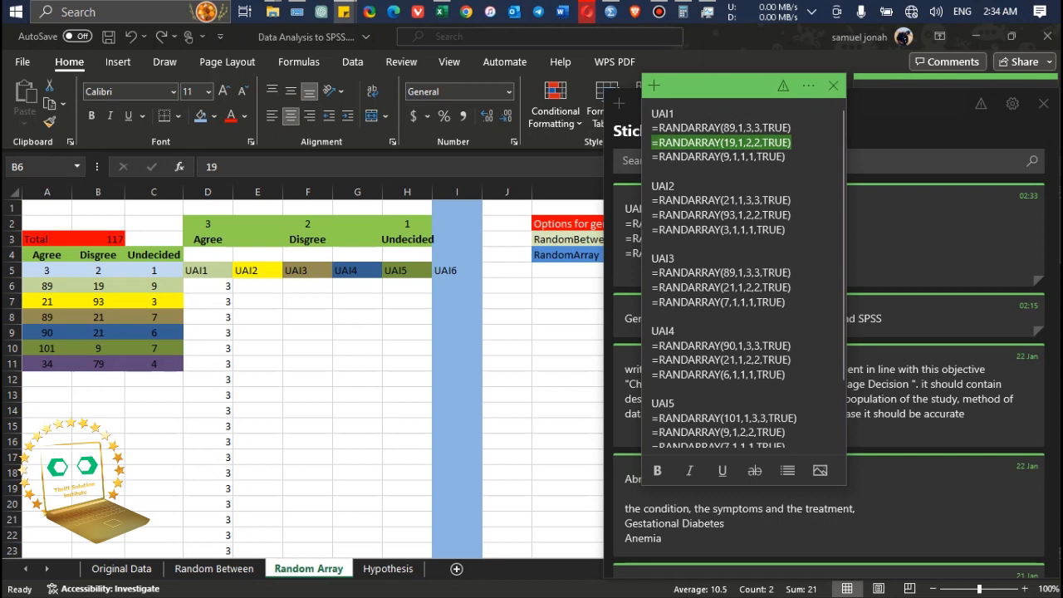
pyautogui.hotkey('ctrl', 'c')
pyautogui.hotkey('alt', 'Tab')
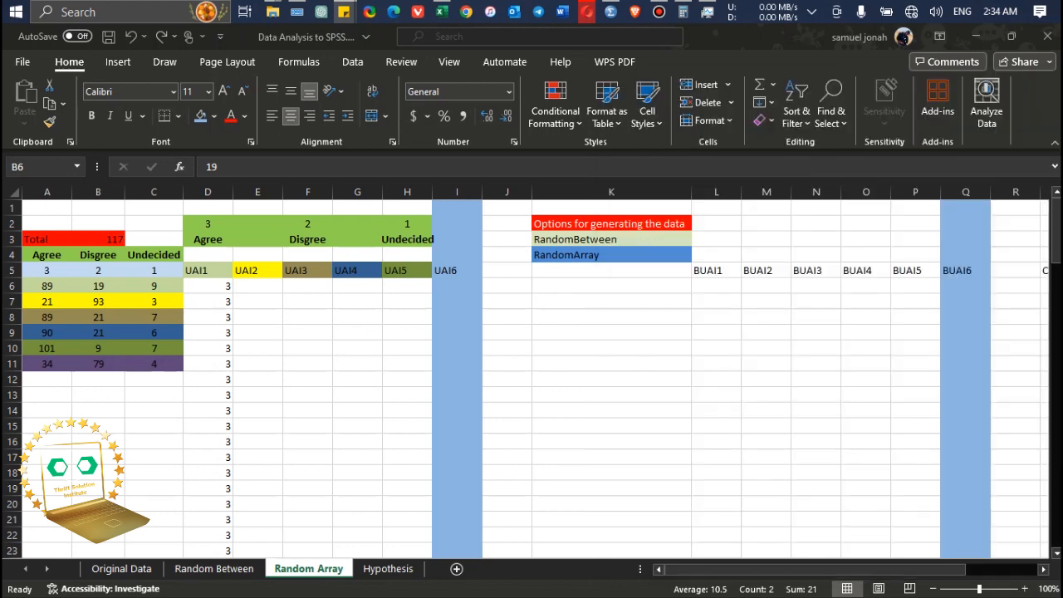
pyautogui.moveTo(1056, 231); pyautogui.dragTo(1055, 474)
pyautogui.click(208, 349)
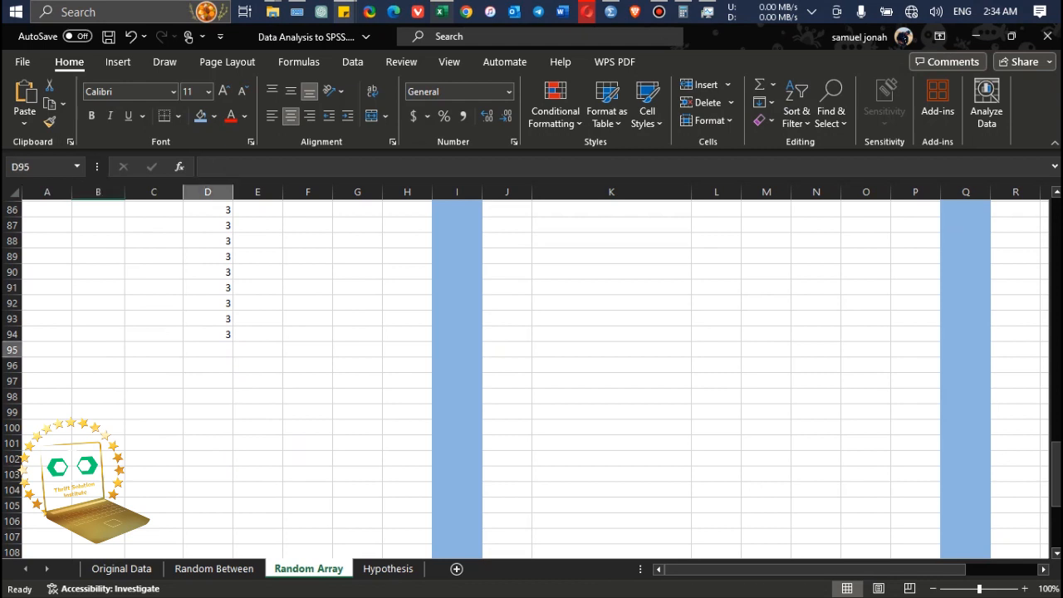
pyautogui.hotkey('ctrl', 'v')
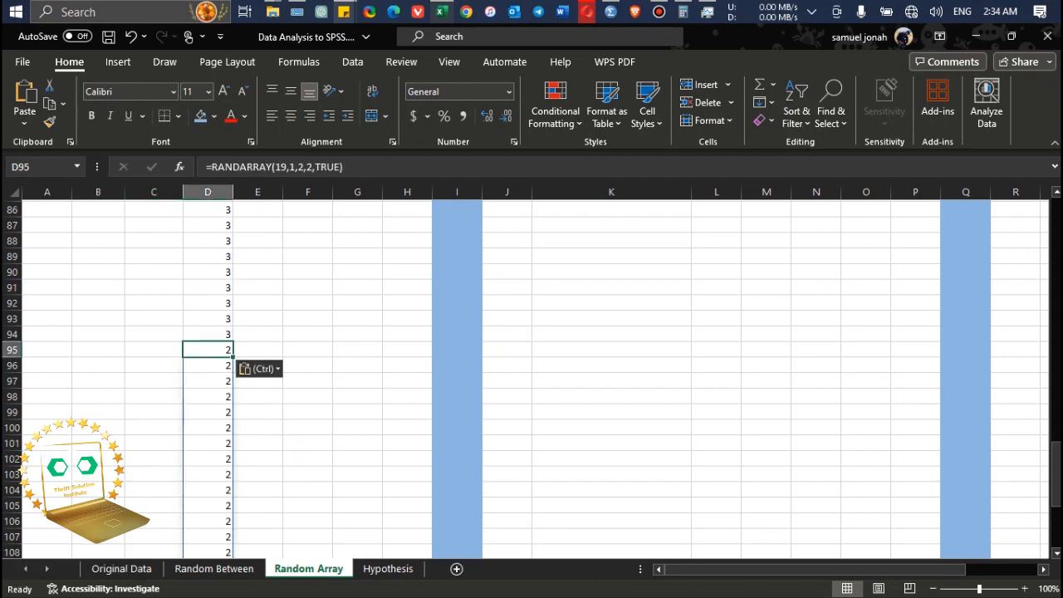
# Close the Regression MasterClass note, the notes list and the Generating Questionnaire Data note, keeping only the formulas note open.
pyautogui.moveTo(1056, 469); pyautogui.dragTo(1056, 496)
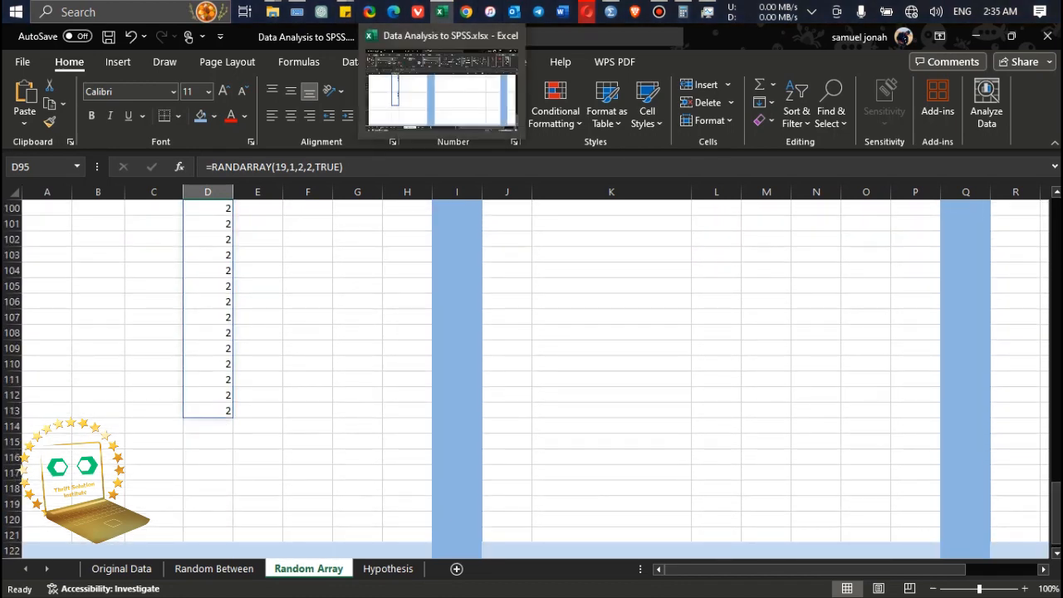
pyautogui.moveTo(343, 12)
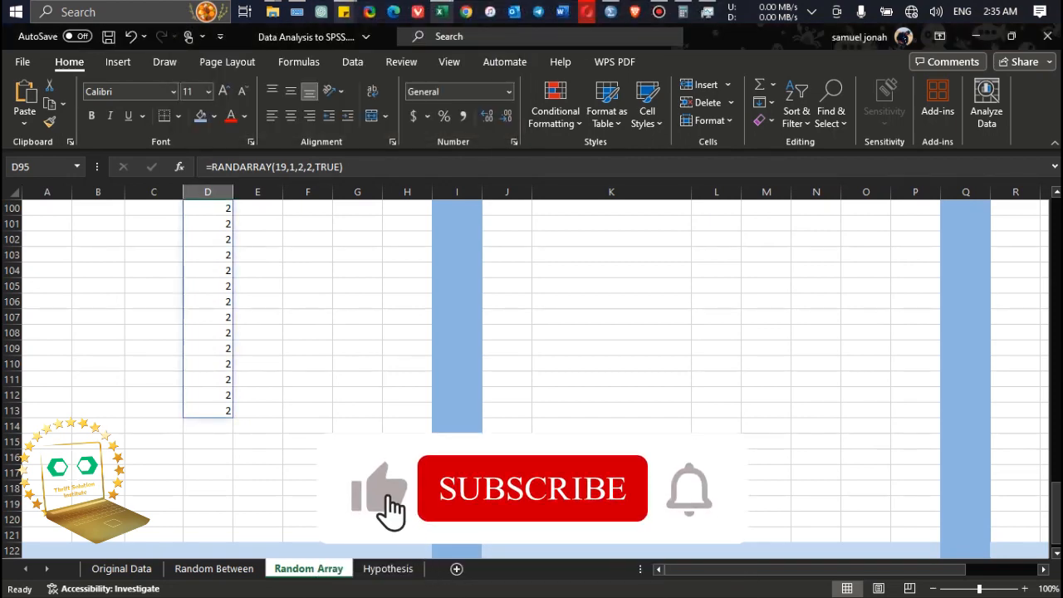
pyautogui.click(343, 12)
pyautogui.click(220, 93)
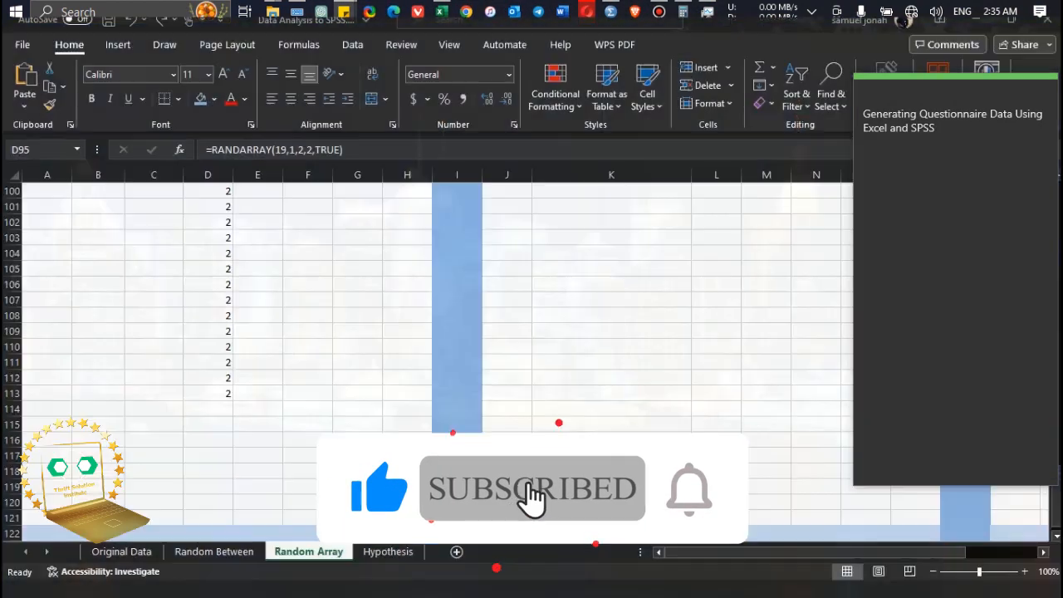
pyautogui.moveTo(343, 12)
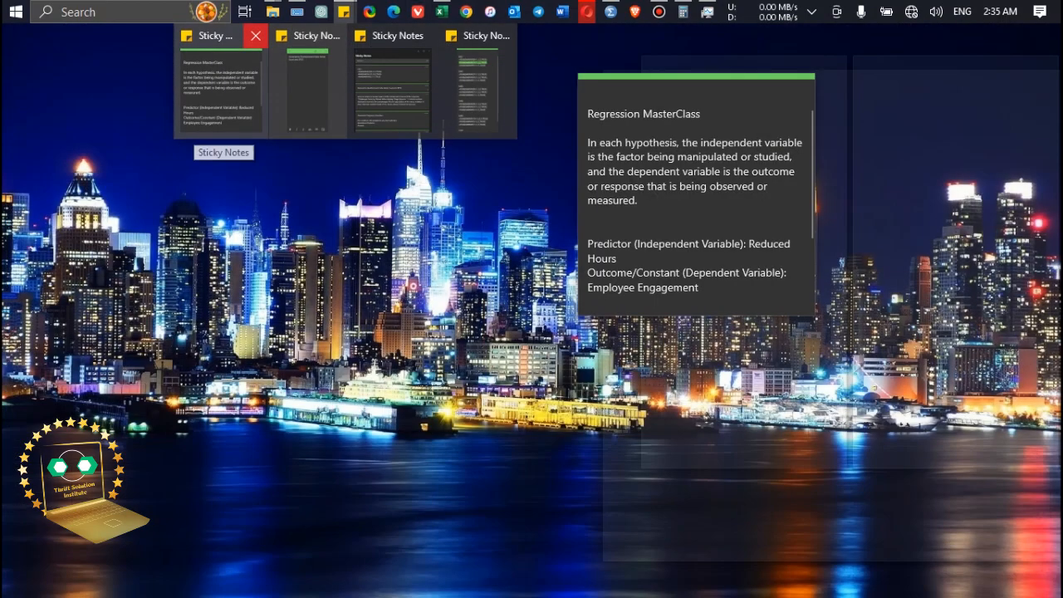
pyautogui.click(255, 36)
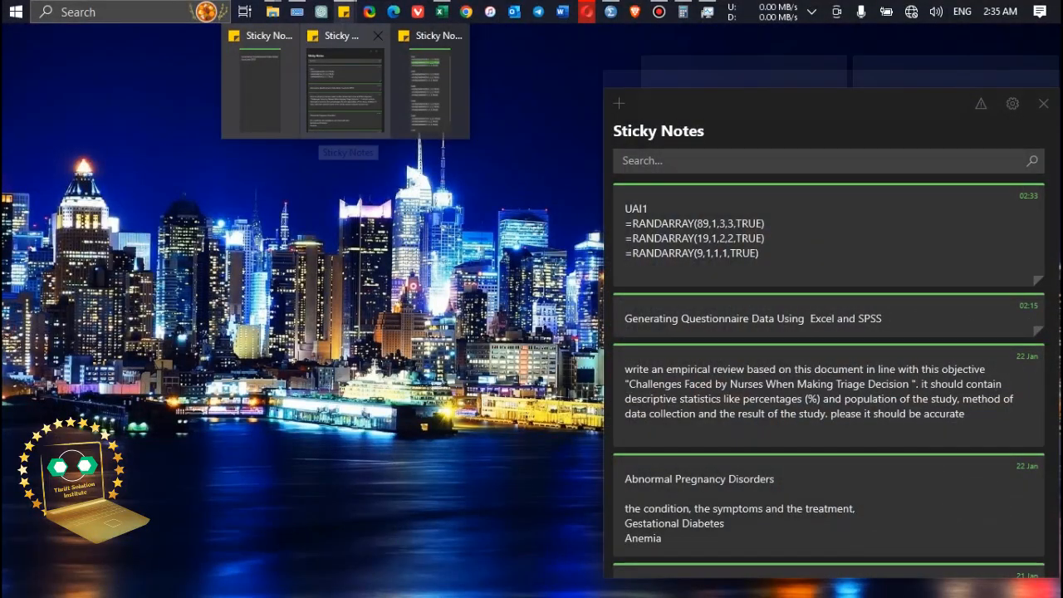
pyautogui.click(378, 35)
pyautogui.click(410, 36)
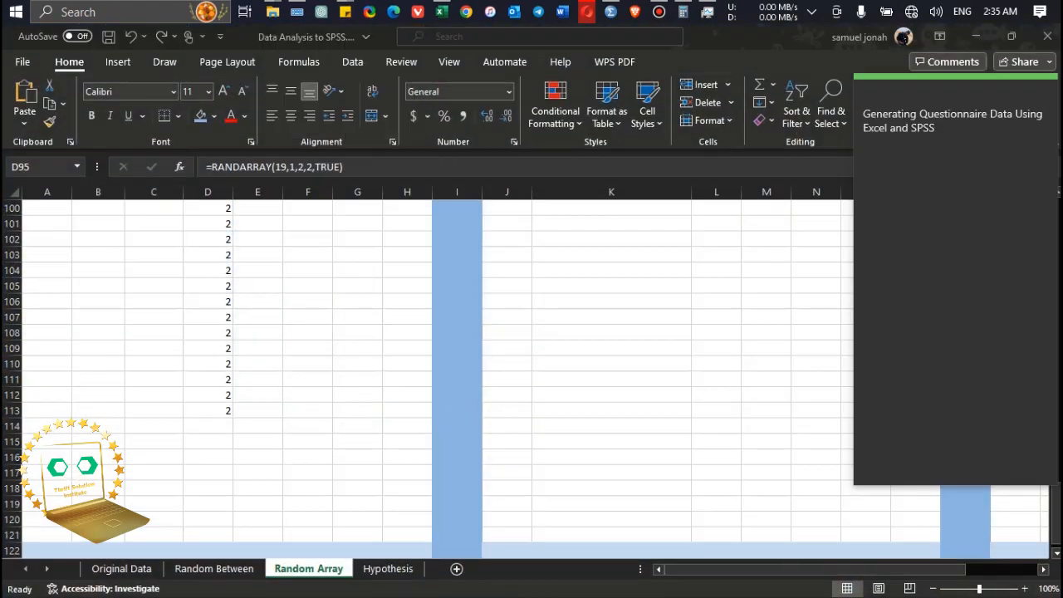
pyautogui.moveTo(344, 11)
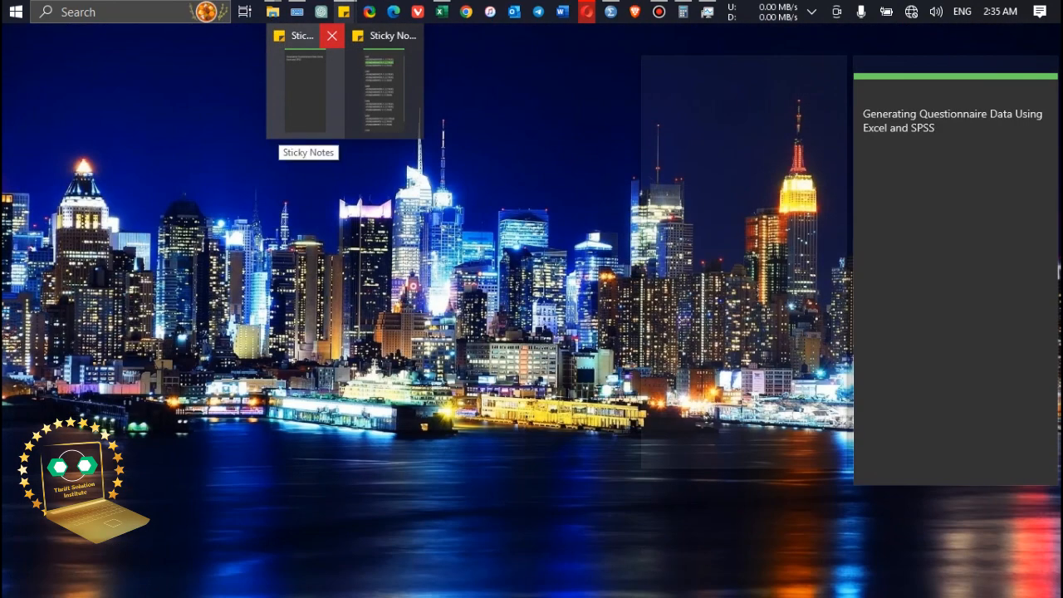
pyautogui.click(332, 36)
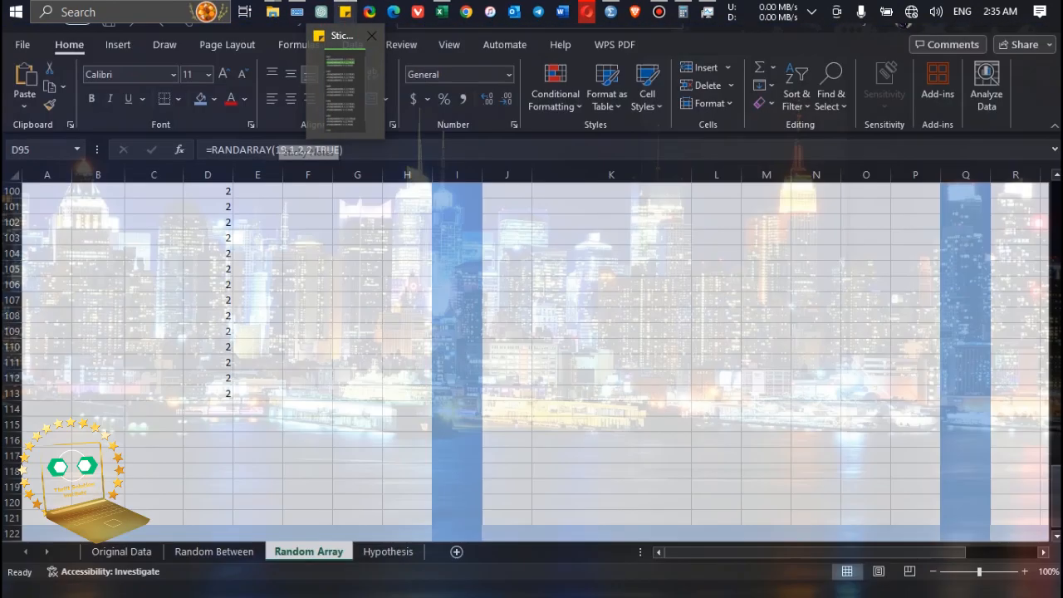
# Copy =RANDARRAY(9,1,1,1,TRUE) from the note's UAI1 group into D114 in Excel, directly below the Disgree codes.
pyautogui.click(340, 58)
pyautogui.moveTo(787, 157); pyautogui.dragTo(652, 157)
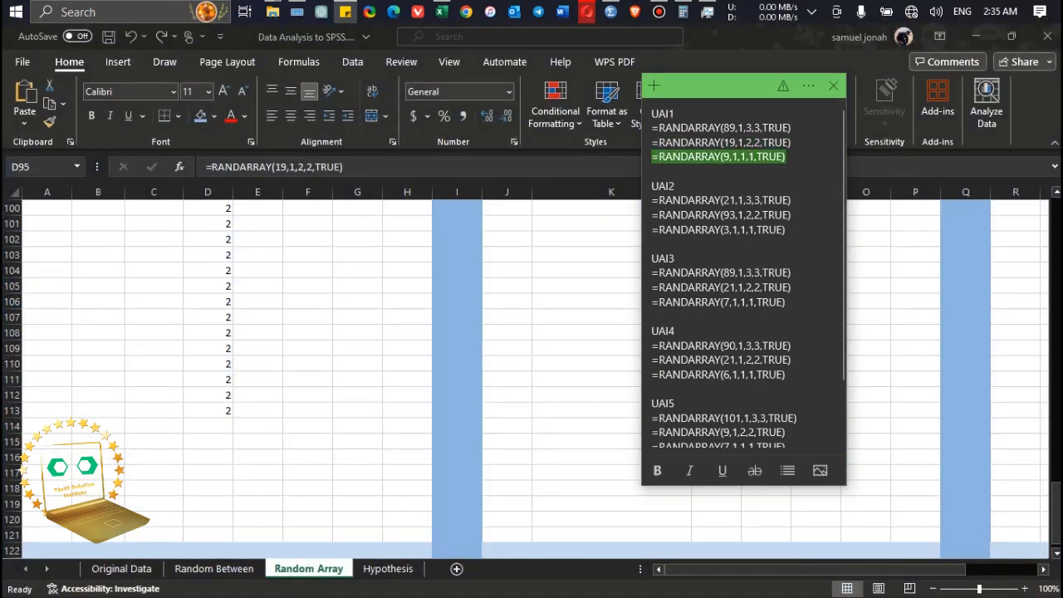
pyautogui.hotkey('ctrl', 'c')
pyautogui.click(208, 426)
pyautogui.hotkey('ctrl', 'v')
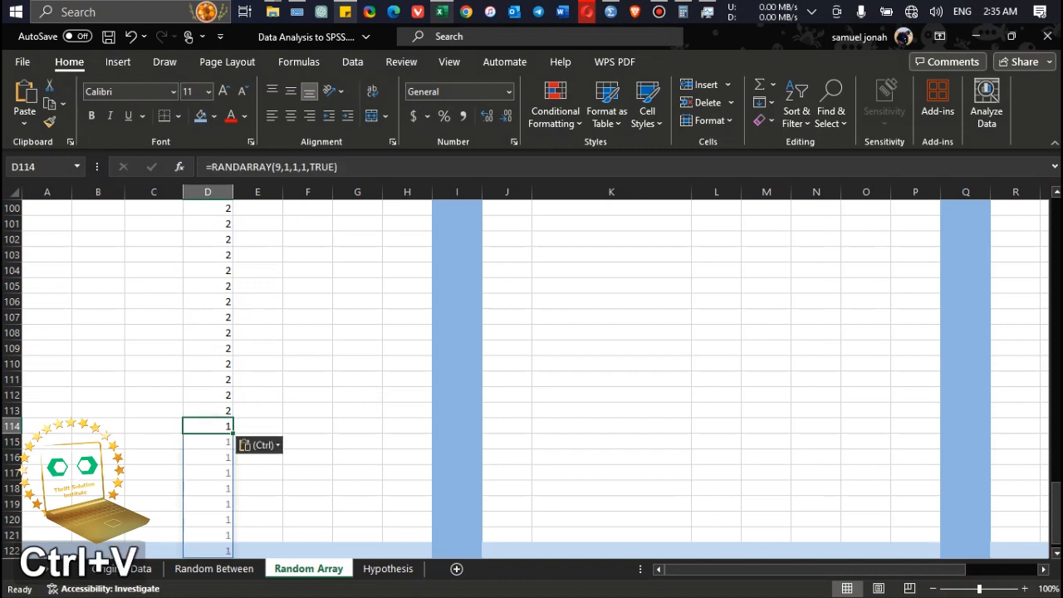
# Copy =RANDARRAY(21,1,3,3,TRUE) from the note's UAI2 group into E6, the first cell below the UAI2 heading in Excel.
pyautogui.scroll(20, 532, 374)
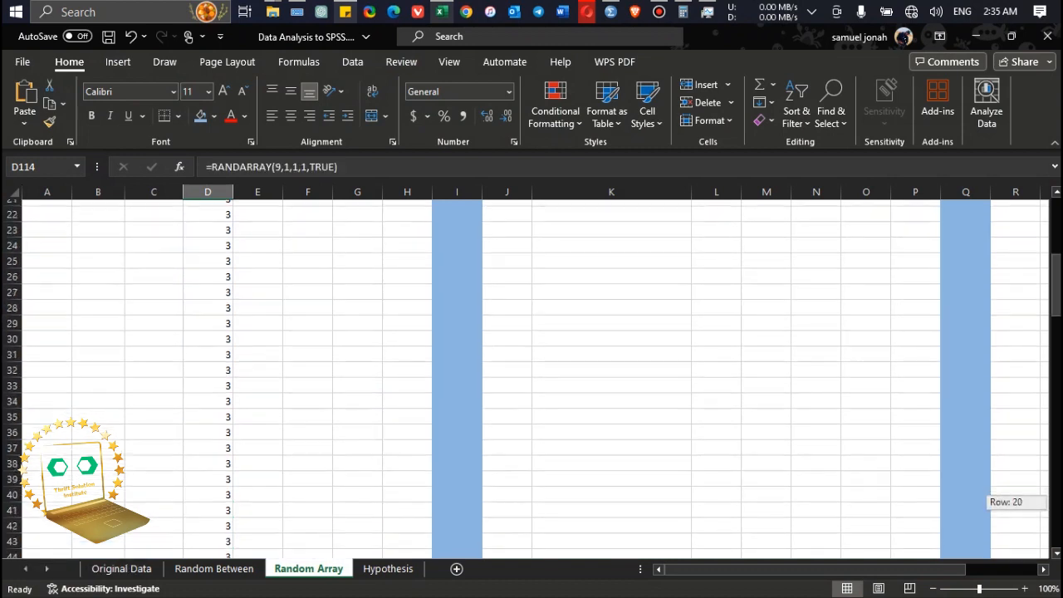
pyautogui.click(257, 286)
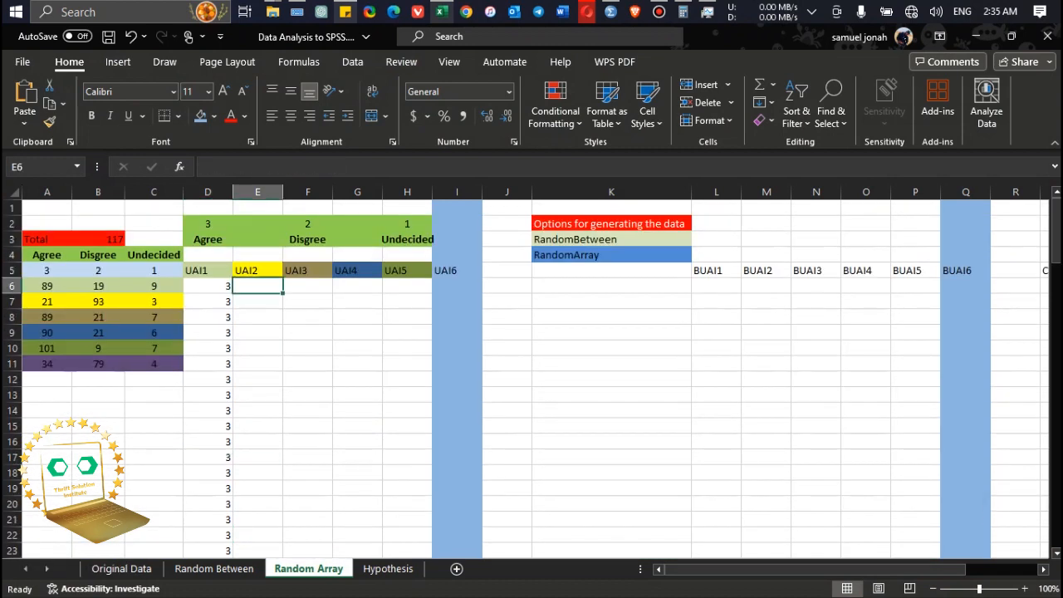
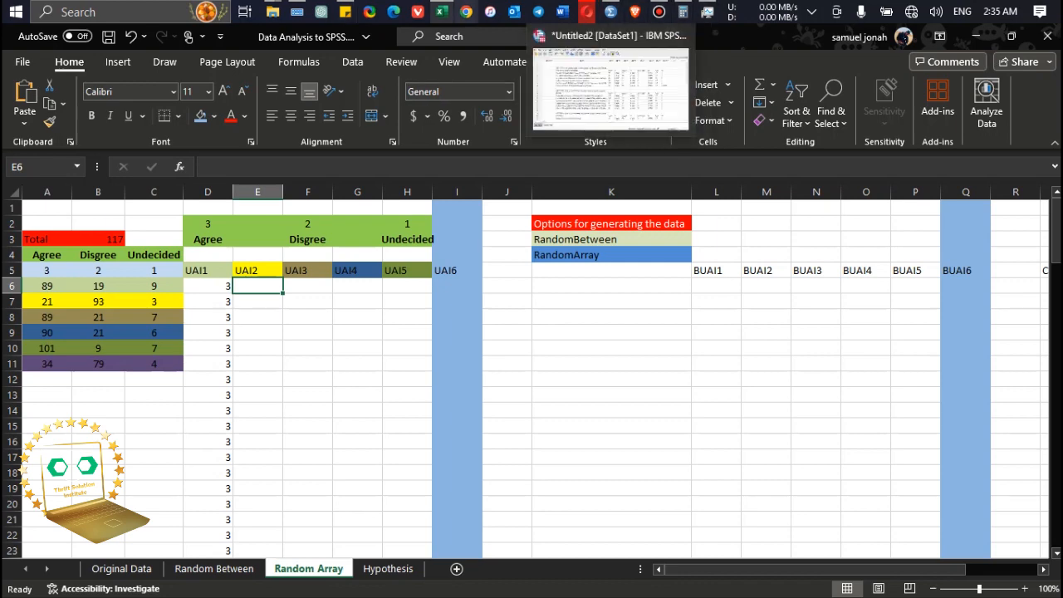
pyautogui.click(344, 11)
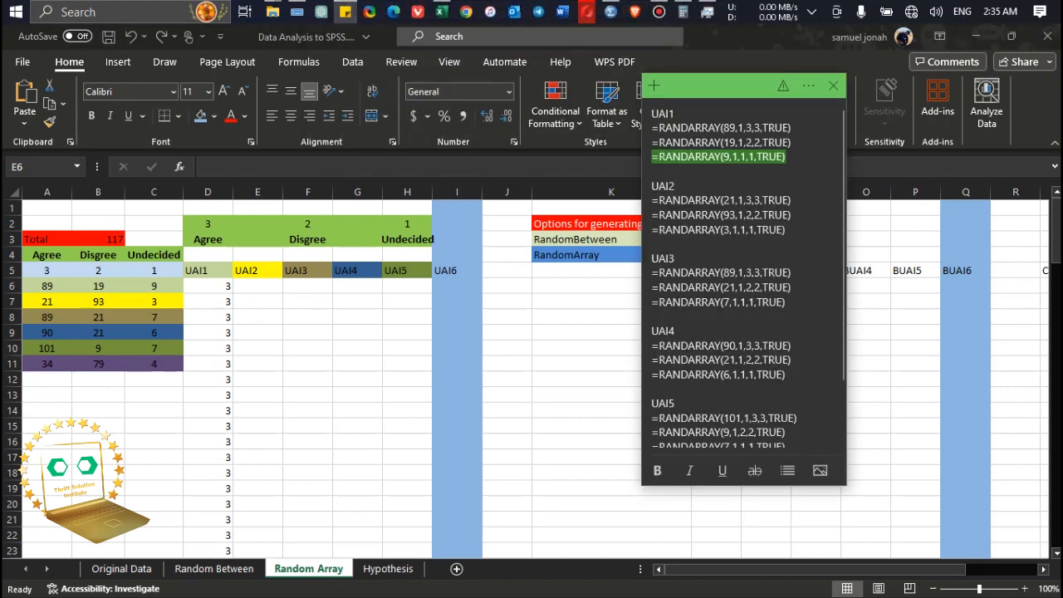
pyautogui.moveTo(702, 201); pyautogui.dragTo(652, 200)
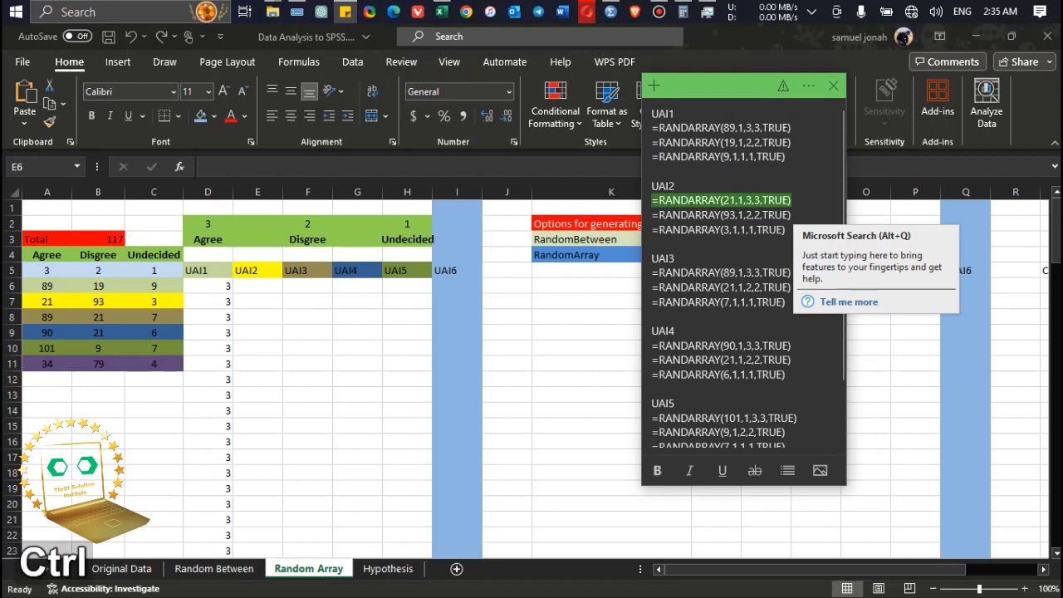
pyautogui.hotkey('ctrl', 'c')
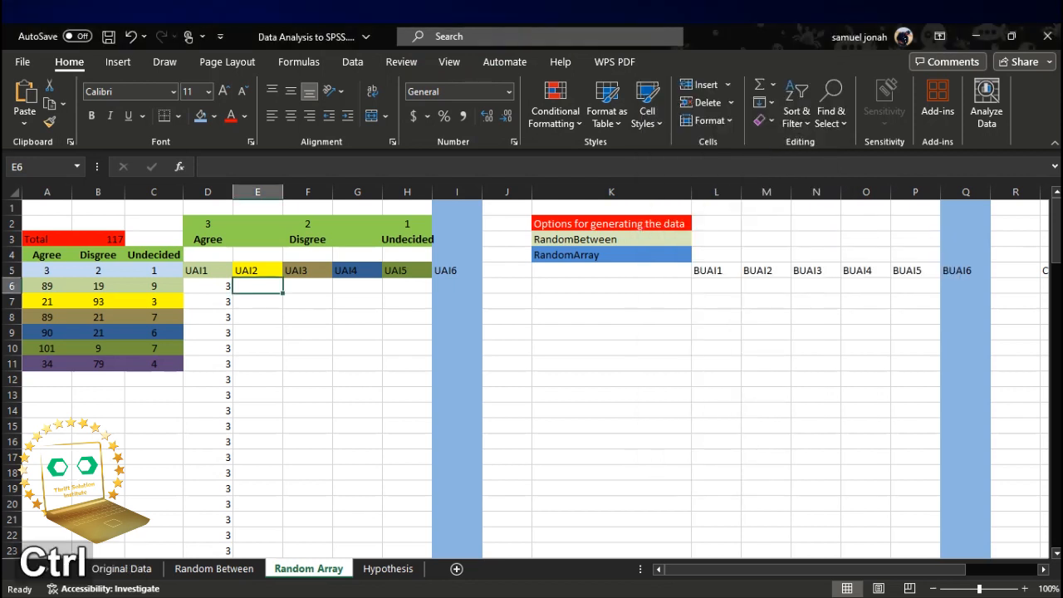
pyautogui.hotkey('ctrl', 'v')
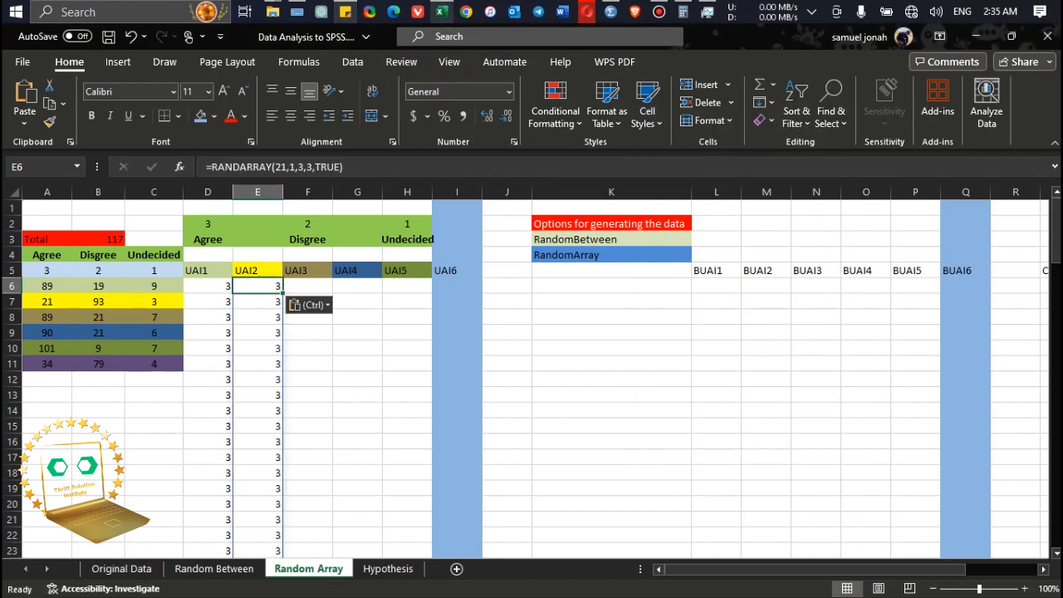
# Copy =RANDARRAY(93,1,2,2,TRUE) from the note's UAI2 group into E27 in Excel, directly below the generated Agree codes.
pyautogui.moveTo(1057, 244); pyautogui.dragTo(1056, 302)
pyautogui.moveTo(707, 12)
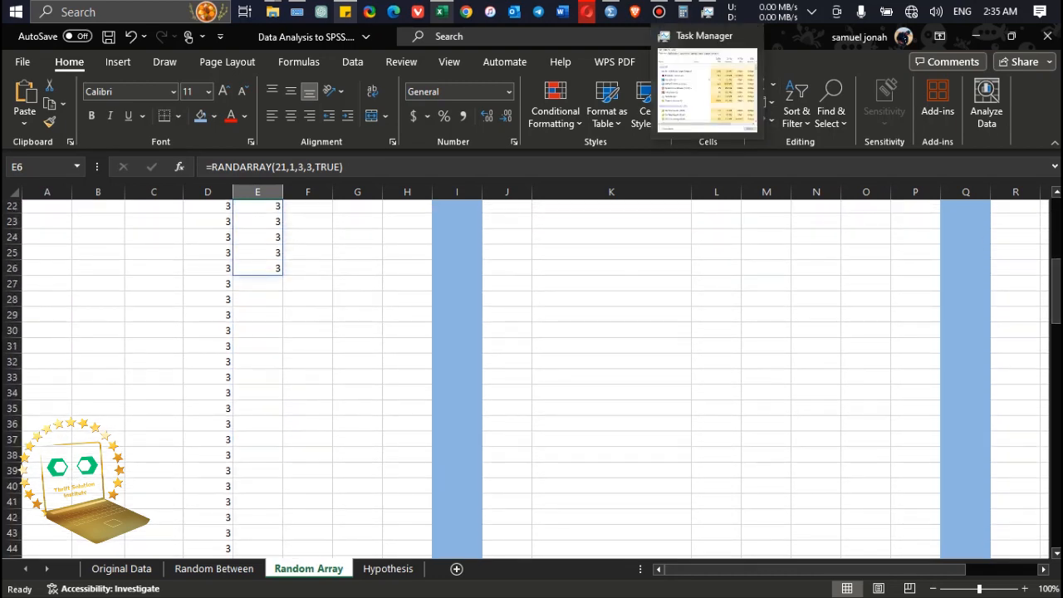
pyautogui.click(442, 12)
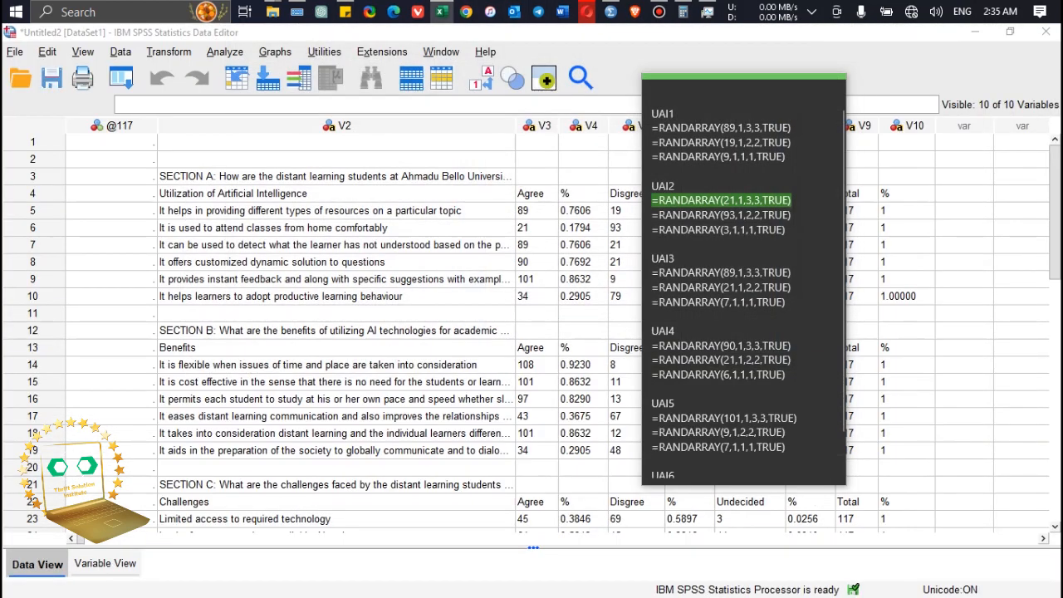
pyautogui.click(441, 12)
pyautogui.click(345, 12)
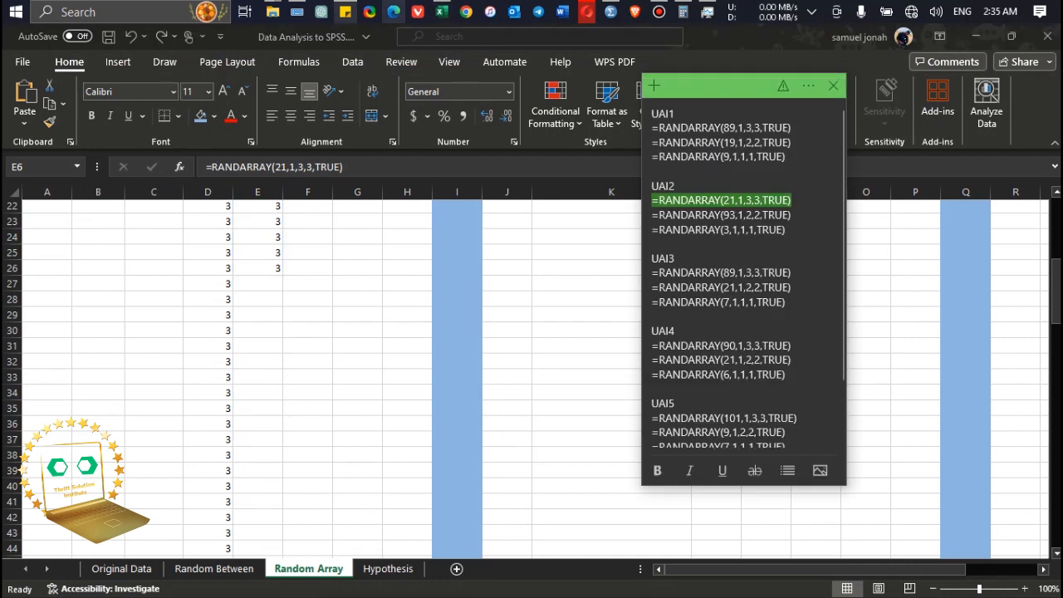
pyautogui.moveTo(792, 216); pyautogui.dragTo(651, 216)
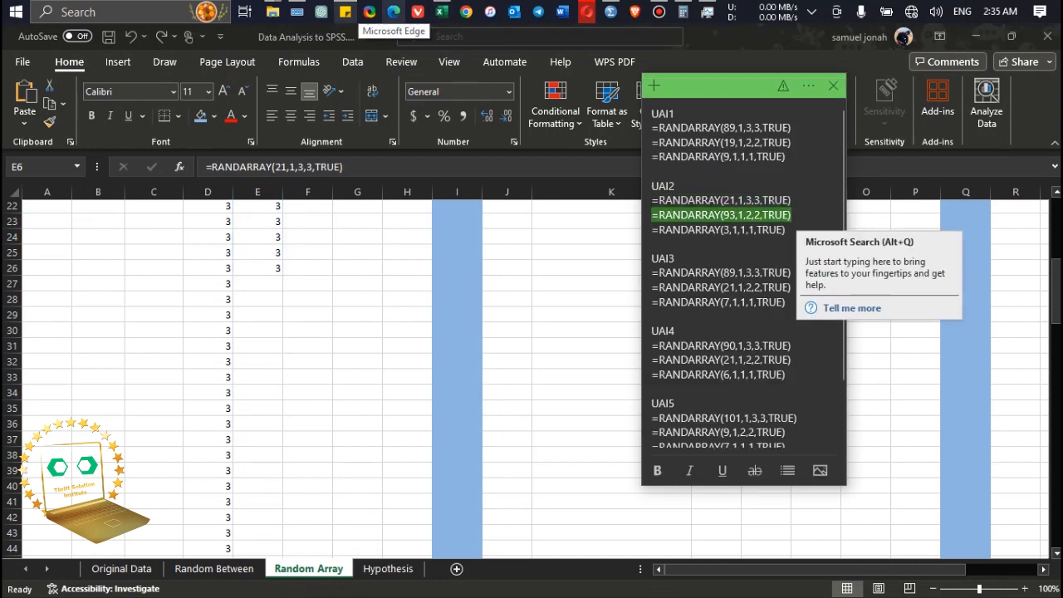
pyautogui.hotkey('ctrl', 'c')
pyautogui.click(441, 12)
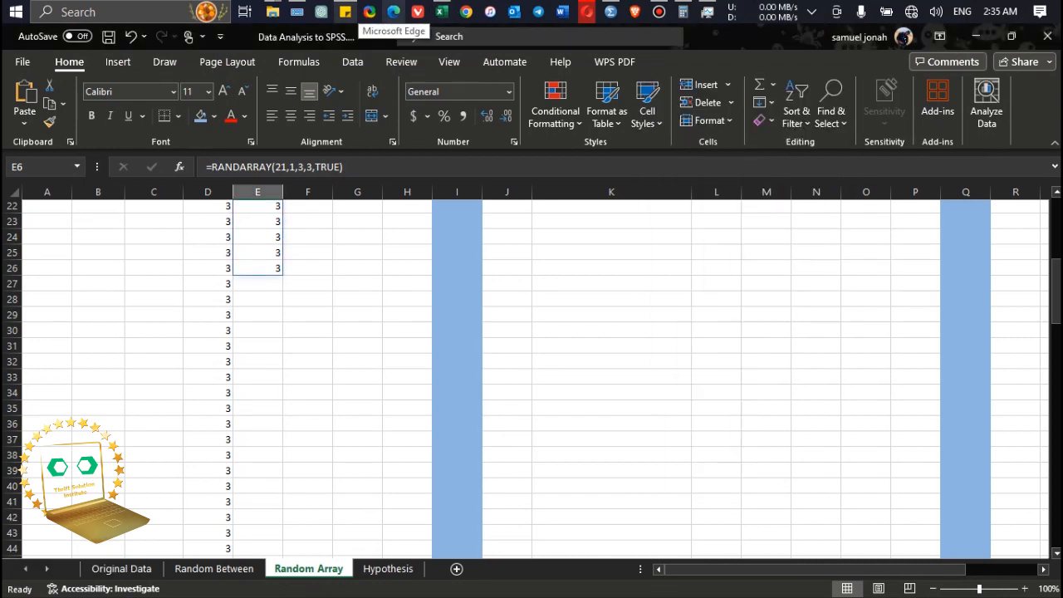
pyautogui.click(258, 284)
pyautogui.hotkey('ctrl', 'v')
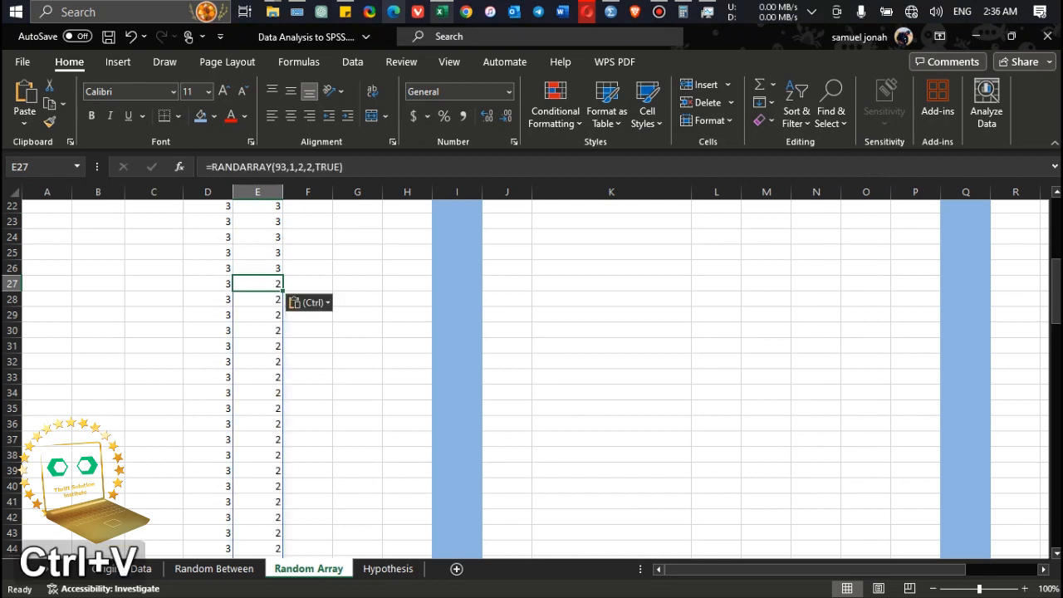
# Copy =RANDARRAY(3,1,1,1,TRUE) from the note's UAI2 group into E120 in Excel to complete the UAI2 column.
pyautogui.moveTo(1057, 299); pyautogui.dragTo(1057, 522)
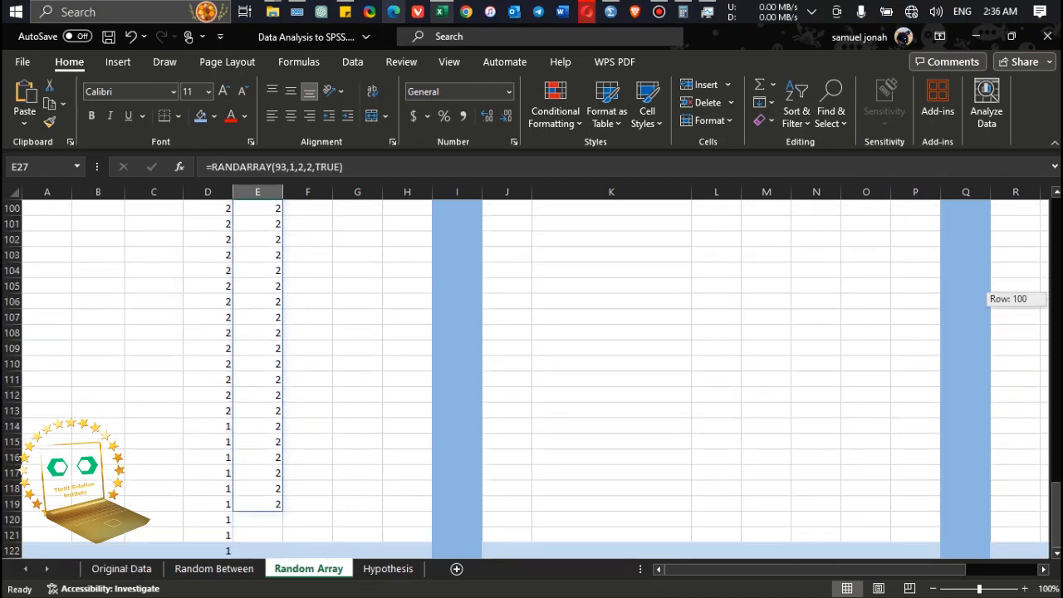
pyautogui.click(258, 519)
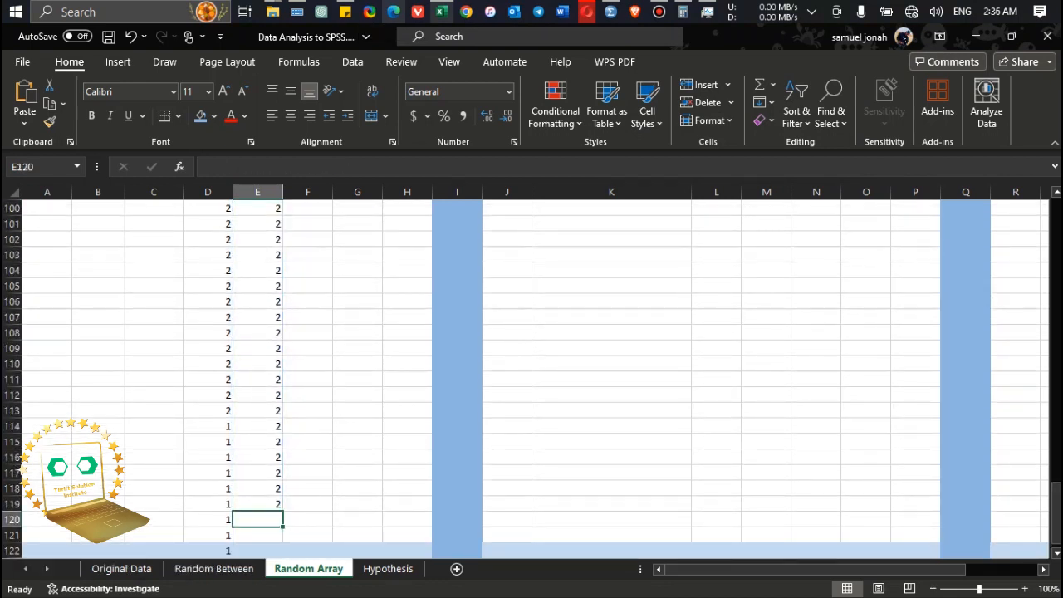
pyautogui.click(345, 11)
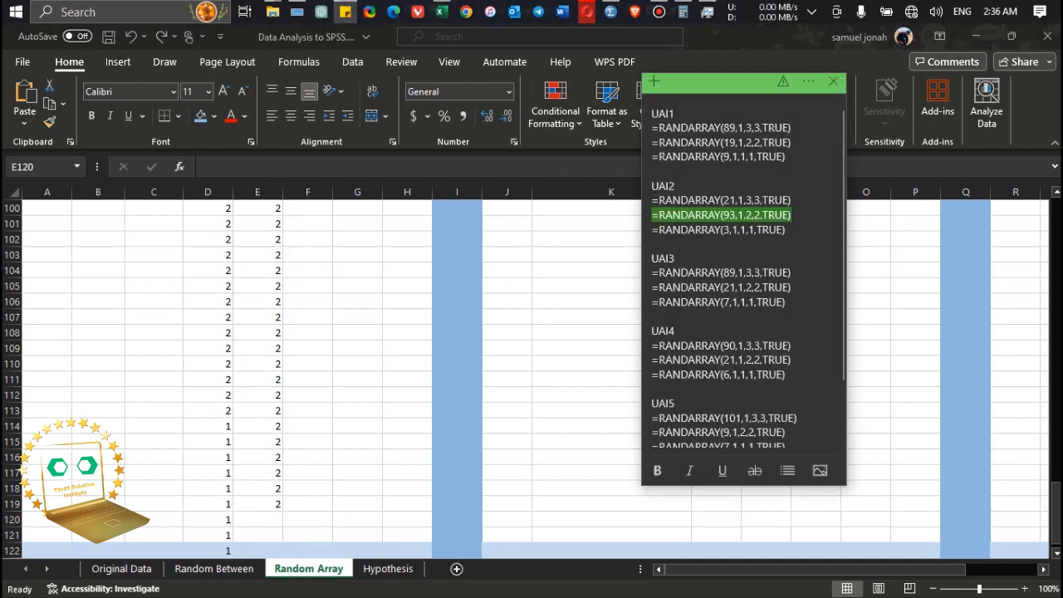
pyautogui.moveTo(785, 231); pyautogui.dragTo(652, 230)
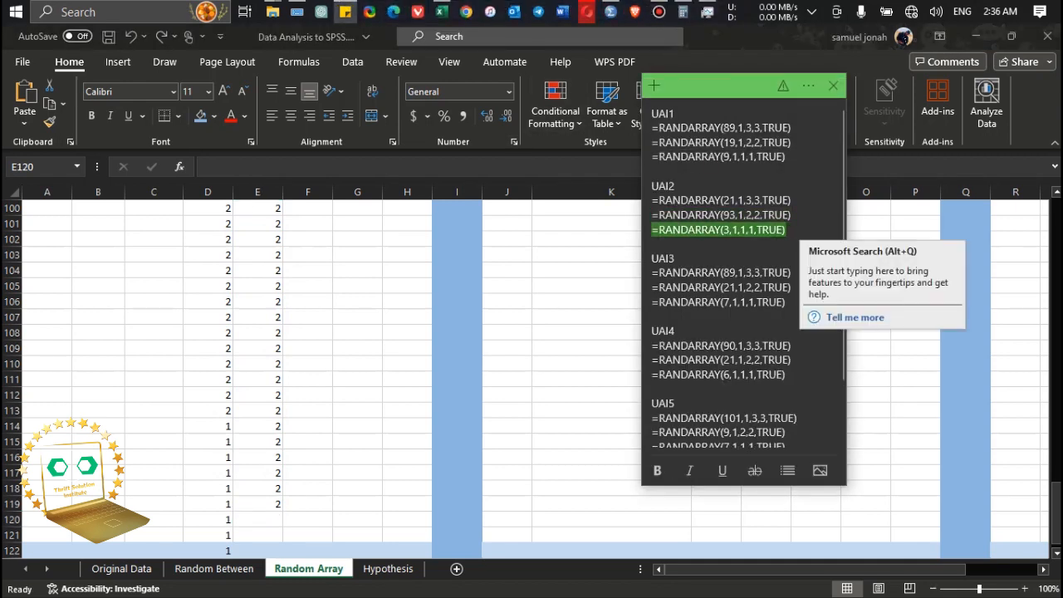
pyautogui.hotkey('ctrl', 'c')
pyautogui.hotkey('alt', 'Tab')
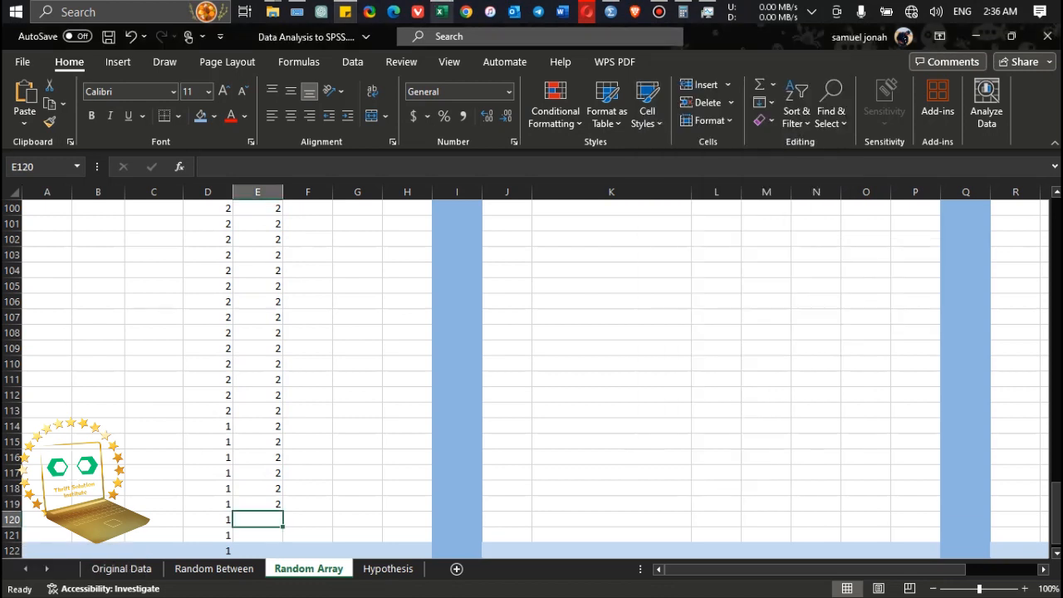
pyautogui.hotkey('ctrl', 'v')
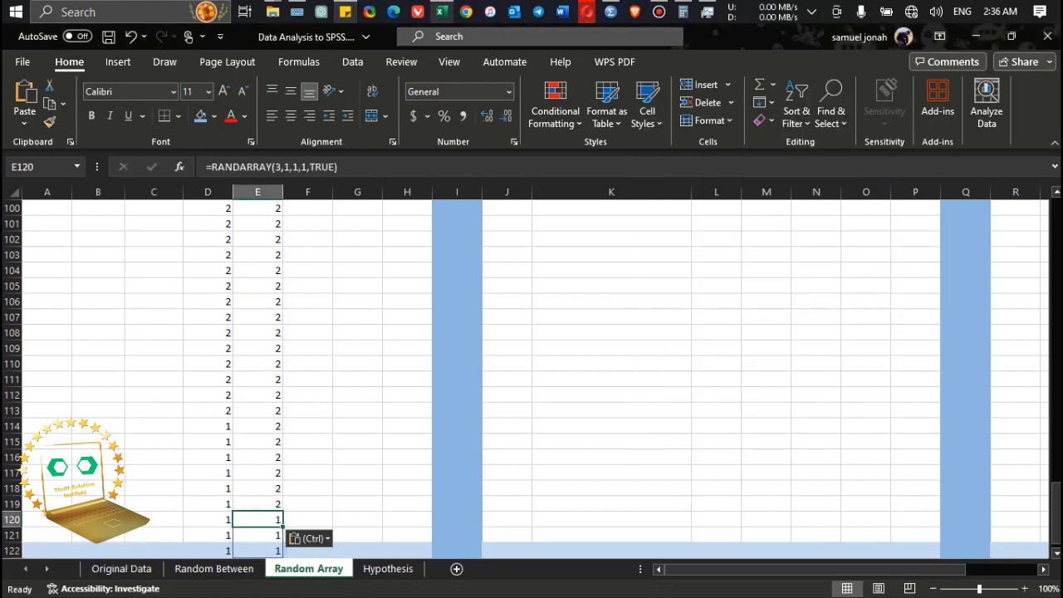
pyautogui.click(716, 534)
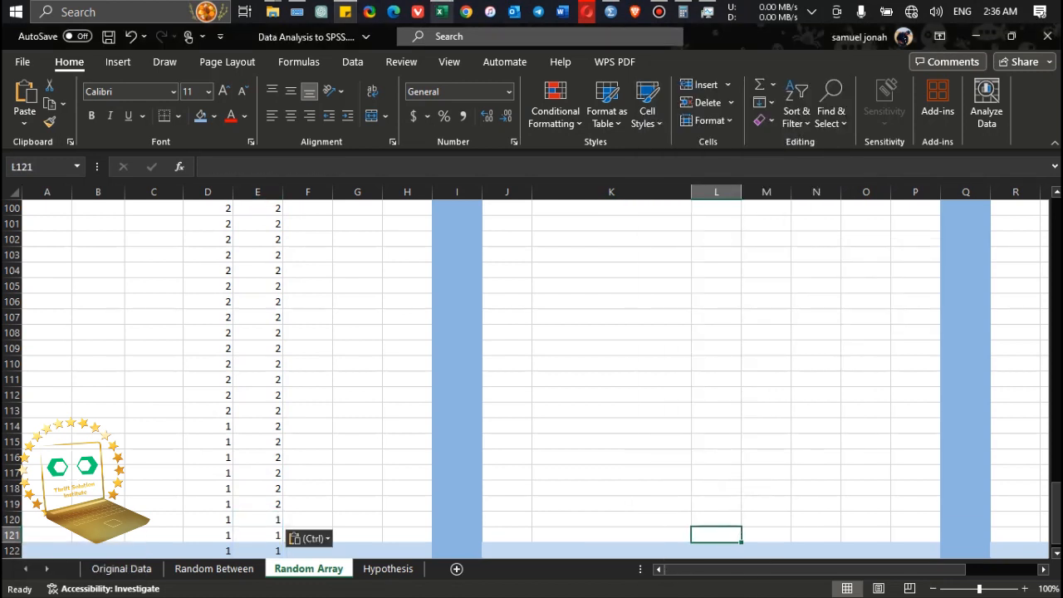
# Review the generated UAI1 and UAI2 columns and the remaining UAI3 to UAI6 formulas in the note.
pyautogui.moveTo(1056, 516); pyautogui.dragTo(1056, 258)
pyautogui.moveTo(208, 286); pyautogui.dragTo(280, 550)
pyautogui.click(345, 11)
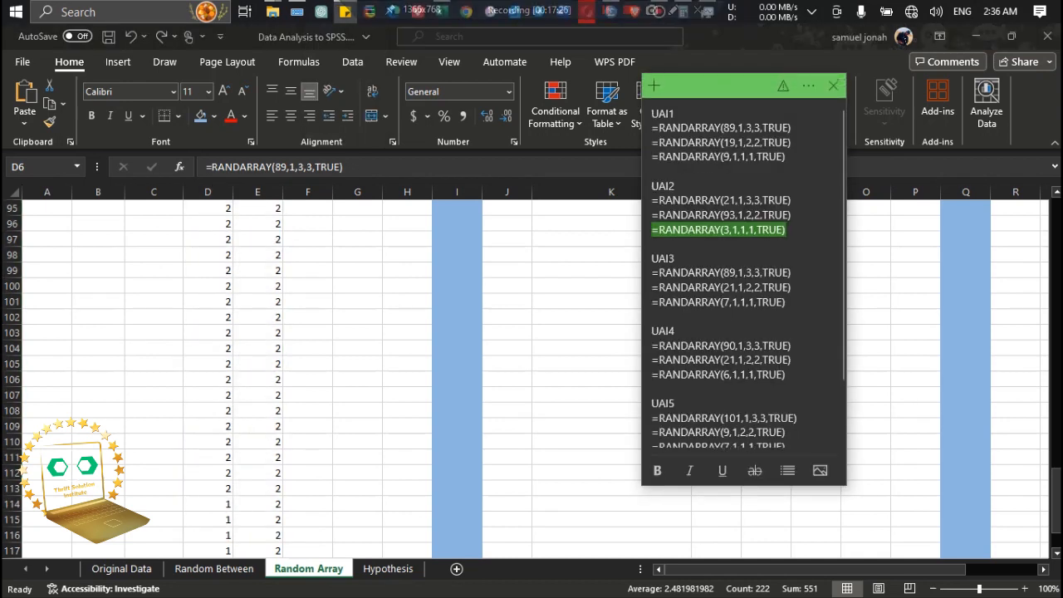
pyautogui.scroll(-1, 743, 274)
pyautogui.scroll(-1, 743, 274)
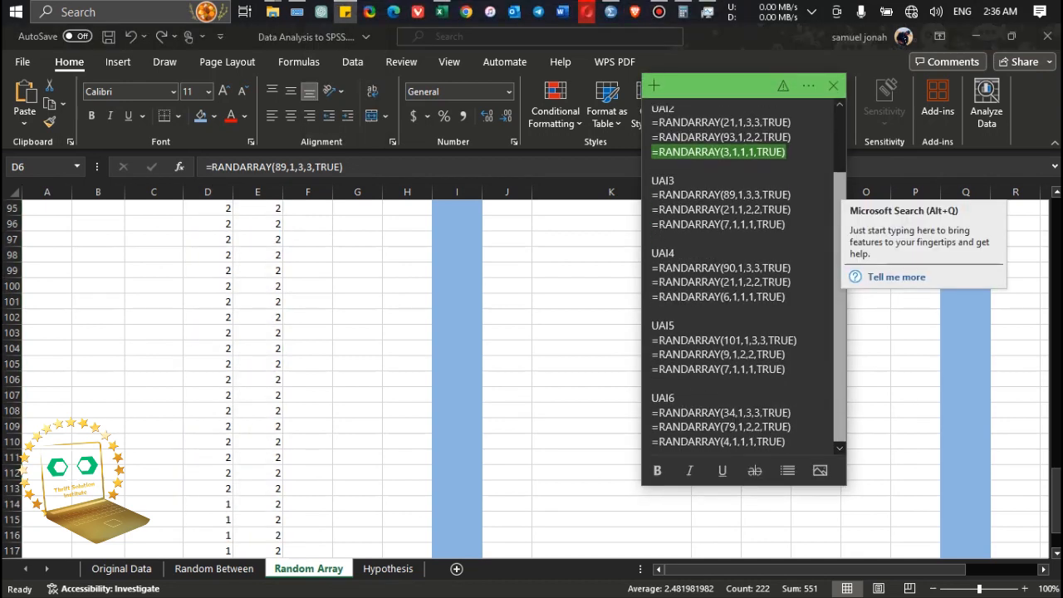
pyautogui.scroll(2, 743, 275)
pyautogui.click(345, 11)
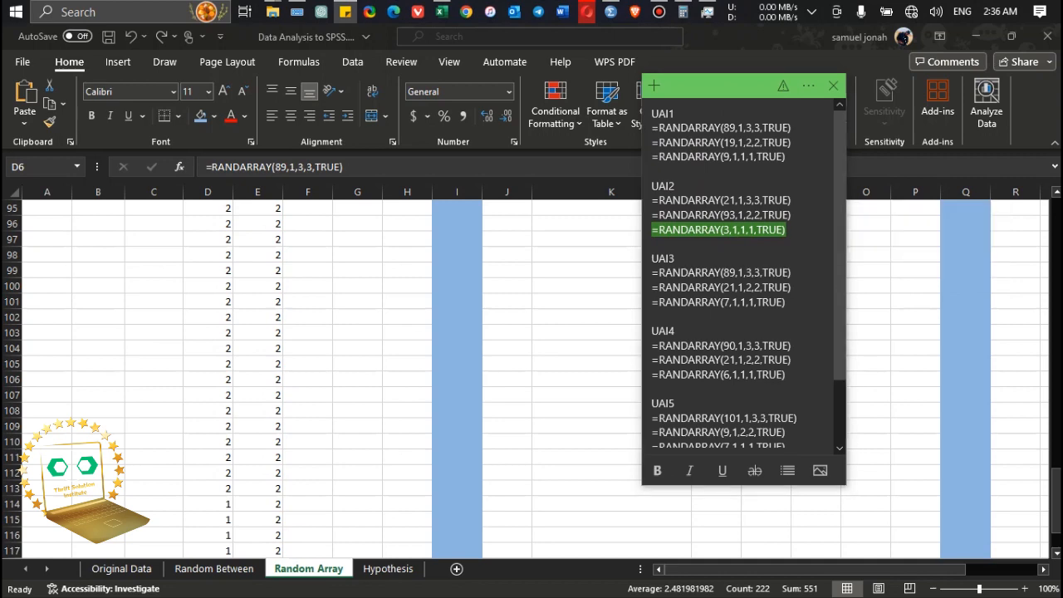
# Highlight the cells under the UAI1 to UAI6 headings and the BUAI1 to BUAI6 headings on the Random Array sheet.
pyautogui.moveTo(1056, 498); pyautogui.dragTo(1056, 226)
pyautogui.moveTo(199, 269); pyautogui.dragTo(478, 397)
pyautogui.moveTo(702, 270); pyautogui.dragTo(990, 354)
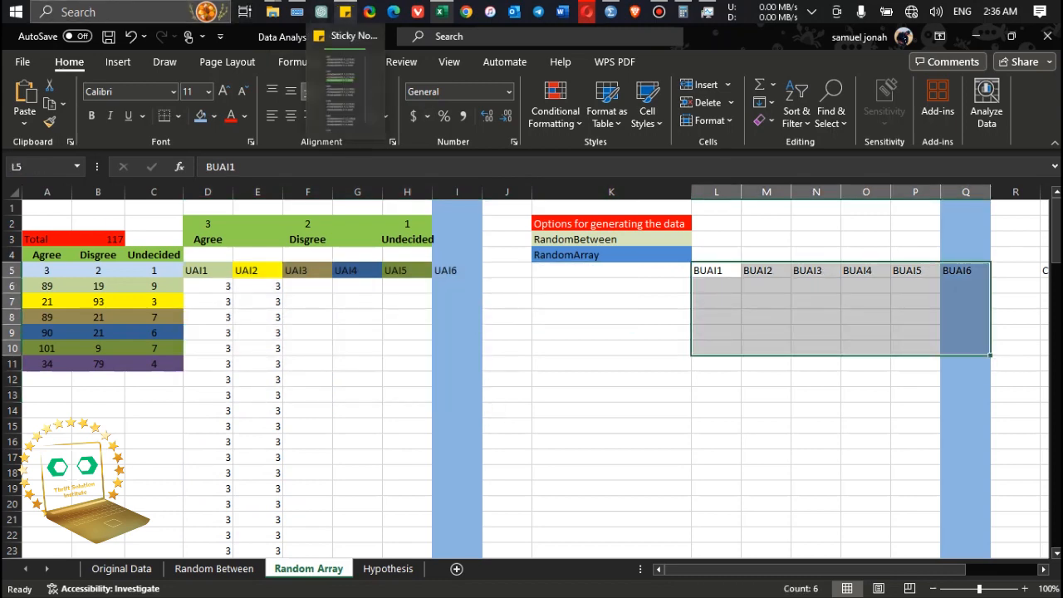
pyautogui.click(345, 11)
pyautogui.click(715, 272)
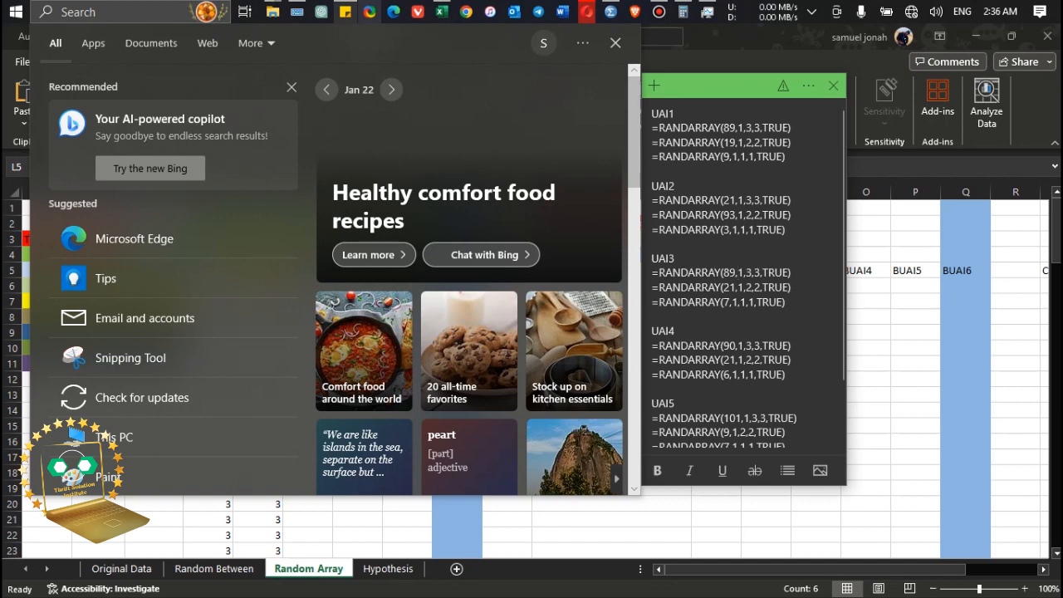
pyautogui.hotkey('alt', 'Tab')
pyautogui.press('super')
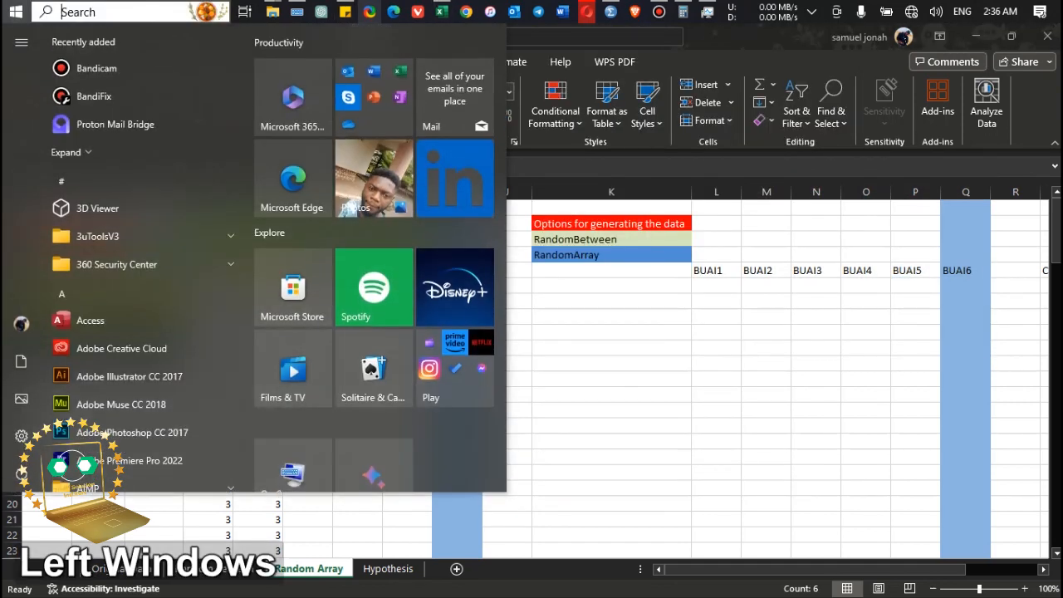
pyautogui.press('super')
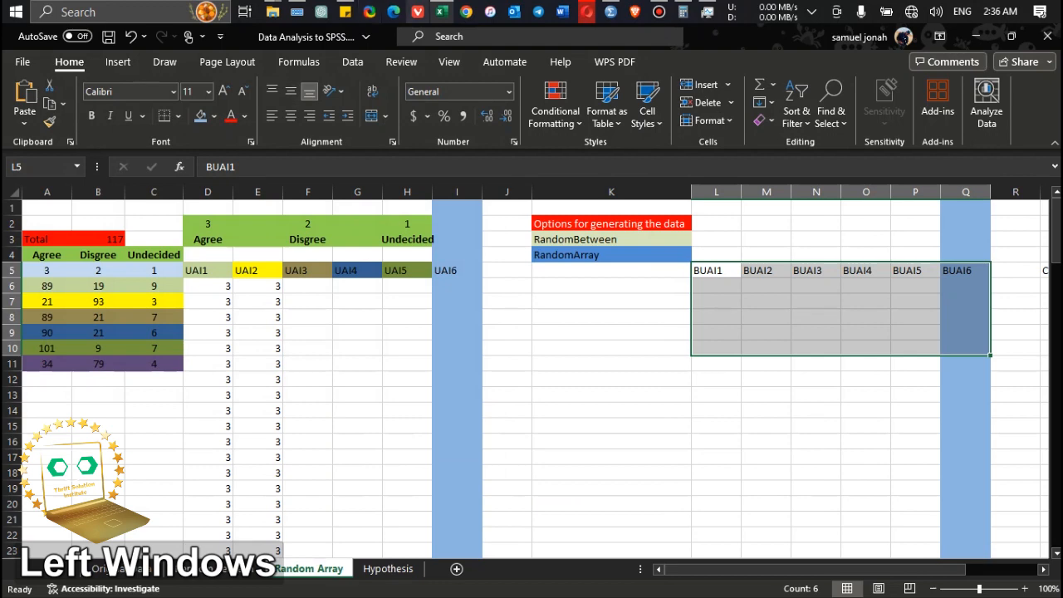
pyautogui.click(442, 12)
pyautogui.click(537, 348)
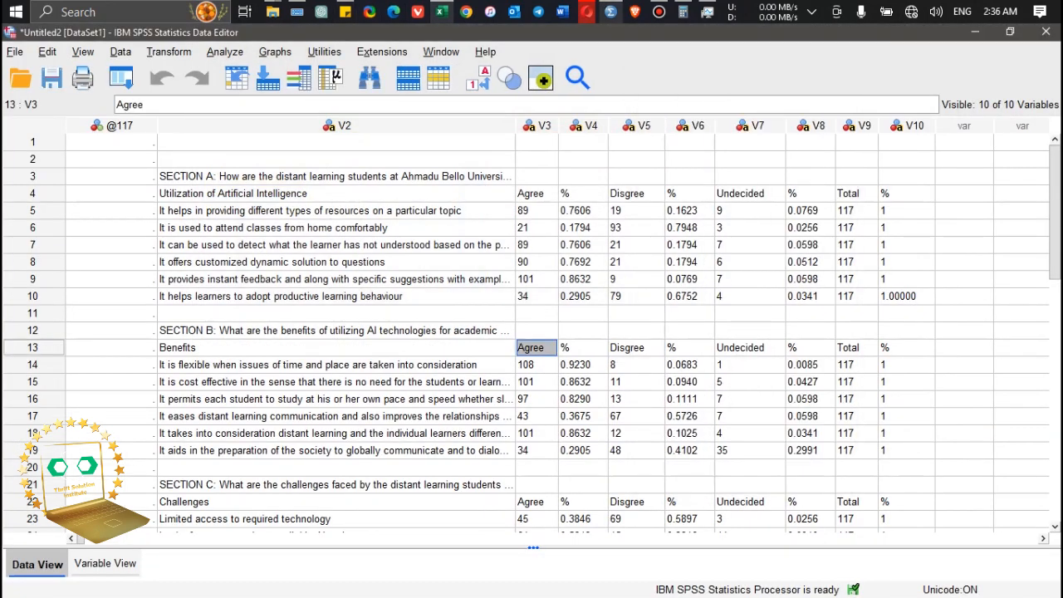
pyautogui.click(442, 12)
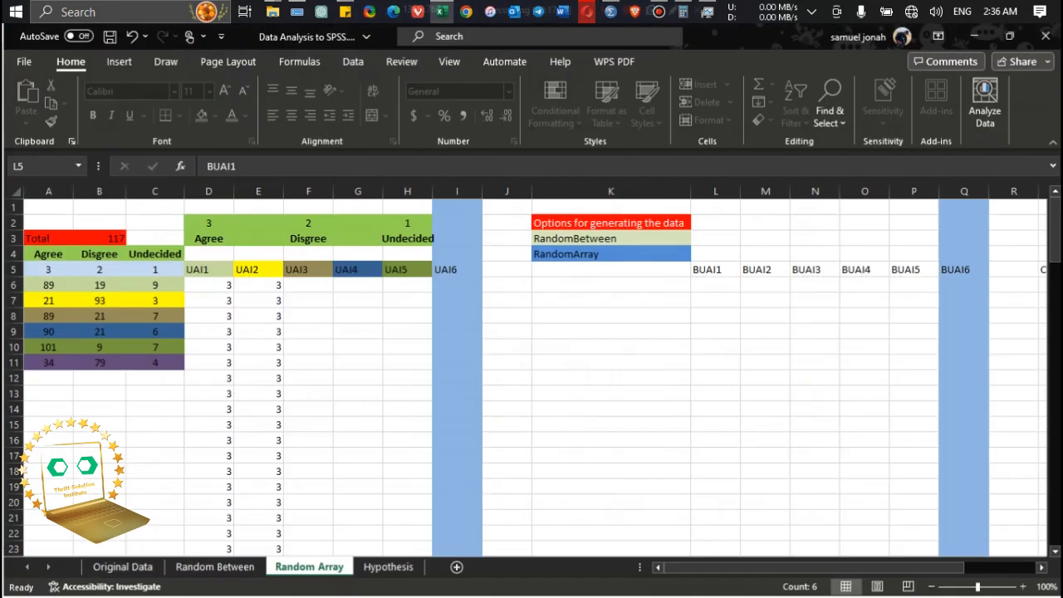
# On the Original Data sheet, select the Agree, Disgree and Undecided counts of the six Section B benefit items, rows 16 to 21.
pyautogui.click(121, 568)
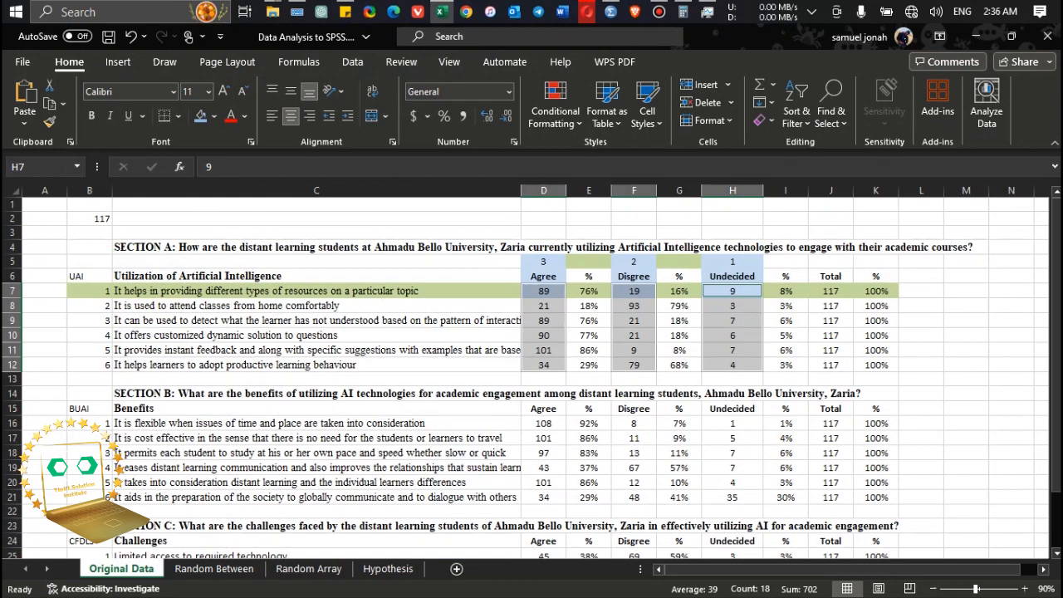
pyautogui.moveTo(543, 423); pyautogui.dragTo(543, 497)
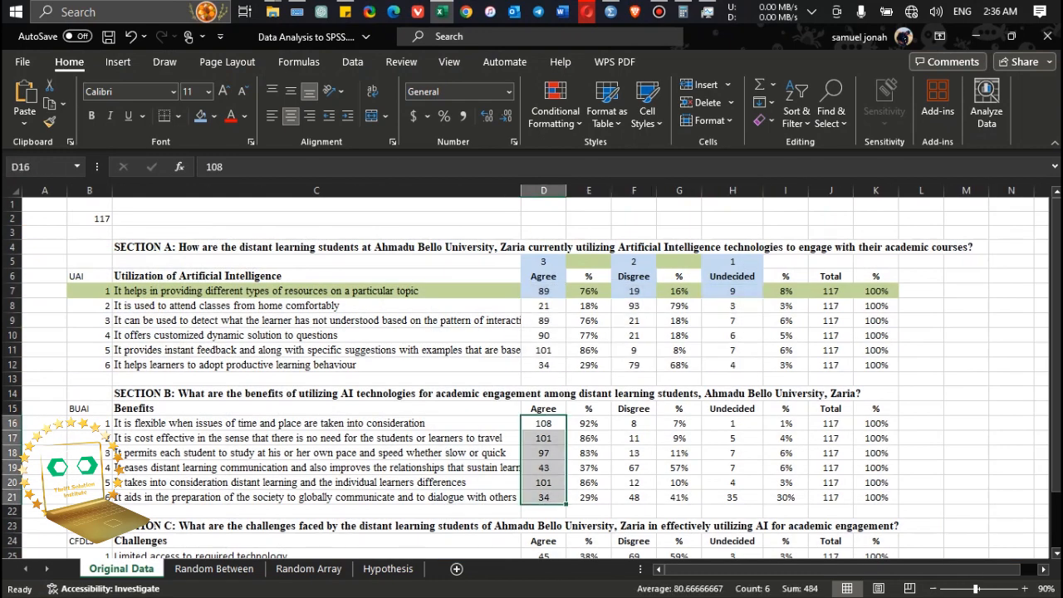
pyautogui.moveTo(634, 423); pyautogui.dragTo(634, 496)
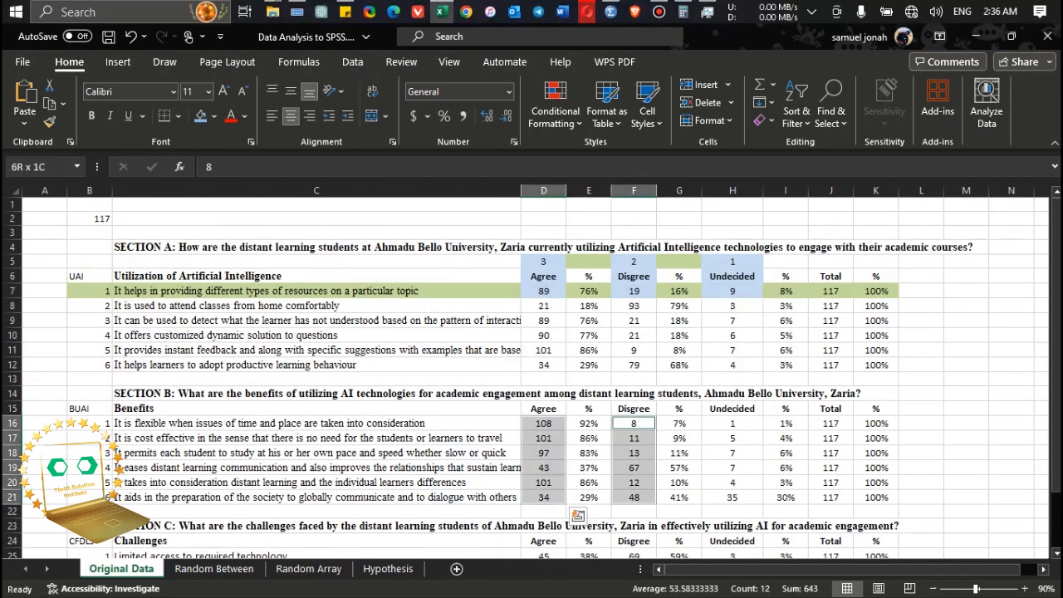
pyautogui.keyDown('ctrl'); pyautogui.click(732, 423); pyautogui.keyUp('ctrl')
pyautogui.moveTo(732, 423); pyautogui.dragTo(731, 496)
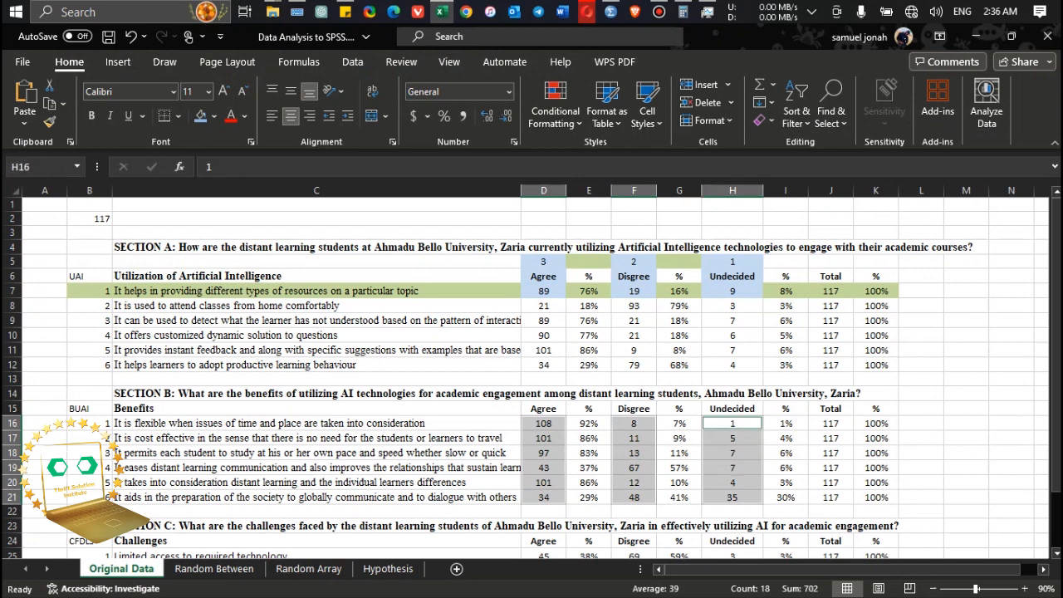
# Copy the selected Section B Agree, Disgree and Undecided counts to the Random Array sheet, starting at A14.
pyautogui.hotkey('ctrl', 'c')
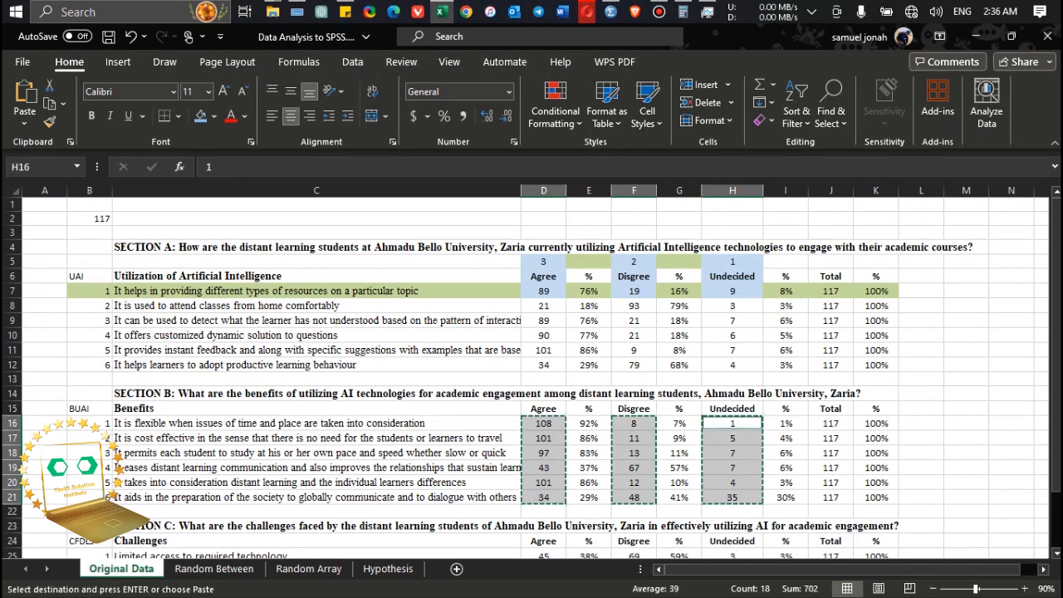
pyautogui.click(611, 12)
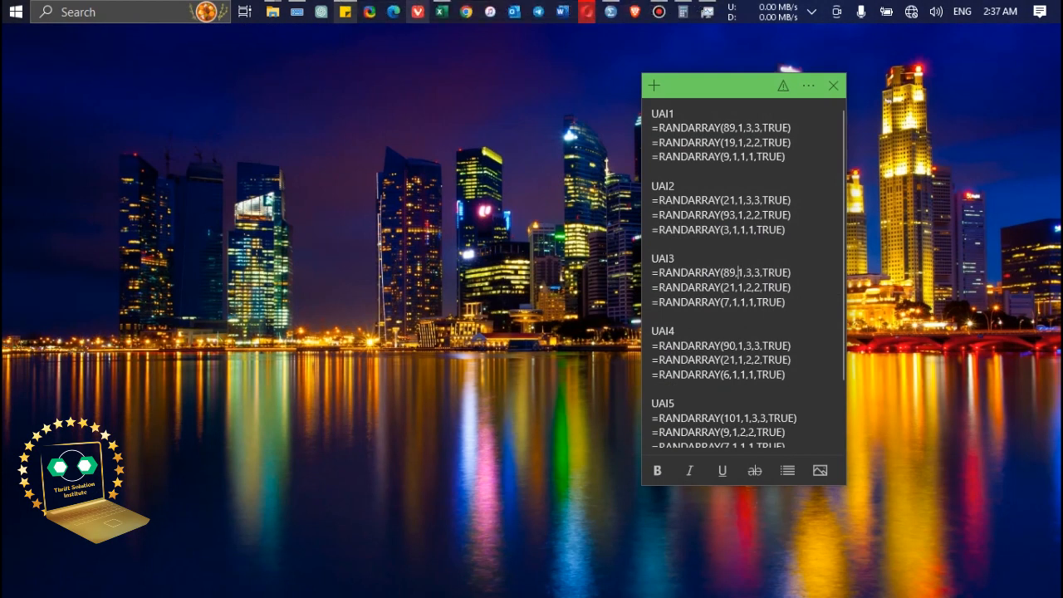
pyautogui.click(442, 11)
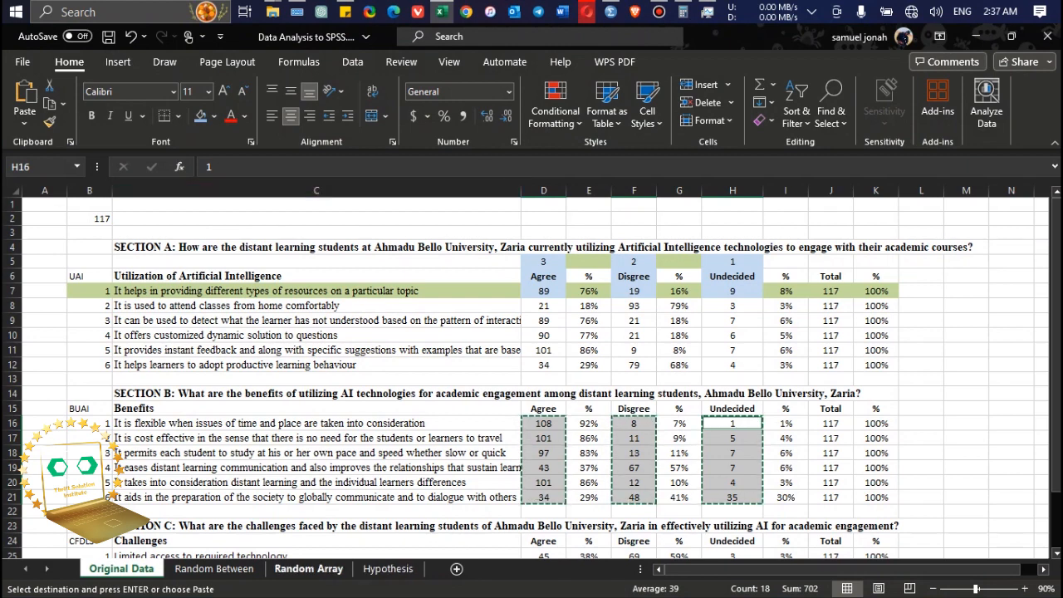
pyautogui.click(309, 568)
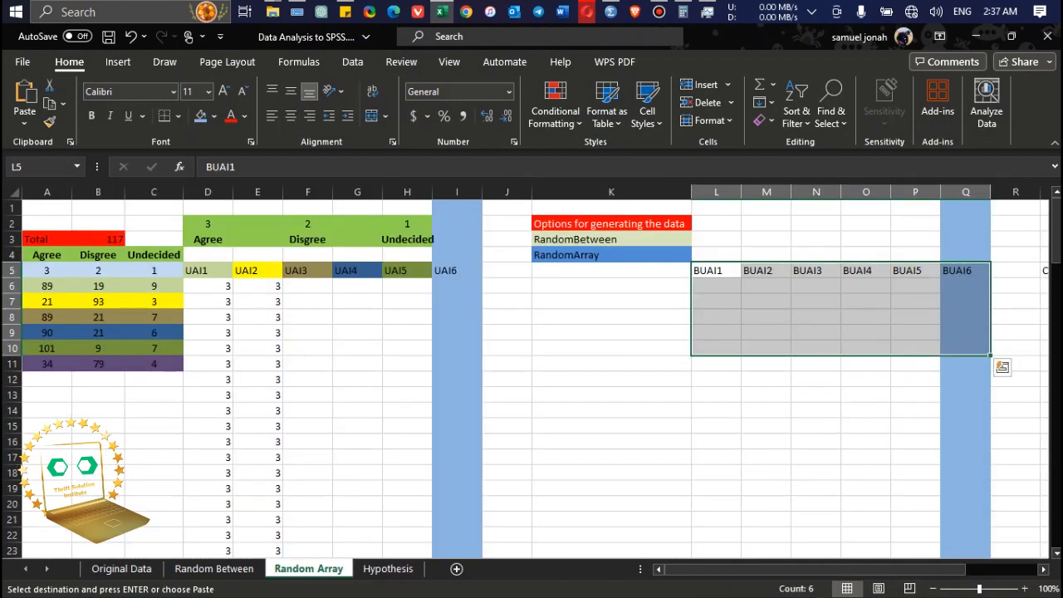
pyautogui.click(46, 410)
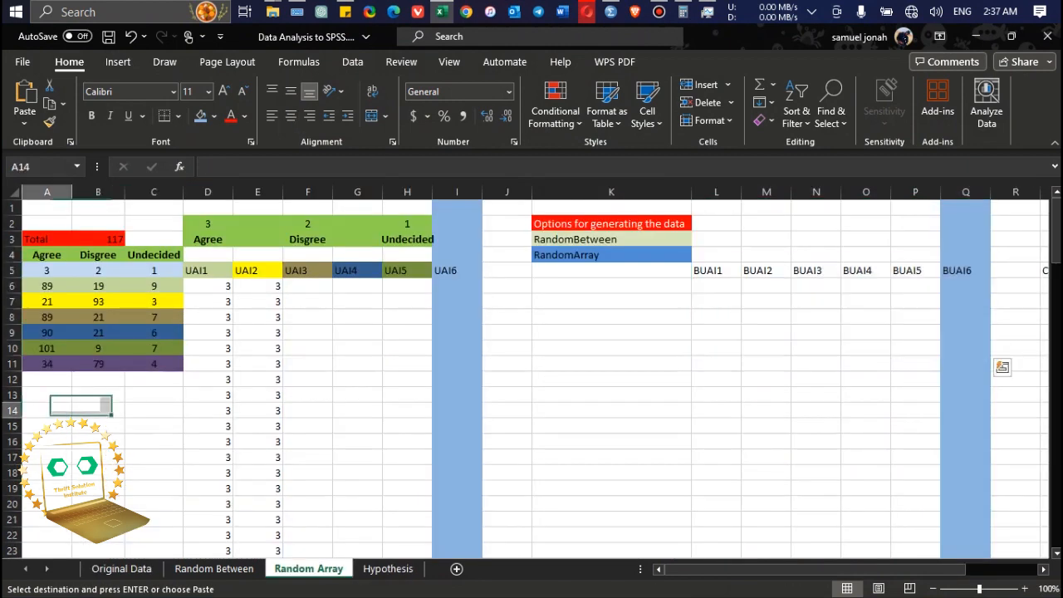
pyautogui.hotkey('ctrl', 'v')
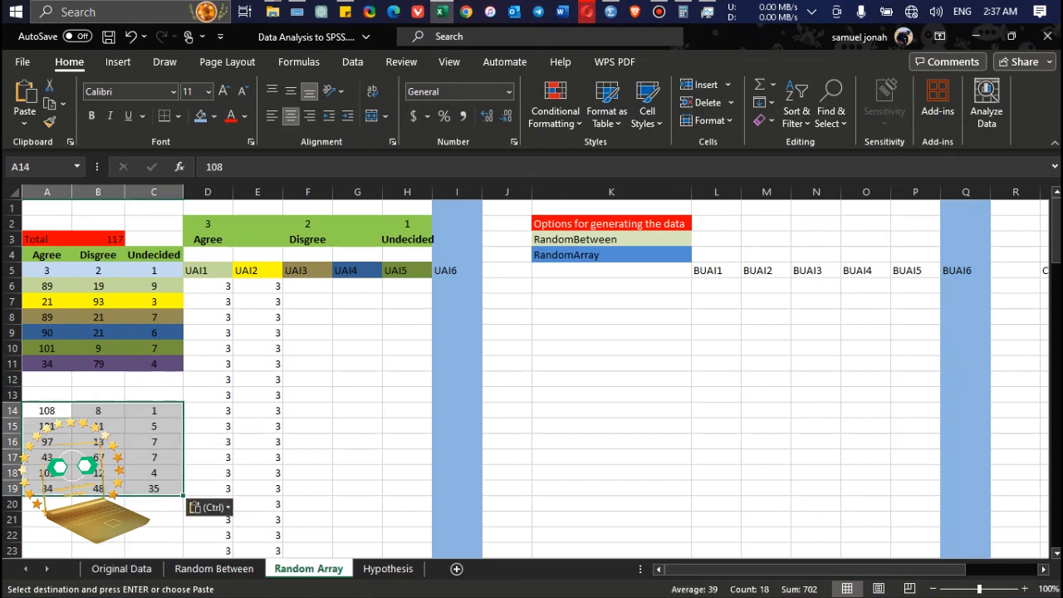
# Copy the Agree, Disgree and Undecided headings with their codes 3, 2 and 1 from A4:C5.
pyautogui.moveTo(47, 254); pyautogui.dragTo(154, 270)
pyautogui.hotkey('ctrl', 'c')
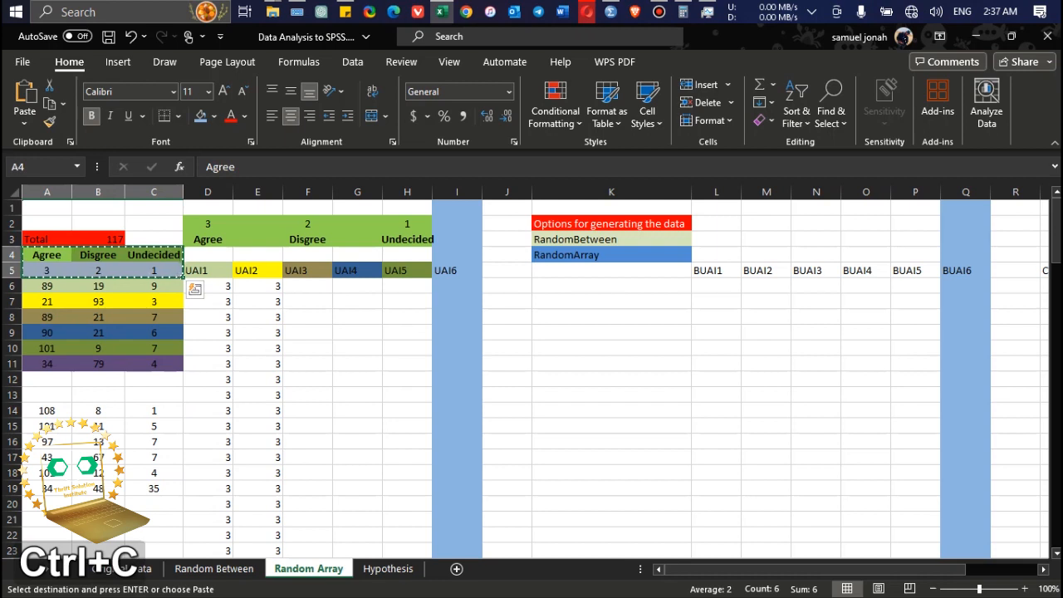
pyautogui.click(47, 396)
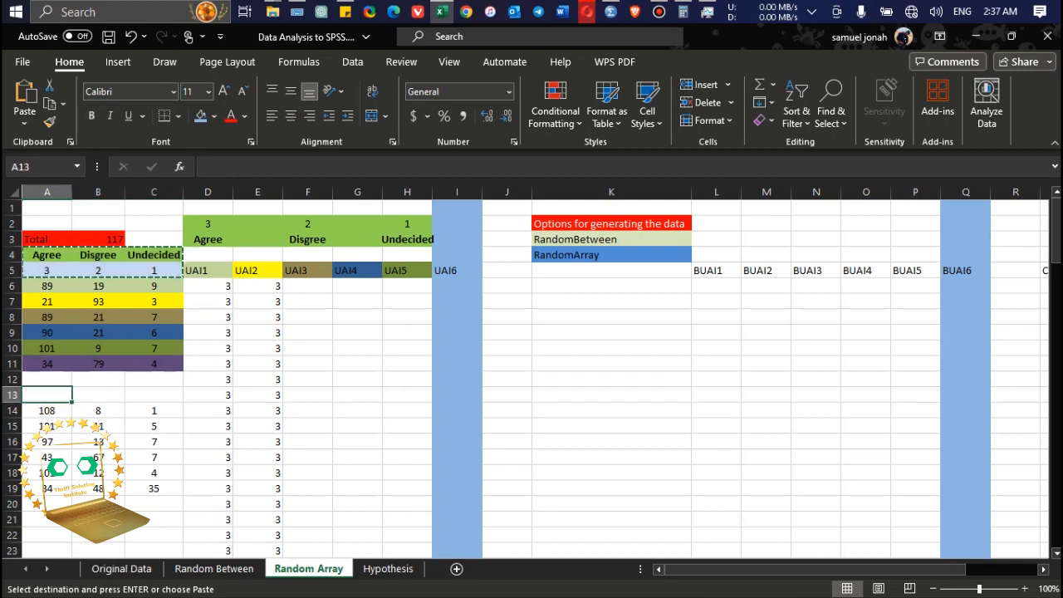
pyautogui.moveTo(47, 395); pyautogui.dragTo(154, 395)
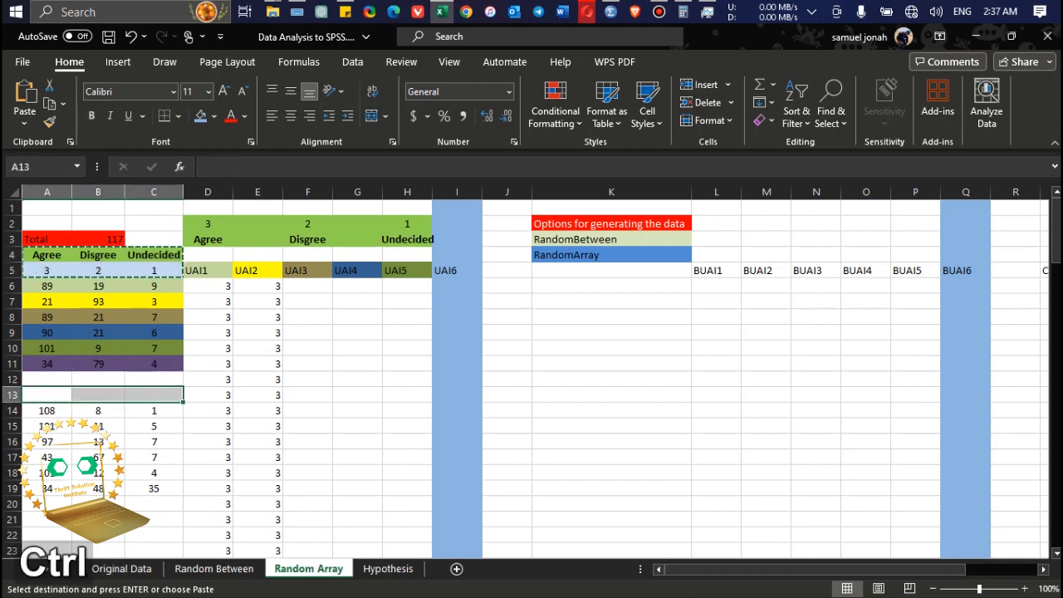
pyautogui.hotkey('ctrl', 'v')
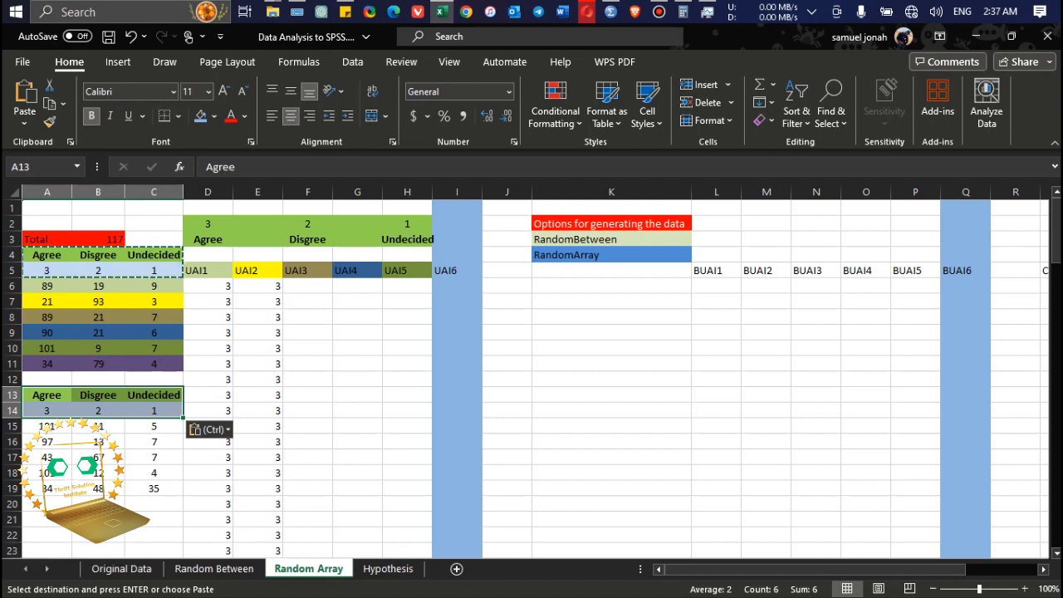
pyautogui.hotkey('ctrl', 'z')
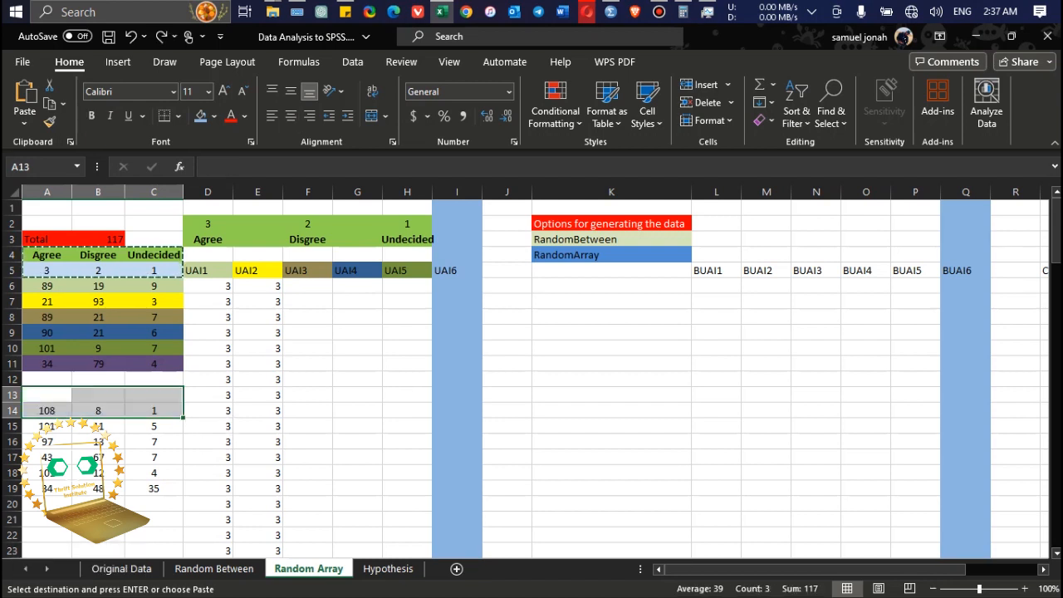
# Paste the copied headings and codes at A12, directly above the Section B counts.
pyautogui.click(46, 395)
pyautogui.click(47, 379)
pyautogui.hotkey('ctrl', 'v')
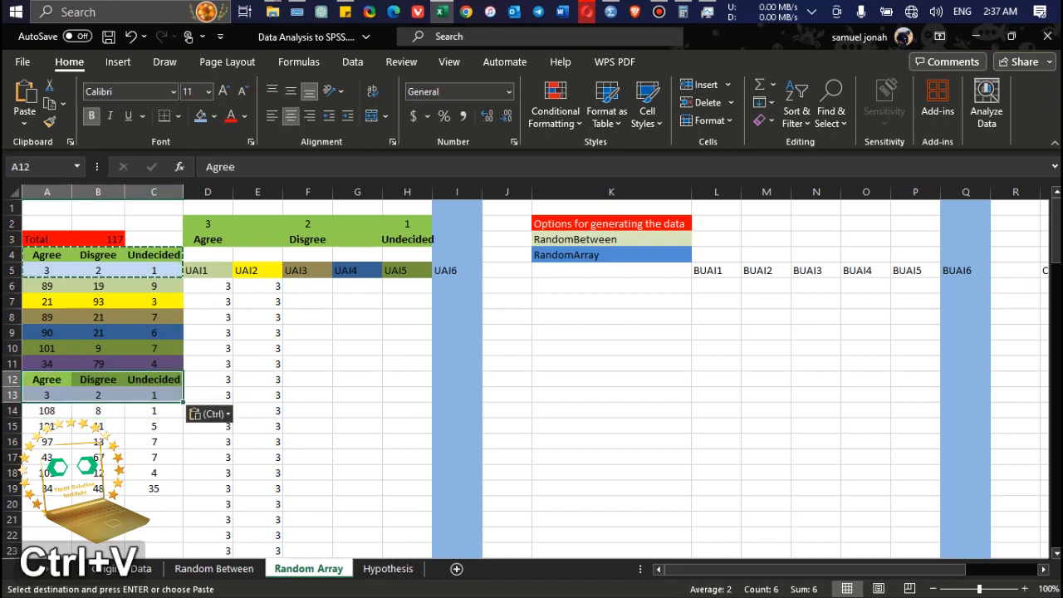
pyautogui.click(153, 505)
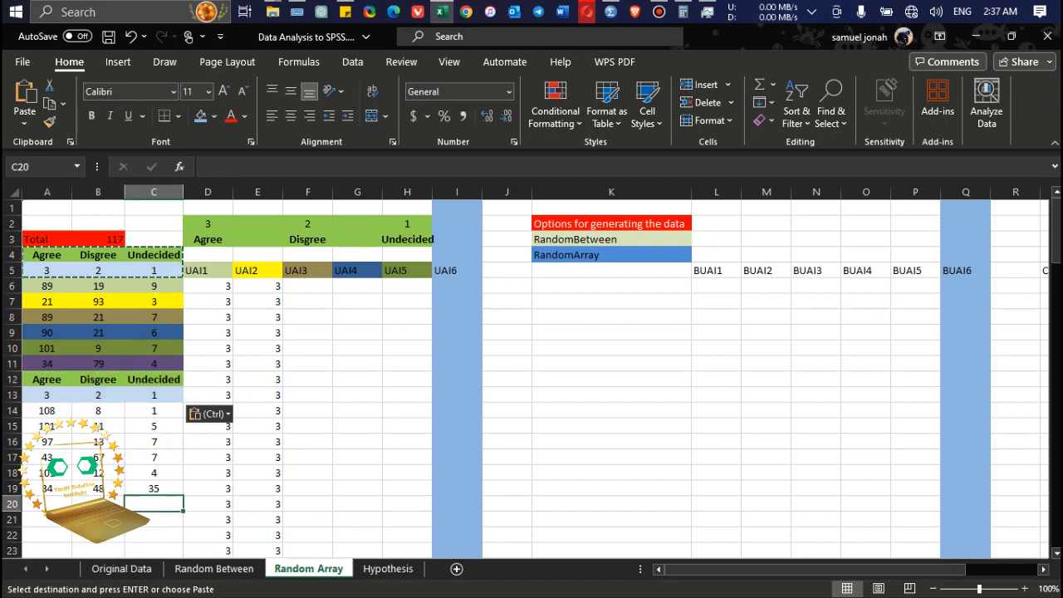
# Check the response codes against the first benefit item's counts in row 14, and inspect the RANDARRAY formula in D6.
pyautogui.click(46, 396)
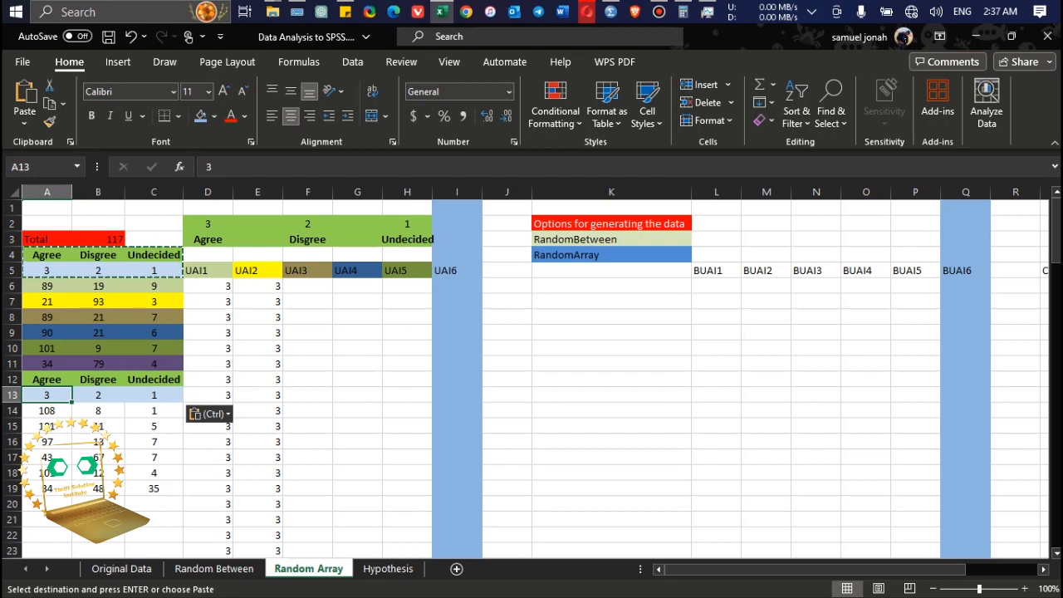
pyautogui.click(46, 411)
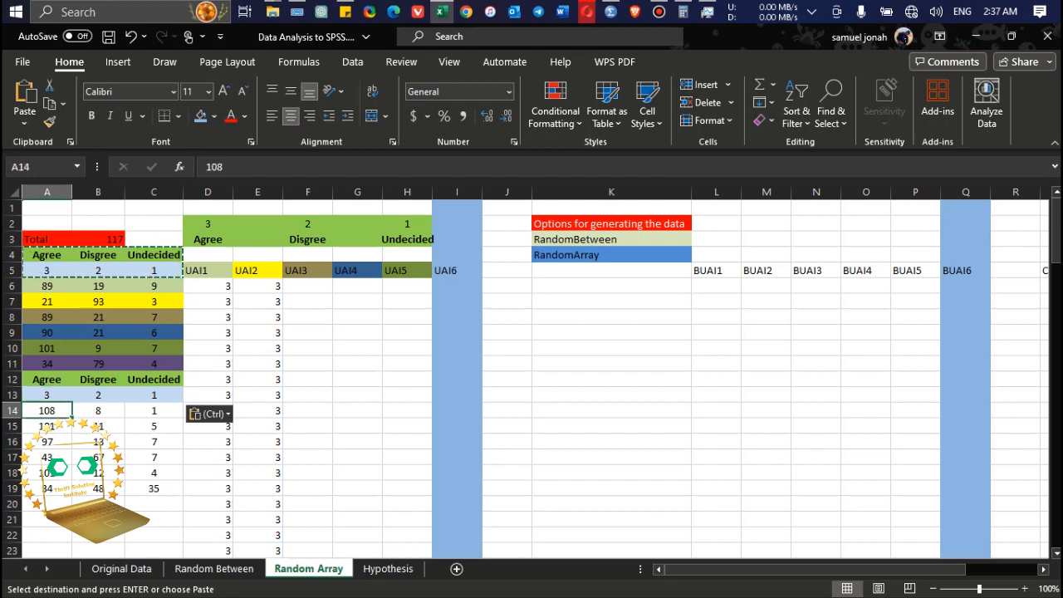
pyautogui.click(98, 380)
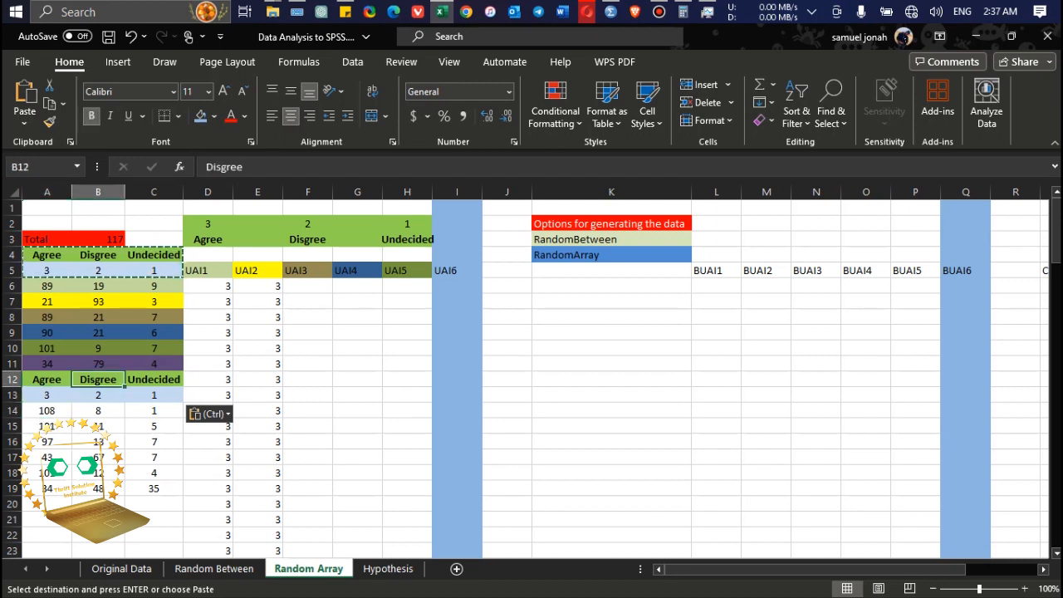
pyautogui.click(98, 411)
pyautogui.click(154, 395)
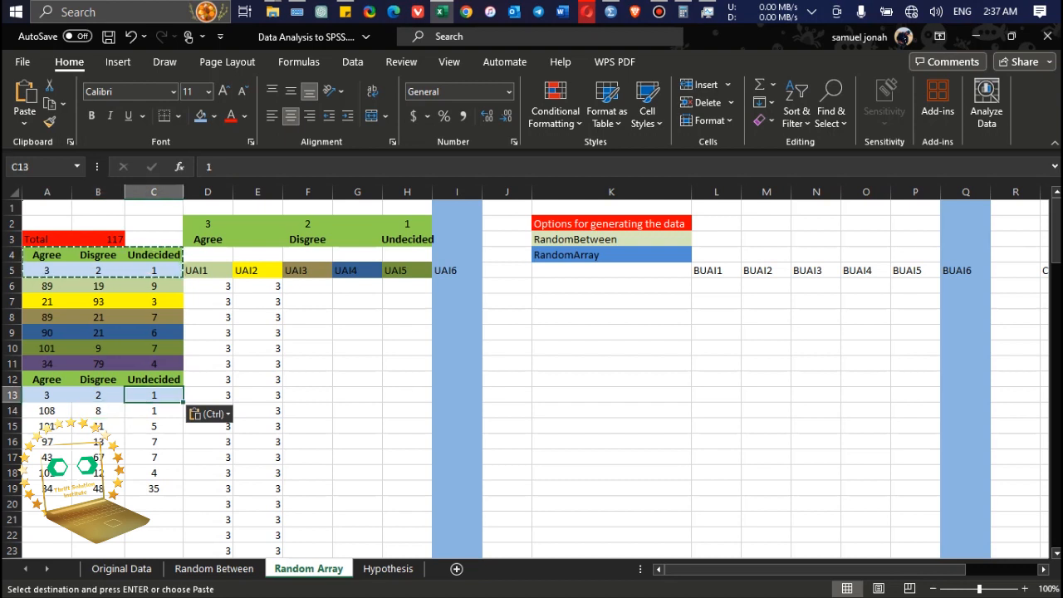
pyautogui.click(154, 411)
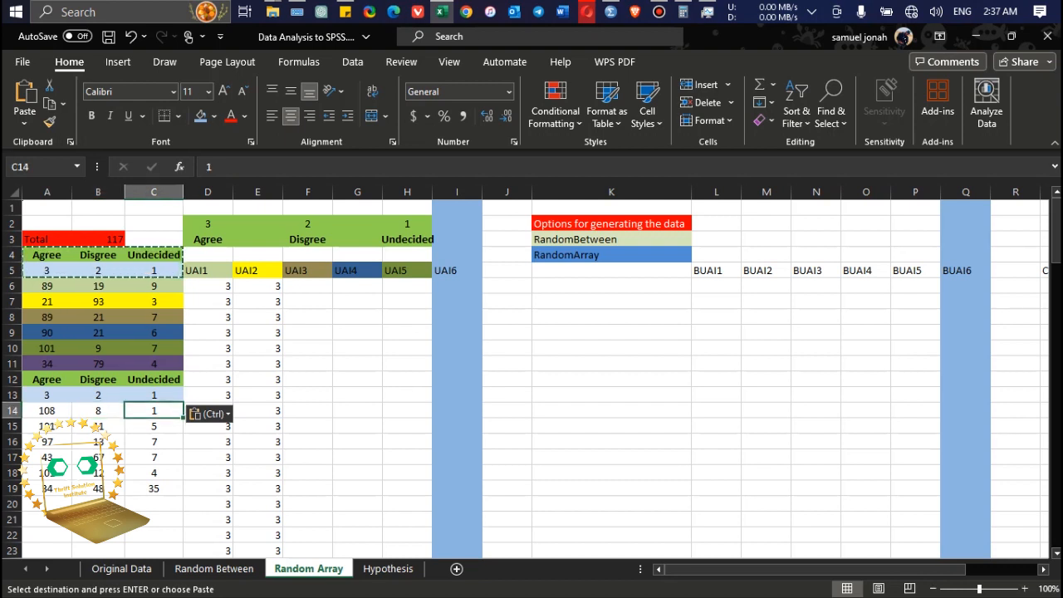
pyautogui.click(207, 286)
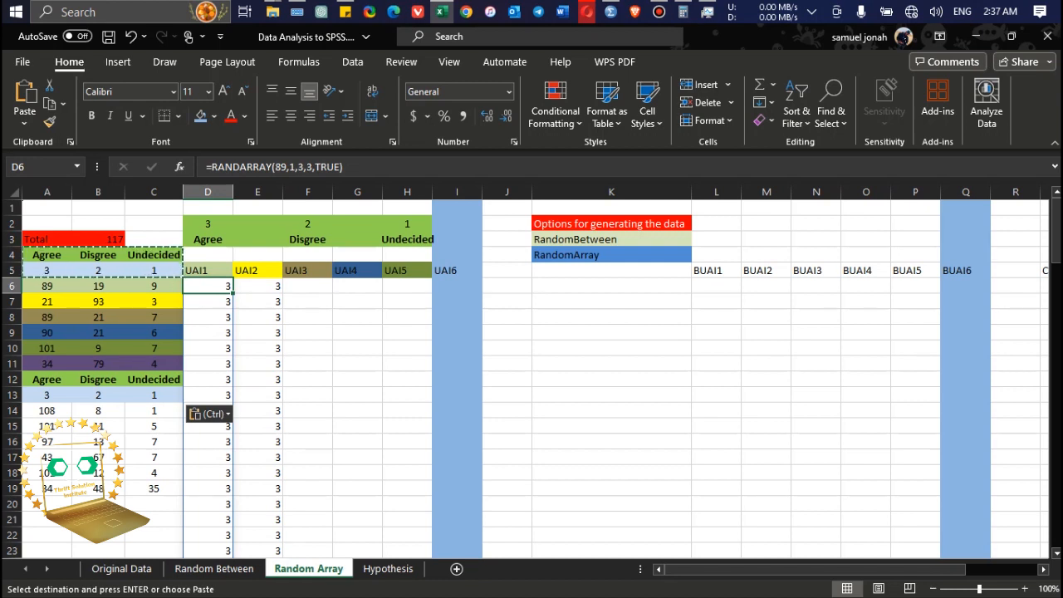
# Bring up the RANDARRAY note and add a BUAI1 heading below the UAI6 group, leaving a gap between them.
pyautogui.click(345, 11)
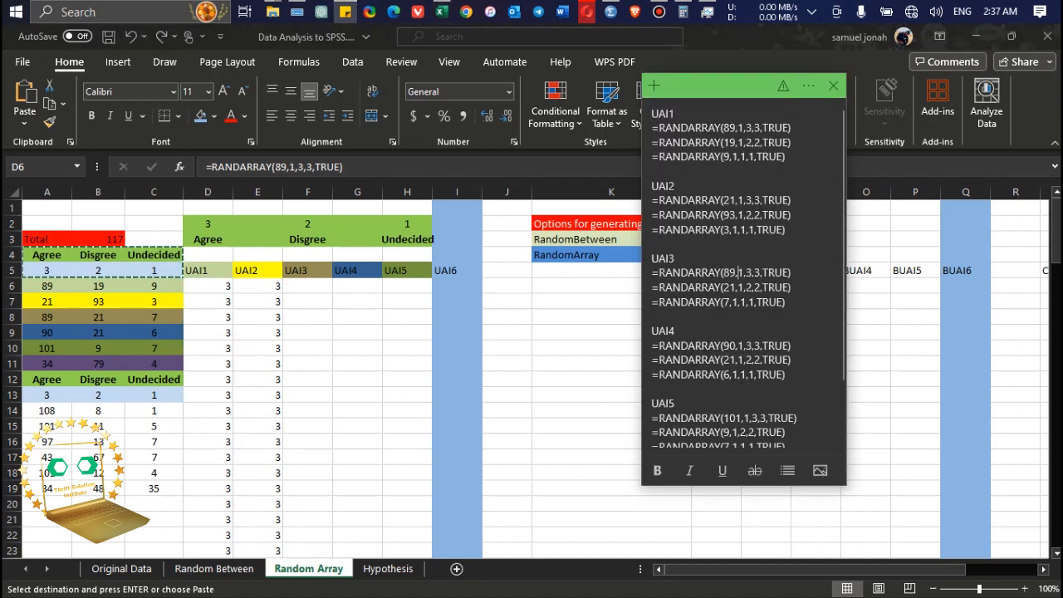
pyautogui.scroll(-2, 738, 271)
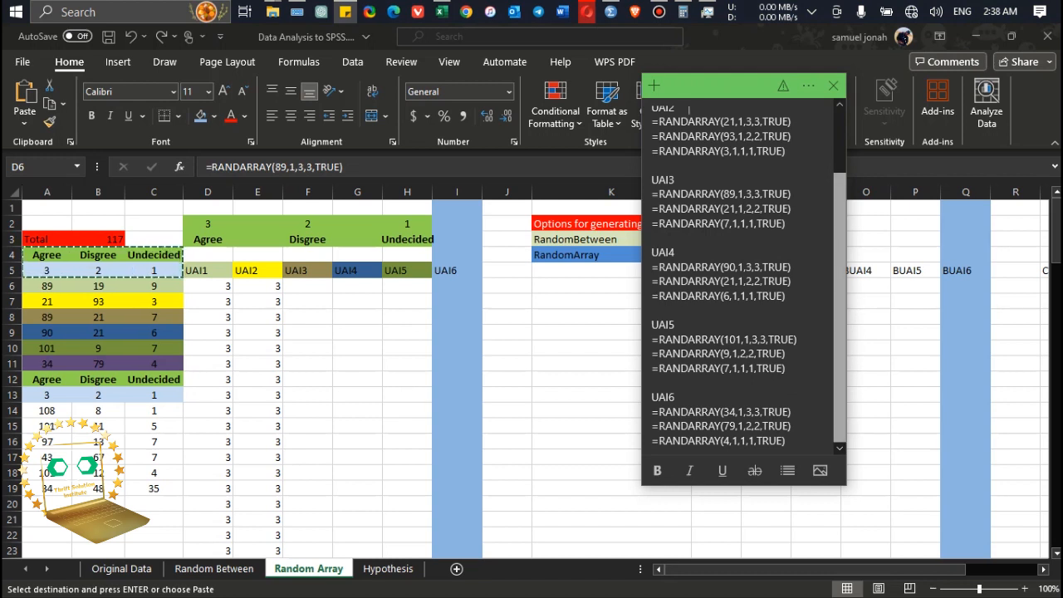
pyautogui.moveTo(791, 441); pyautogui.dragTo(786, 441)
pyautogui.press('Return')
pyautogui.press('Return')
pyautogui.press('Return')
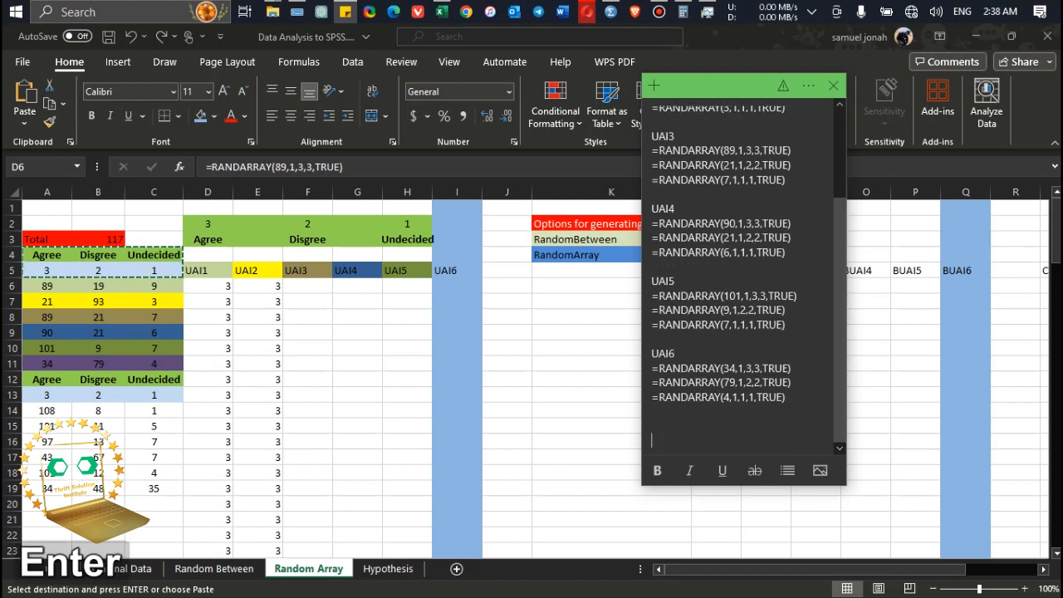
pyautogui.write('B')
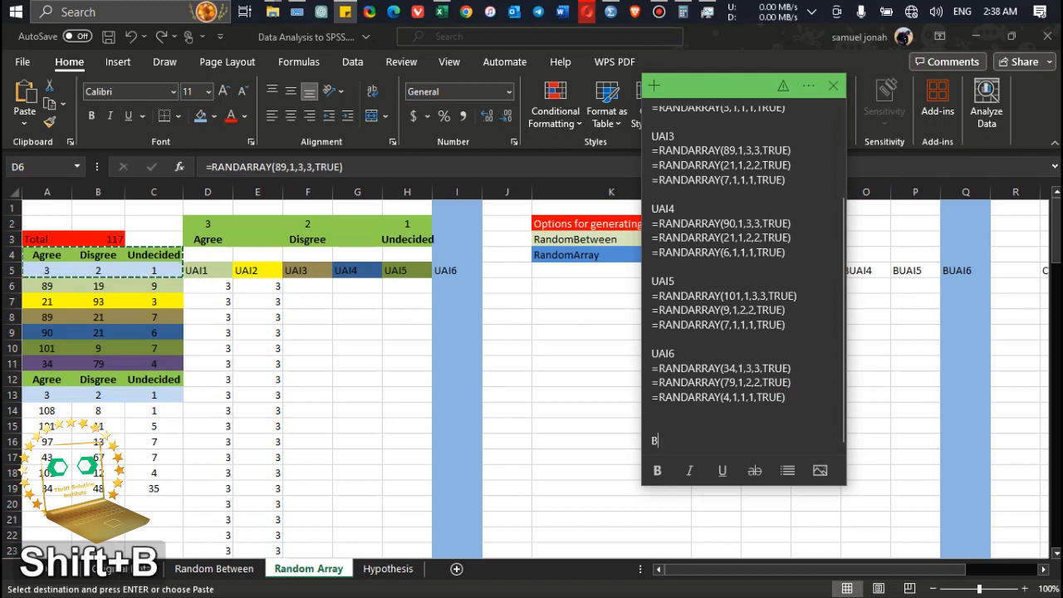
pyautogui.write('U')
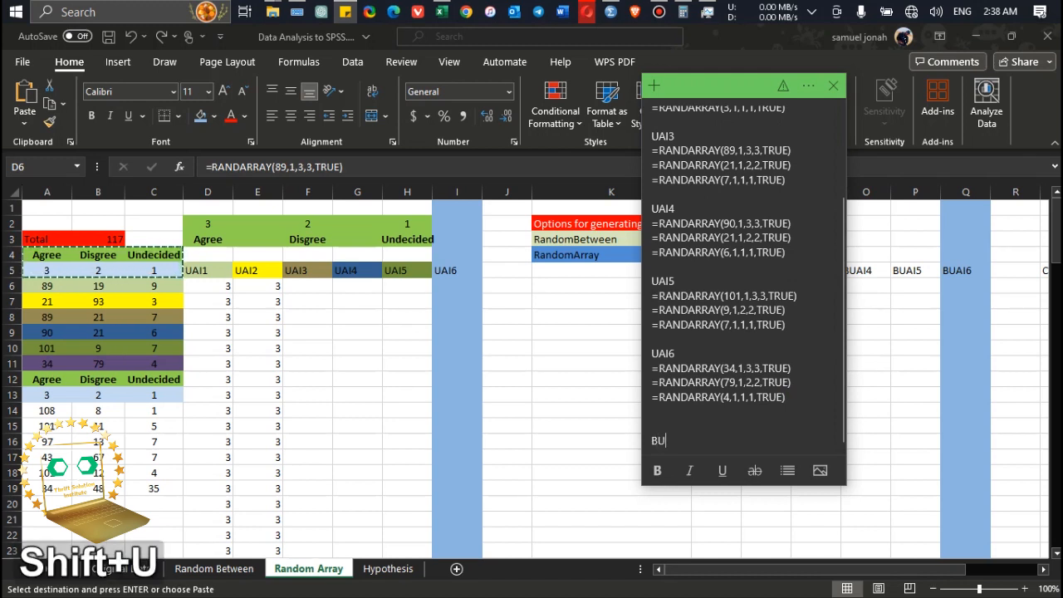
pyautogui.write('A')
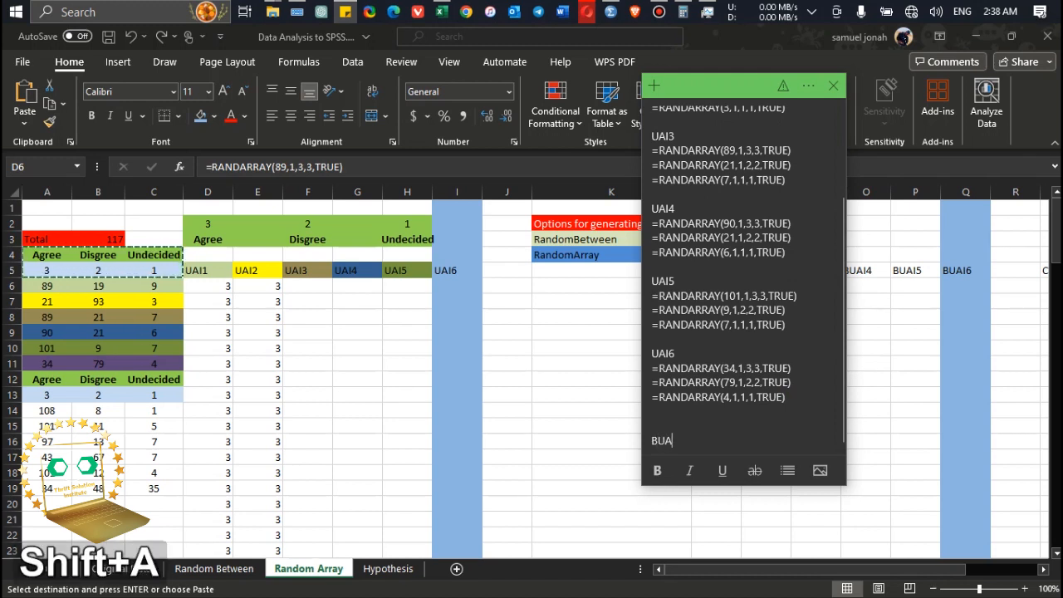
pyautogui.write('I!')
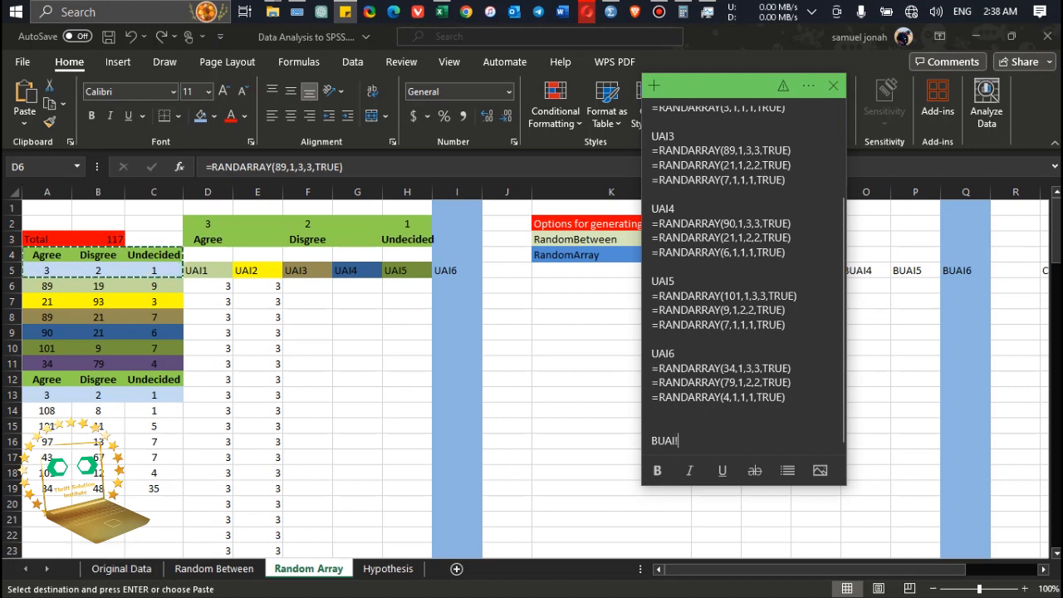
pyautogui.press('BackSpace')
pyautogui.write('1')
pyautogui.press('Return')
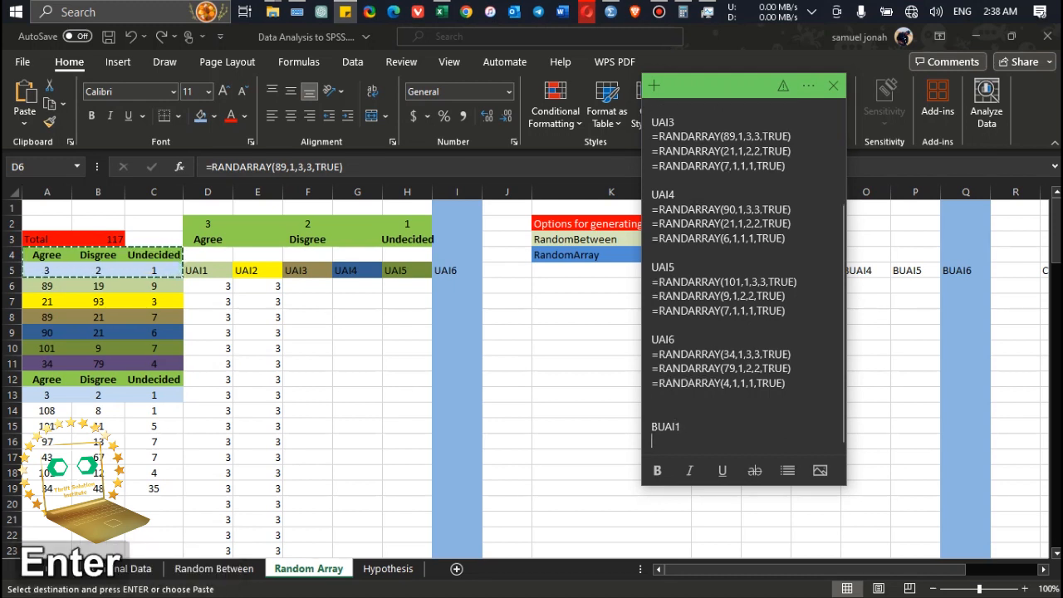
# Copy the three RANDARRAY formulas of the UAI6 group beneath the BUAI1 heading in the note.
pyautogui.moveTo(654, 397); pyautogui.dragTo(652, 355)
pyautogui.hotkey('ctrl', 'c')
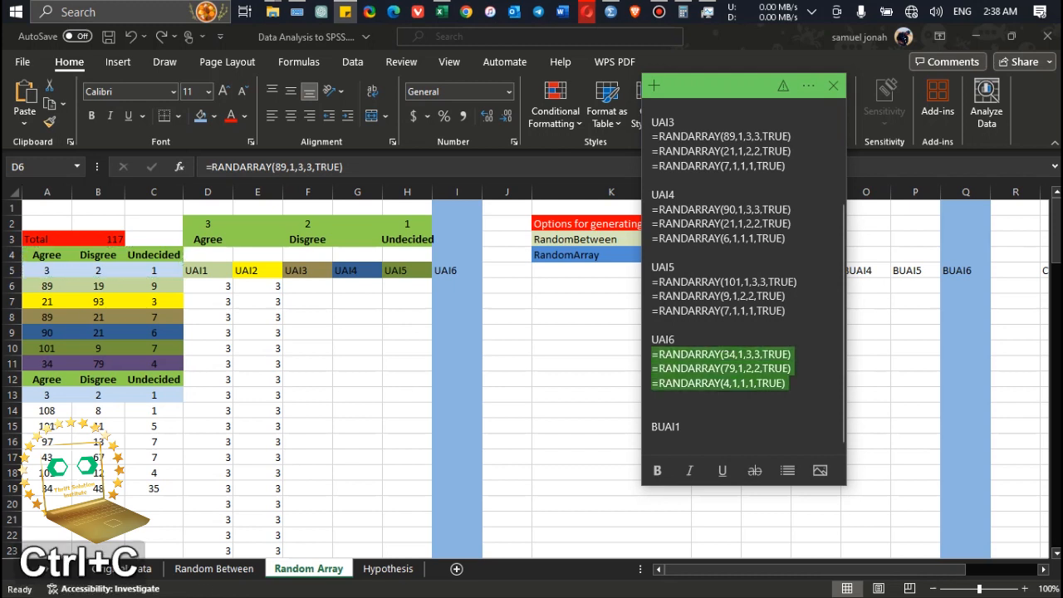
pyautogui.click(683, 427)
pyautogui.press('Return')
pyautogui.hotkey('ctrl', 'v')
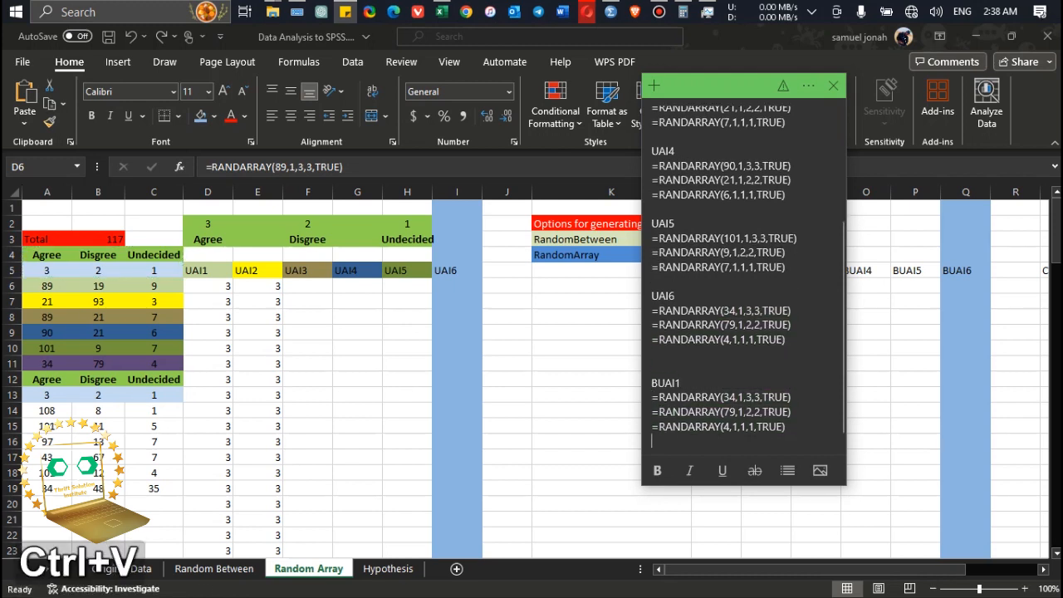
# Change the first BUAI1 formula in the note to =RANDARRAY(108,1,3,3,TRUE).
pyautogui.click(736, 398)
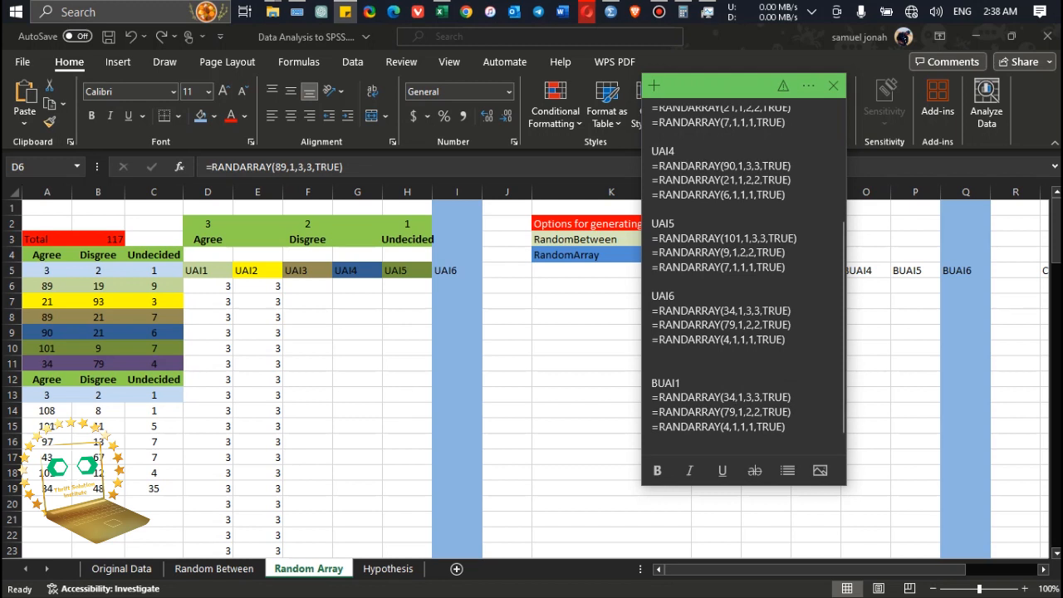
pyautogui.hotkey('shift', 'Left')
pyautogui.hotkey('shift', 'Left')
pyautogui.write('108')
pyautogui.press('Down')
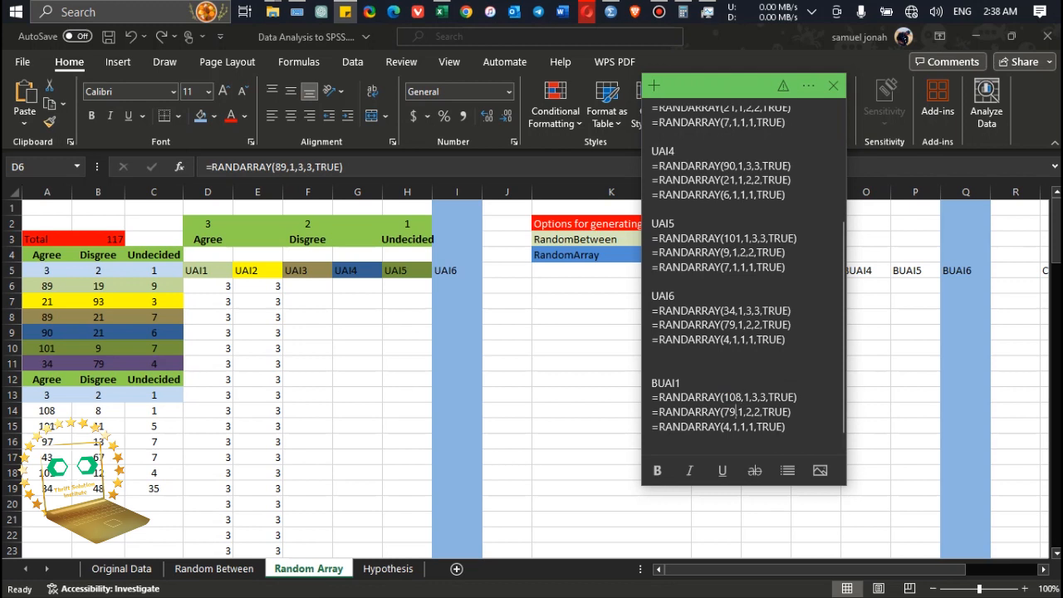
# Change the second BUAI1 formula in the note to =RANDARRAY(101,1,2,2,TRUE).
pyautogui.hotkey('shift', 'Left')
pyautogui.hotkey('shift', 'Left')
pyautogui.write('101')
pyautogui.press('shift')
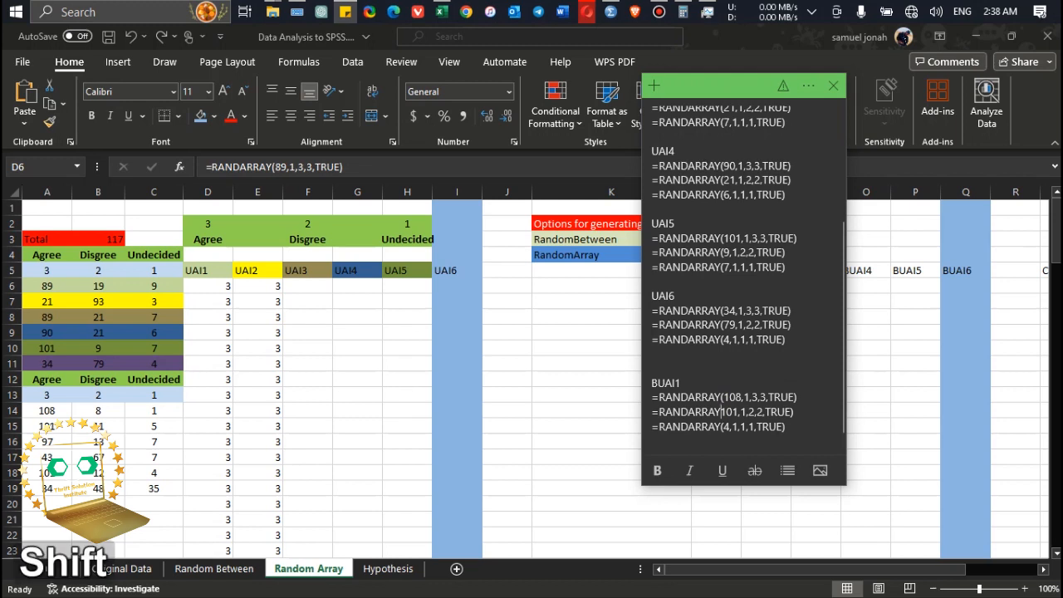
pyautogui.write('(')
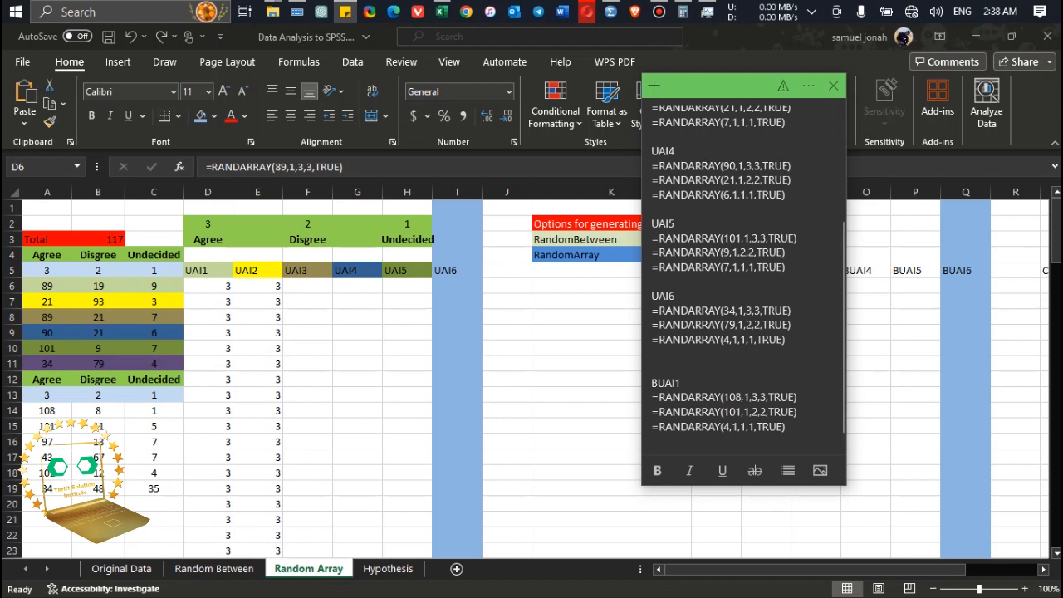
# Change the third BUAI1 formula to =RANDARRAY(1,1,1,1,TRUE) and select the BUAI1 heading in the note.
pyautogui.click(724, 427)
pyautogui.press('Right')
pyautogui.press('BackSpace')
pyautogui.write('1')
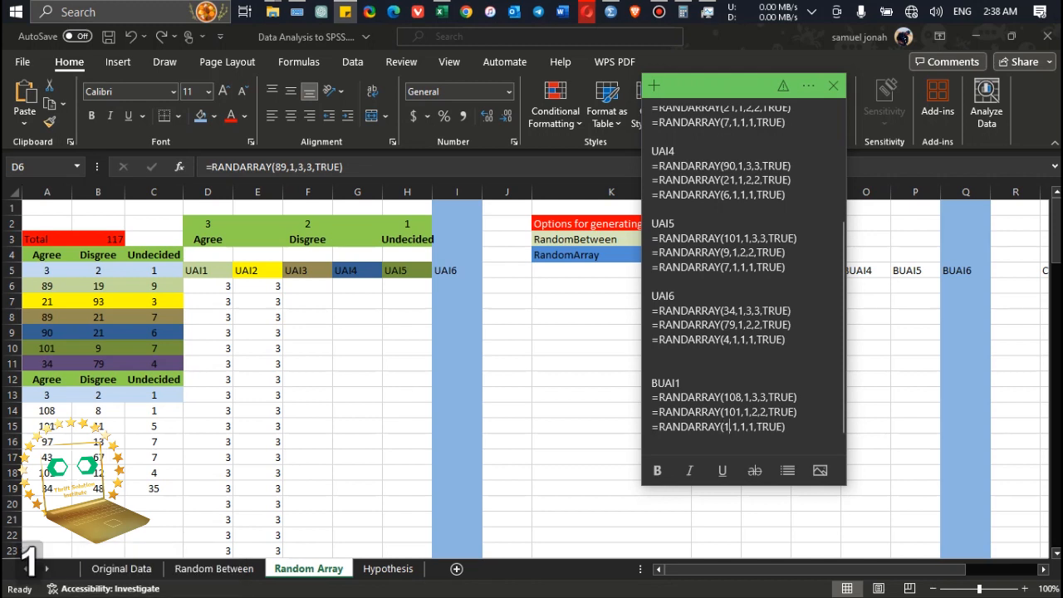
pyautogui.doubleClick(667, 383)
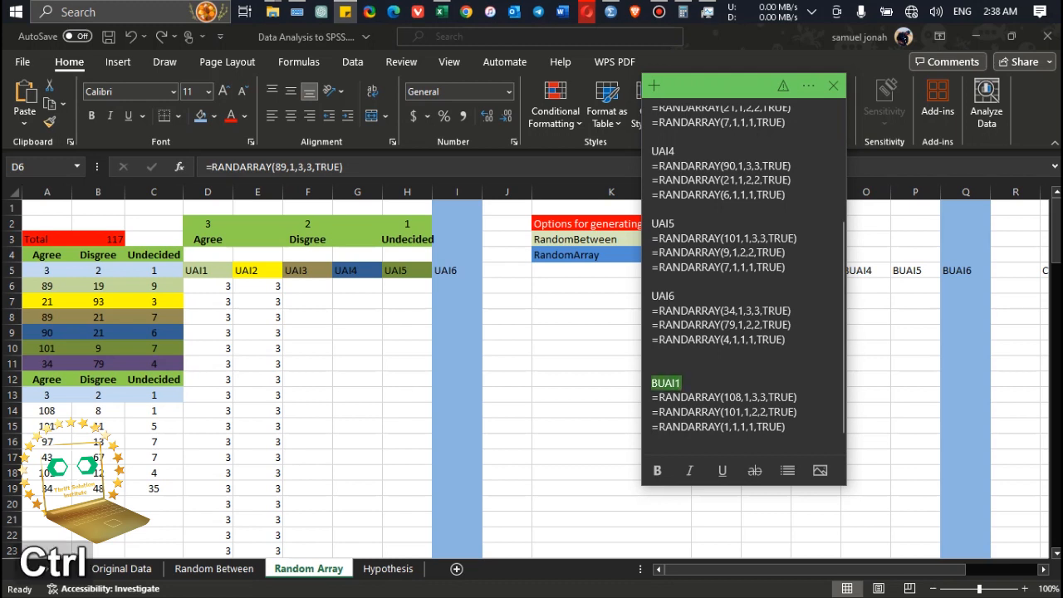
# Copy the BUAI1 heading in the note and paste it as a new heading below the BUAI1 formulas.
pyautogui.hotkey('ctrl', 'c')
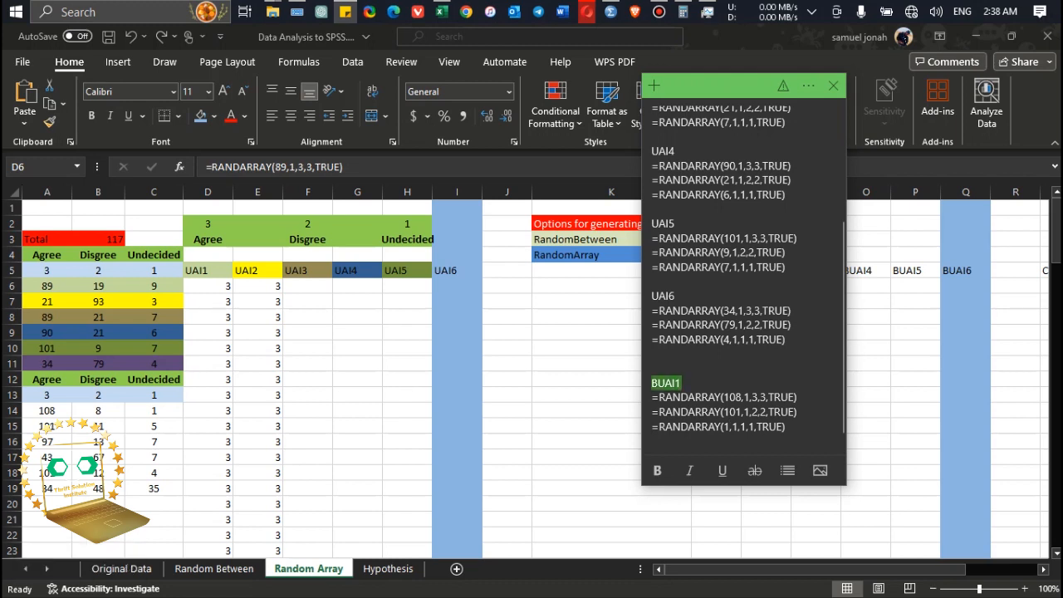
pyautogui.scroll(-1, 743, 274)
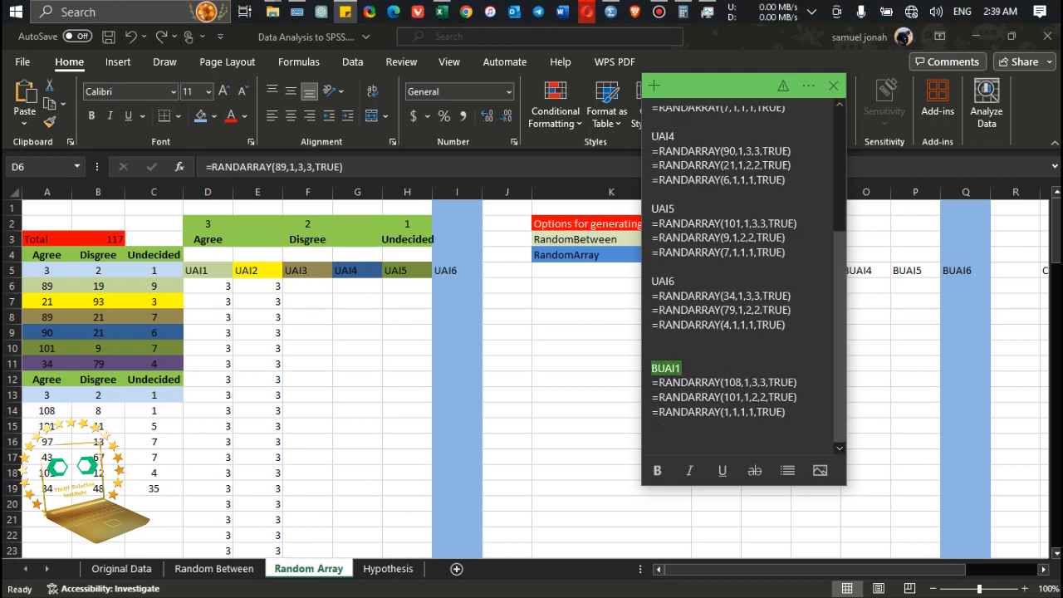
pyautogui.moveTo(705, 90); pyautogui.dragTo(492, 126)
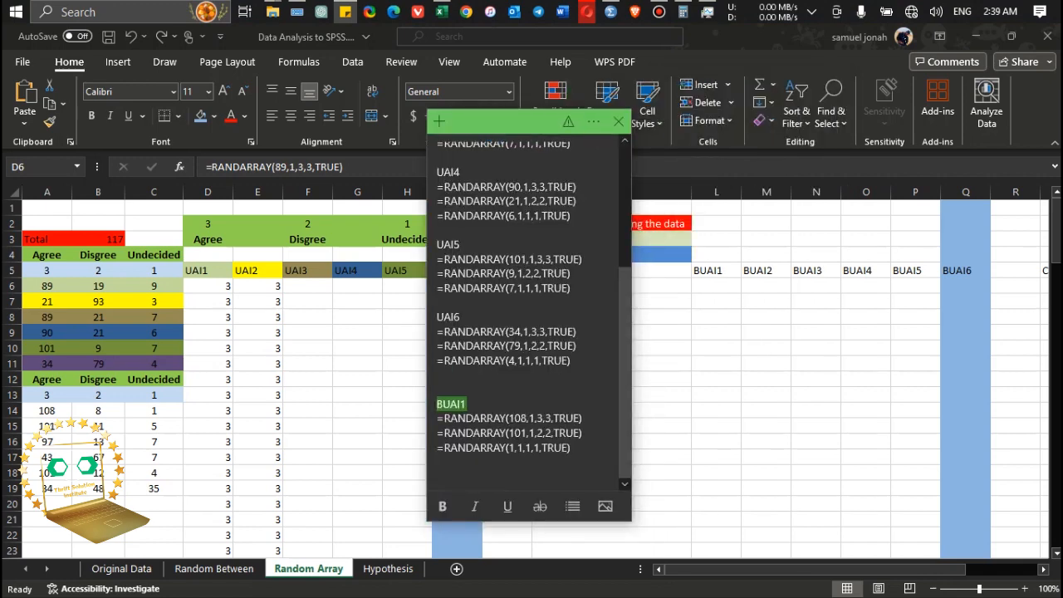
pyautogui.click(441, 461)
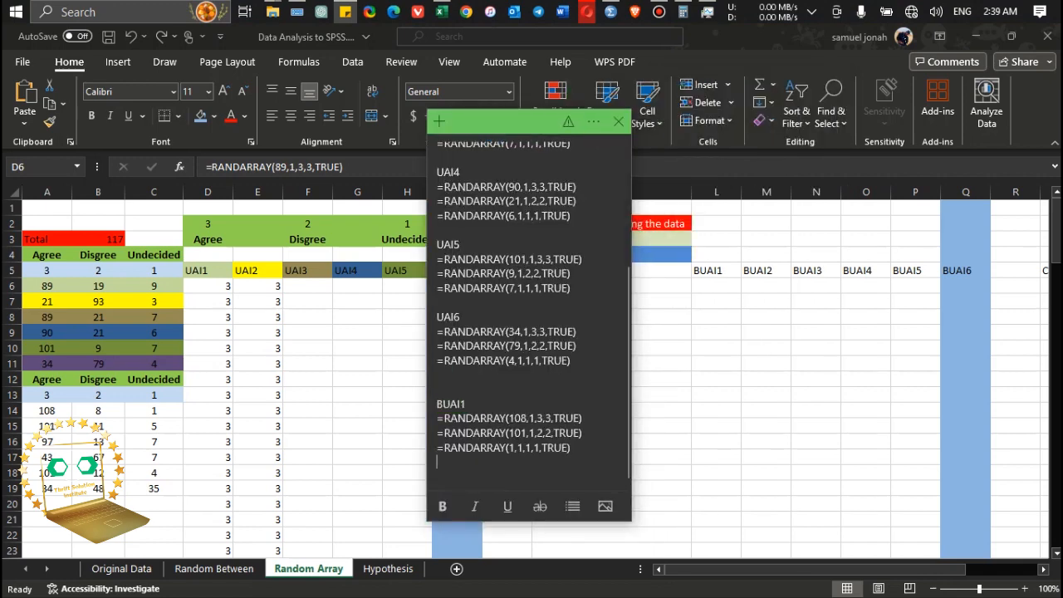
pyautogui.press('Return')
pyautogui.hotkey('ctrl', 'v')
pyautogui.press('Return')
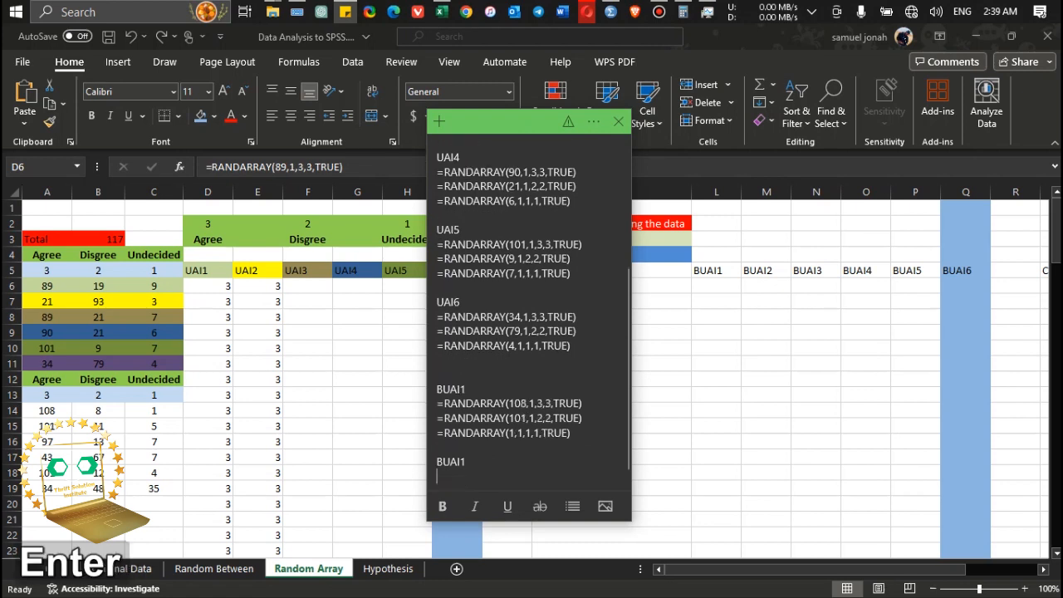
# Copy the three RANDARRAY formulas of the first BUAI1 group beneath the second BUAI1 heading in the note.
pyautogui.click(437, 404)
pyautogui.moveTo(438, 404); pyautogui.dragTo(578, 434)
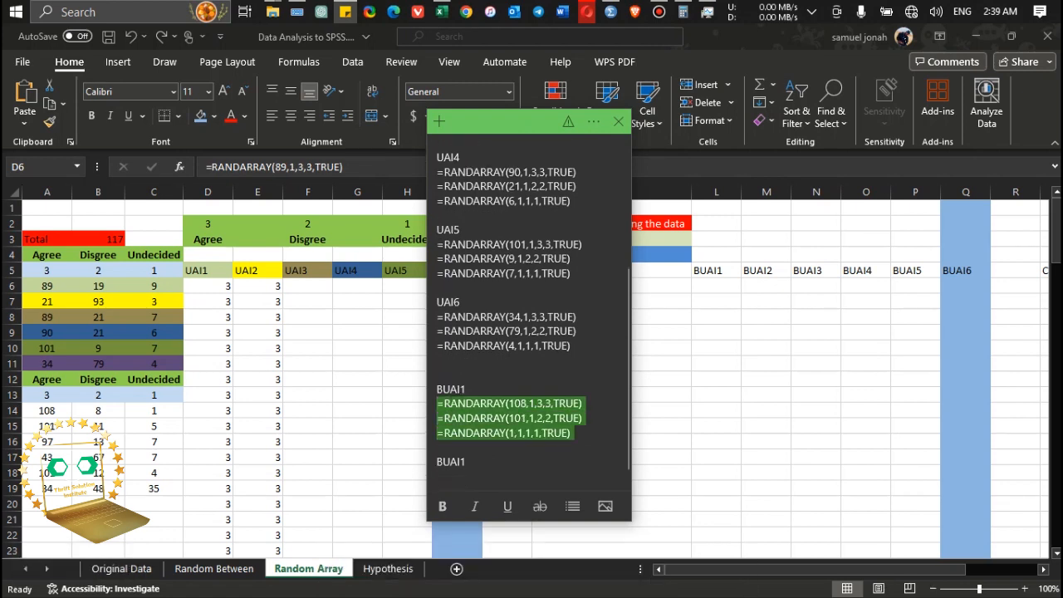
pyautogui.hotkey('ctrl', 'c')
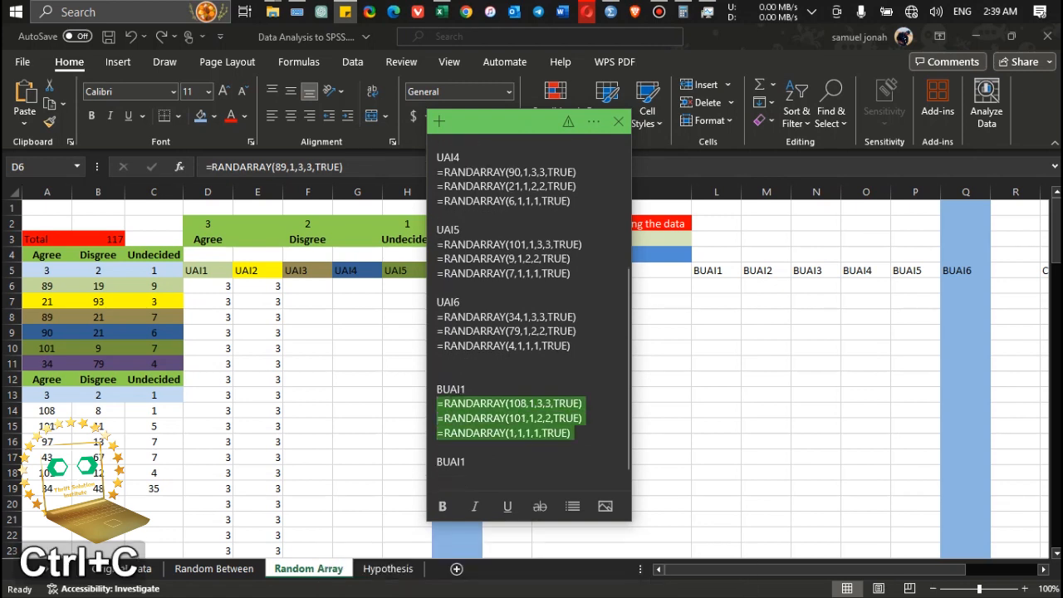
pyautogui.click(467, 462)
pyautogui.press('Return')
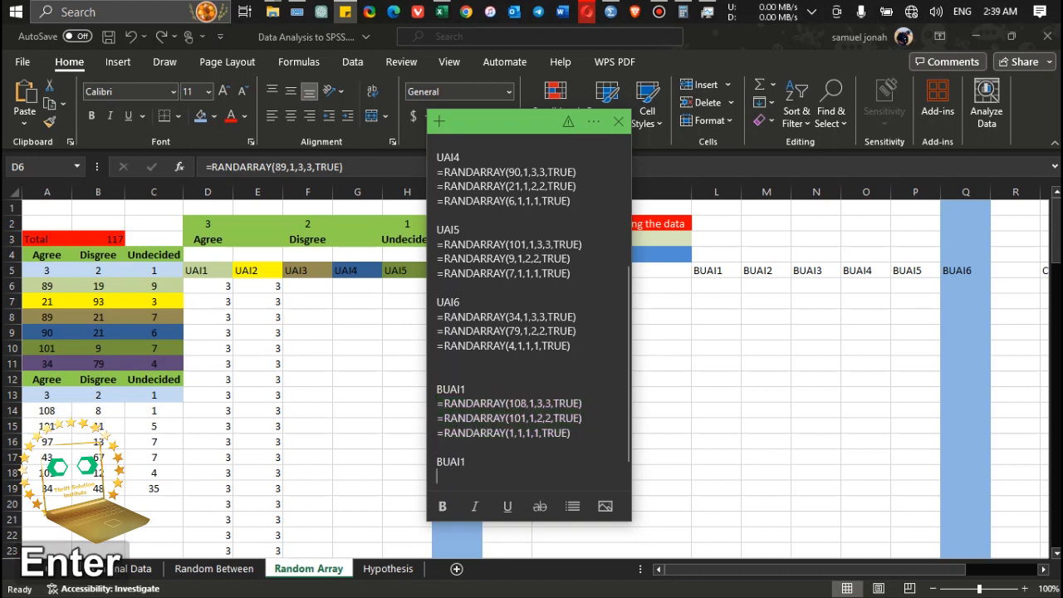
pyautogui.hotkey('ctrl', 'v')
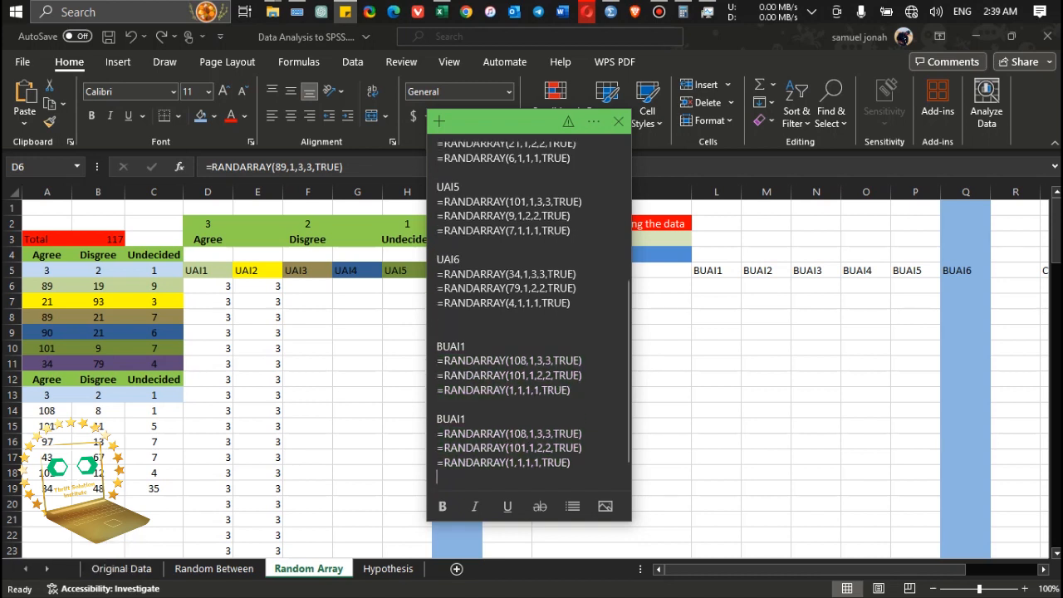
# Set the row counts of the three formulas under the second BUAI1 heading to 101, 11 and 5.
pyautogui.click(527, 434)
pyautogui.press('BackSpace')
pyautogui.write('1')
pyautogui.click(521, 448)
pyautogui.press('BackSpace')
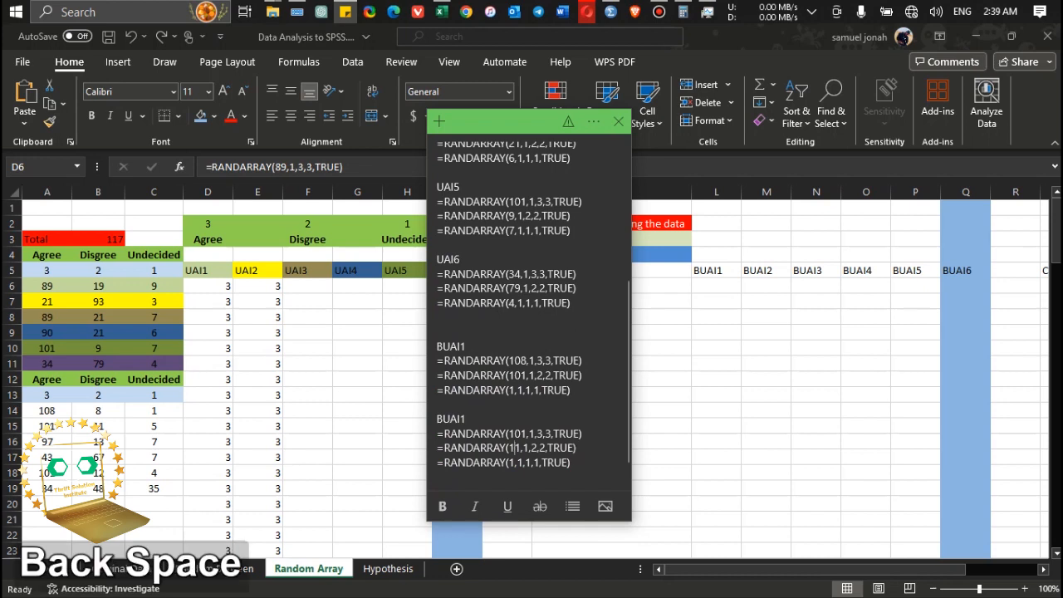
pyautogui.click(515, 463)
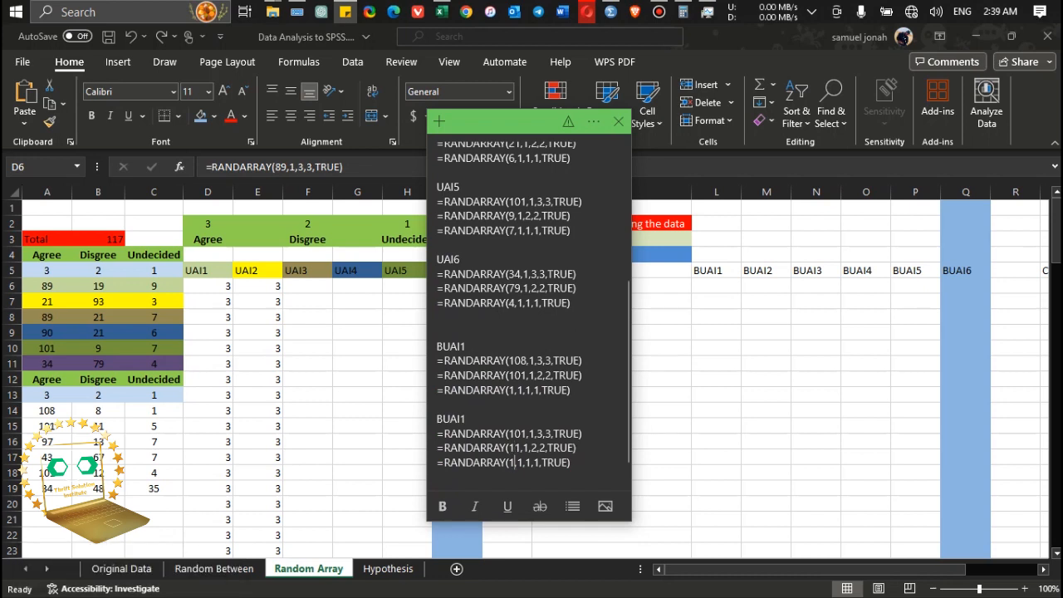
pyautogui.press('BackSpace')
pyautogui.write('5')
# Copy =RANDARRAY(108,1,3,3,TRUE) from the note into cell L6 under BUAI1 on the Random Array sheet.
pyautogui.hotkey('alt', 'Tab')
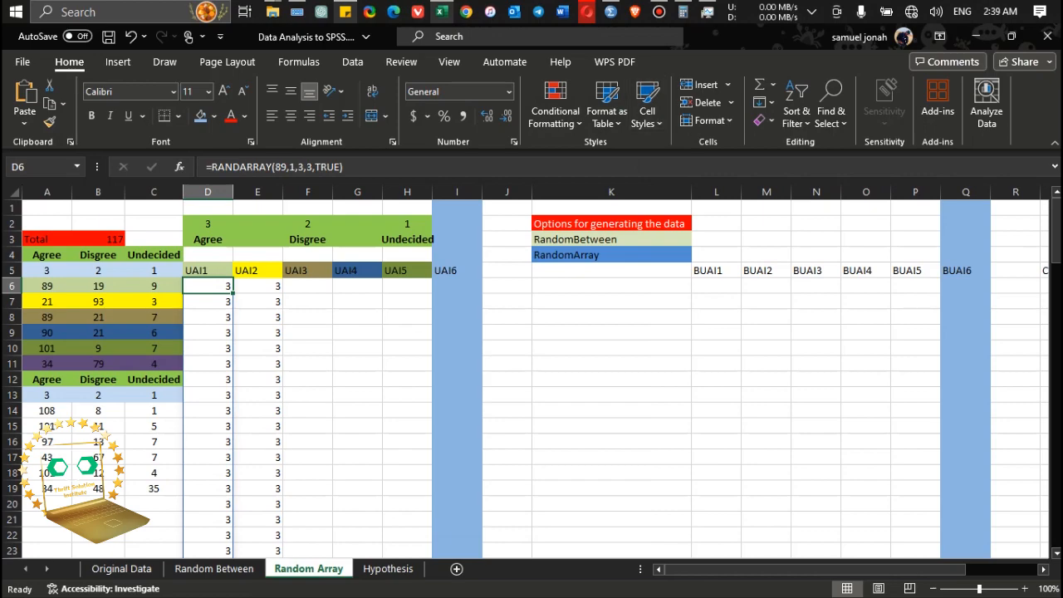
pyautogui.click(442, 12)
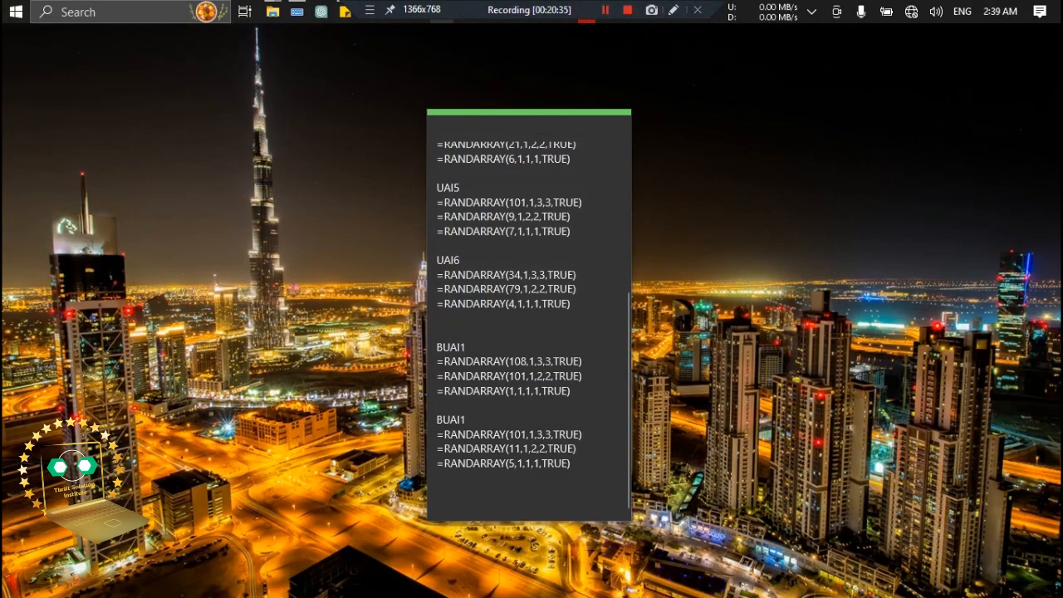
pyautogui.moveTo(583, 362); pyautogui.dragTo(436, 362)
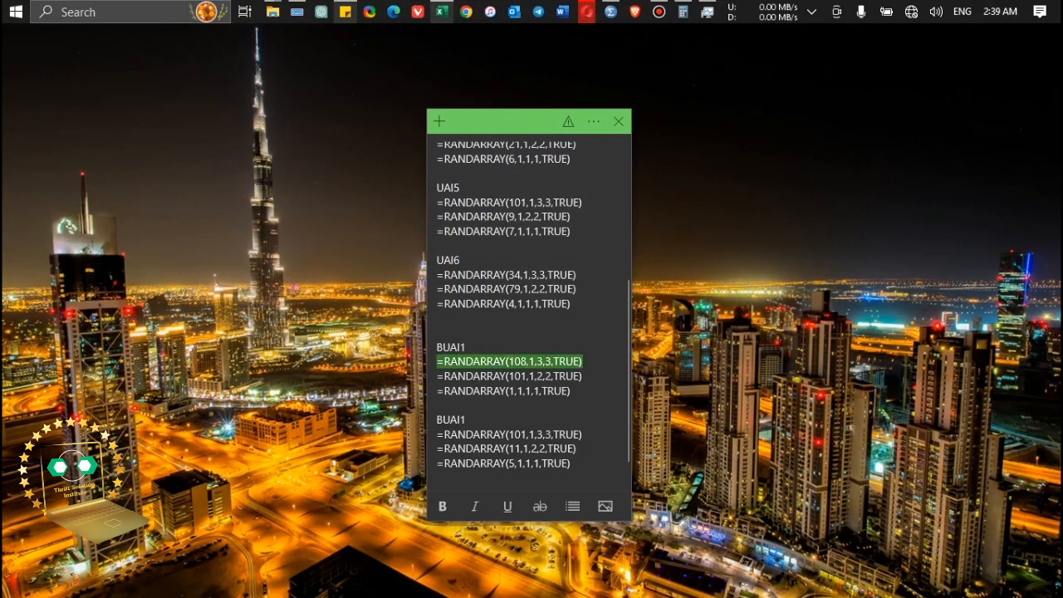
pyautogui.hotkey('ctrl', 'c')
pyautogui.click(442, 12)
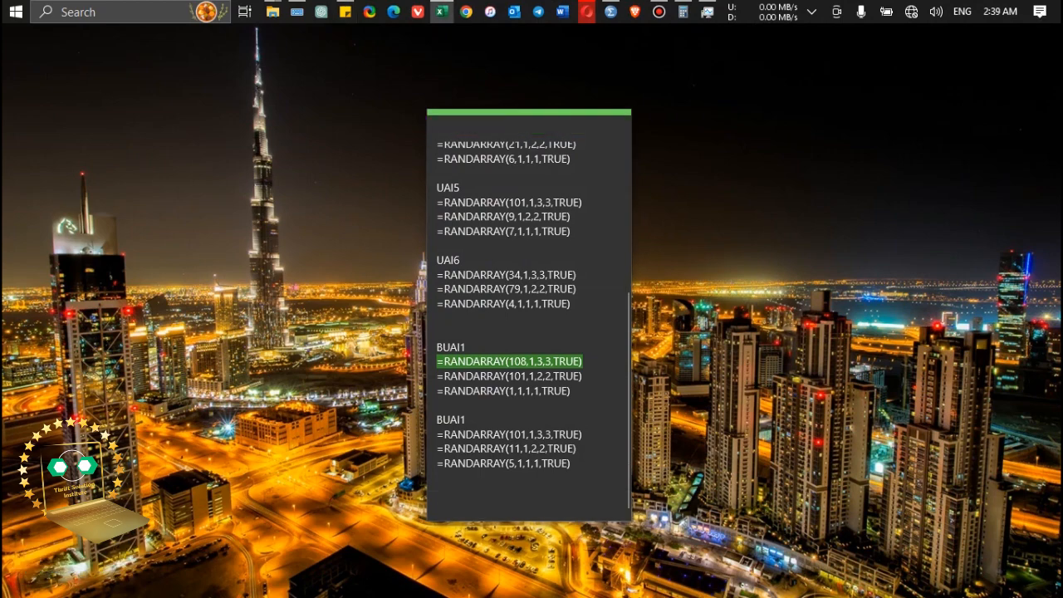
pyautogui.click(716, 285)
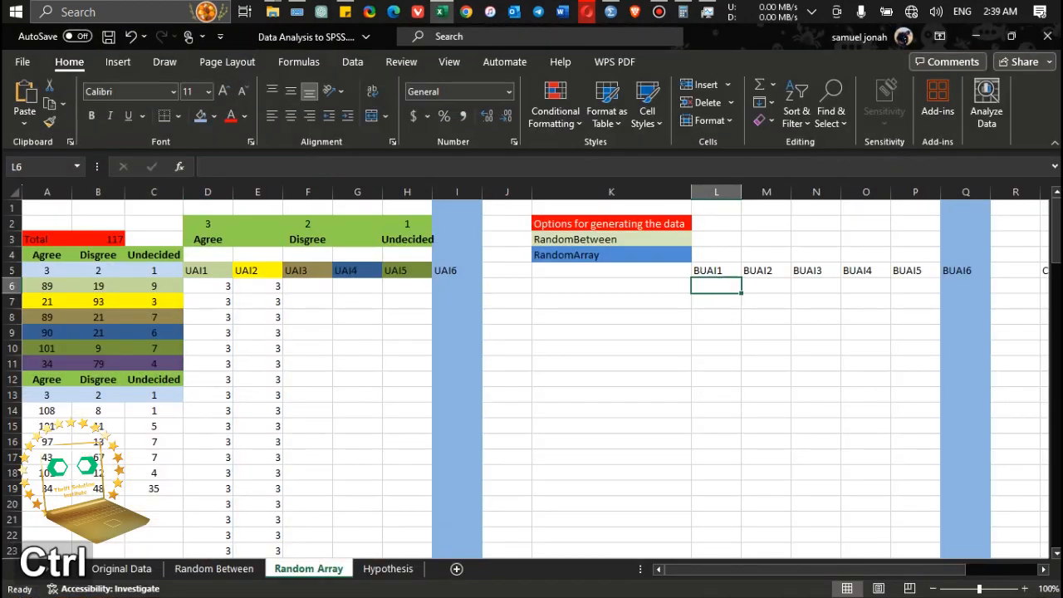
pyautogui.hotkey('ctrl', 'v')
# Select cell L114 below the BUAI1 values and change the first BUAI1 group's second note formula to =RANDARRAY(11,1,2,2,TRUE).
pyautogui.moveTo(1056, 233); pyautogui.dragTo(1056, 511)
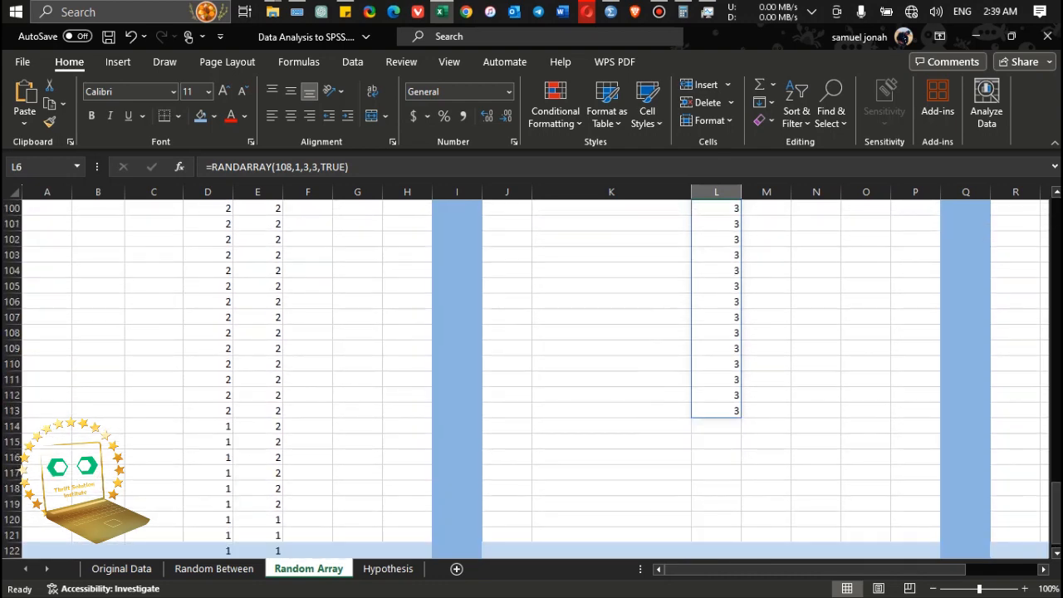
pyautogui.click(715, 426)
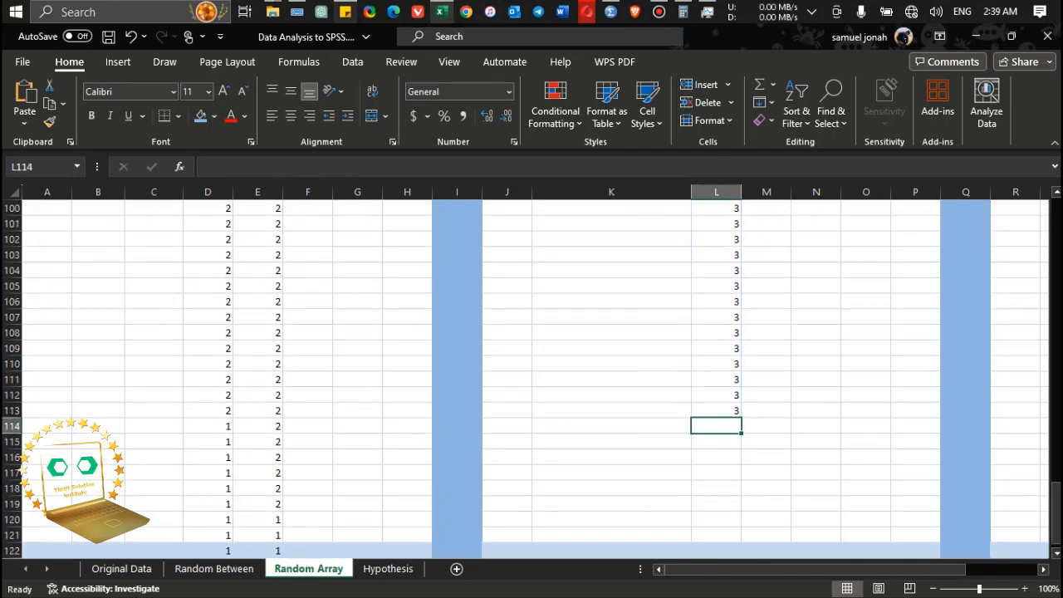
pyautogui.click(346, 12)
pyautogui.moveTo(587, 376); pyautogui.dragTo(436, 377)
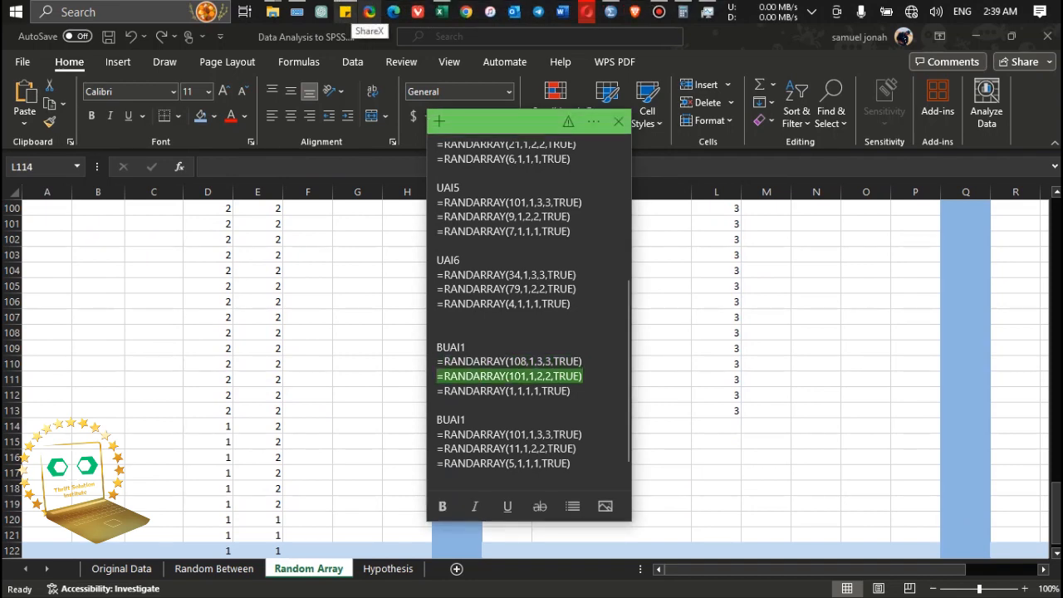
pyautogui.moveTo(1056, 506); pyautogui.dragTo(1056, 247)
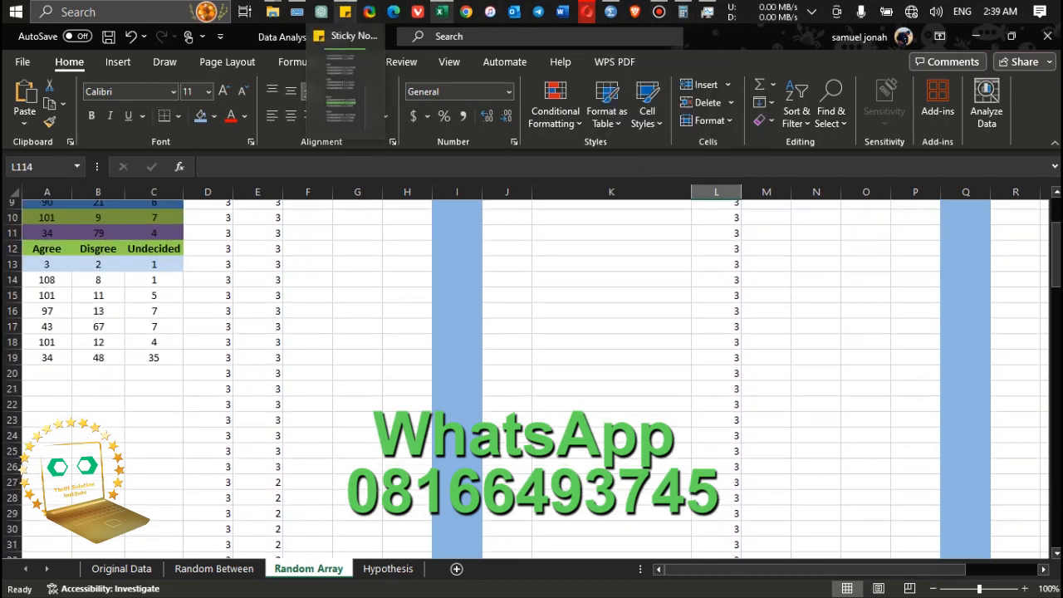
pyautogui.click(345, 12)
pyautogui.click(521, 377)
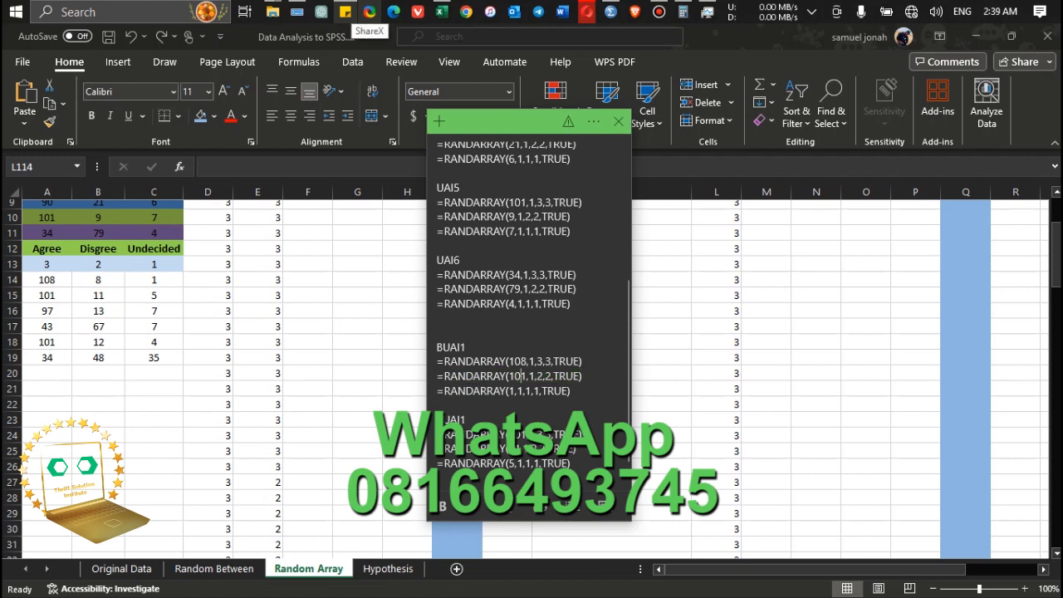
pyautogui.press('BackSpace')
# Copy =RANDARRAY(11,1,2,2,TRUE) from the note into cell L114 and select the source count in B15.
pyautogui.moveTo(584, 364); pyautogui.dragTo(437, 376)
pyautogui.click(578, 376)
pyautogui.moveTo(578, 376); pyautogui.dragTo(437, 376)
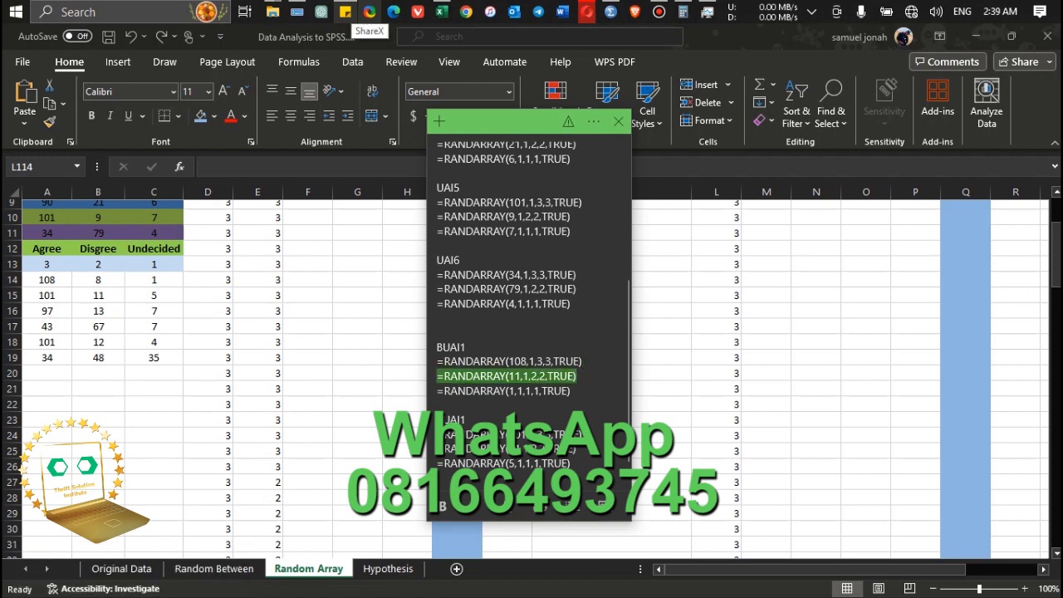
pyautogui.hotkey('ctrl', 'c')
pyautogui.hotkey('alt', 'Tab')
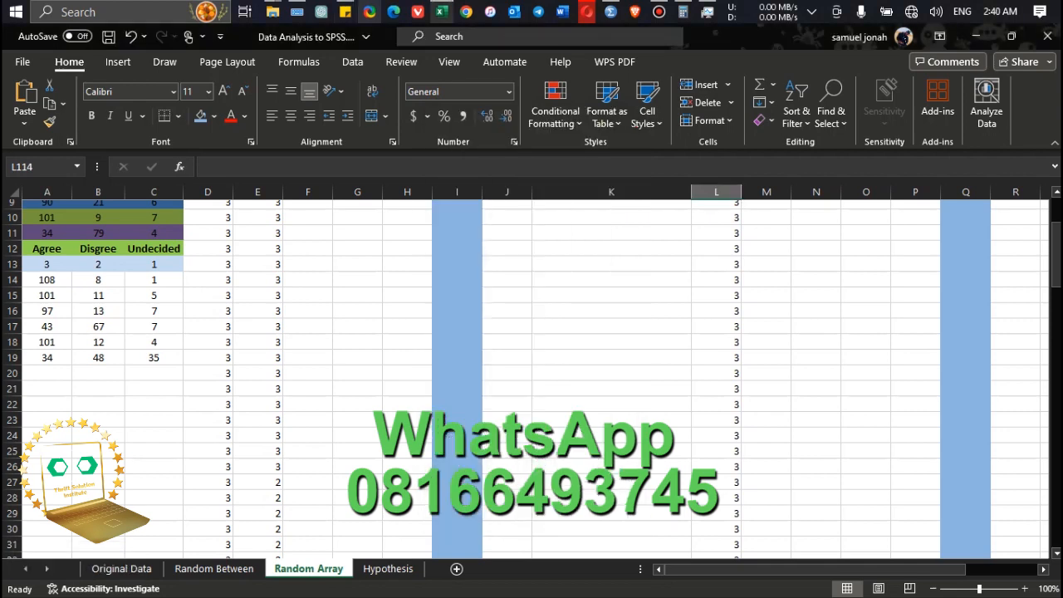
pyautogui.moveTo(1056, 267); pyautogui.dragTo(1056, 207)
pyautogui.hotkey('ctrl', 'v')
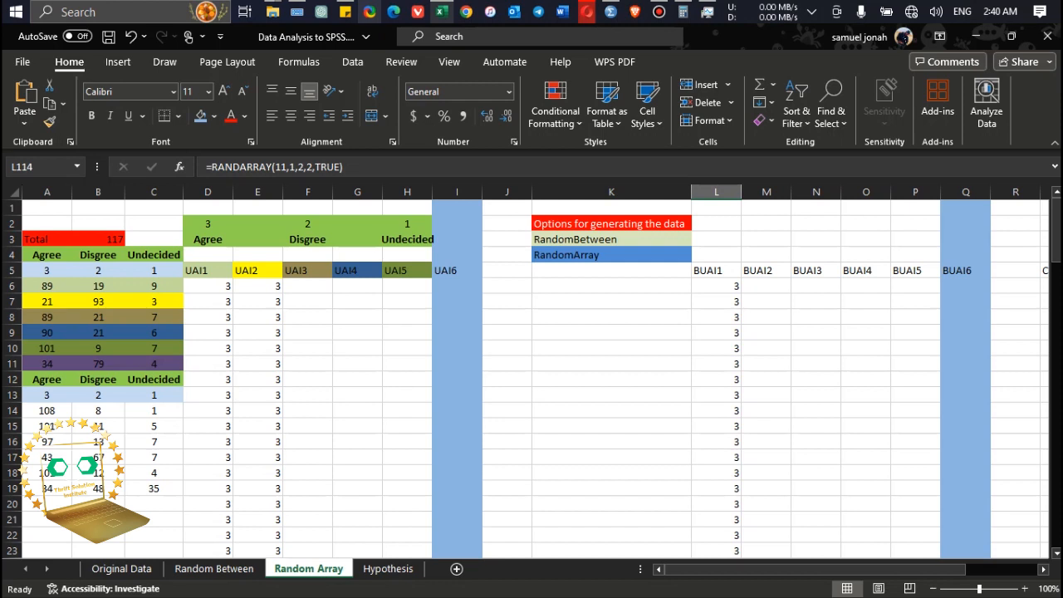
pyautogui.click(98, 426)
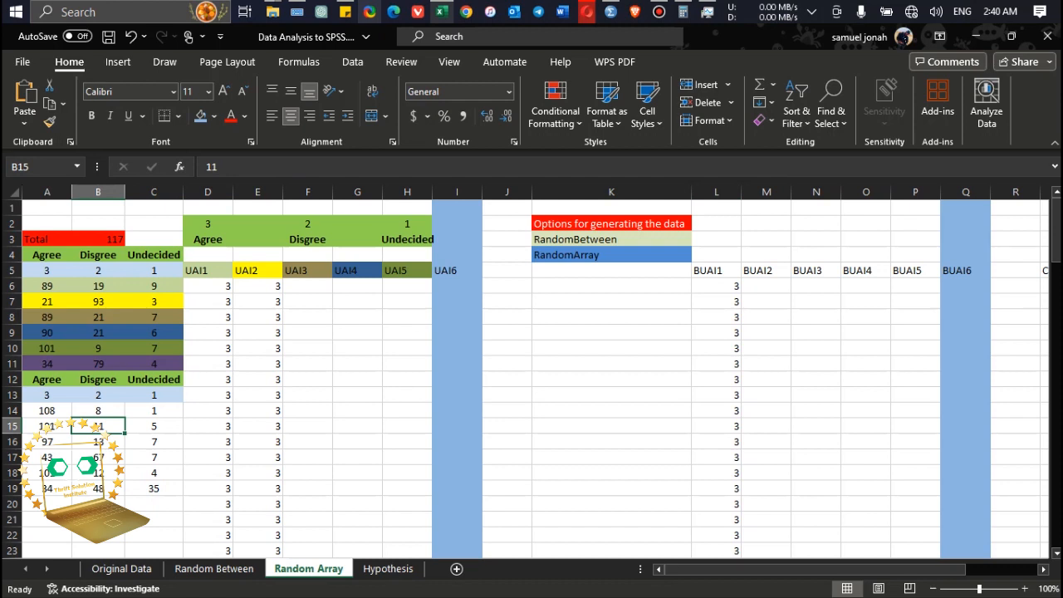
# Set the Disgree count in cell B15 of the Random Array sheet to 1.
pyautogui.write('1')
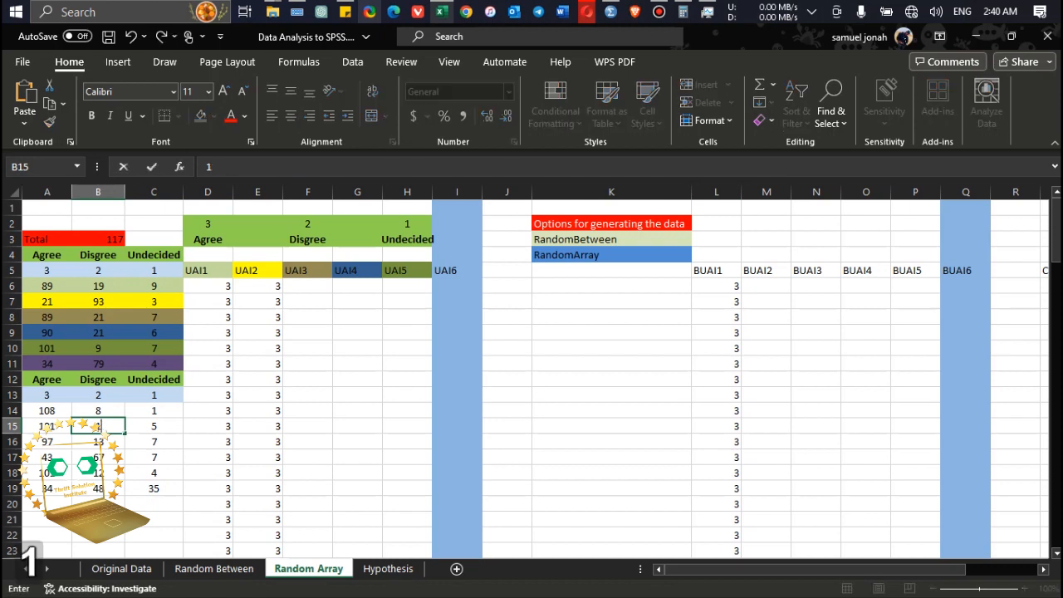
pyautogui.press('Return')
pyautogui.click(98, 426)
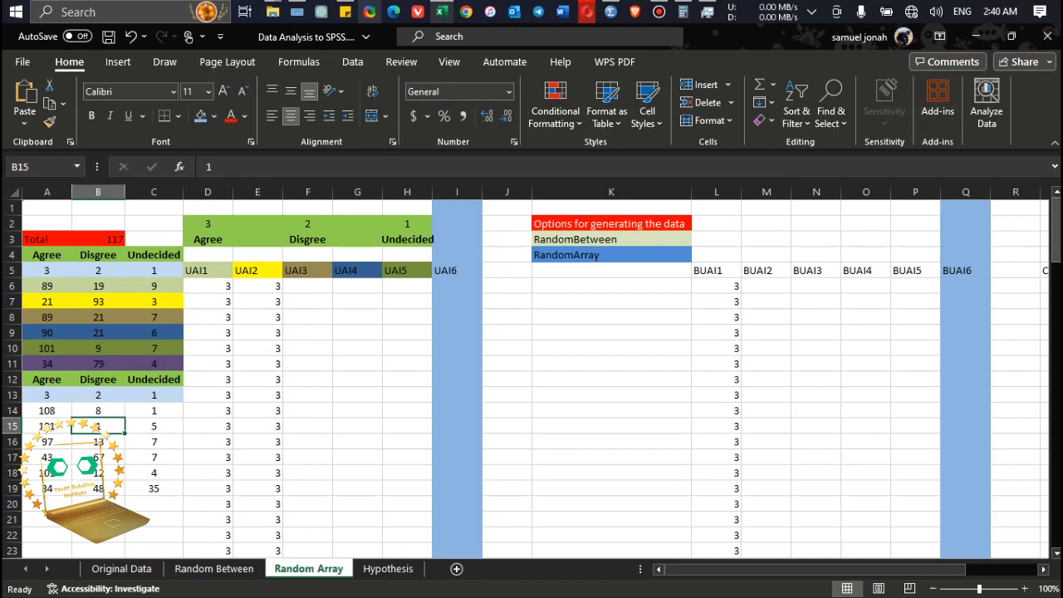
pyautogui.moveTo(716, 569)
pyautogui.mouseDown()
pyautogui.moveTo(732, 569)
pyautogui.moveTo(716, 570)
pyautogui.mouseUp()
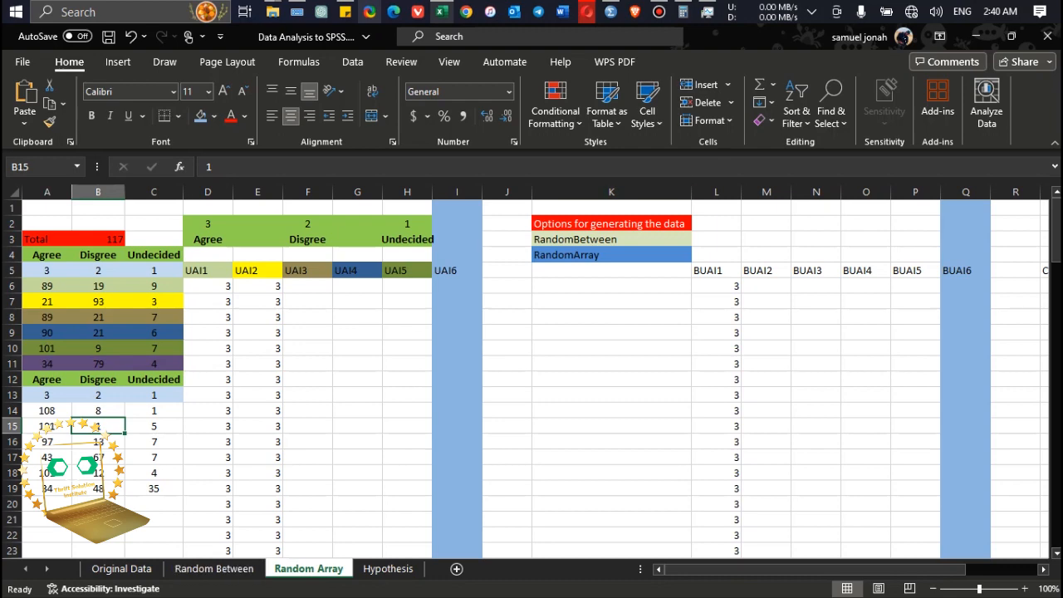
# Switch to the SPSS Statistics Data Editor and start importing data from an Excel file.
pyautogui.click(611, 11)
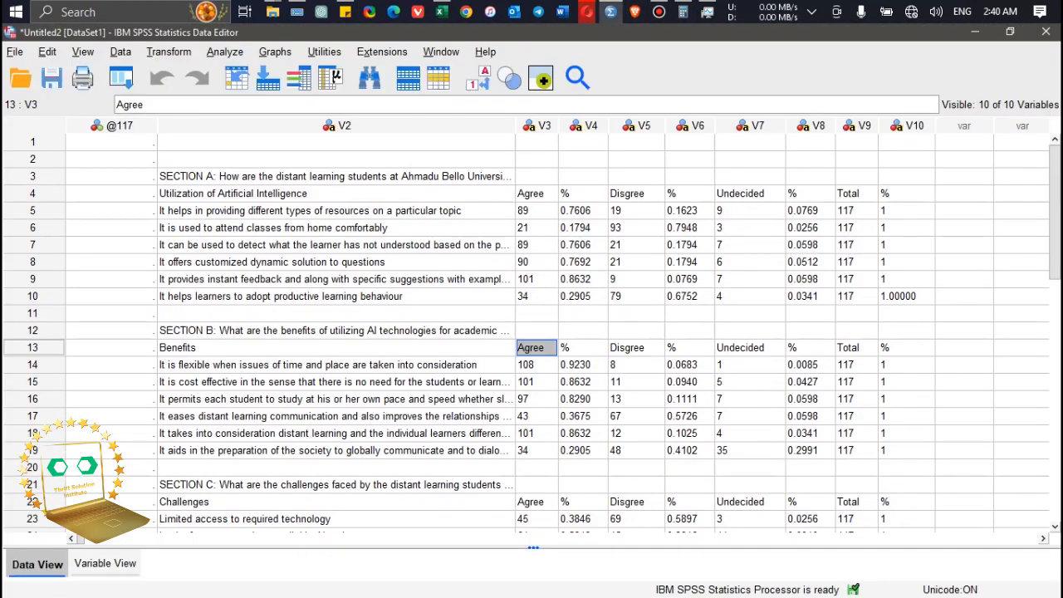
pyautogui.click(15, 52)
pyautogui.moveTo(63, 106)
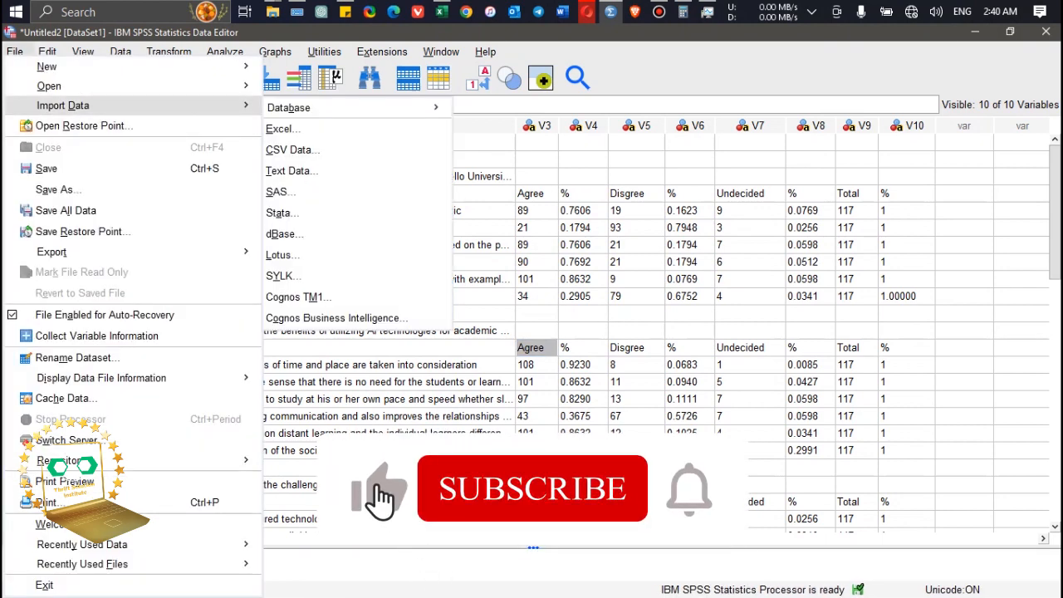
pyautogui.click(283, 129)
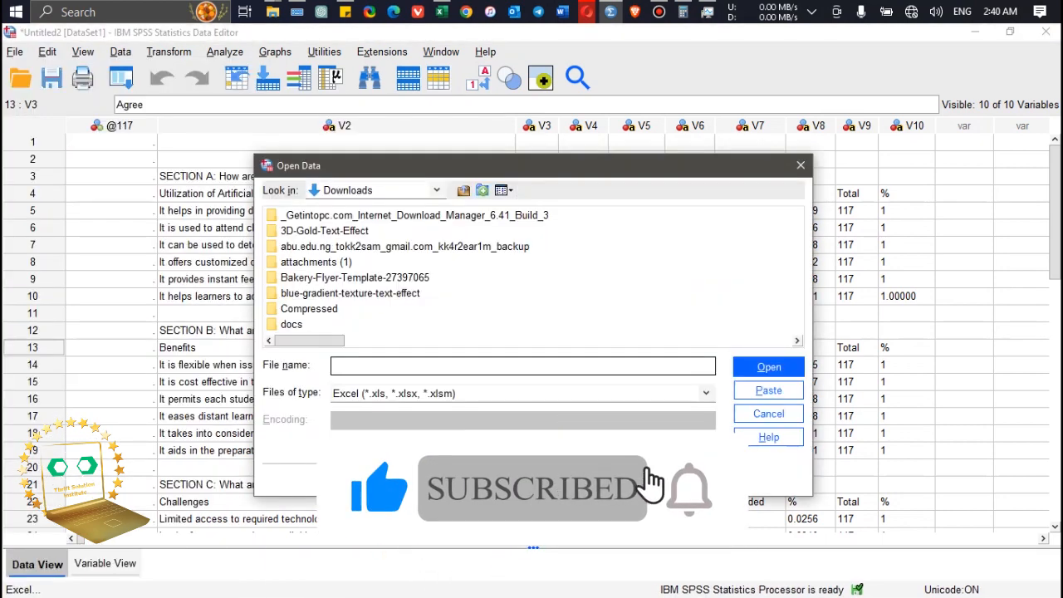
# Look through the user profile and Documents folders for the Excel workbook to import.
pyautogui.click(463, 190)
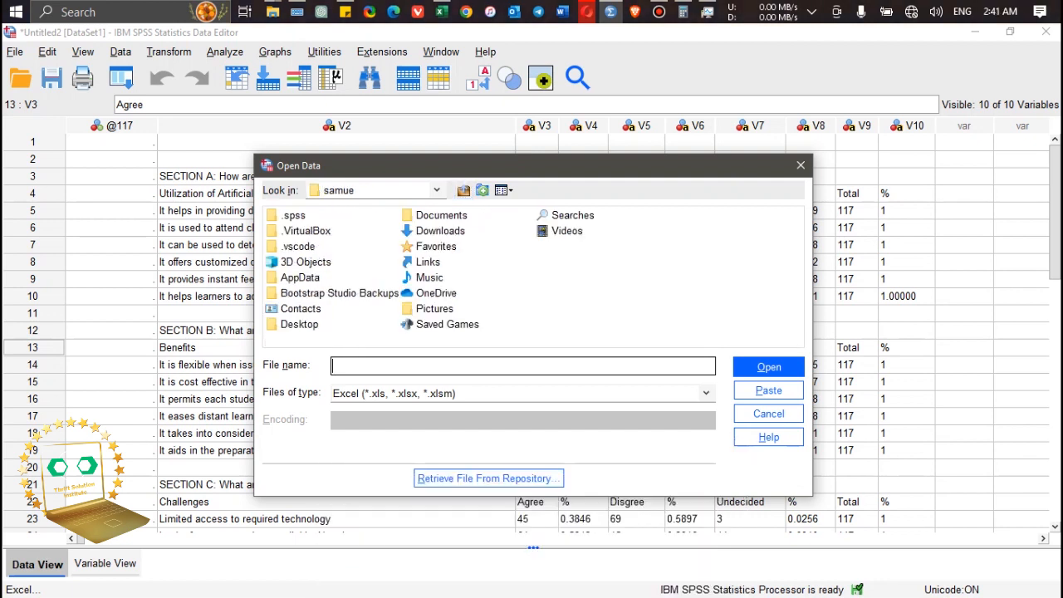
pyautogui.click(440, 216)
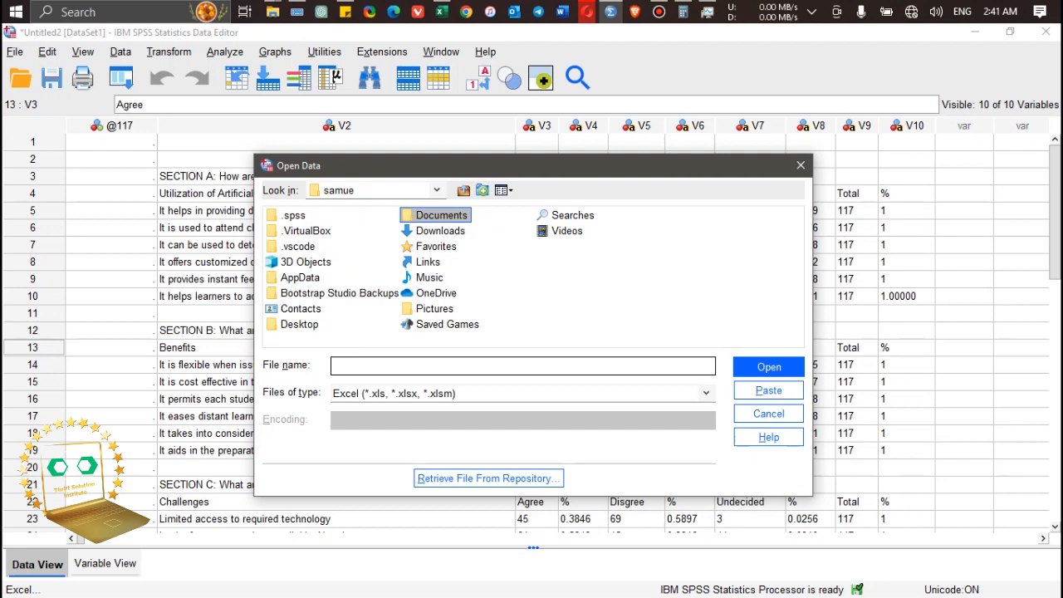
pyautogui.doubleClick(440, 216)
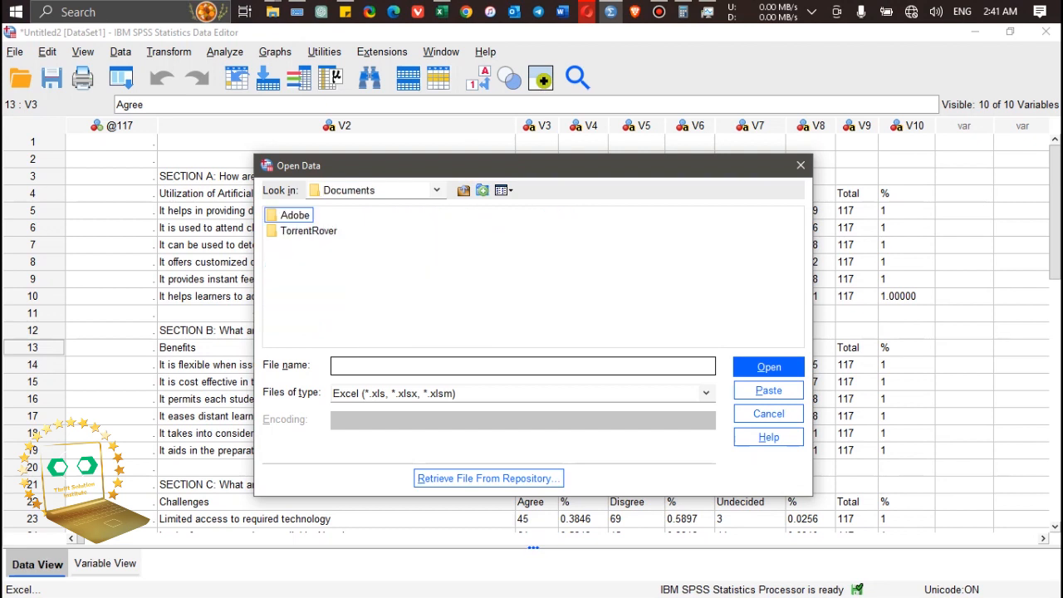
pyautogui.click(464, 190)
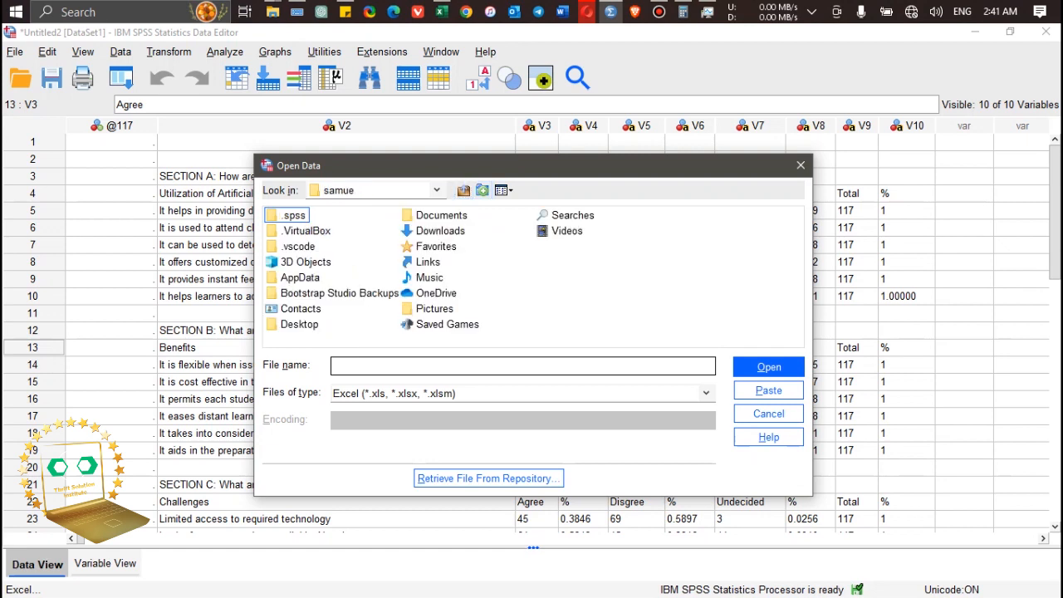
pyautogui.click(440, 216)
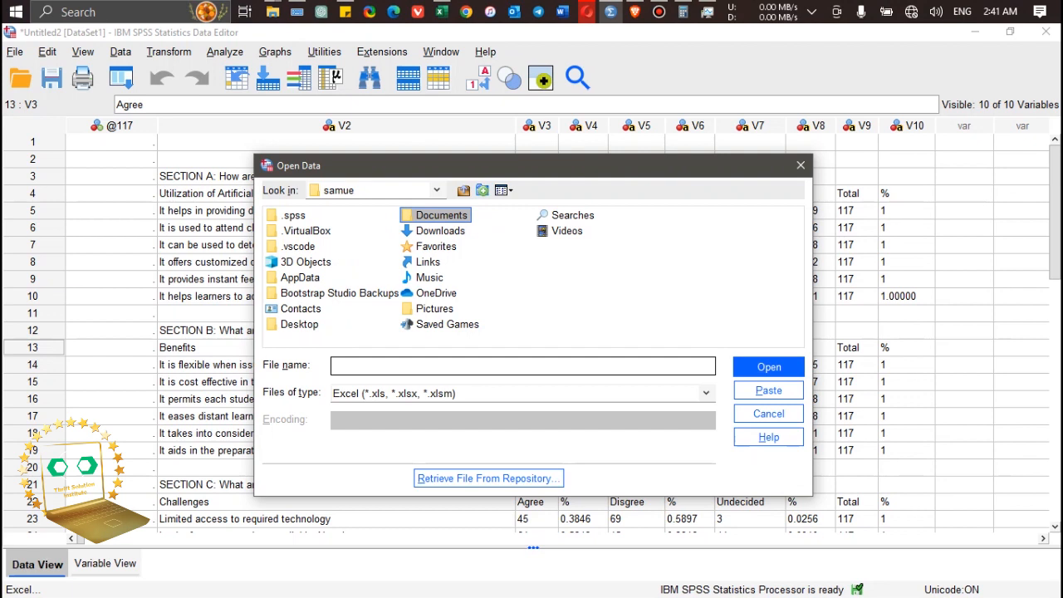
pyautogui.doubleClick(441, 216)
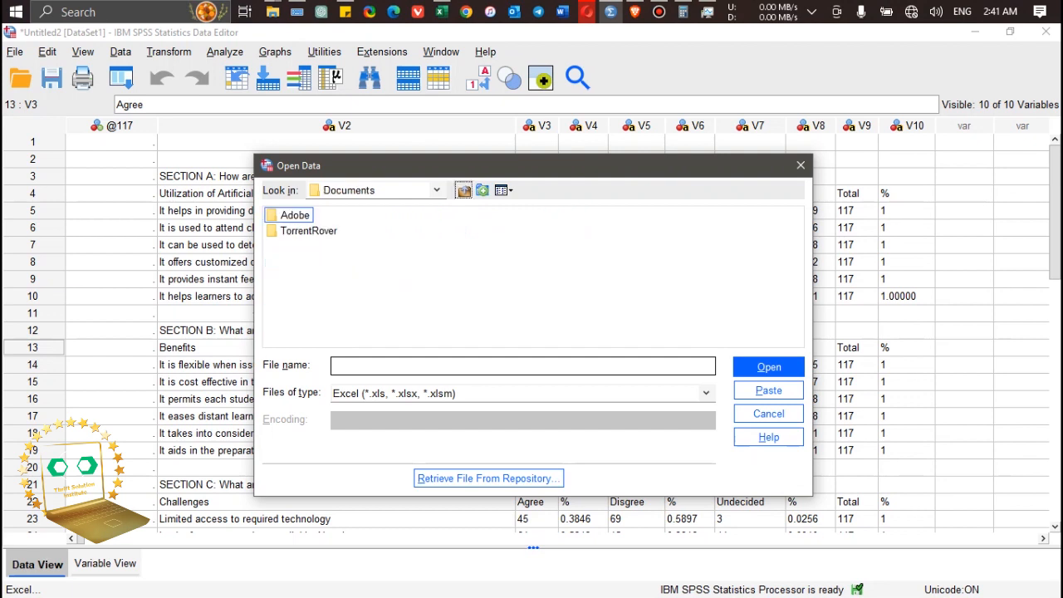
pyautogui.click(463, 190)
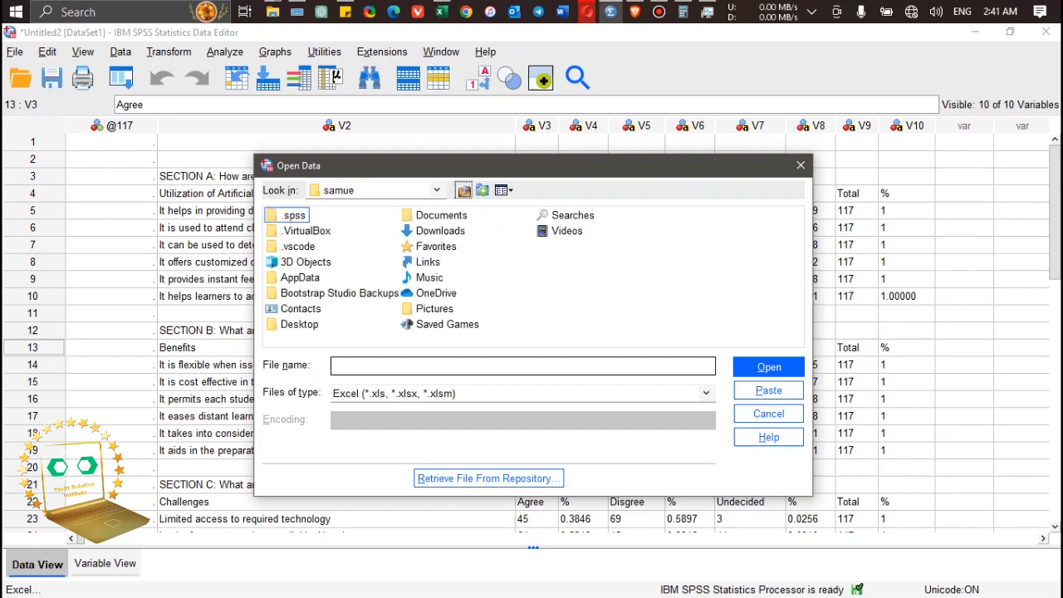
pyautogui.click(464, 191)
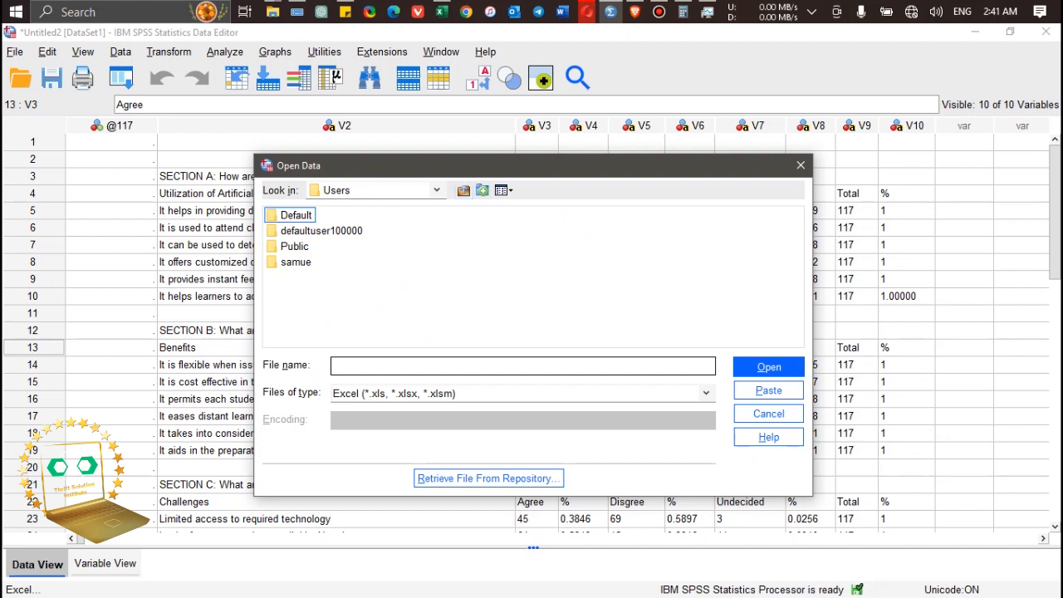
pyautogui.click(294, 262)
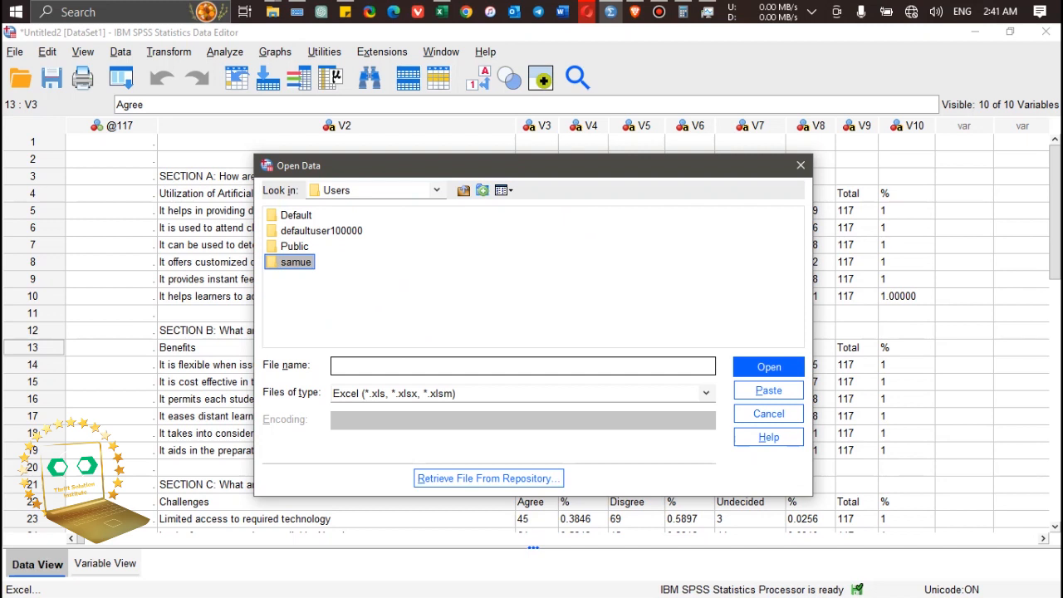
pyautogui.press('Return')
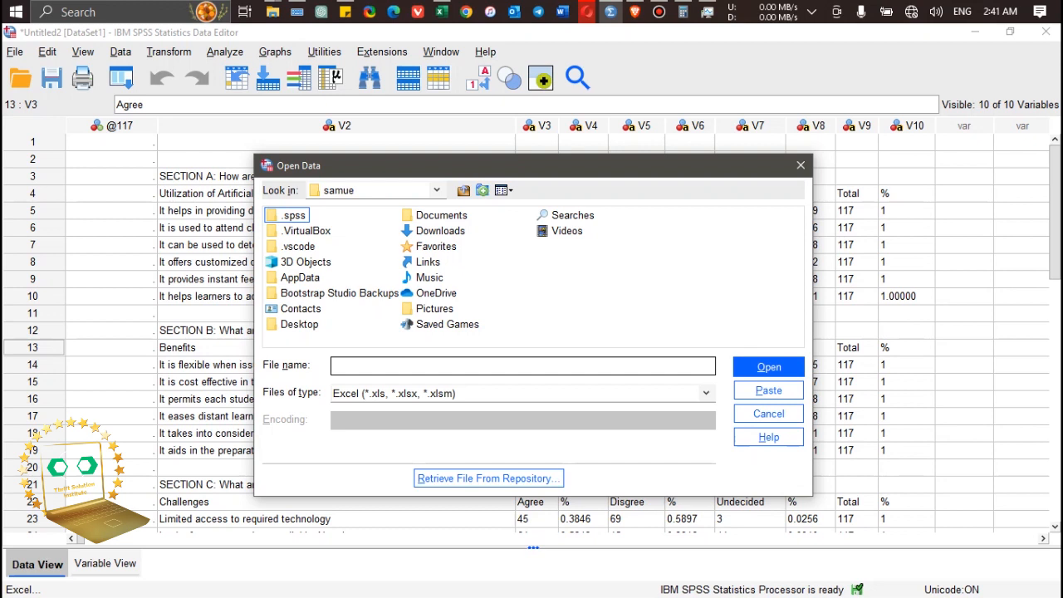
pyautogui.click(299, 325)
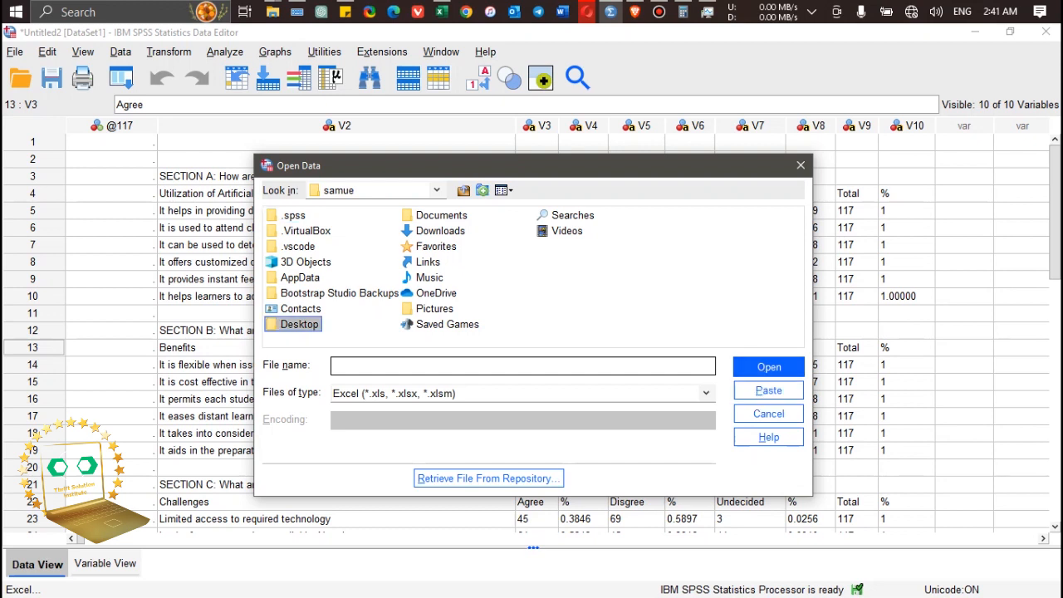
pyautogui.click(488, 478)
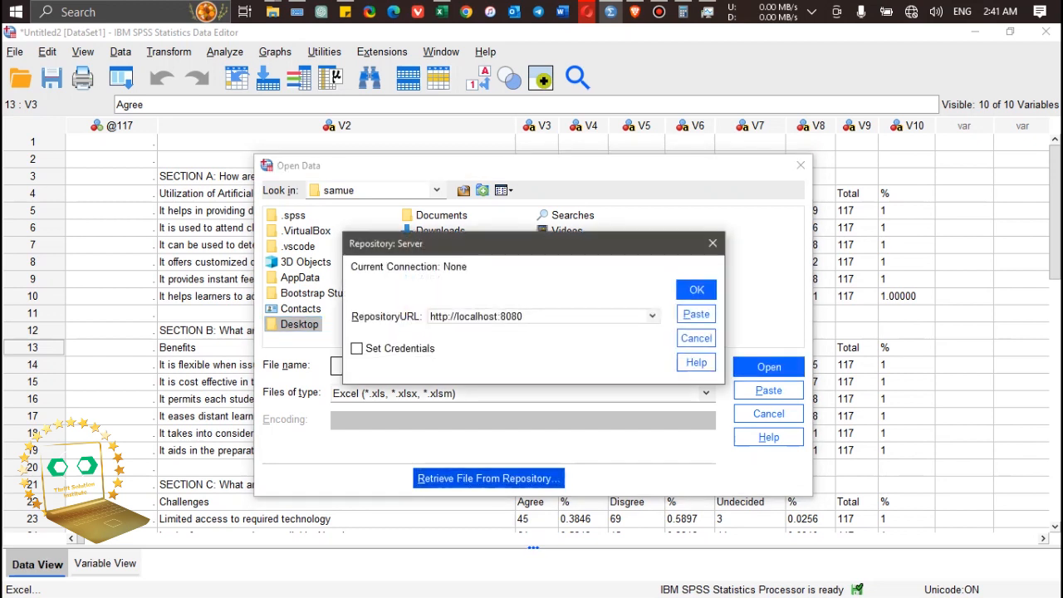
pyautogui.press('Escape')
pyautogui.click(435, 230)
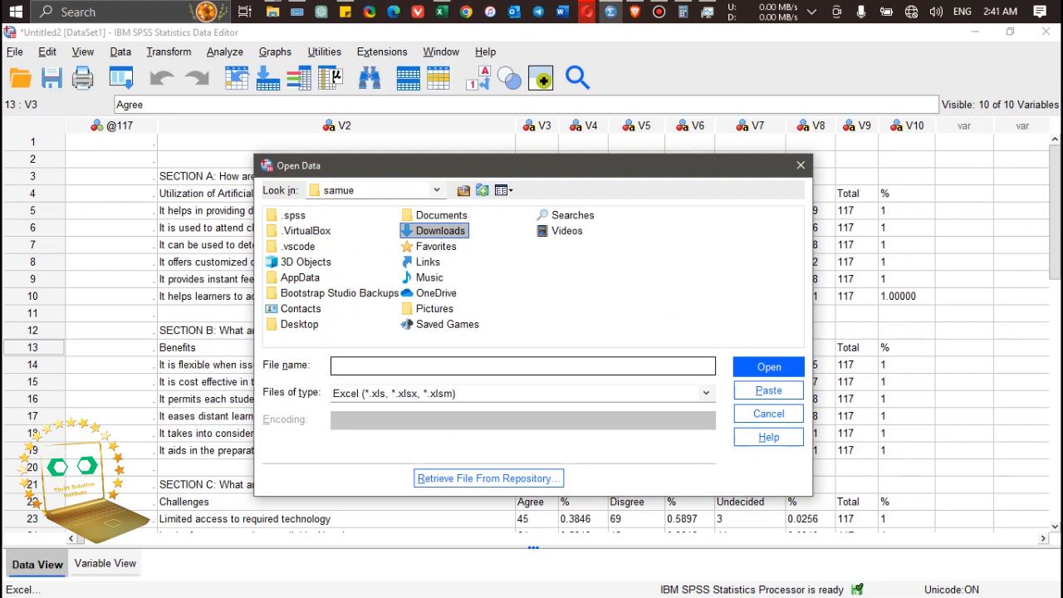
# Switch to File Explorer and open the TUTS folder inside the ELE folder, selecting its Excel workbook.
pyautogui.click(272, 12)
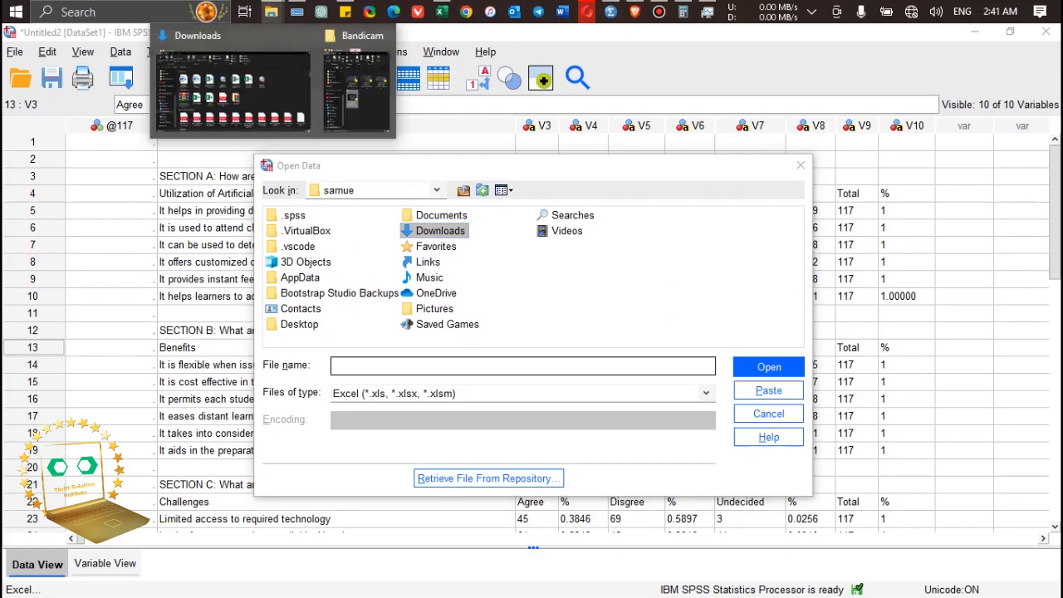
pyautogui.click(233, 87)
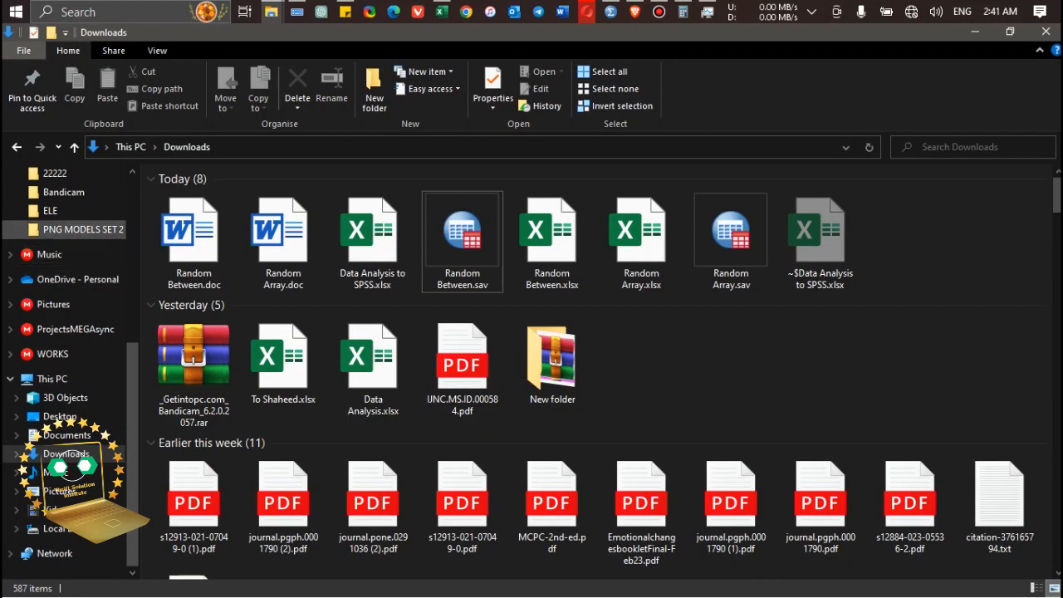
pyautogui.click(50, 211)
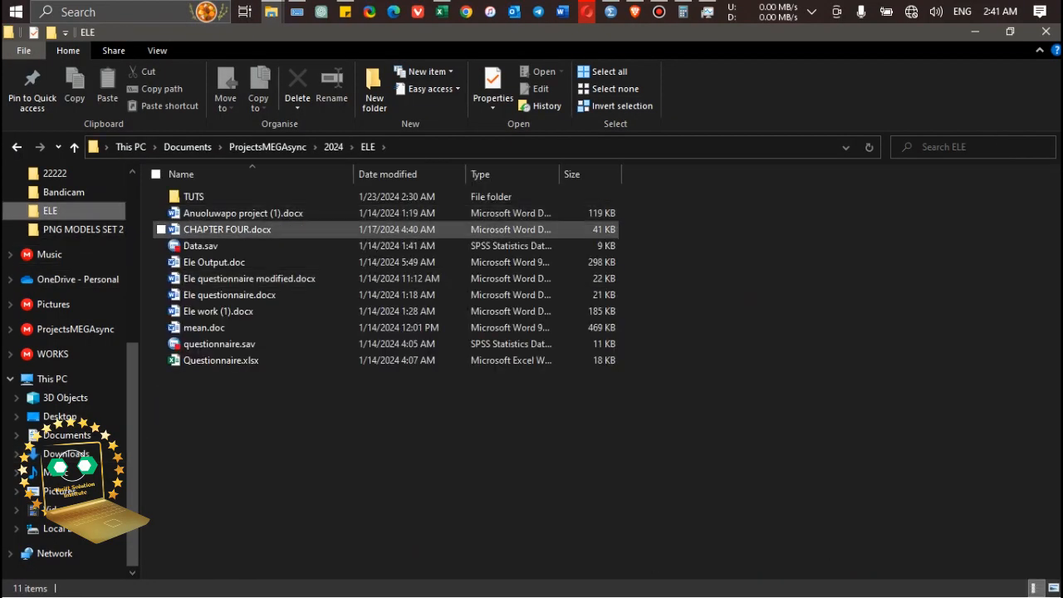
pyautogui.click(193, 197)
pyautogui.doubleClick(194, 197)
pyautogui.click(227, 196)
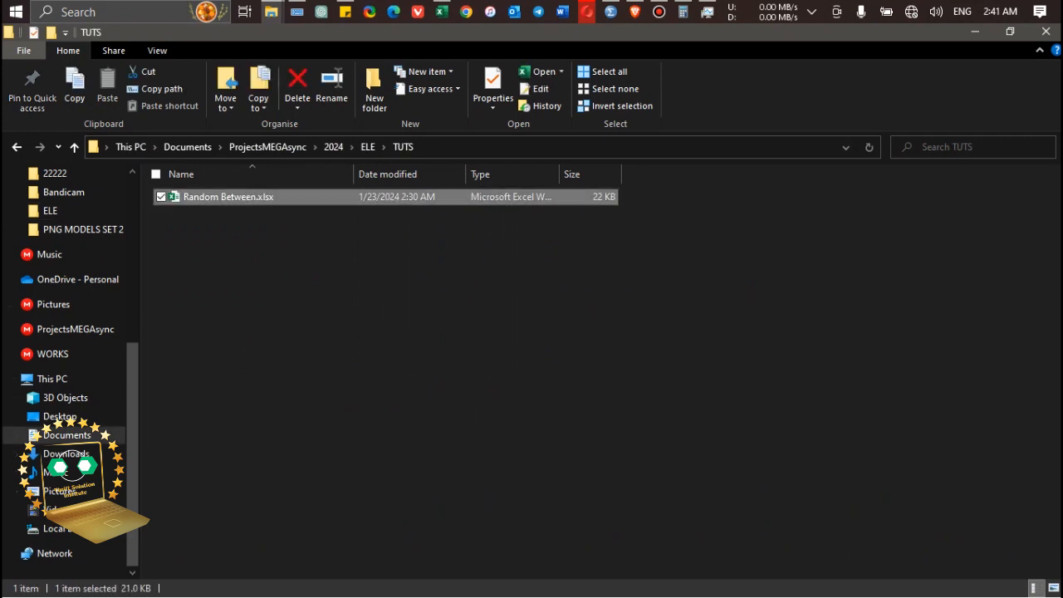
# Rename the workbook Random Between.xlsx in the TUTS folder as Random Between-new.xlsx.
pyautogui.click(349, 282)
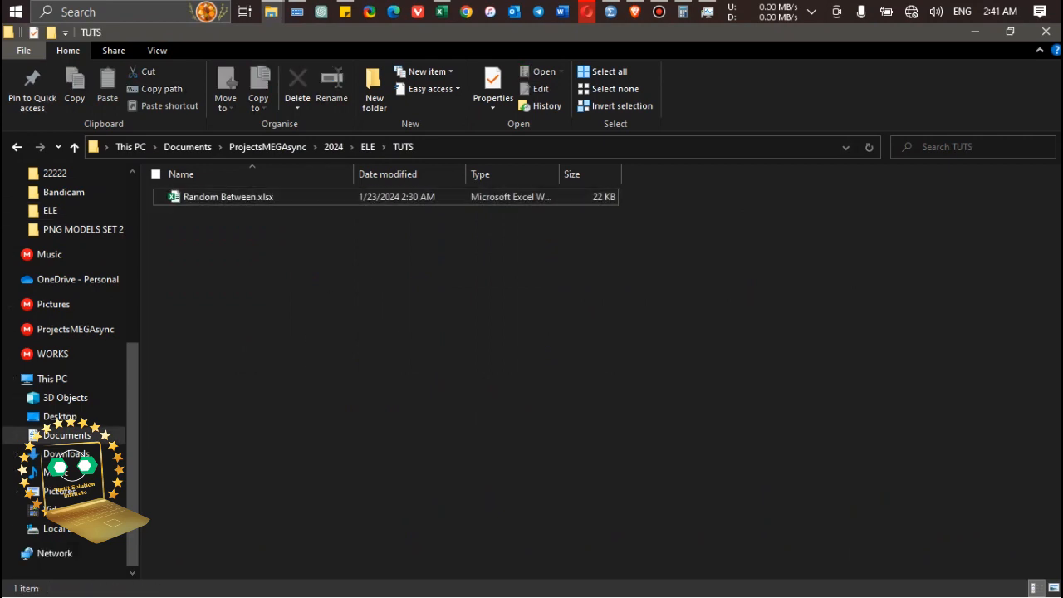
pyautogui.click(228, 197)
pyautogui.press('F2')
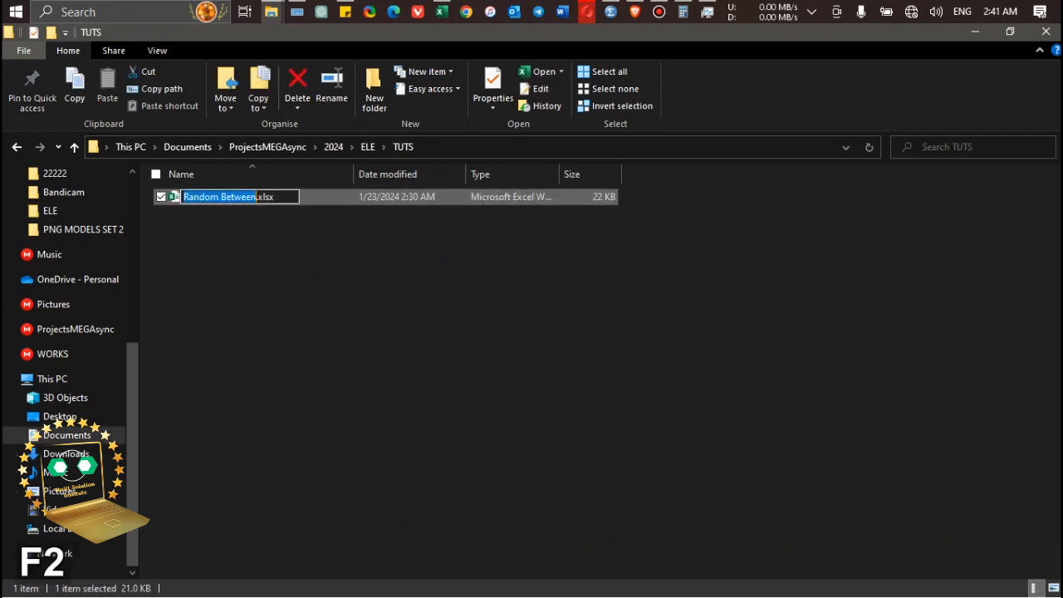
pyautogui.press('Right')
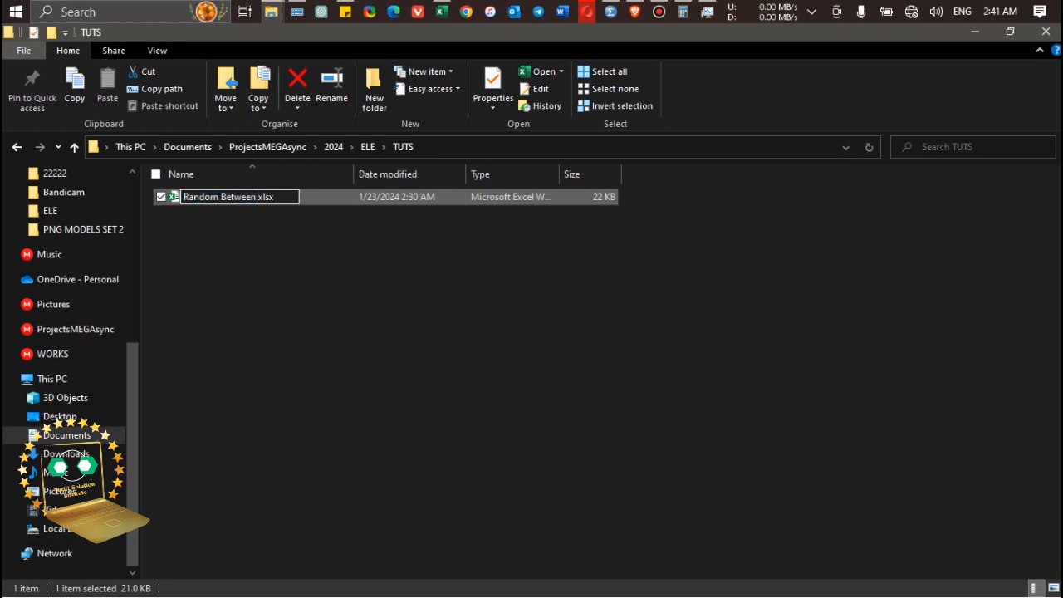
pyautogui.write('-new')
pyautogui.press('Return')
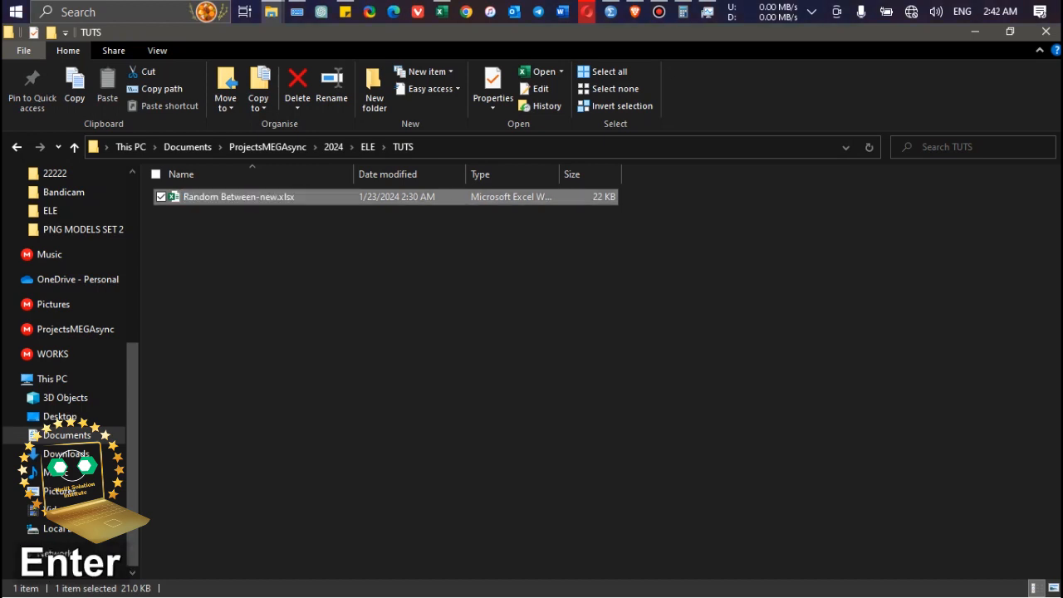
# Copy Random Between-new.xlsx from the TUTS folder into the Downloads folder.
pyautogui.hotkey('ctrl', 'c')
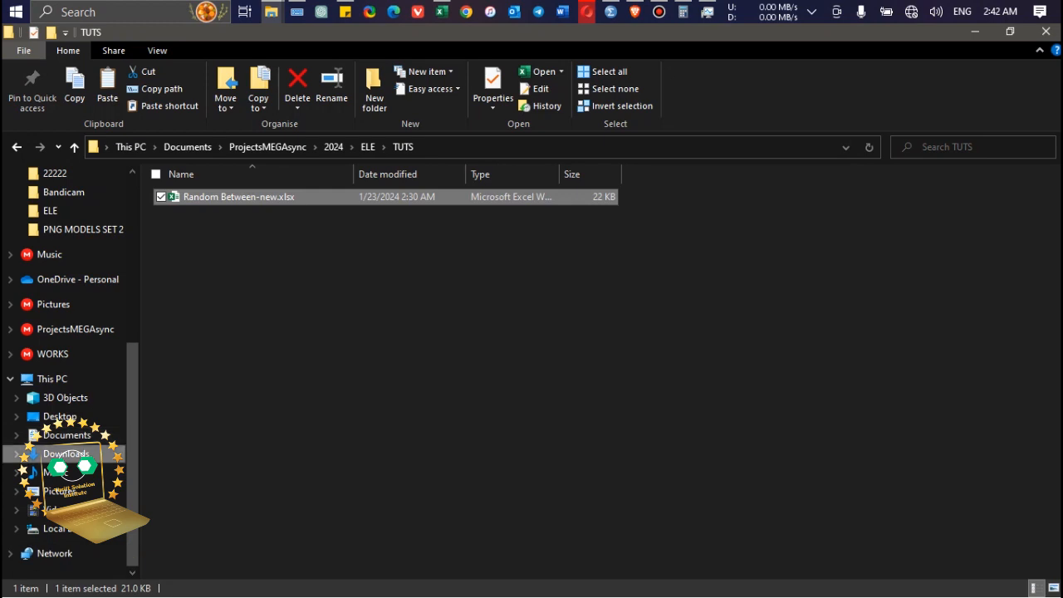
pyautogui.click(66, 453)
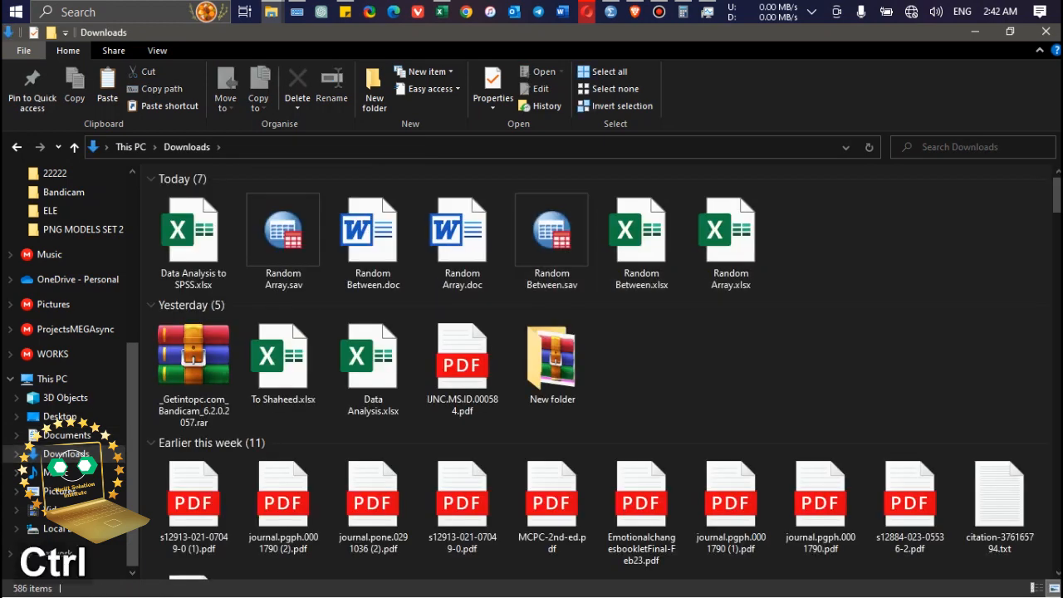
pyautogui.hotkey('ctrl', 'v')
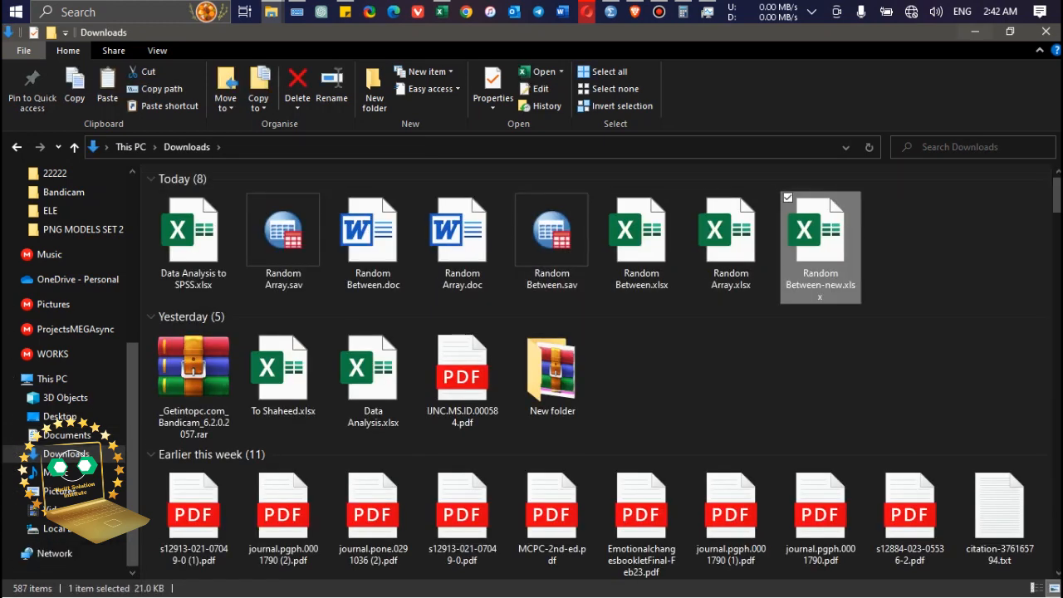
# Switch back to SPSS and import Sheet1 of Random Between-new.xlsx from the Downloads folder with the default read options.
pyautogui.hotkey('alt', 'Tab')
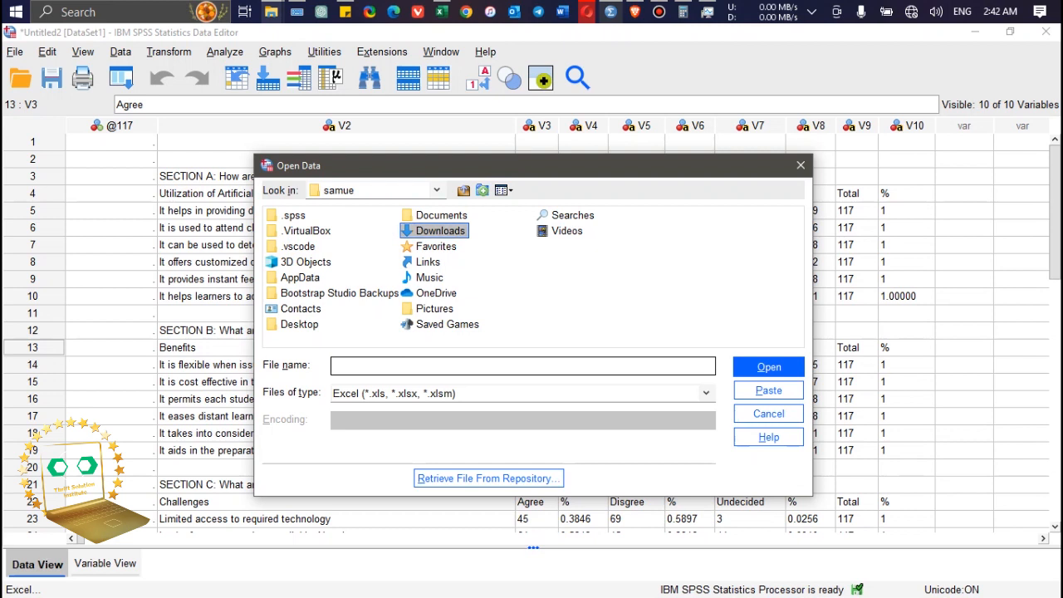
pyautogui.doubleClick(440, 231)
pyautogui.click(522, 366)
pyautogui.write('rand')
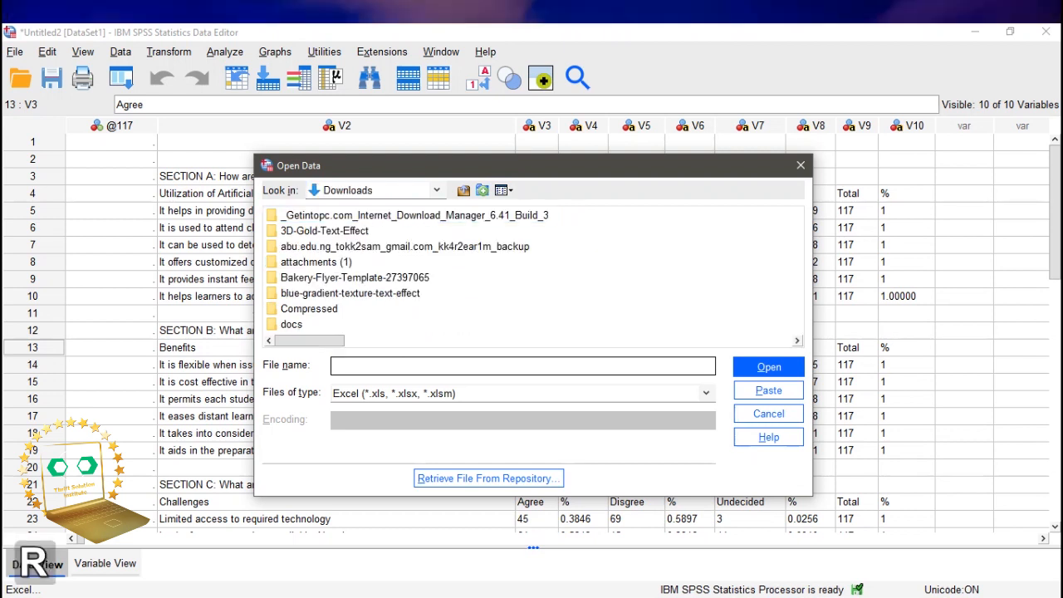
pyautogui.click(394, 431)
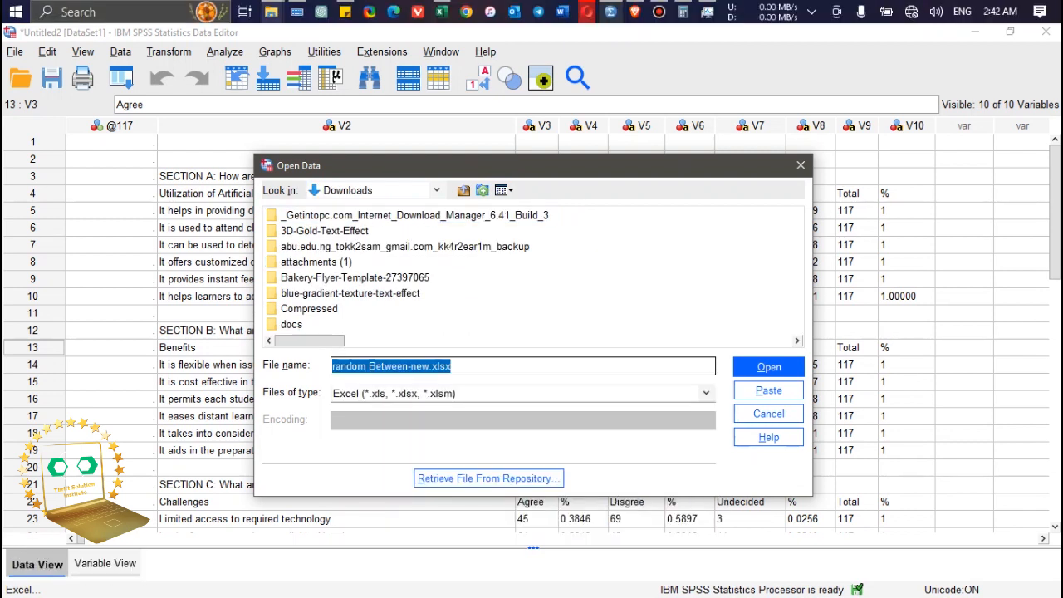
pyautogui.click(769, 367)
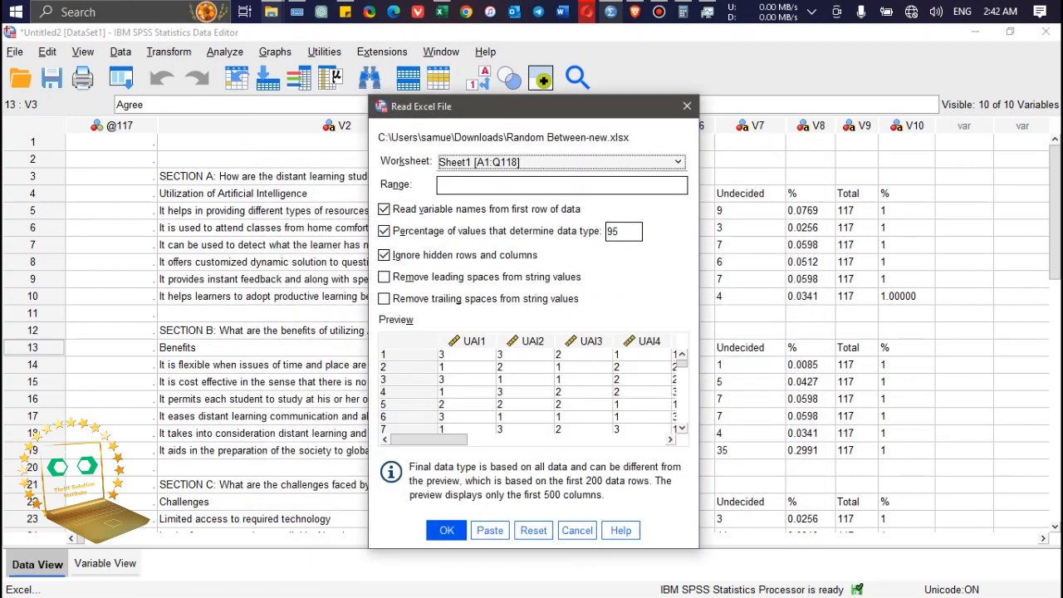
pyautogui.click(447, 530)
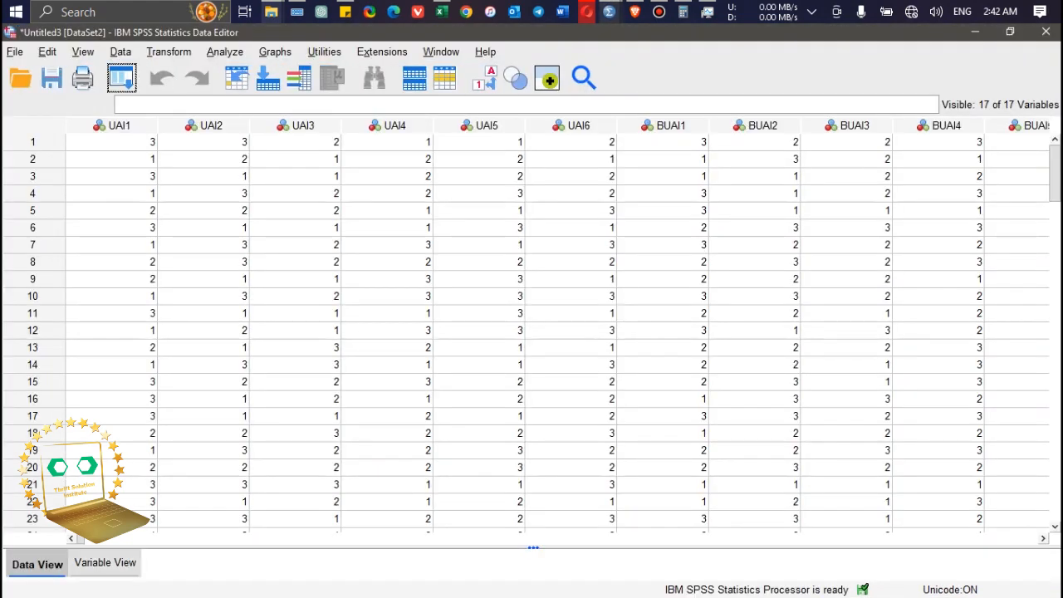
# Review the imported response values alongside the variable definitions of the dataset.
pyautogui.click(105, 562)
pyautogui.click(37, 564)
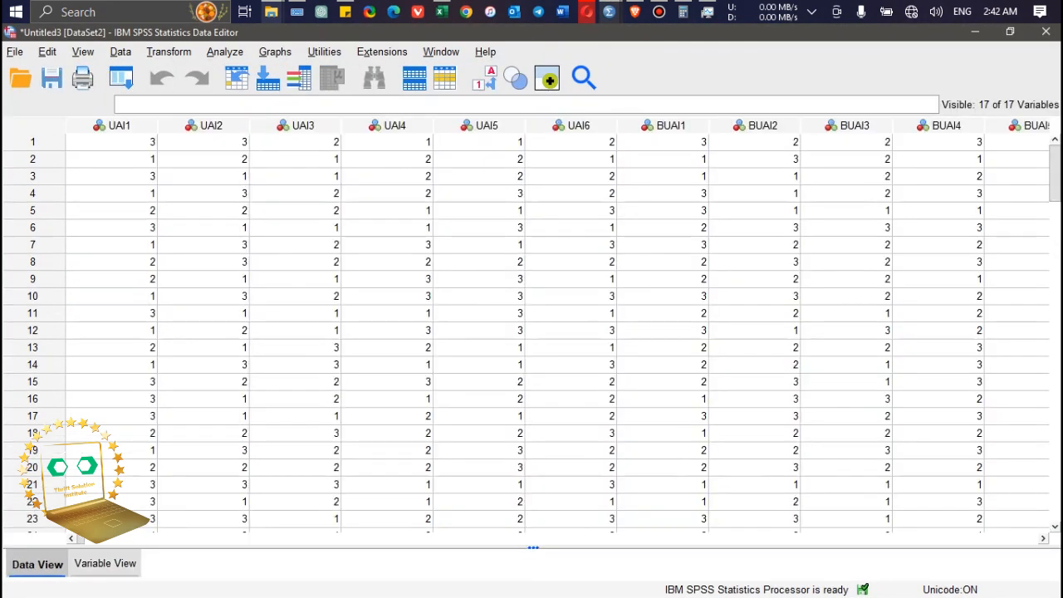
pyautogui.click(105, 562)
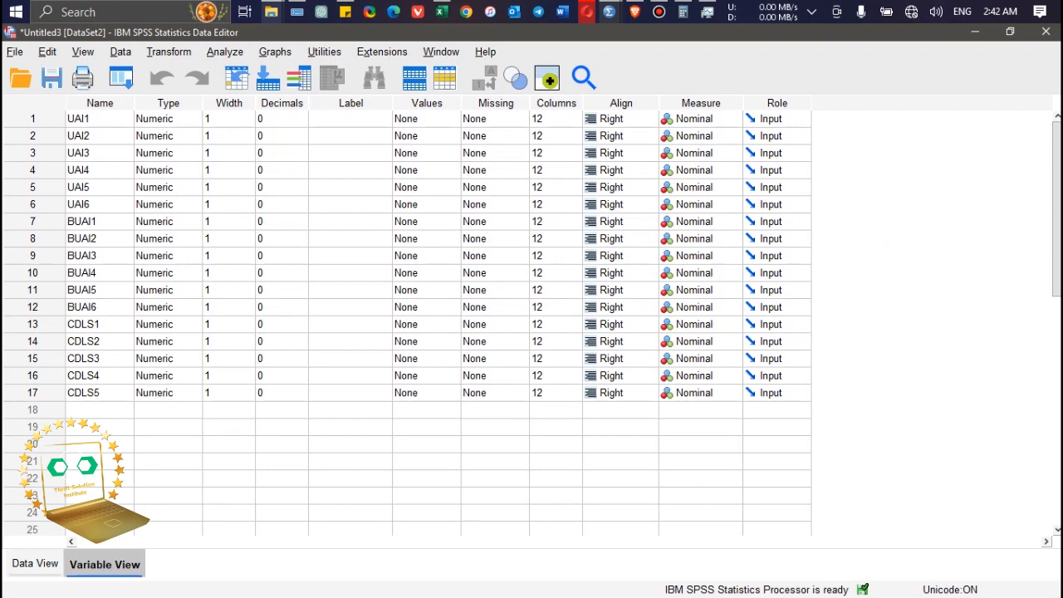
pyautogui.click(105, 563)
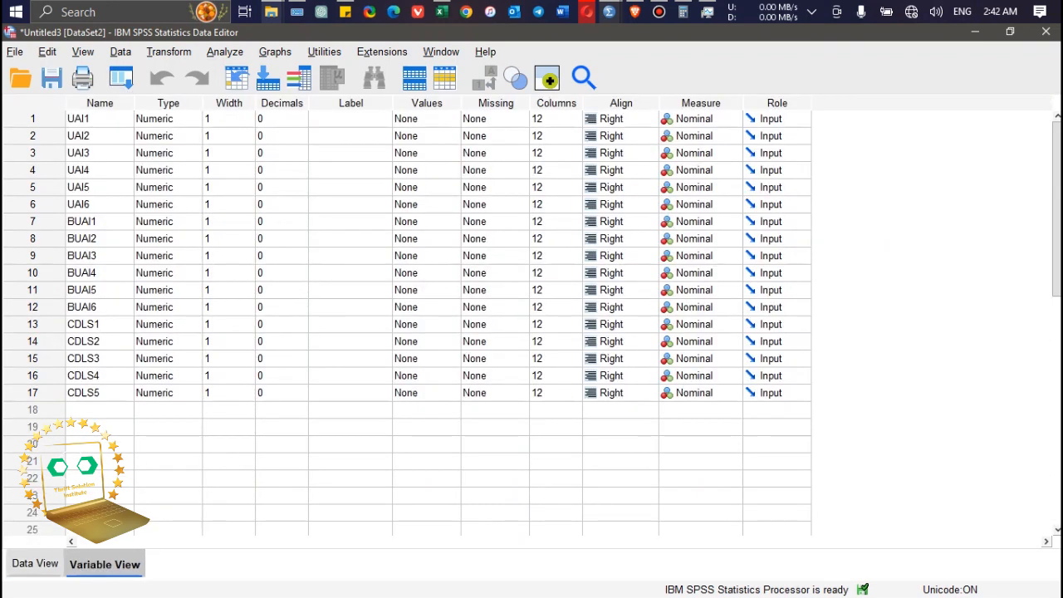
pyautogui.click(35, 563)
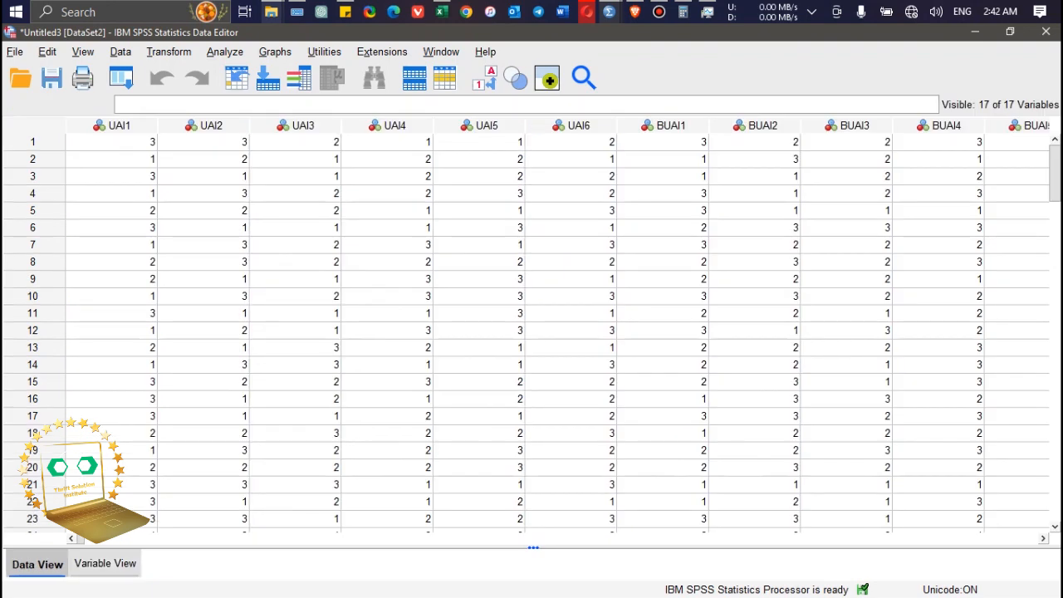
pyautogui.click(104, 564)
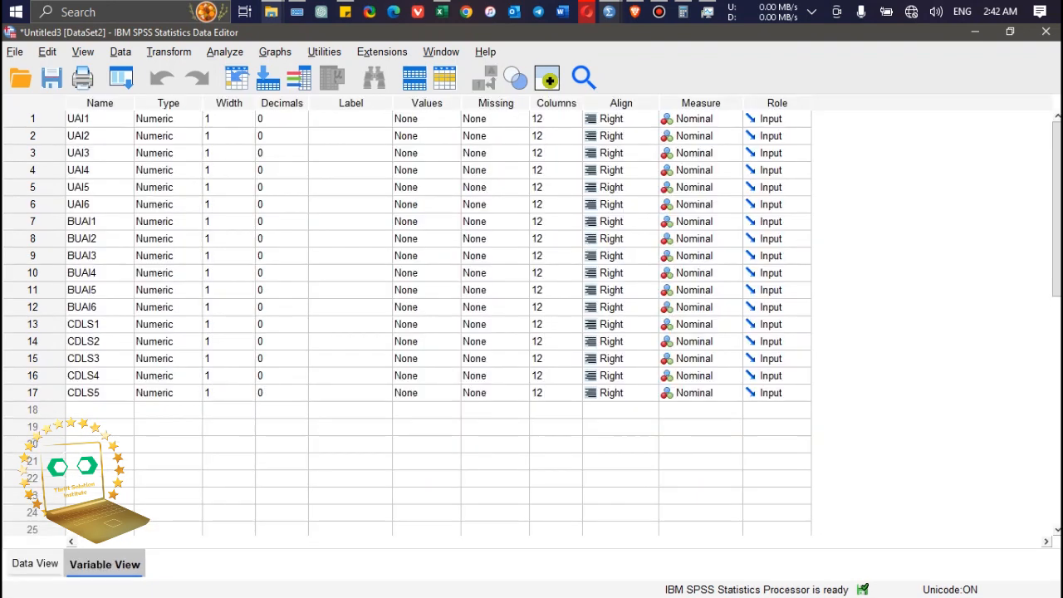
# Set the alignment of variable UAI1 to Center in the variable definitions.
pyautogui.rightClick(611, 122)
pyautogui.click(612, 121)
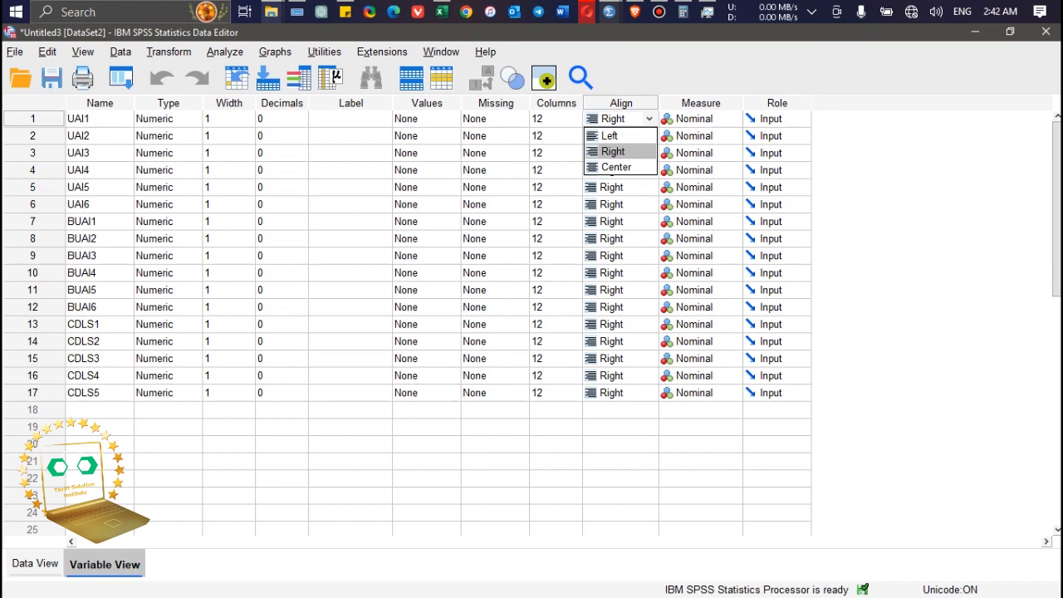
pyautogui.press('Down')
pyautogui.press('Return')
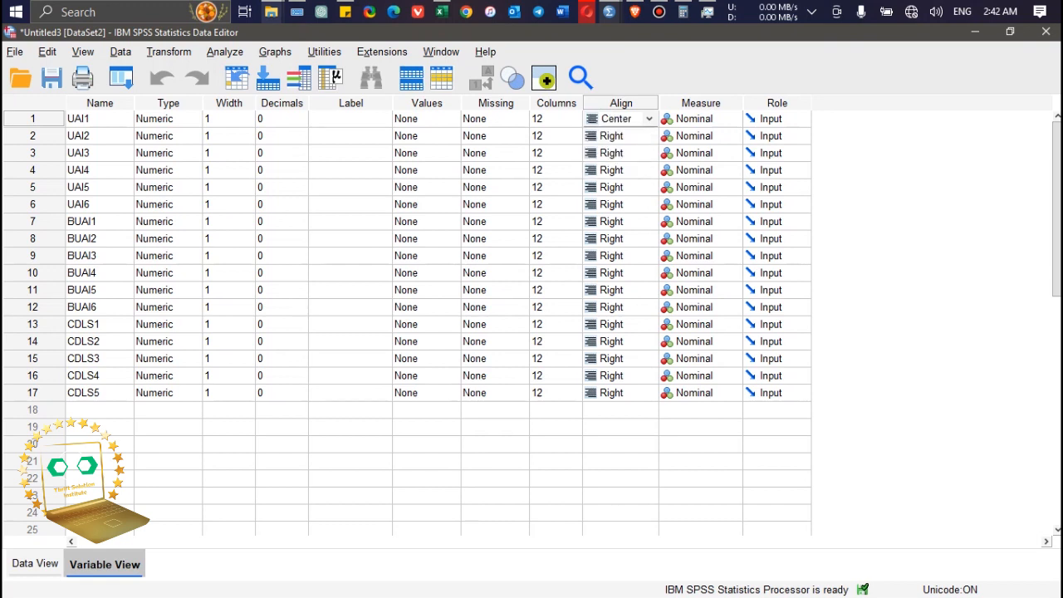
pyautogui.click(620, 170)
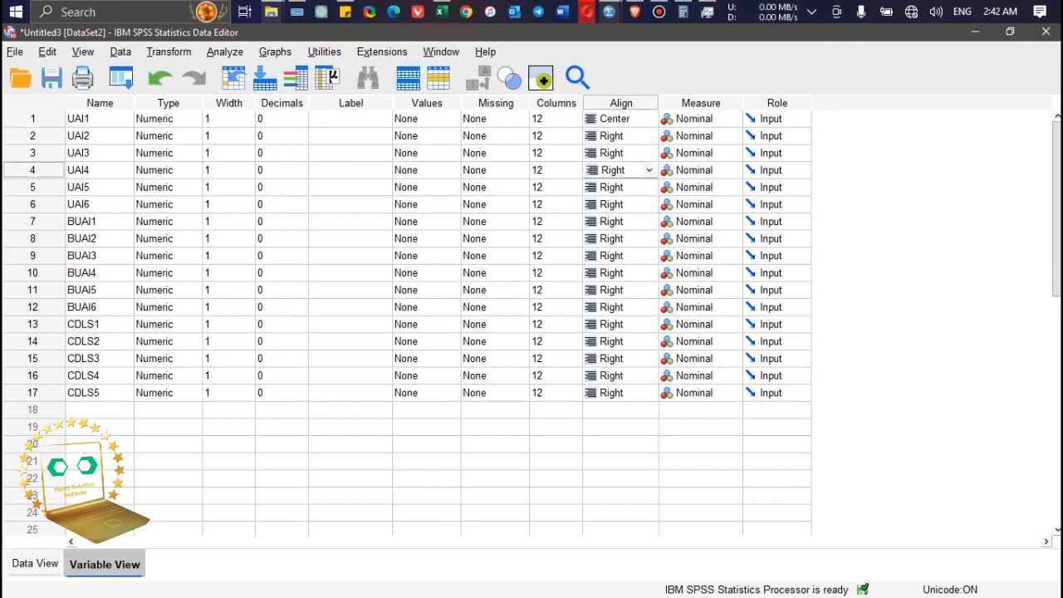
# Copy UAI1's Center alignment and paste it to all the other variables through CDLS5.
pyautogui.rightClick(598, 120)
pyautogui.click(615, 130)
pyautogui.moveTo(616, 120); pyautogui.dragTo(616, 393)
pyautogui.rightClick(617, 393)
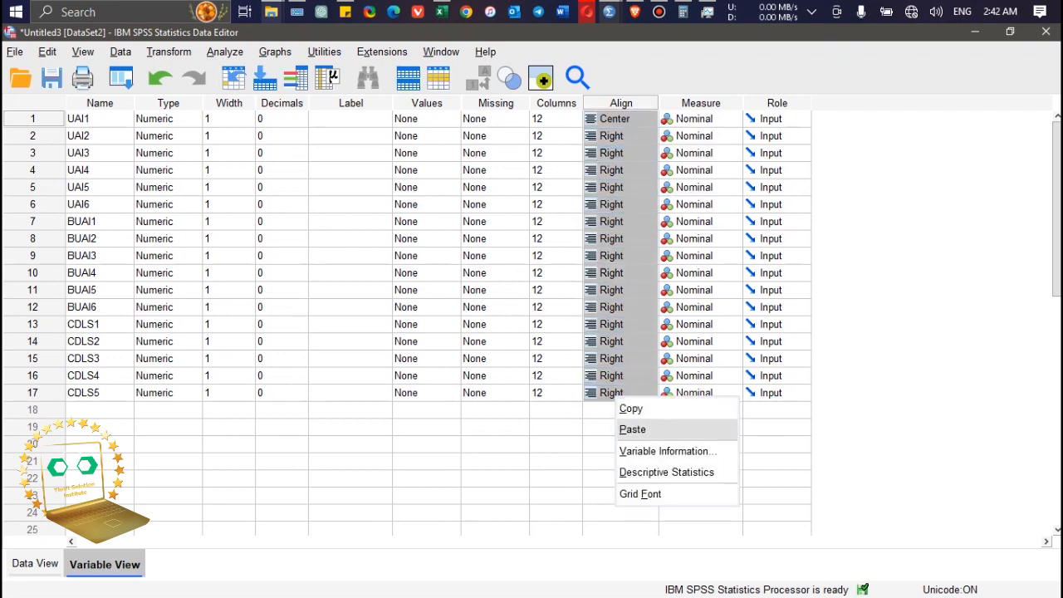
pyautogui.click(635, 428)
# Check the alignment of the response values in the data grid against the variable definitions.
pyautogui.click(35, 563)
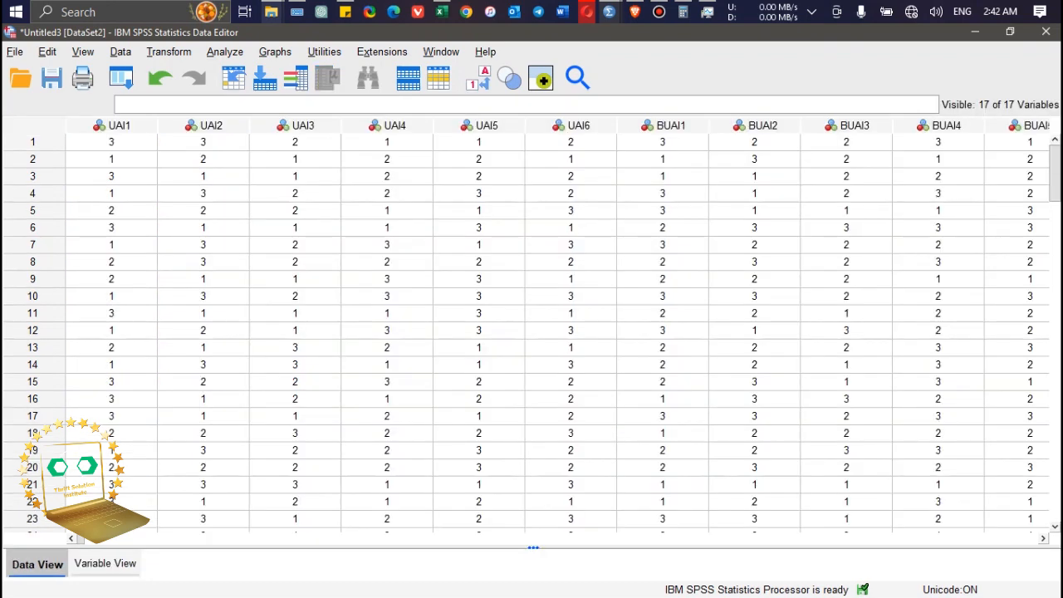
pyautogui.click(105, 564)
pyautogui.click(35, 563)
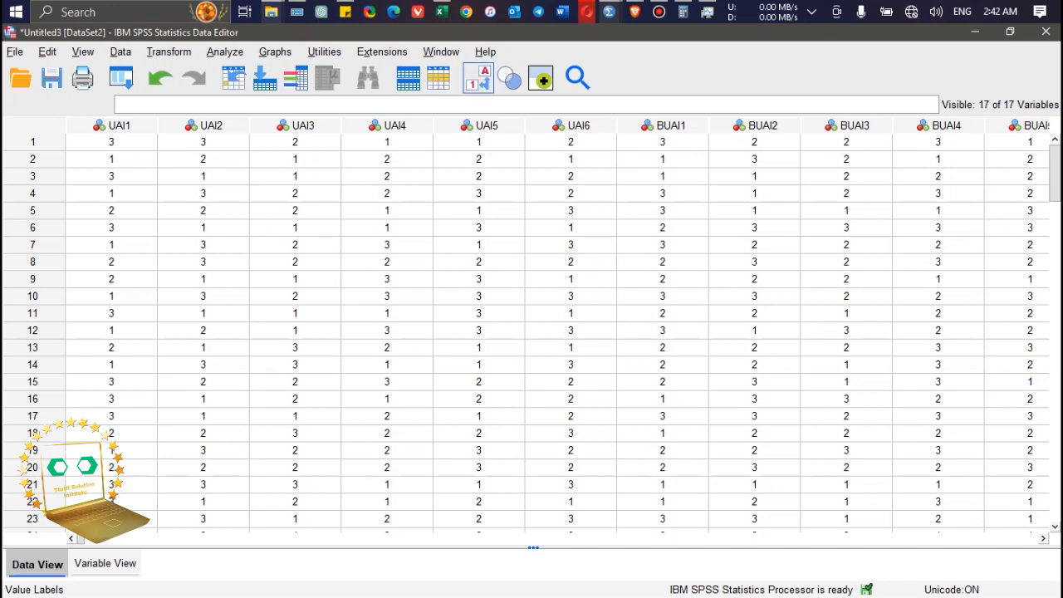
pyautogui.click(104, 563)
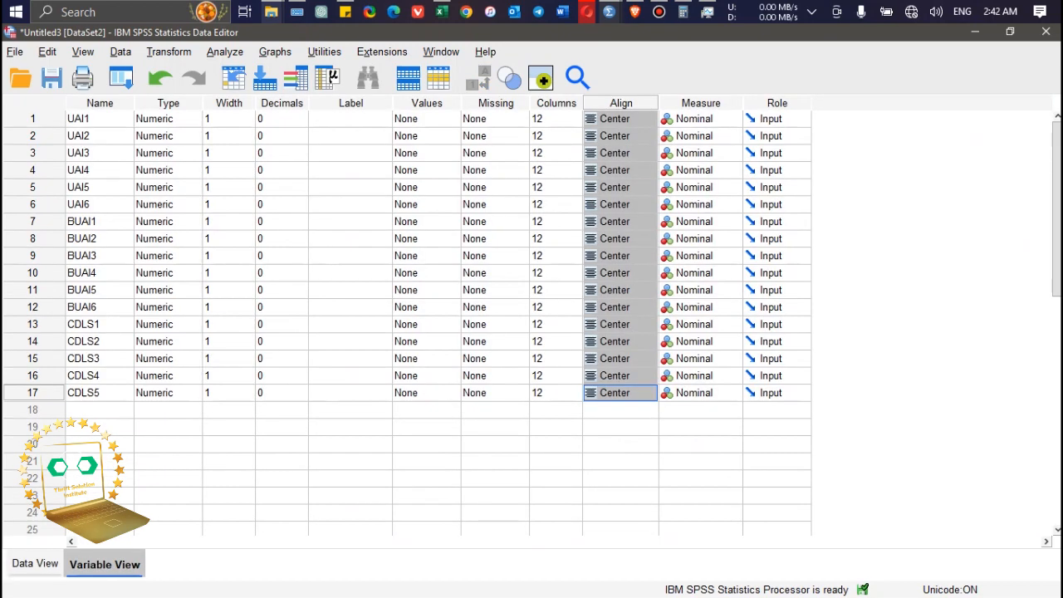
pyautogui.click(35, 563)
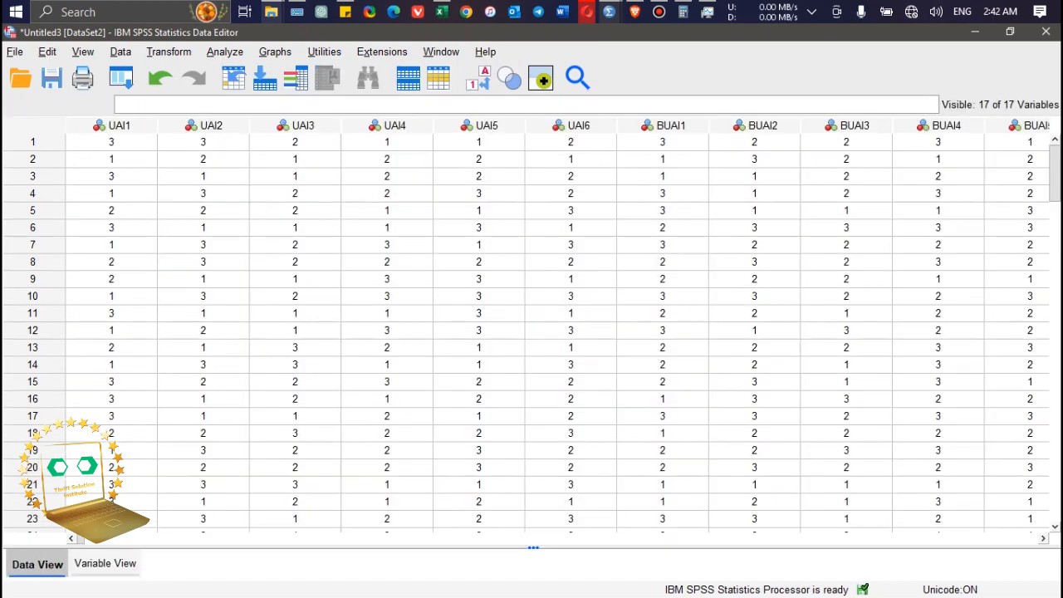
pyautogui.click(105, 563)
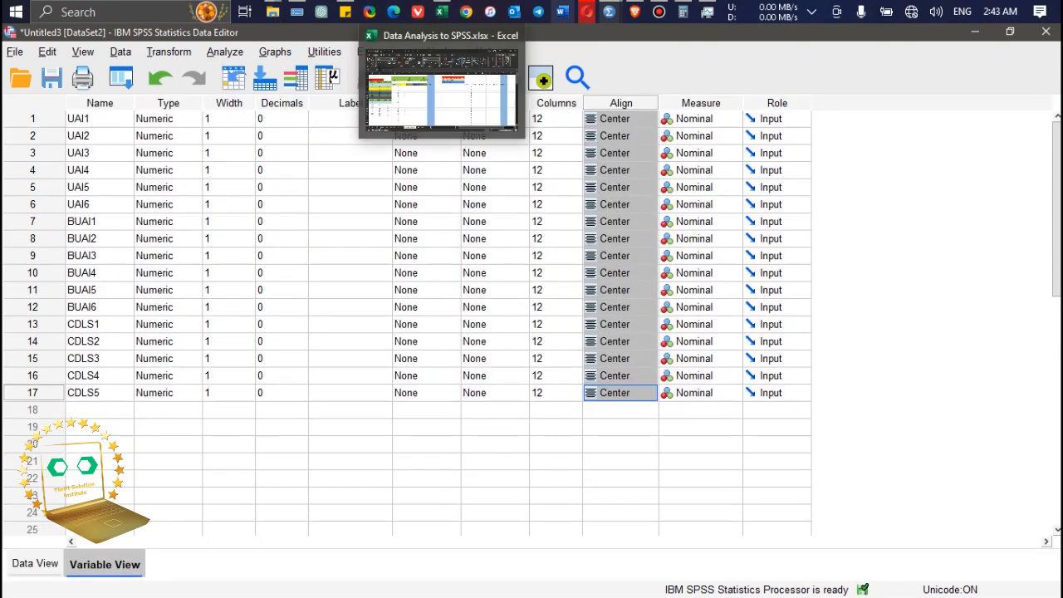
# Switch to the Data Analysis to SPSS workbook in Excel and view the Original Data sheet.
pyautogui.click(441, 12)
pyautogui.click(122, 568)
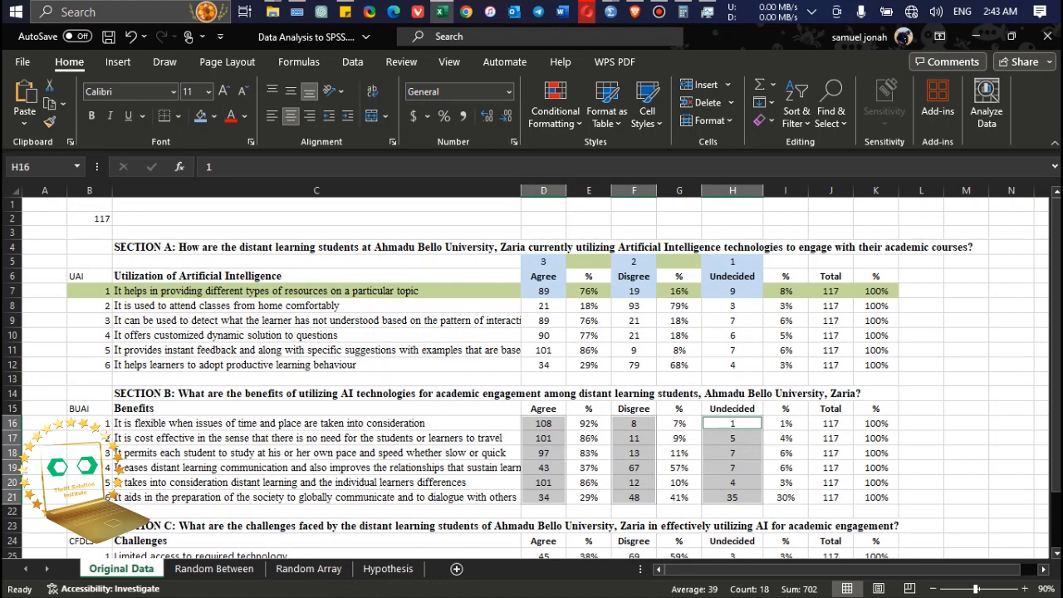
# Switch back to the Untitled3 dataset in SPSS and start saving it to a file.
pyautogui.click(610, 11)
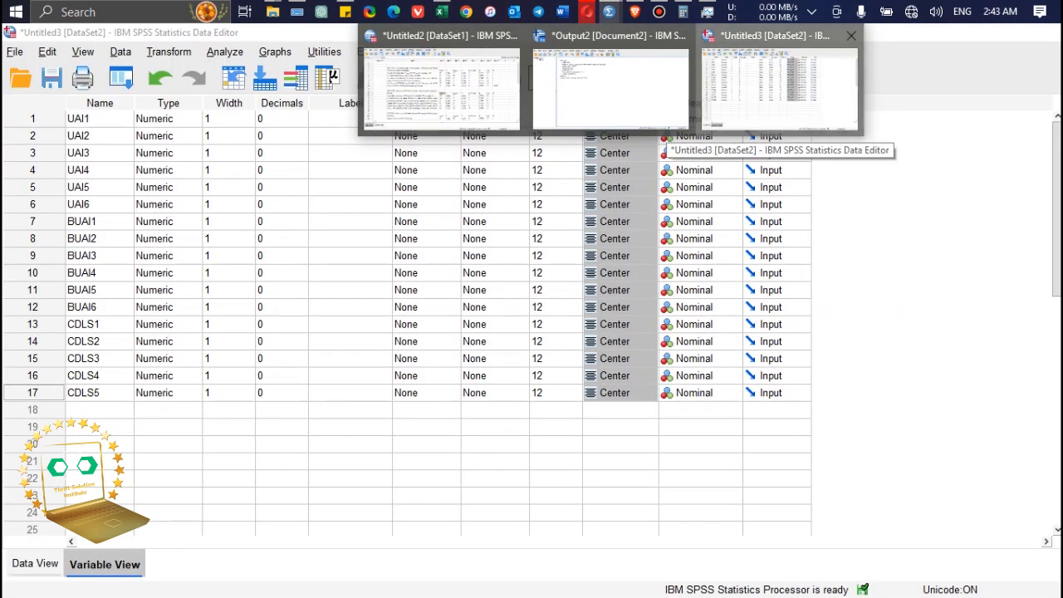
pyautogui.click(779, 90)
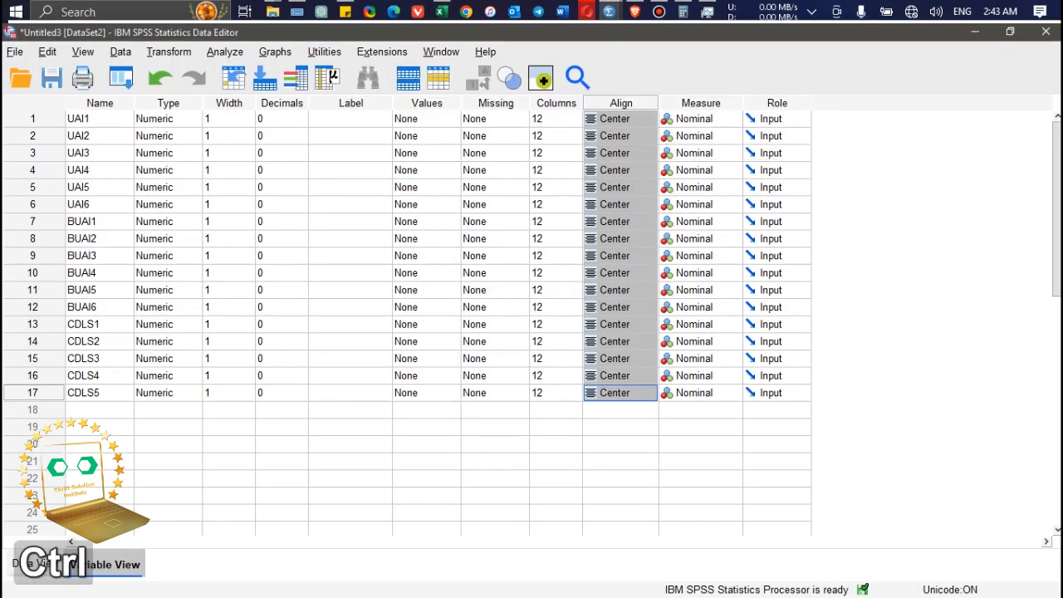
pyautogui.hotkey('ctrl', 's')
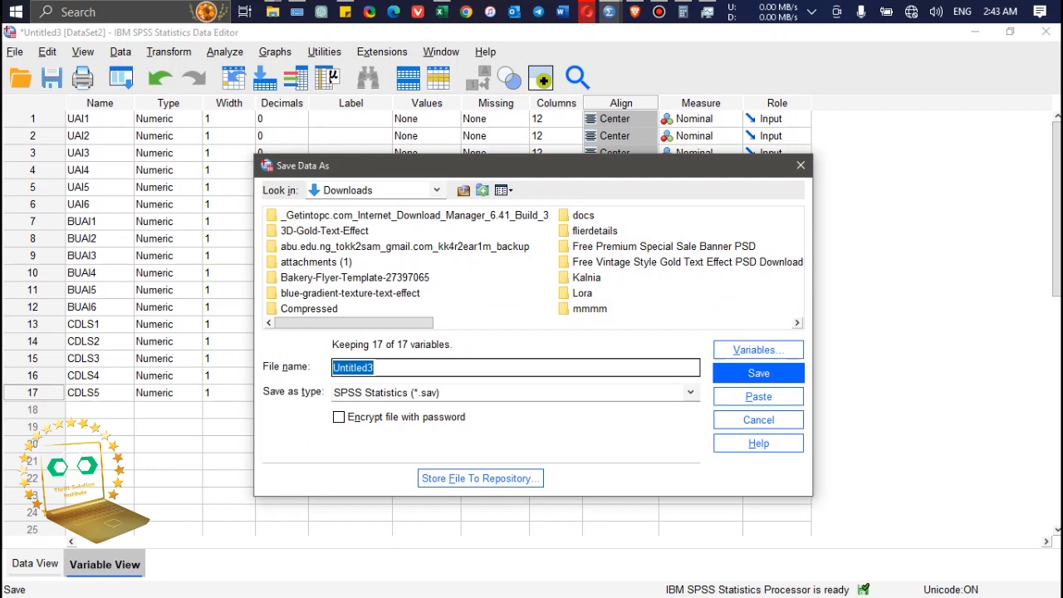
pyautogui.write('D')
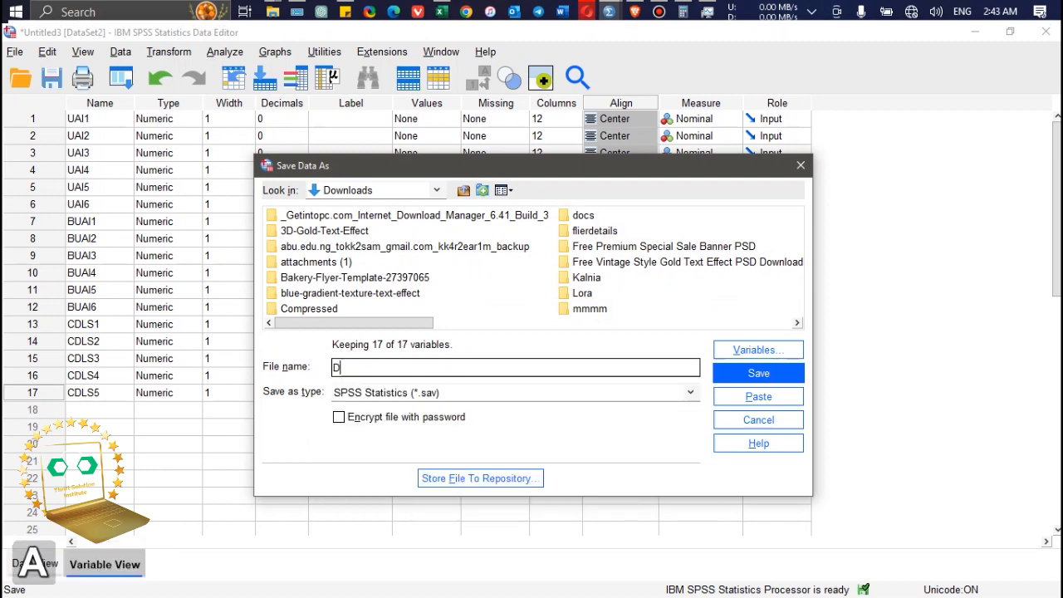
pyautogui.write('ata ANa')
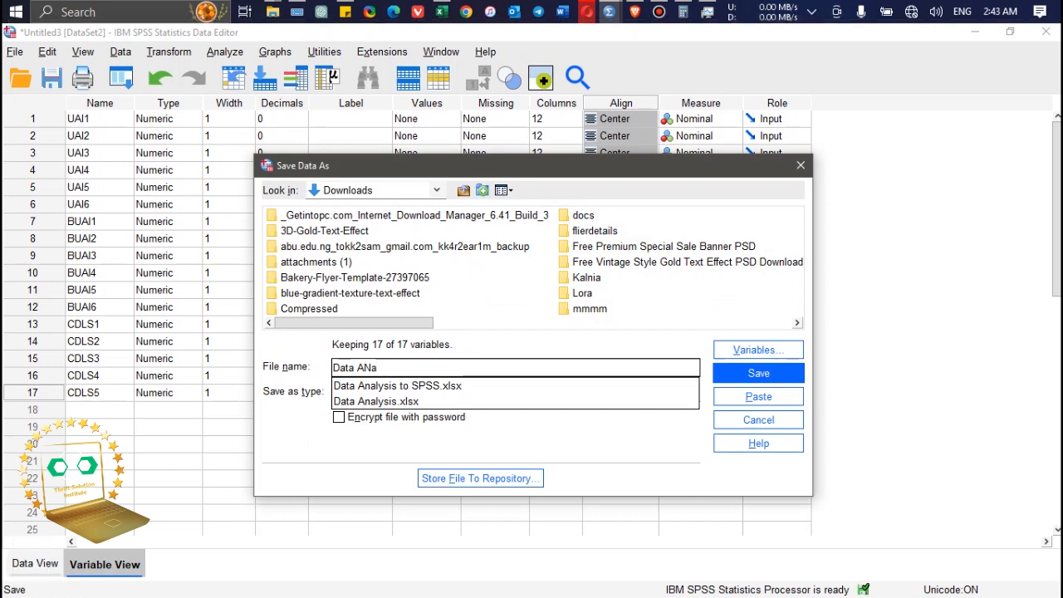
pyautogui.press('BackSpace')
pyautogui.press('BackSpace')
pyautogui.press('BackSpace')
pyautogui.write('An')
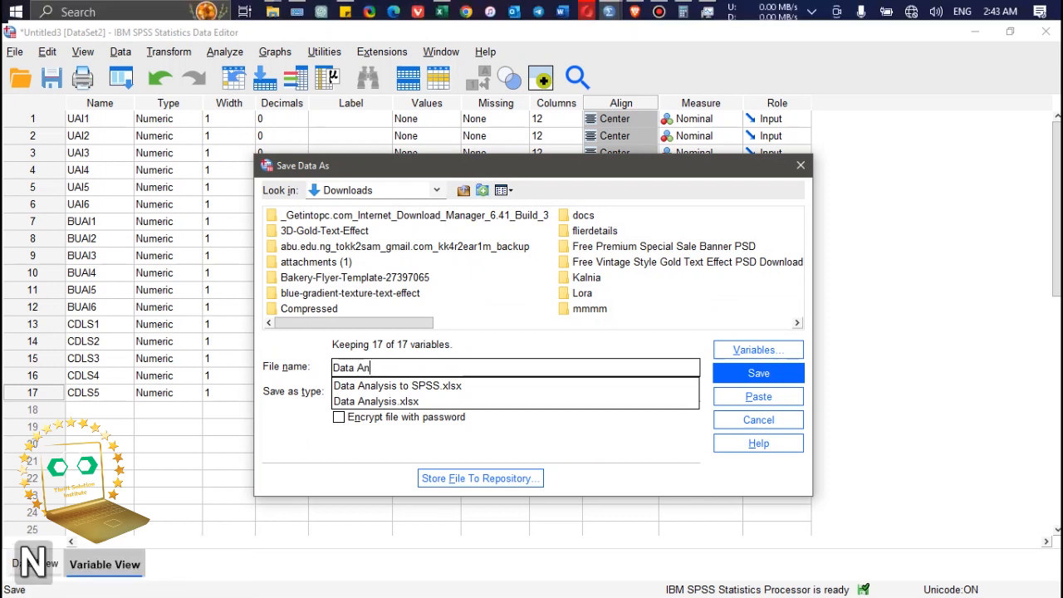
pyautogui.write('lys')
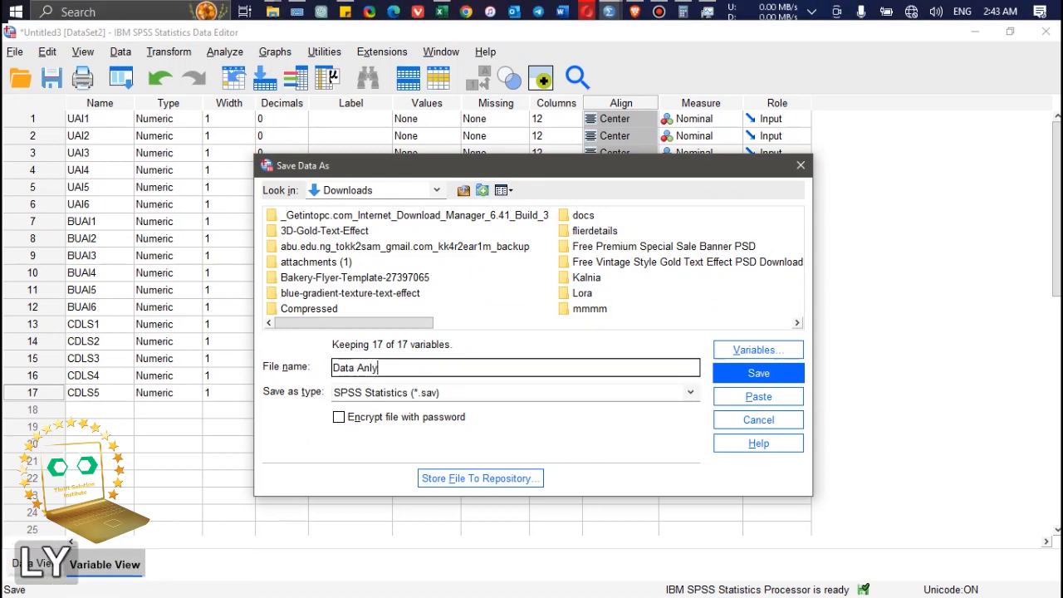
pyautogui.press('BackSpace')
pyautogui.press('BackSpace')
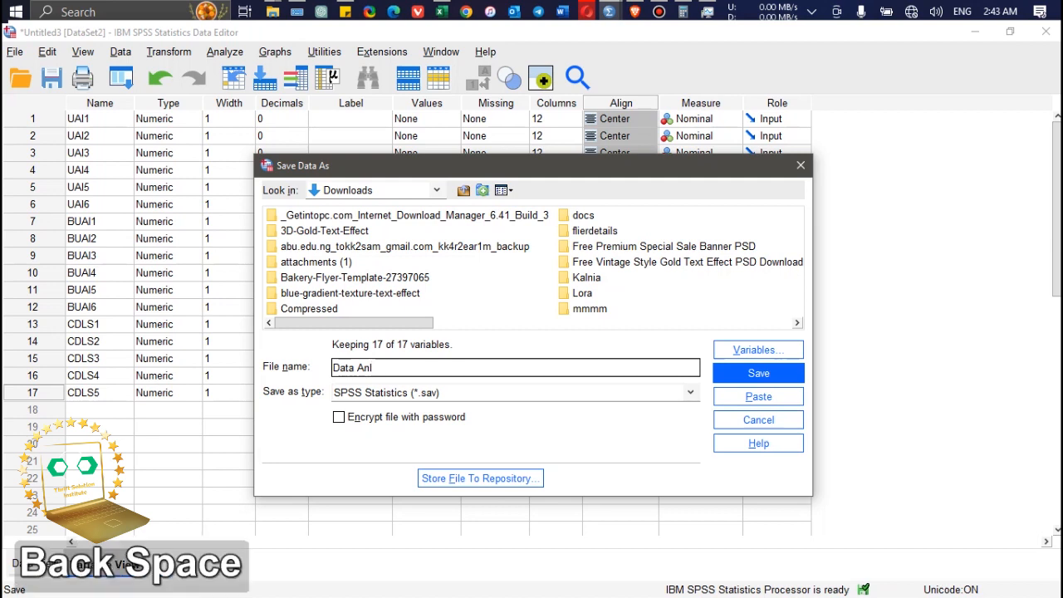
pyautogui.press('BackSpace')
pyautogui.press('BackSpace')
pyautogui.press('BackSpace')
pyautogui.press('BackSpace')
pyautogui.press('BackSpace')
pyautogui.press('BackSpace')
pyautogui.press('BackSpace')
pyautogui.press('BackSpace')
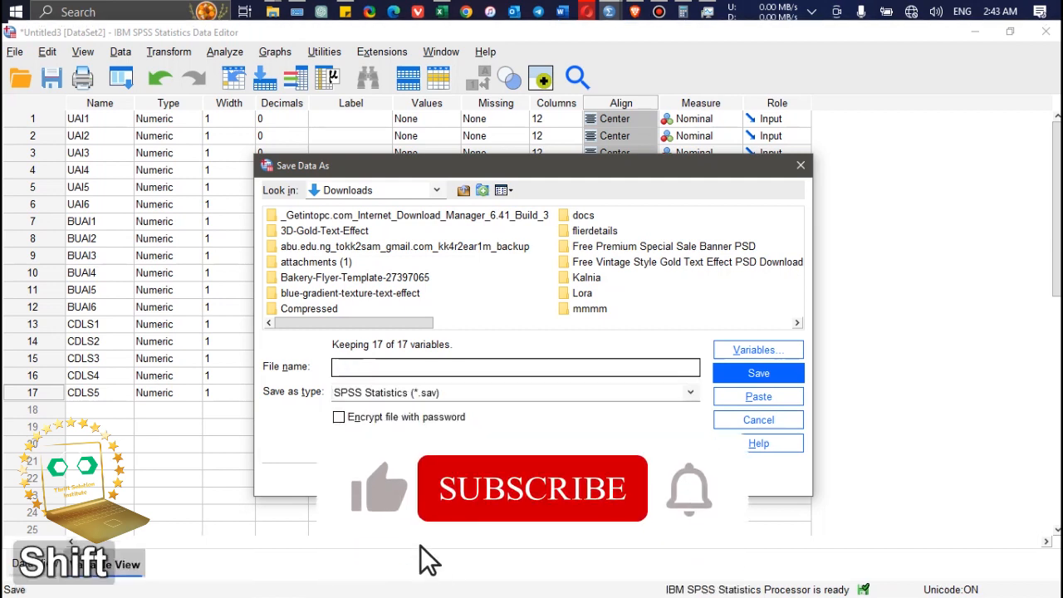
# Save the dataset in the Downloads folder as an SPSS Statistics file named Random Between-new.
pyautogui.write('Randow')
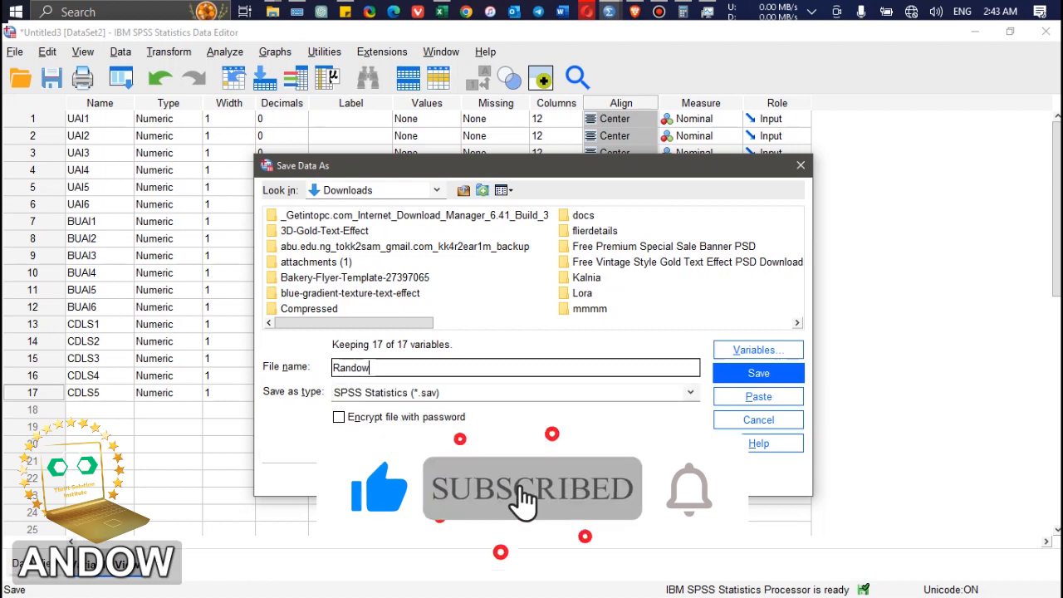
pyautogui.press('BackSpace')
pyautogui.write('m B')
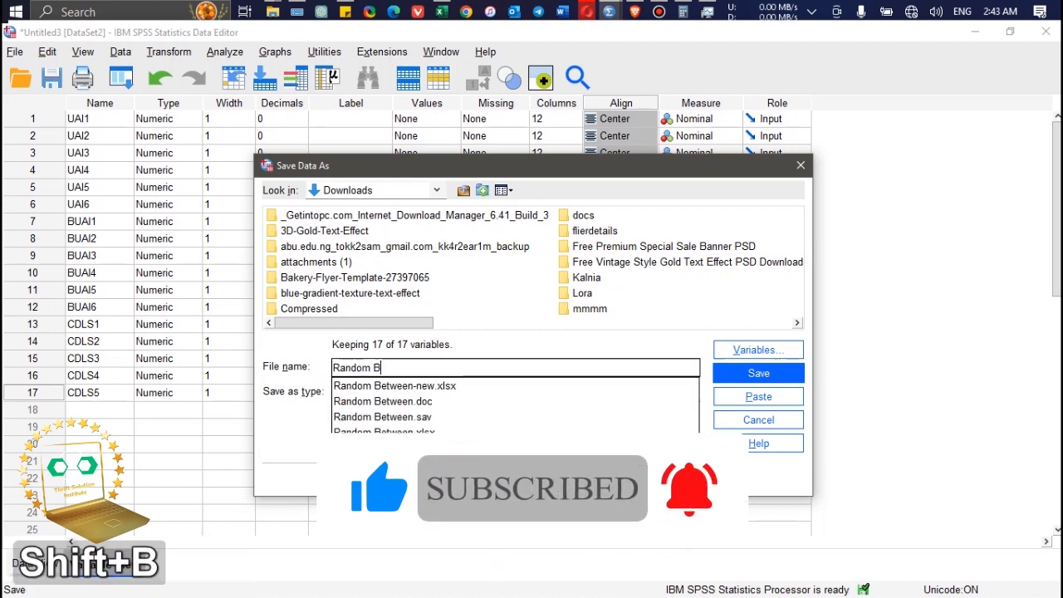
pyautogui.write('etwee')
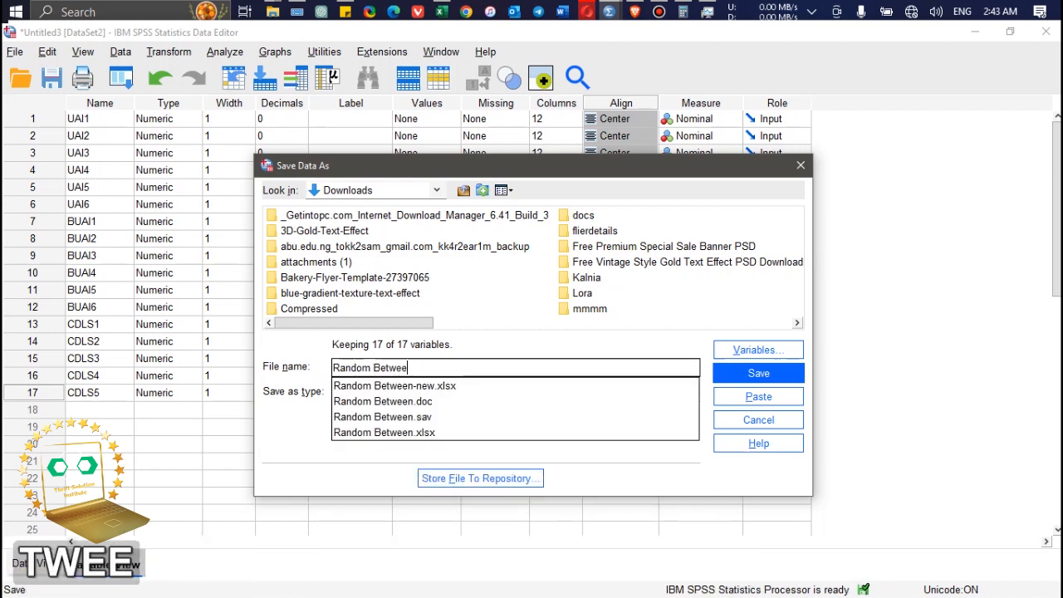
pyautogui.write('n-')
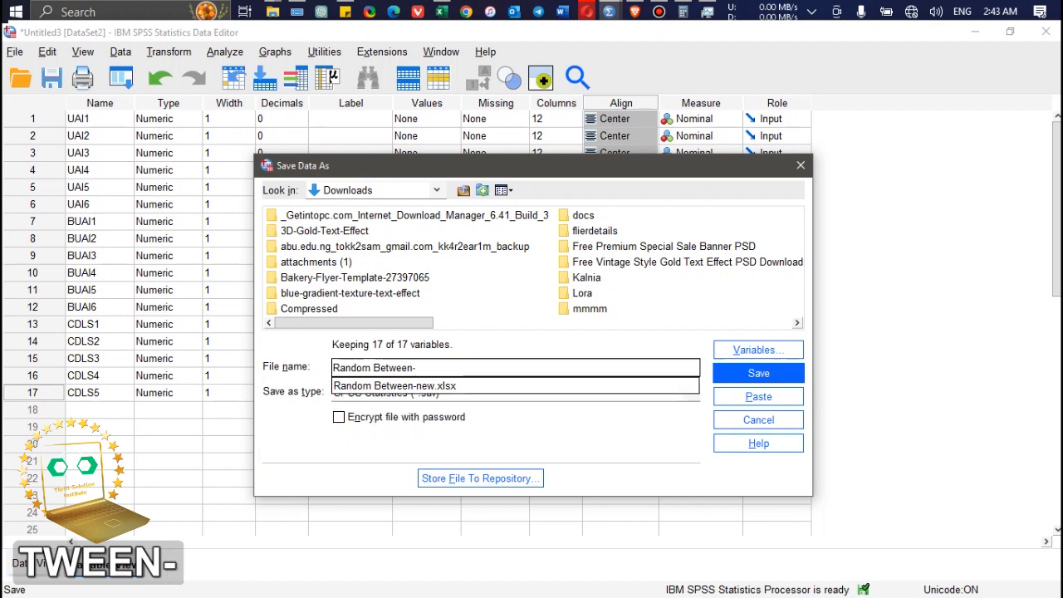
pyautogui.write('new')
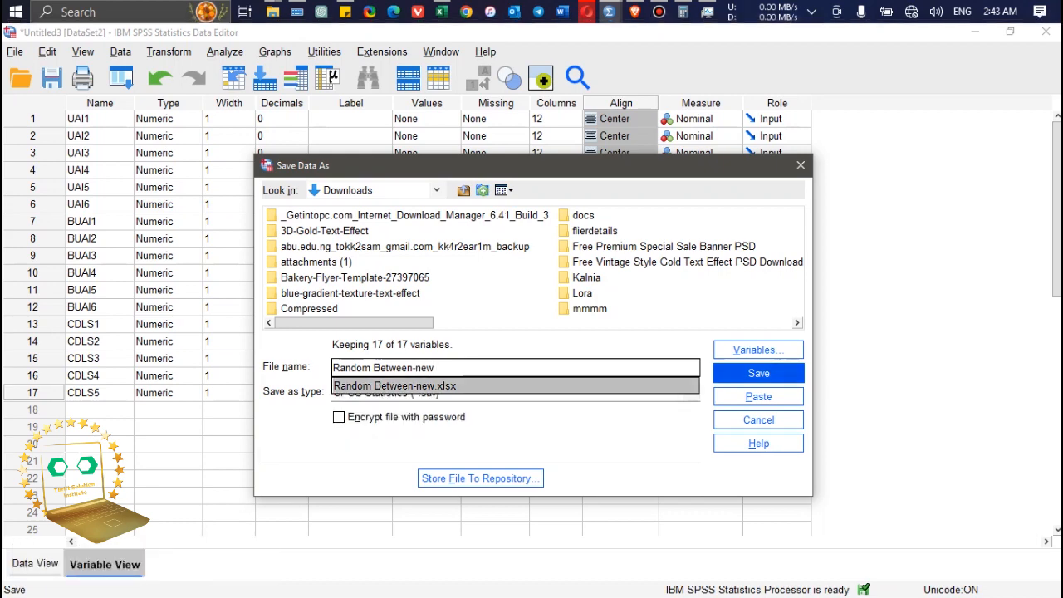
pyautogui.press('Return')
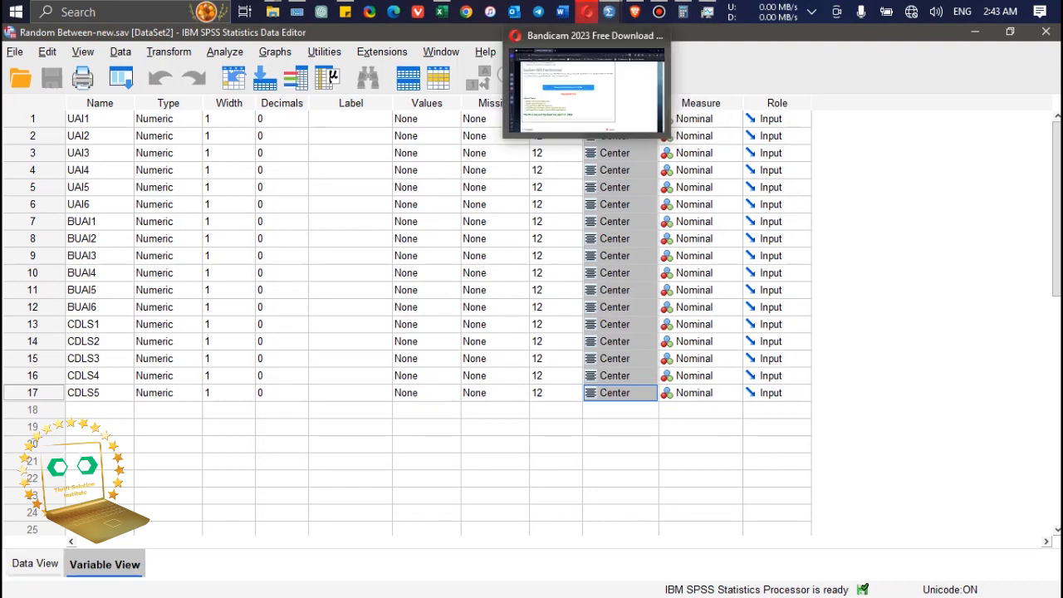
# Bring up the Untitled2 dataset window and close it without saving its changes.
pyautogui.click(610, 11)
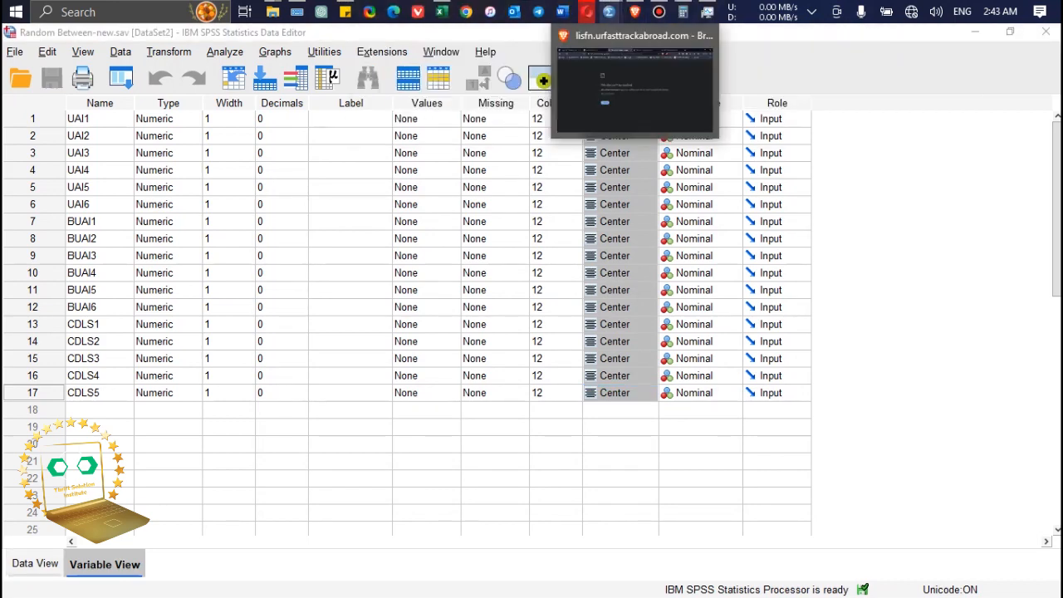
pyautogui.moveTo(610, 11)
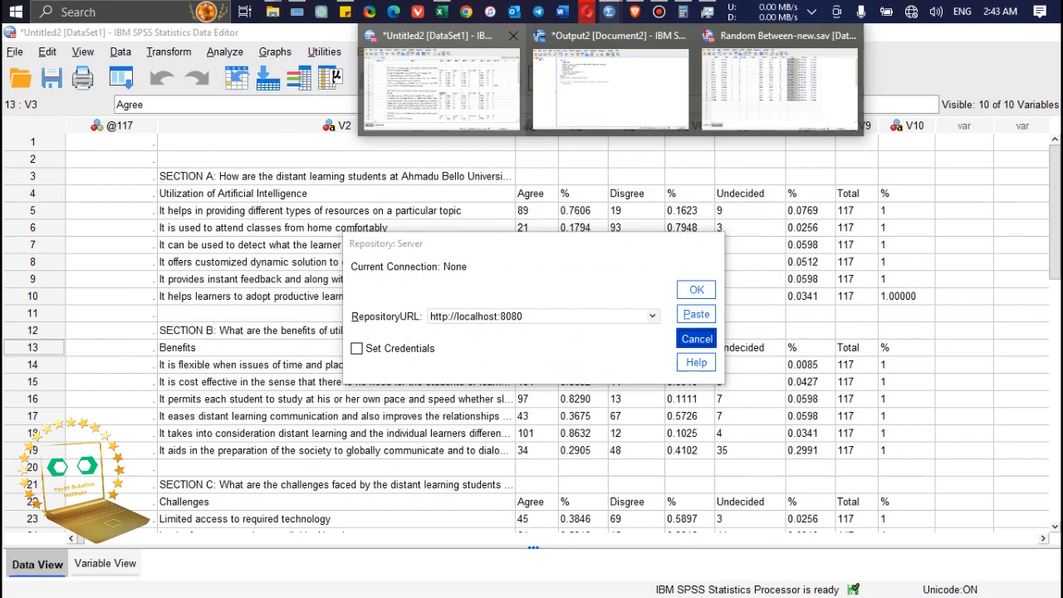
pyautogui.click(448, 83)
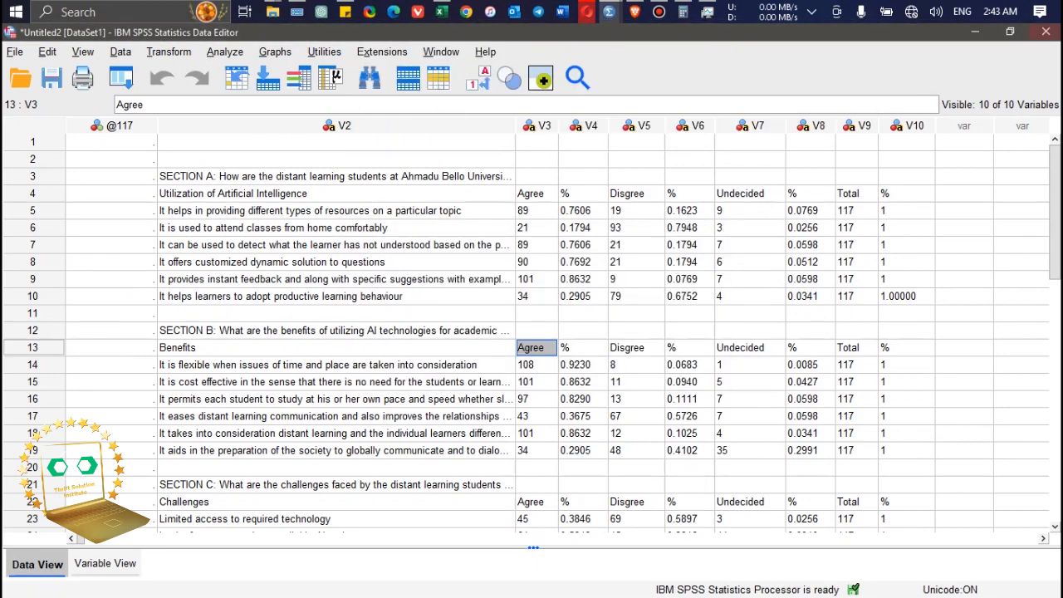
pyautogui.click(1046, 32)
pyautogui.press('Tab')
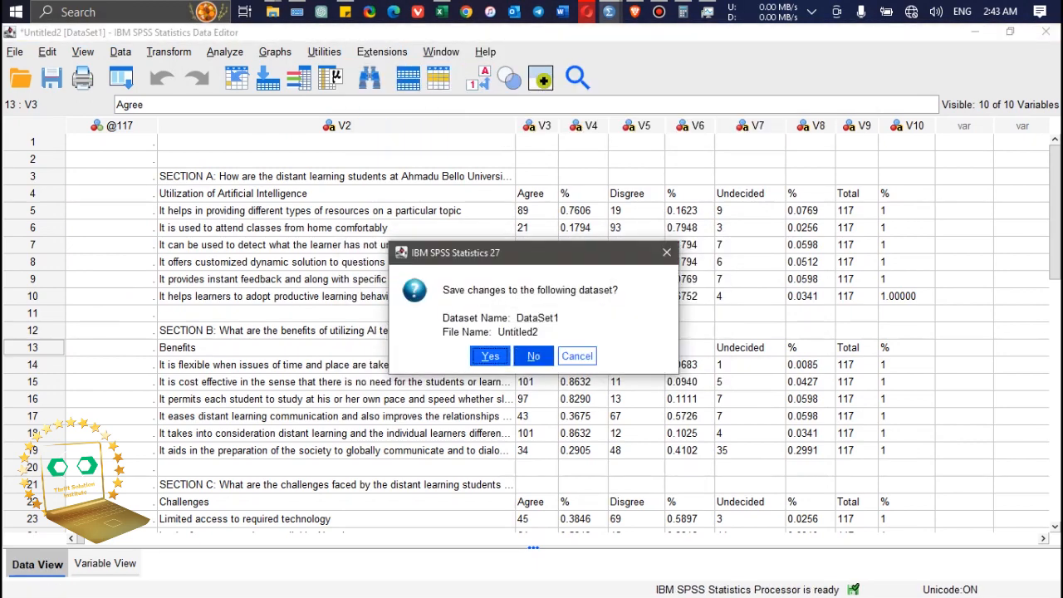
pyautogui.press('Return')
pyautogui.moveTo(609, 11)
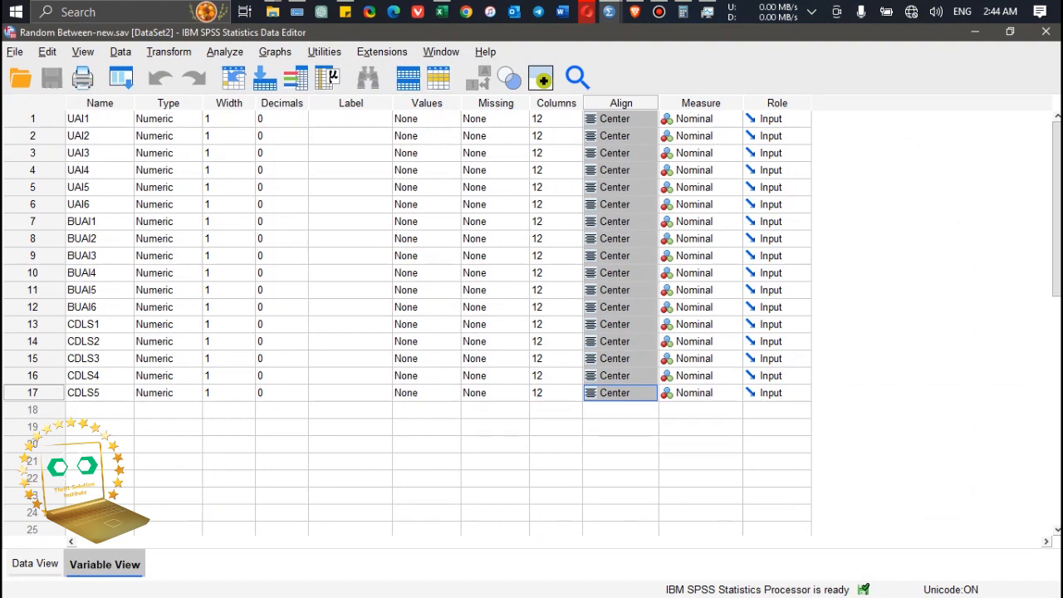
# Start defining value labels for variable UAI1 in Variable View, adding the label Agree for value 3.
pyautogui.click(35, 564)
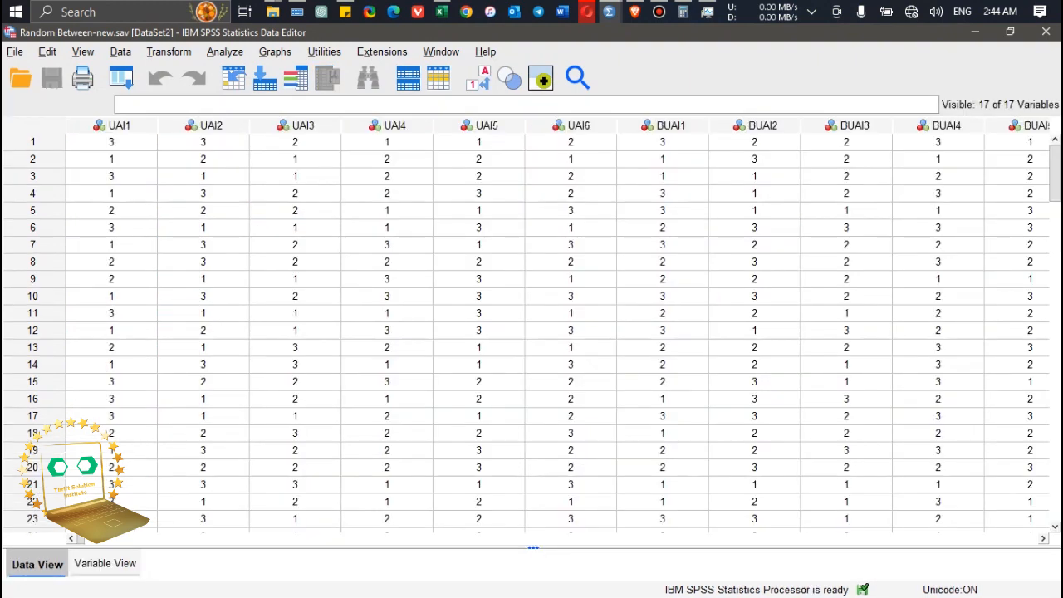
pyautogui.click(104, 564)
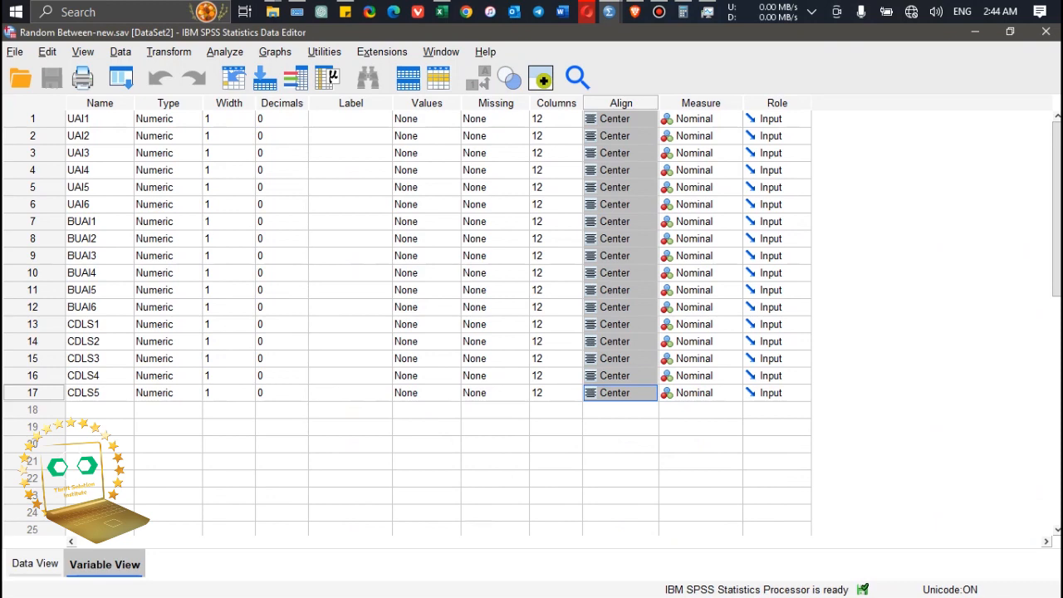
pyautogui.click(451, 119)
pyautogui.write('3')
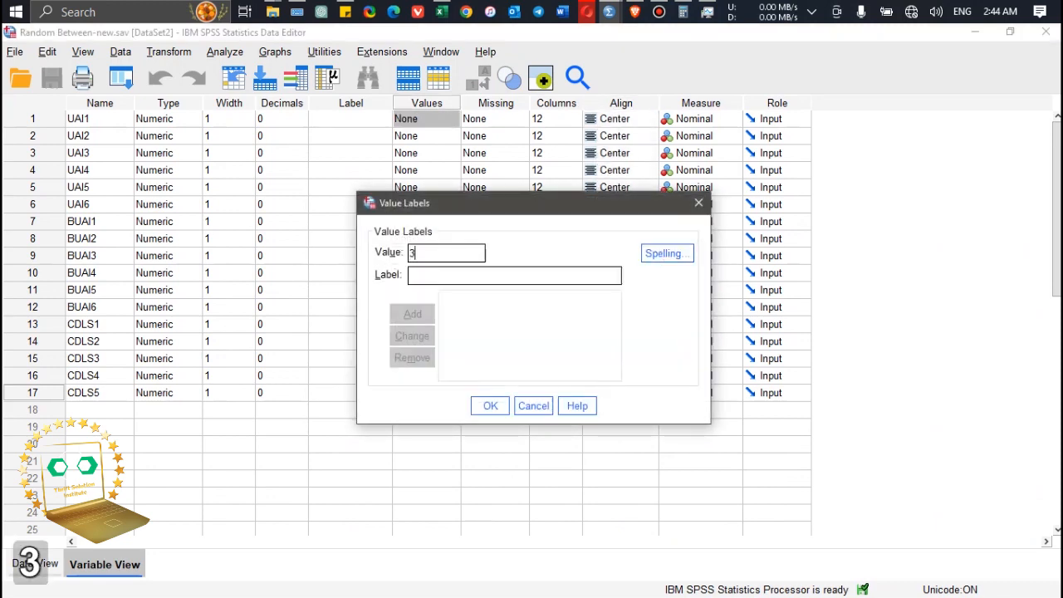
pyautogui.press('Tab')
pyautogui.write('Agree')
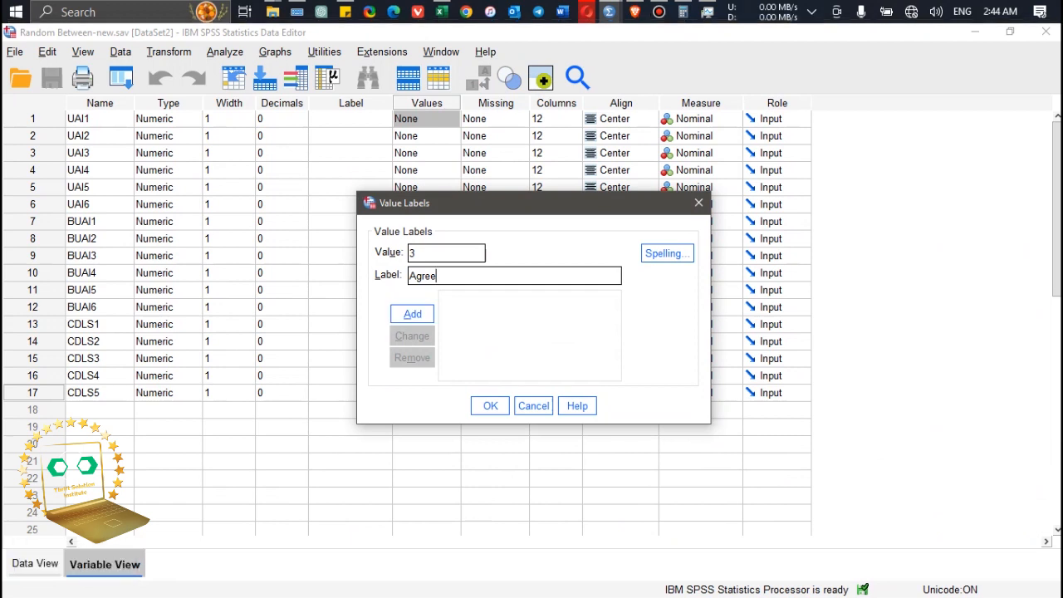
pyautogui.press('Return')
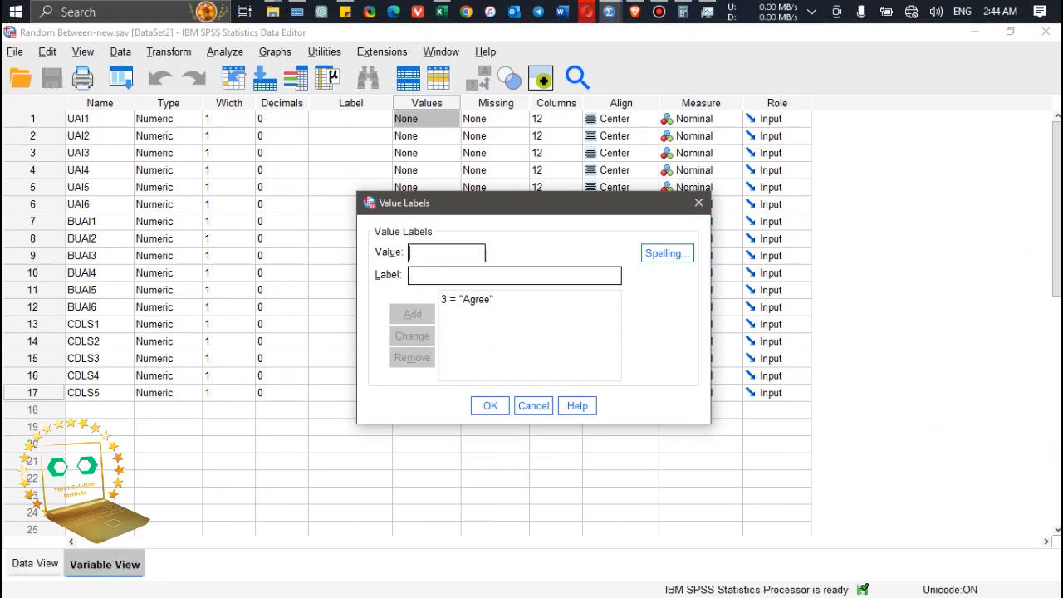
# Add the value labels 2 = Disagree and 1 = Undecided for UAI1 and accept the definitions.
pyautogui.write('2')
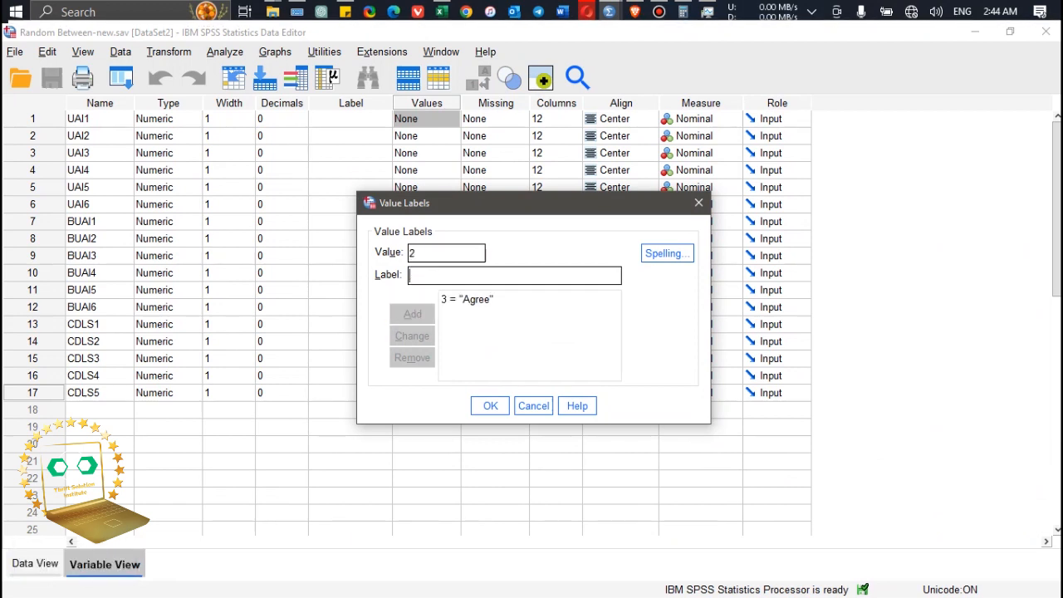
pyautogui.press('Tab')
pyautogui.write('Disa')
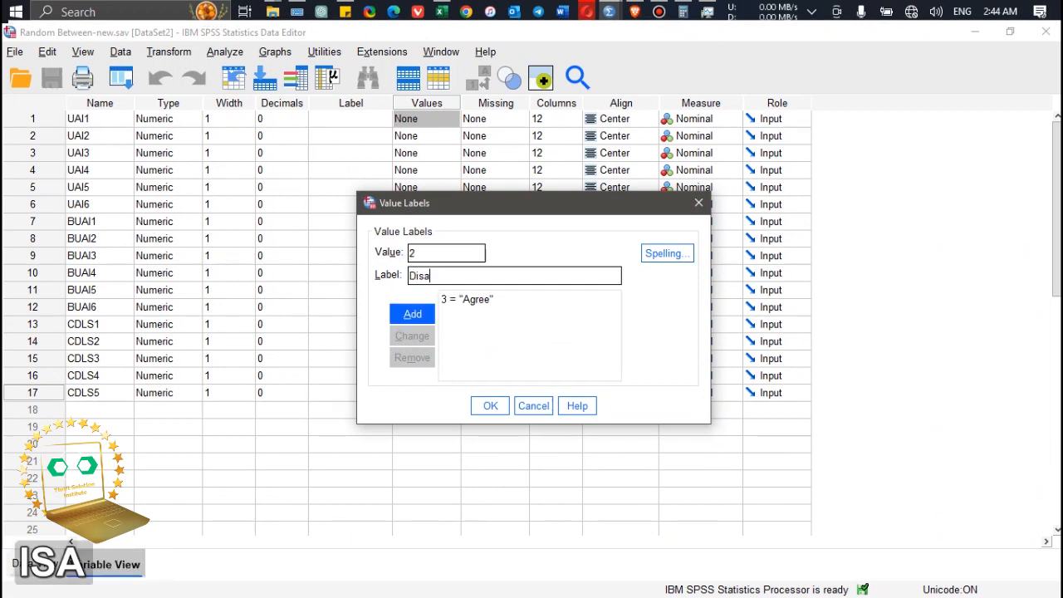
pyautogui.write('gree')
pyautogui.press('Return')
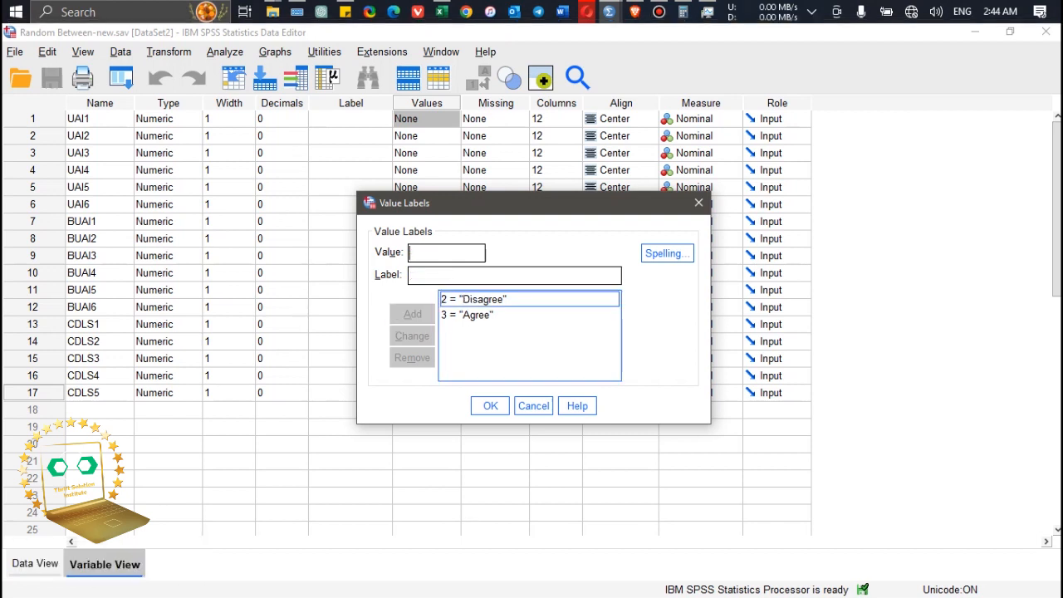
pyautogui.write('1')
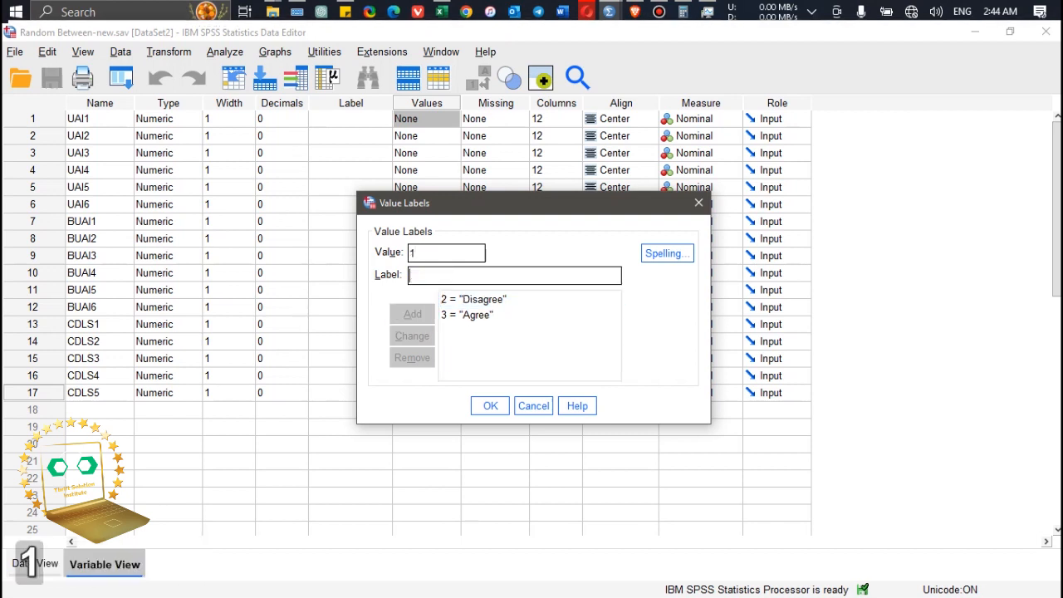
pyautogui.write('Undec')
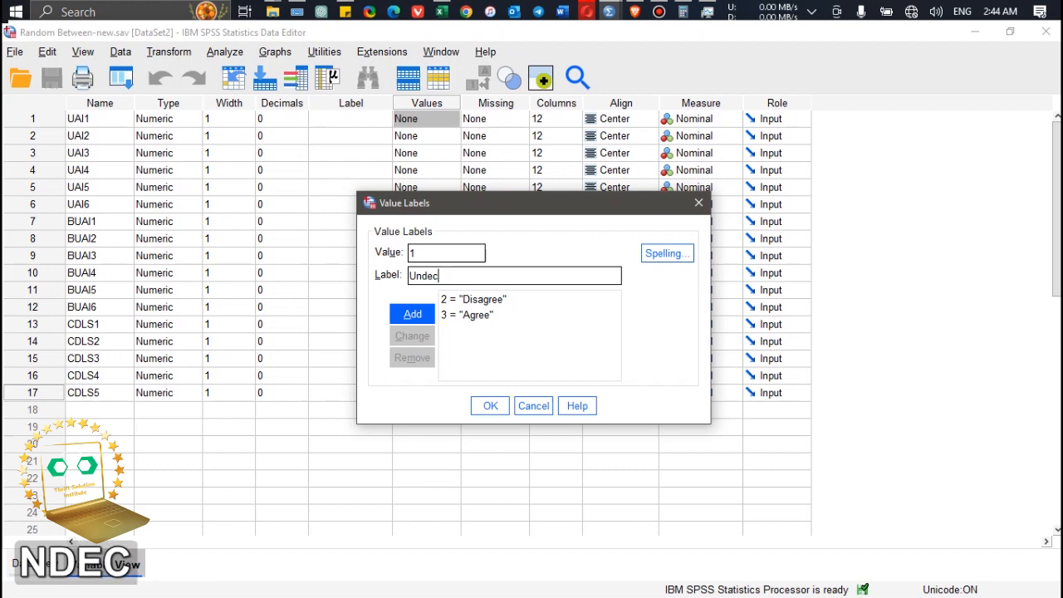
pyautogui.write('ided')
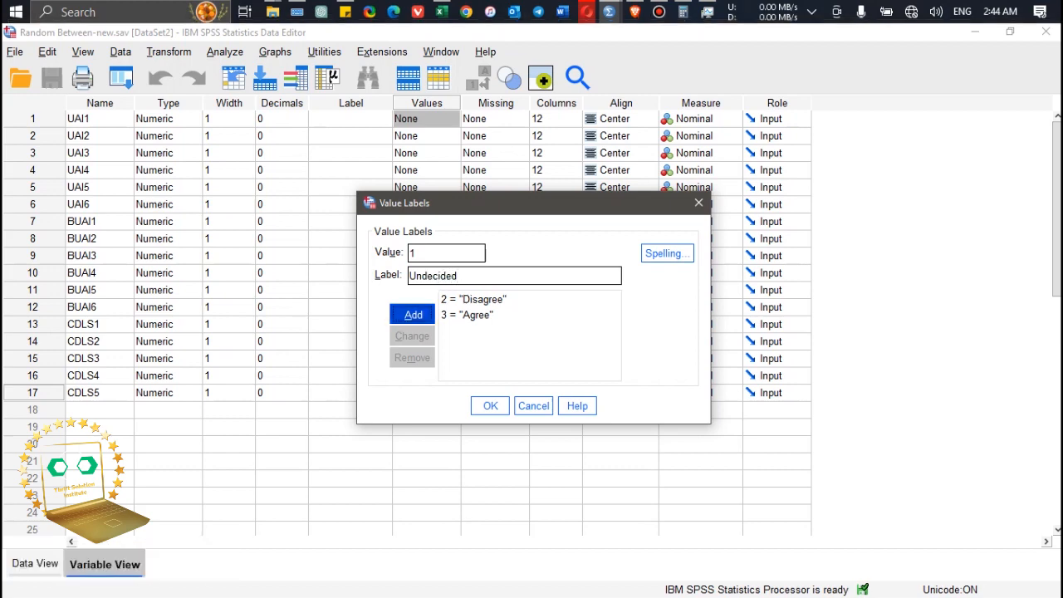
pyautogui.click(412, 314)
pyautogui.click(490, 405)
# Copy the value labels of UAI1 to all the other variables, UAI2 through CDLS5.
pyautogui.click(419, 153)
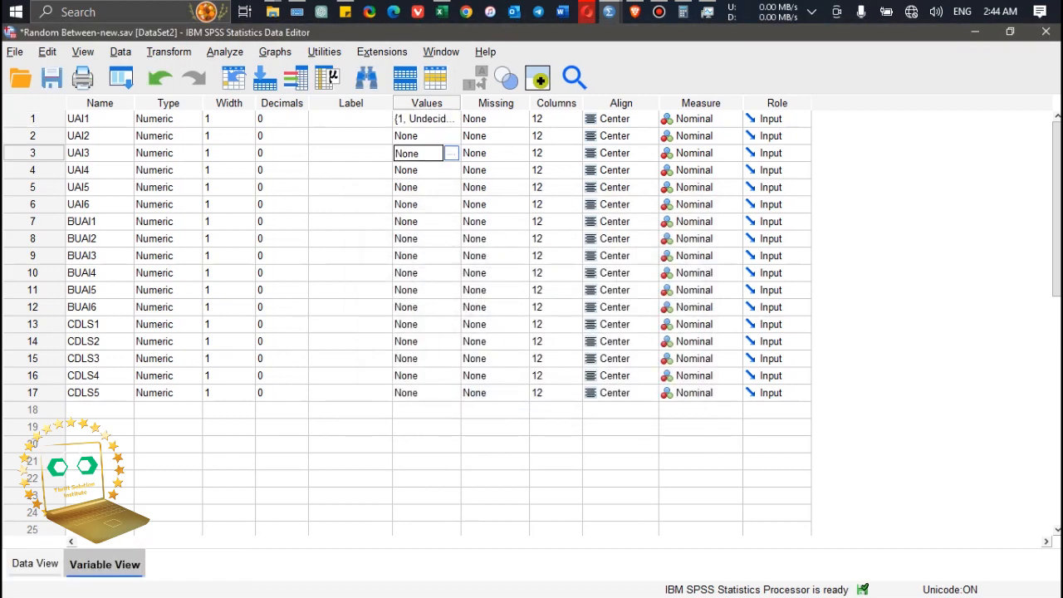
pyautogui.rightClick(411, 122)
pyautogui.click(425, 137)
pyautogui.moveTo(426, 136); pyautogui.dragTo(426, 393)
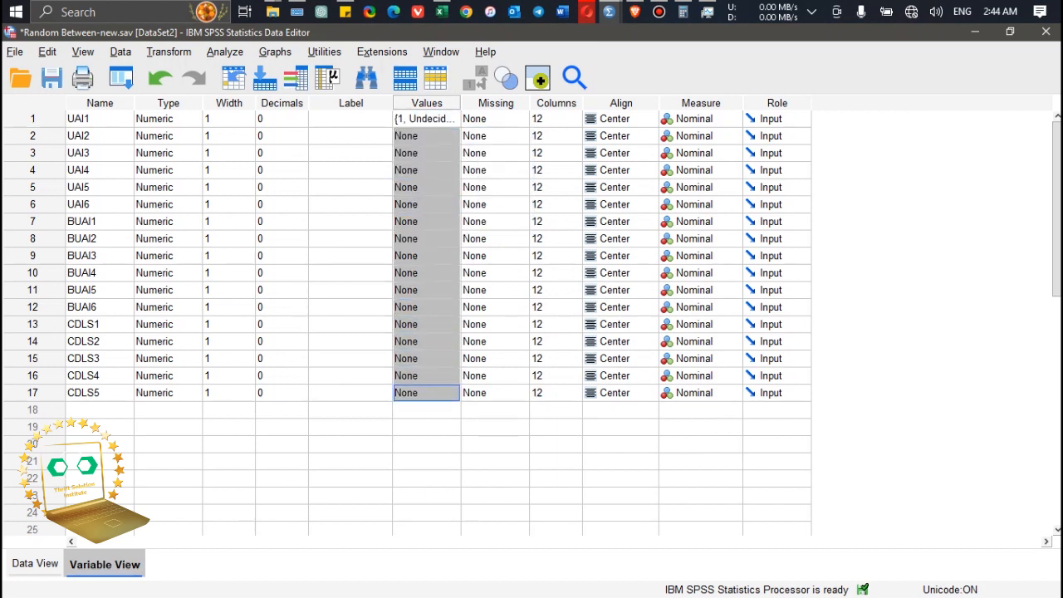
pyautogui.rightClick(431, 396)
pyautogui.click(453, 427)
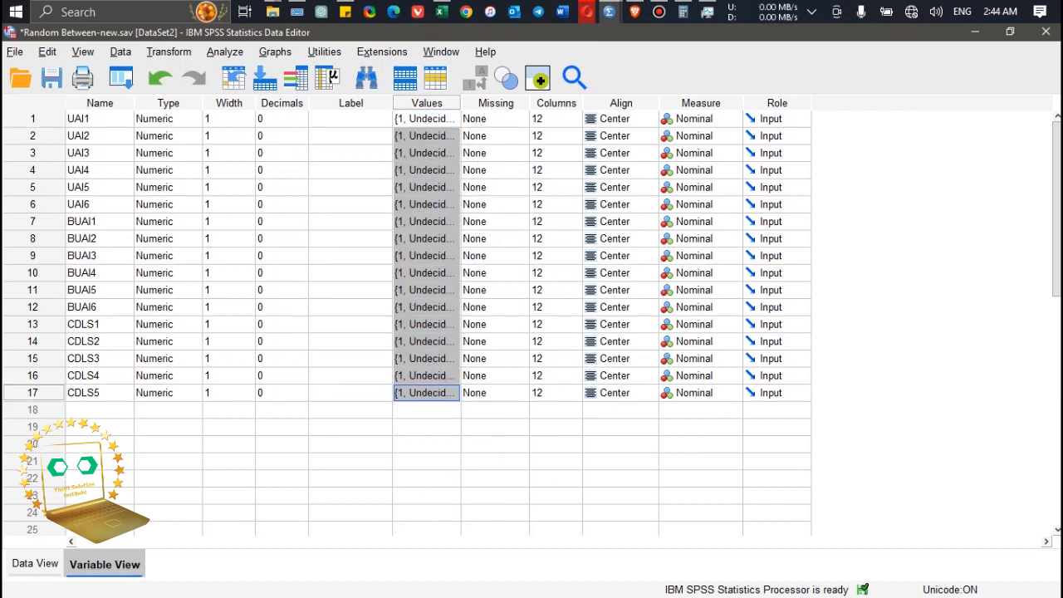
pyautogui.click(491, 427)
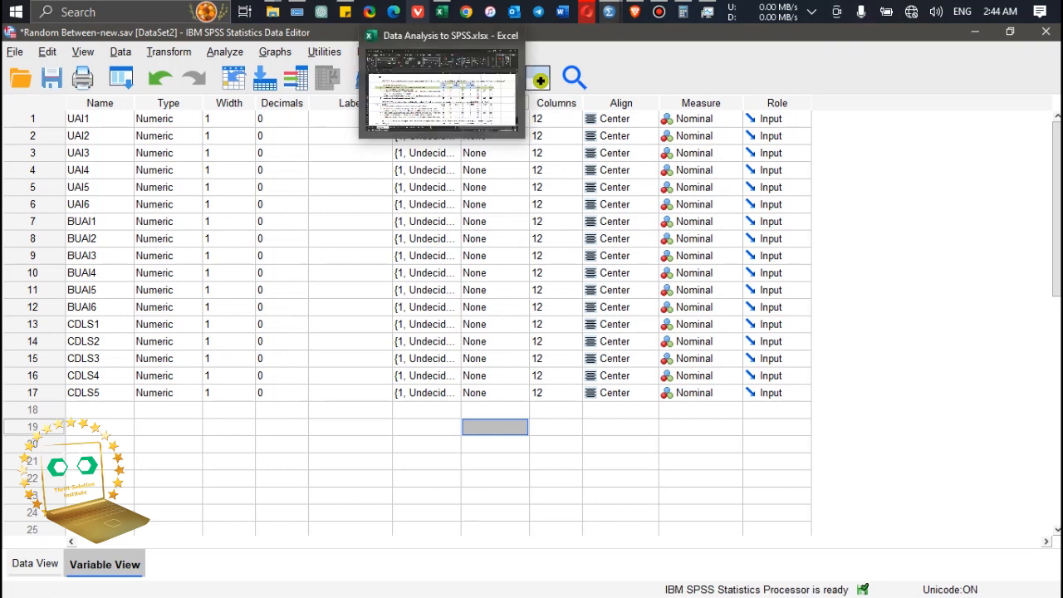
# Copy the six Utilization of Artificial Intelligence statements (C7:C12) from the Excel workbook into the SPSS labels of UAI1 to UAI6.
pyautogui.click(441, 11)
pyautogui.moveTo(498, 307); pyautogui.dragTo(499, 365)
pyautogui.hotkey('ctrl', 'c')
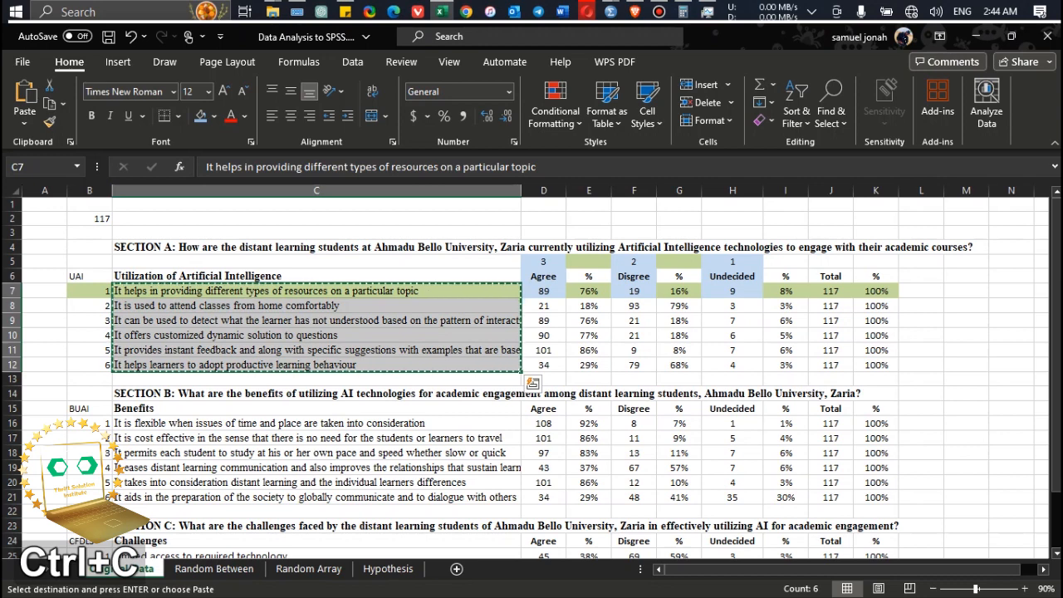
pyautogui.click(609, 12)
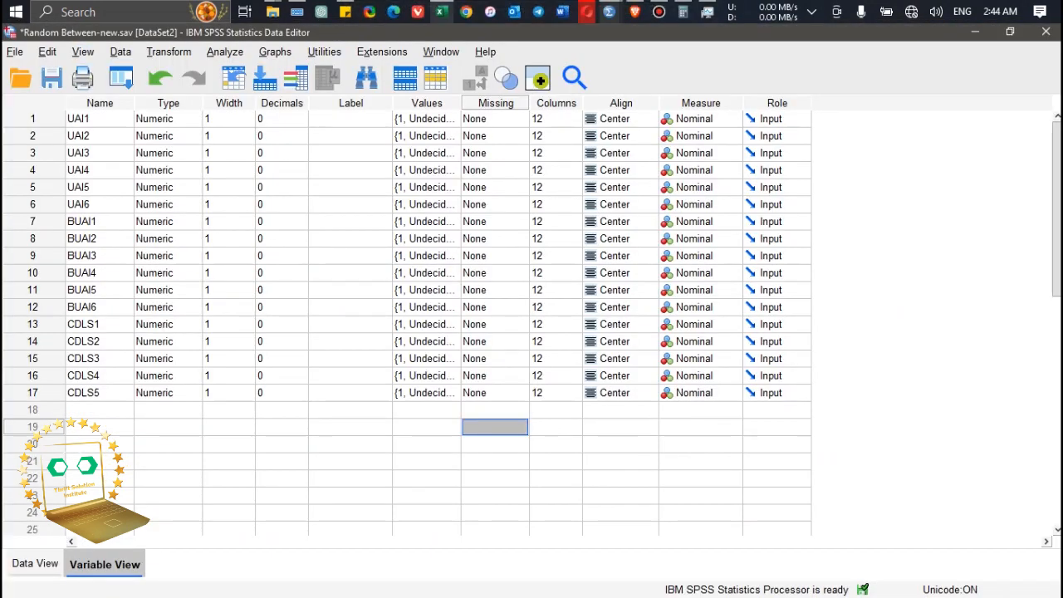
pyautogui.moveTo(350, 119); pyautogui.dragTo(350, 204)
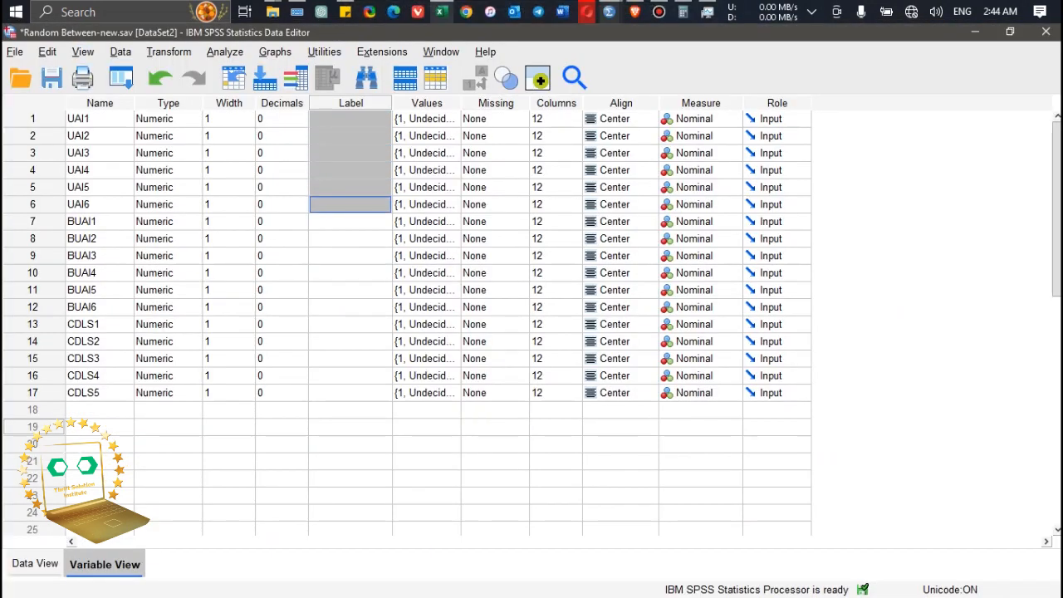
pyautogui.rightClick(349, 204)
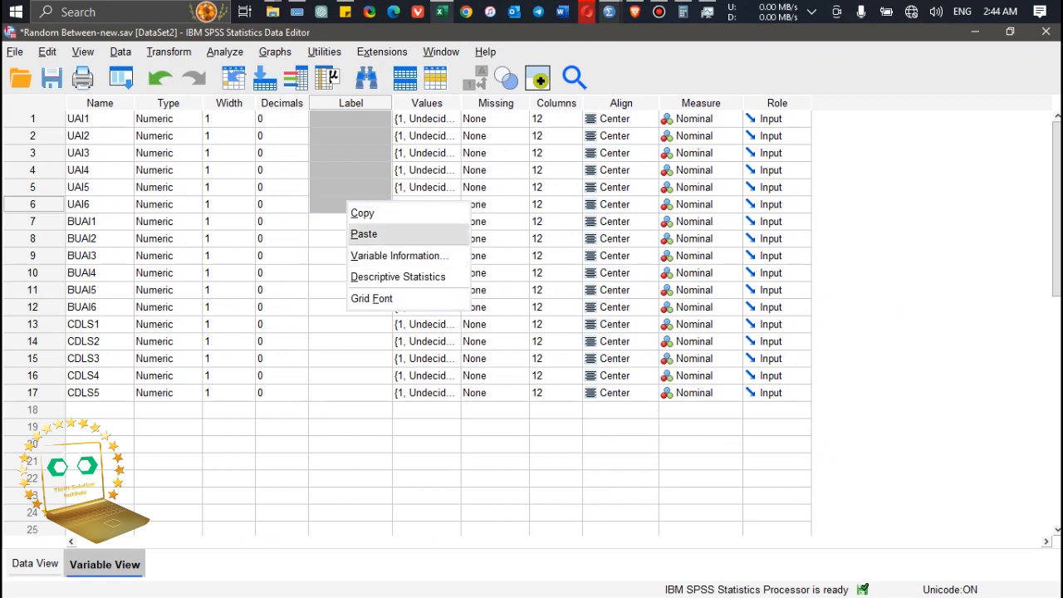
pyautogui.click(358, 230)
# Copy the six Benefits statements (C16:C21) from the Excel workbook into the SPSS labels of BUAI1 to BUAI6.
pyautogui.click(441, 11)
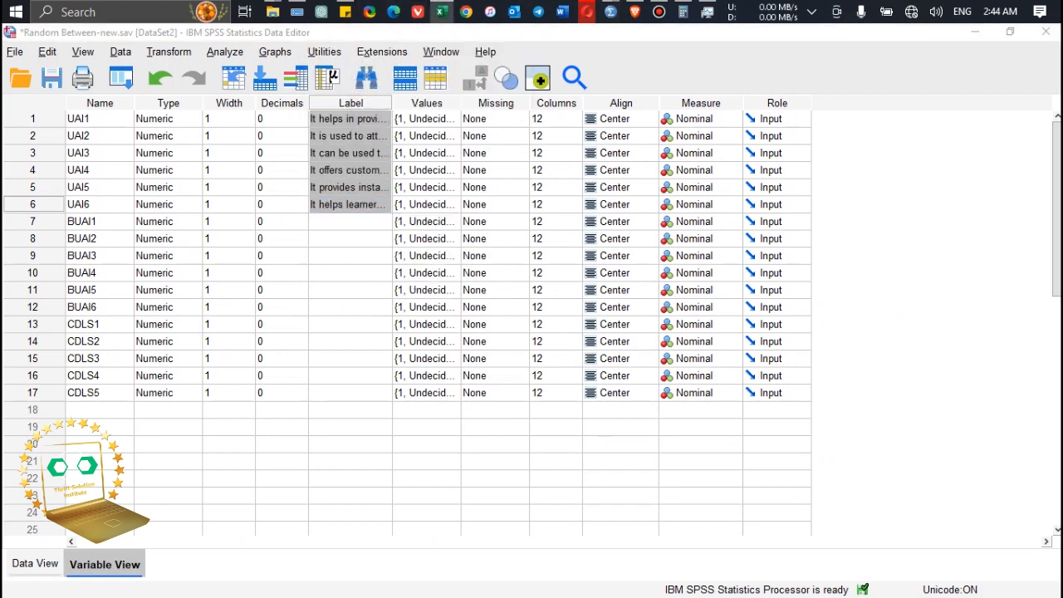
pyautogui.scroll(-2, 997, 291)
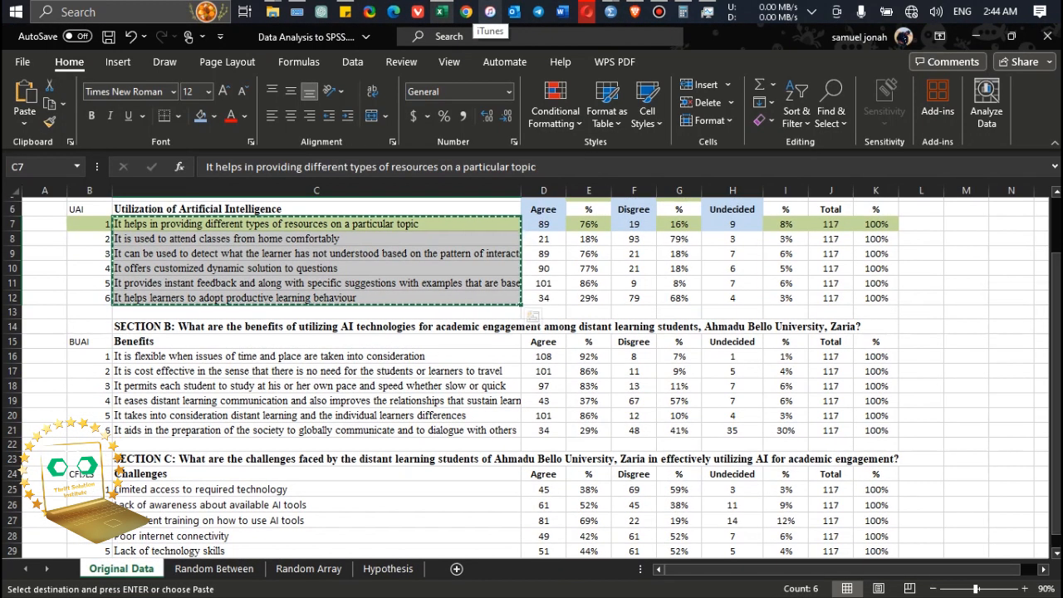
pyautogui.moveTo(316, 357); pyautogui.dragTo(316, 430)
pyautogui.hotkey('ctrl', 'c')
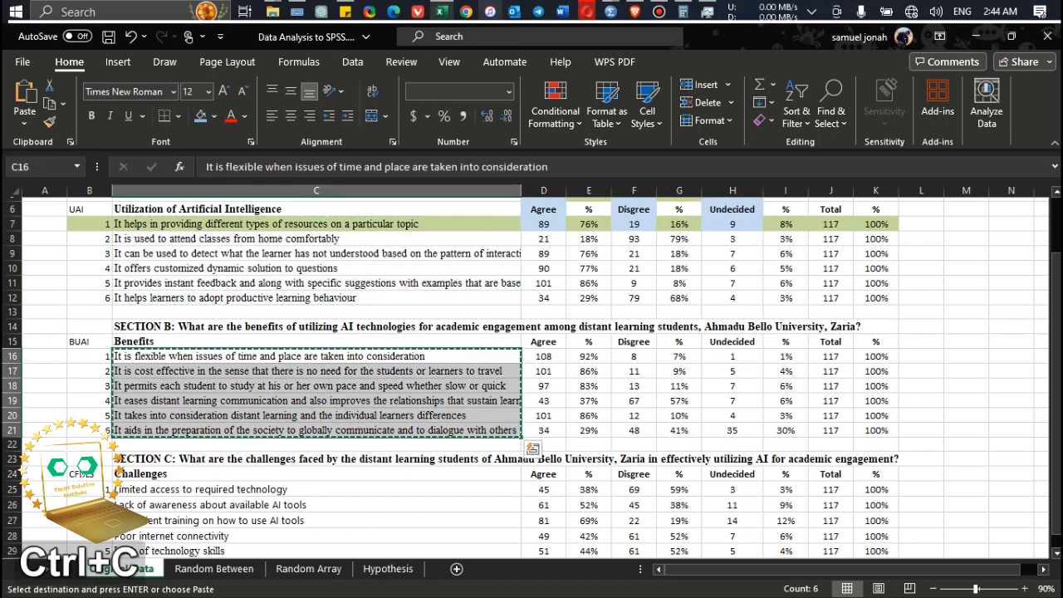
pyautogui.hotkey('alt', 'Tab')
pyautogui.moveTo(350, 221); pyautogui.dragTo(350, 307)
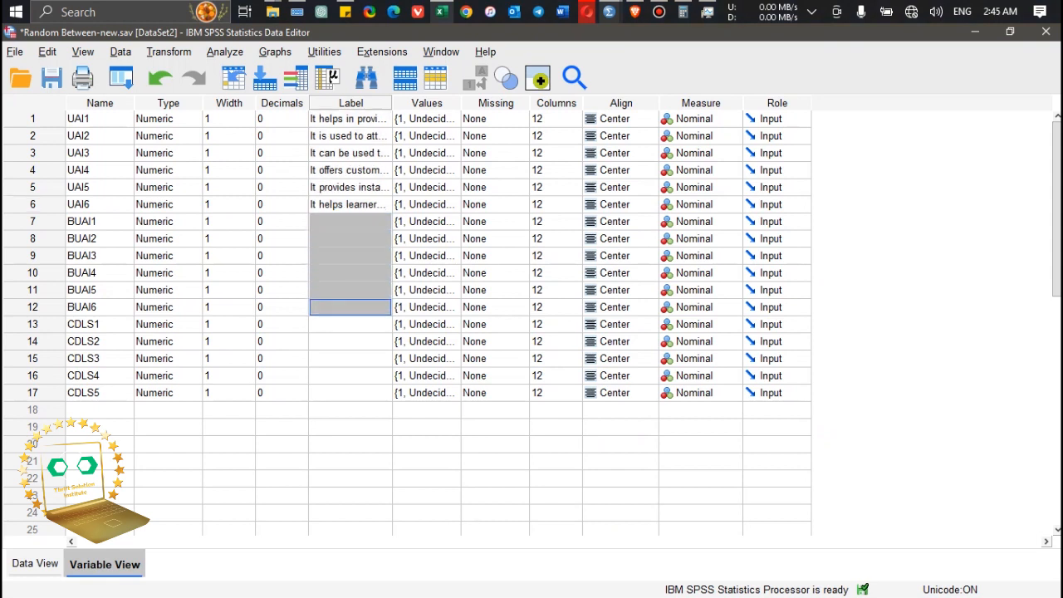
pyautogui.rightClick(344, 314)
pyautogui.click(359, 344)
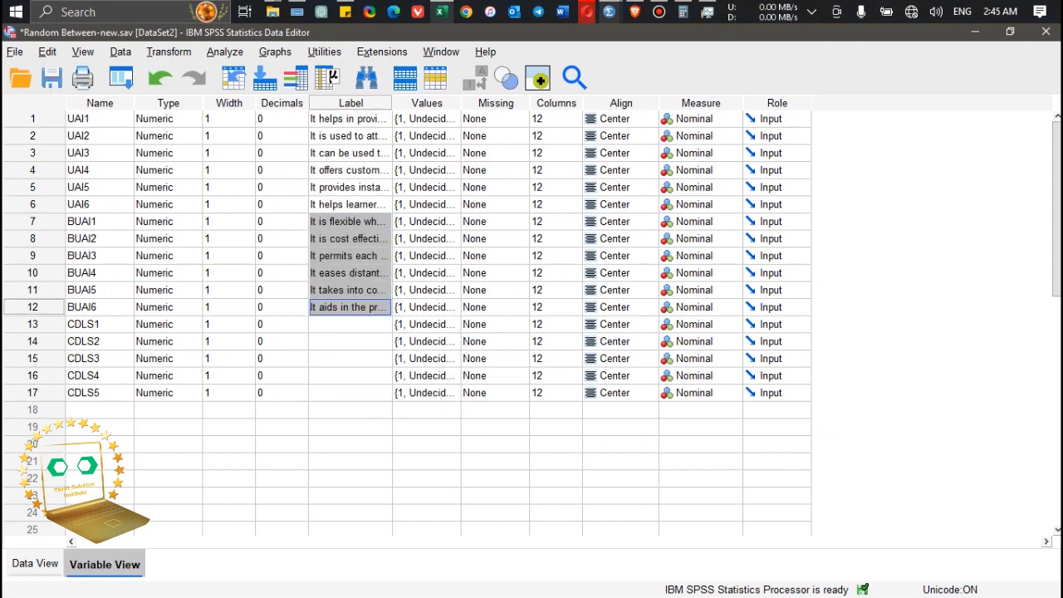
# Copy the five Challenges statements (C25:C29) from the Excel workbook into the SPSS labels of CDLS1 to CDLS5 and save the dataset.
pyautogui.hotkey('alt', 'Tab')
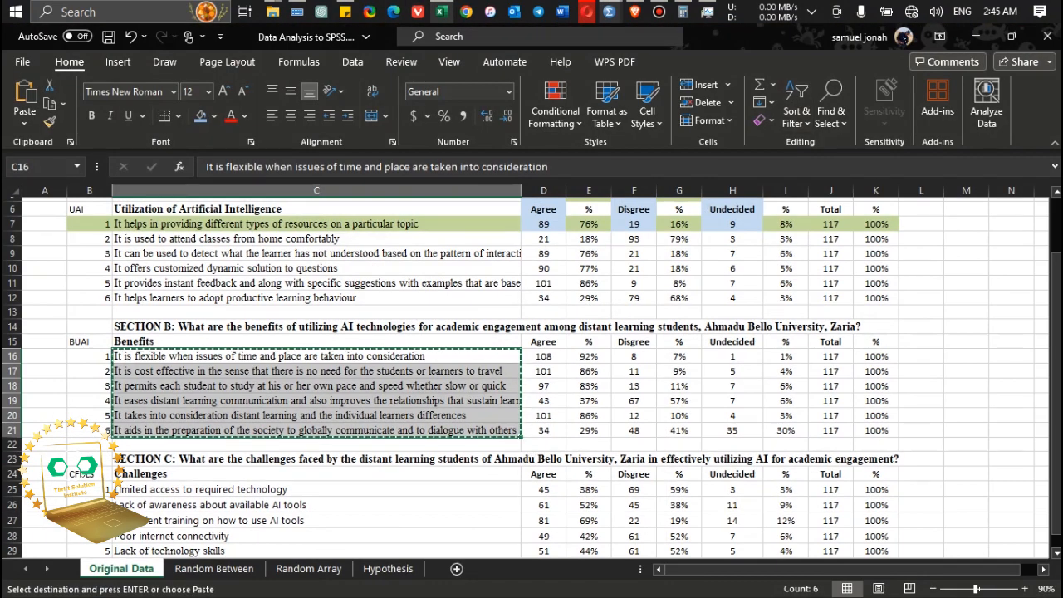
pyautogui.moveTo(333, 490); pyautogui.dragTo(332, 551)
pyautogui.hotkey('ctrl', 'c')
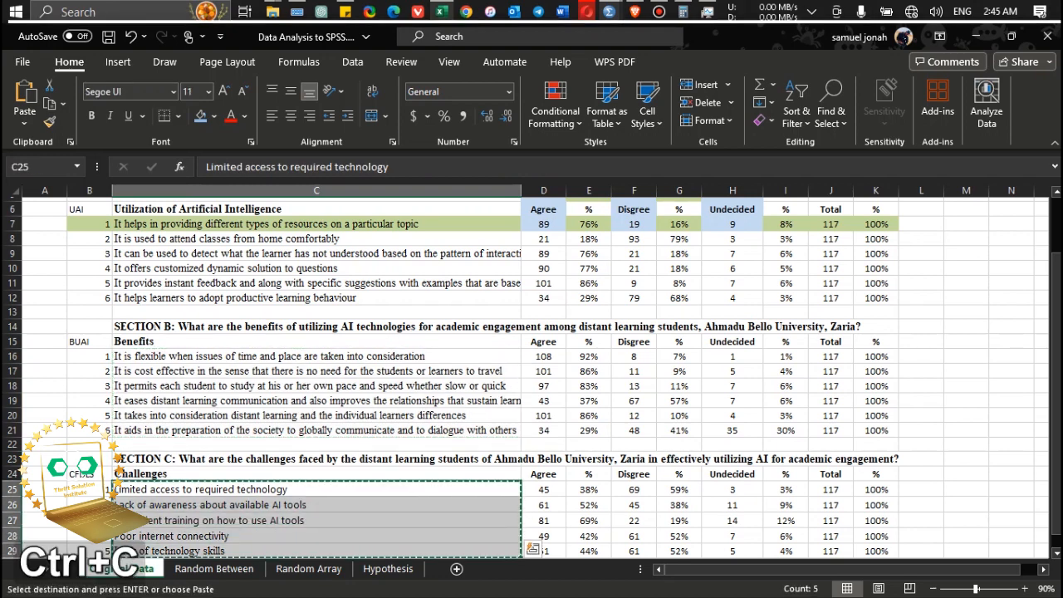
pyautogui.click(609, 12)
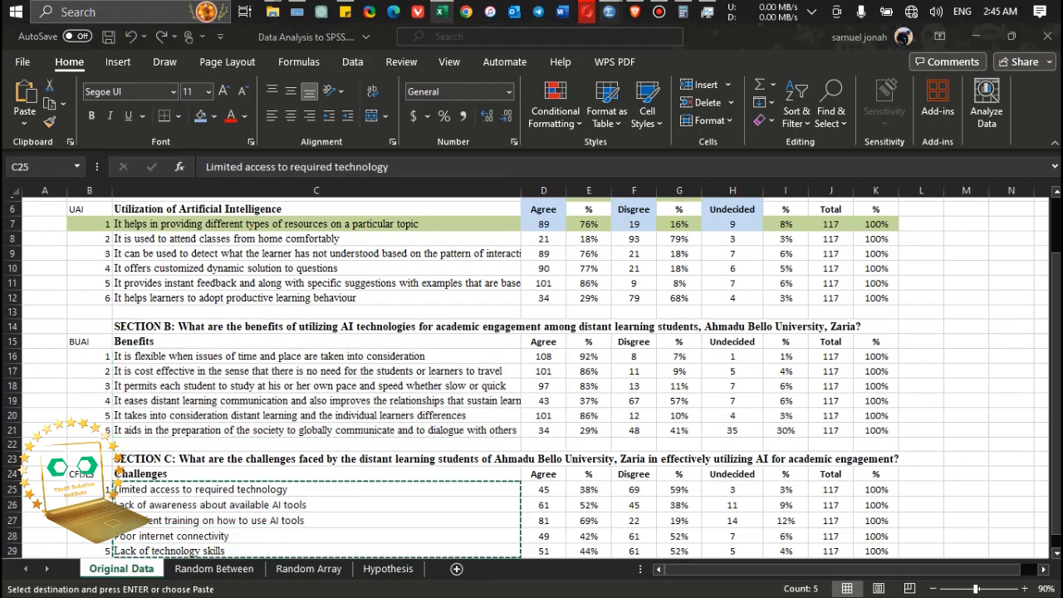
pyautogui.click(695, 87)
pyautogui.click(350, 325)
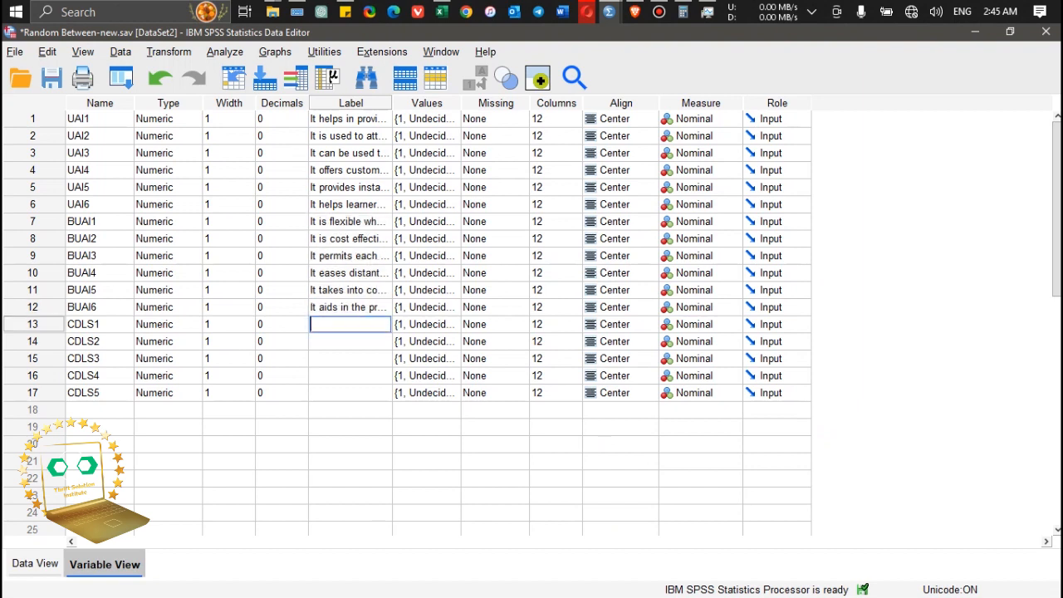
pyautogui.click(351, 393)
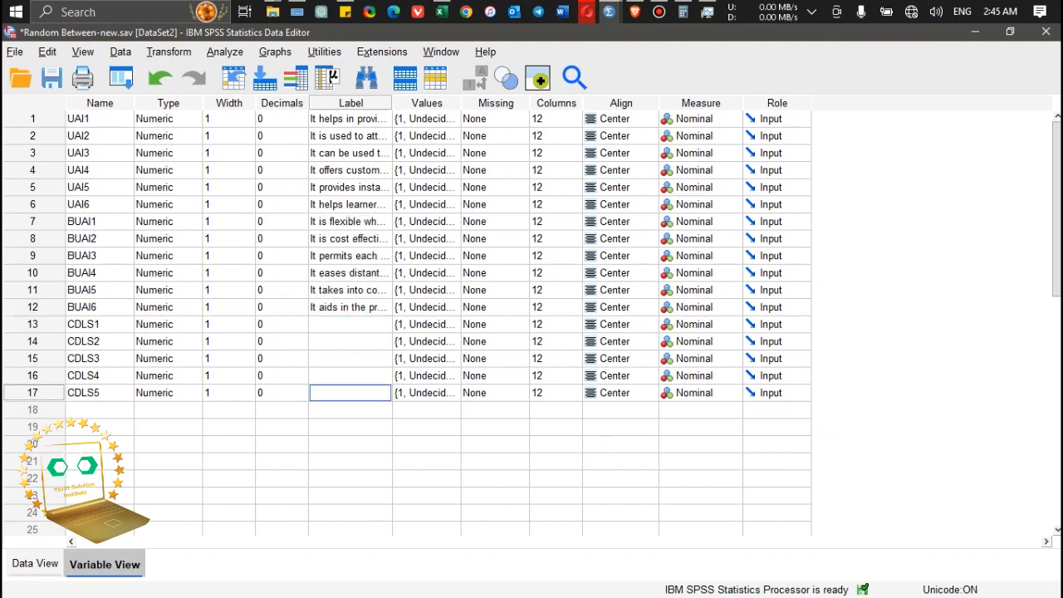
pyautogui.moveTo(351, 325); pyautogui.dragTo(350, 393)
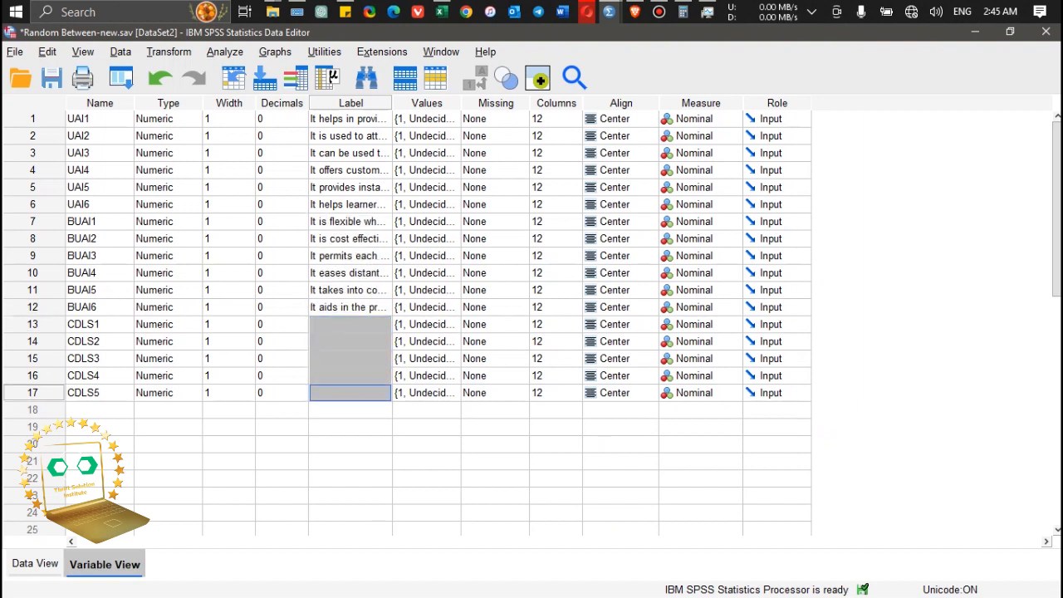
pyautogui.rightClick(351, 396)
pyautogui.click(370, 422)
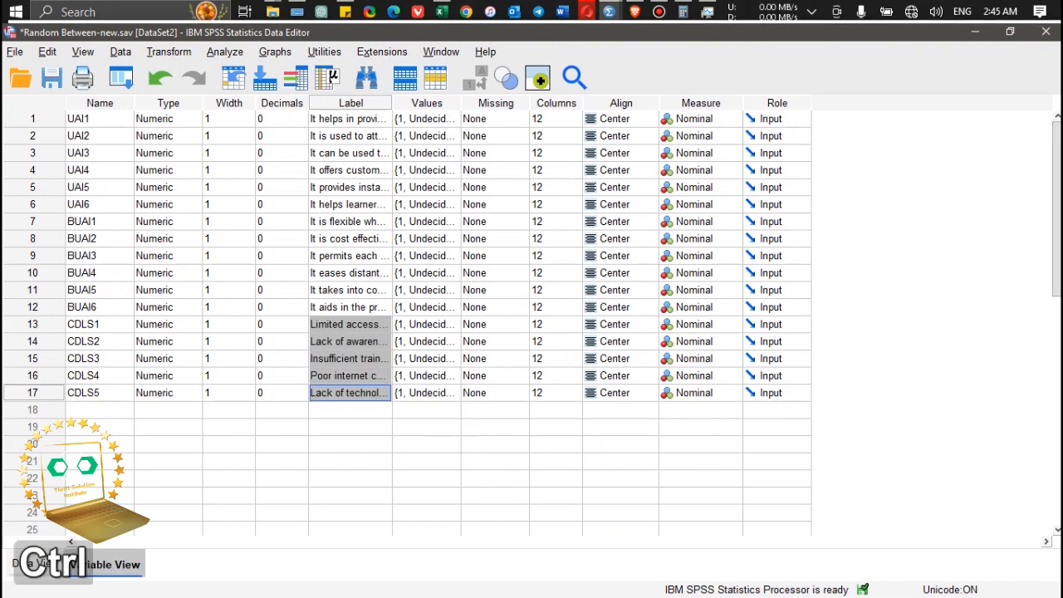
pyautogui.hotkey('ctrl', 's')
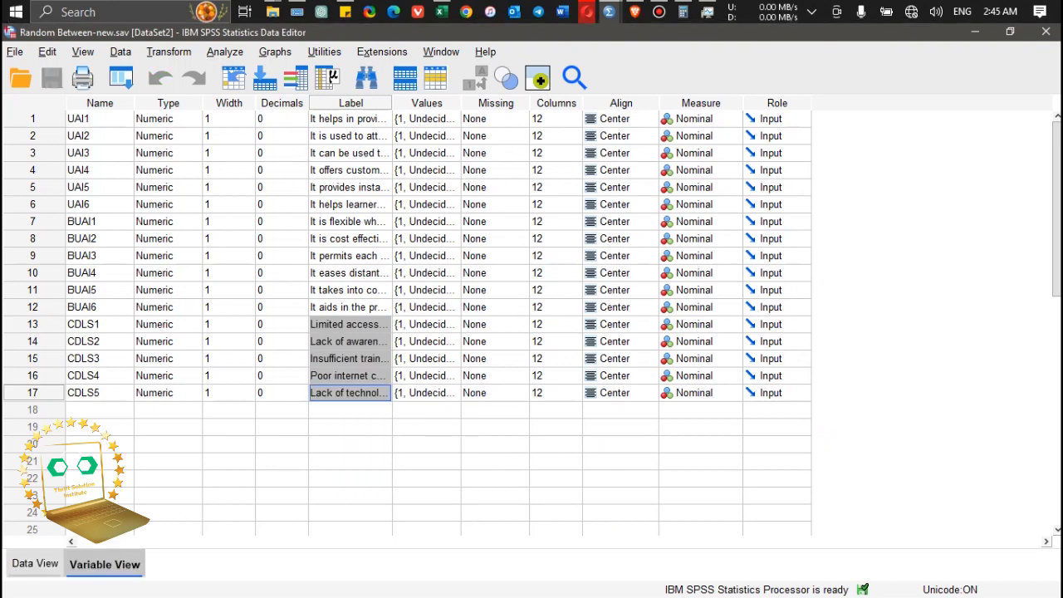
# Display value labels instead of numeric codes in Data View, toggling them for comparison and checking the variable definitions.
pyautogui.click(35, 564)
pyautogui.click(476, 77)
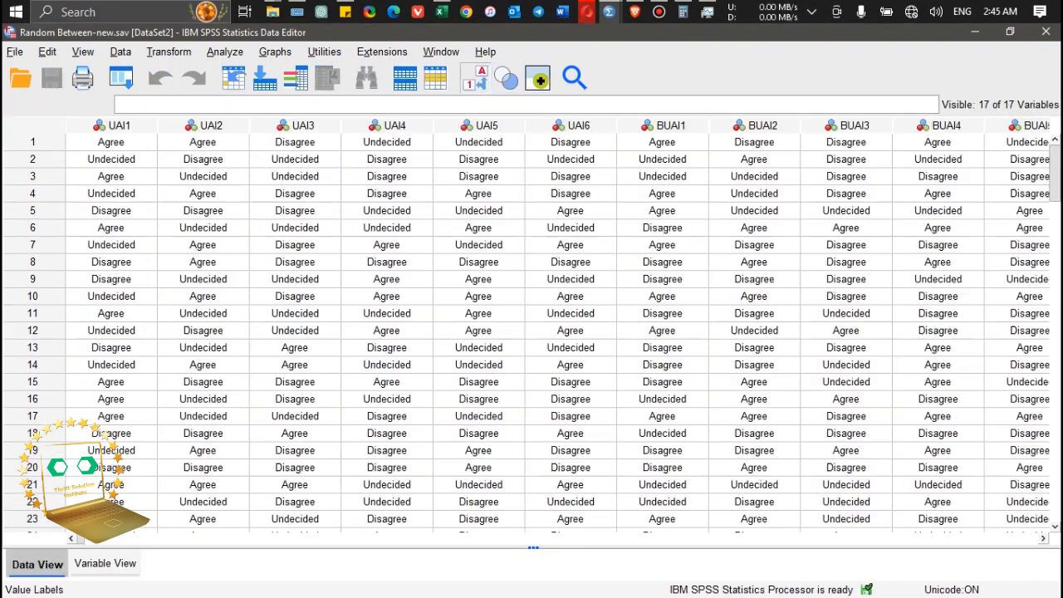
pyautogui.click(475, 77)
pyautogui.click(475, 78)
pyautogui.click(476, 77)
pyautogui.click(475, 77)
pyautogui.click(105, 563)
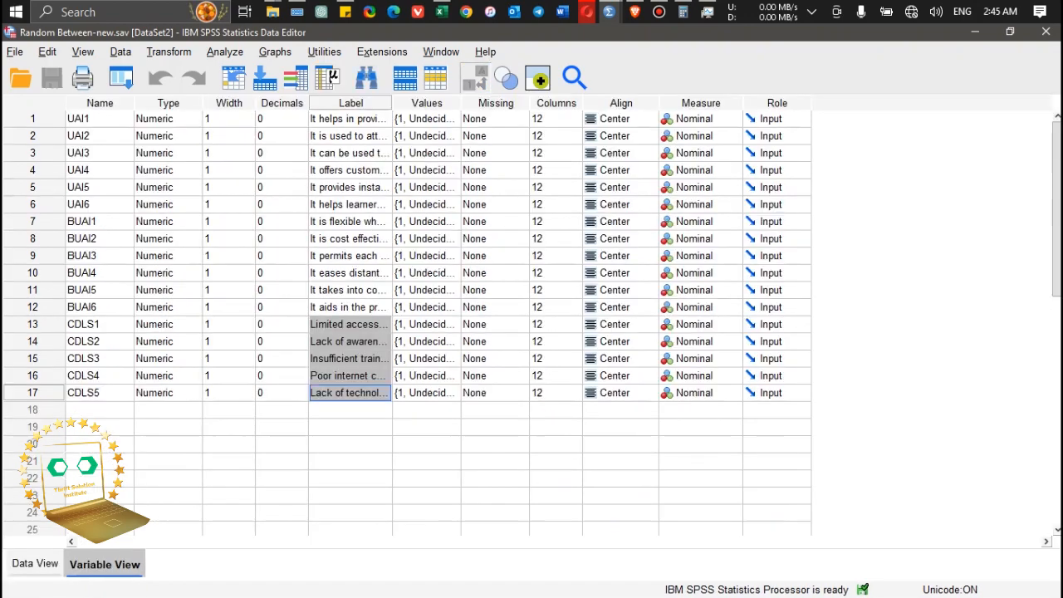
pyautogui.click(38, 564)
pyautogui.click(105, 563)
pyautogui.click(35, 564)
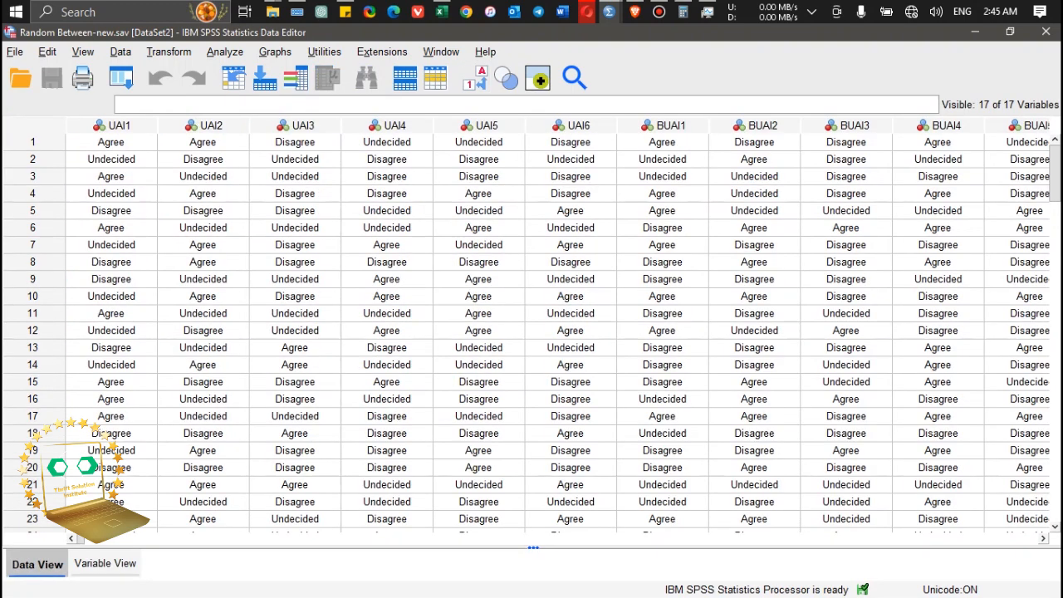
# Run a Frequencies analysis on all 17 variables, UAI1 through CDLS5, with APA style tables enabled.
pyautogui.click(224, 52)
pyautogui.moveTo(271, 113)
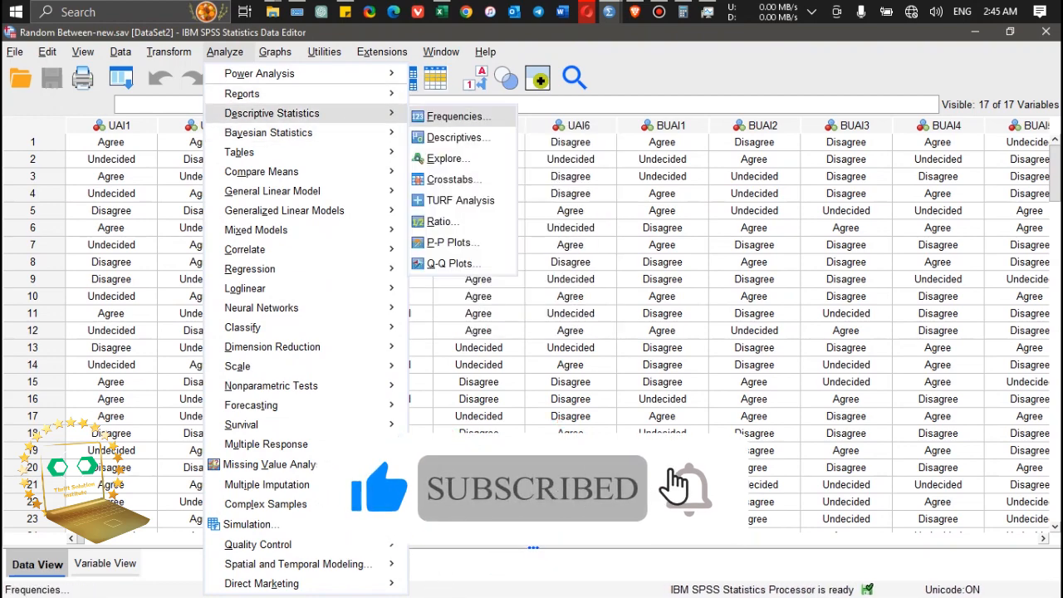
pyautogui.click(456, 116)
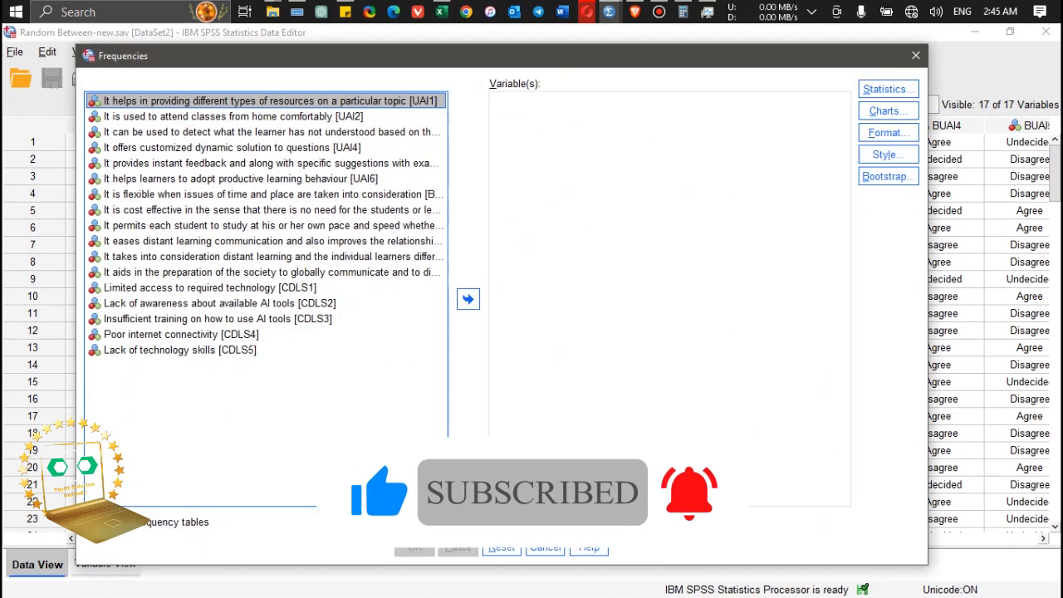
pyautogui.hotkey('ctrl', 'a')
pyautogui.click(469, 299)
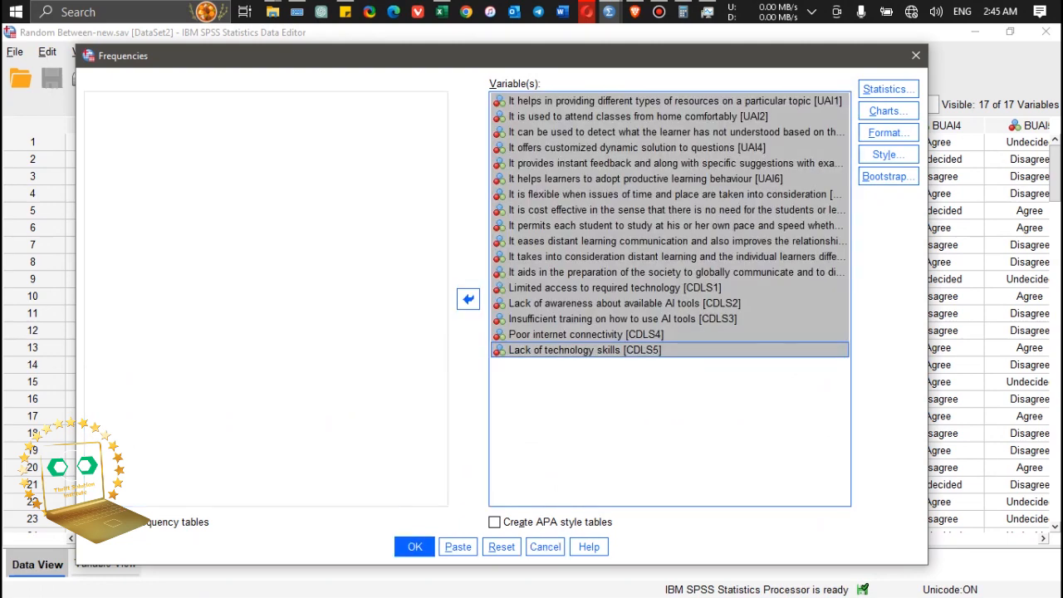
pyautogui.press('Tab')
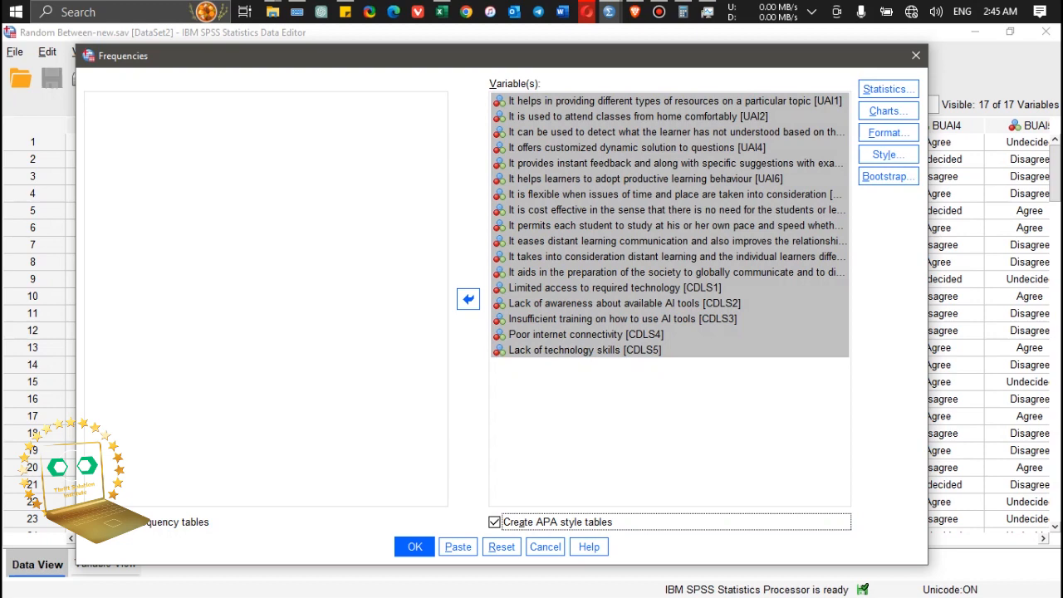
pyautogui.click(414, 546)
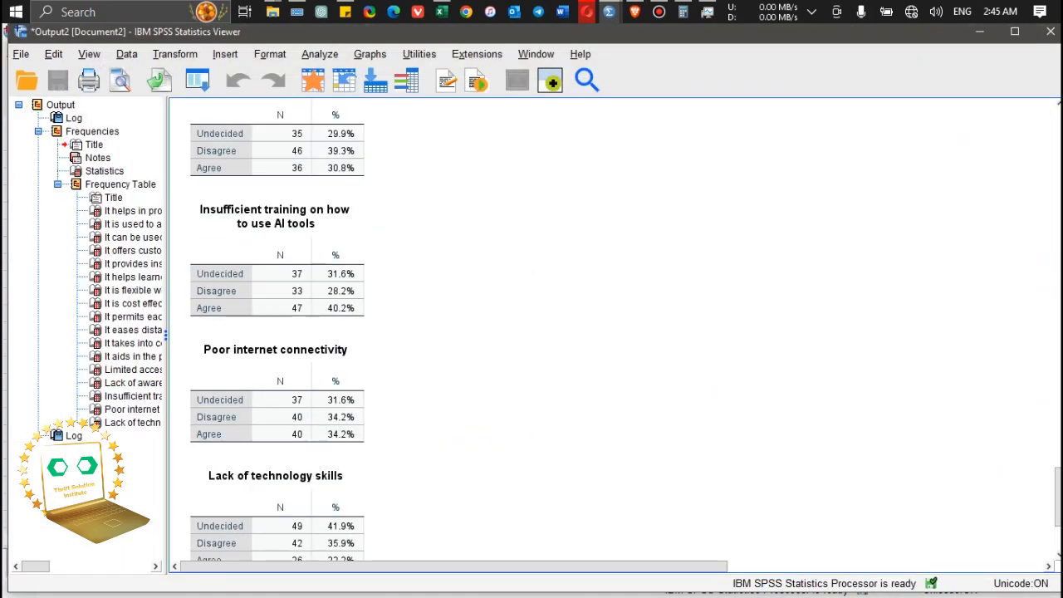
# Review the Frequencies output from the syntax log and Statistics table down through the per-statement frequency tables.
pyautogui.scroll(17, 613, 332)
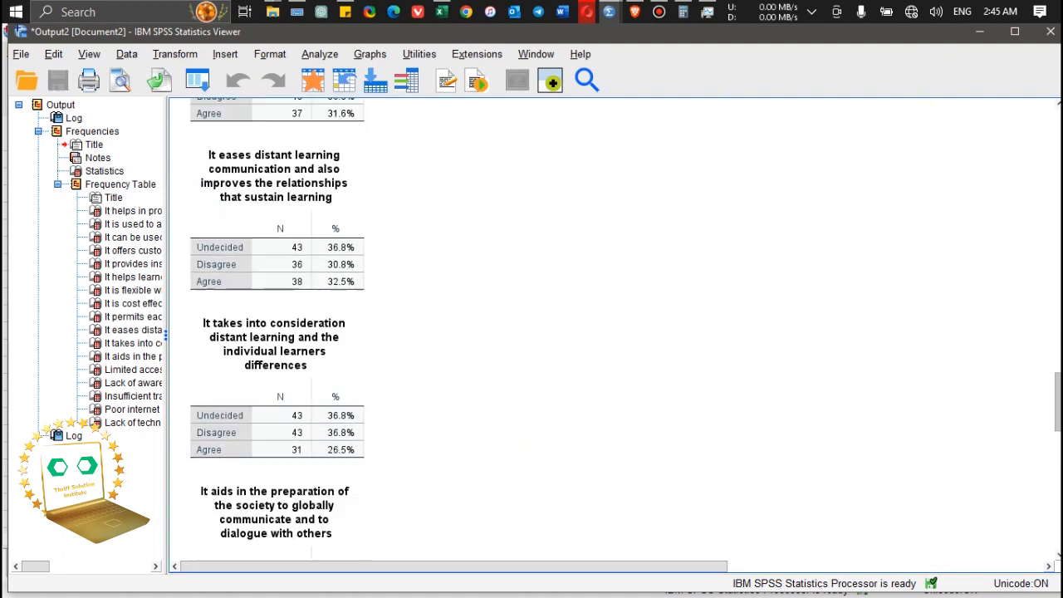
pyautogui.moveTo(1057, 235); pyautogui.dragTo(1055, 35)
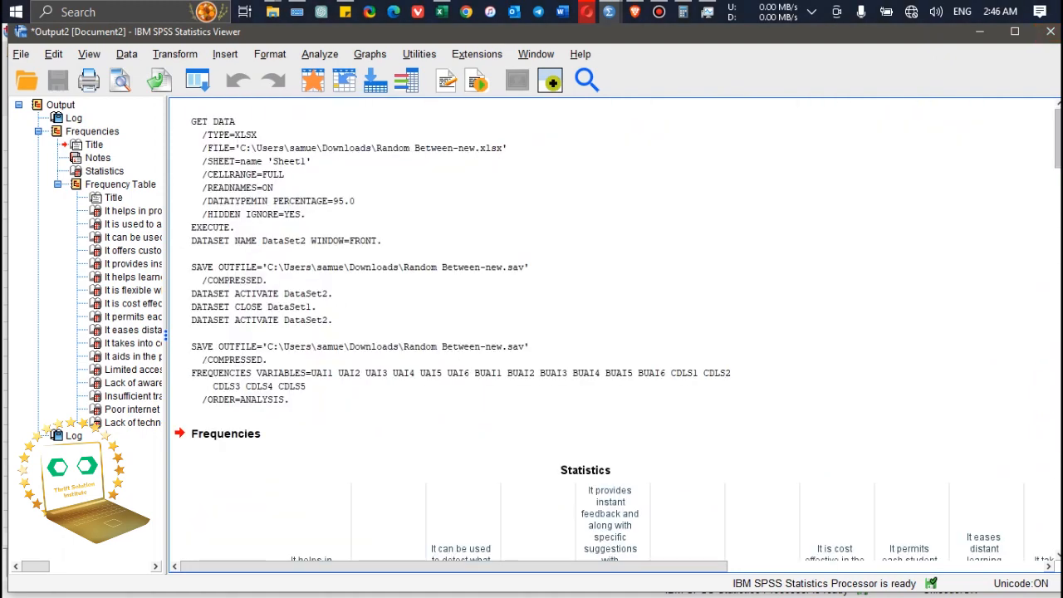
pyautogui.scroll(-12, 614, 332)
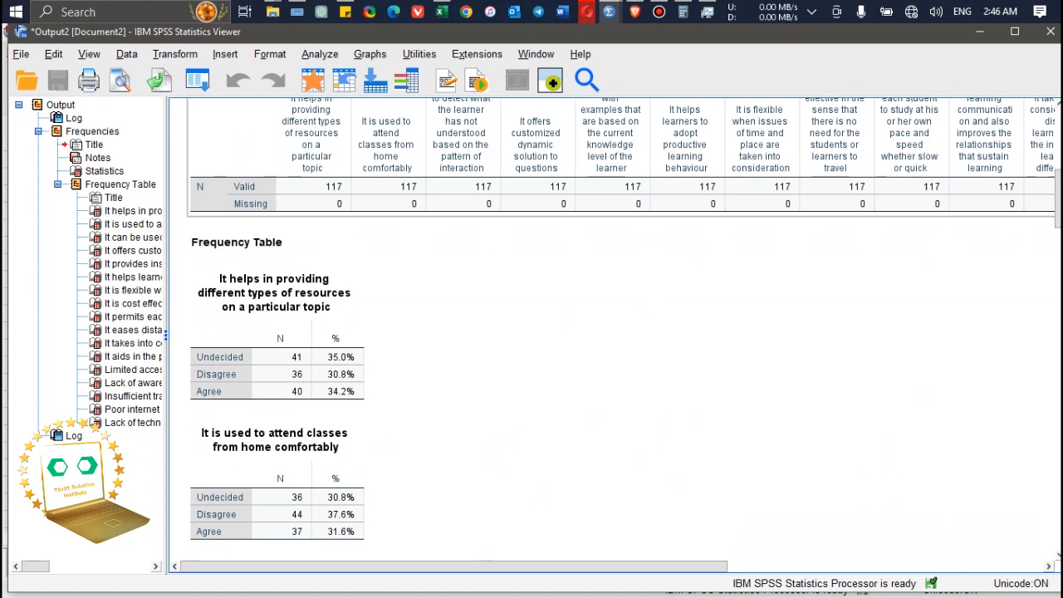
pyautogui.moveTo(455, 567)
pyautogui.mouseDown()
pyautogui.moveTo(680, 566)
pyautogui.moveTo(455, 567)
pyautogui.mouseUp()
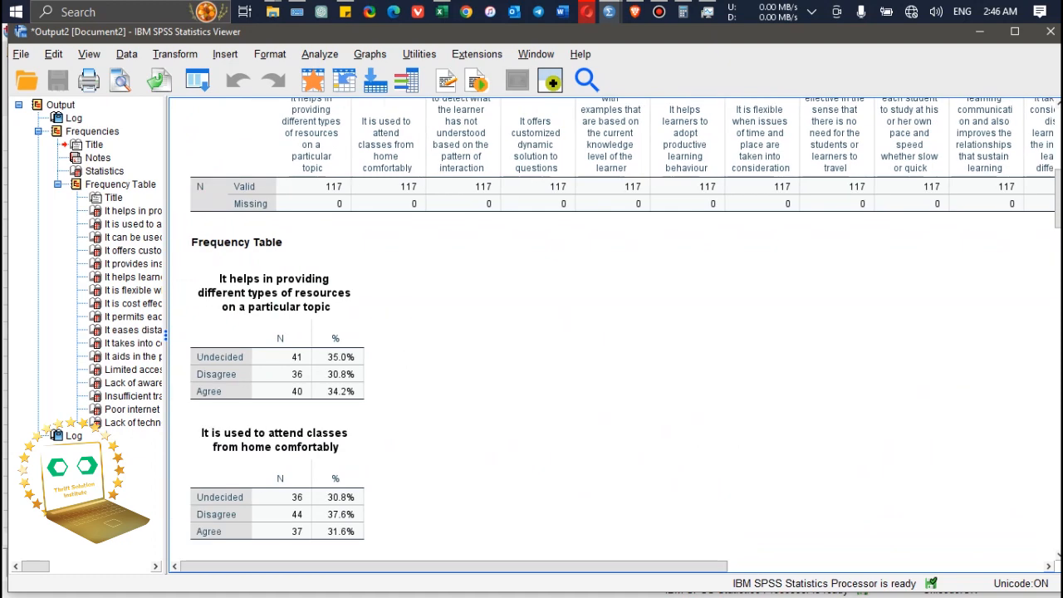
pyautogui.moveTo(1057, 199); pyautogui.dragTo(1057, 224)
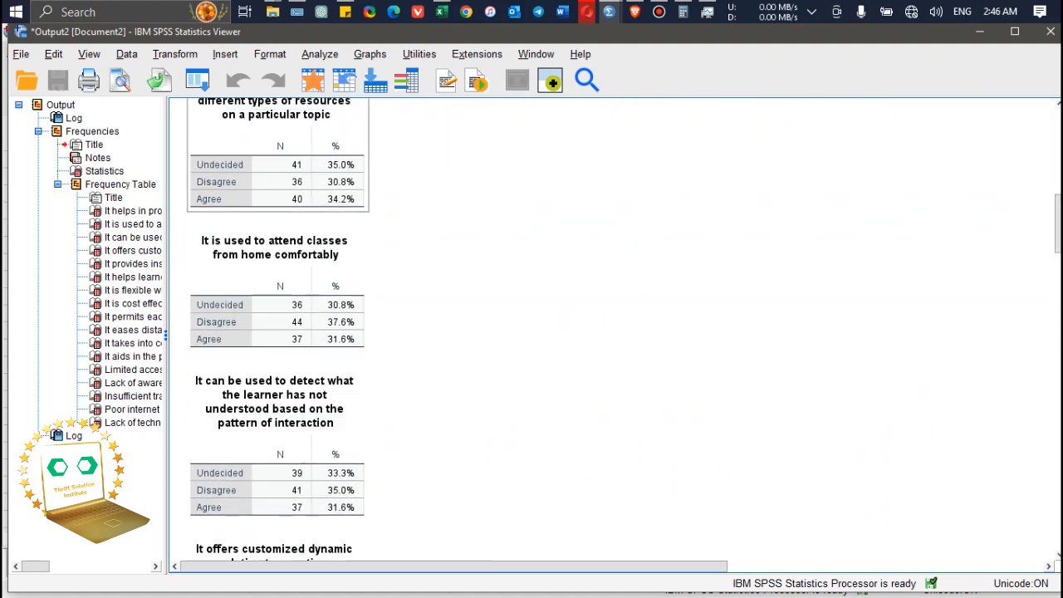
pyautogui.moveTo(1057, 224)
pyautogui.mouseDown()
pyautogui.moveTo(1058, 193)
pyautogui.moveTo(1057, 203)
pyautogui.mouseUp()
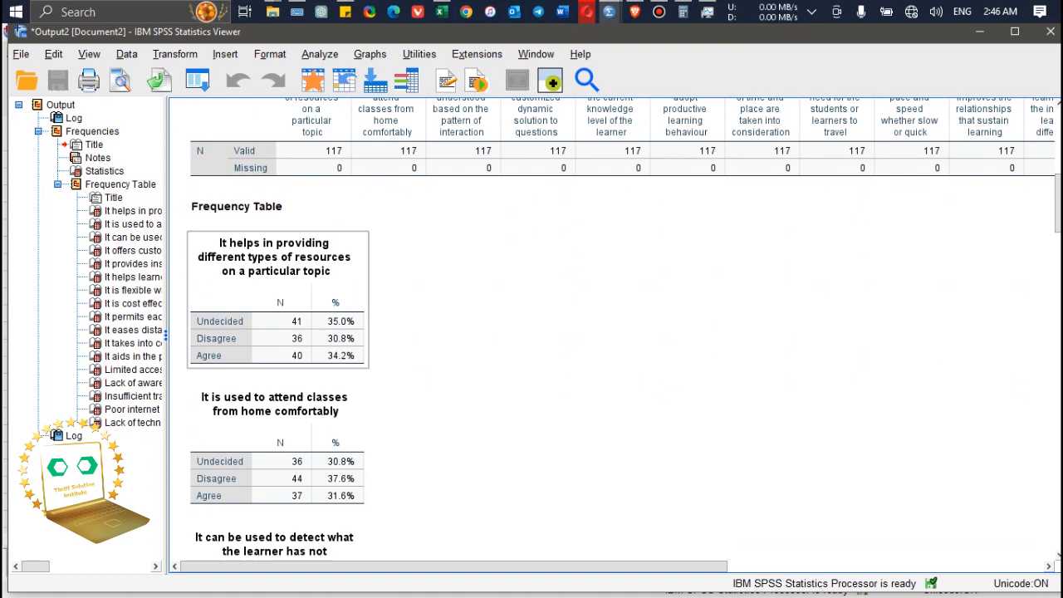
# Compare the Original Data sheet's Agree, Disagree and Undecided counts in Excel with the frequency tables in the SPSS output.
pyautogui.click(441, 12)
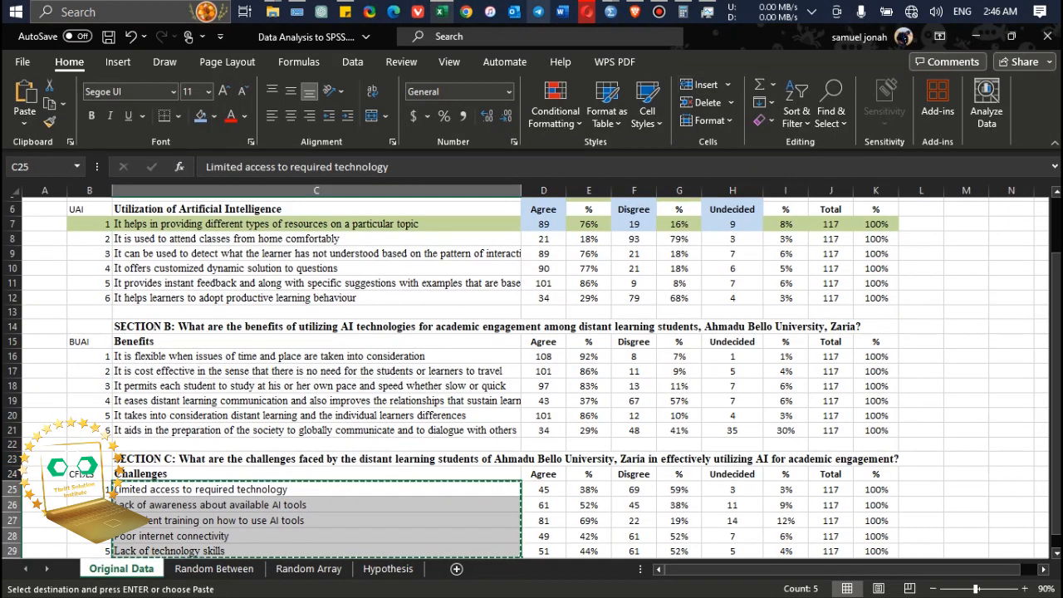
pyautogui.scroll(2, 531, 378)
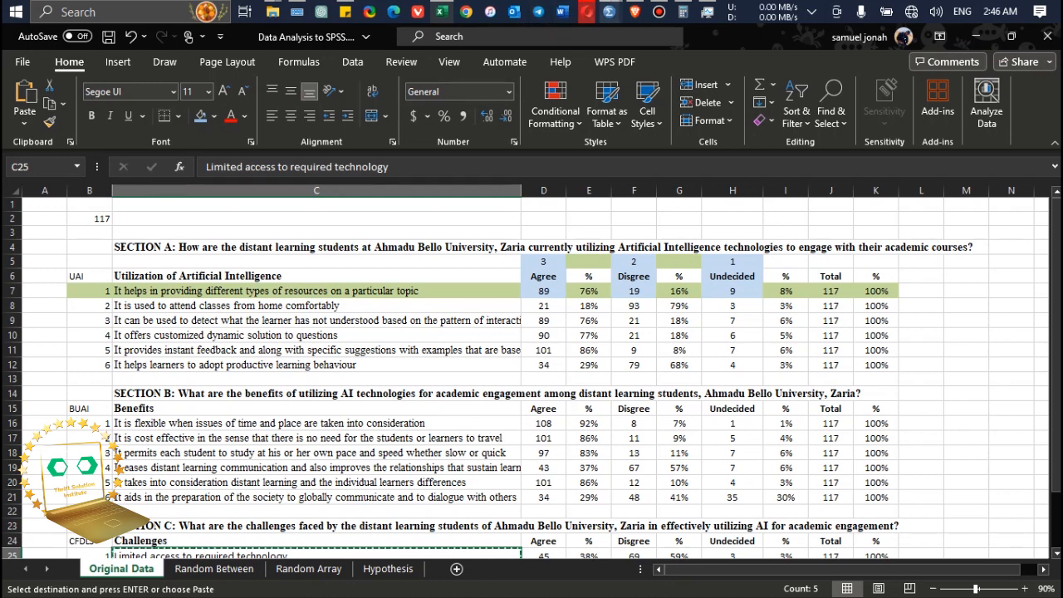
pyautogui.moveTo(611, 12)
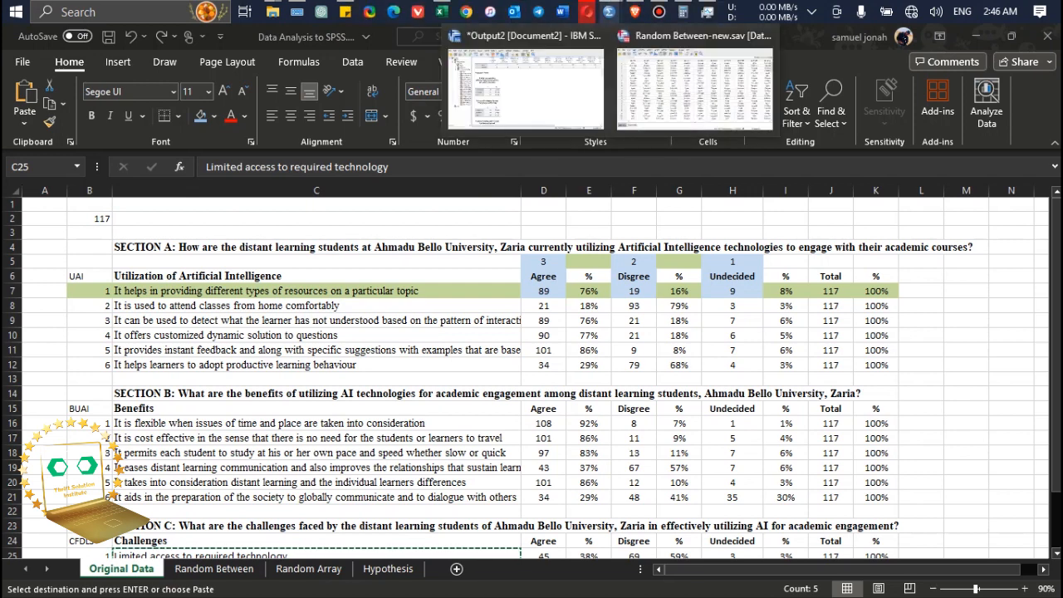
pyautogui.click(527, 87)
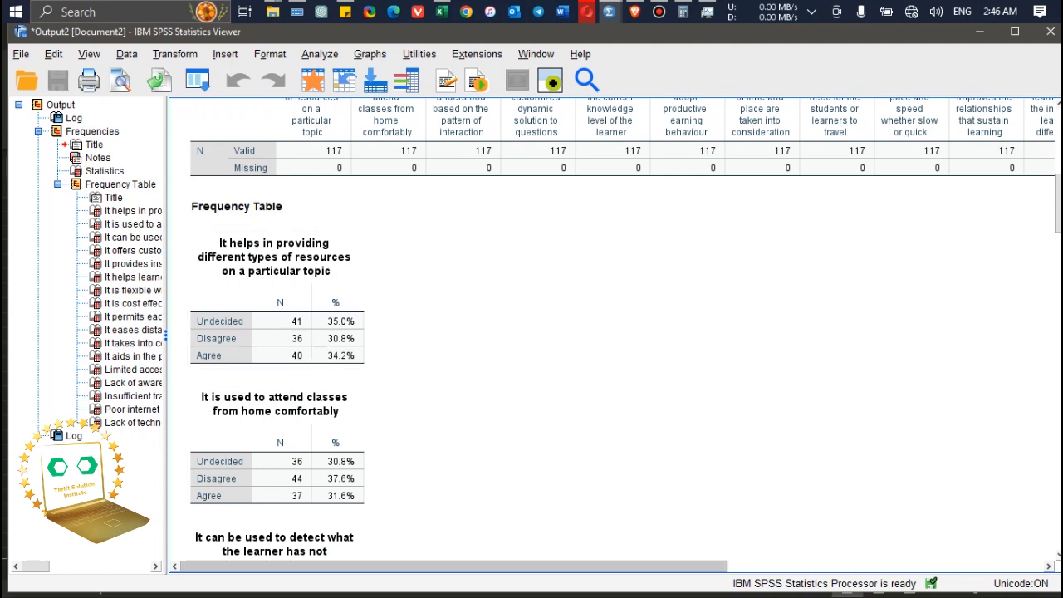
pyautogui.moveTo(454, 566)
pyautogui.mouseDown()
pyautogui.moveTo(485, 566)
pyautogui.moveTo(453, 567)
pyautogui.mouseUp()
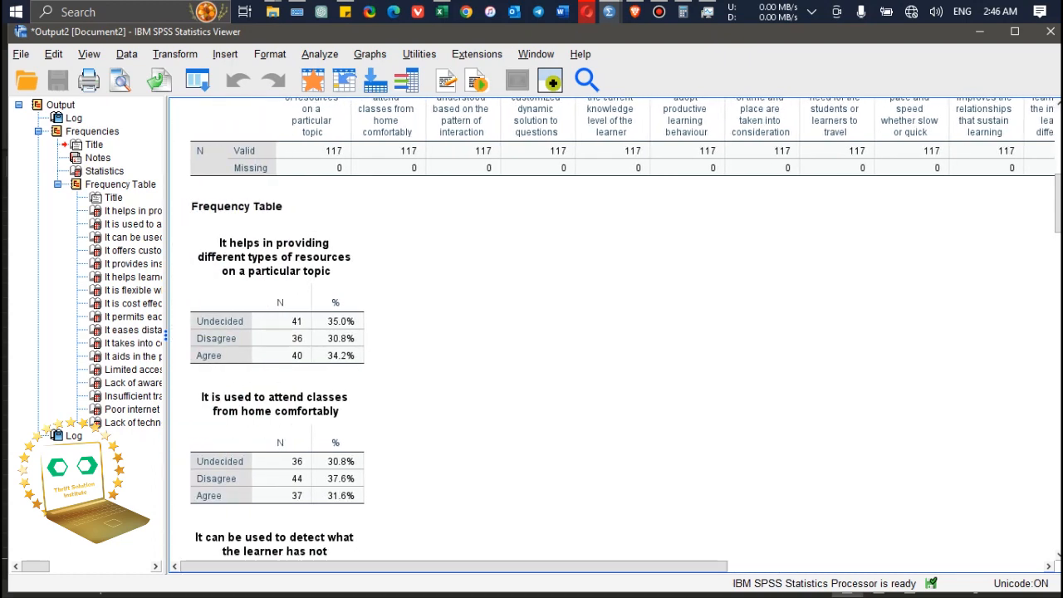
pyautogui.scroll(-10, 614, 332)
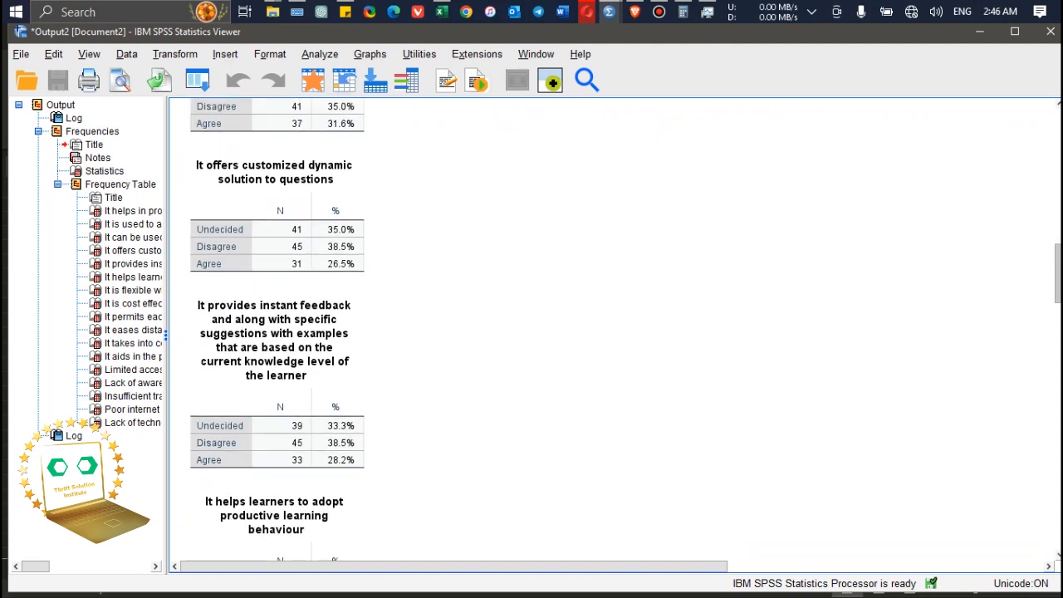
pyautogui.scroll(7, 615, 333)
pyautogui.scroll(5, 614, 332)
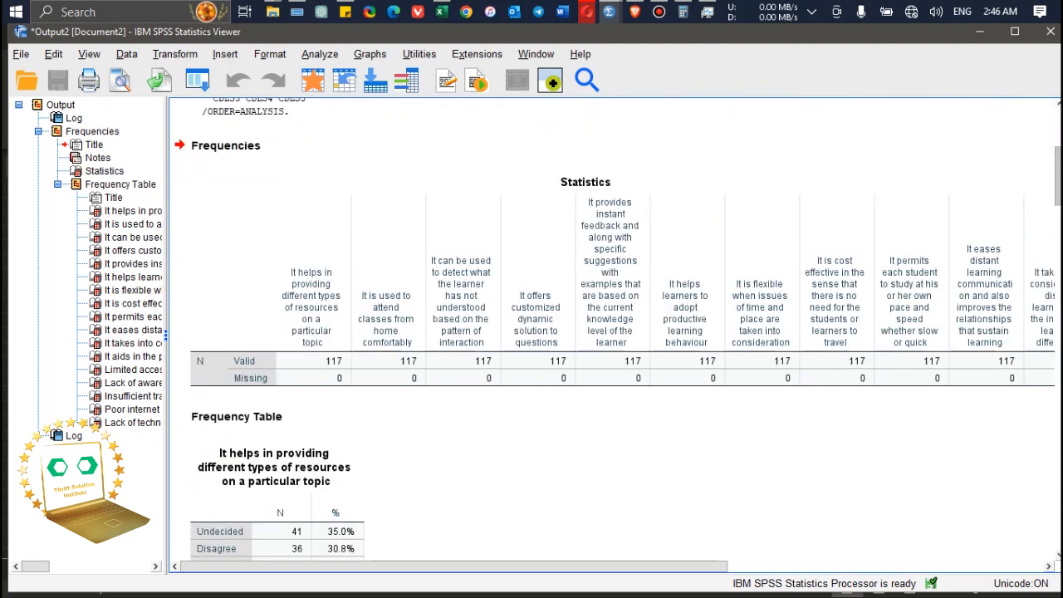
pyautogui.scroll(-12, 615, 332)
pyautogui.scroll(-5, 614, 333)
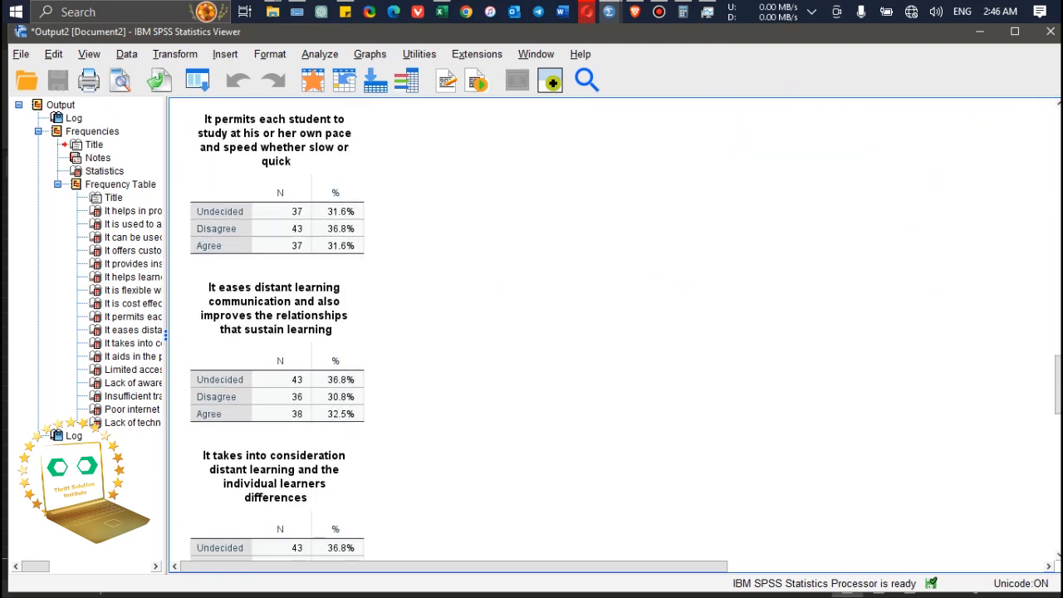
# Export all of the output as a Word/RTF document named Random Between-New.doc in the Downloads folder.
pyautogui.rightClick(613, 284)
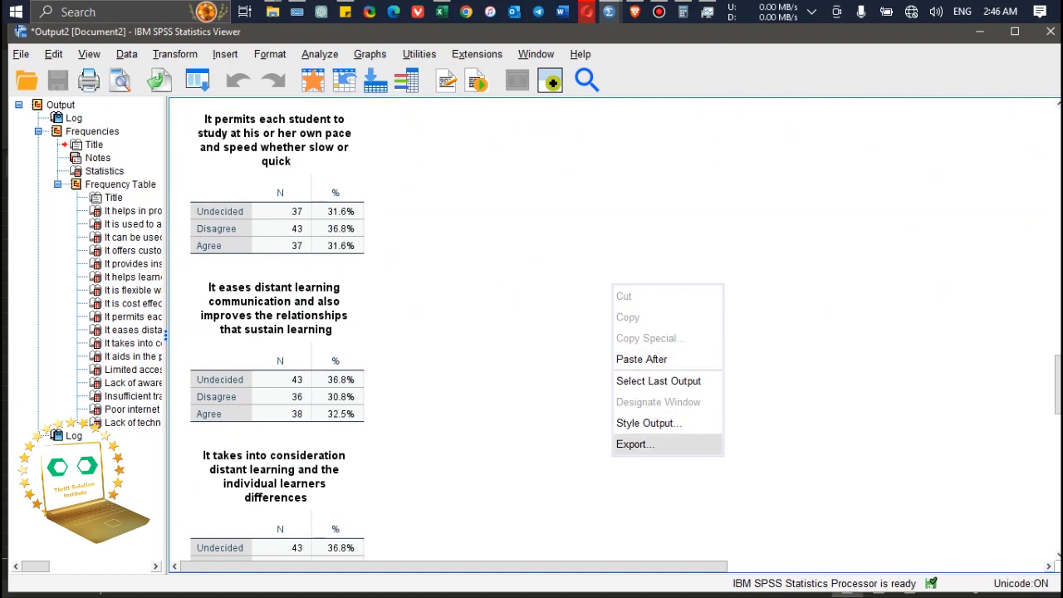
pyautogui.click(635, 443)
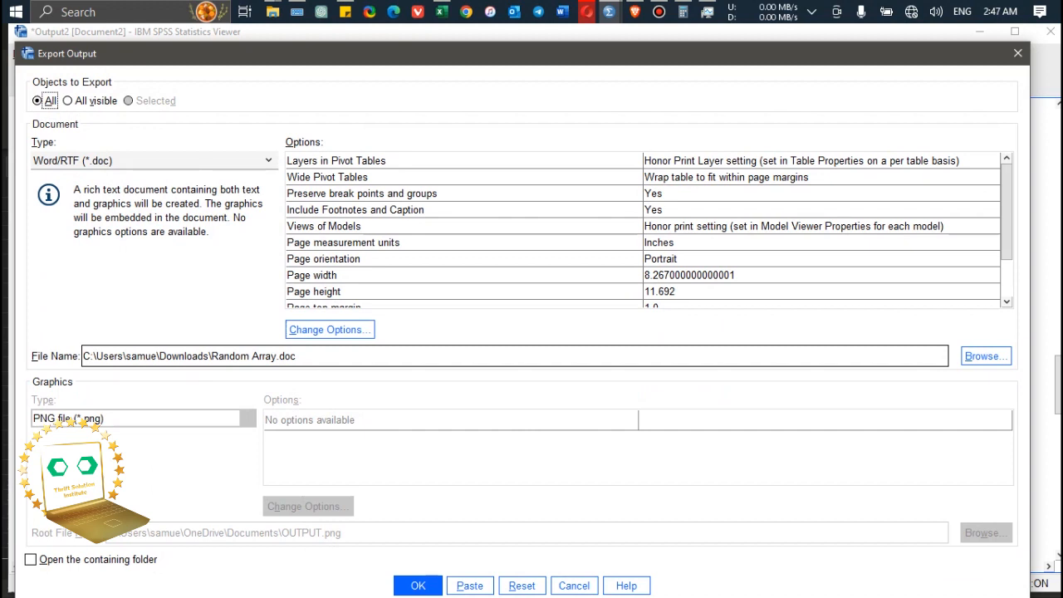
pyautogui.click(308, 357)
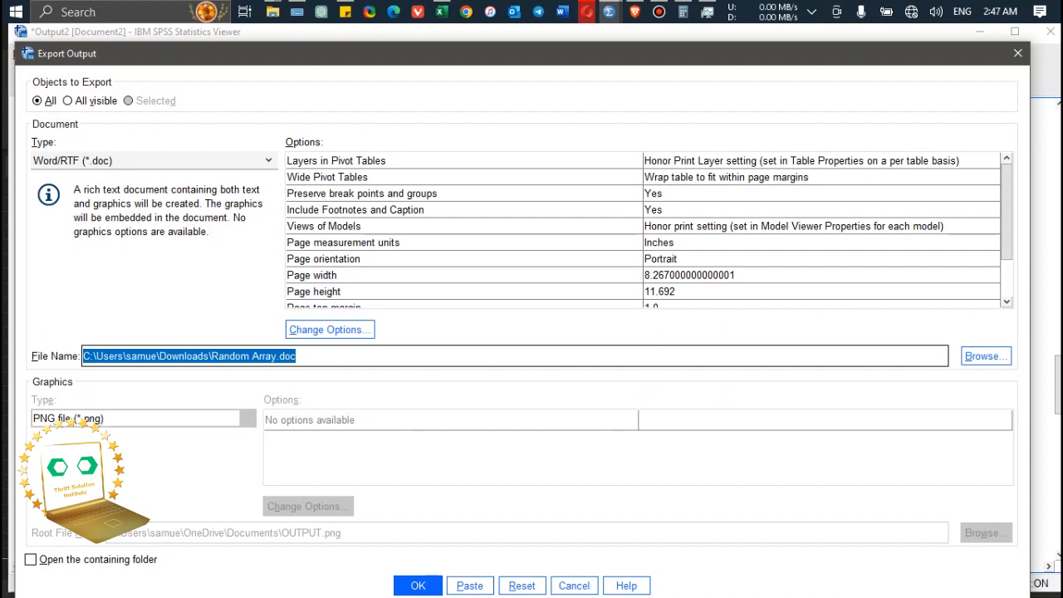
pyautogui.doubleClick(277, 356)
pyautogui.tripleClick(277, 357)
pyautogui.click(277, 357)
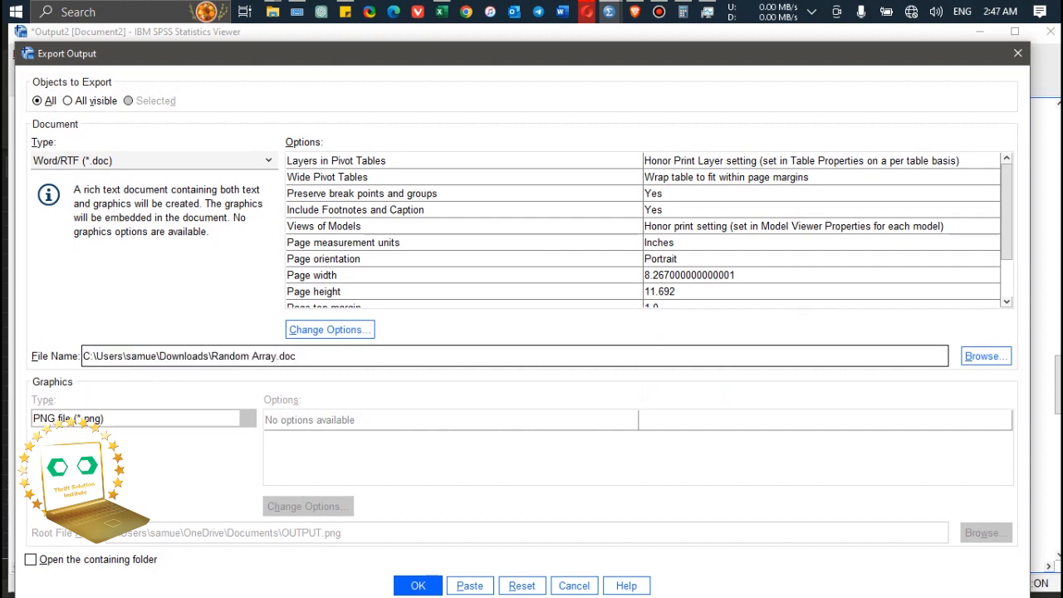
pyautogui.press('BackSpace')
pyautogui.press('BackSpace')
pyautogui.press('BackSpace')
pyautogui.press('BackSpace')
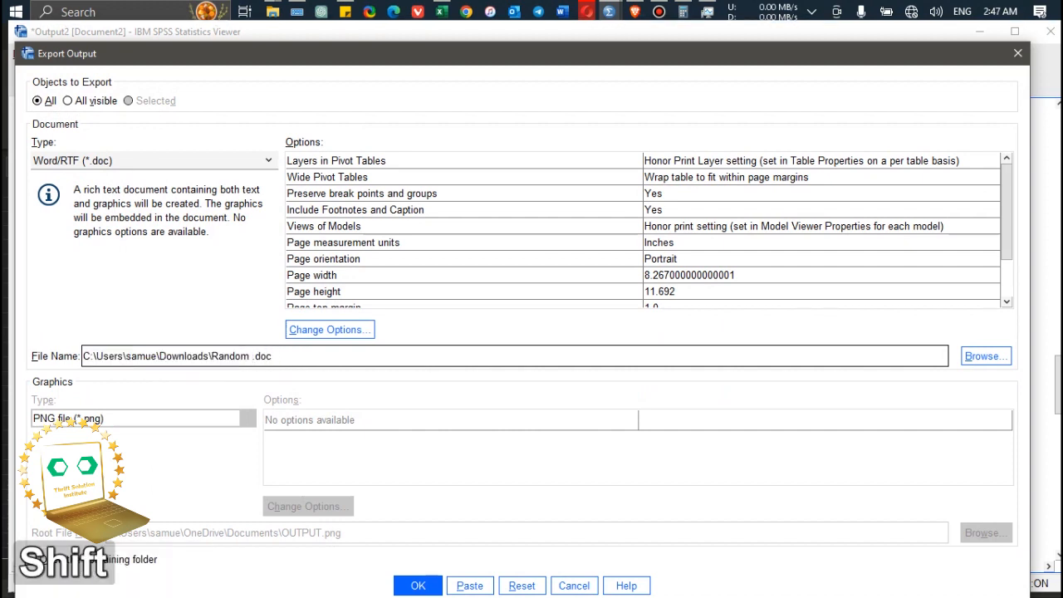
pyautogui.write('Bet')
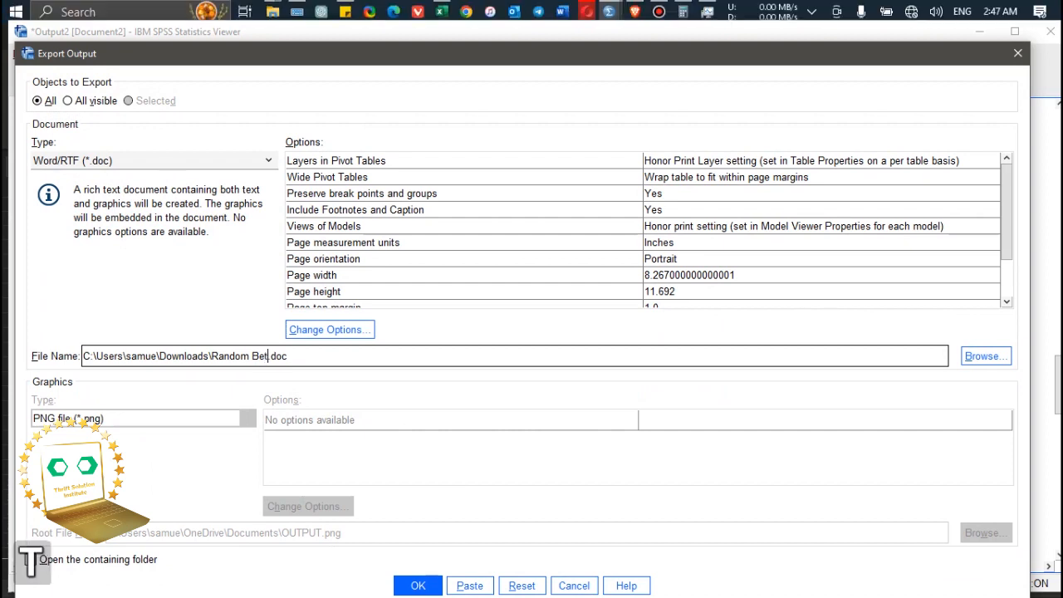
pyautogui.write('ween')
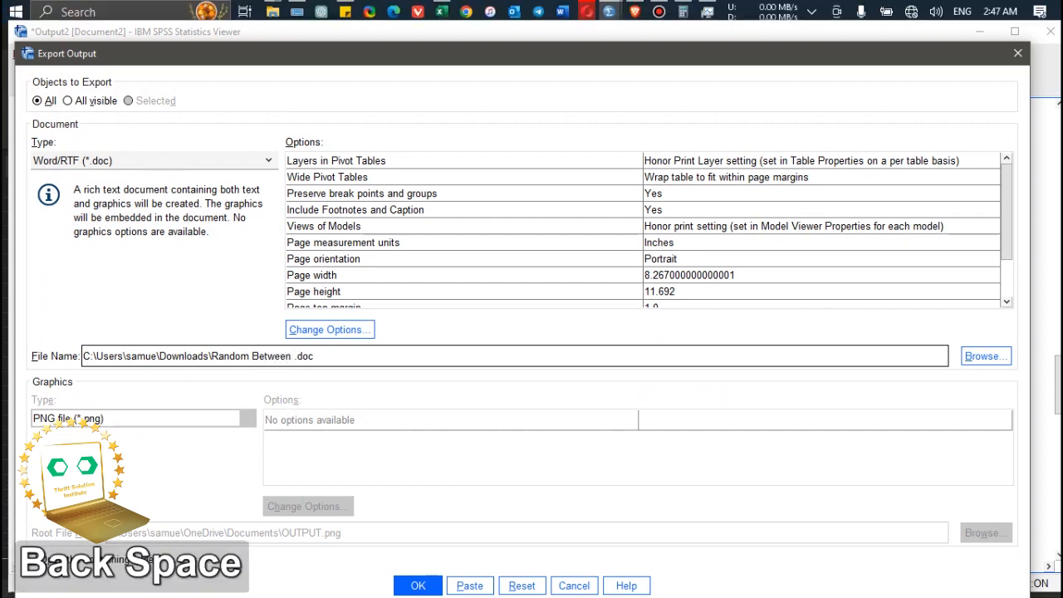
pyautogui.press('BackSpace')
pyautogui.write('-')
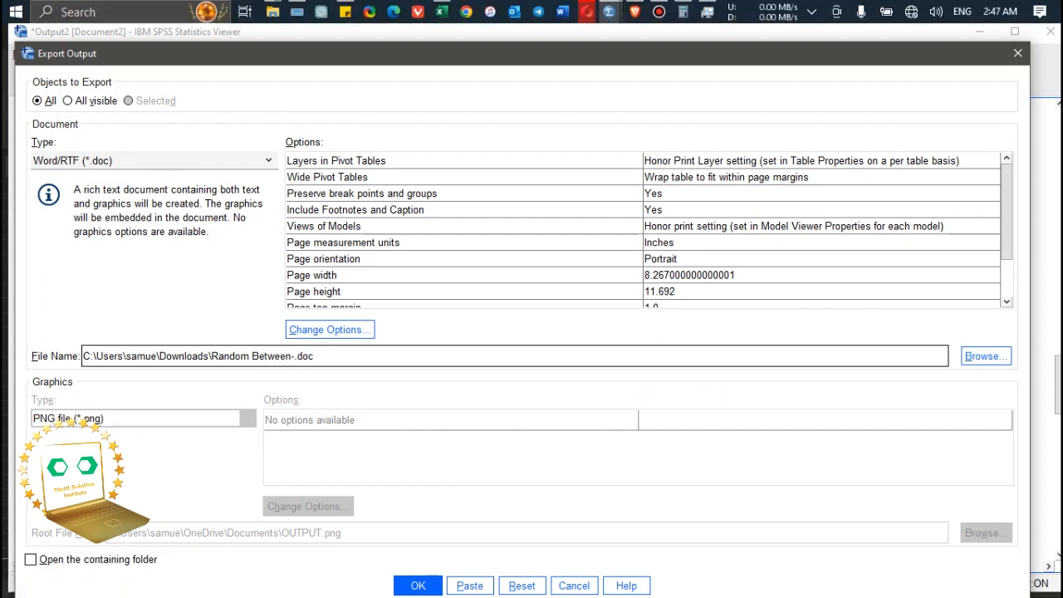
pyautogui.write('New')
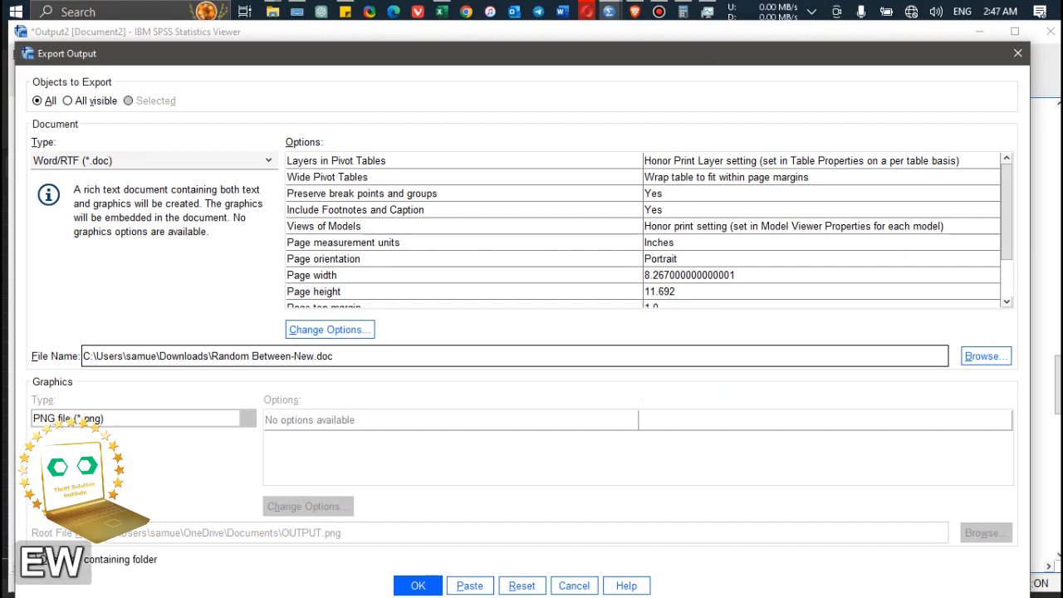
pyautogui.click(418, 585)
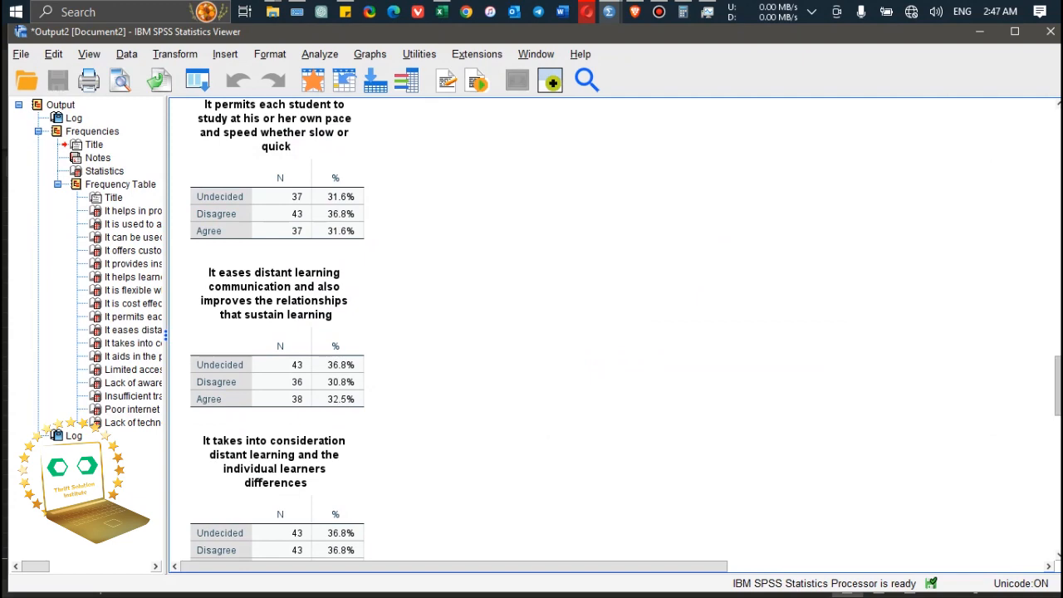
# Switch to the Downloads folder in File Explorer and open Random Between-New.doc in Word.
pyautogui.moveTo(1058, 386); pyautogui.dragTo(1058, 138)
pyautogui.click(273, 11)
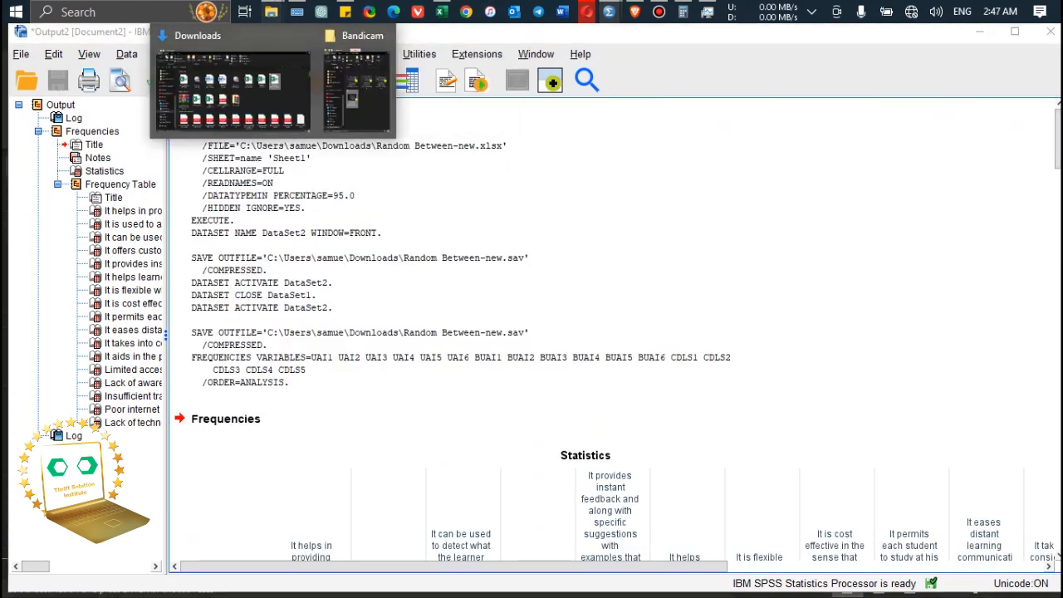
pyautogui.click(231, 87)
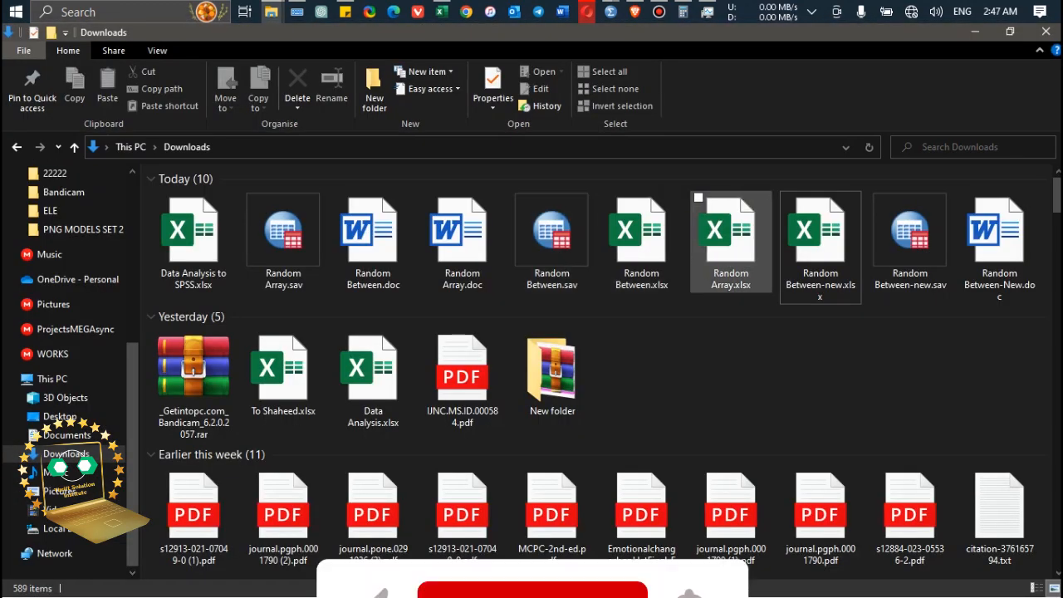
pyautogui.doubleClick(999, 241)
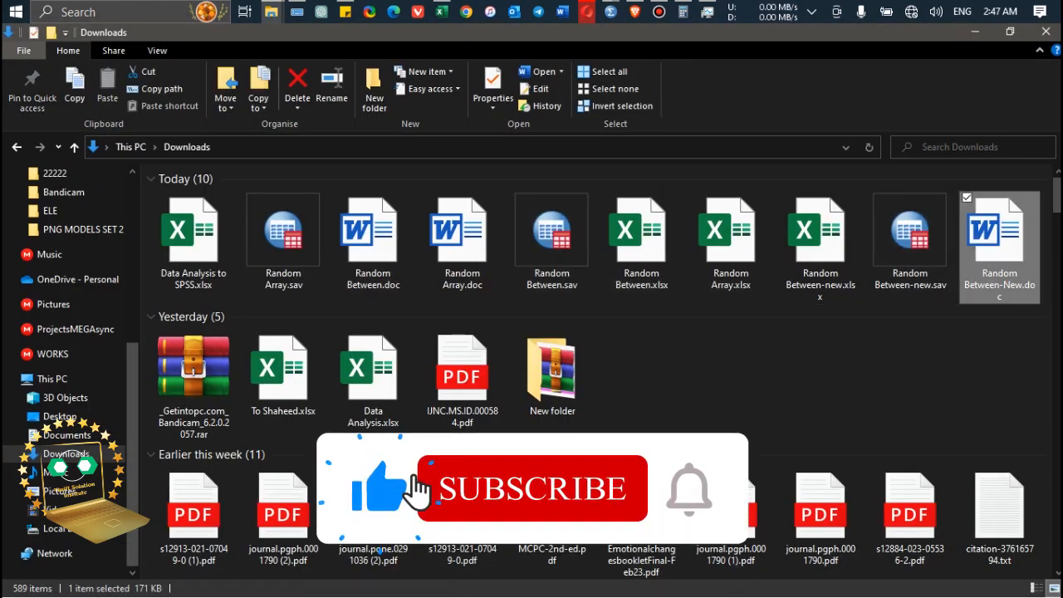
pyautogui.press('Return')
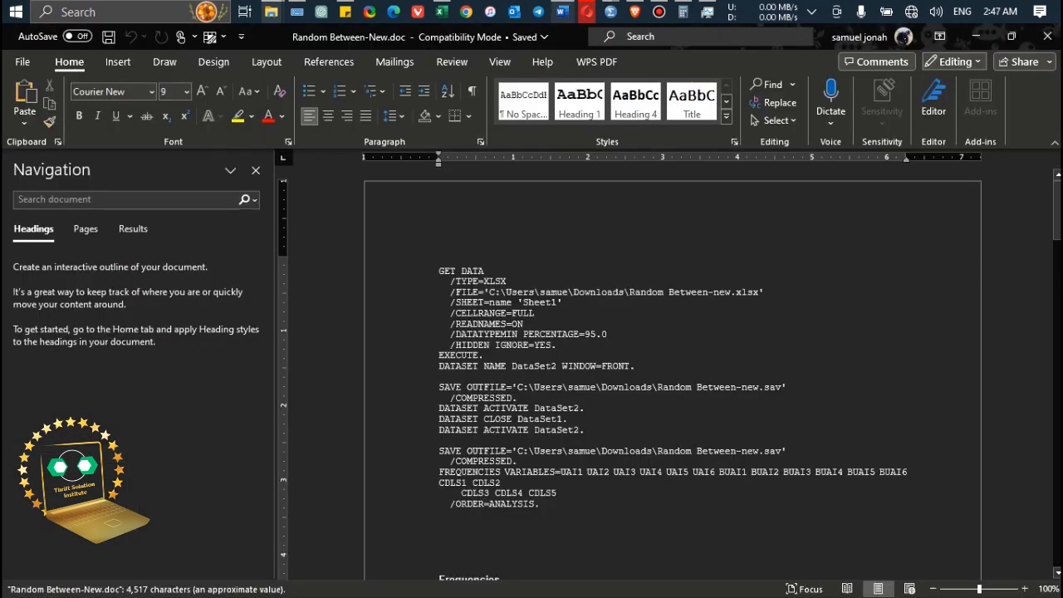
# Delete the syntax log, the Statistics tables and the Frequency Table heading above the first statement's table.
pyautogui.moveTo(440, 259); pyautogui.dragTo(523, 386)
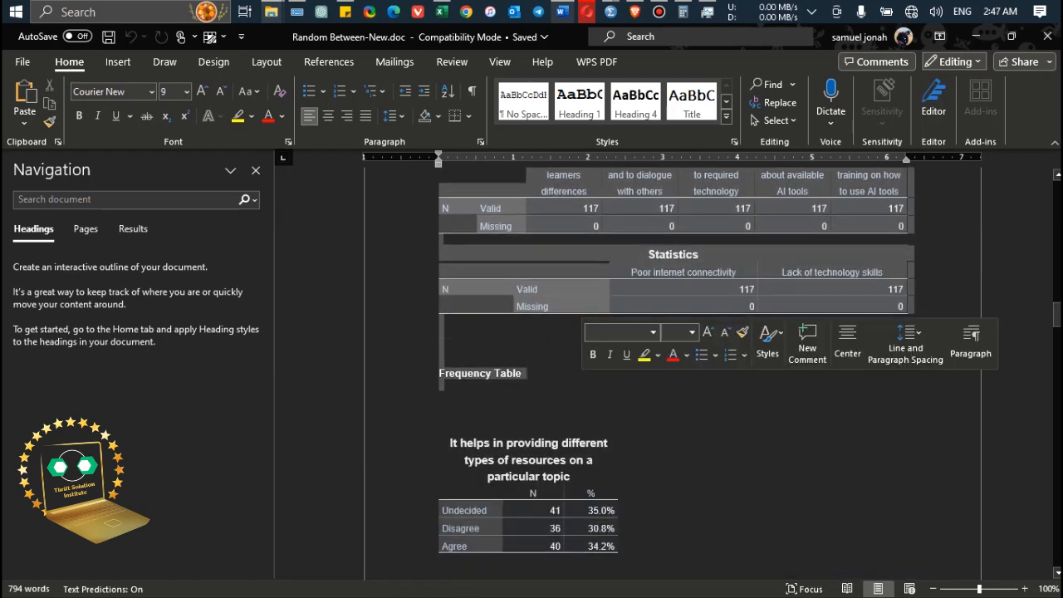
pyautogui.press('BackSpace')
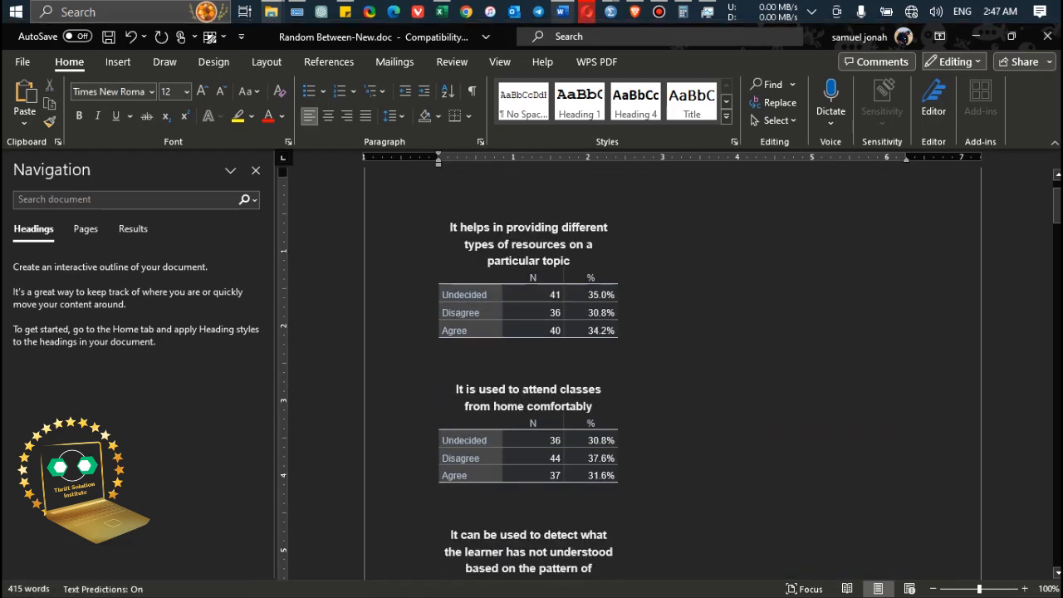
# Switch to the ELE folder in File Explorer, open CHAPTER FOUR.docx and copy its text from the chapter title through the Table 4.1 caption.
pyautogui.moveTo(271, 12)
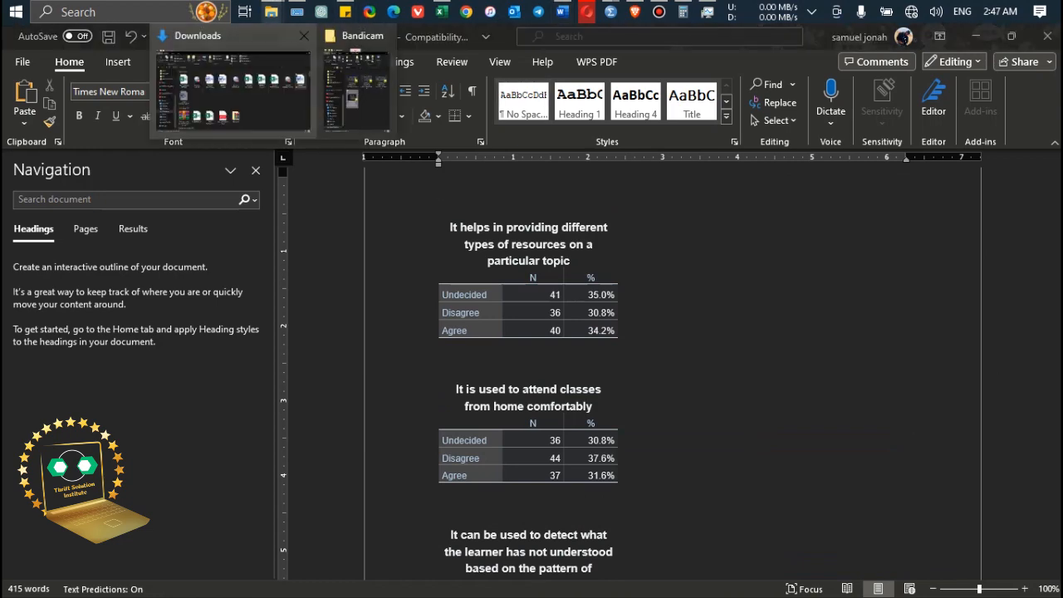
pyautogui.click(230, 89)
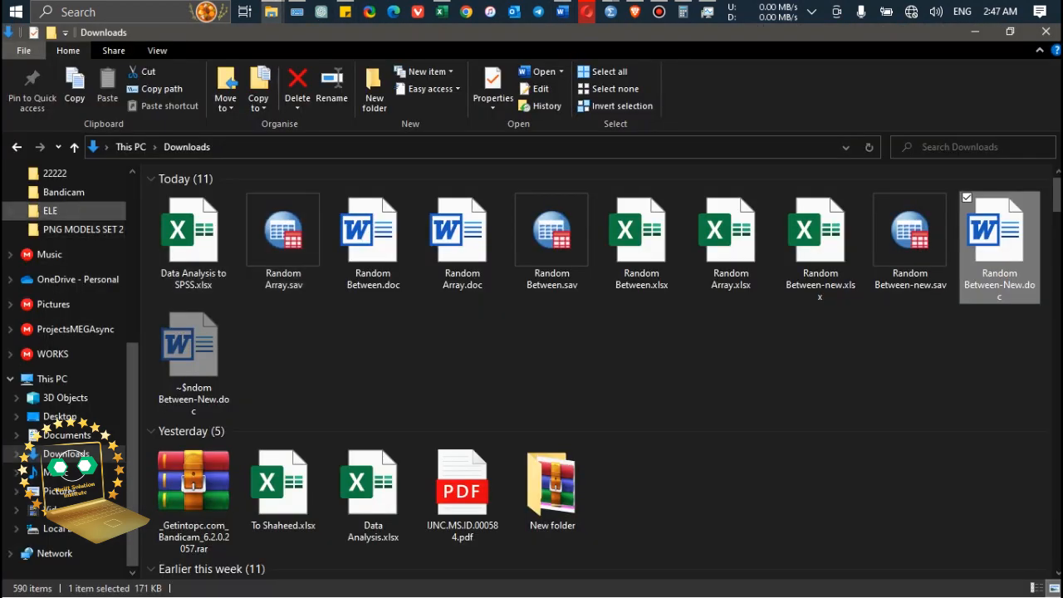
pyautogui.click(49, 211)
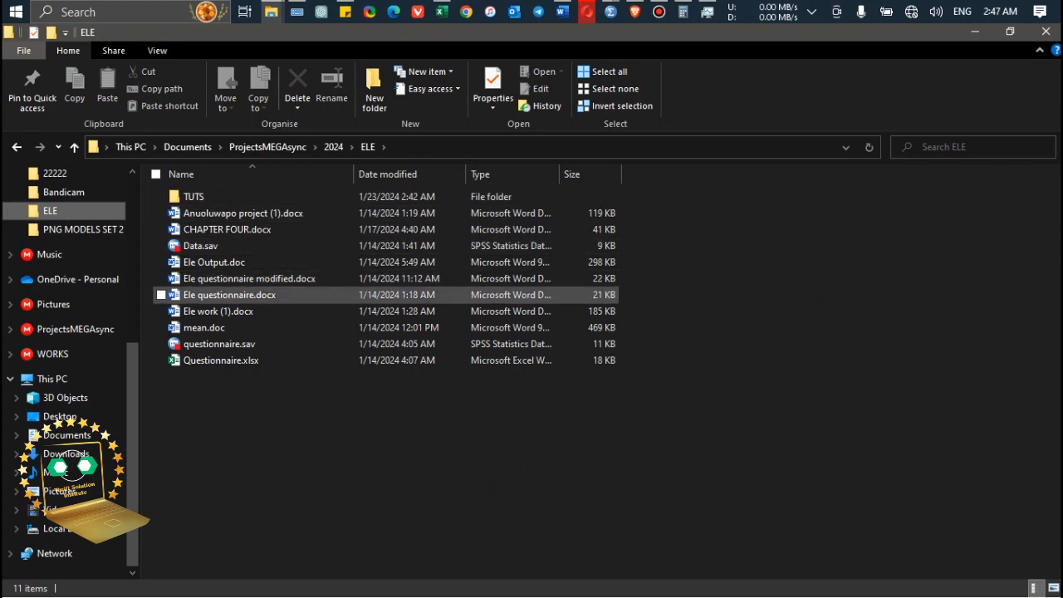
pyautogui.click(227, 230)
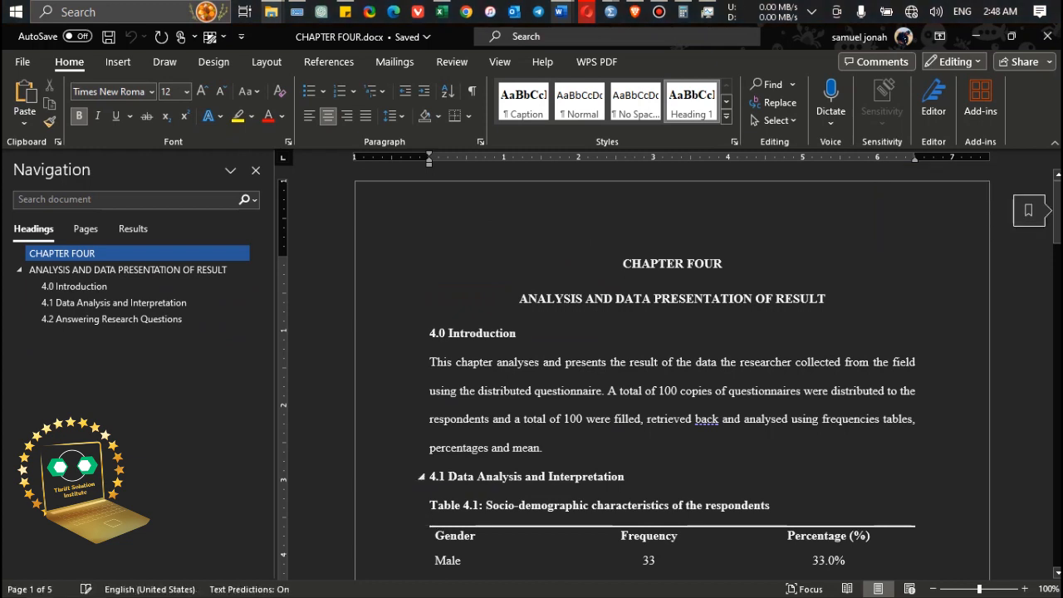
pyautogui.hotkey('ctrl', 'a')
pyautogui.hotkey('ctrl', 'c')
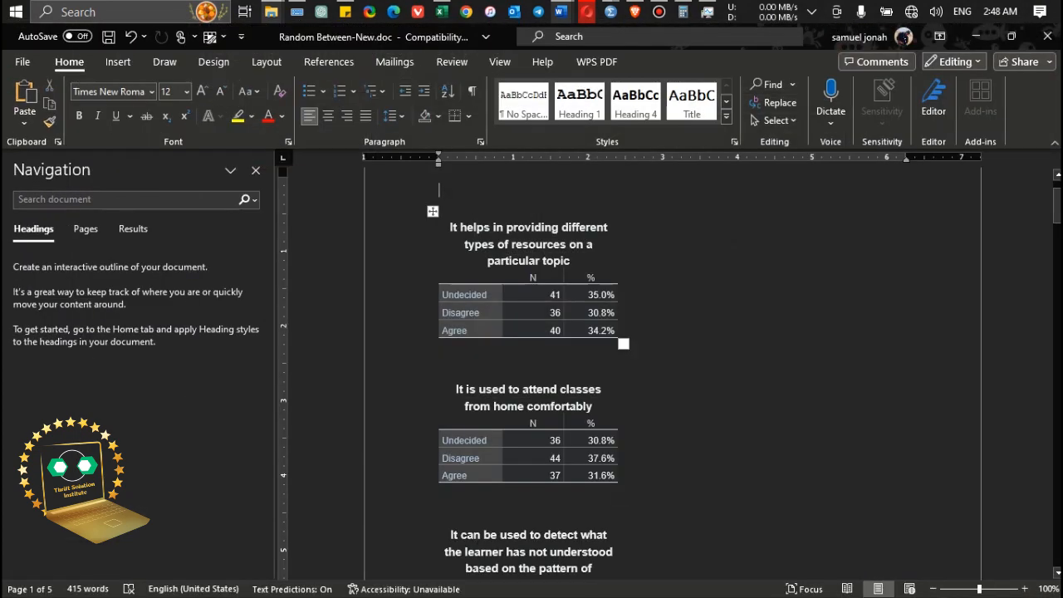
# Paste the copied chapter text with source formatting above the first frequency table in Random Between-New.doc and save the document.
pyautogui.hotkey('ctrl', 'v')
pyautogui.hotkey('ctrl', 'z')
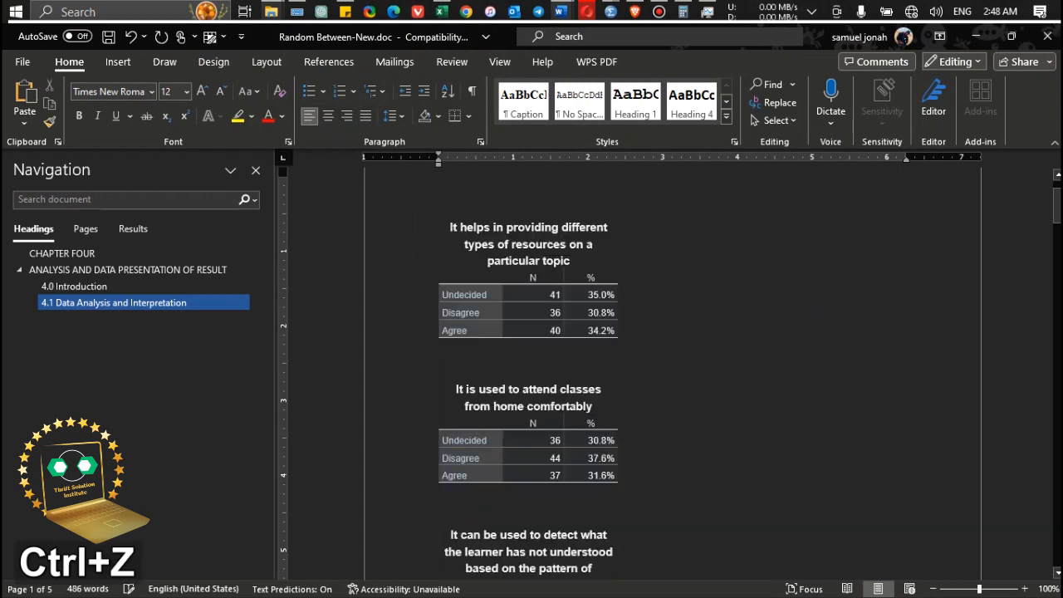
pyautogui.rightClick(453, 188)
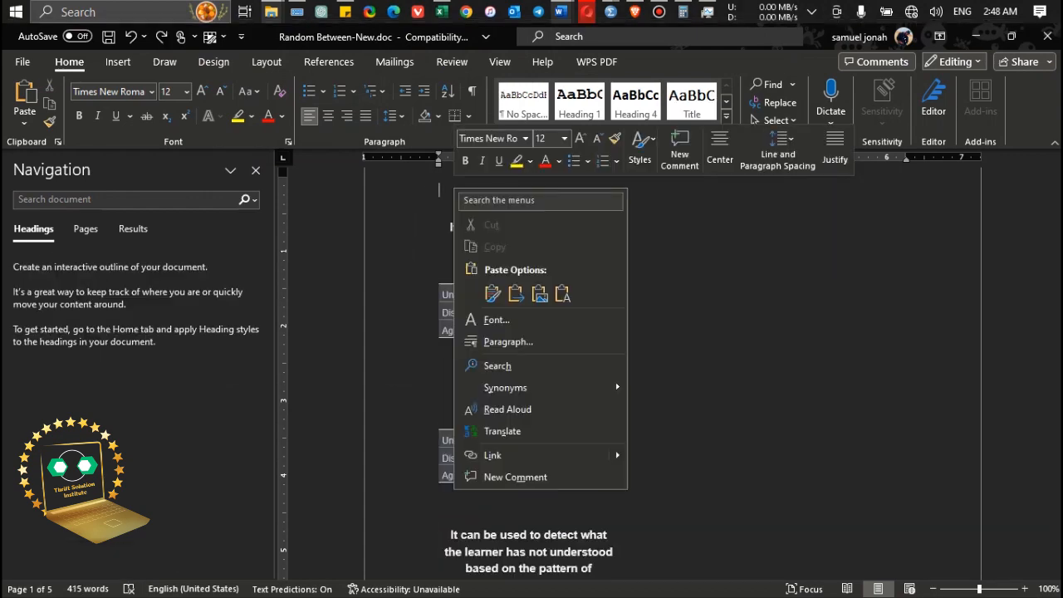
pyautogui.click(493, 294)
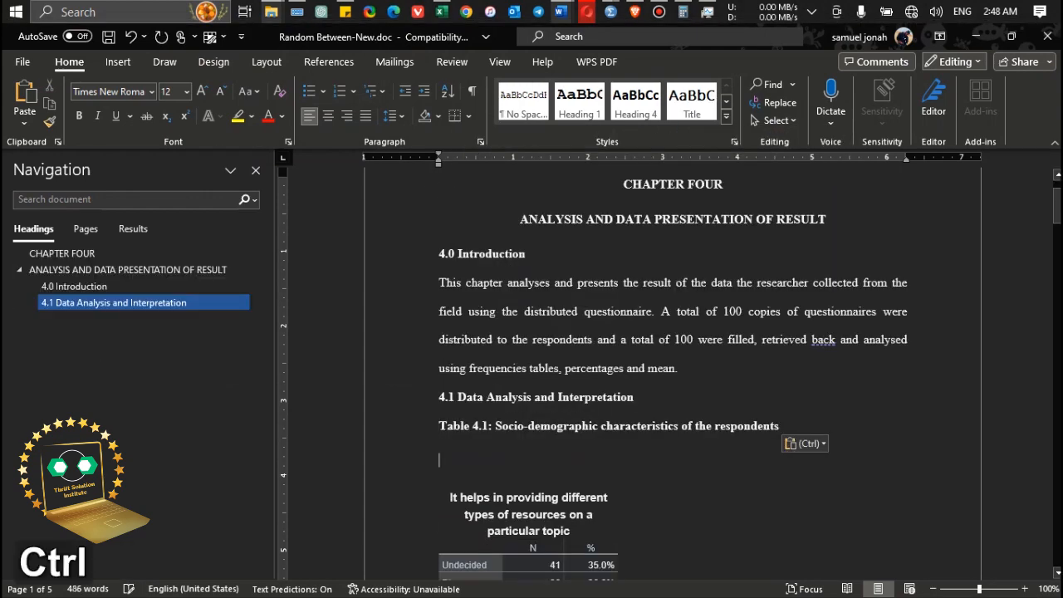
pyautogui.hotkey('ctrl', 's')
pyautogui.click(574, 397)
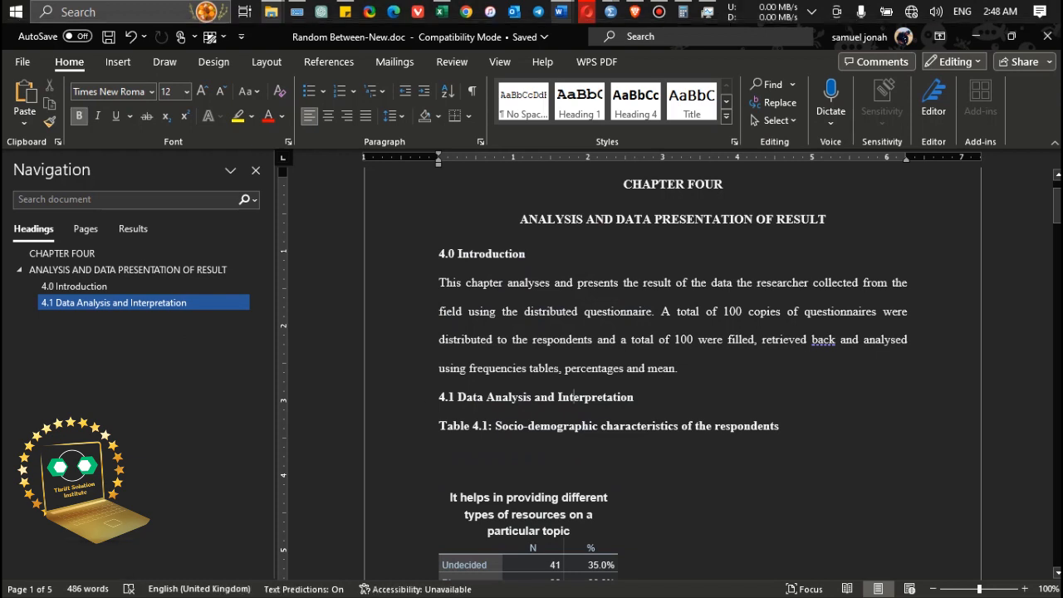
pyautogui.press('BackSpace')
pyautogui.hotkey('ctrl', 'z')
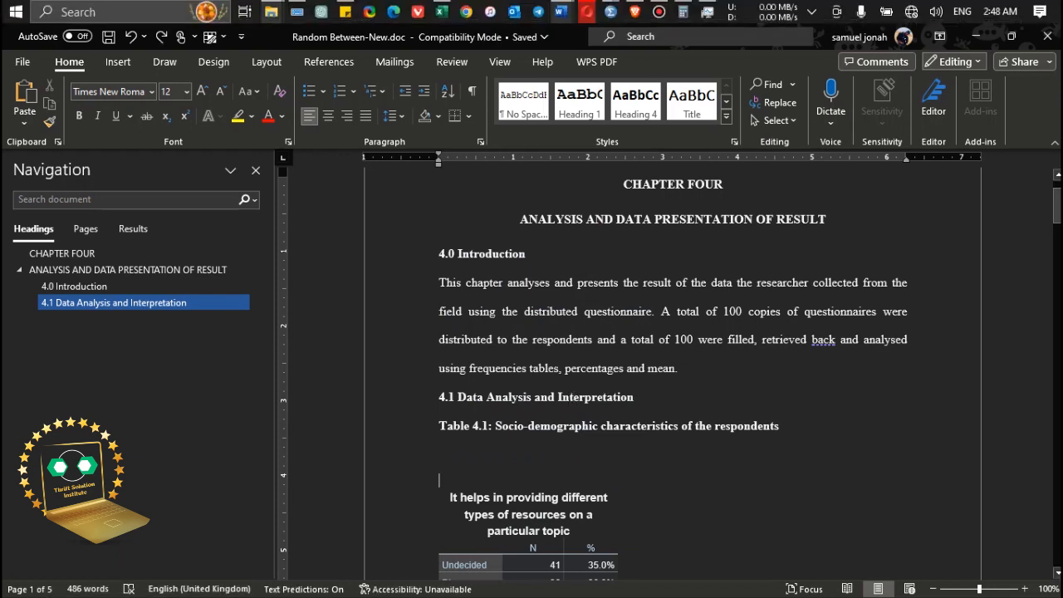
pyautogui.moveTo(1056, 206); pyautogui.dragTo(1056, 226)
# Switch to the Original Data sheet in Excel and go through Section A's statements and its response and percentage columns to plan the table size.
pyautogui.click(442, 12)
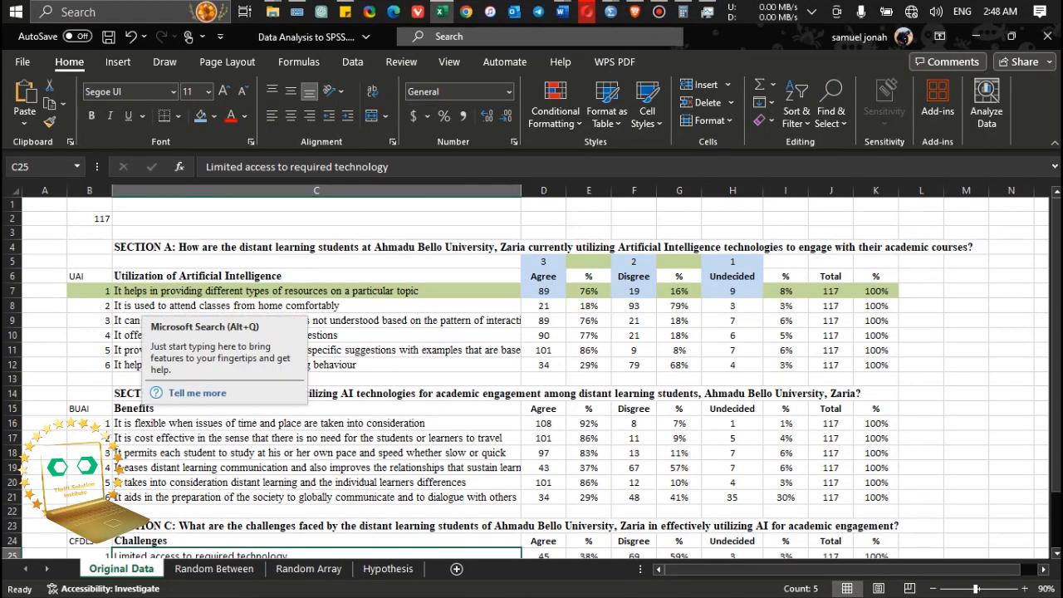
pyautogui.click(316, 291)
pyautogui.click(315, 275)
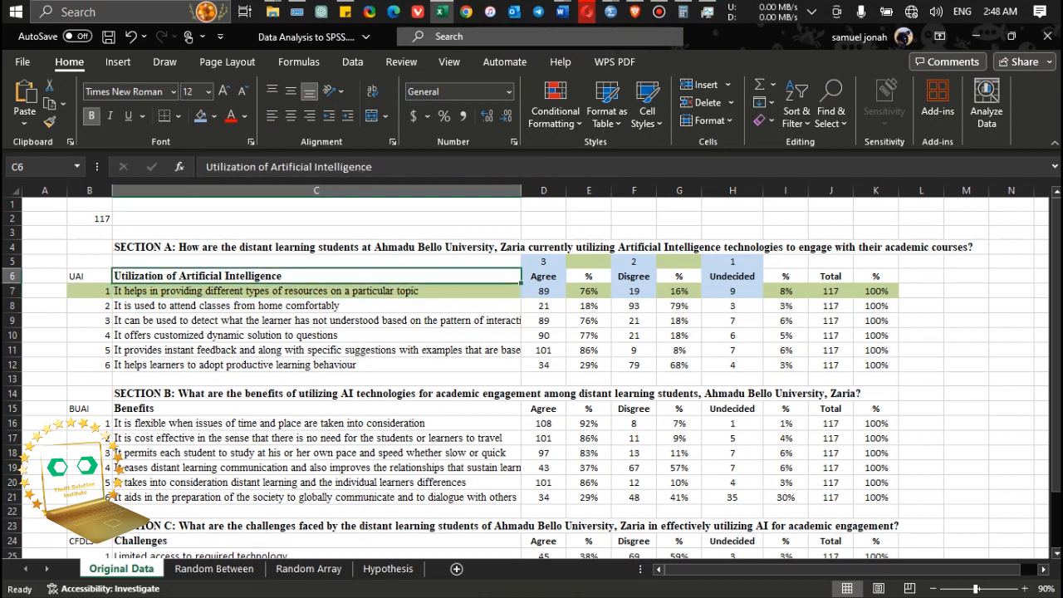
pyautogui.press('Down')
pyautogui.press('Down')
pyautogui.press('Down')
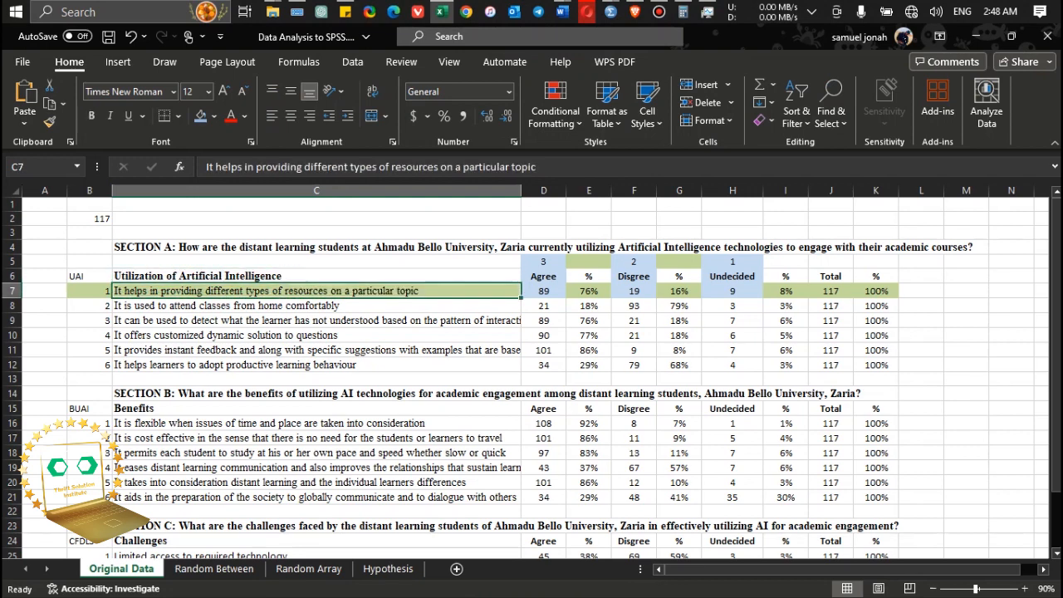
pyautogui.press('Down')
pyautogui.press('Down')
pyautogui.press('Down')
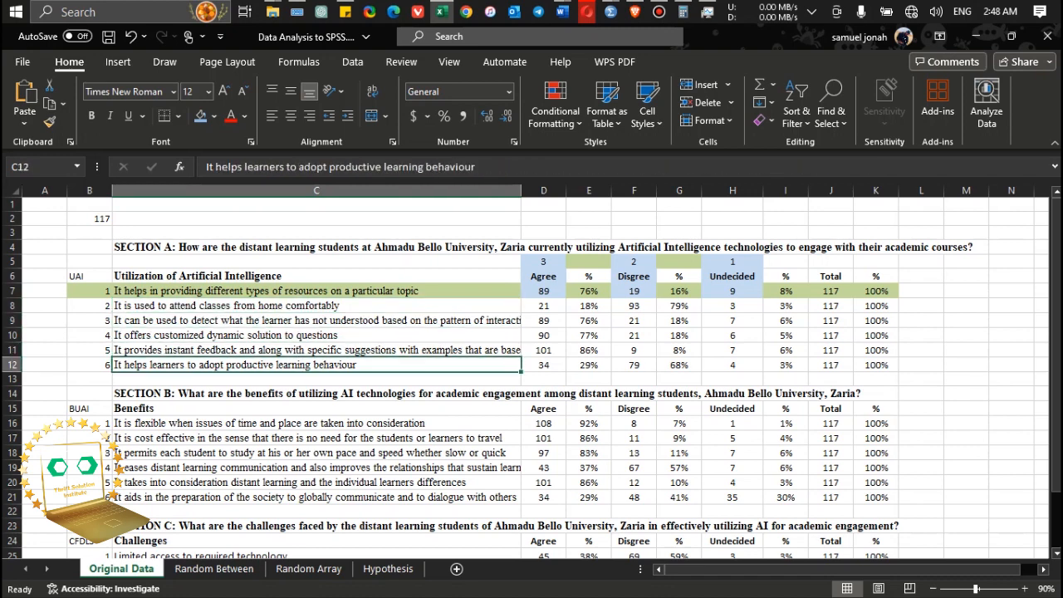
pyautogui.click(317, 262)
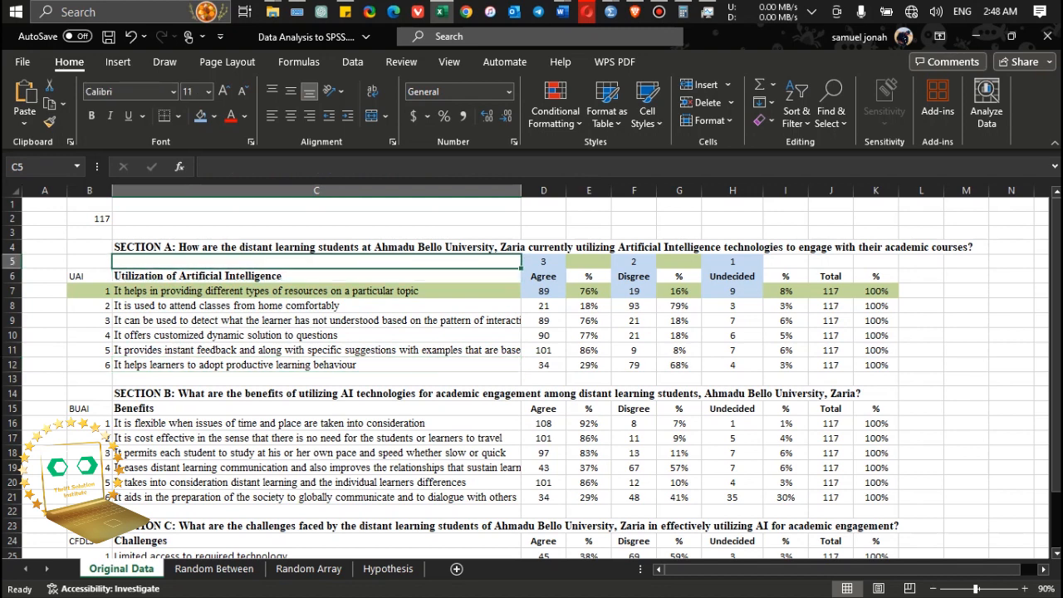
pyautogui.press('Right')
pyautogui.press('Right')
pyautogui.press('Right')
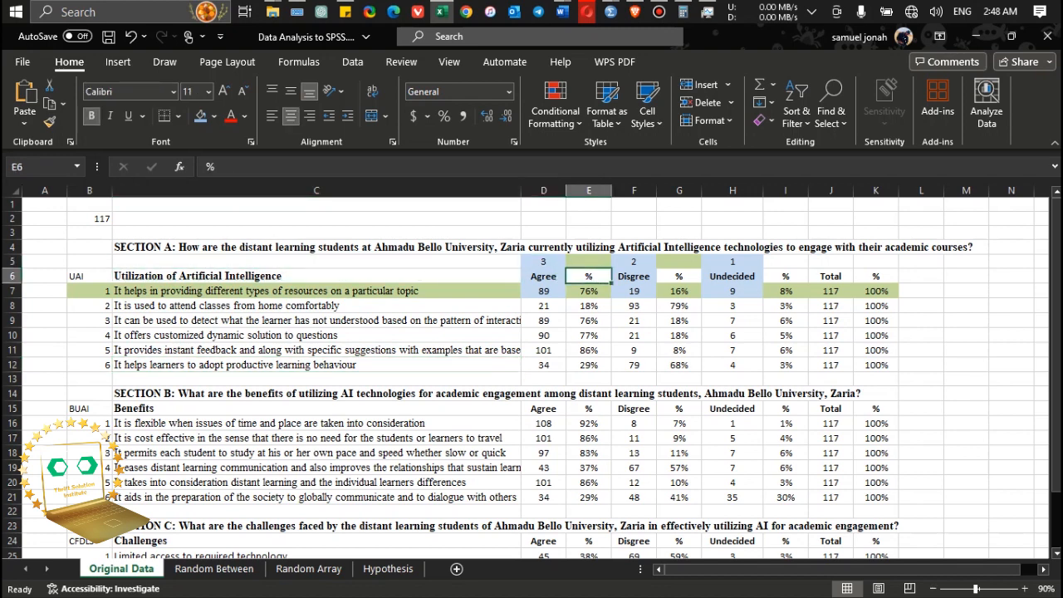
pyautogui.press('Right')
pyautogui.press('Right')
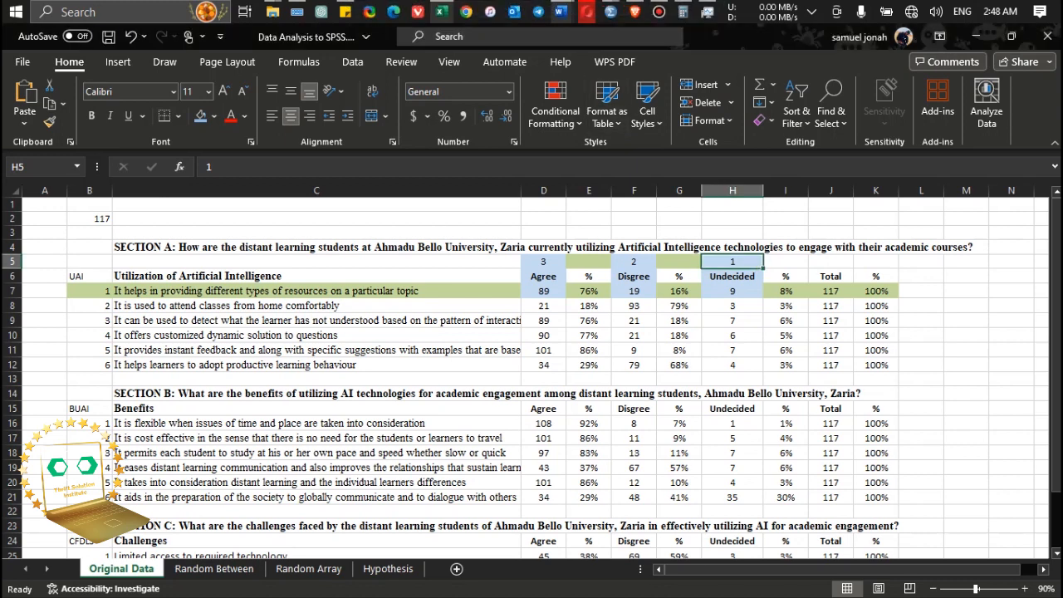
# Switch to CHAPTER FOUR.docx in Word and close it.
pyautogui.click(560, 12)
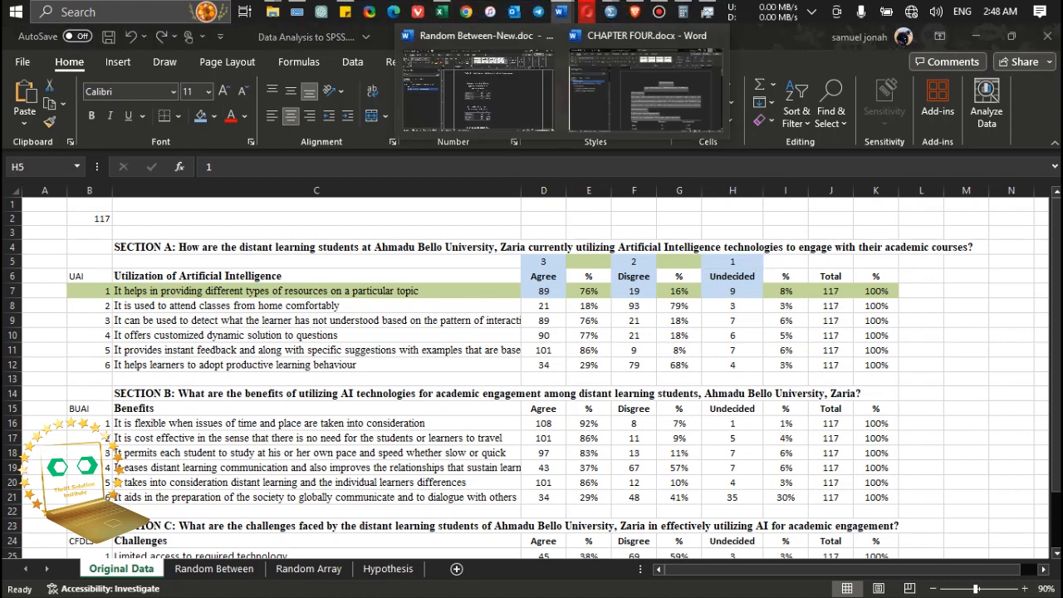
pyautogui.click(646, 87)
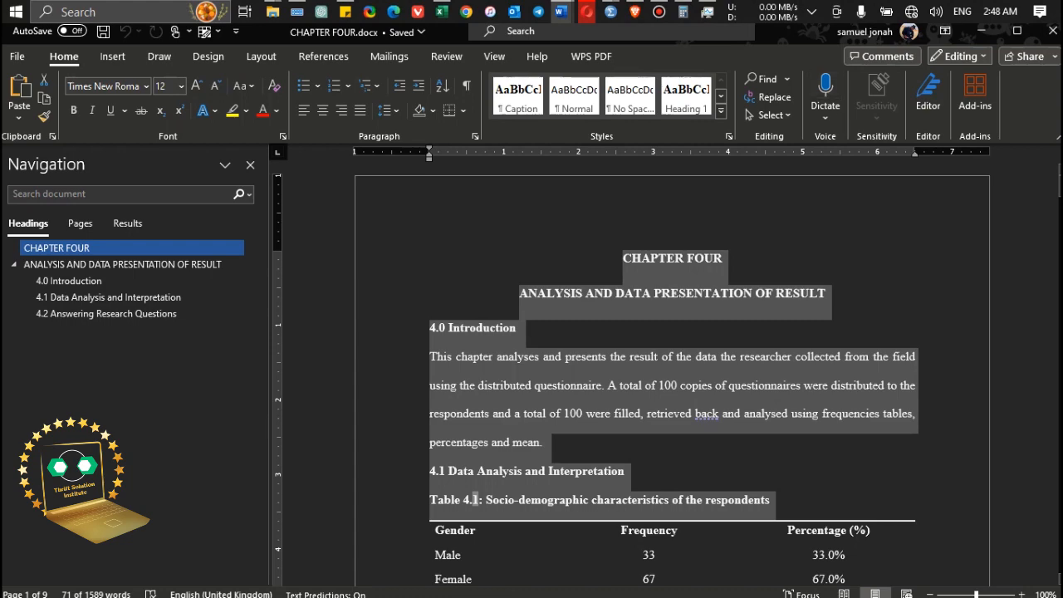
pyautogui.click(1053, 32)
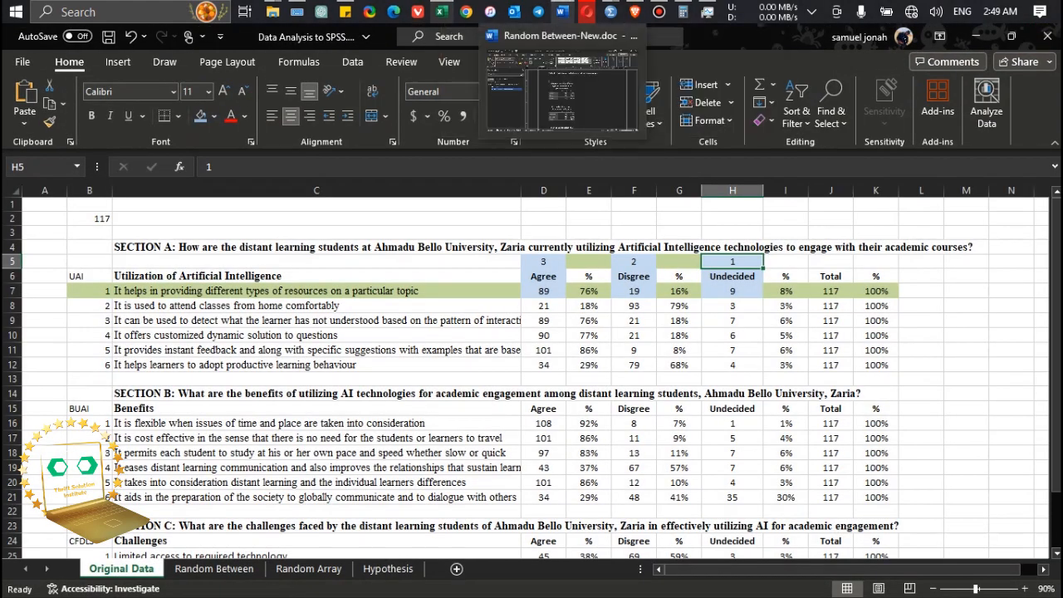
# Return to Random Between-New.doc and add three blank lines between the Table 4.1 caption and the first frequency table.
pyautogui.click(561, 12)
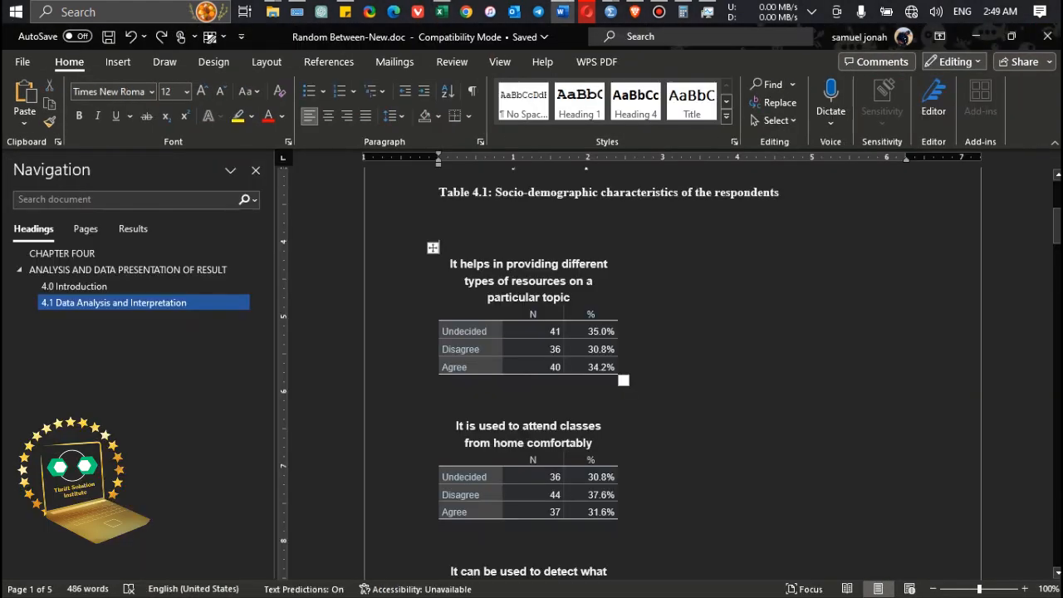
pyautogui.press('Return')
pyautogui.press('Return')
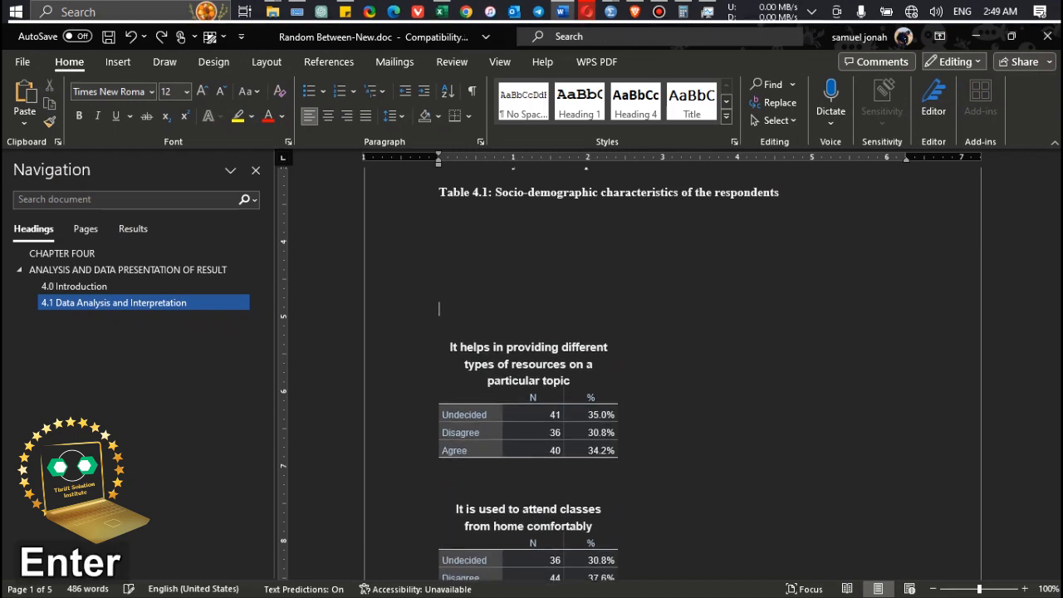
pyautogui.press('Return')
pyautogui.press('Up')
pyautogui.press('Up')
pyautogui.press('Up')
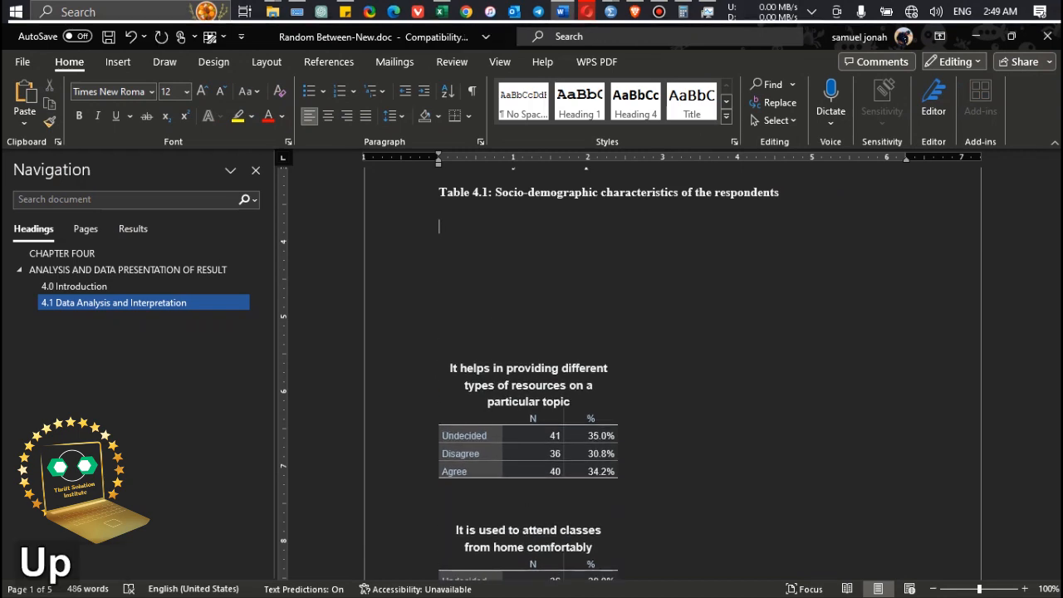
# Insert a table with 6 columns and 7 rows directly below the Table 4.1 caption.
pyautogui.click(118, 62)
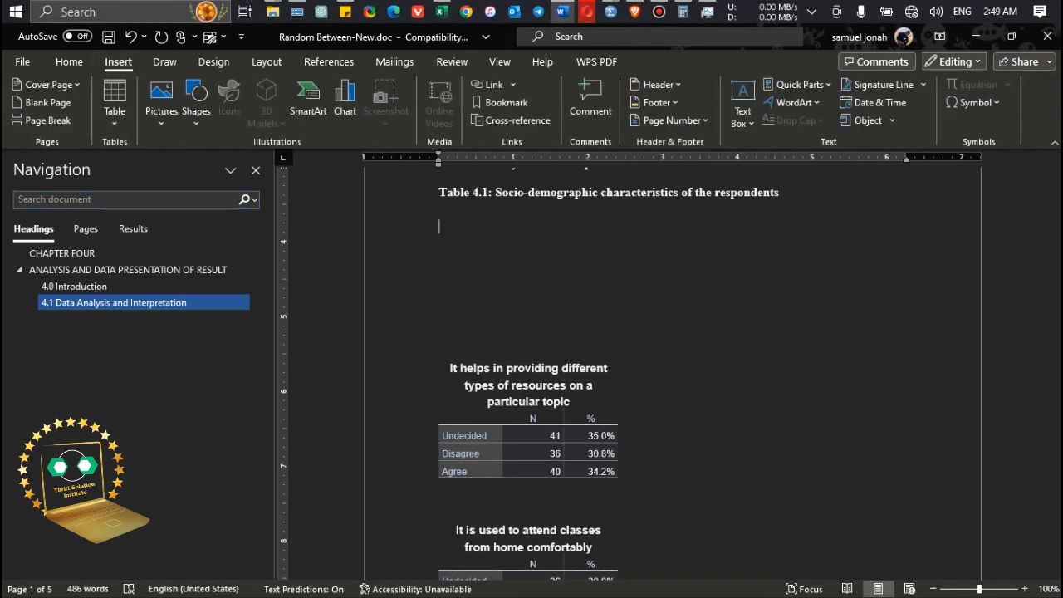
pyautogui.click(115, 104)
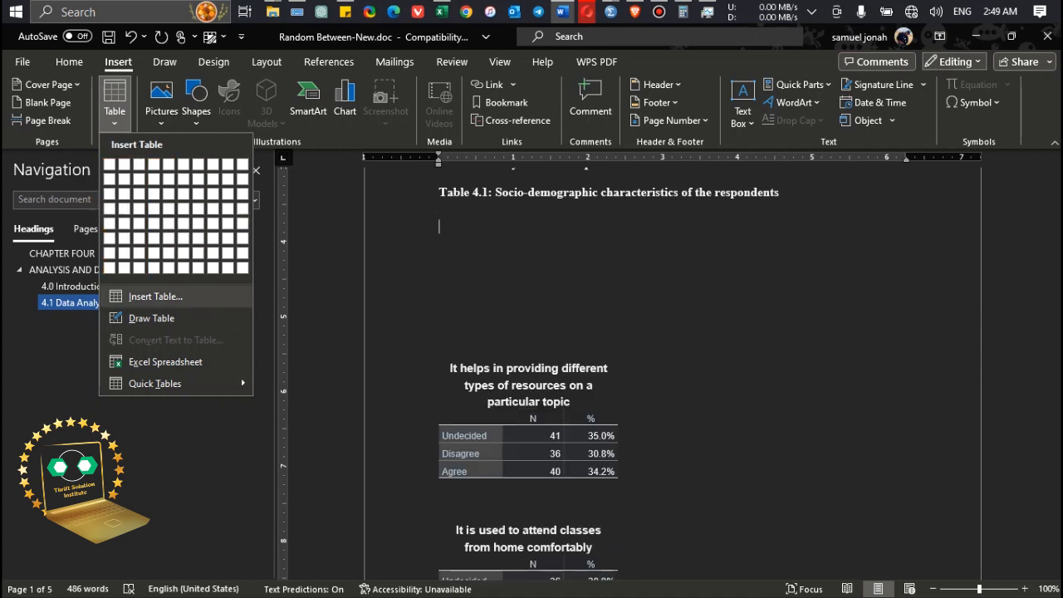
pyautogui.click(155, 296)
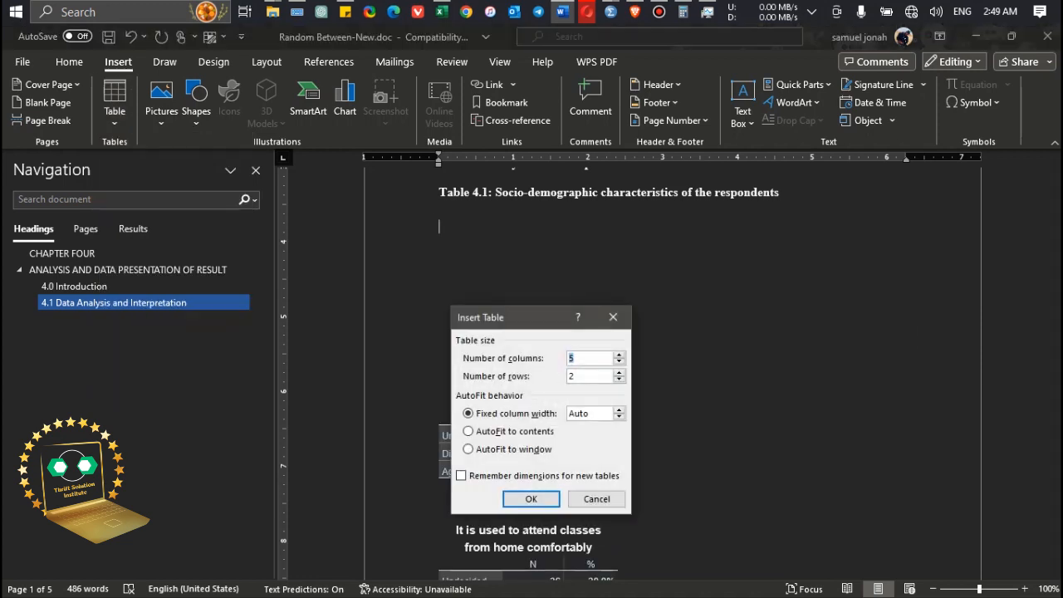
pyautogui.write('6')
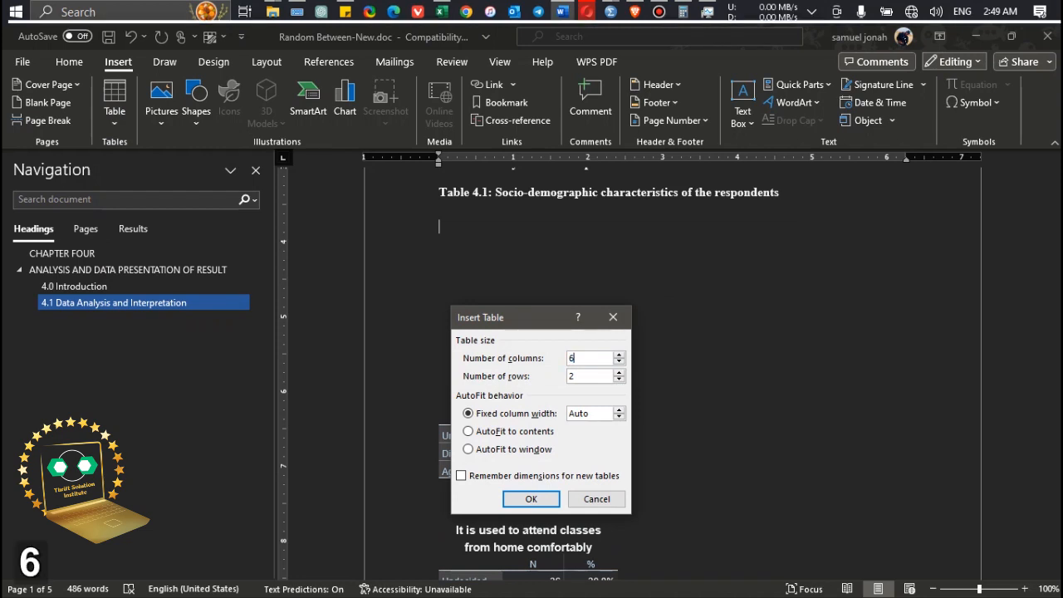
pyautogui.press('Tab')
pyautogui.write('7')
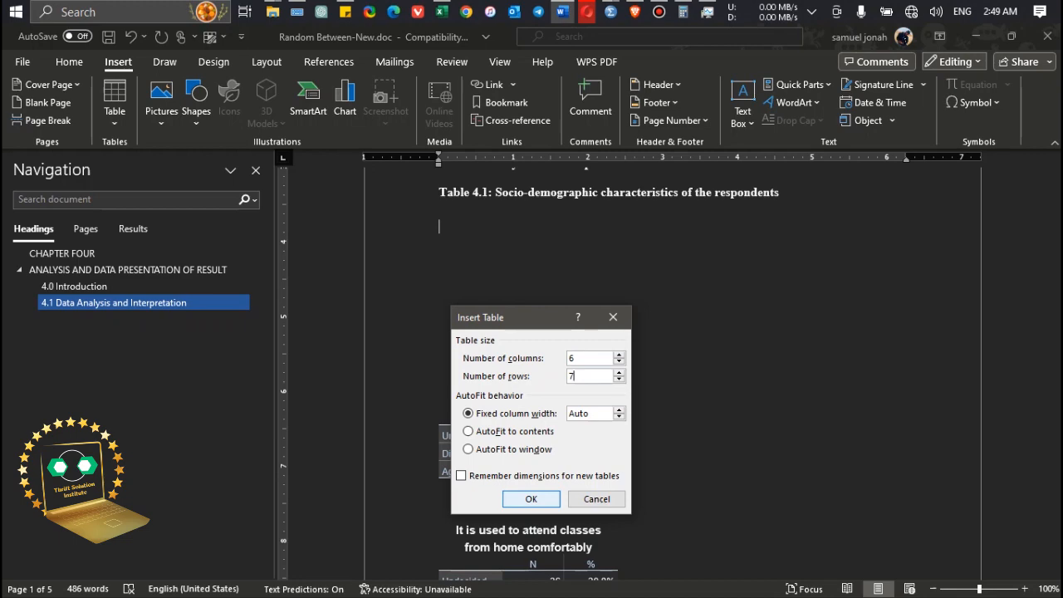
pyautogui.press('Return')
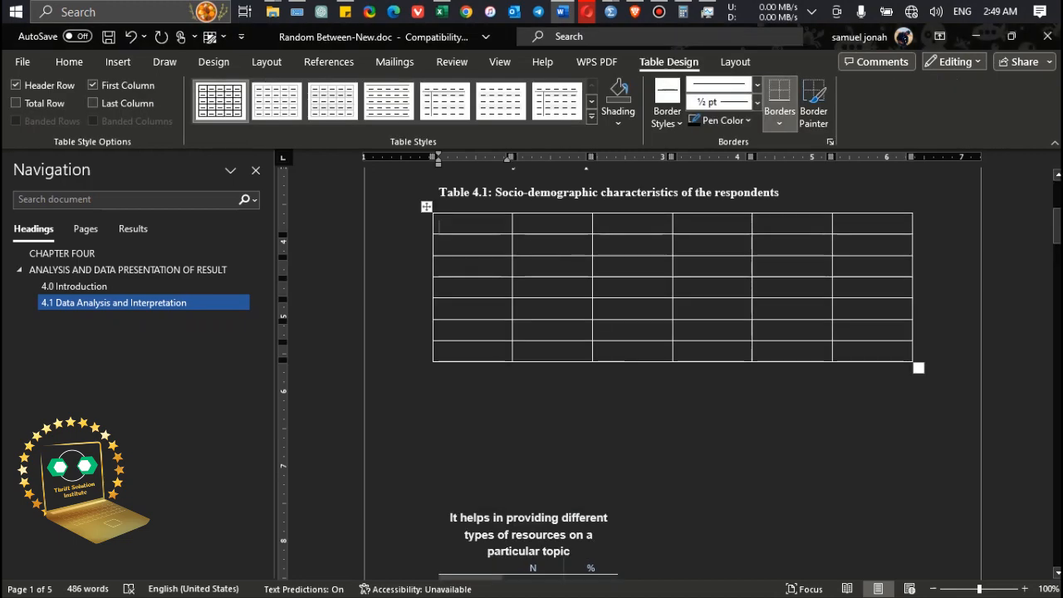
# Copy the Agree, Disgree, Undecided and % headings from Section A in Excel and paste them as text only into the new Word table's first row.
pyautogui.click(441, 11)
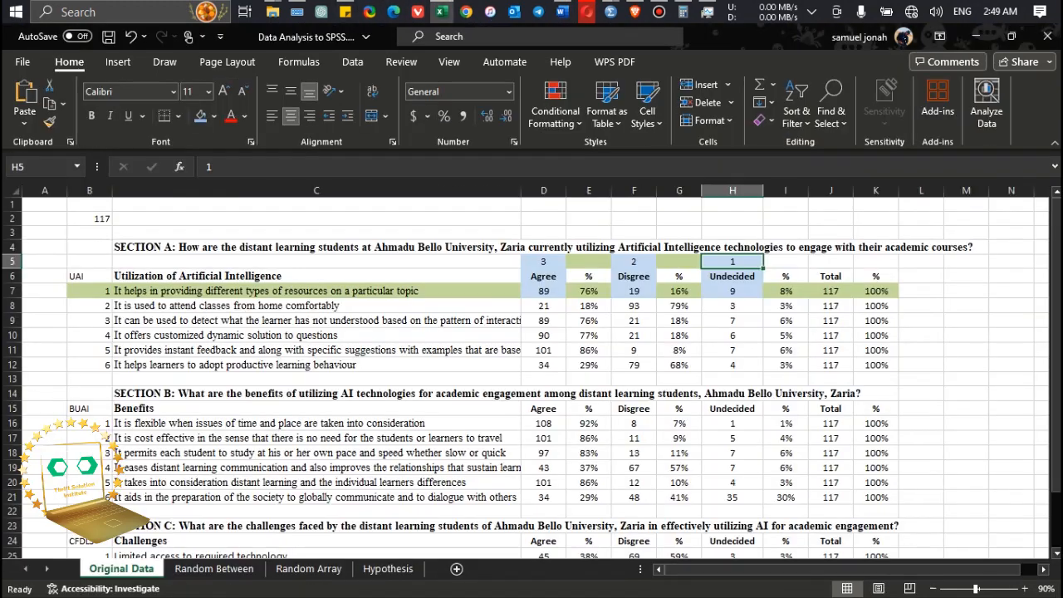
pyautogui.moveTo(544, 277); pyautogui.dragTo(785, 277)
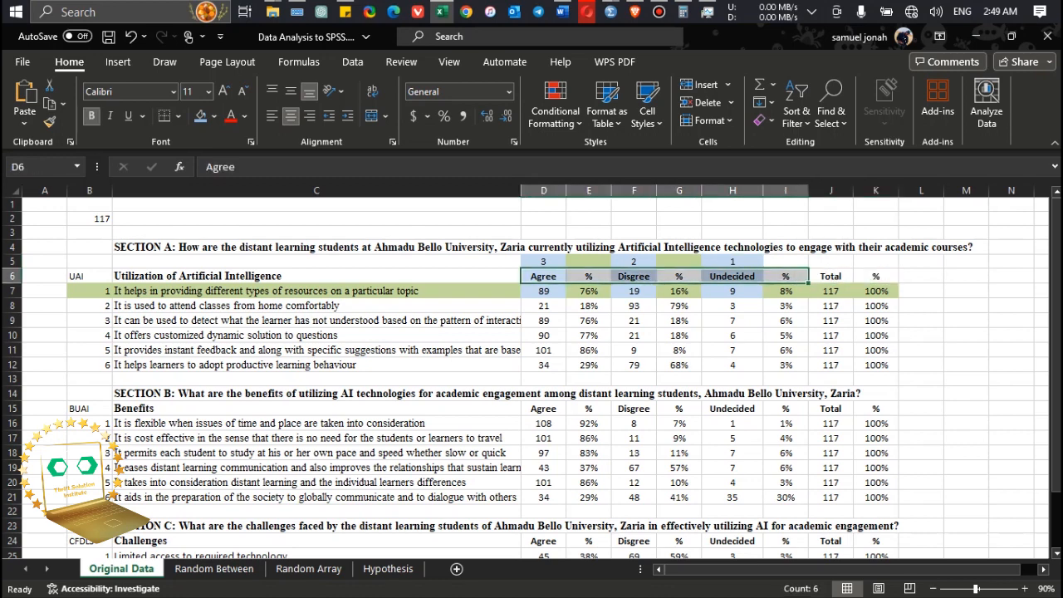
pyautogui.hotkey('ctrl', 'c')
pyautogui.click(562, 12)
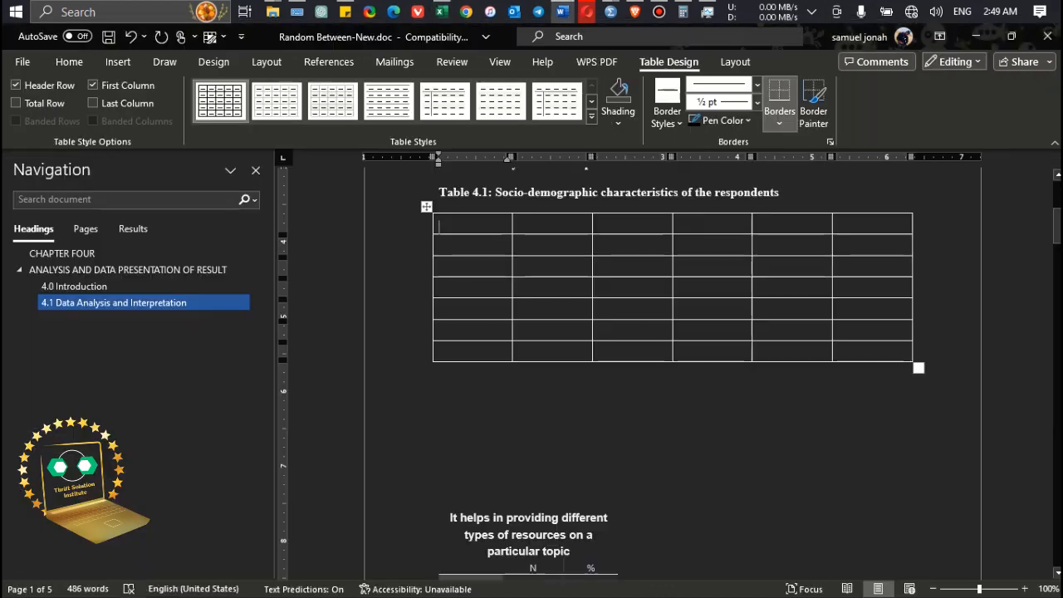
pyautogui.moveTo(465, 224); pyautogui.dragTo(868, 225)
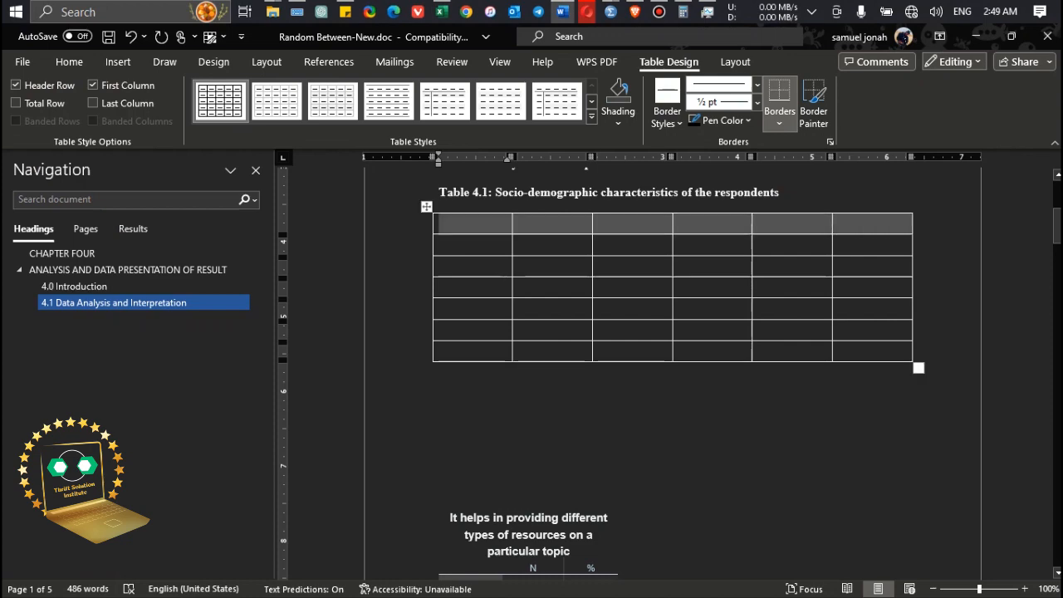
pyautogui.click(441, 12)
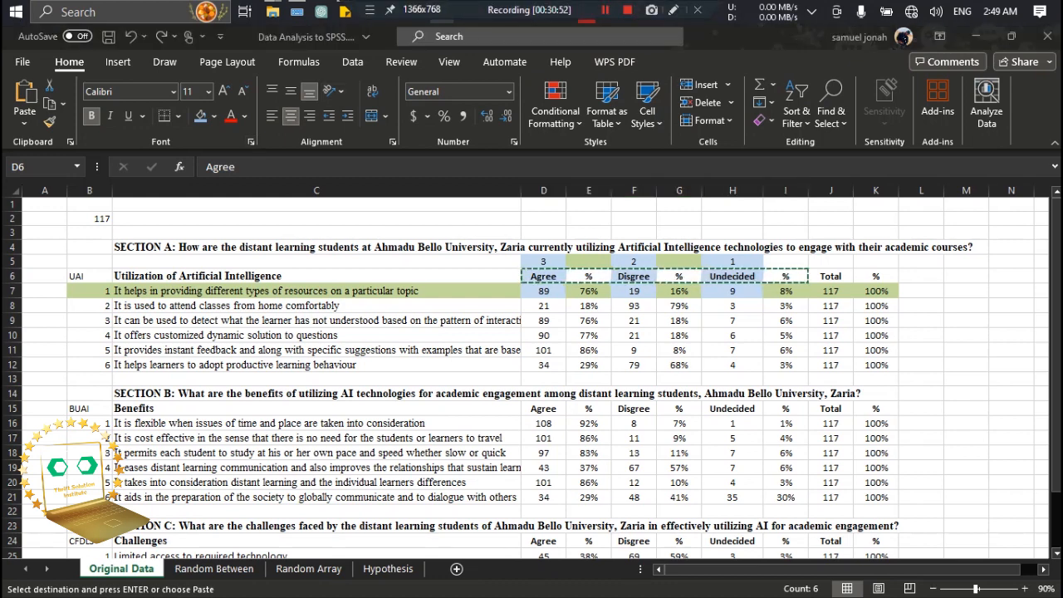
pyautogui.click(563, 12)
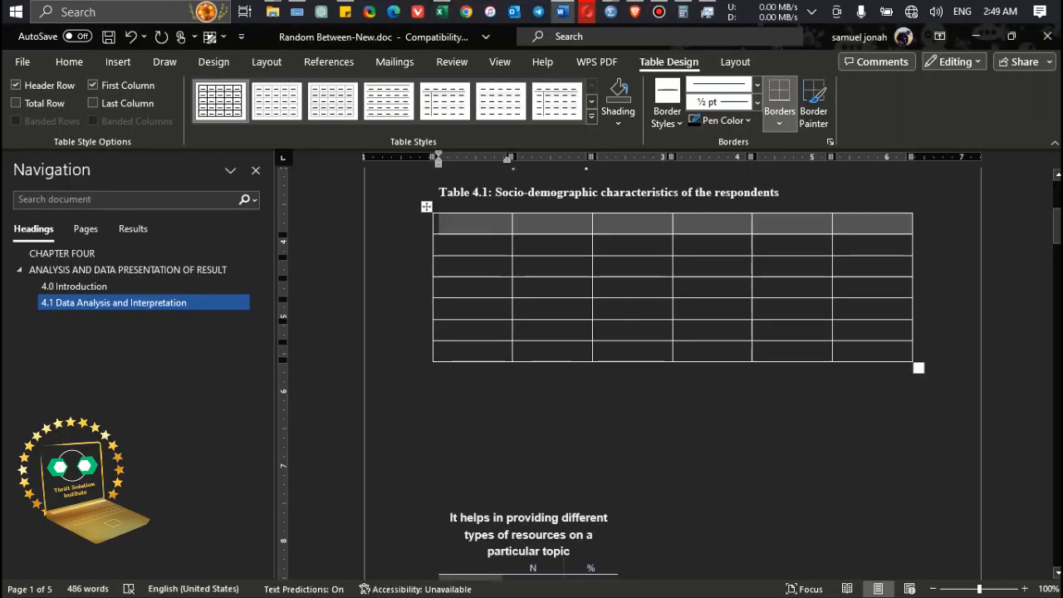
pyautogui.rightClick(479, 223)
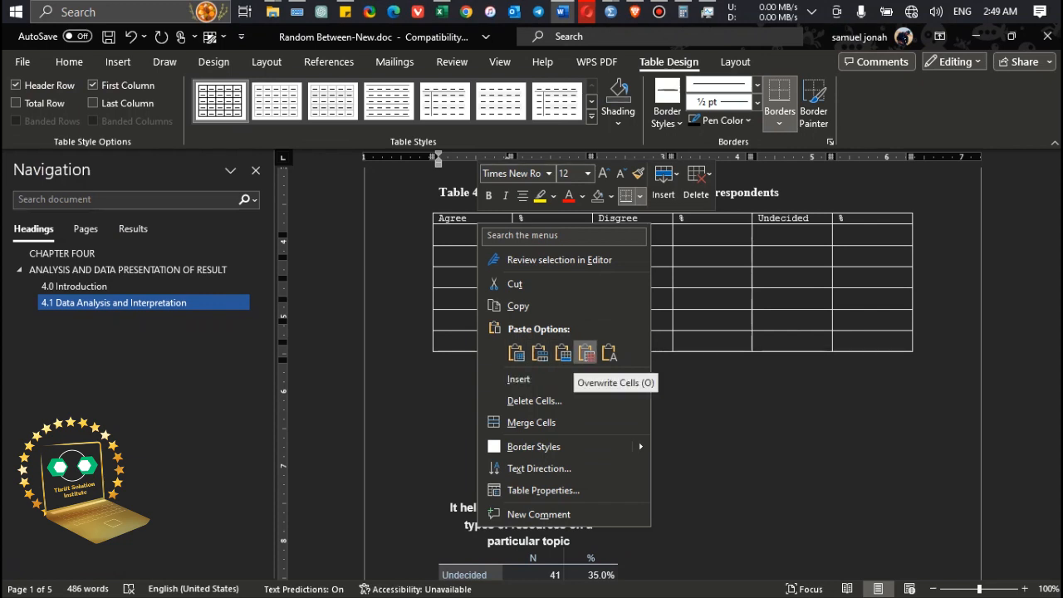
pyautogui.click(609, 353)
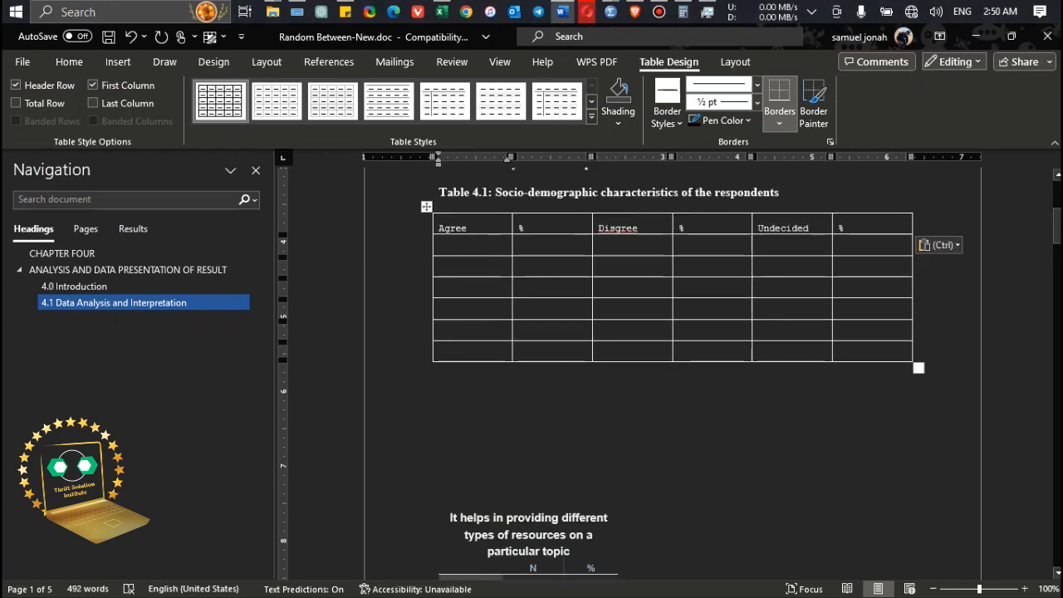
# Center the text in all cells of the table under the Table 4.1 caption.
pyautogui.moveTo(857, 227); pyautogui.dragTo(872, 353)
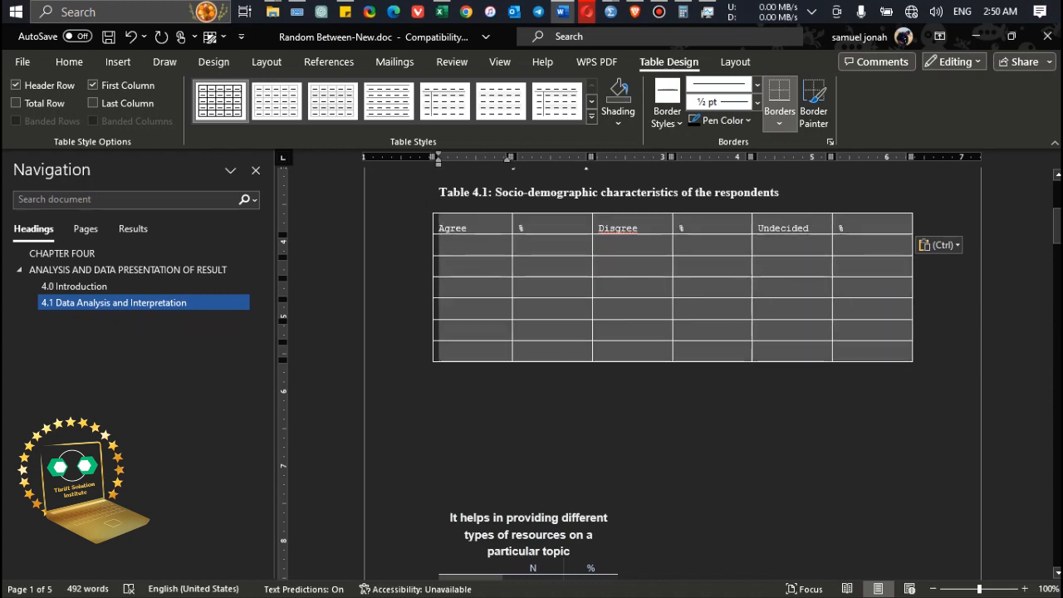
pyautogui.click(69, 62)
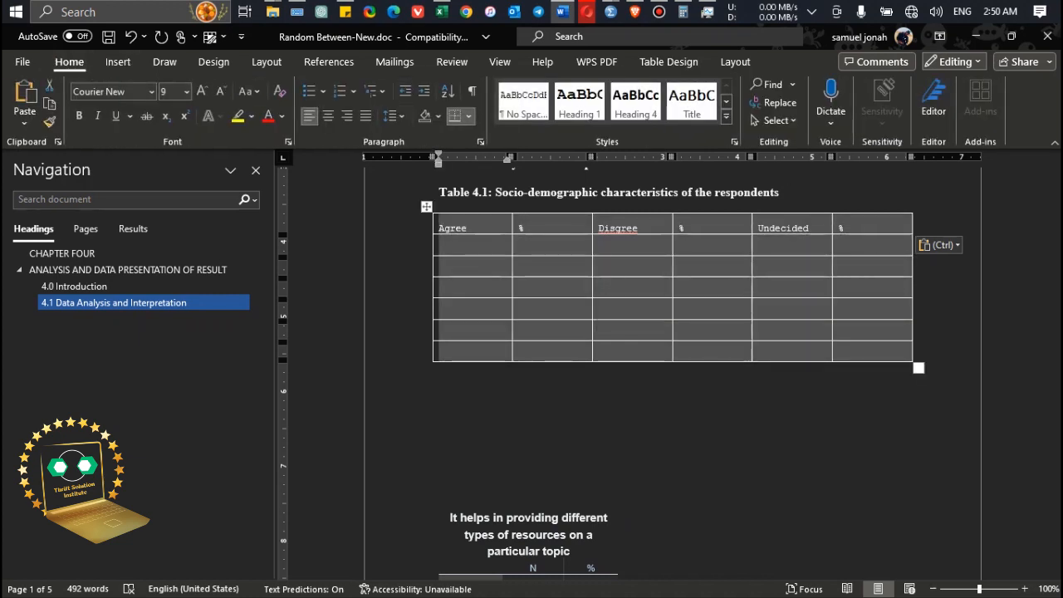
pyautogui.click(328, 115)
# Enclose the percent sign in the heading after Agree in parentheses so it reads (%).
pyautogui.click(488, 228)
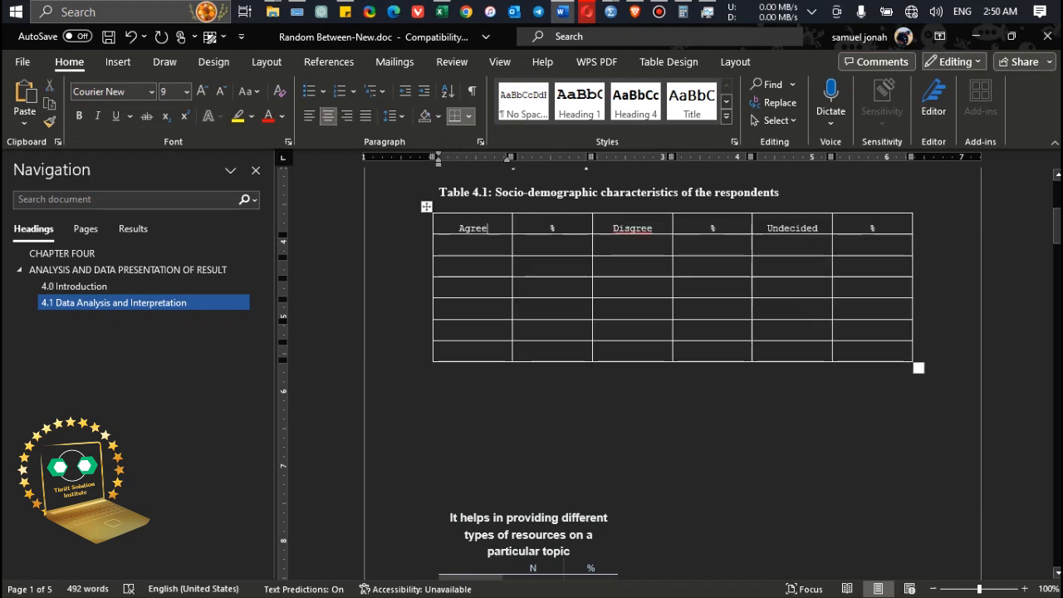
pyautogui.press('Right')
pyautogui.write('(')
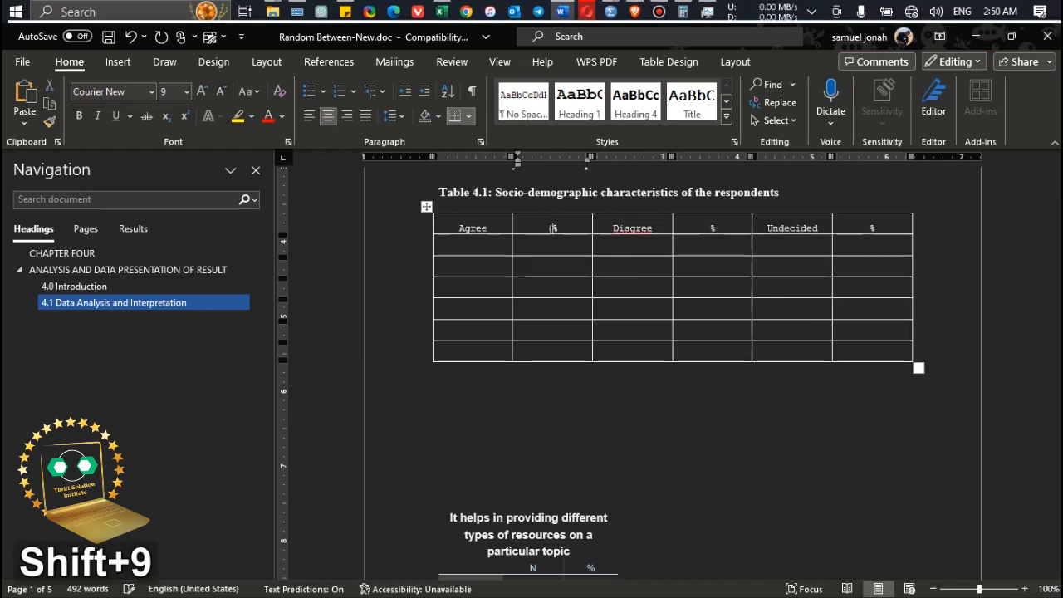
pyautogui.press('Right')
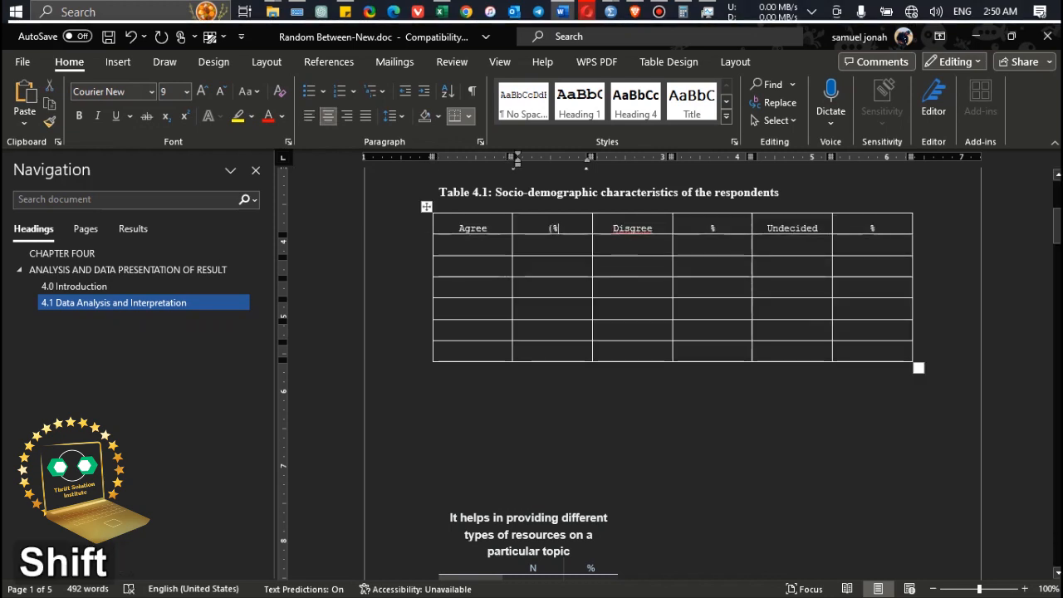
pyautogui.write('(')
pyautogui.press('BackSpace')
pyautogui.write(')')
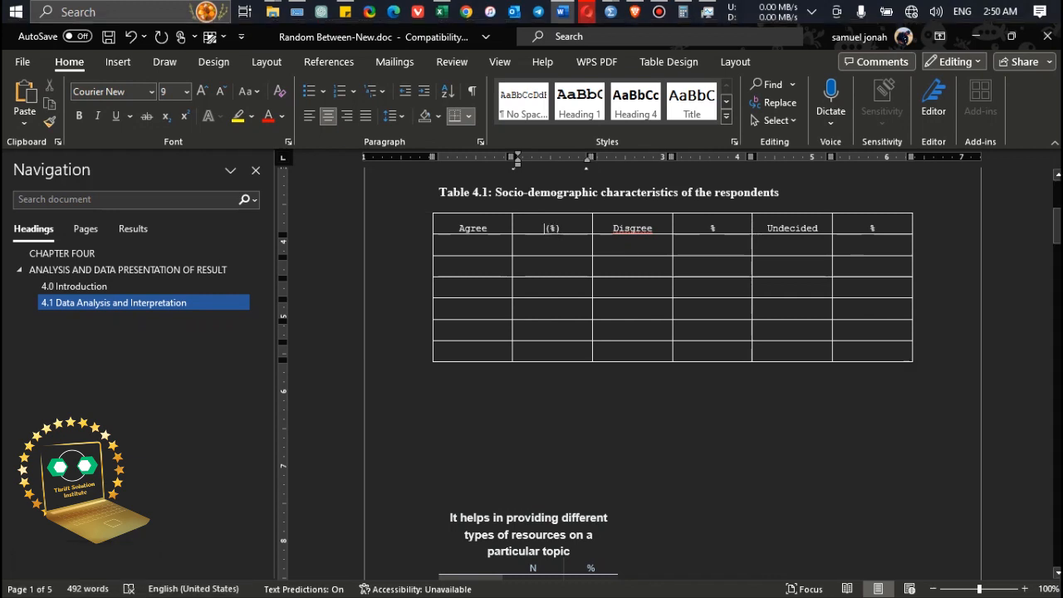
# Replace the percent headings after Disgree and Undecided with a copy of the (%) heading.
pyautogui.moveTo(544, 227); pyautogui.dragTo(560, 228)
pyautogui.hotkey('ctrl', 'c')
pyautogui.moveTo(708, 228); pyautogui.dragTo(717, 228)
pyautogui.hotkey('ctrl', 'v')
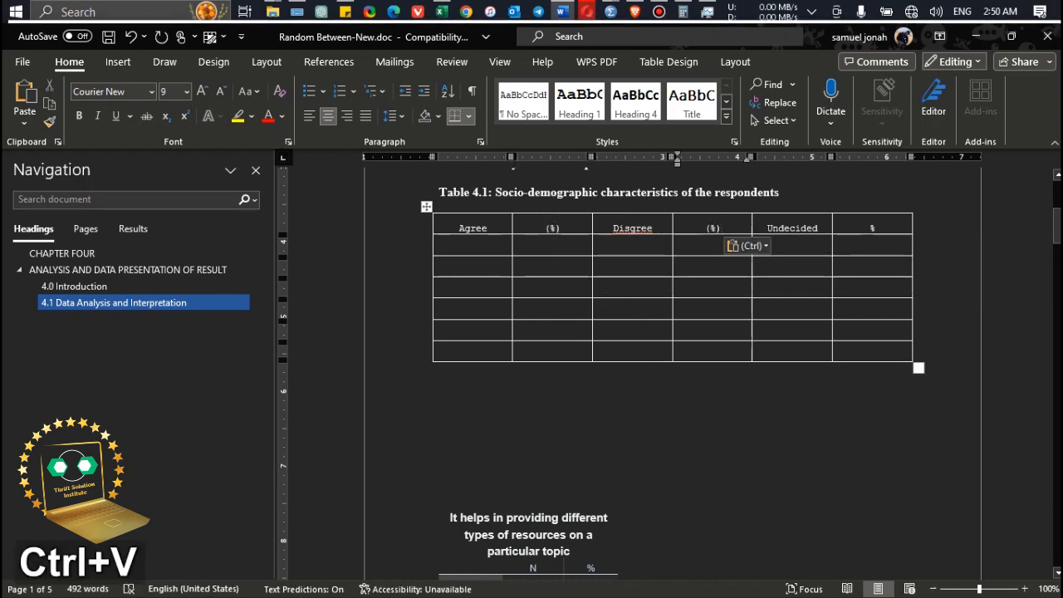
pyautogui.moveTo(869, 228); pyautogui.dragTo(876, 227)
pyautogui.hotkey('ctrl', 'v')
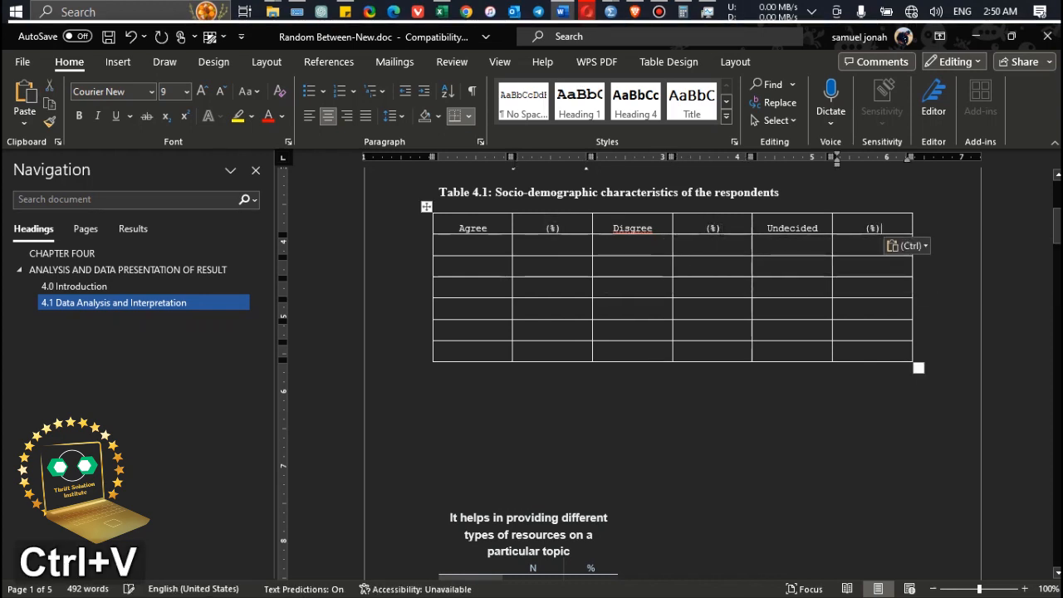
# Format the whole Table 4.1 table in Times New Roman at size 12.
pyautogui.click(552, 247)
pyautogui.moveTo(455, 227); pyautogui.dragTo(877, 352)
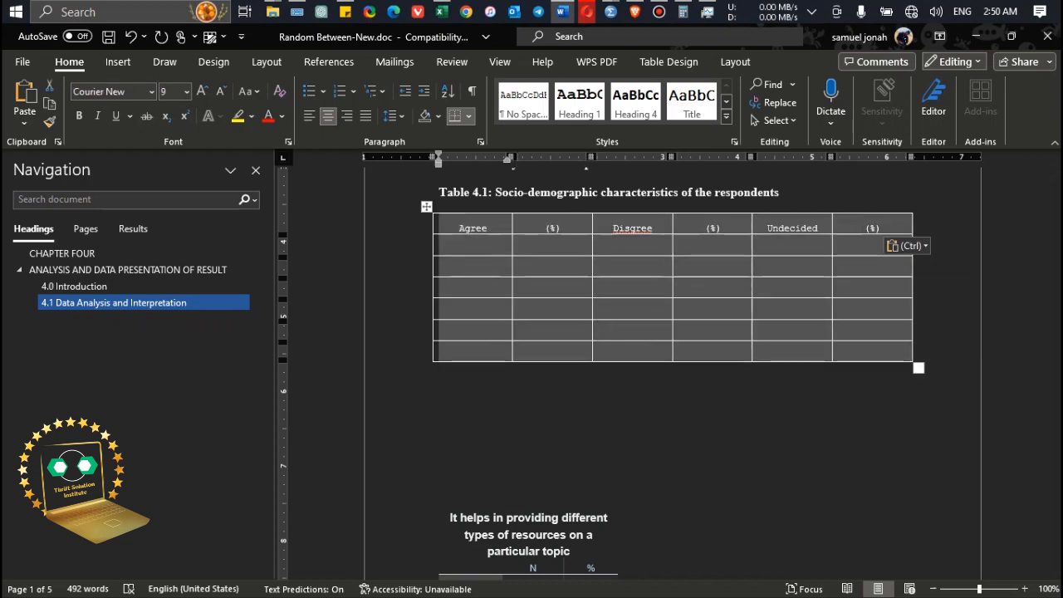
pyautogui.click(108, 91)
pyautogui.write('Times')
pyautogui.press('Return')
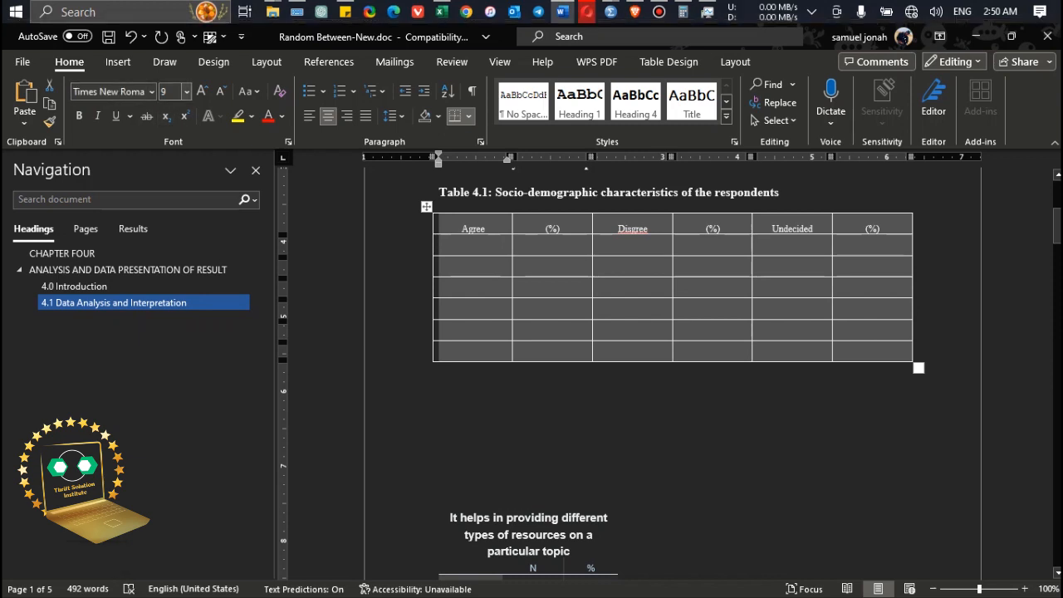
pyautogui.click(170, 92)
pyautogui.write('12')
pyautogui.press('Return')
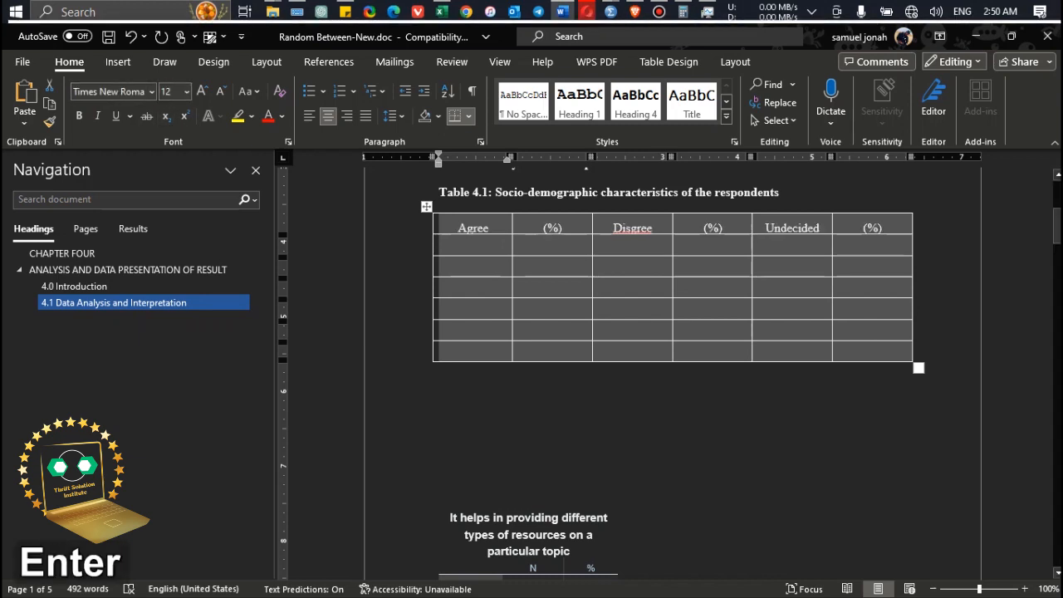
# Correct the misspelled heading Disgree to Disagree using the spelling suggestion.
pyautogui.click(640, 228)
pyautogui.rightClick(640, 228)
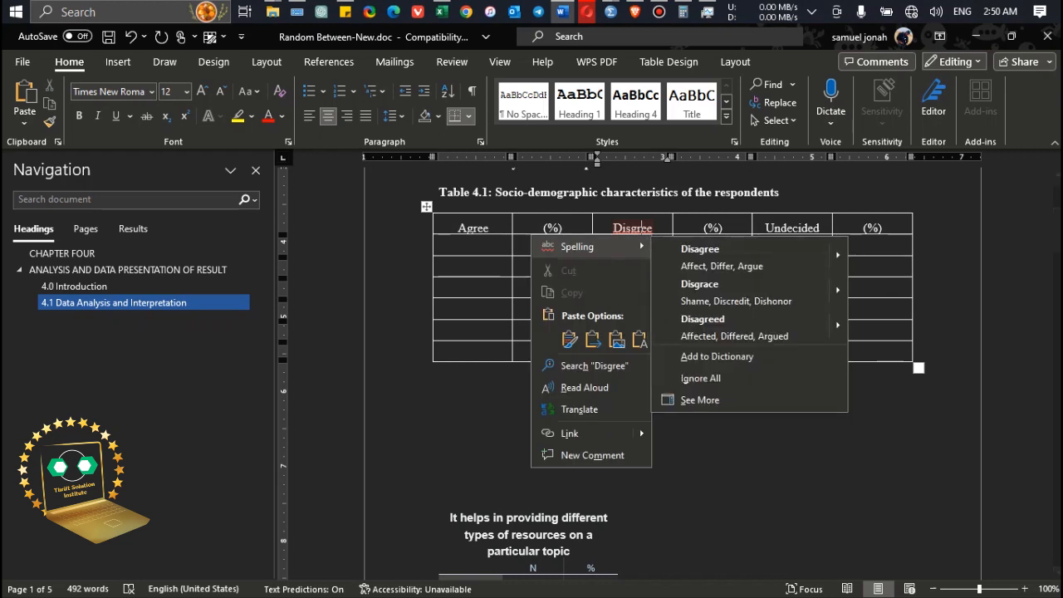
pyautogui.click(700, 249)
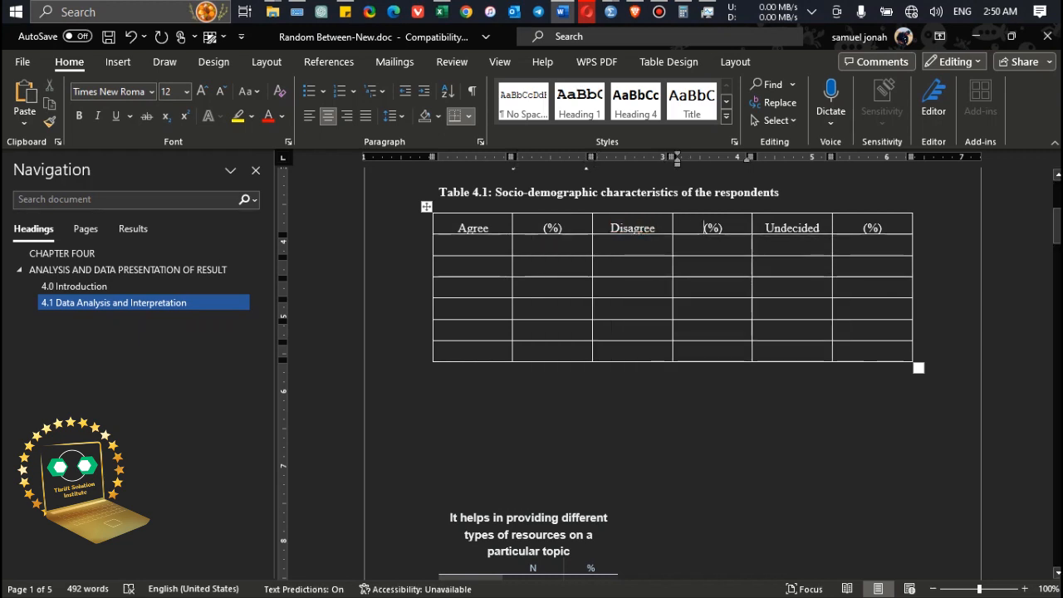
# Copy the Undecided percentage 35.0% from the first frequency table into the (%) cell after Undecided in Table 4.1's first data row.
pyautogui.moveTo(1056, 225); pyautogui.dragTo(1057, 232)
pyautogui.moveTo(587, 505); pyautogui.dragTo(616, 505)
pyautogui.hotkey('ctrl', 'c')
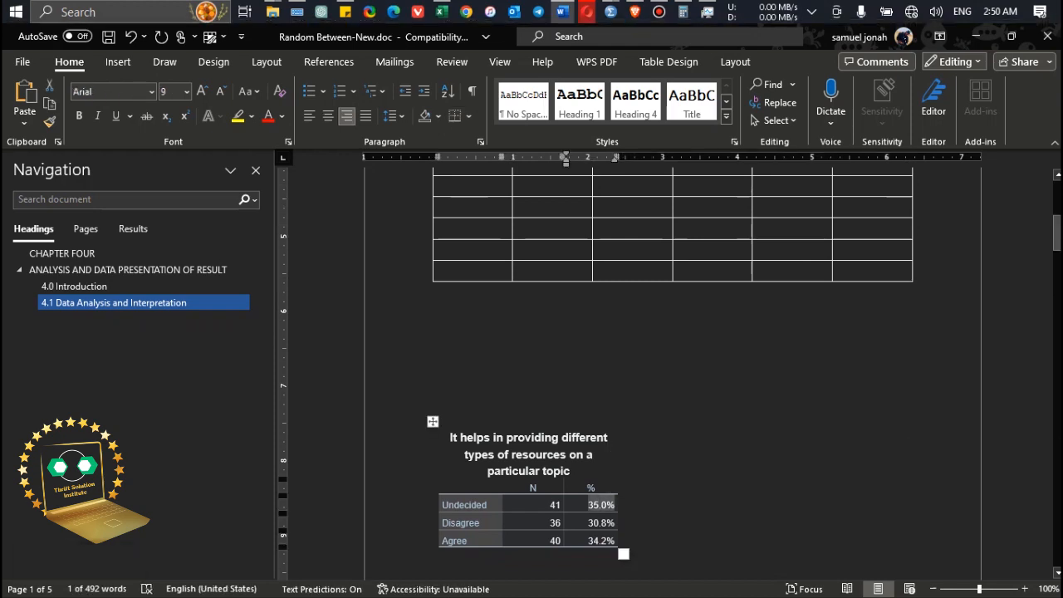
pyautogui.moveTo(1056, 232); pyautogui.dragTo(1057, 196)
pyautogui.click(873, 559)
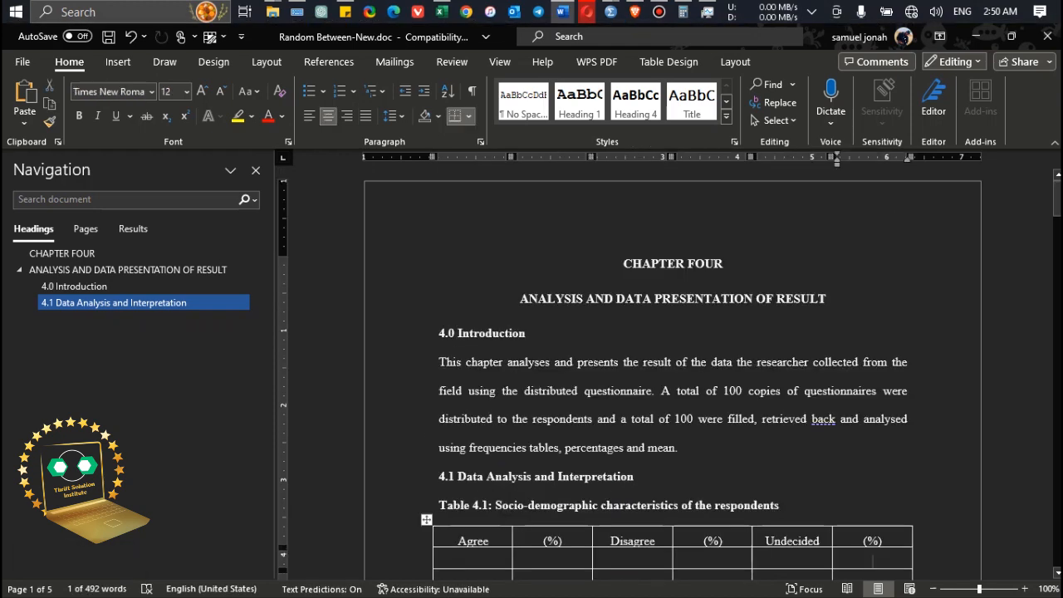
pyautogui.hotkey('ctrl', 'v')
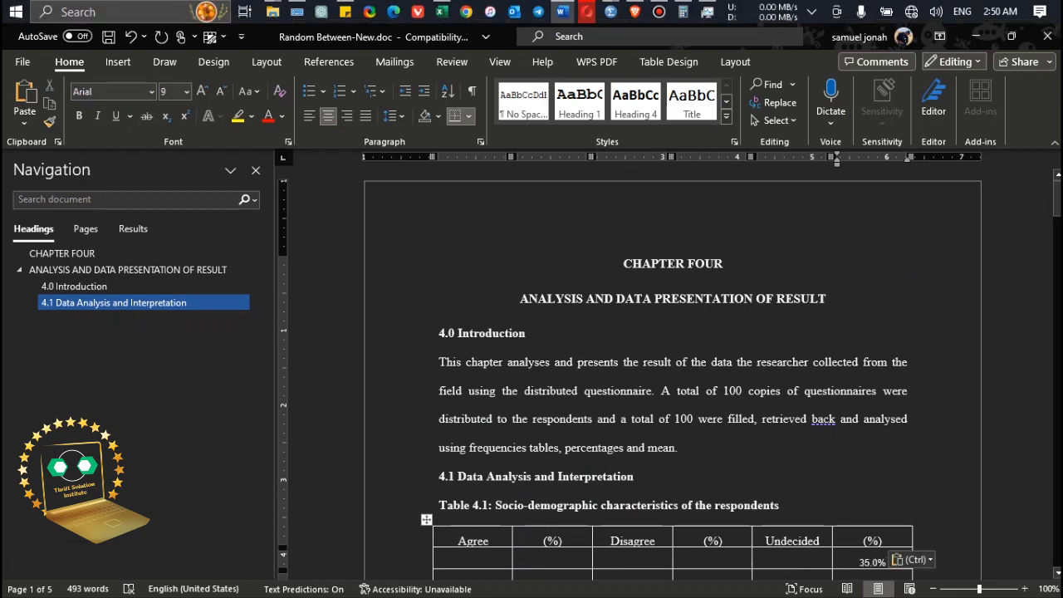
pyautogui.moveTo(1056, 198); pyautogui.dragTo(1056, 237)
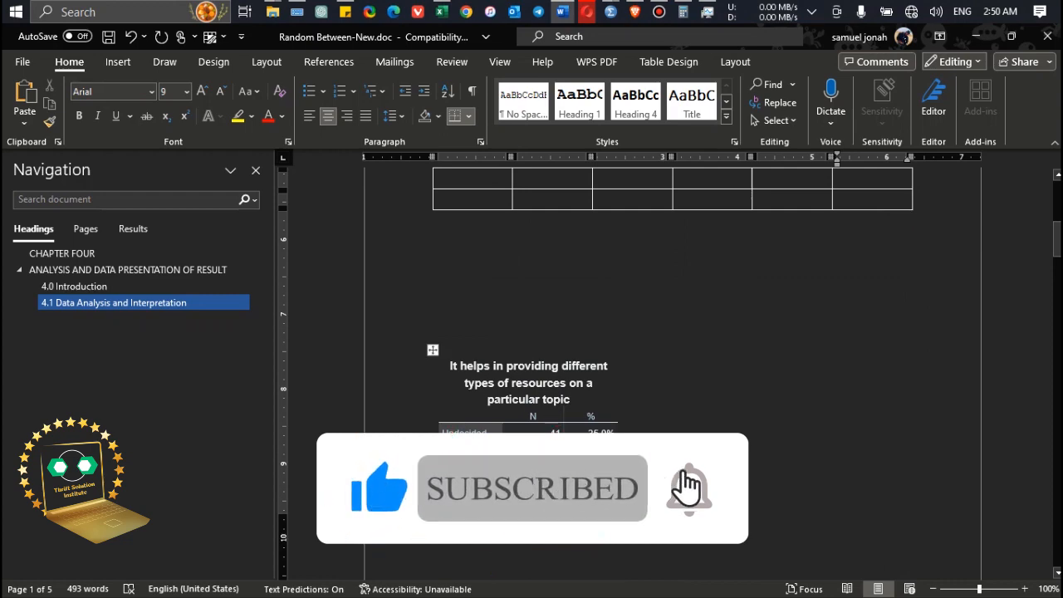
pyautogui.doubleClick(591, 455)
pyautogui.moveTo(1057, 239); pyautogui.dragTo(1056, 212)
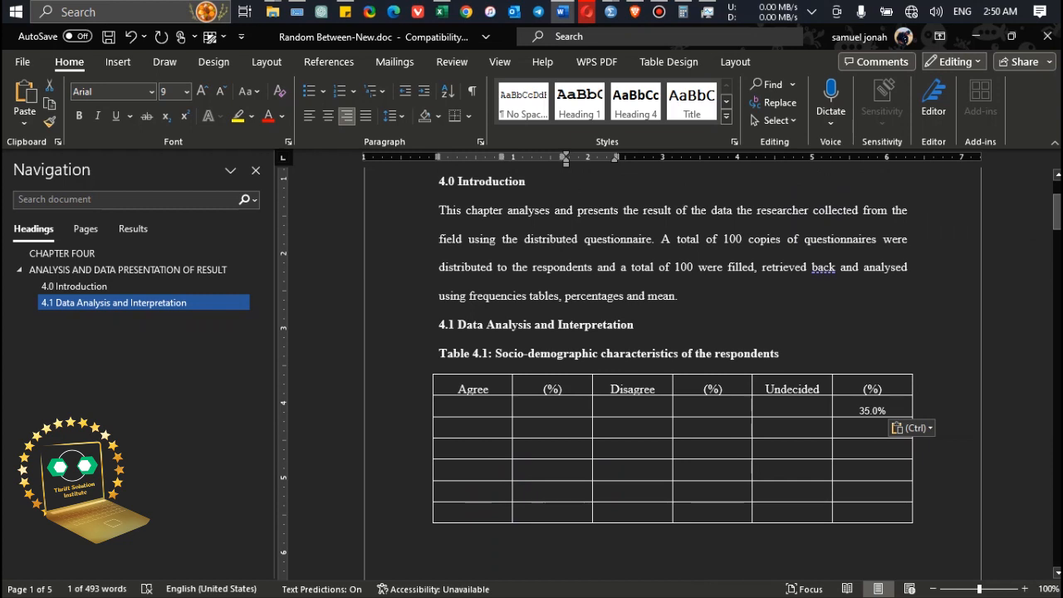
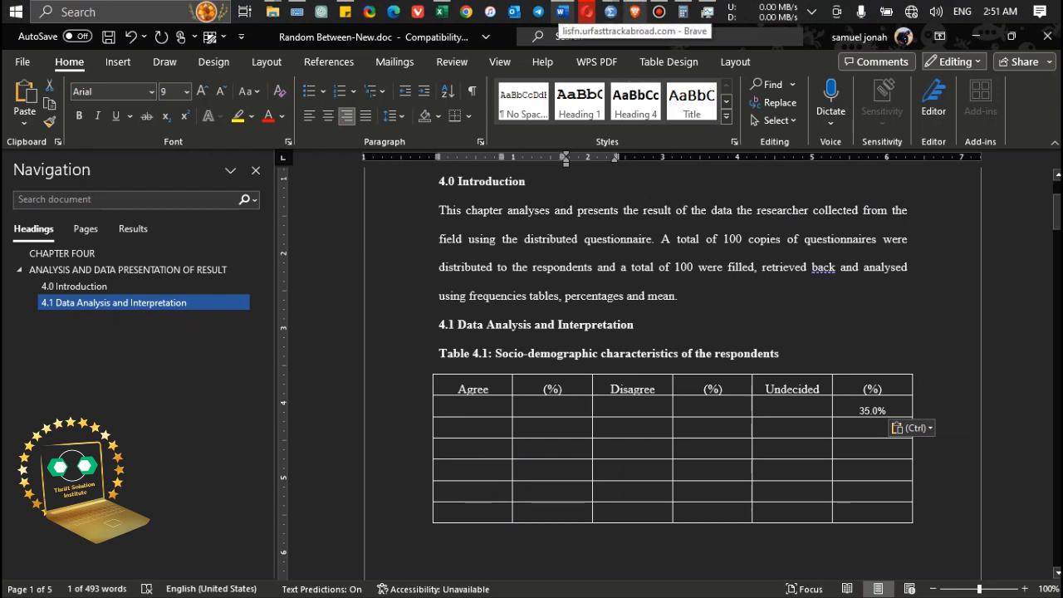
pyautogui.moveTo(1056, 212); pyautogui.dragTo(1056, 250)
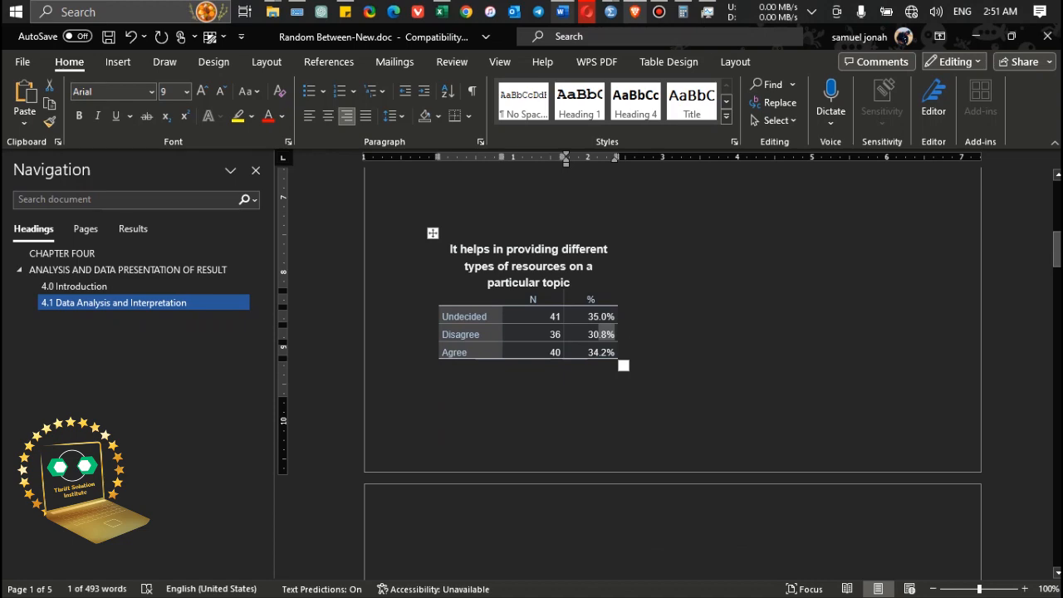
pyautogui.moveTo(1057, 248); pyautogui.dragTo(1057, 213)
# Switch to the Hypothesis sheet in Excel and examine the H0 entries and their independent and dependent variables.
pyautogui.click(442, 12)
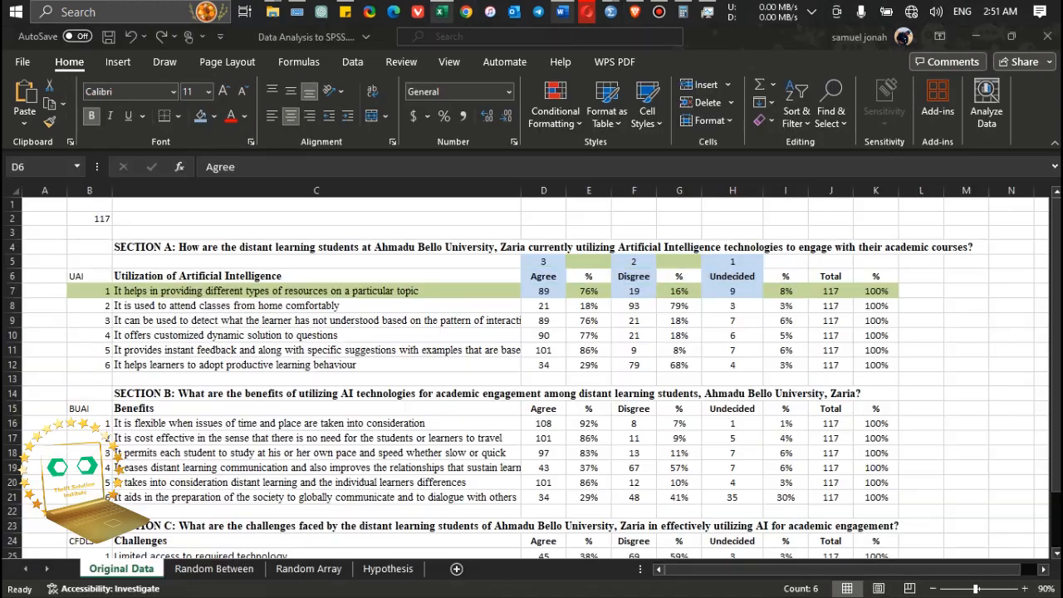
pyautogui.click(388, 569)
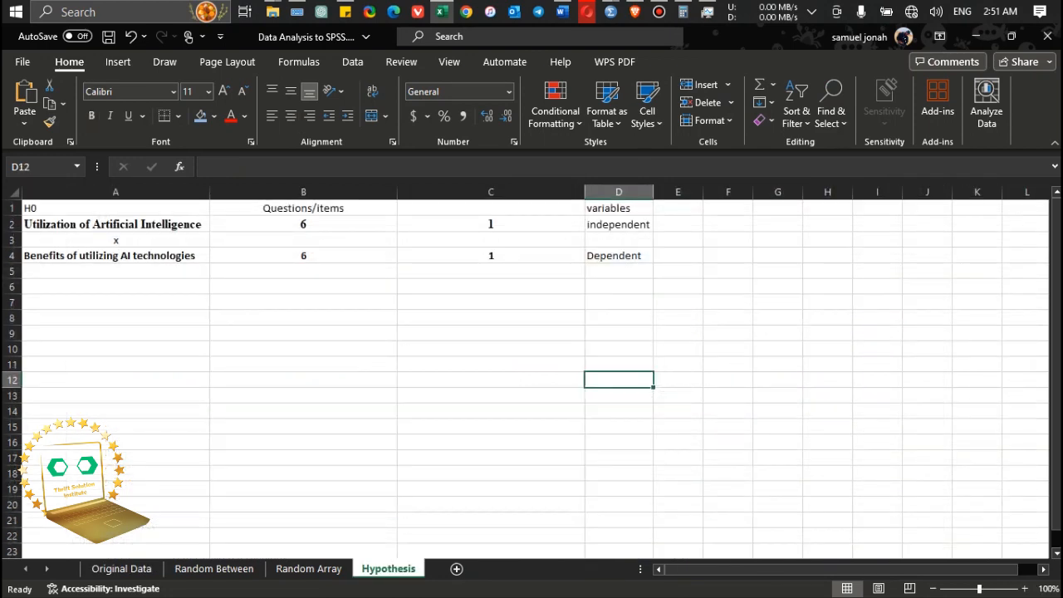
pyautogui.click(115, 240)
pyautogui.click(115, 208)
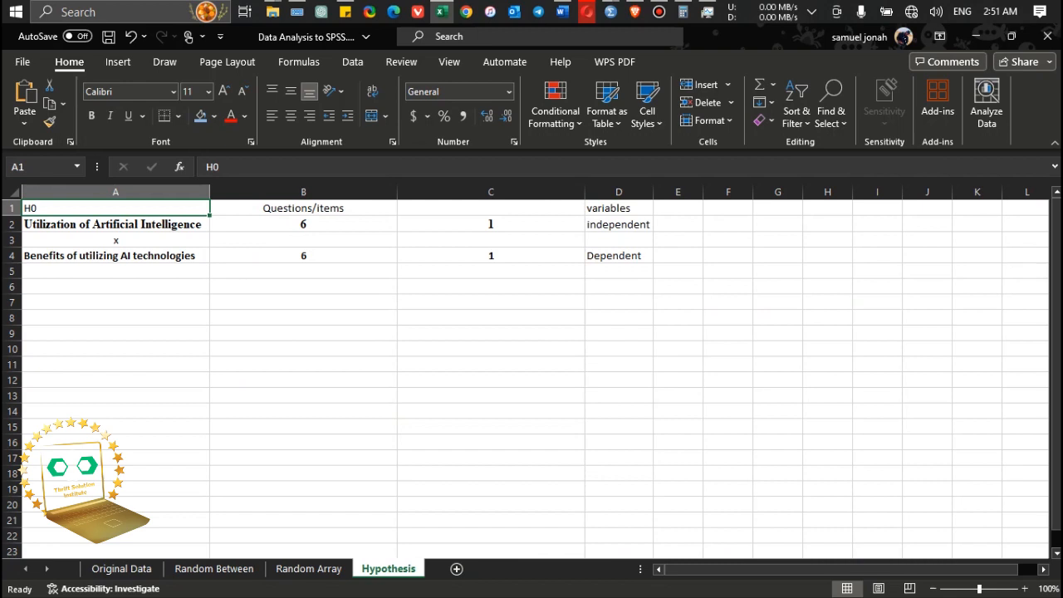
pyautogui.click(115, 240)
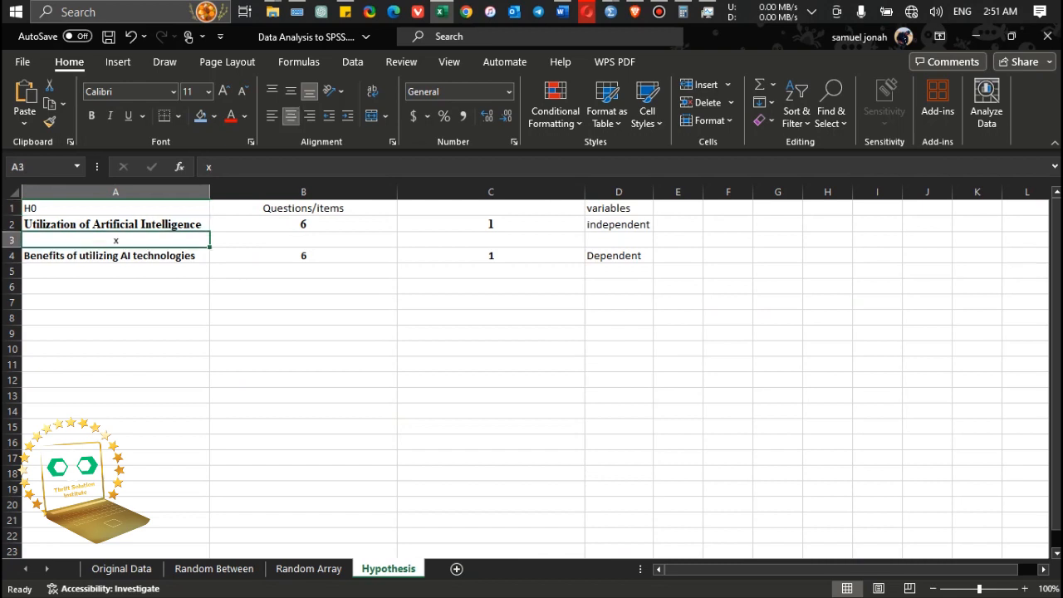
pyautogui.click(115, 256)
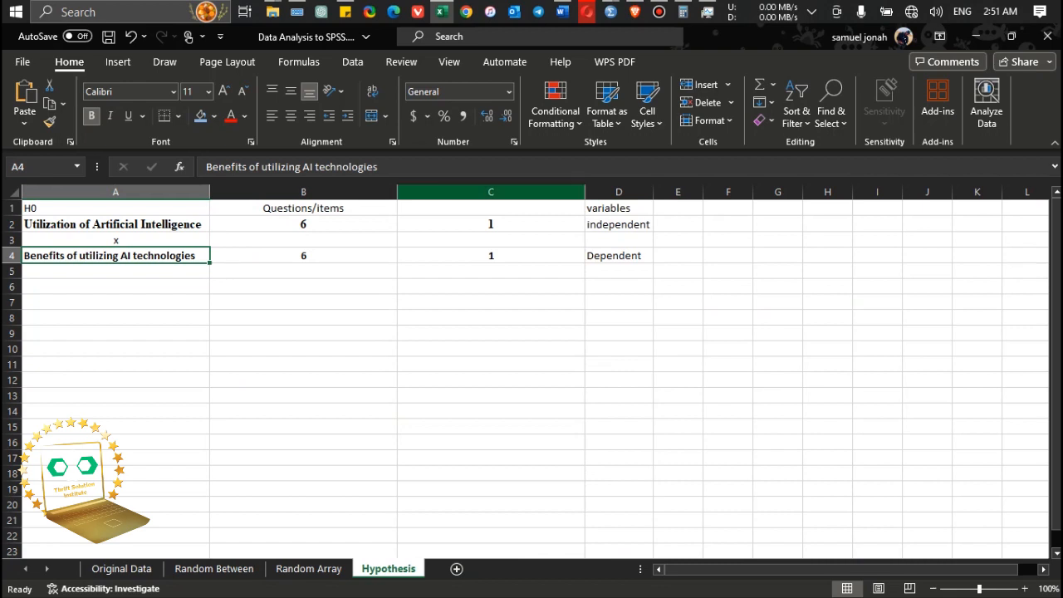
pyautogui.click(619, 225)
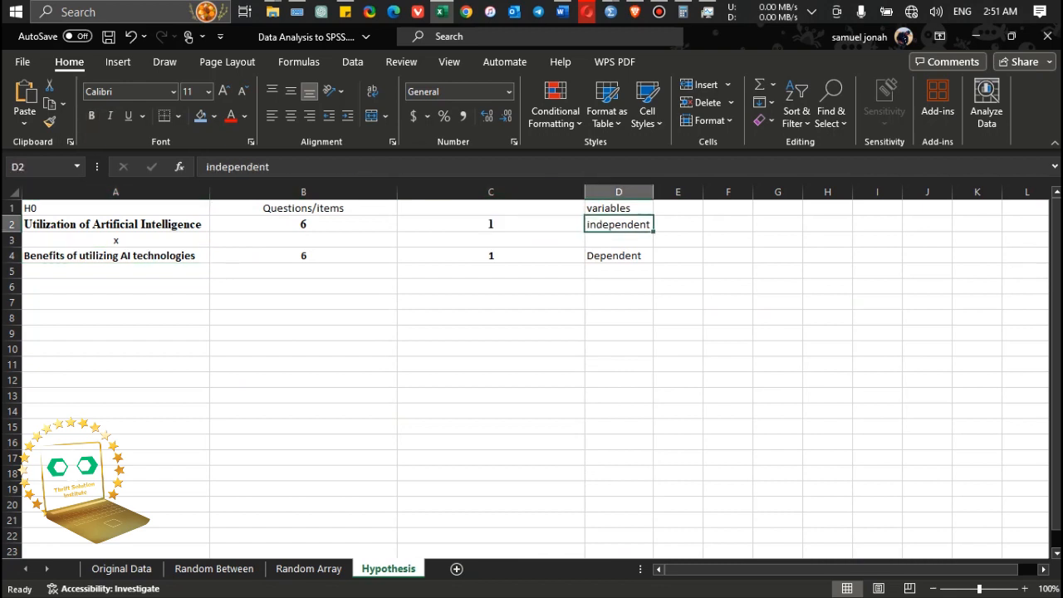
pyautogui.click(619, 256)
pyautogui.click(618, 224)
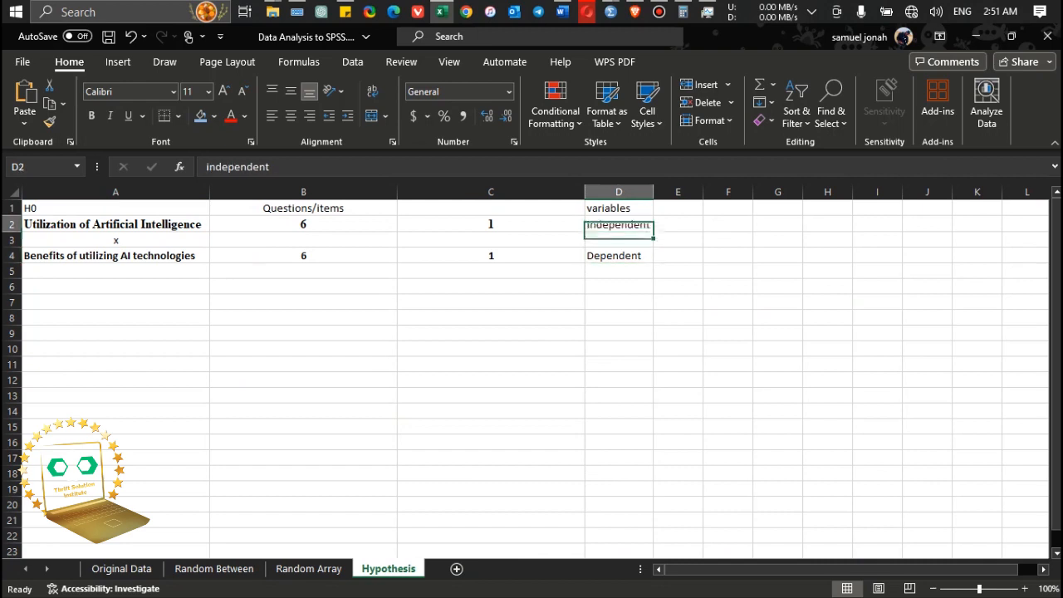
# Review the item counts and variable roles for Utilization of Artificial Intelligence and Benefits of utilizing AI technologies on the Hypothesis sheet.
pyautogui.click(619, 256)
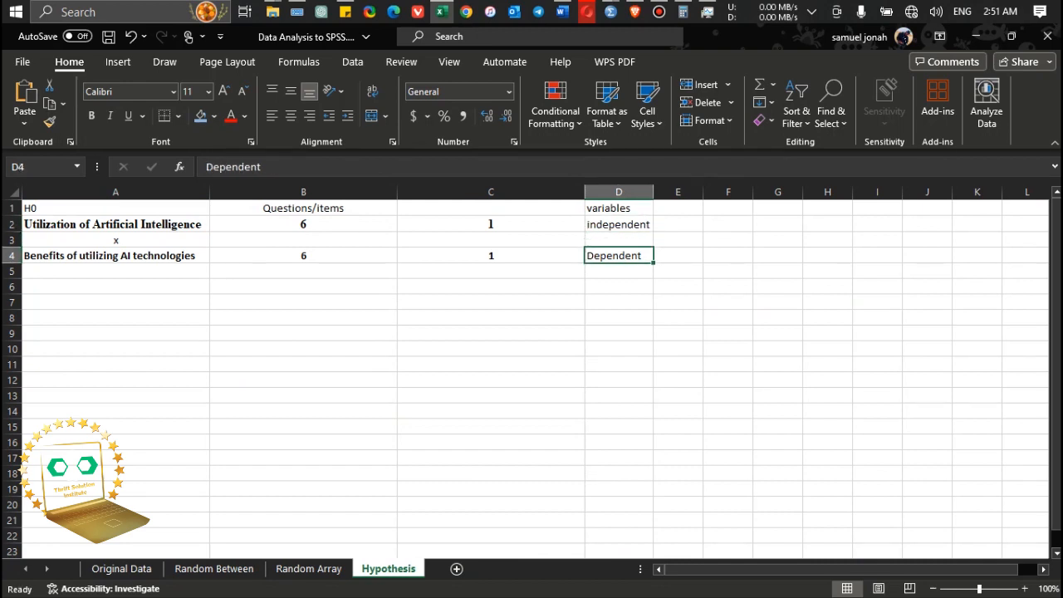
pyautogui.click(115, 225)
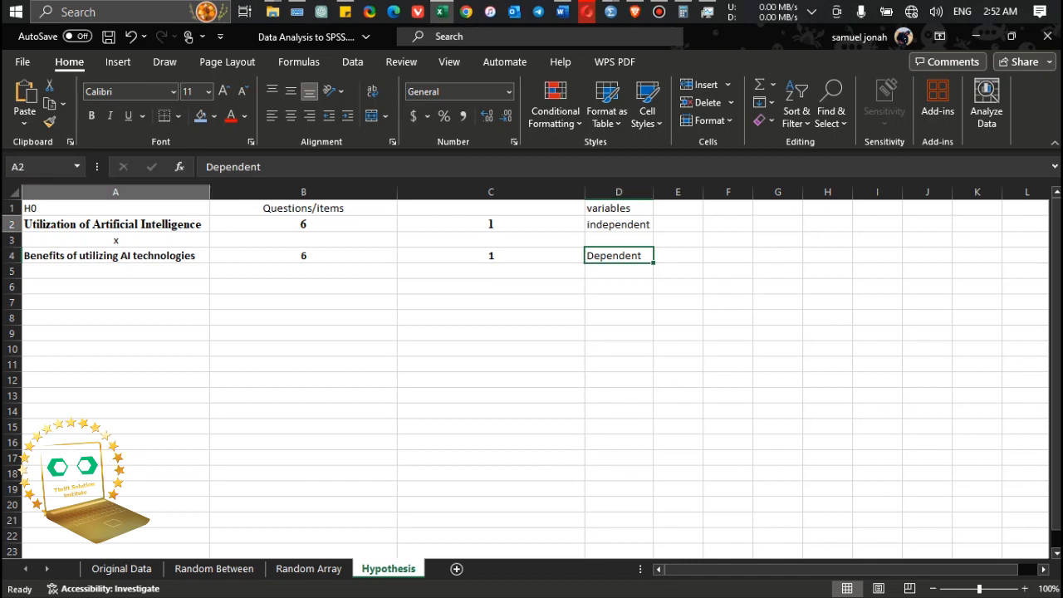
pyautogui.click(116, 255)
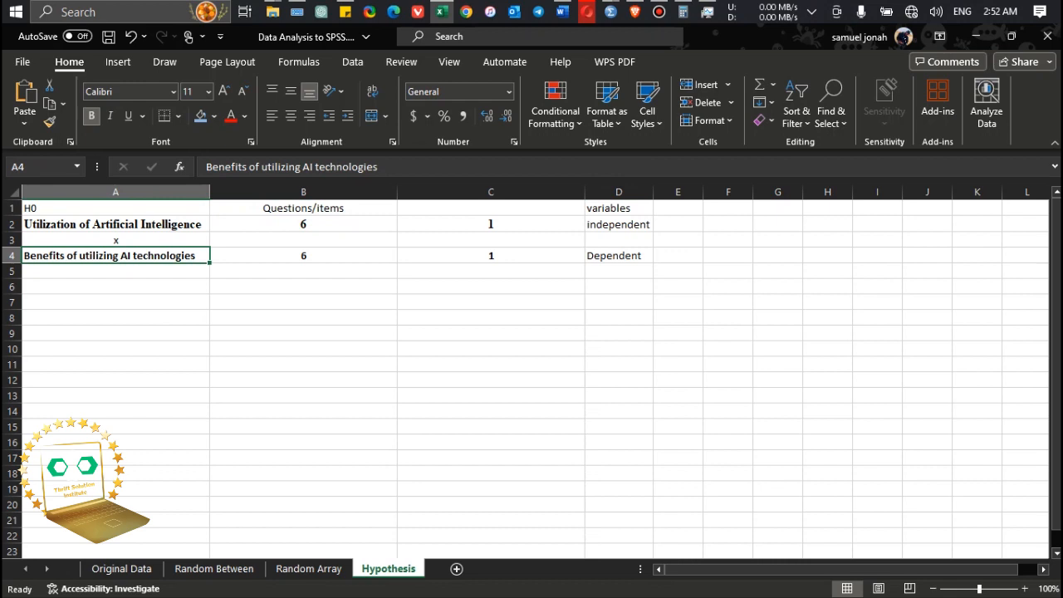
pyautogui.click(303, 224)
pyautogui.click(303, 256)
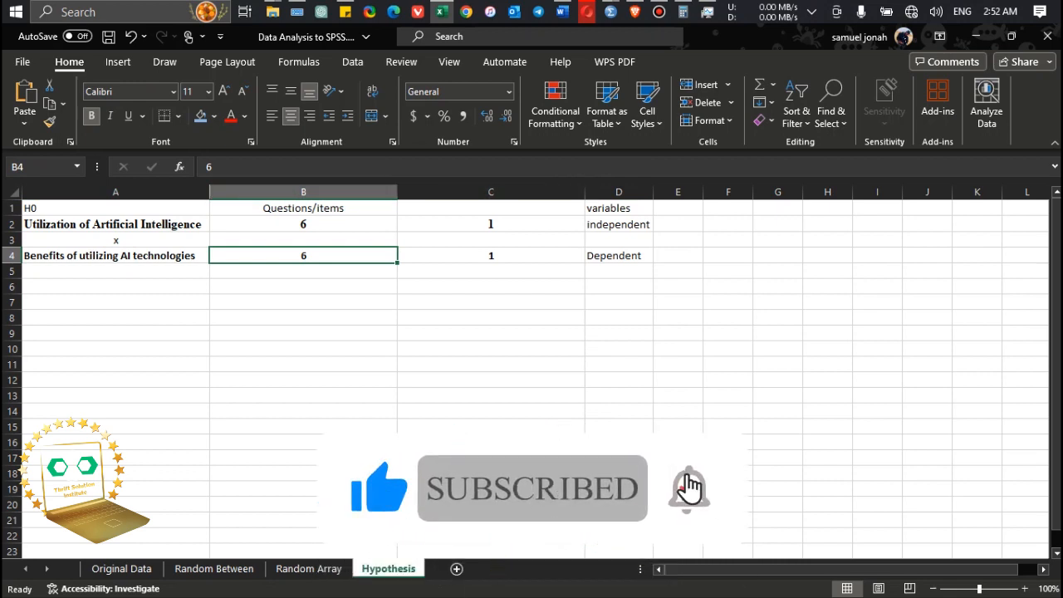
pyautogui.click(619, 225)
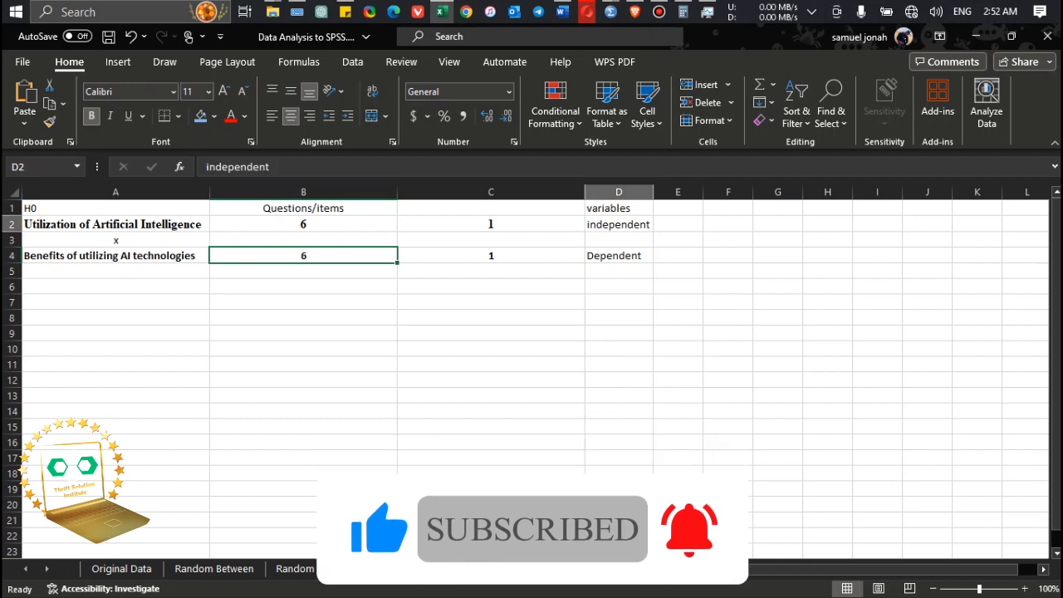
pyautogui.click(619, 256)
pyautogui.click(619, 225)
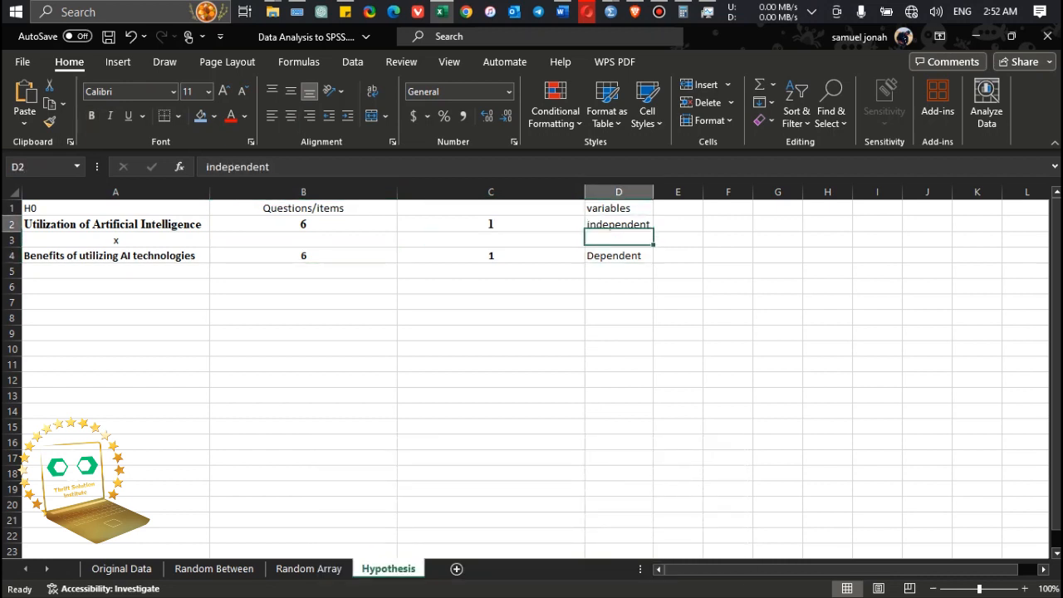
pyautogui.click(619, 271)
pyautogui.click(619, 240)
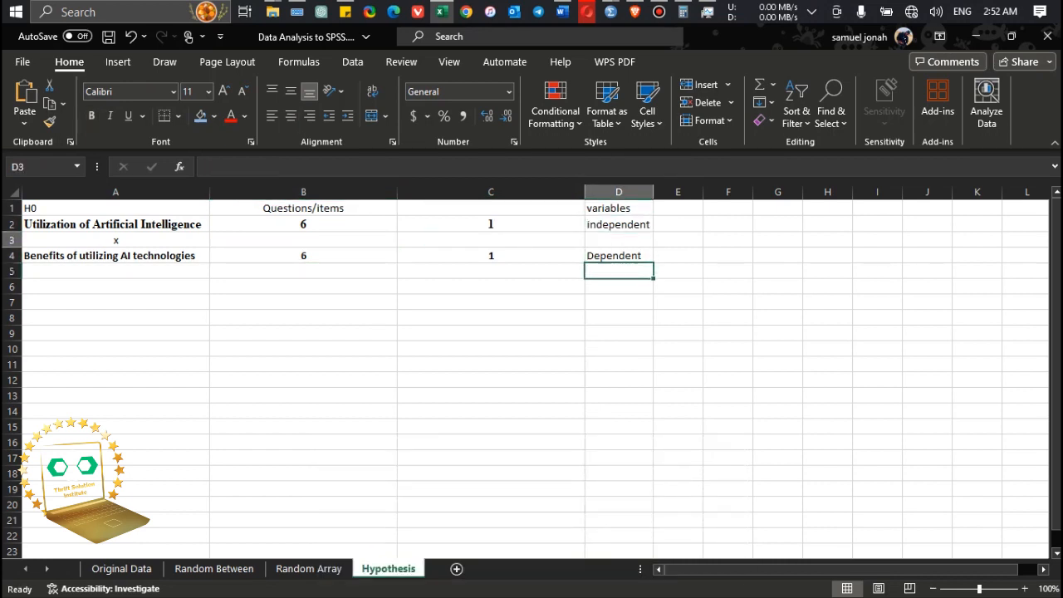
pyautogui.click(618, 256)
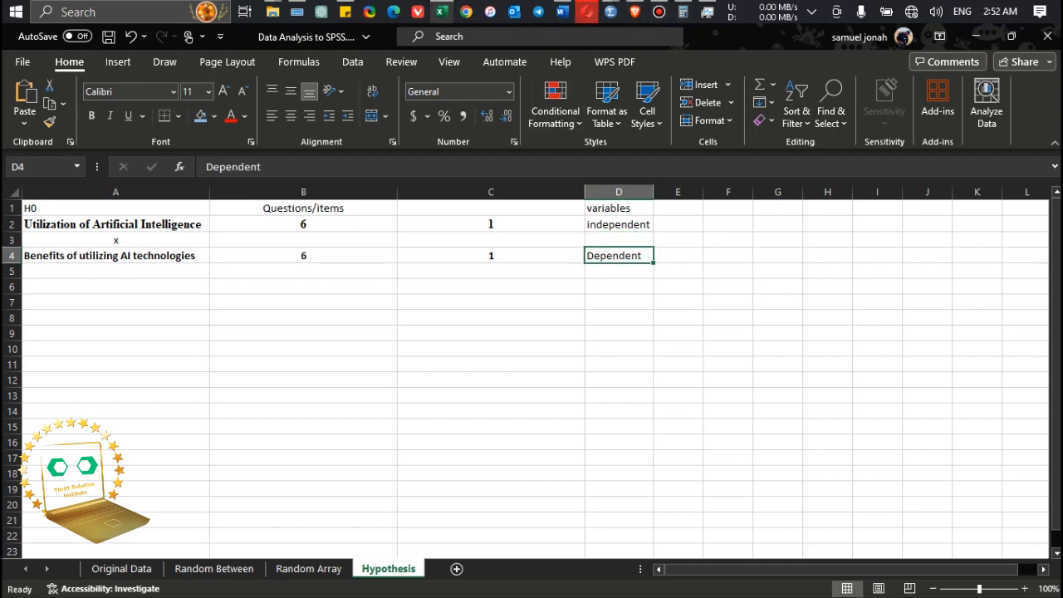
# Switch to the Random Between-new.sav data set in SPSS and examine the variable definitions of the UAI and BUAI items.
pyautogui.click(611, 12)
pyautogui.moveTo(611, 12)
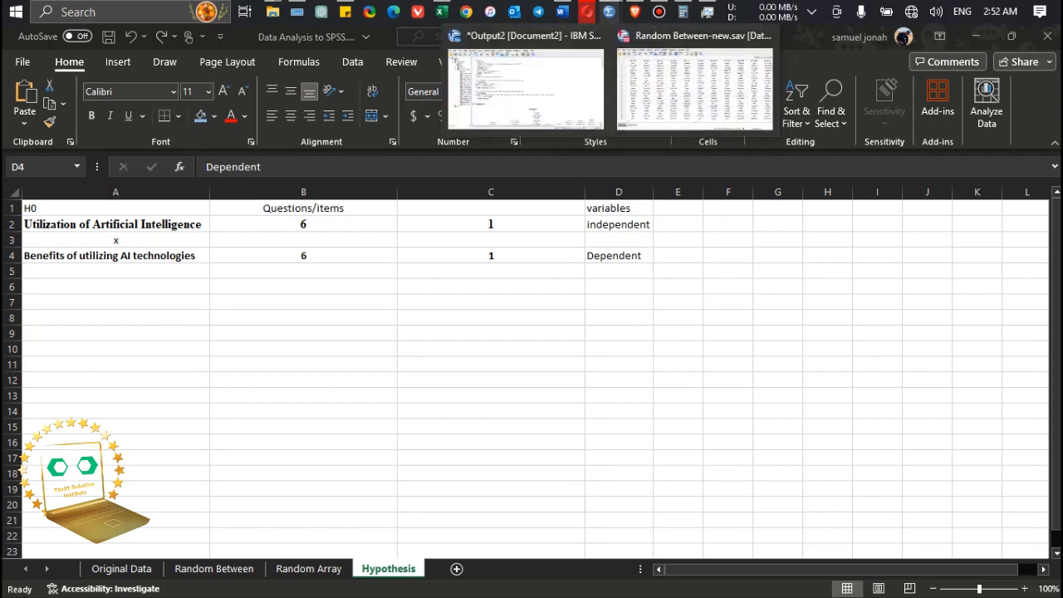
pyautogui.click(696, 81)
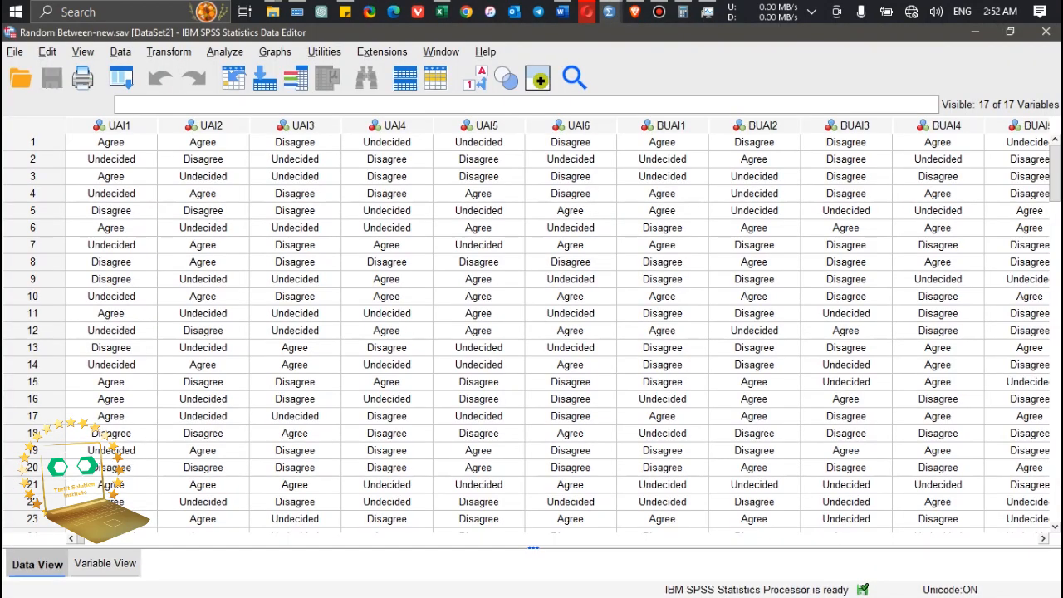
pyautogui.click(105, 563)
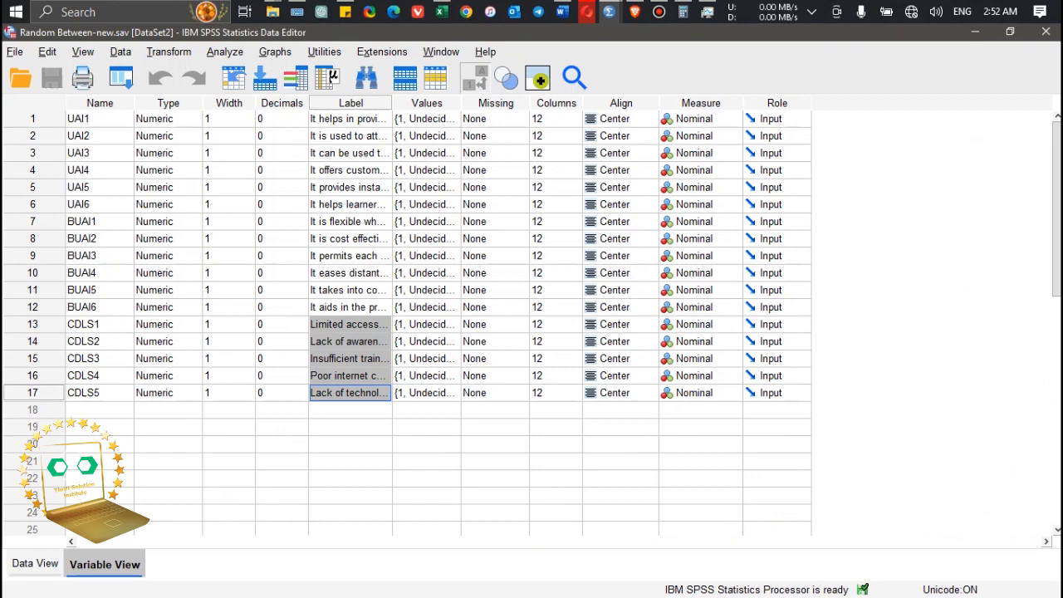
pyautogui.click(35, 563)
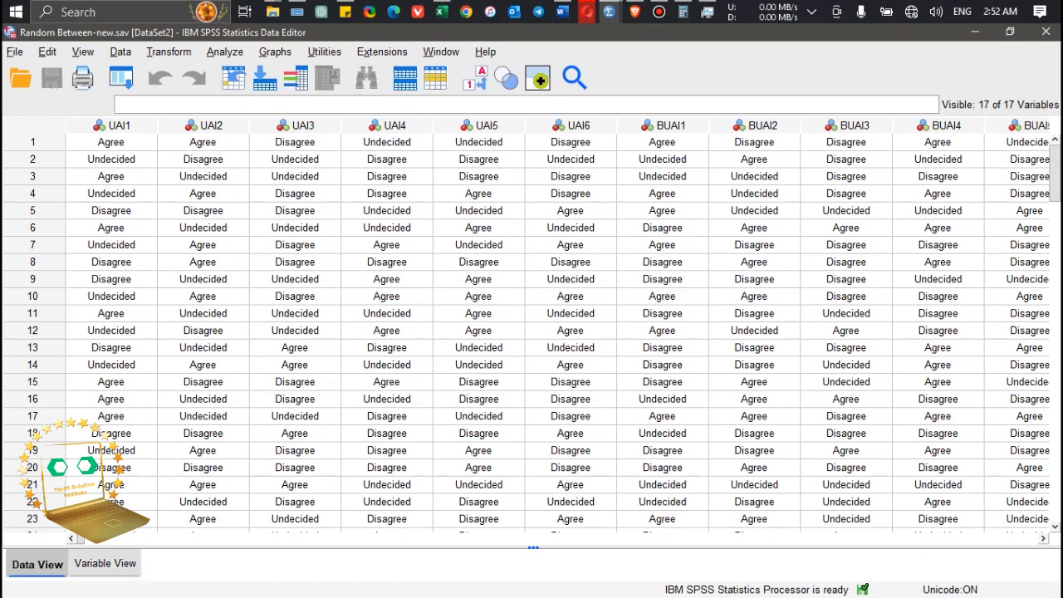
pyautogui.click(105, 563)
pyautogui.click(226, 479)
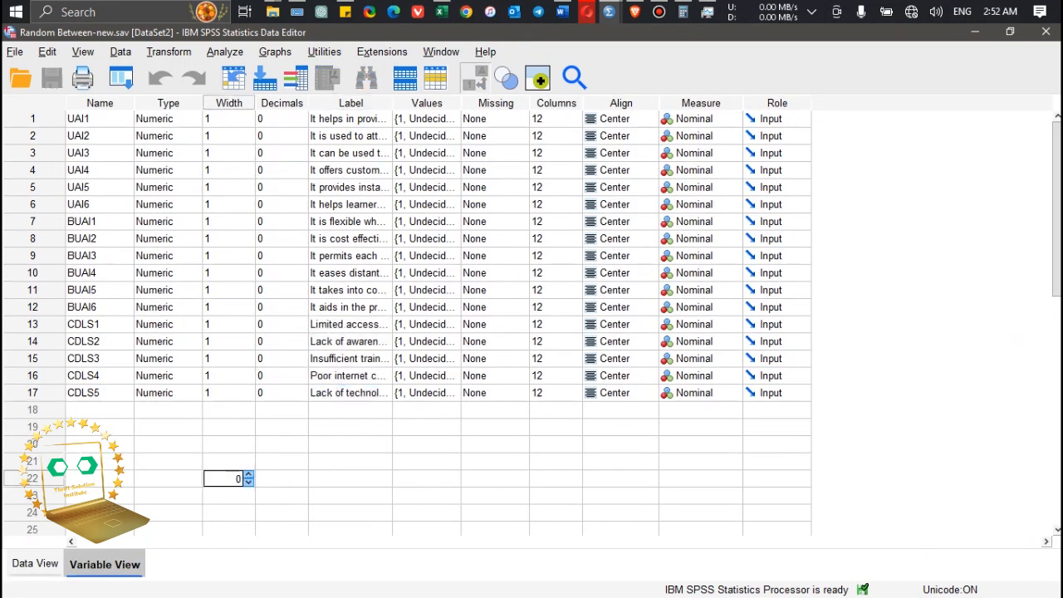
pyautogui.click(160, 410)
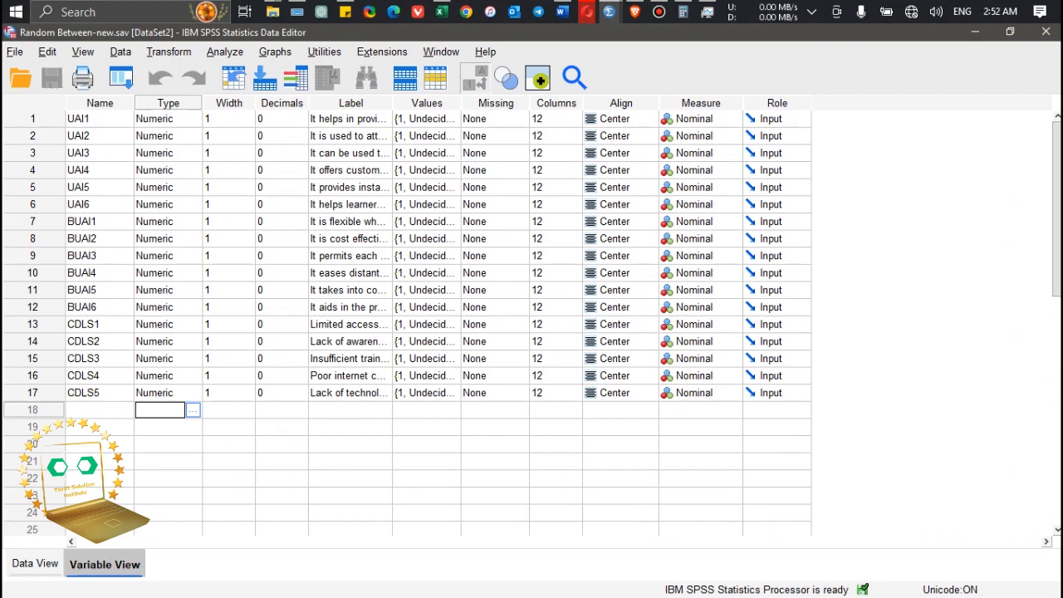
pyautogui.click(276, 410)
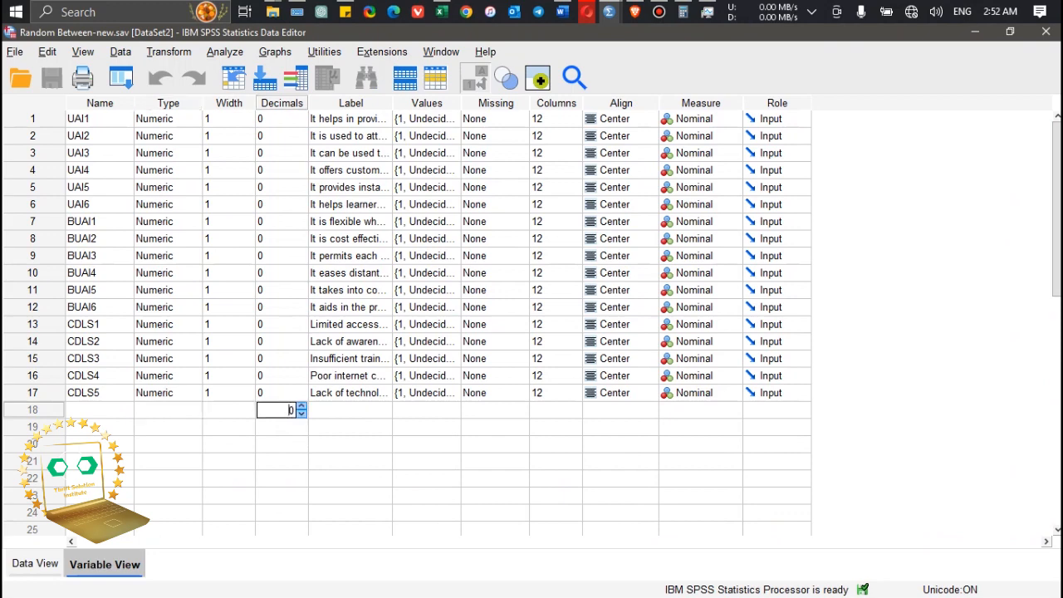
pyautogui.moveTo(32, 119); pyautogui.dragTo(32, 307)
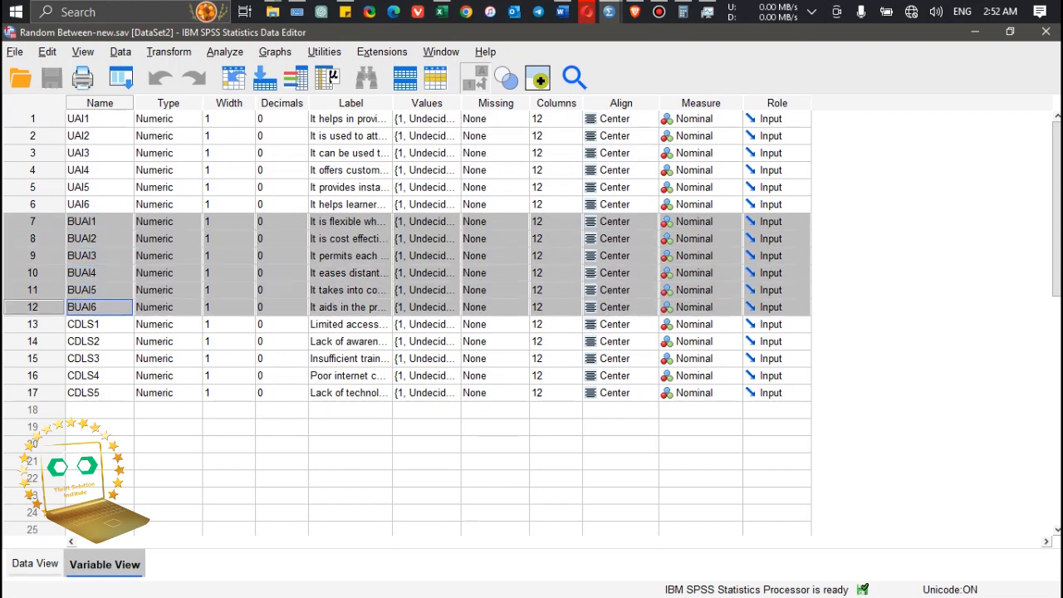
# Start Compute Variable and copy "Utilization of Artificial Intelligence" from Excel's Hypothesis sheet into the target variable name.
pyautogui.click(168, 51)
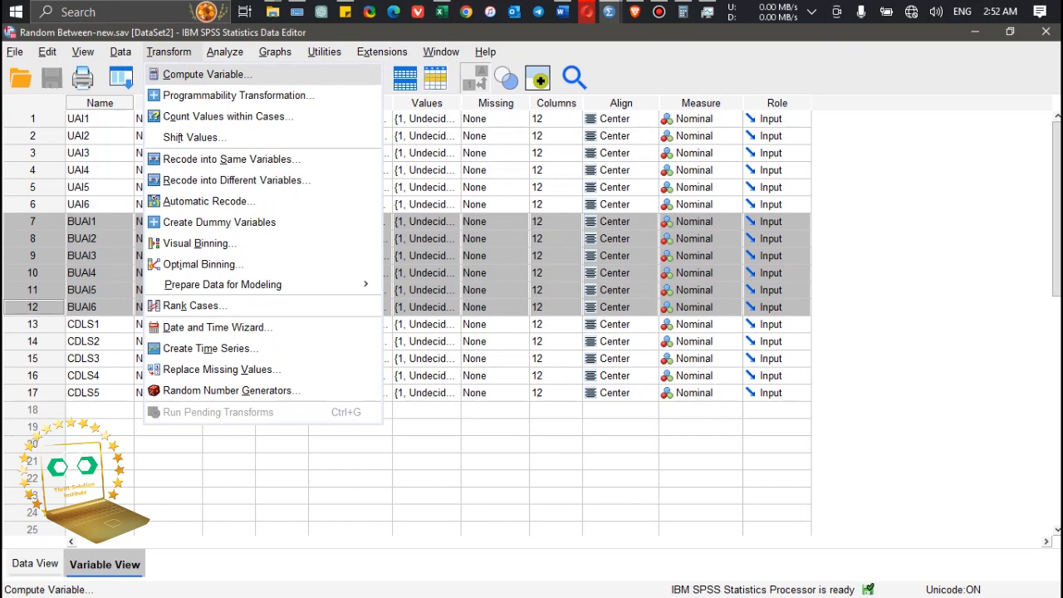
pyautogui.press('Return')
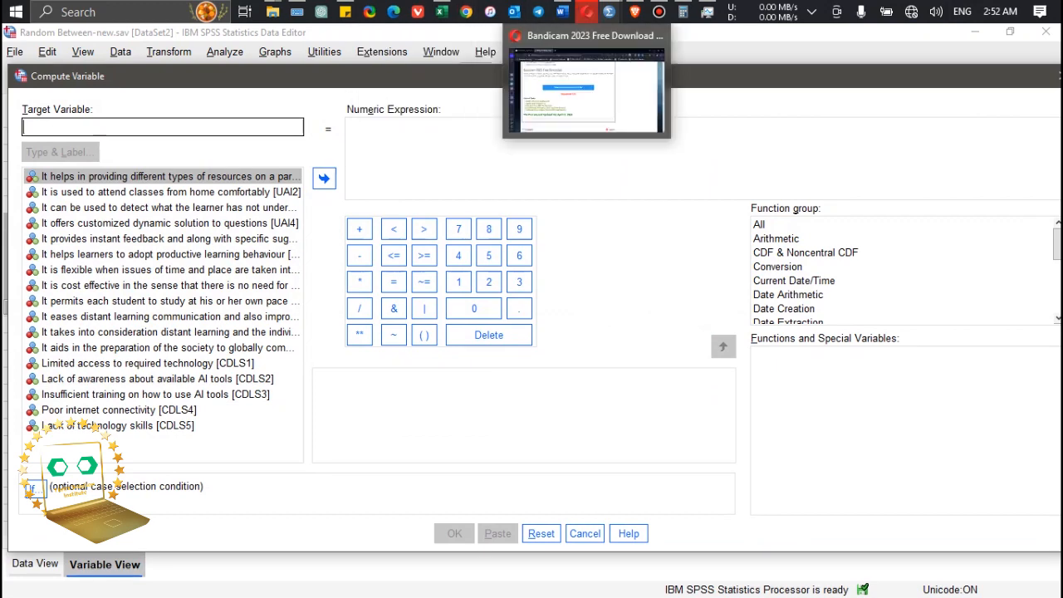
pyautogui.click(441, 11)
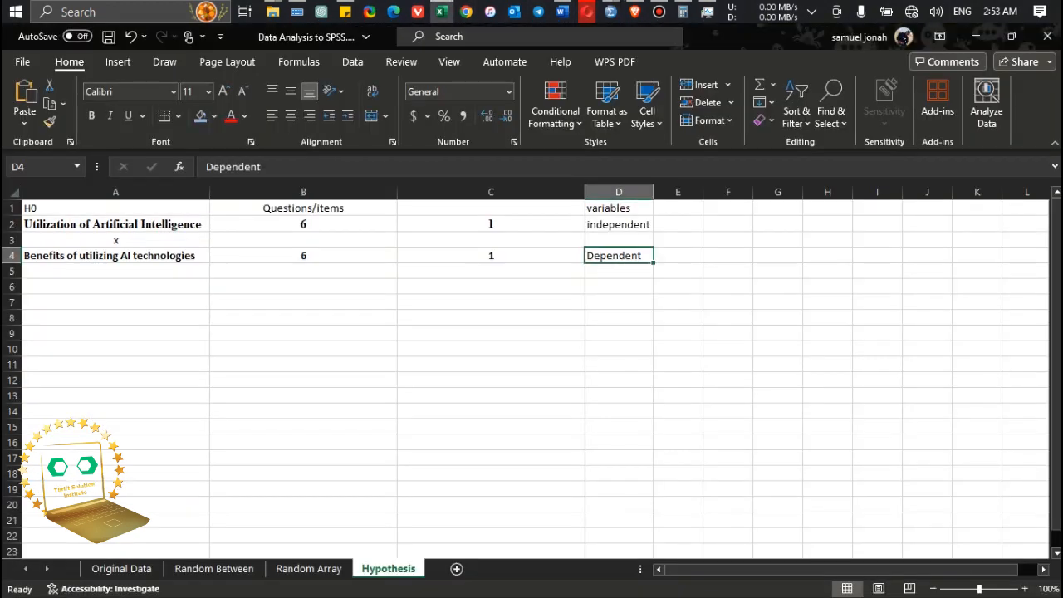
pyautogui.click(116, 224)
pyautogui.hotkey('ctrl', 'c')
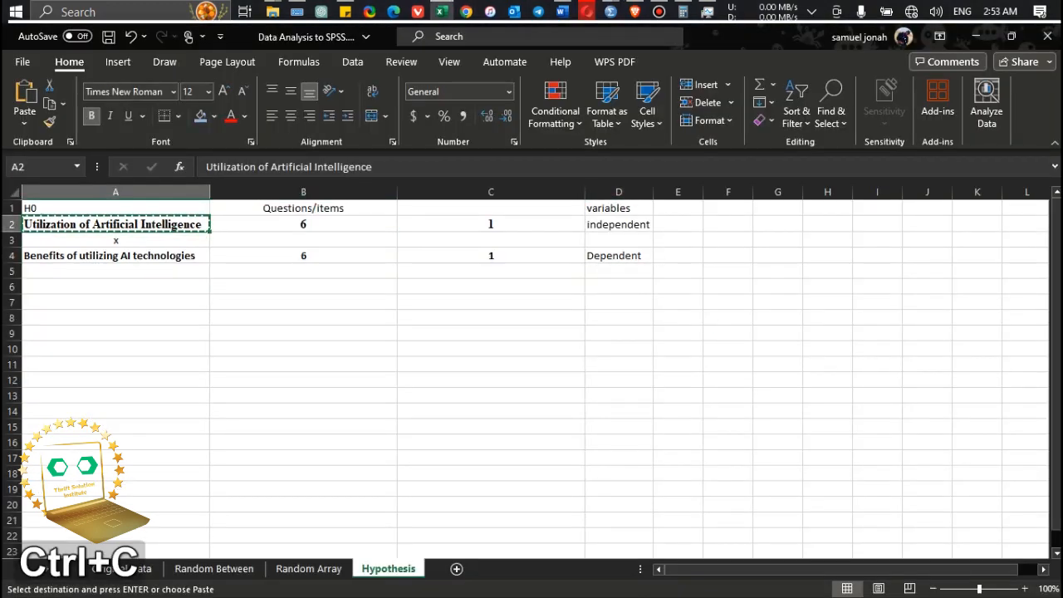
pyautogui.moveTo(610, 11)
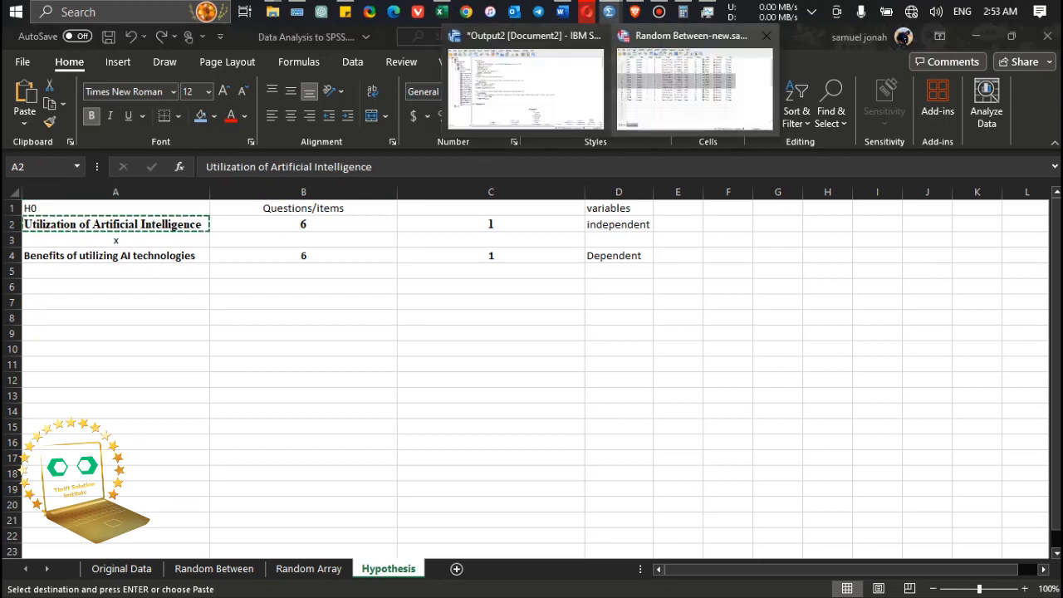
pyautogui.click(694, 83)
pyautogui.hotkey('ctrl', 'v')
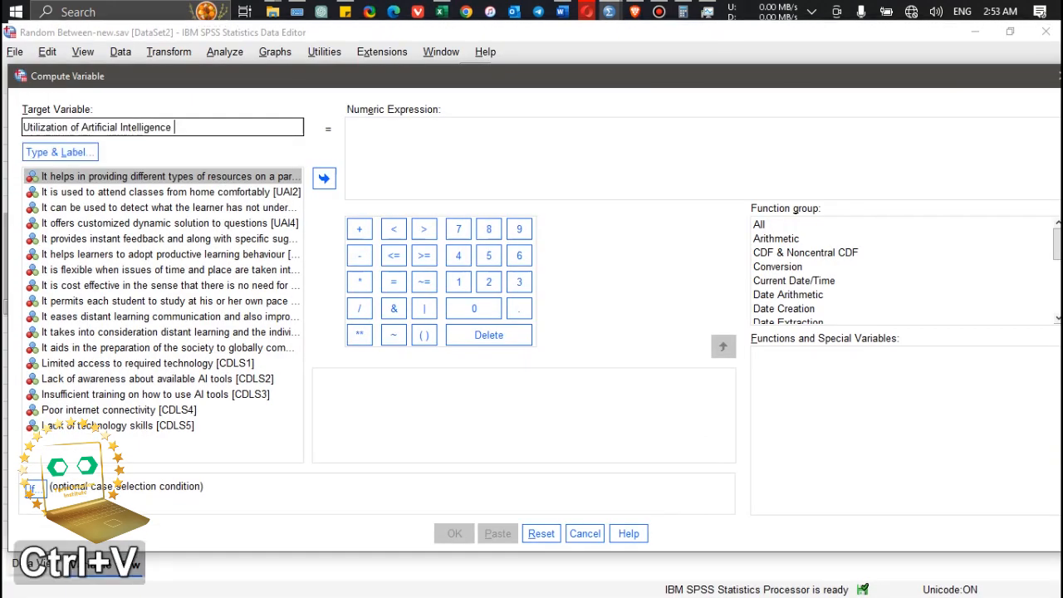
# Remove the trailing space and replace the other spaces with underscores, making the target variable name Utilization_of_Artificial_Intelligence.
pyautogui.press('BackSpace')
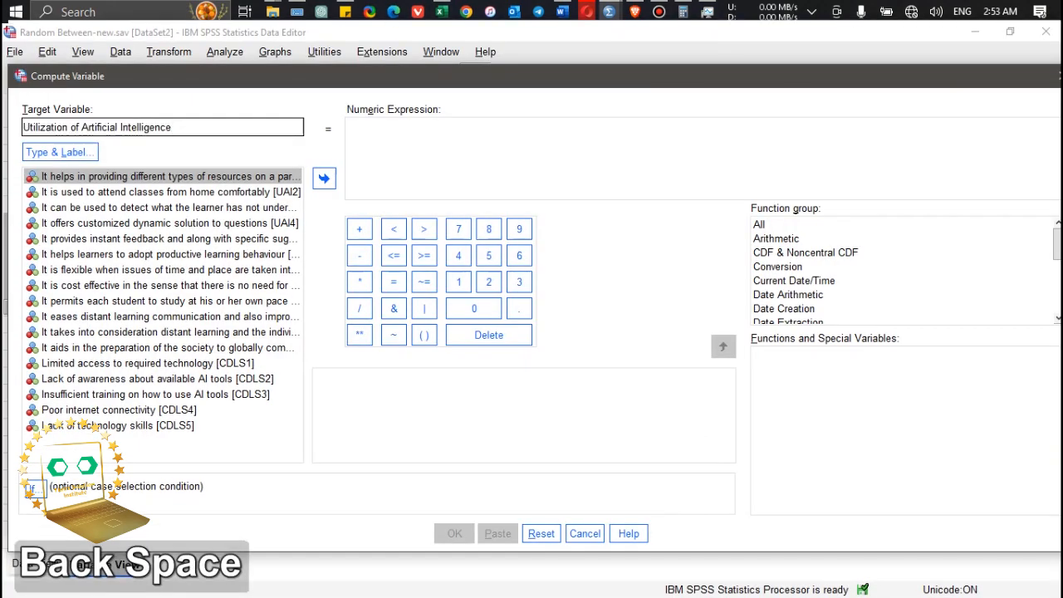
pyautogui.press('BackSpace')
pyautogui.write('_')
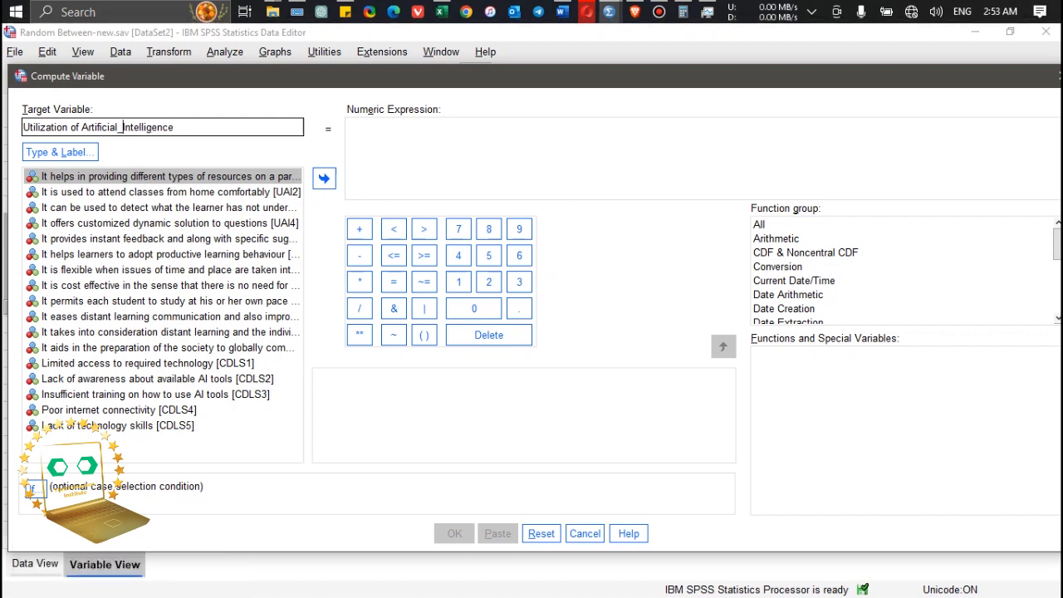
pyautogui.click(81, 127)
pyautogui.press('BackSpace')
pyautogui.write('_')
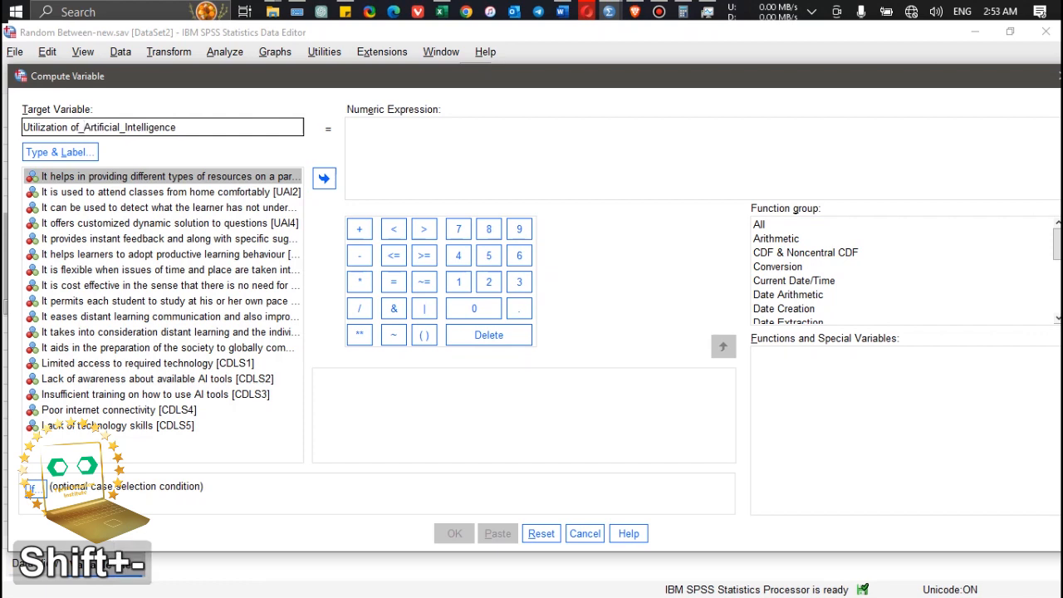
pyautogui.click(70, 127)
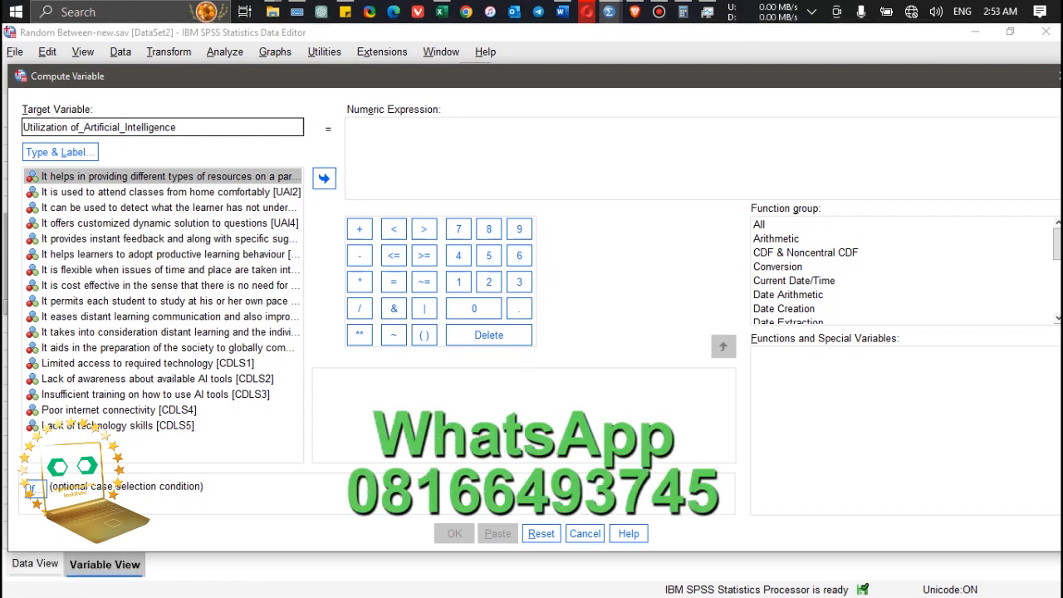
pyautogui.press('BackSpace')
pyautogui.write('_')
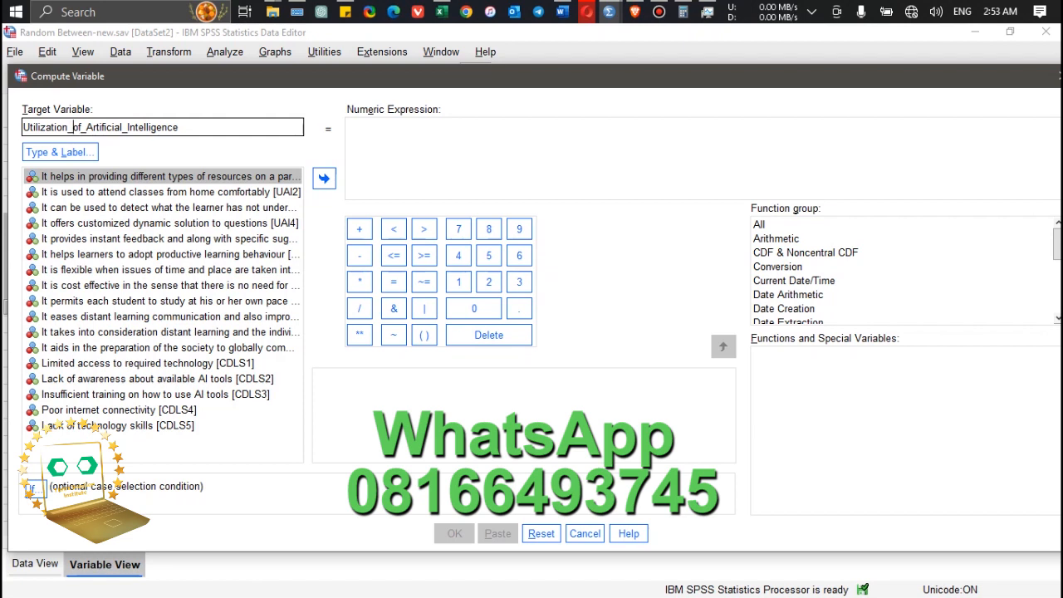
# Insert the Mean function from the Statistical function group into the numeric expression.
pyautogui.scroll(-3, 830, 270)
pyautogui.moveTo(1058, 285); pyautogui.dragTo(1058, 297)
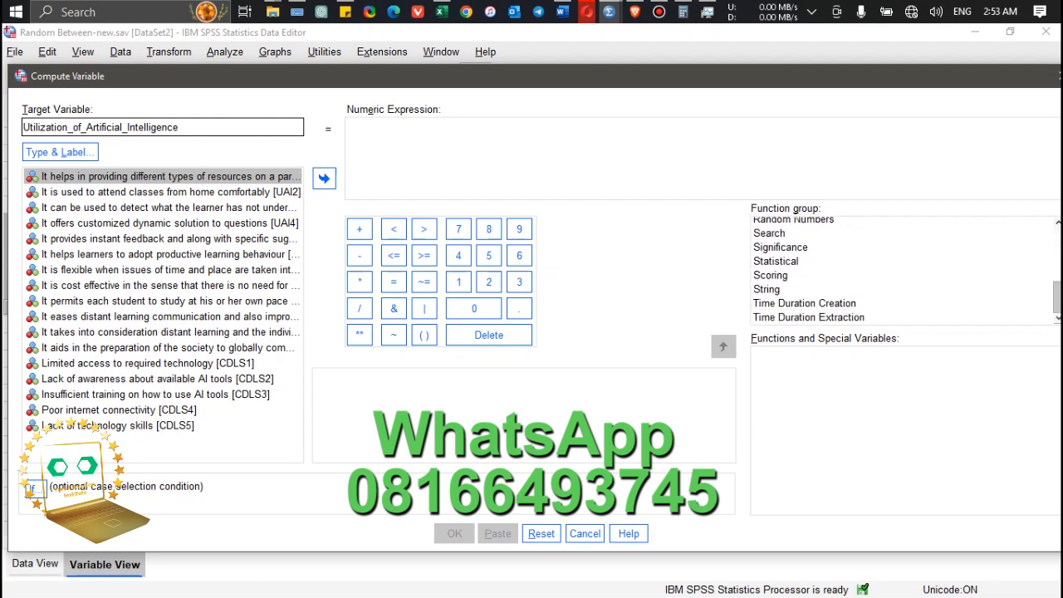
pyautogui.click(776, 275)
pyautogui.click(775, 262)
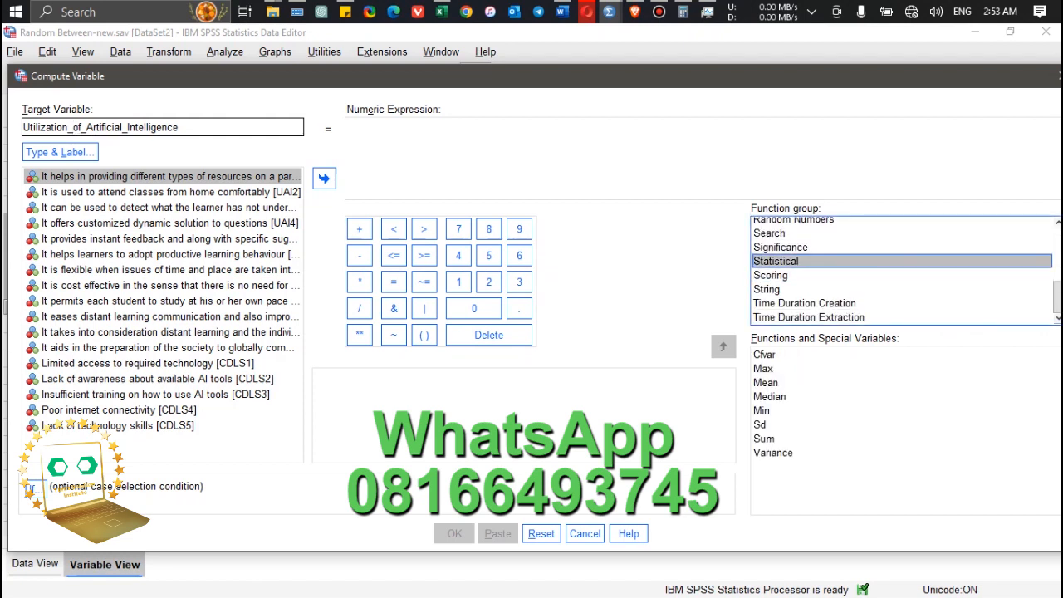
pyautogui.click(766, 383)
pyautogui.click(724, 347)
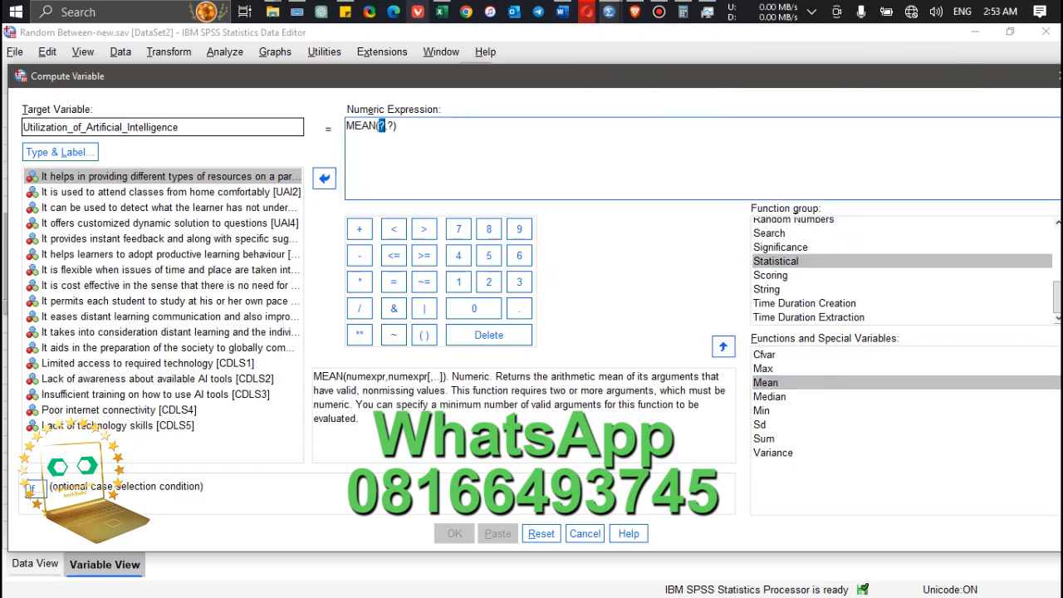
# Check the variables and item counts on Excel's Hypothesis sheet, clear the pending copy selection, and return to SPSS.
pyautogui.click(441, 12)
pyautogui.click(322, 302)
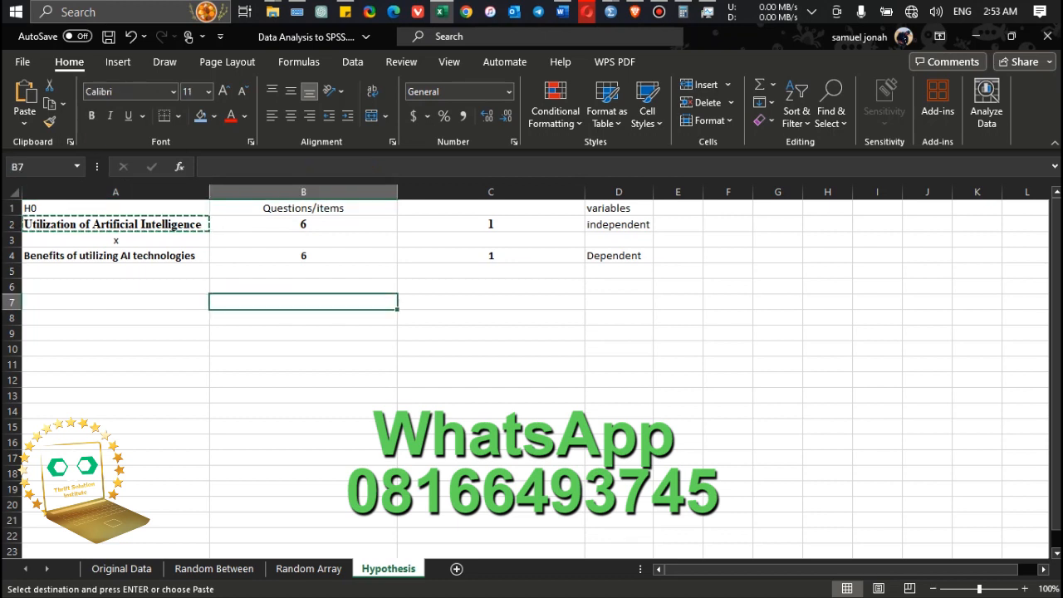
pyautogui.press('Escape')
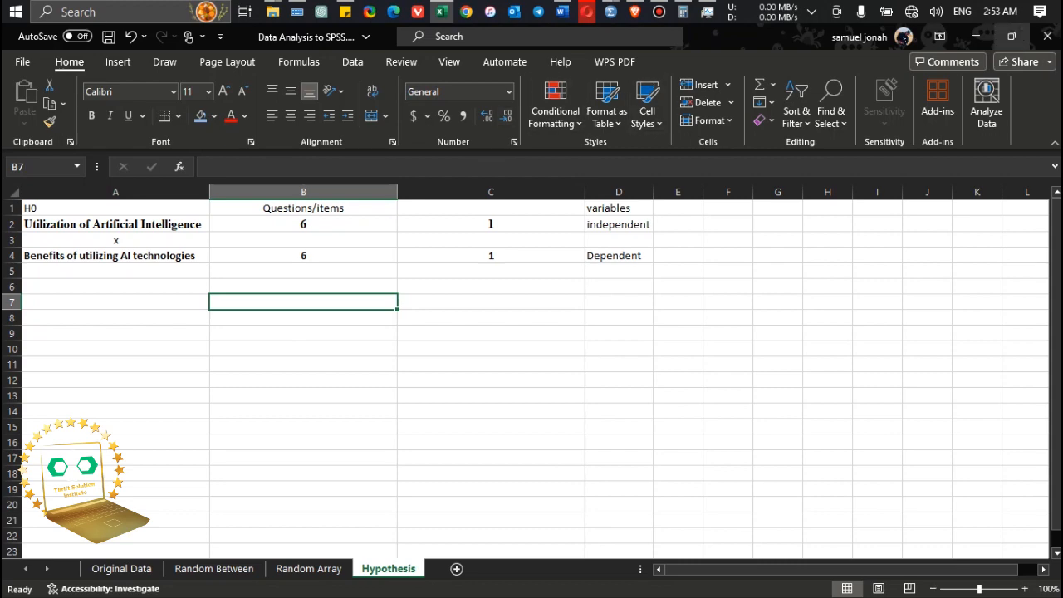
pyautogui.click(976, 36)
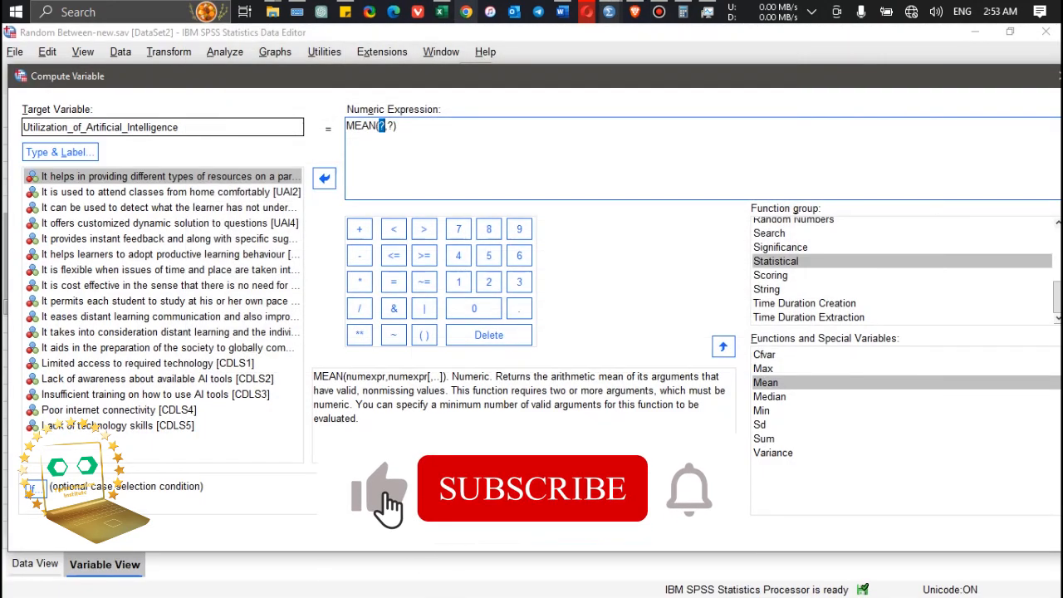
# Add UAI1, UAI2 and UAI3 as comma-separated arguments of the MEAN function in place of its placeholders.
pyautogui.click(170, 176)
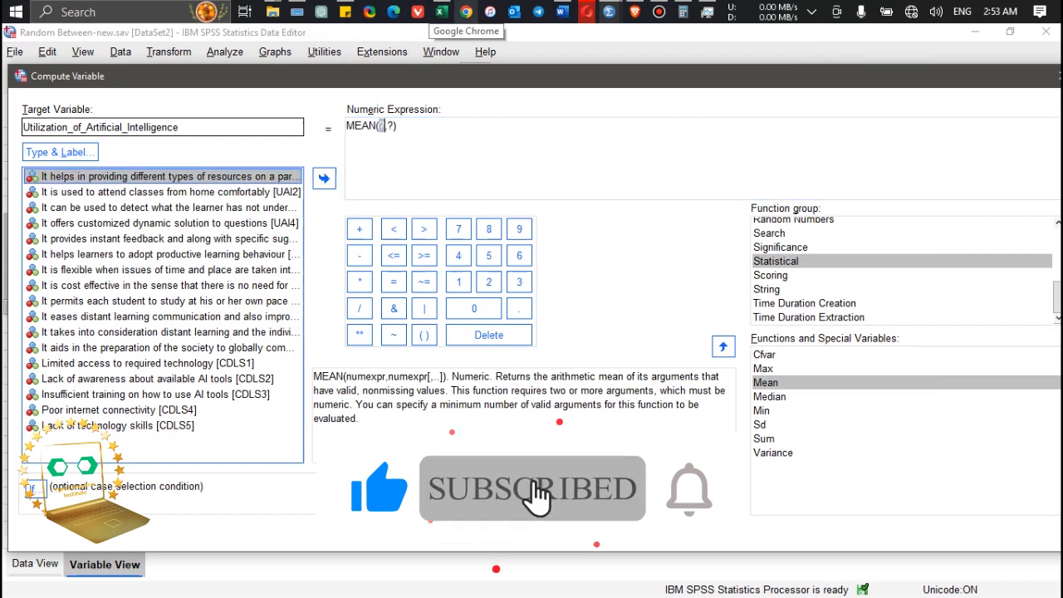
pyautogui.click(324, 178)
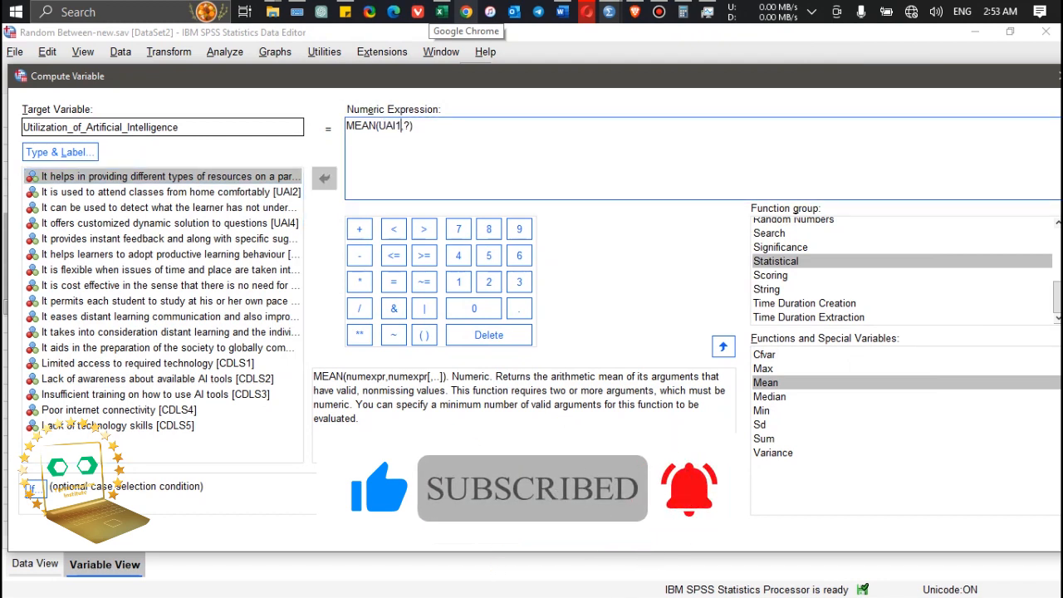
pyautogui.press('BackSpace')
pyautogui.click(170, 192)
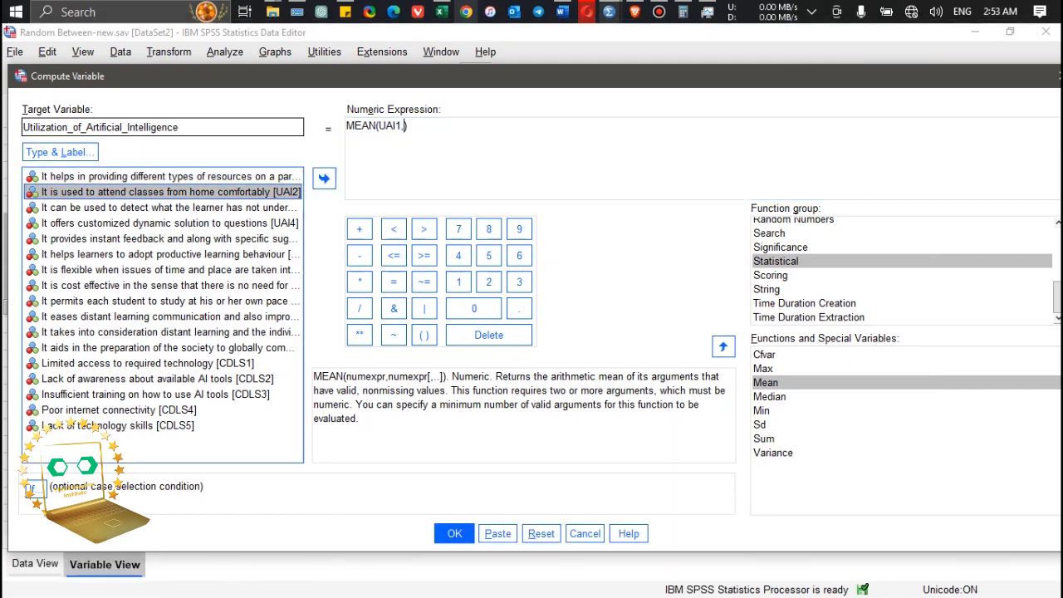
pyautogui.click(323, 178)
pyautogui.write(',')
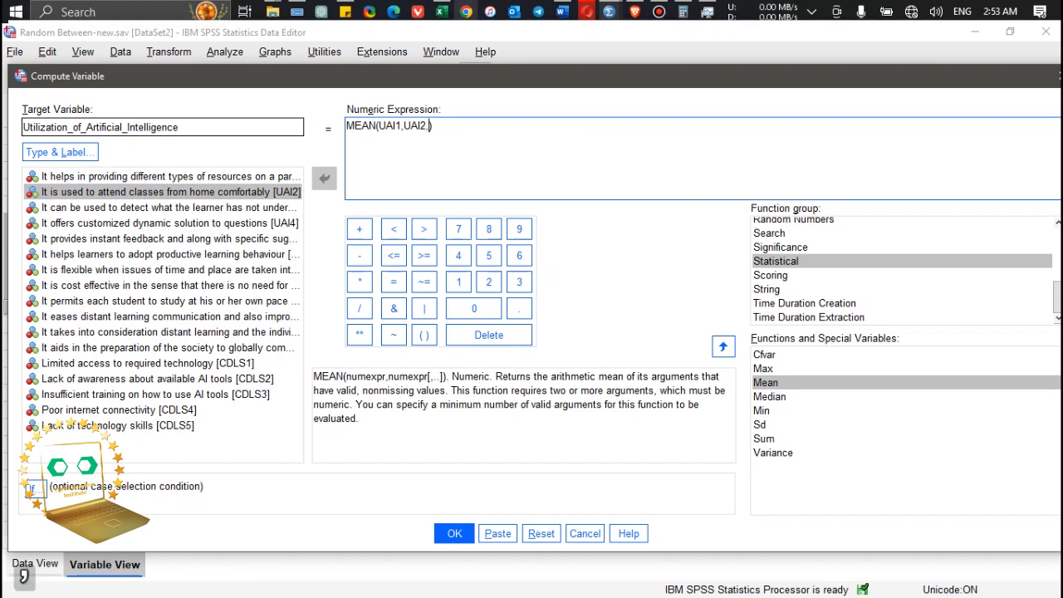
pyautogui.click(171, 207)
pyautogui.click(323, 177)
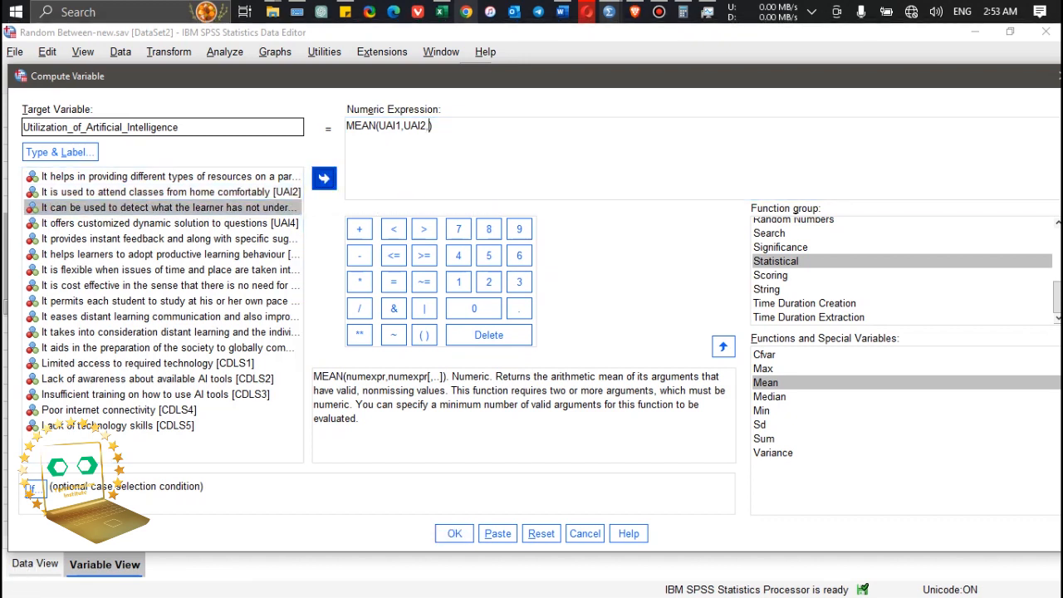
pyautogui.write(',')
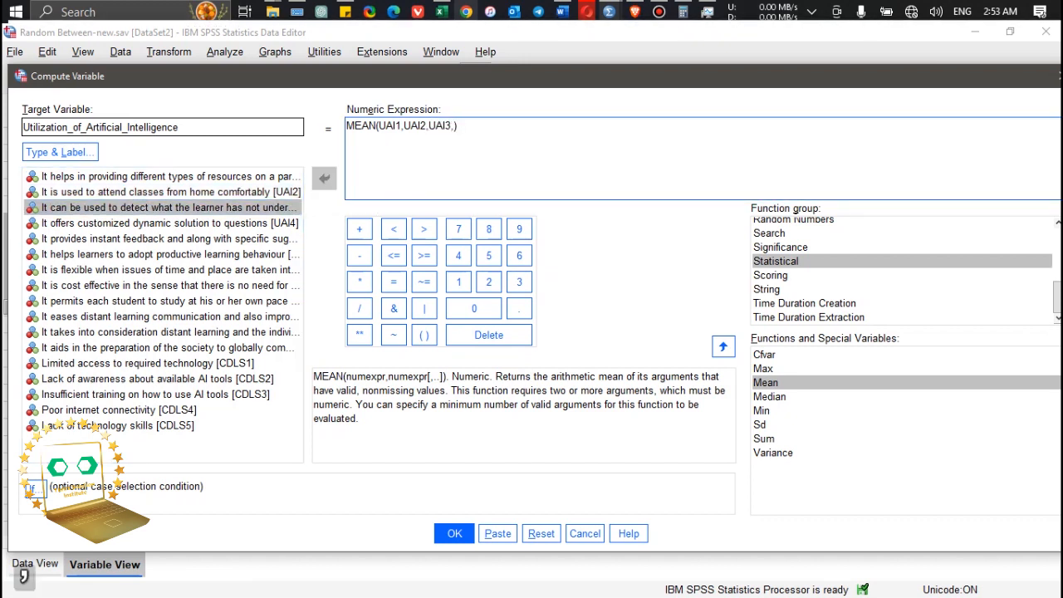
# Add UAI4, UAI5 and UAI6 to the MEAN arguments and run the computation of Utilization_of_Artificial_Intelligence.
pyautogui.click(170, 223)
pyautogui.click(324, 177)
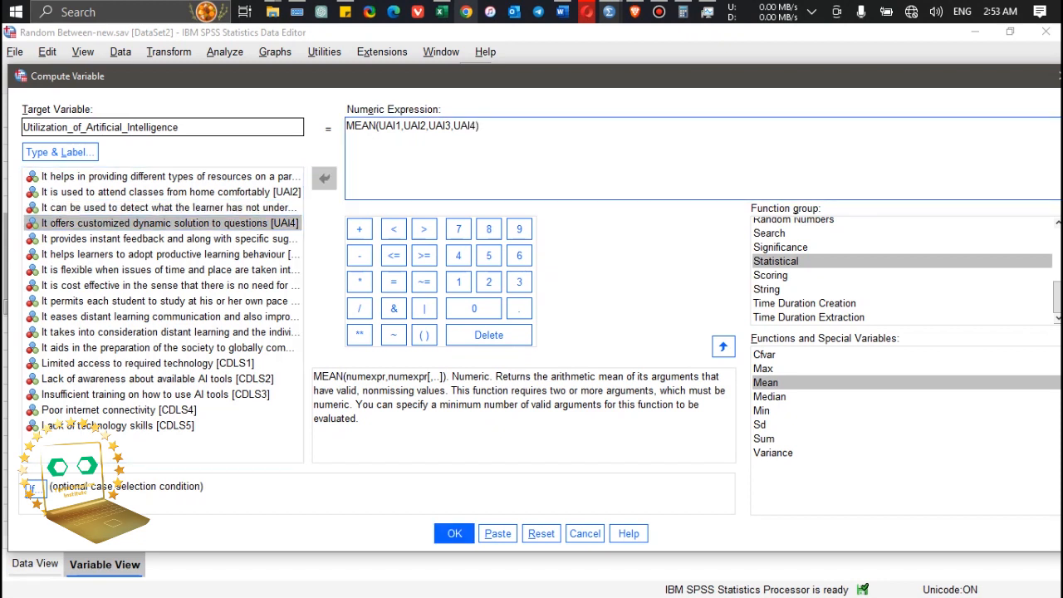
pyautogui.write(',')
pyautogui.click(171, 238)
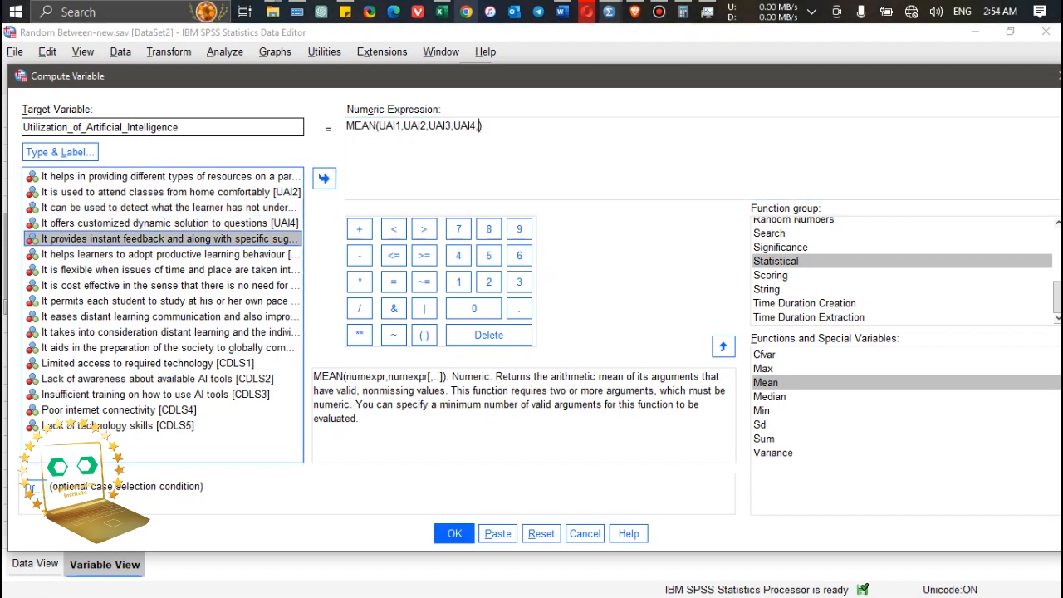
pyautogui.click(324, 178)
pyautogui.write(',')
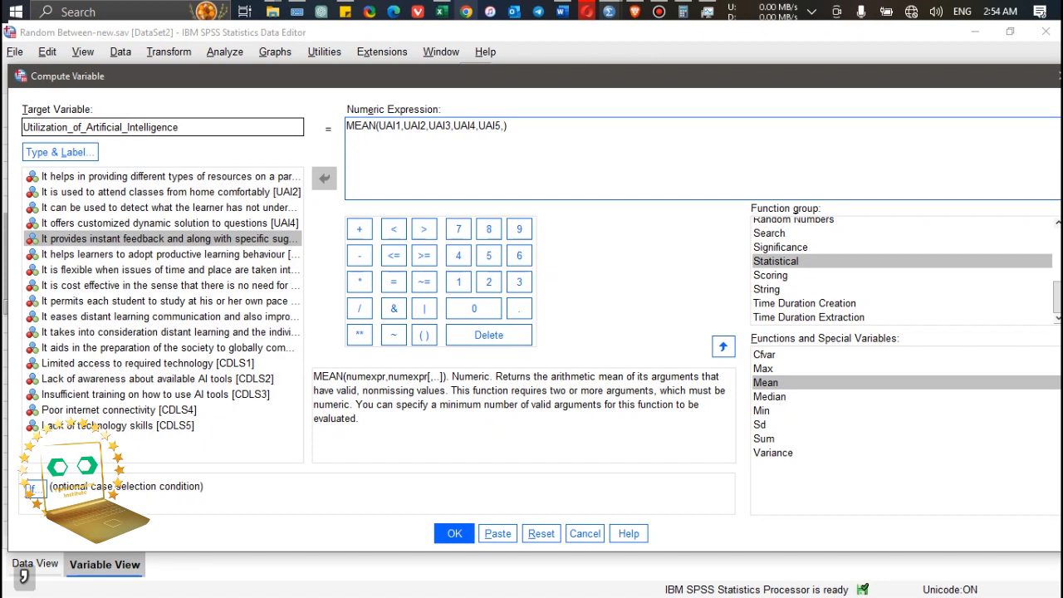
pyautogui.click(166, 254)
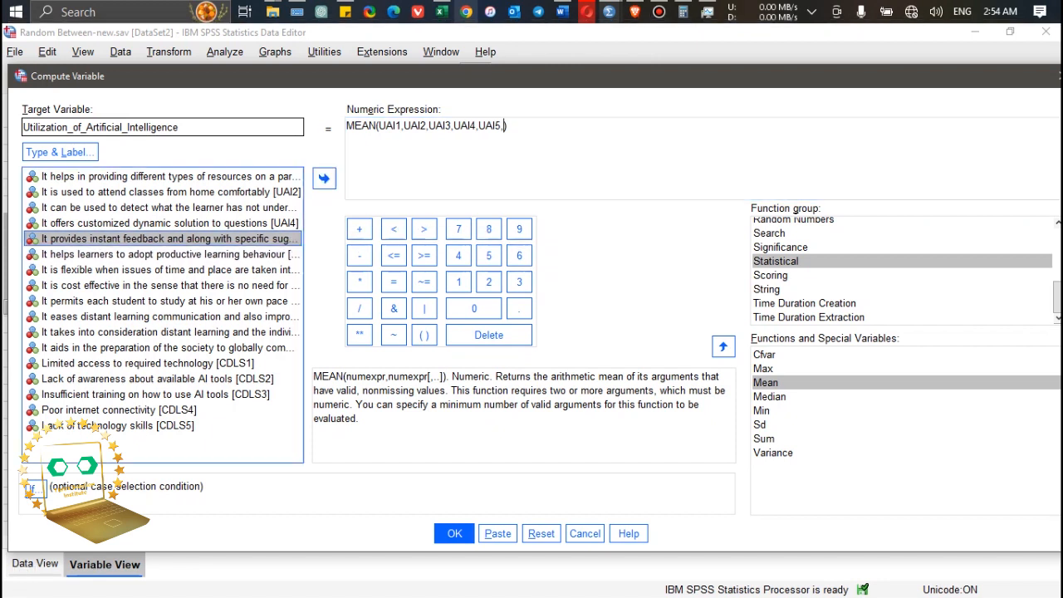
pyautogui.click(324, 178)
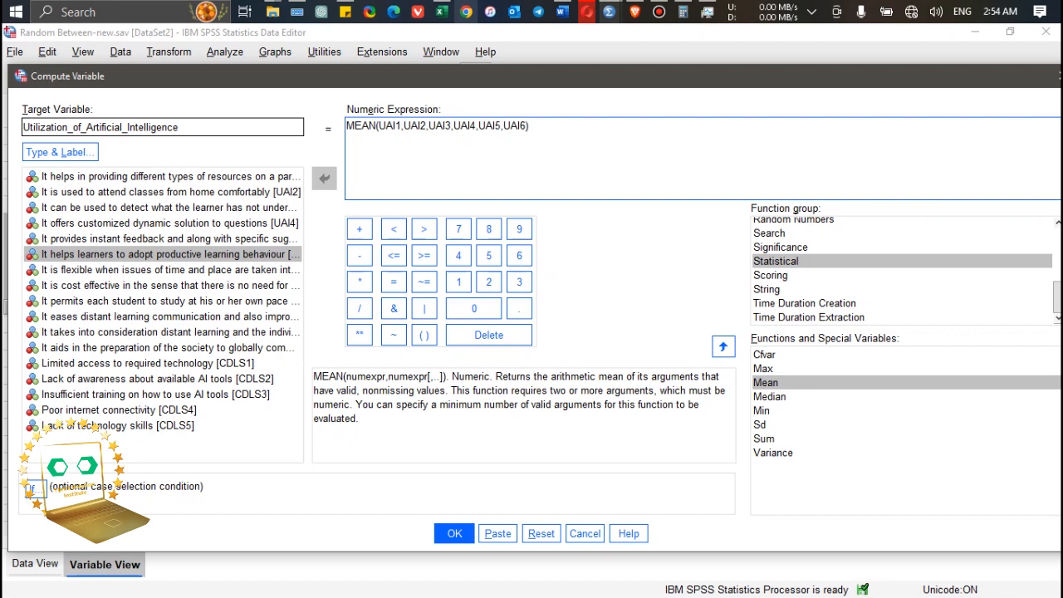
pyautogui.click(454, 533)
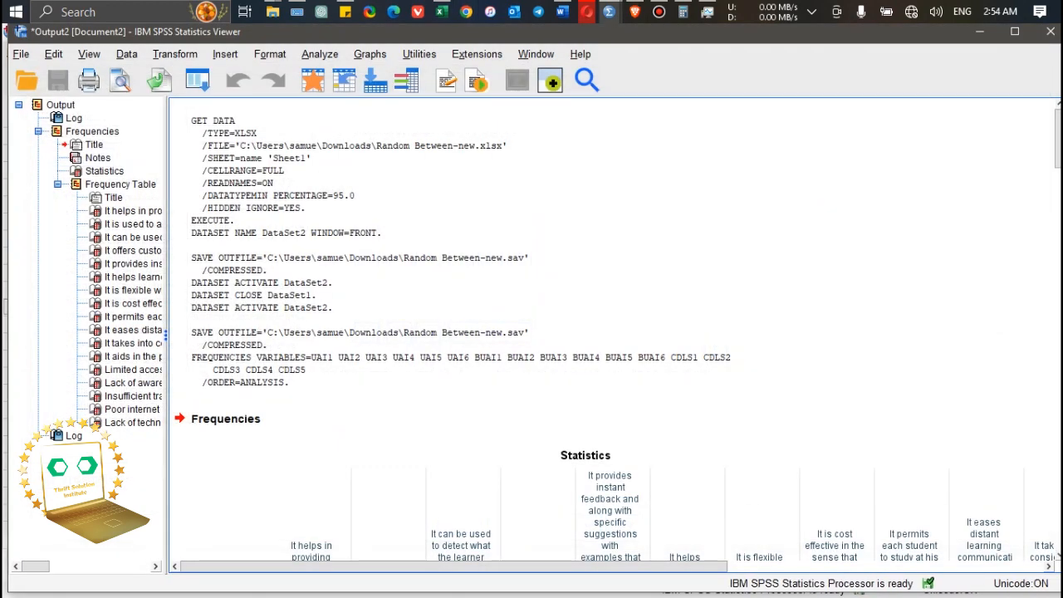
# Return to the Random Between-new.sav Data Editor and examine the new Utilization_of_Artificial_Intelligence variable's full name and case values.
pyautogui.click(610, 12)
pyautogui.click(694, 83)
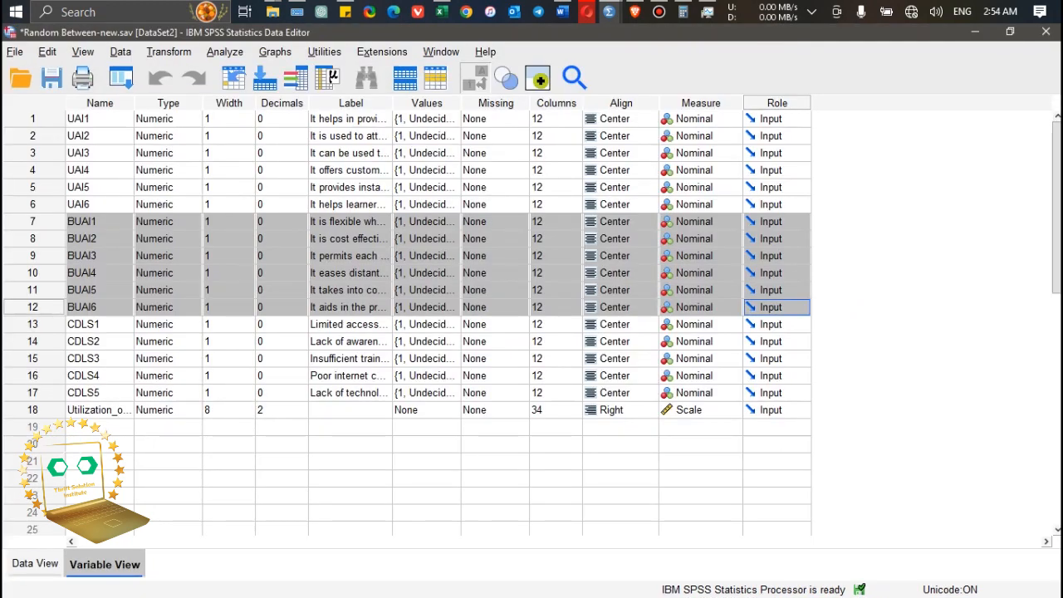
pyautogui.moveTo(134, 103); pyautogui.dragTo(327, 103)
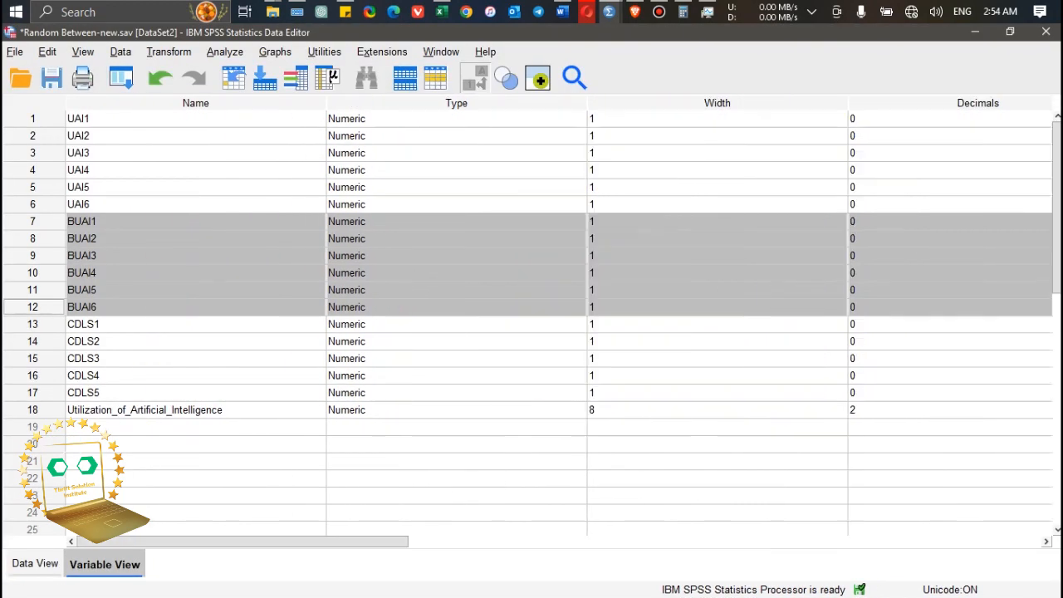
pyautogui.click(34, 564)
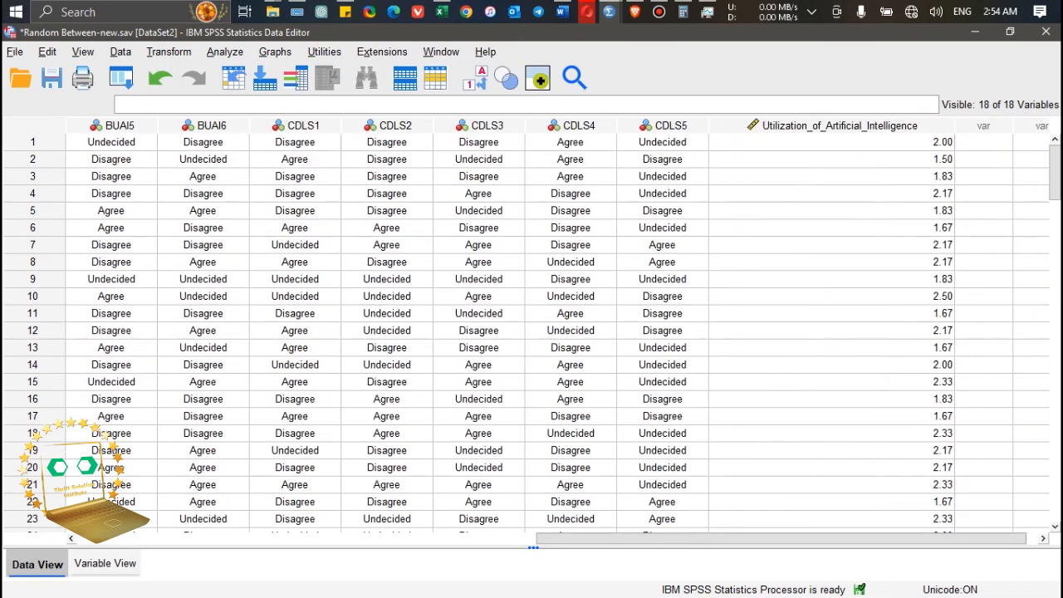
pyautogui.click(839, 126)
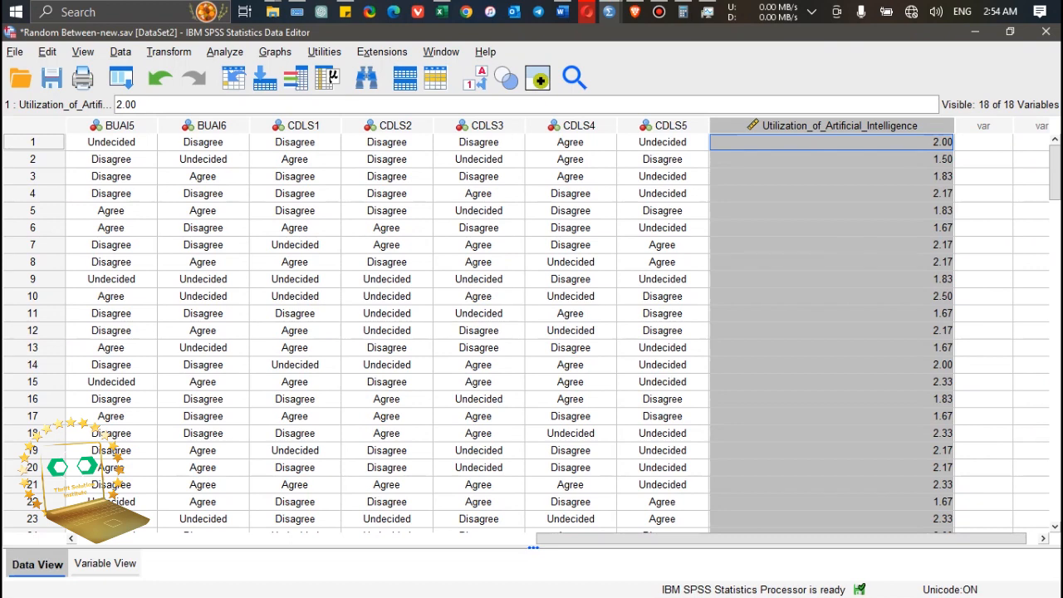
# Set the alignment of Utilization_of_Artificial_Intelligence to Center in its variable definition and go back to the case data.
pyautogui.click(105, 563)
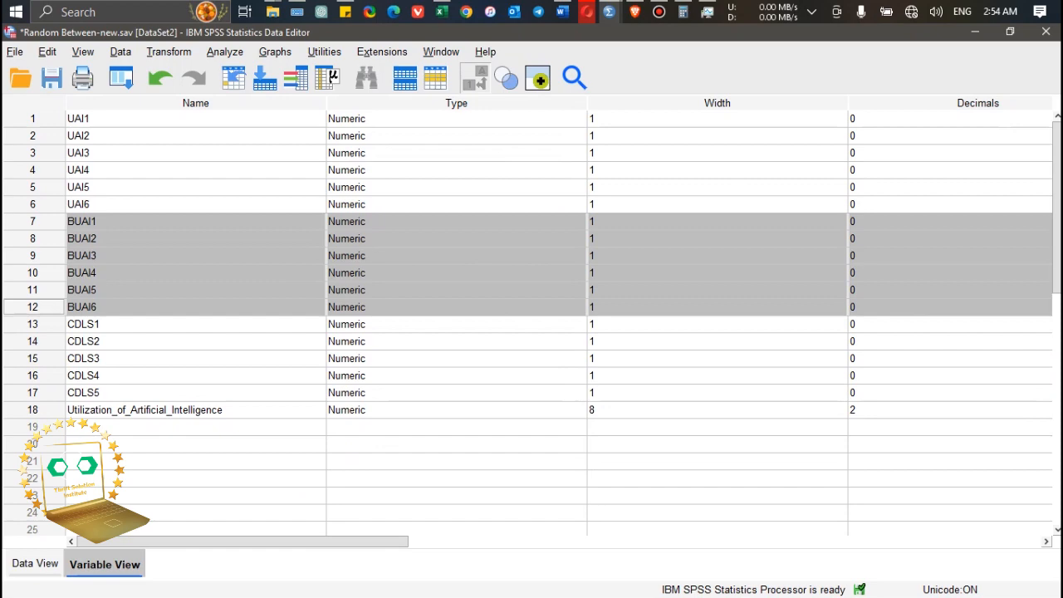
pyautogui.moveTo(243, 541); pyautogui.dragTo(738, 541)
pyautogui.click(929, 410)
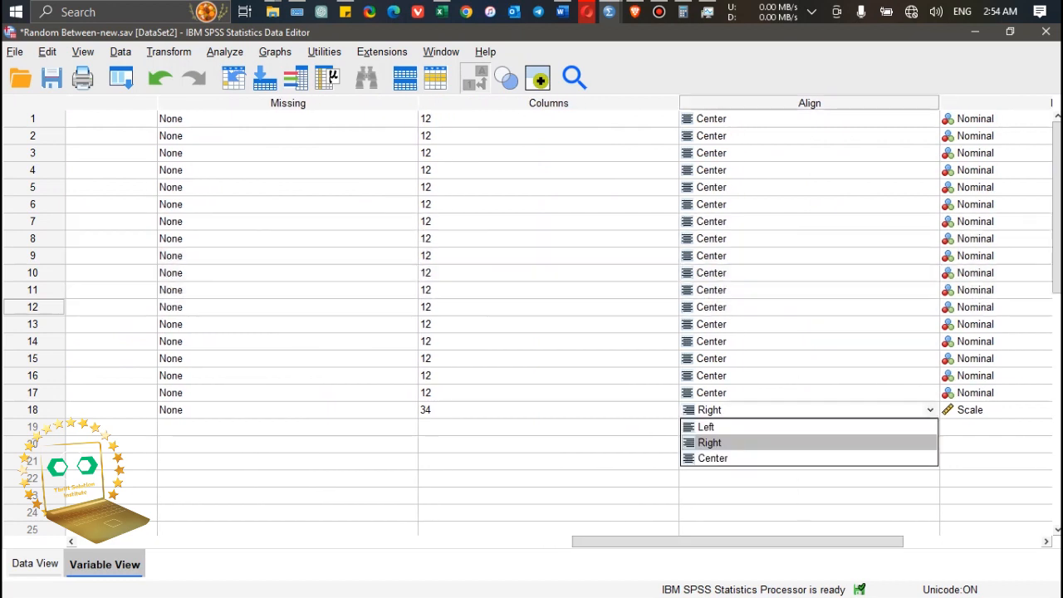
pyautogui.click(809, 459)
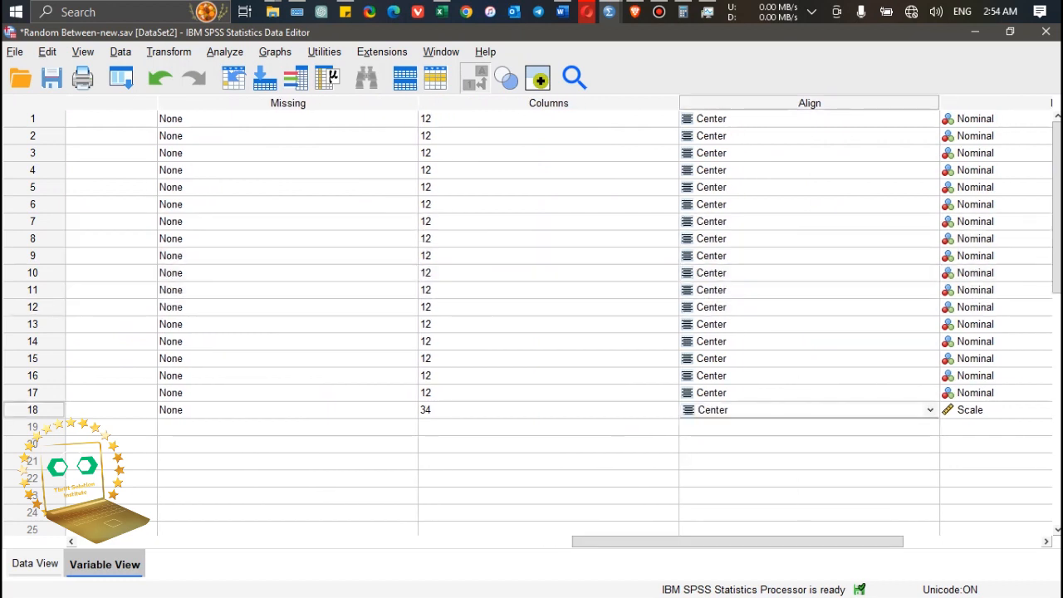
pyautogui.hotkey('ctrl', 't')
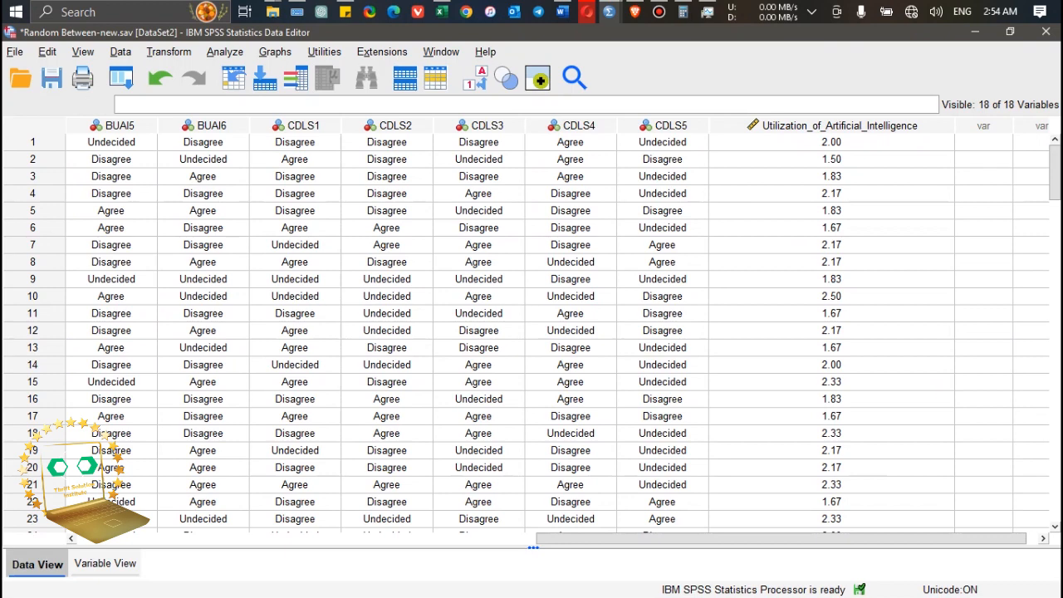
# Reopen Compute Variable and prefix the target variable name with "Benefit_", making it Benefit_Utilization_of_Artificial_Intelligence.
pyautogui.click(168, 52)
pyautogui.click(205, 74)
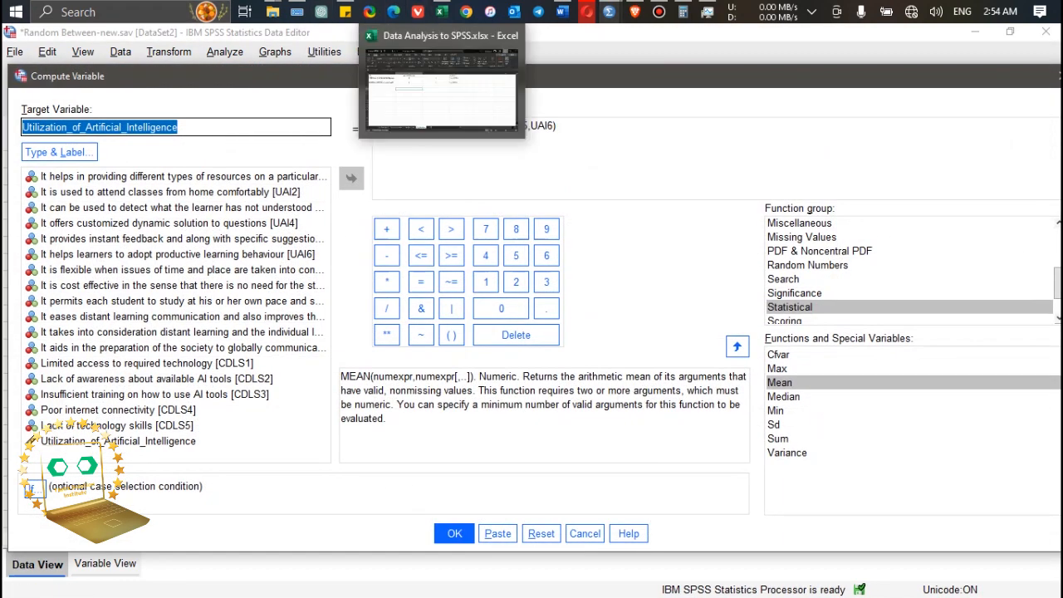
pyautogui.click(50, 127)
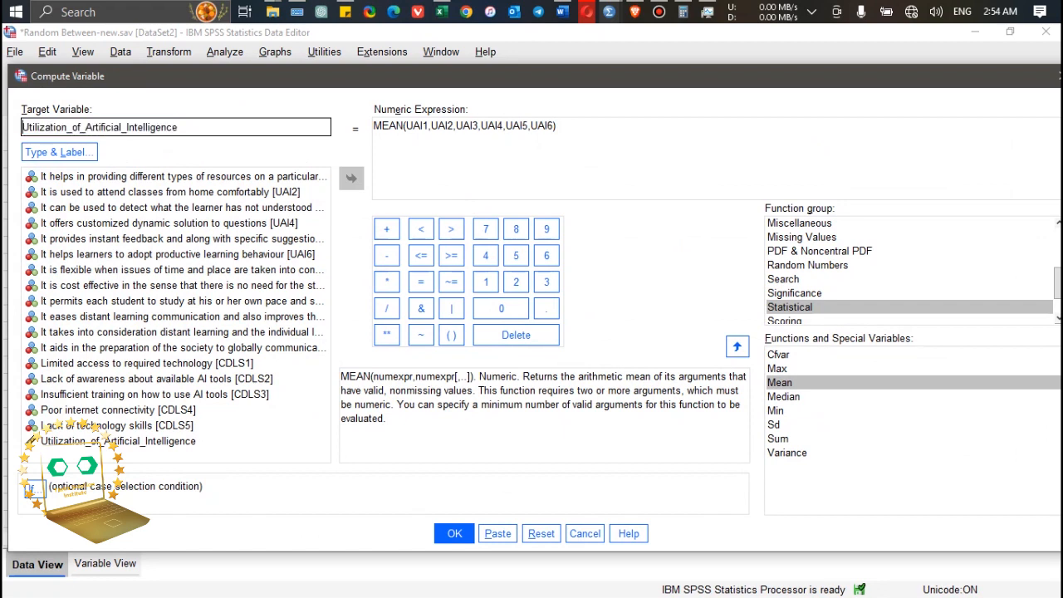
pyautogui.press('shift')
pyautogui.write('Bene')
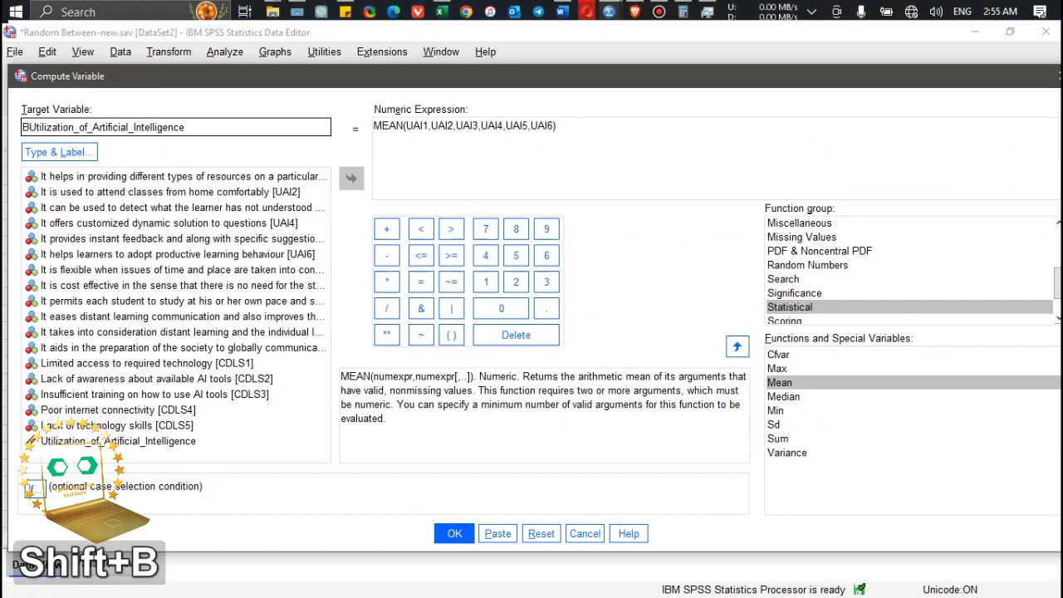
pyautogui.write('fit_')
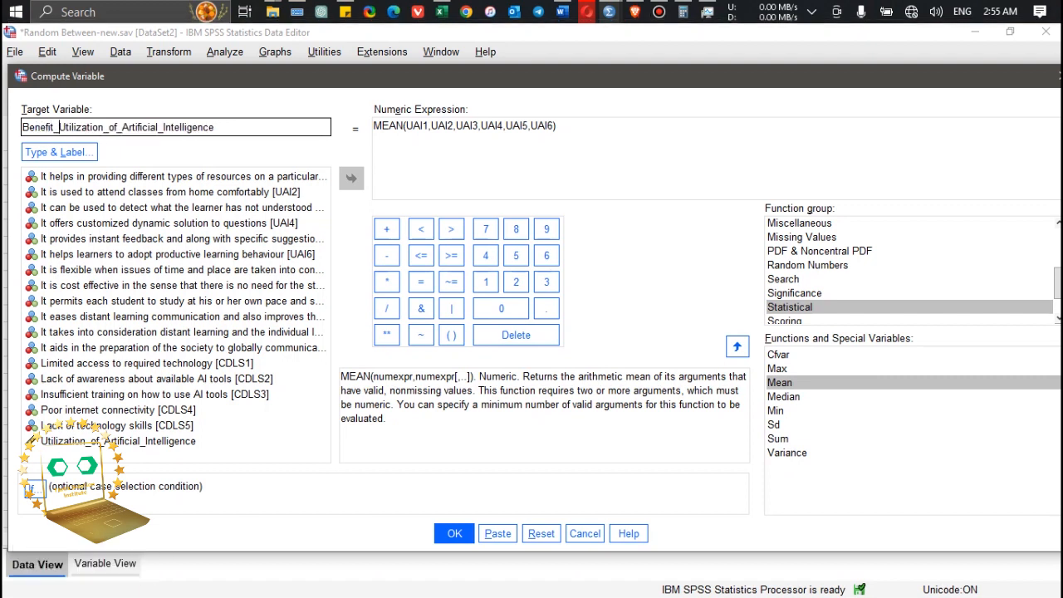
# Remove the UAI1 to UAI6 arguments from the numeric expression, leaving an empty MEAN function.
pyautogui.click(555, 126)
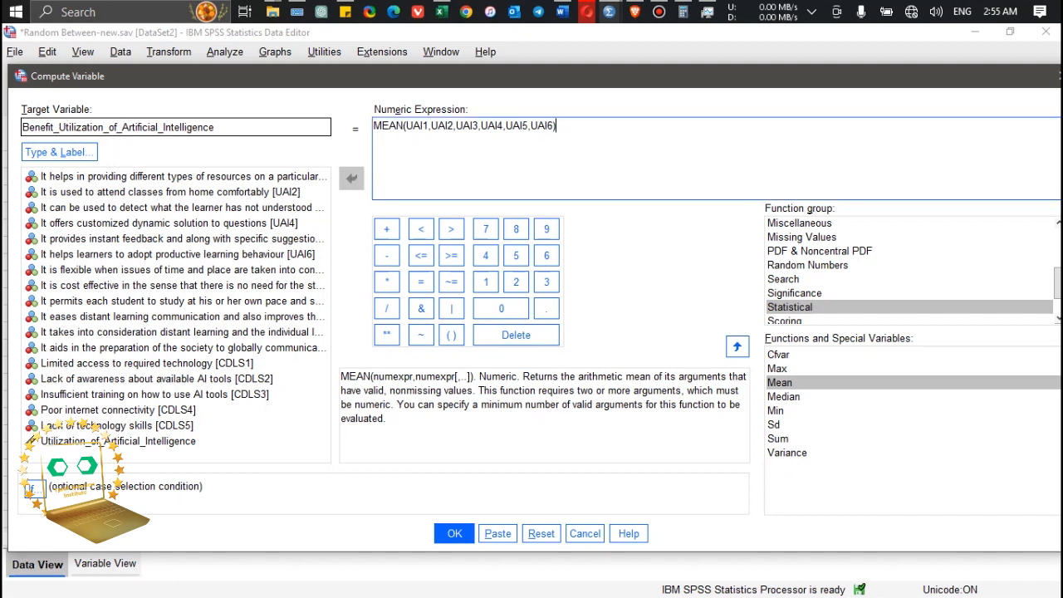
pyautogui.doubleClick(556, 126)
pyautogui.moveTo(554, 126); pyautogui.dragTo(405, 125)
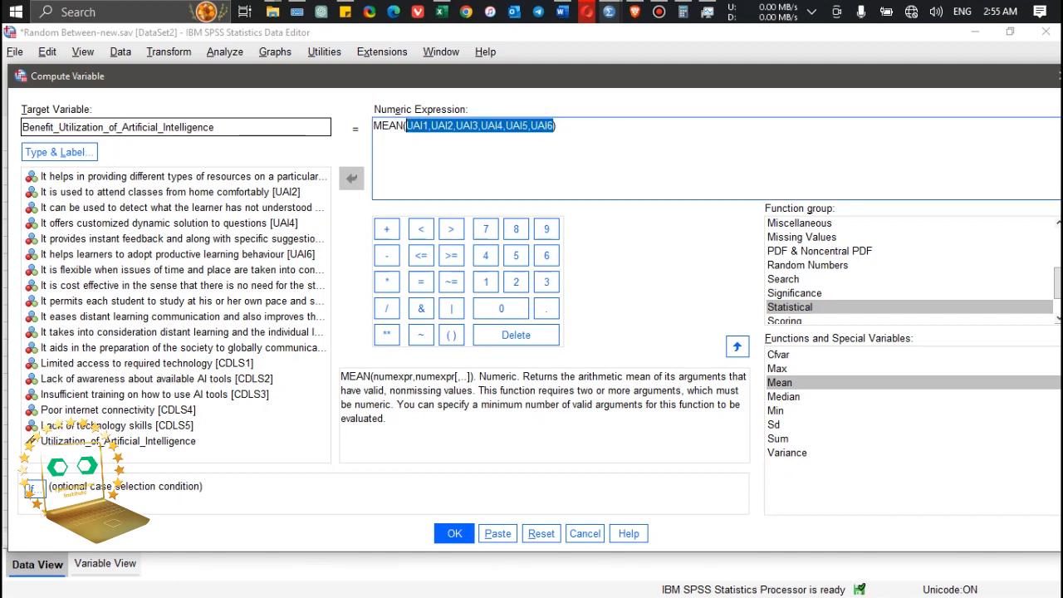
pyautogui.press('BackSpace')
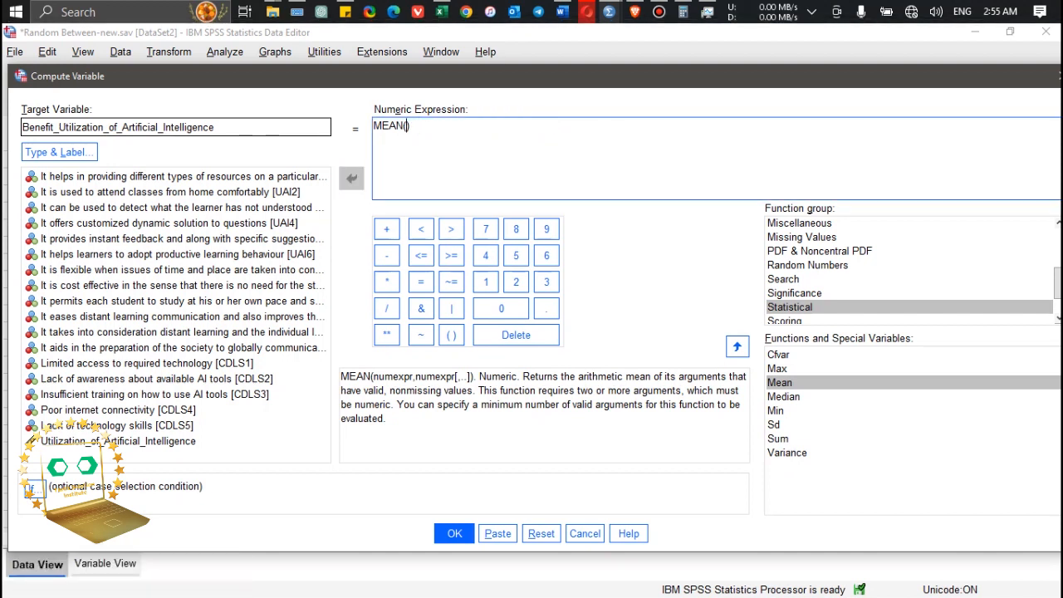
# Fill the MEAN function with BUAI1 through BUAI6 as comma-separated arguments and run the computation of Benefit_Utilization_of_Artificial_Intelligence.
pyautogui.click(182, 269)
pyautogui.doubleClick(182, 270)
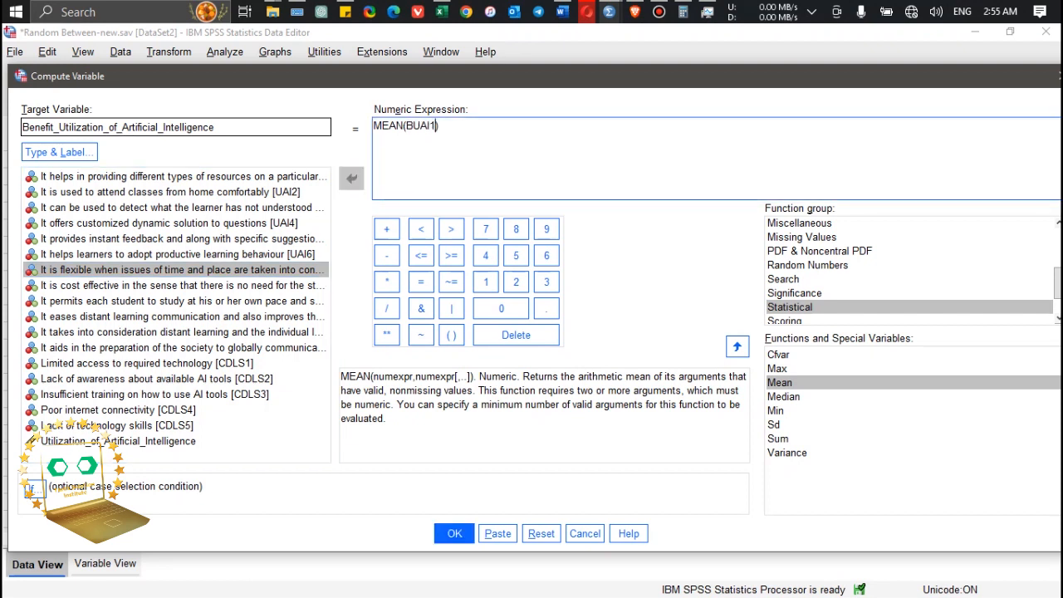
pyautogui.write(',')
pyautogui.click(181, 285)
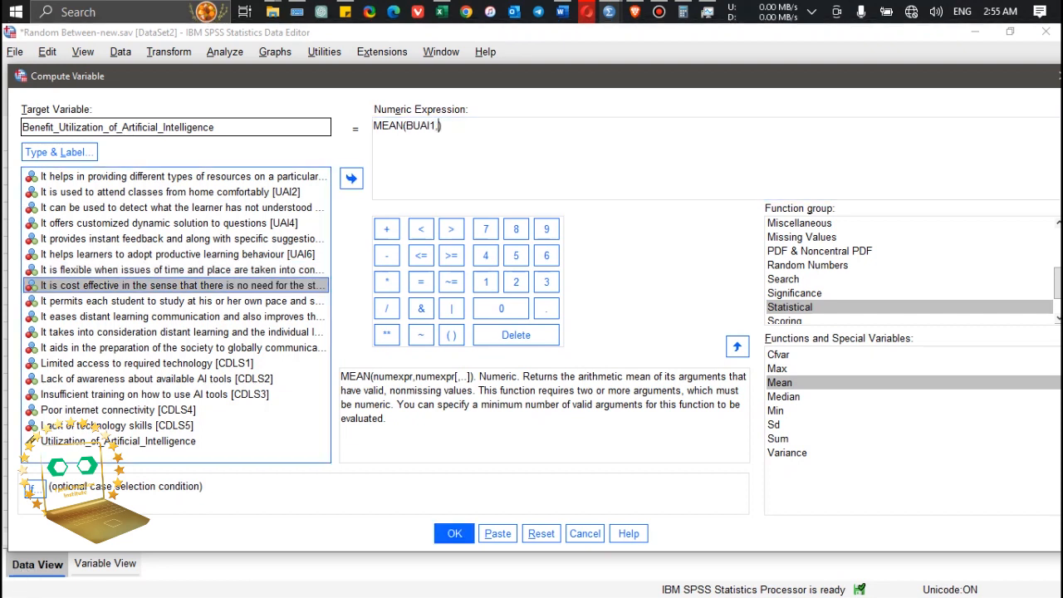
pyautogui.click(351, 178)
pyautogui.write(',')
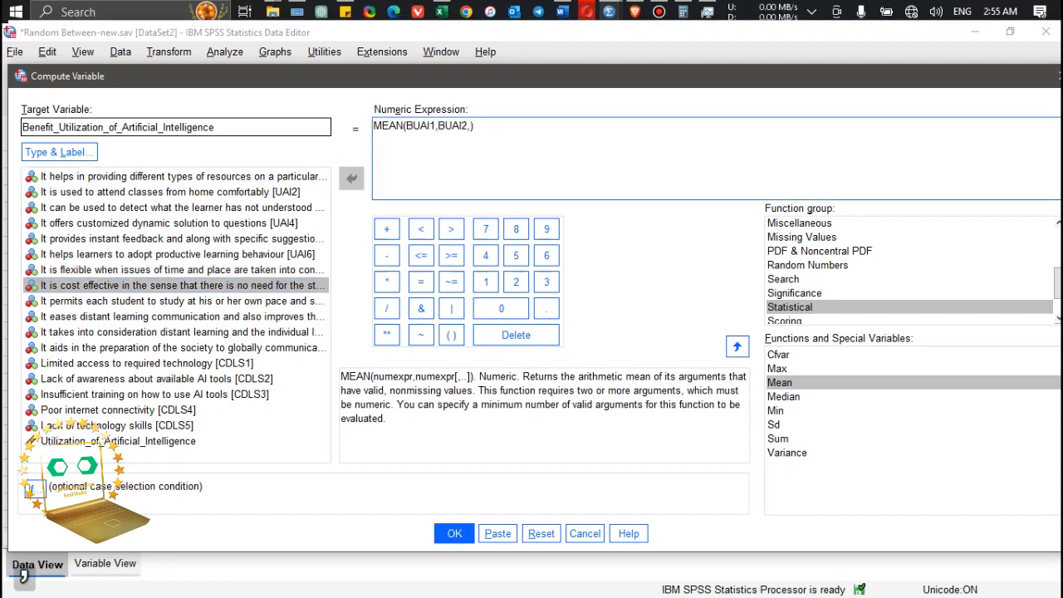
pyautogui.click(182, 301)
pyautogui.click(351, 179)
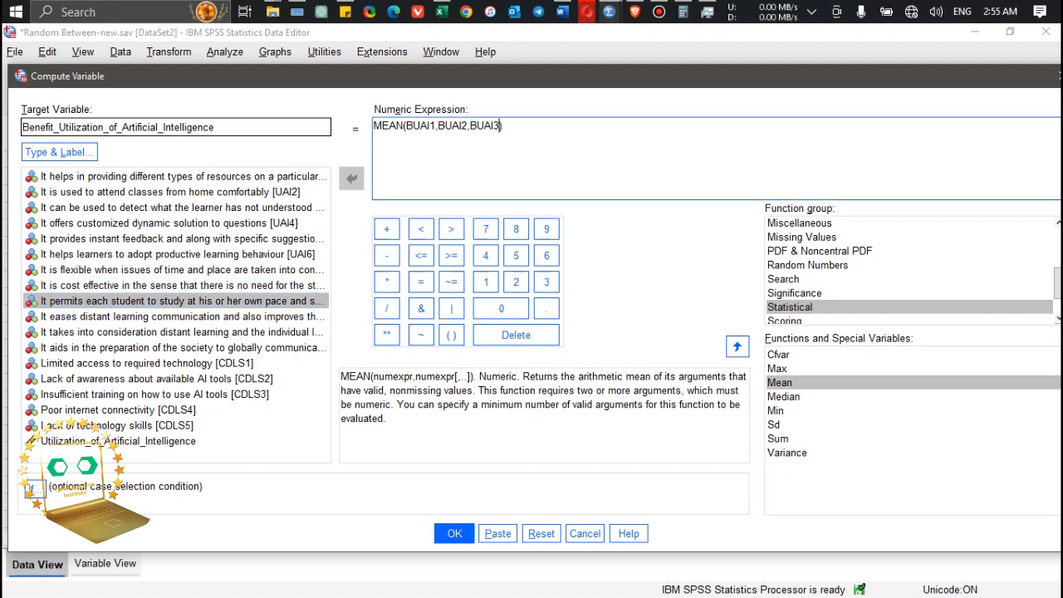
pyautogui.write(',')
pyautogui.click(182, 317)
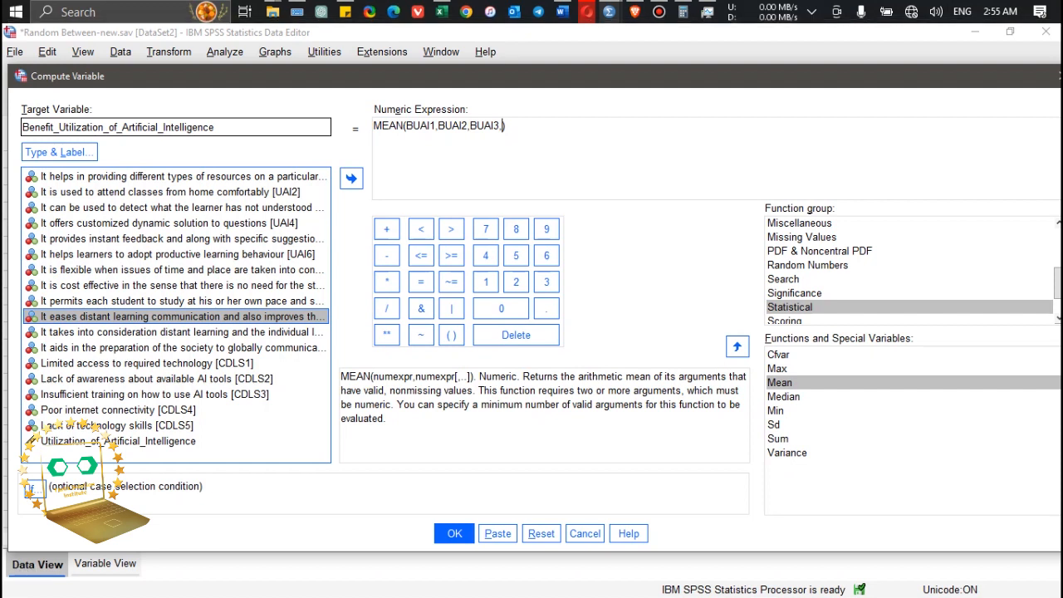
pyautogui.click(351, 178)
pyautogui.write(',')
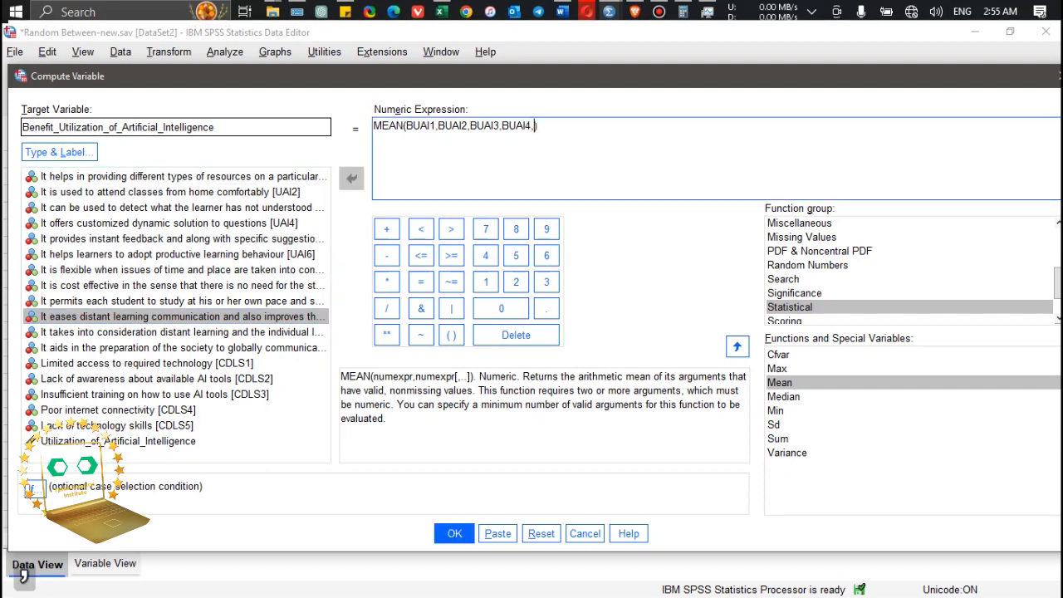
pyautogui.click(182, 332)
pyautogui.click(351, 178)
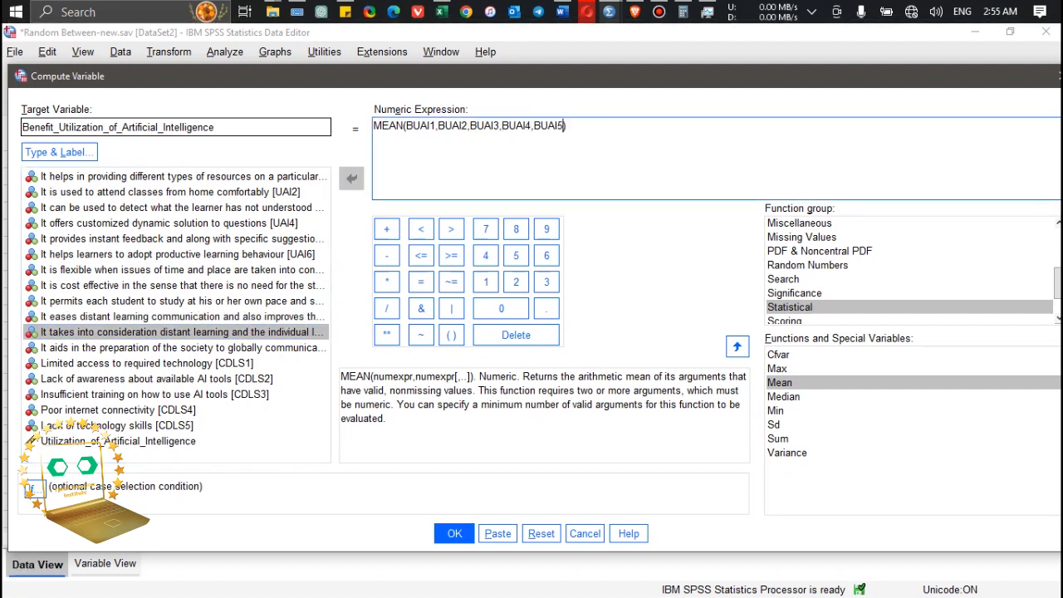
pyautogui.write(',')
pyautogui.click(182, 348)
pyautogui.click(351, 178)
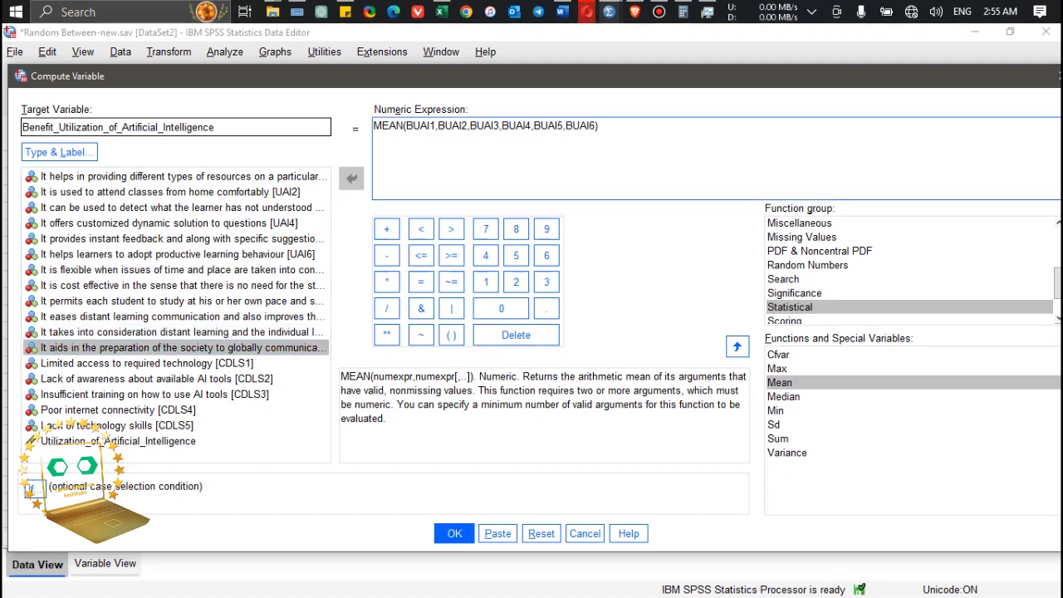
pyautogui.click(455, 533)
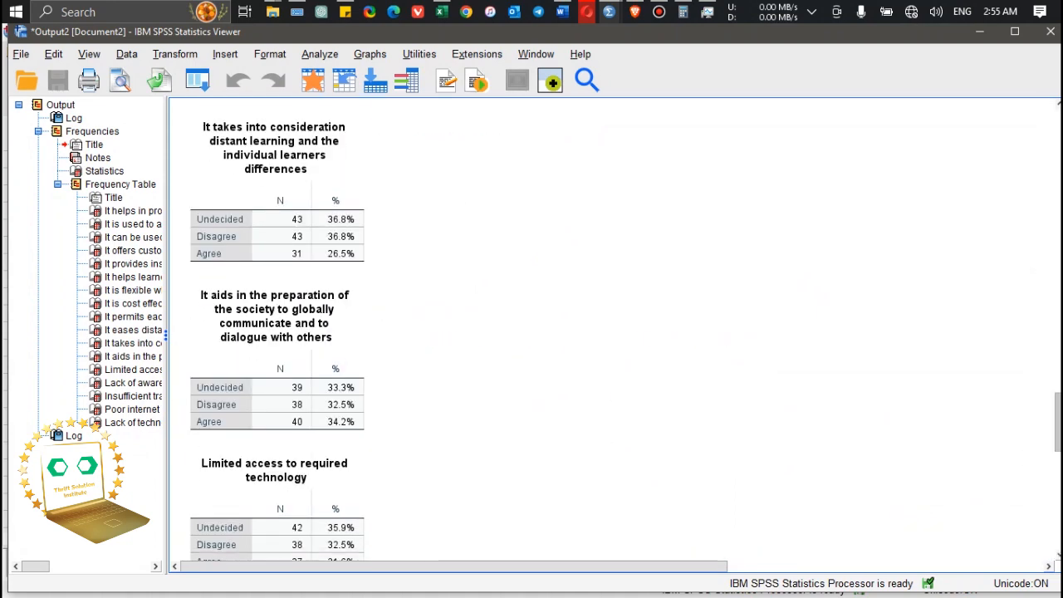
# Close the Output2 viewer without saving it and view the new benefit variable's case values in the Data Editor.
pyautogui.moveTo(1057, 519); pyautogui.dragTo(1058, 219)
pyautogui.click(1051, 30)
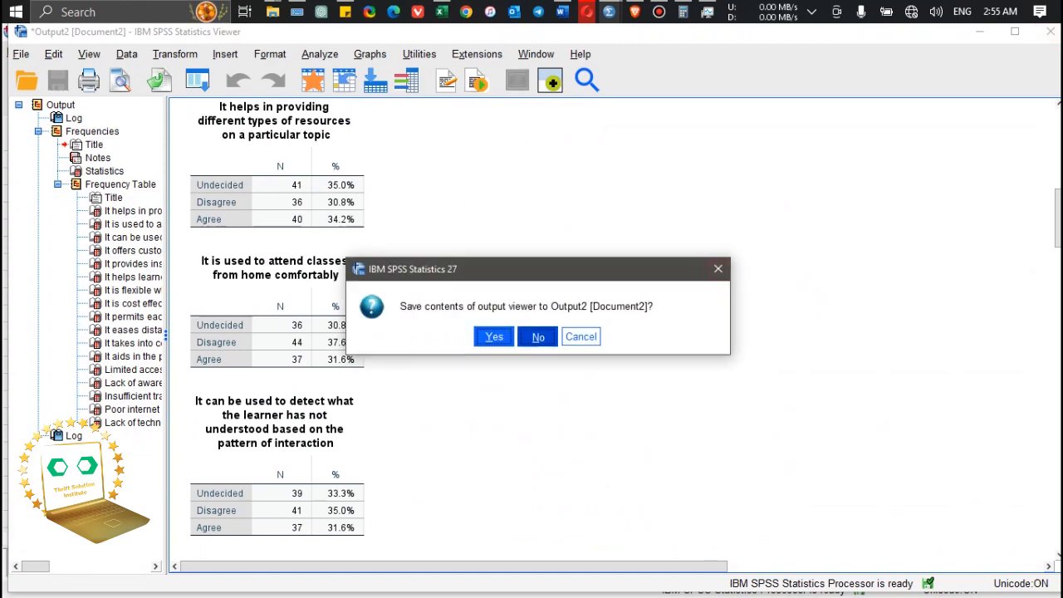
pyautogui.click(537, 336)
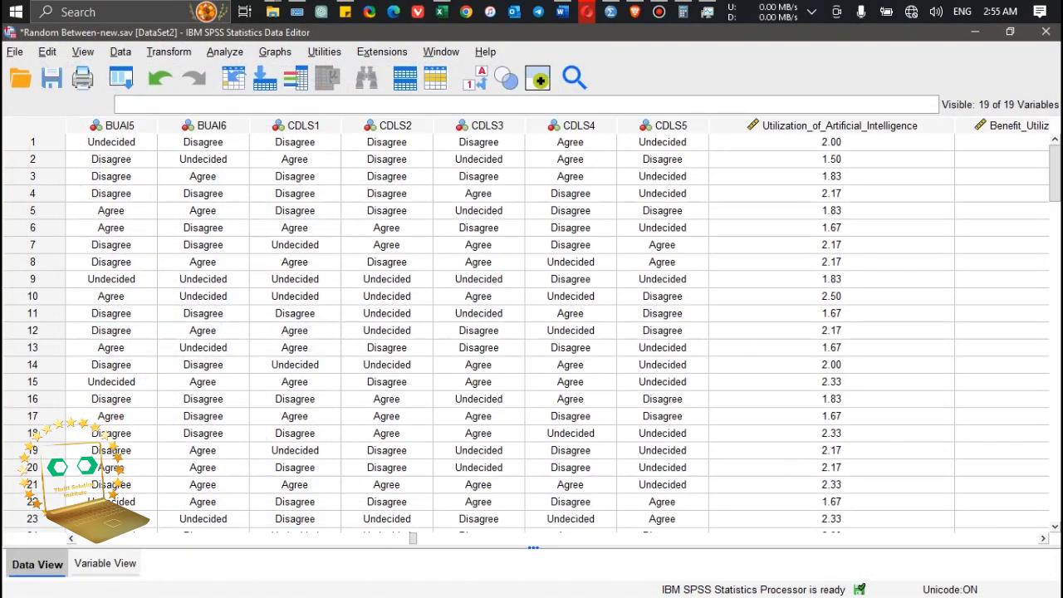
pyautogui.moveTo(413, 538); pyautogui.dragTo(789, 538)
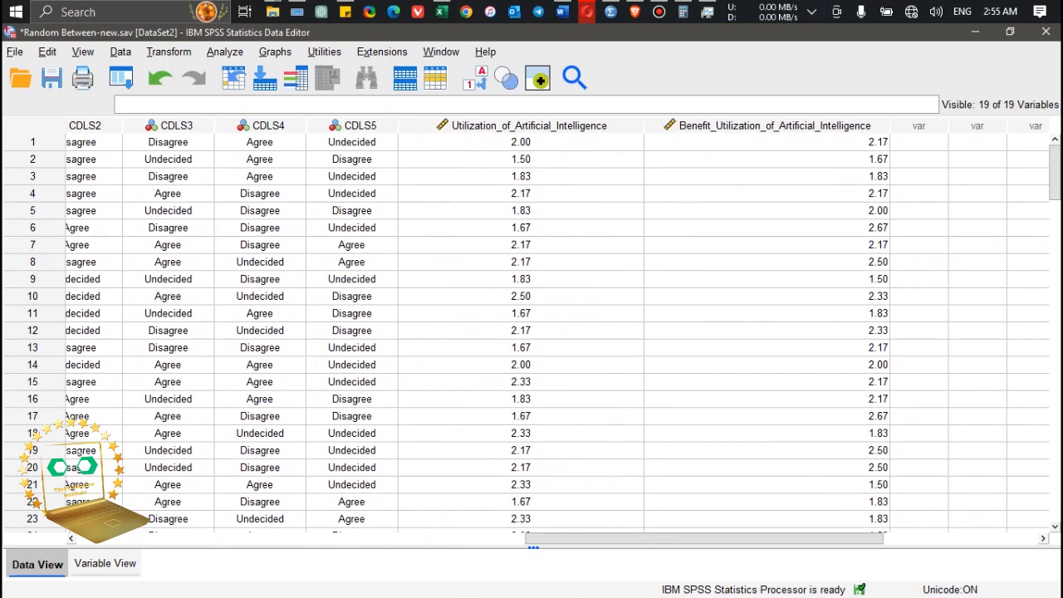
# Set the alignment of Benefit_Utilization_of_Artificial_Intelligence to Center in its variable definition.
pyautogui.click(105, 563)
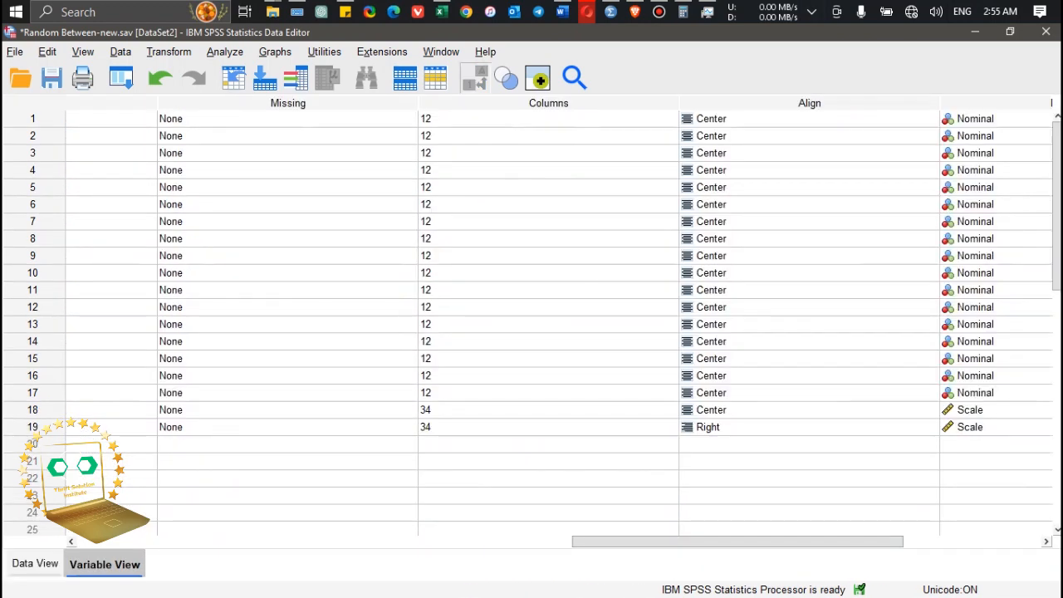
pyautogui.click(809, 427)
pyautogui.click(809, 427)
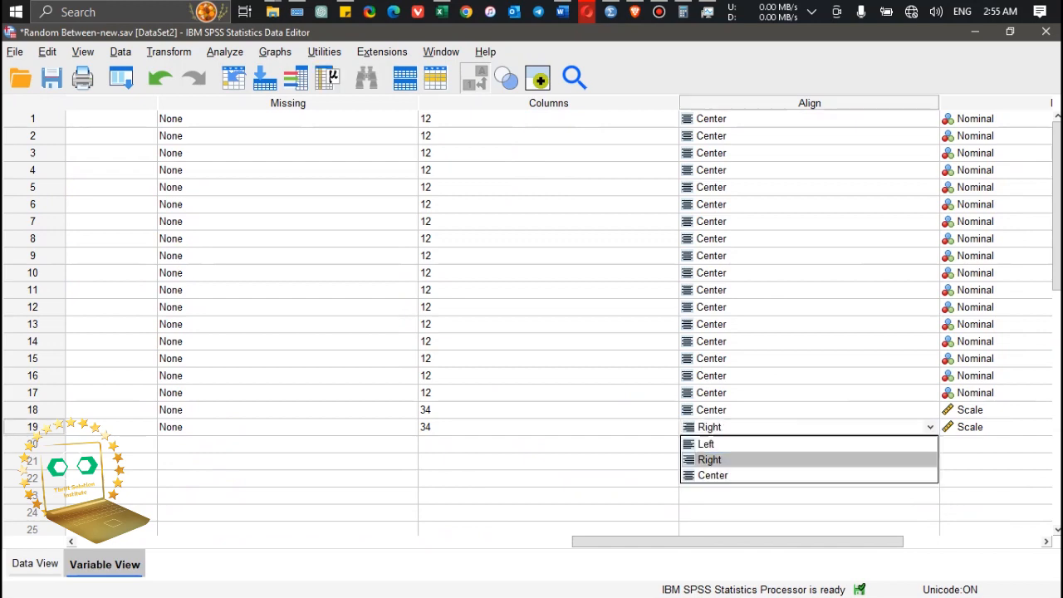
pyautogui.click(809, 476)
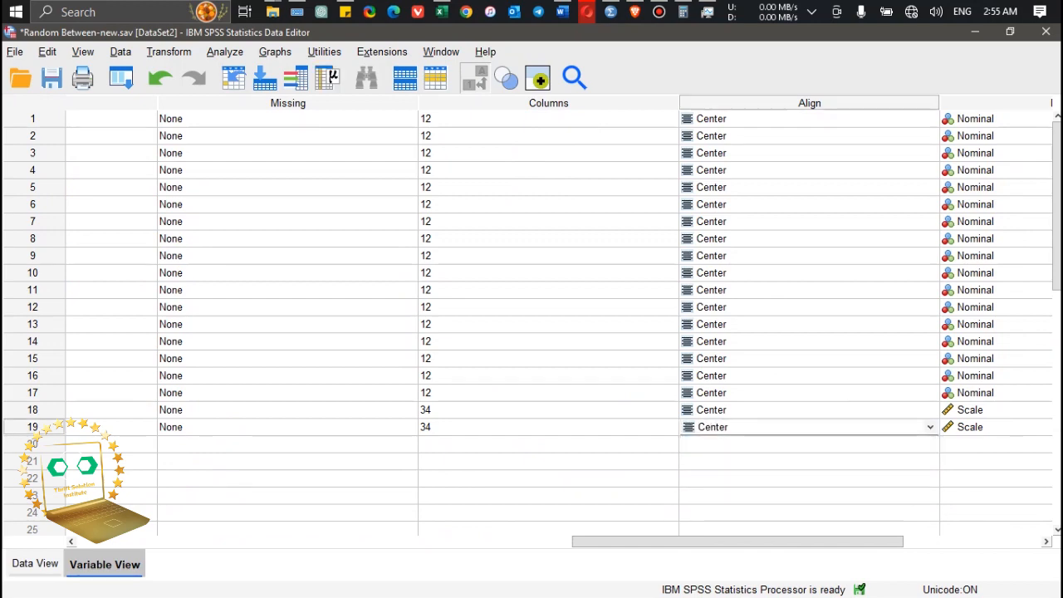
# Try to set the width of the Utilization_of_Artificial_Intelligence variable to 1.
pyautogui.moveTo(738, 541); pyautogui.dragTo(242, 542)
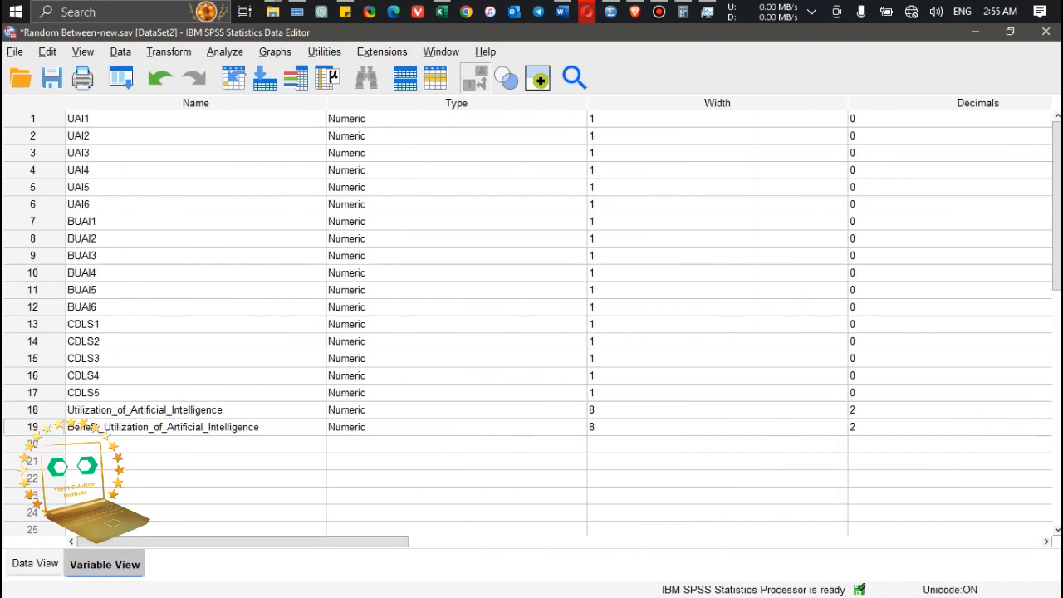
pyautogui.click(711, 393)
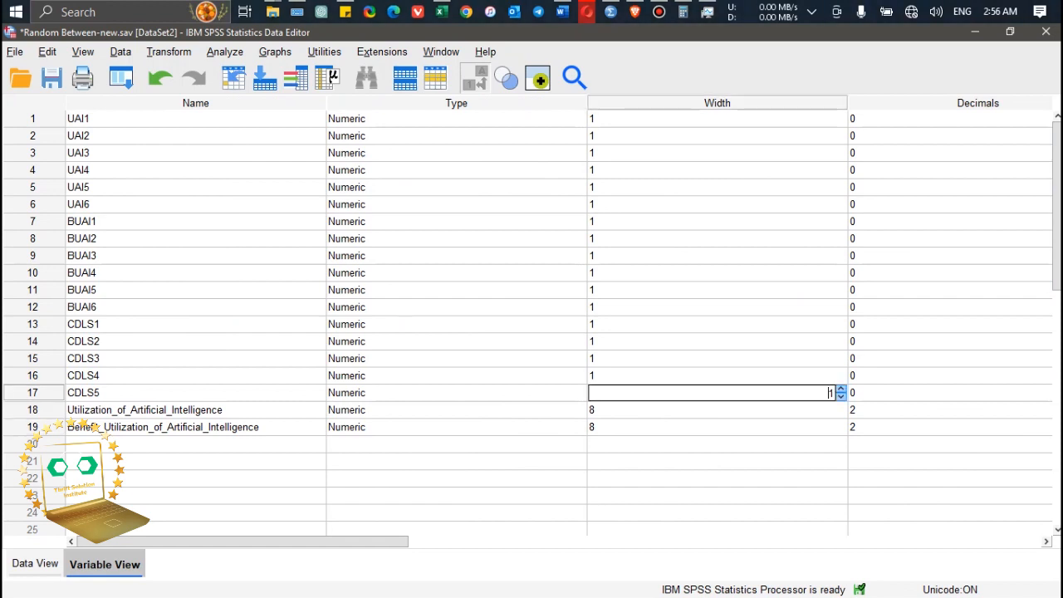
pyautogui.click(714, 410)
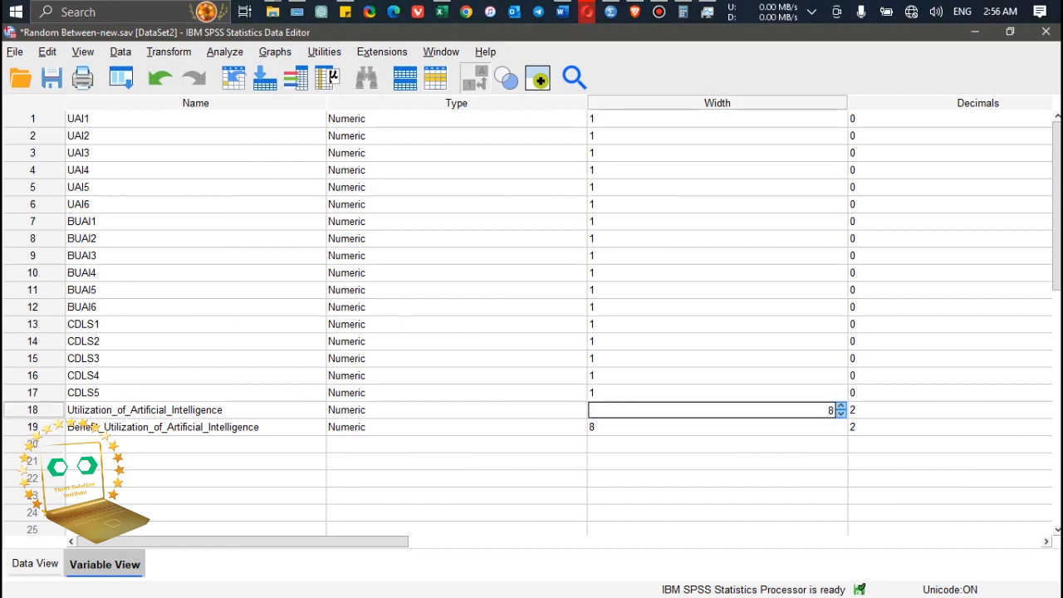
pyautogui.press('BackSpace')
pyautogui.write('2')
pyautogui.press('BackSpace')
pyautogui.write('1')
pyautogui.press('Return')
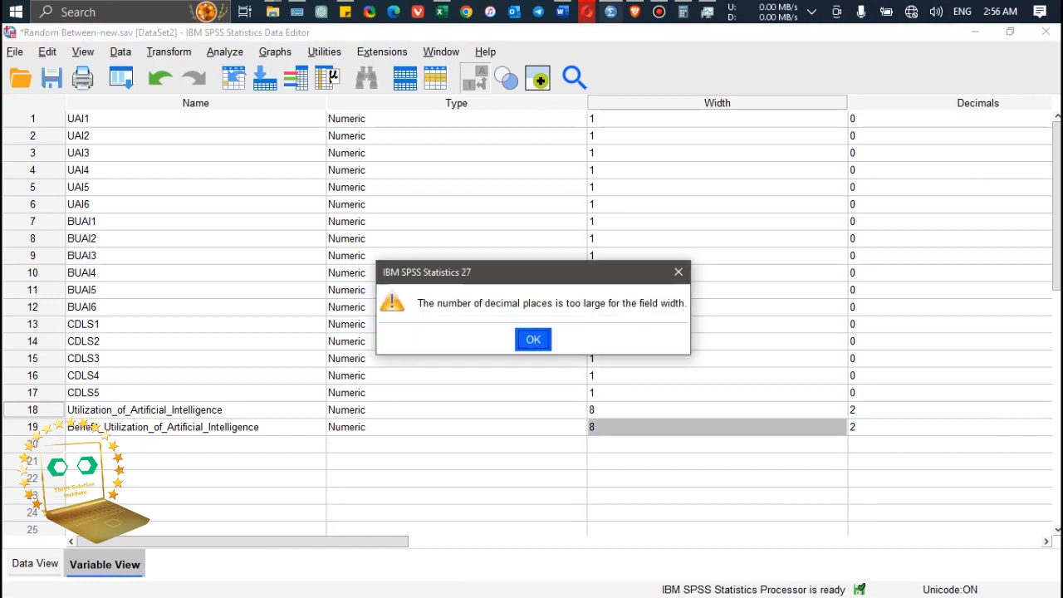
pyautogui.press('Return')
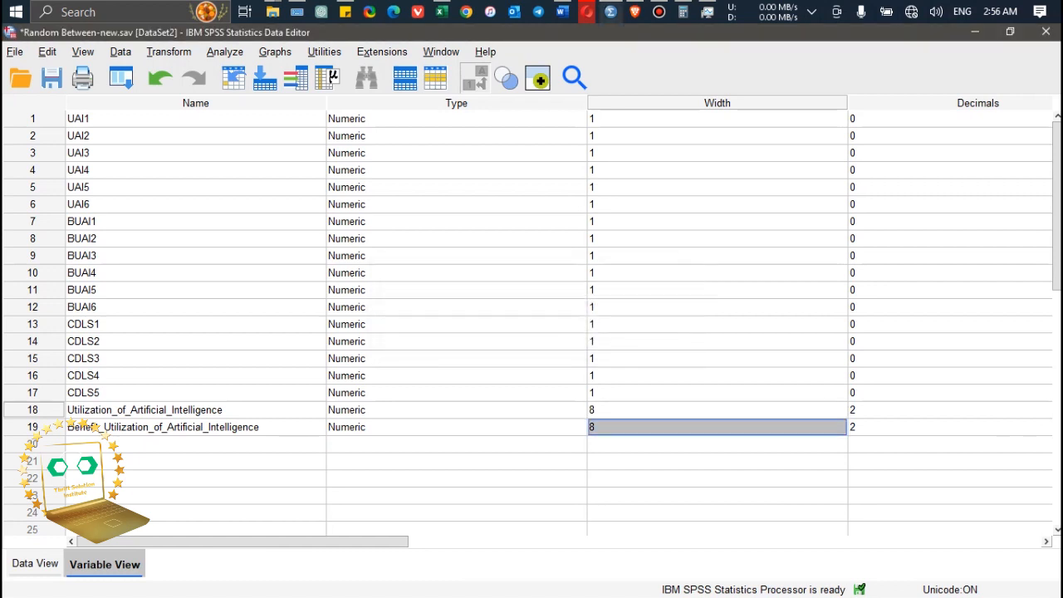
# Go back to the case data and check the independent and dependent variables on the Excel Hypothesis sheet before returning to SPSS.
pyautogui.click(35, 564)
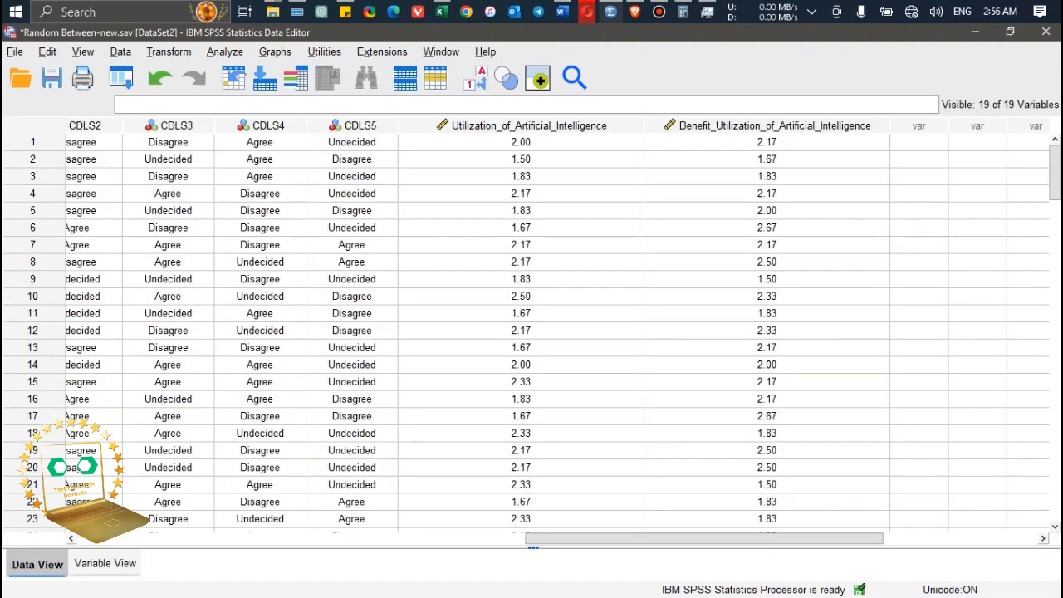
pyautogui.click(158, 538)
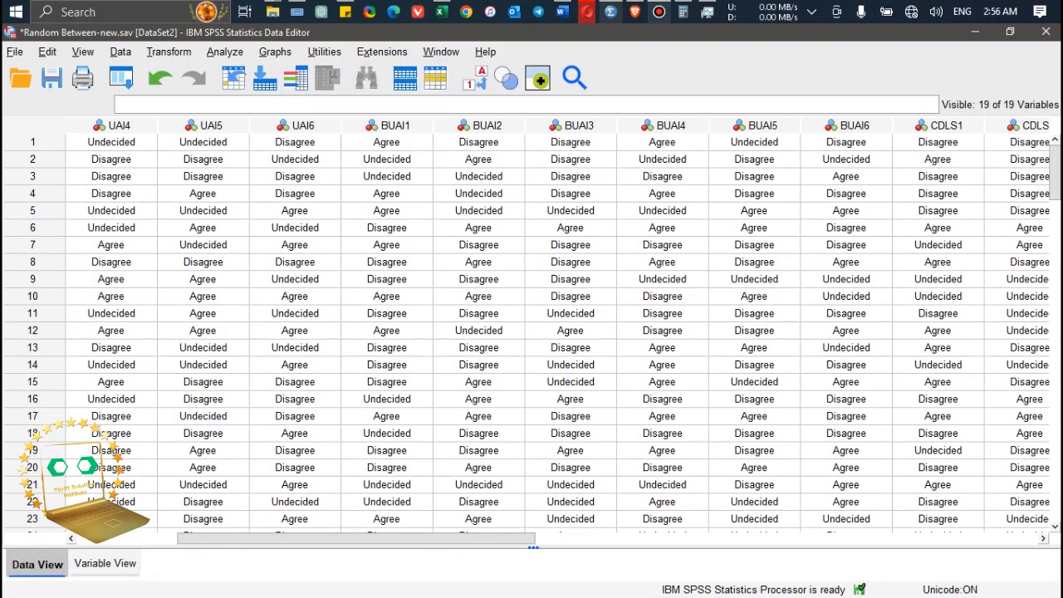
pyautogui.click(441, 12)
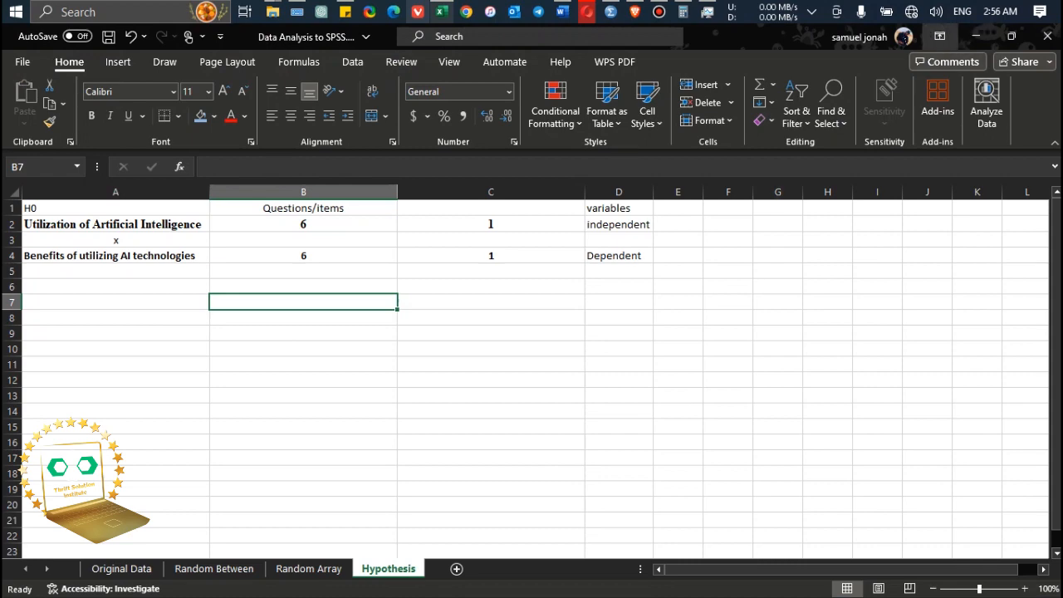
pyautogui.click(976, 36)
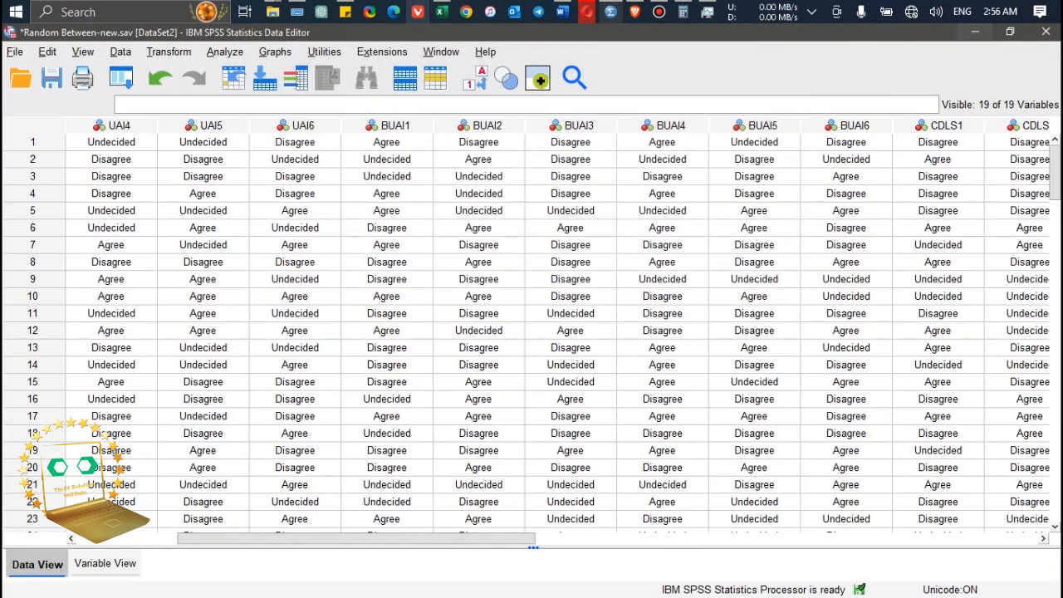
# Run a two-tailed Pearson bivariate correlation between Utilization_of_Artificial_Intelligence and Benefit_Utilization_of_Artificial_Intelligence.
pyautogui.hotkey('alt', 'a')
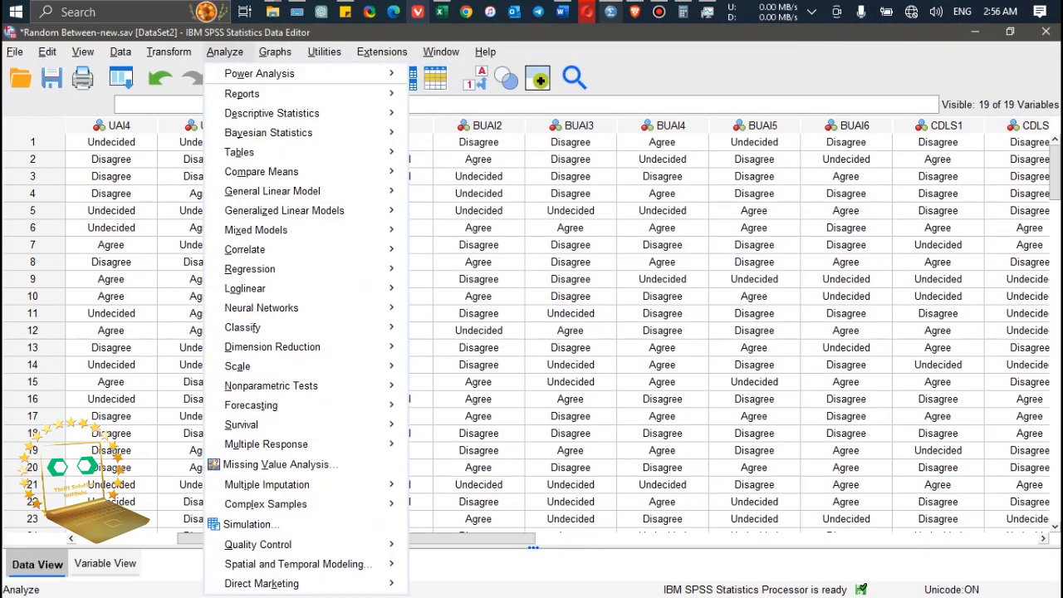
pyautogui.moveTo(245, 249)
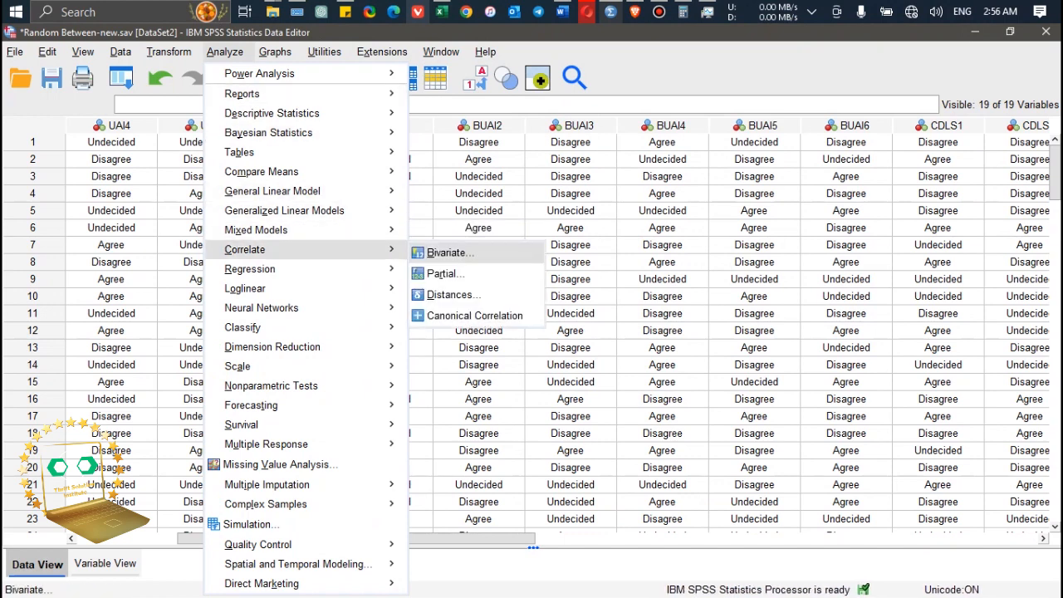
pyautogui.press('Return')
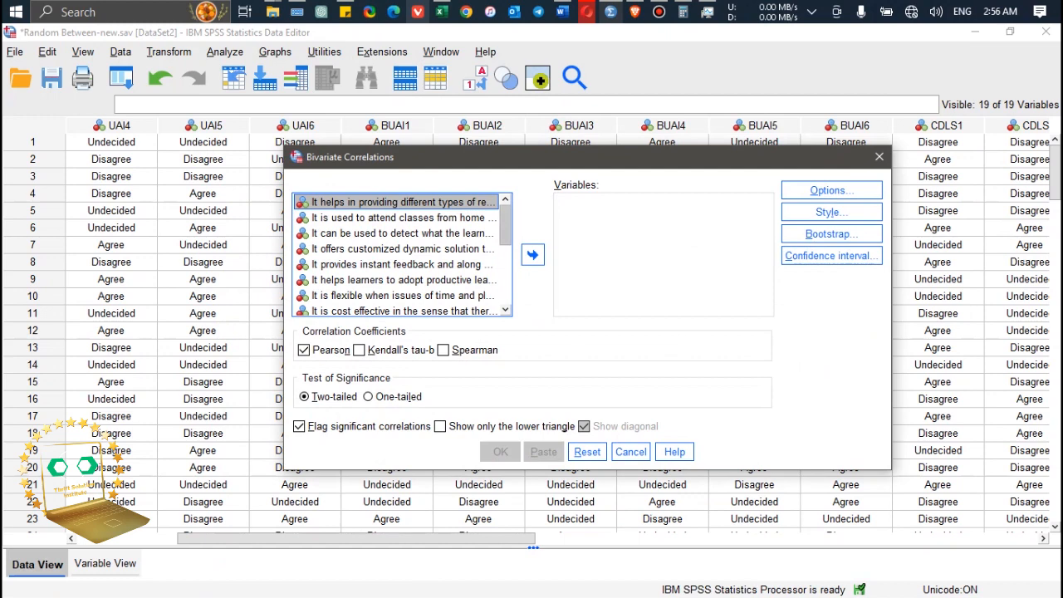
pyautogui.moveTo(505, 226); pyautogui.dragTo(505, 287)
pyautogui.click(388, 292)
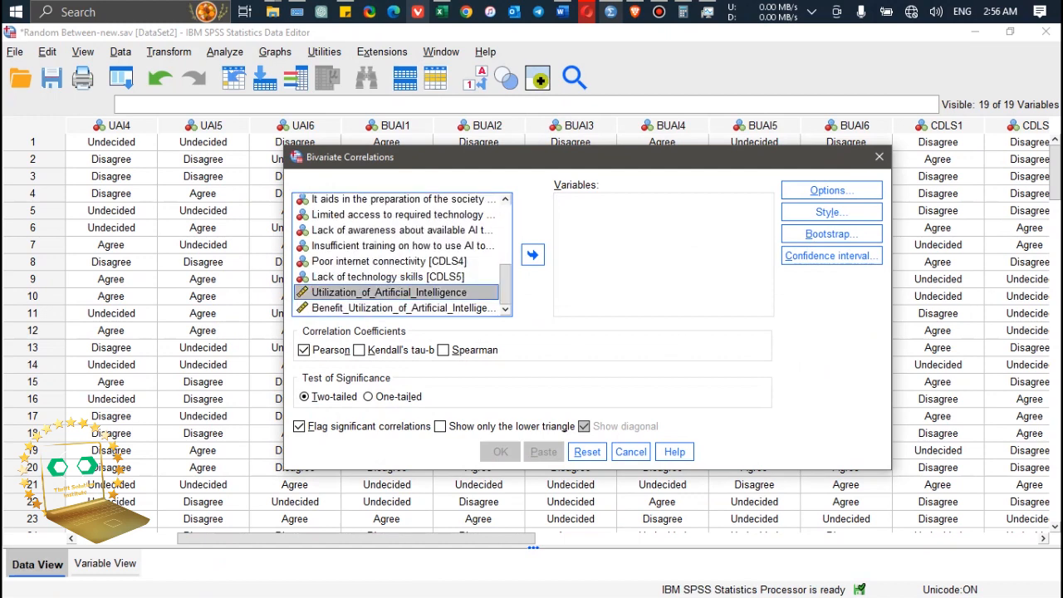
pyautogui.click(533, 255)
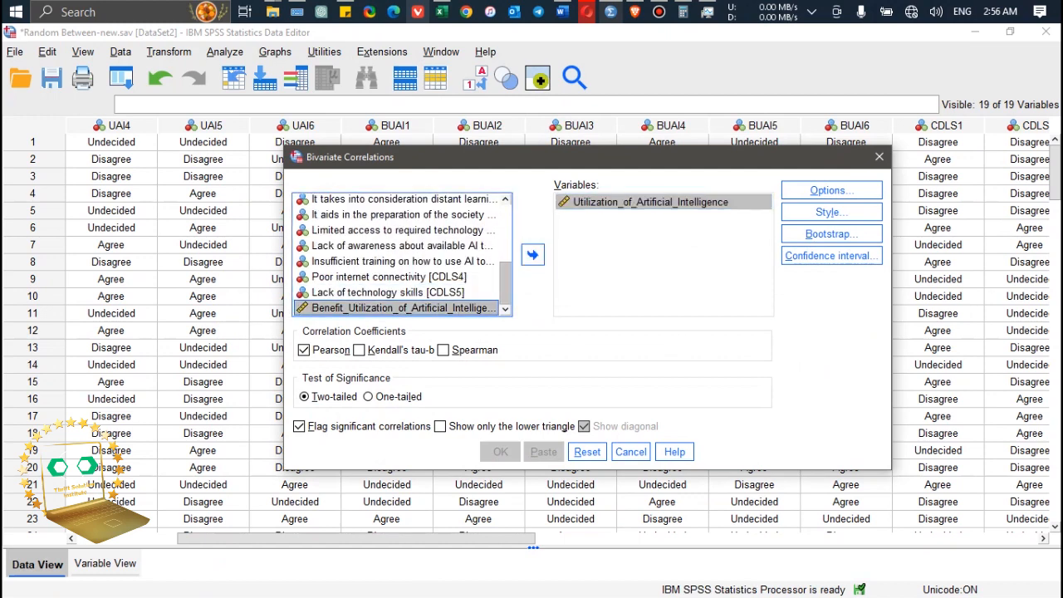
pyautogui.click(532, 255)
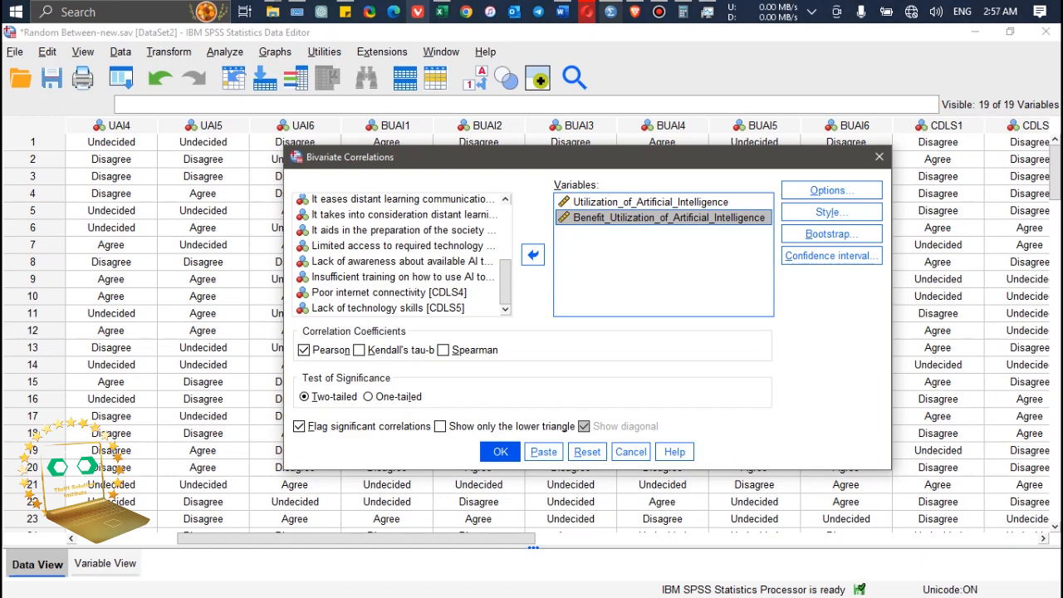
pyautogui.click(500, 451)
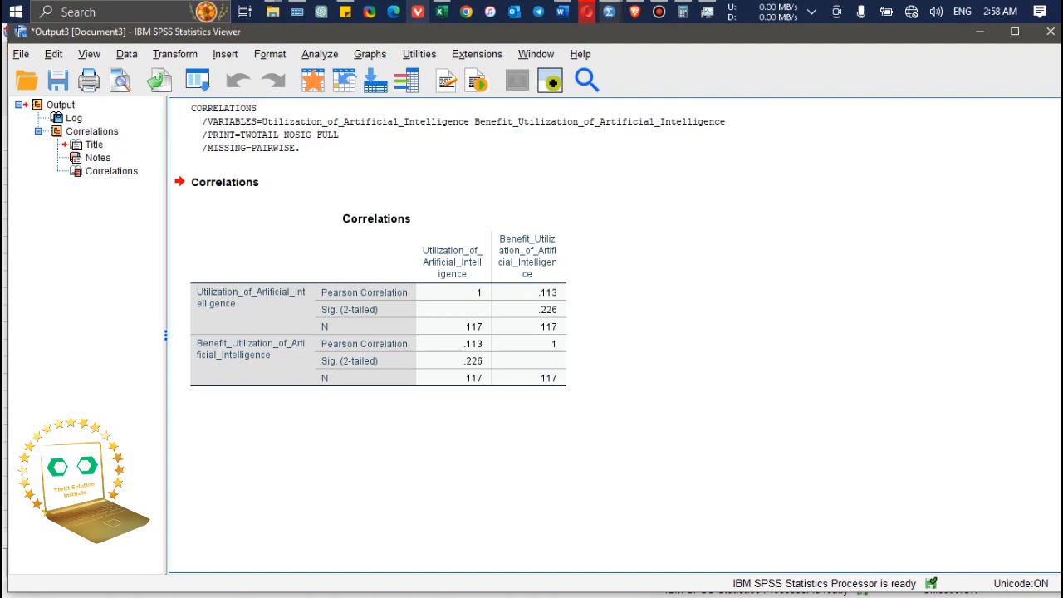
# Switch to the Excel Hypothesis sheet, check the AI utilization and benefits variables and their roles, and return to the SPSS output.
pyautogui.click(379, 299)
pyautogui.click(442, 12)
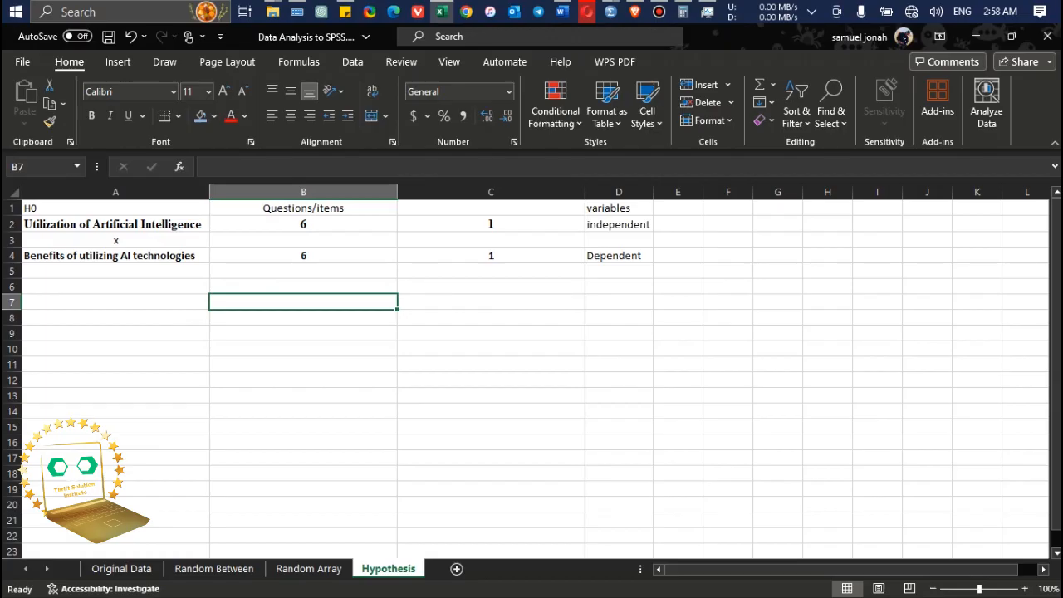
pyautogui.click(116, 224)
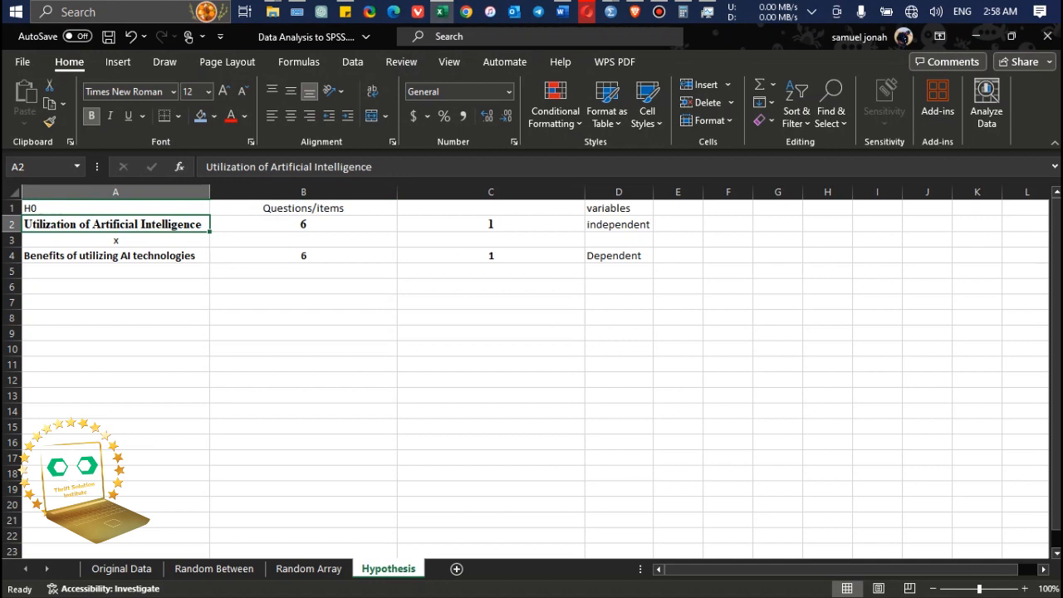
pyautogui.click(115, 256)
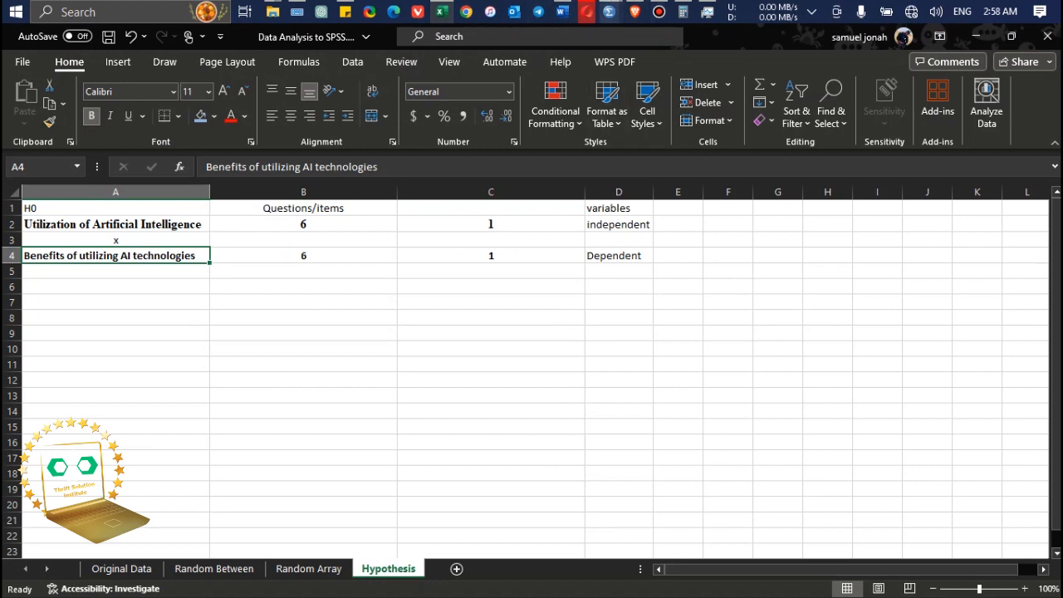
pyautogui.click(610, 12)
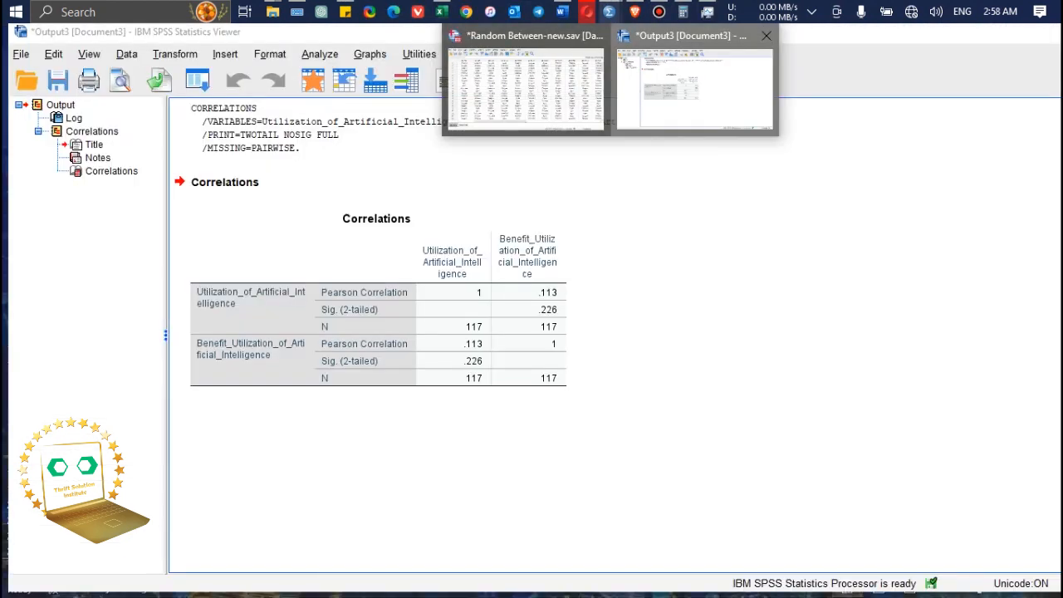
pyautogui.click(715, 75)
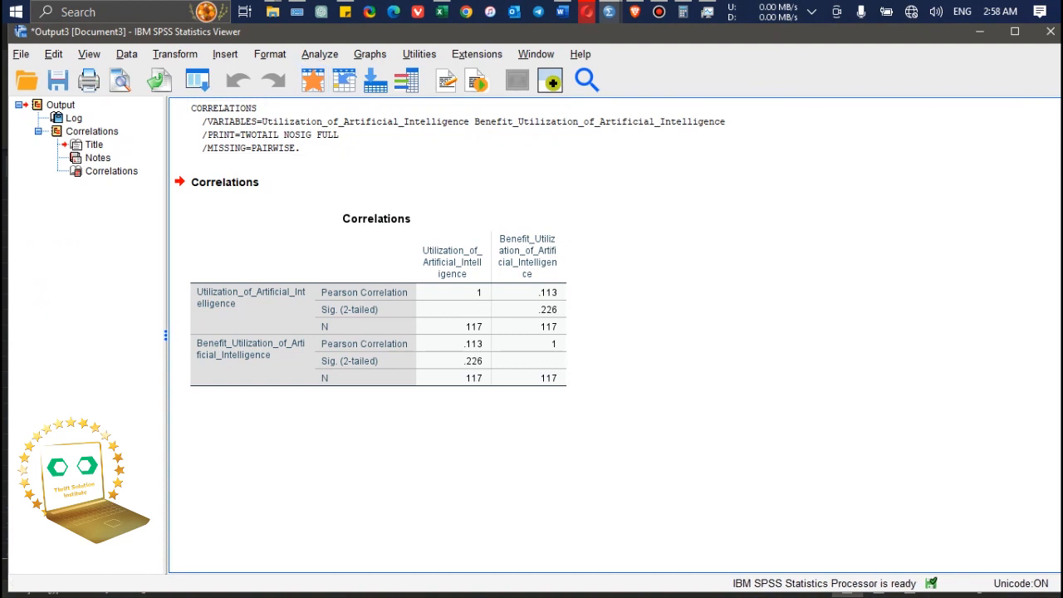
# Set up a linear regression with Utilization_of_Artificial_Intelligence as the independent variable and Benefit_Utilization_of_Artificial_Intelligence as the dependent variable.
pyautogui.click(175, 54)
pyautogui.moveTo(320, 53)
pyautogui.moveTo(351, 232)
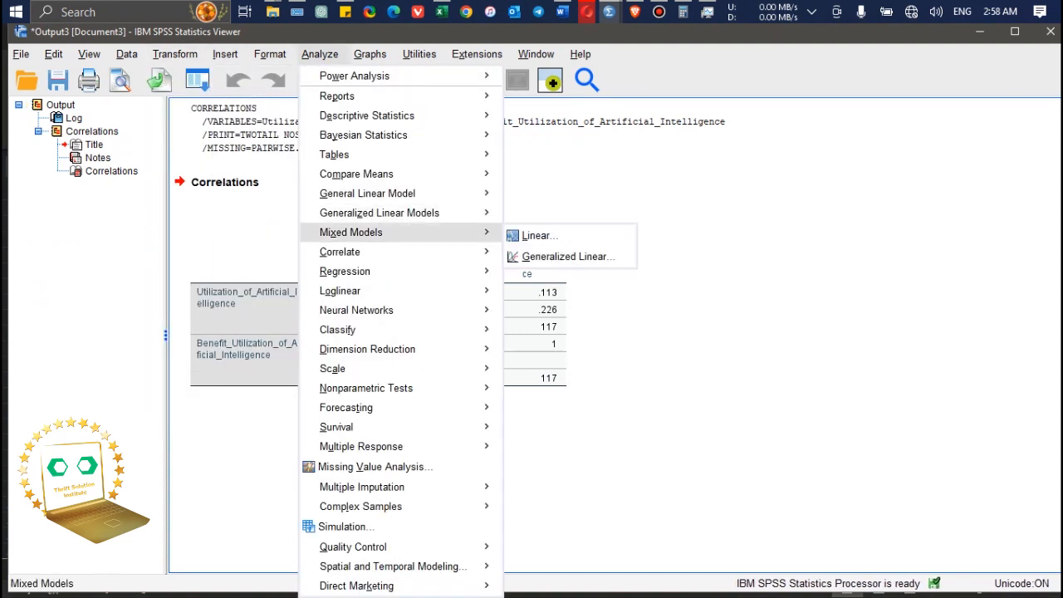
pyautogui.moveTo(344, 271)
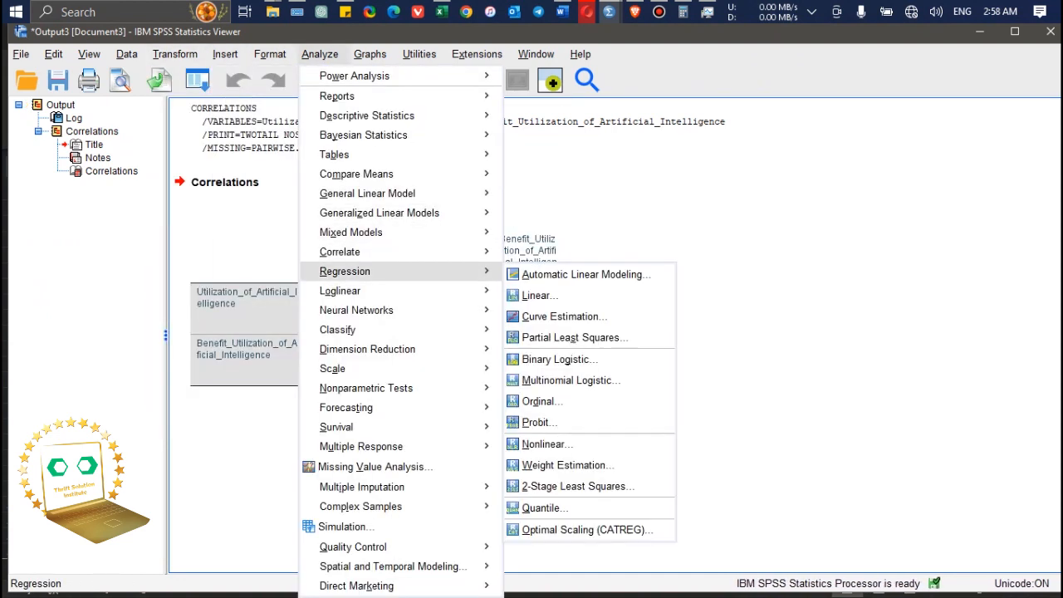
pyautogui.click(540, 296)
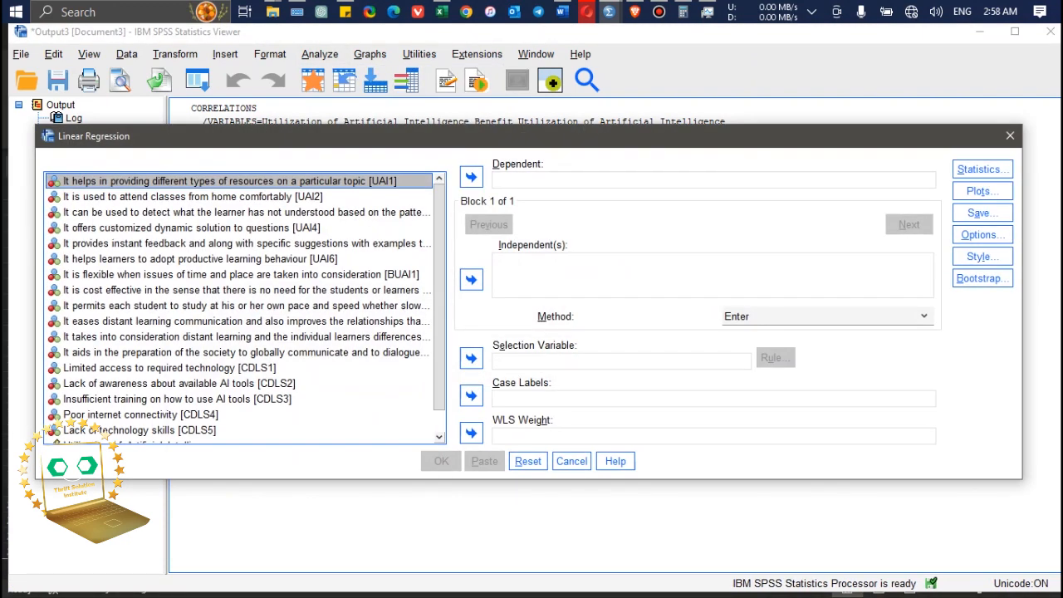
pyautogui.scroll(-1, 97, 431)
pyautogui.click(100, 422)
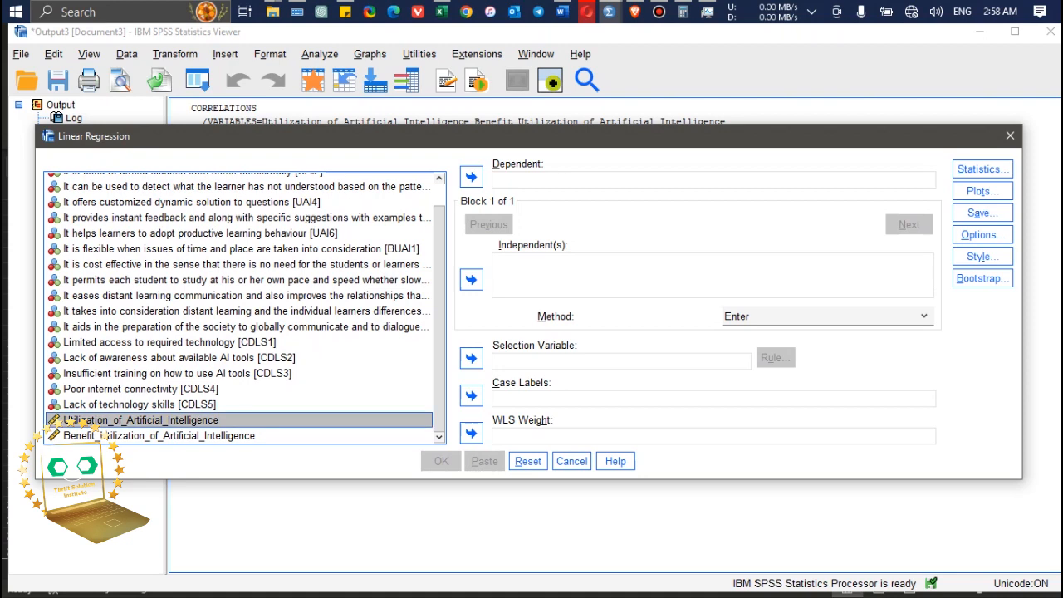
pyautogui.doubleClick(99, 424)
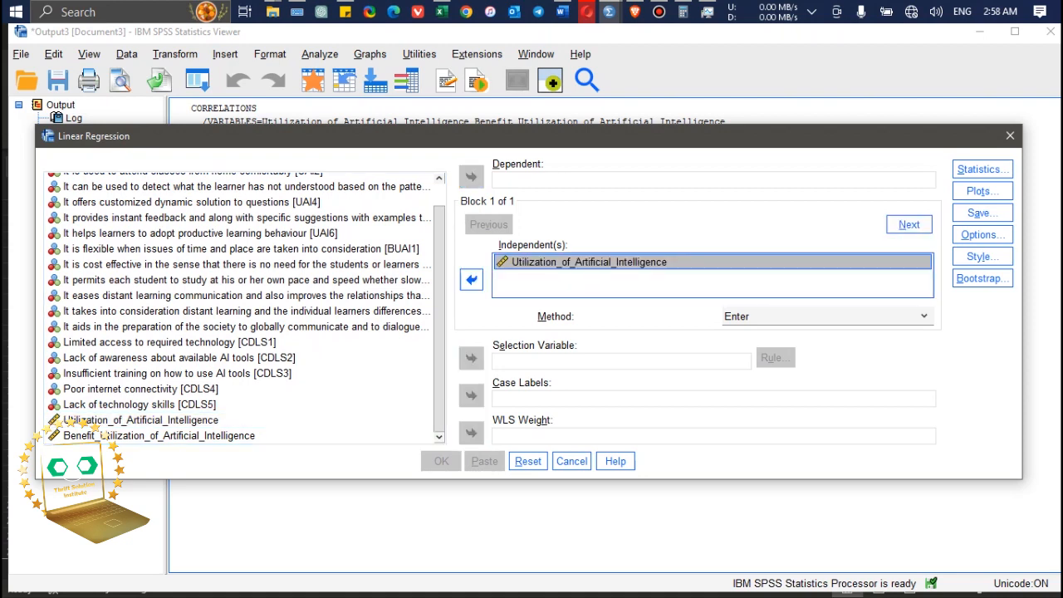
pyautogui.click(99, 435)
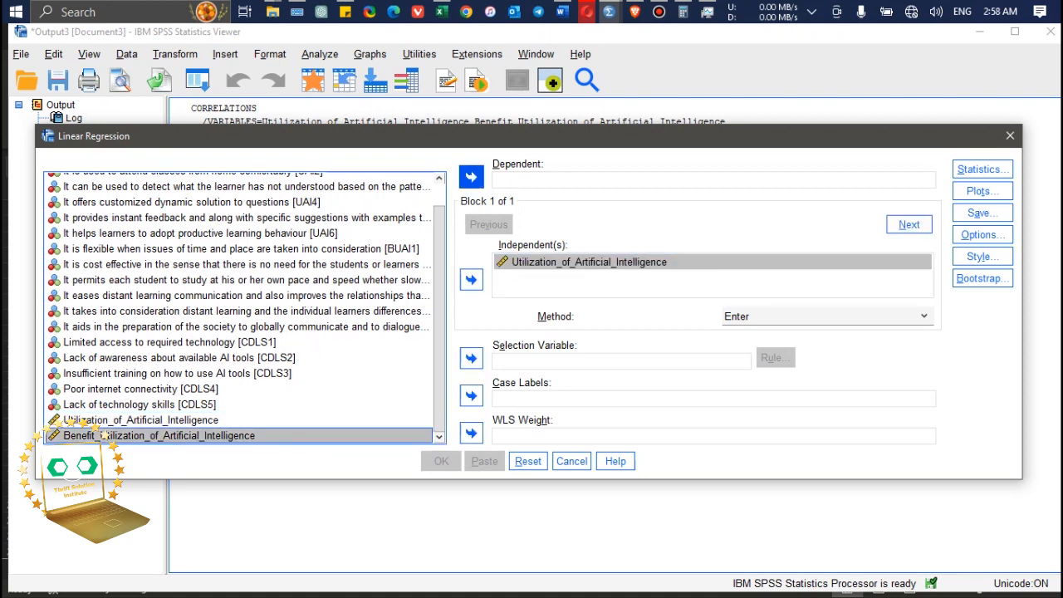
pyautogui.doubleClick(99, 436)
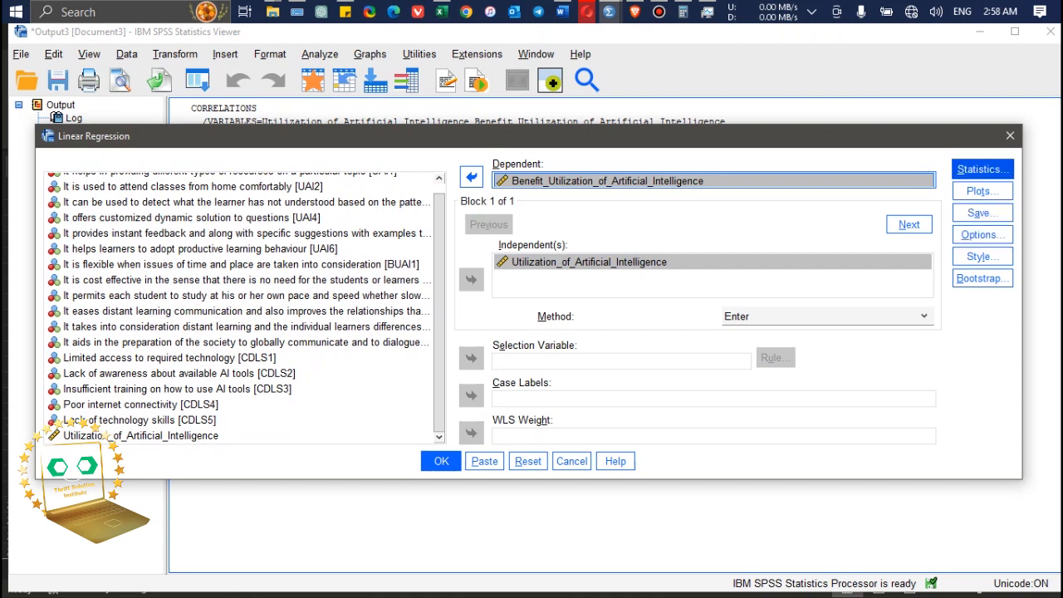
# Add 95% confidence intervals to the regression coefficient statistics and run the linear regression.
pyautogui.click(983, 170)
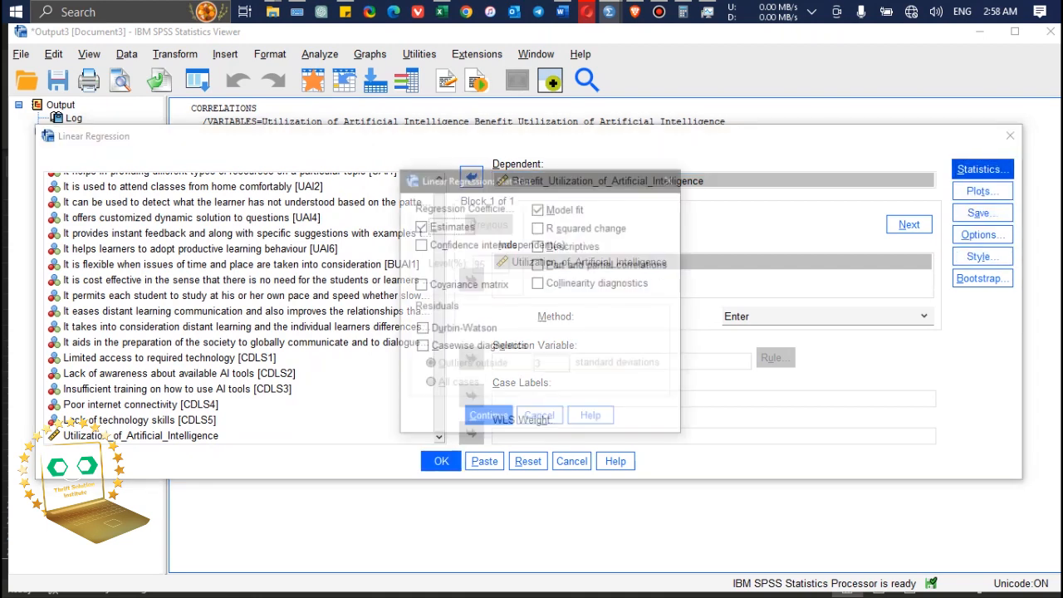
pyautogui.click(420, 245)
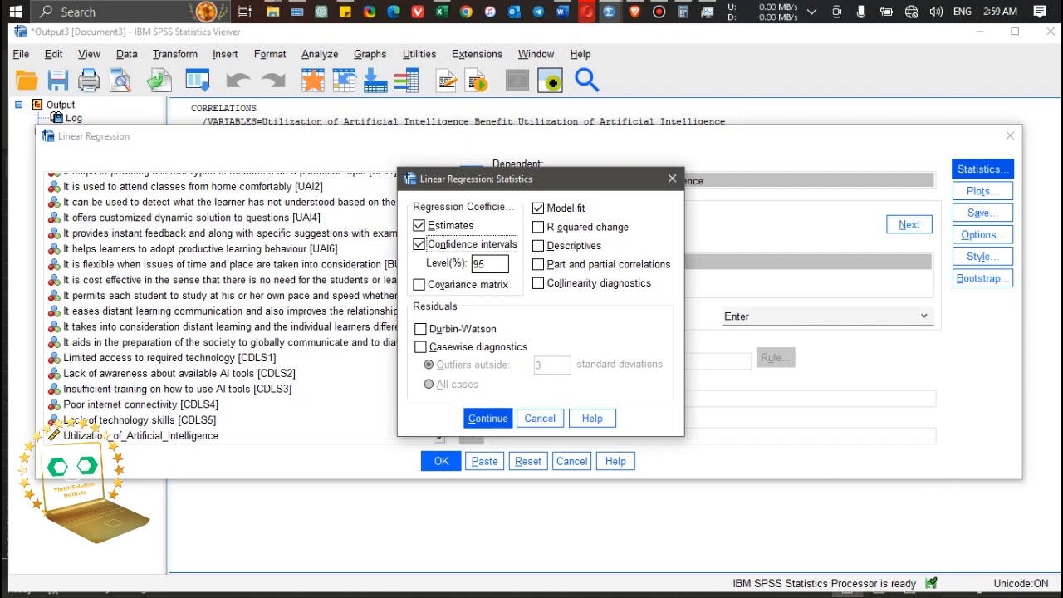
pyautogui.click(488, 417)
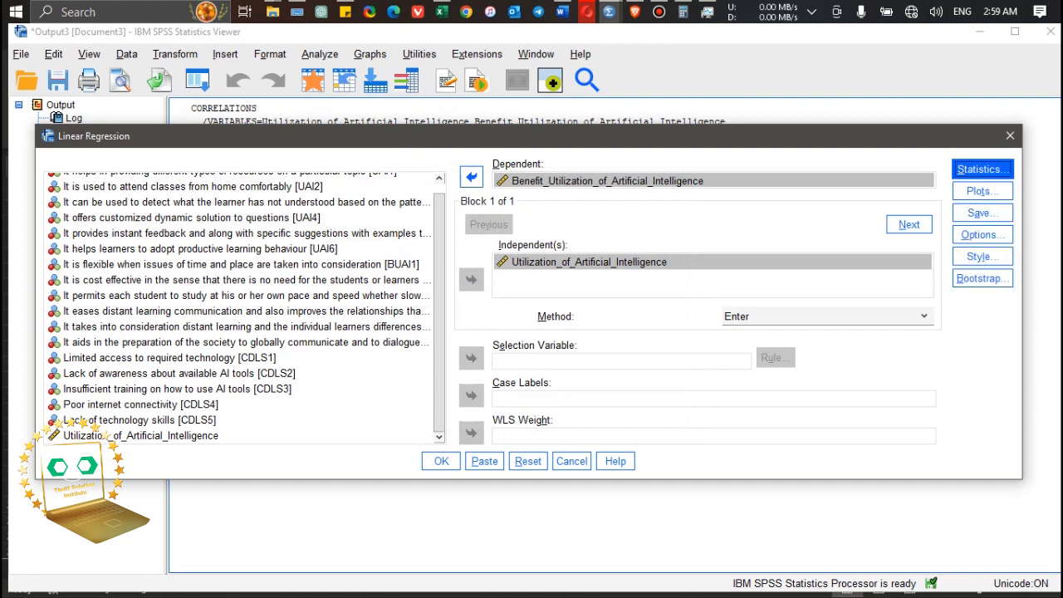
pyautogui.click(441, 461)
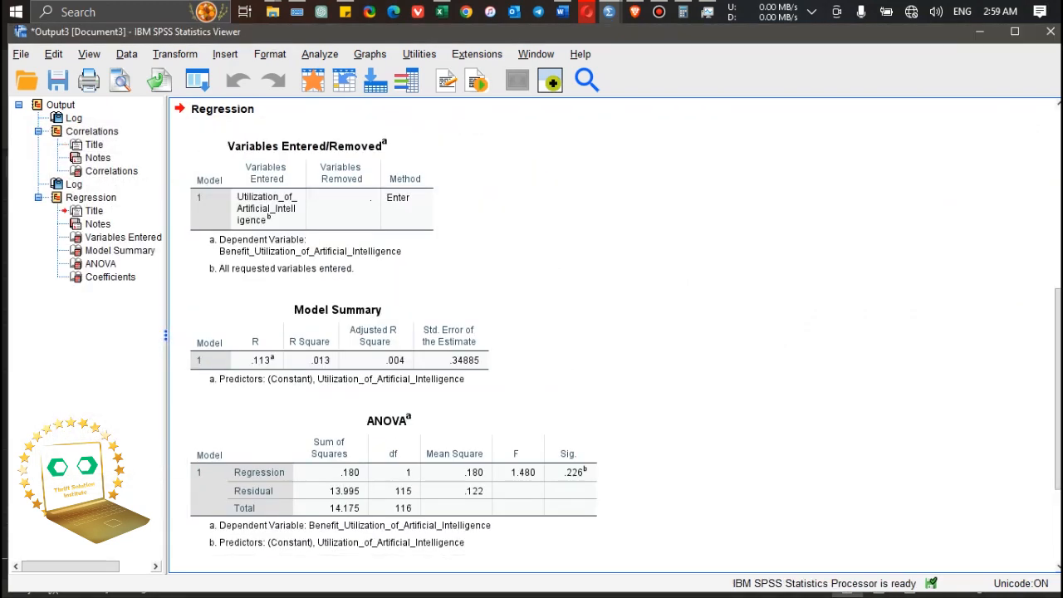
# Examine the regression's model summary, ANOVA and coefficients tables and compare them with the Pearson correlation table.
pyautogui.scroll(3, 615, 332)
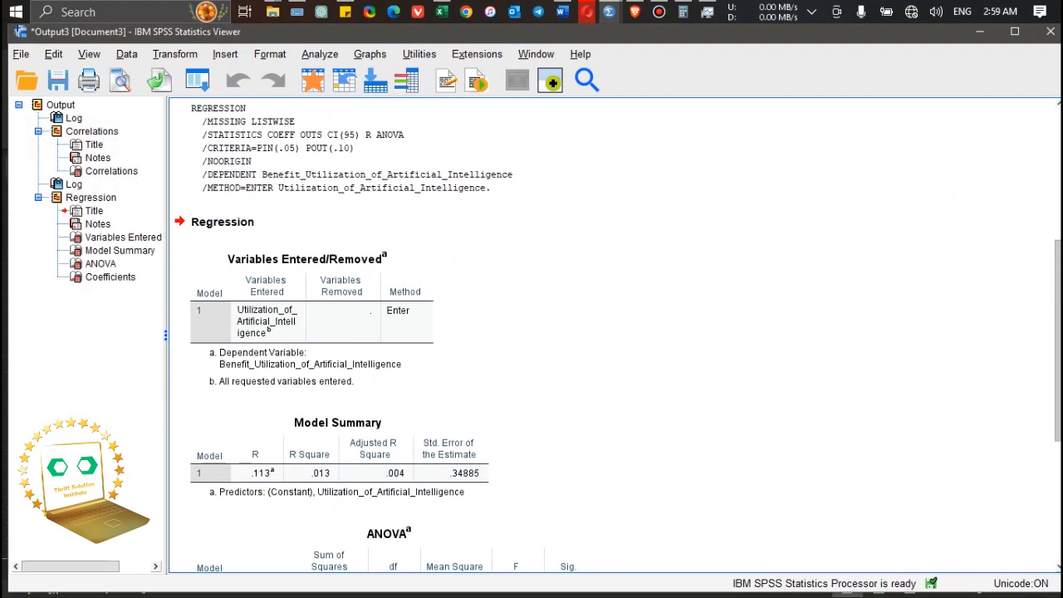
pyautogui.moveTo(1058, 320)
pyautogui.mouseDown()
pyautogui.moveTo(1059, 226)
pyautogui.moveTo(1059, 323)
pyautogui.mouseUp()
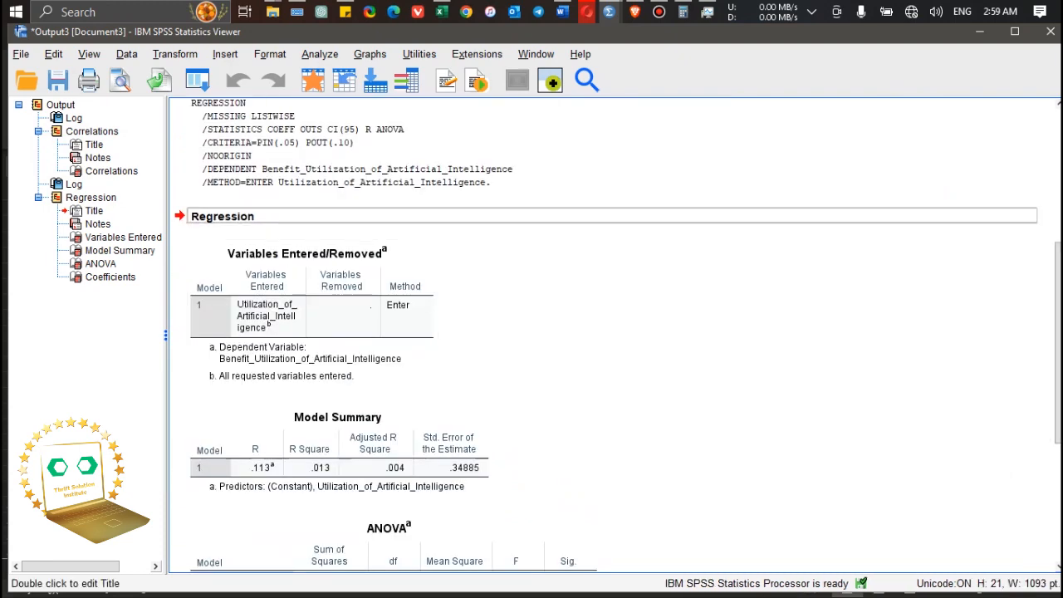
pyautogui.click(612, 216)
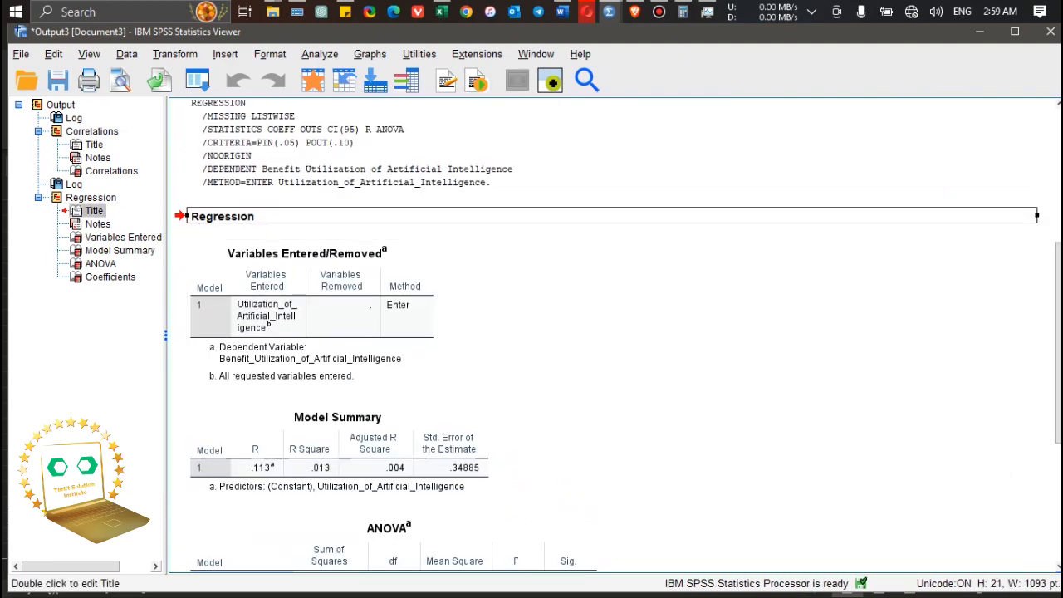
pyautogui.click(92, 131)
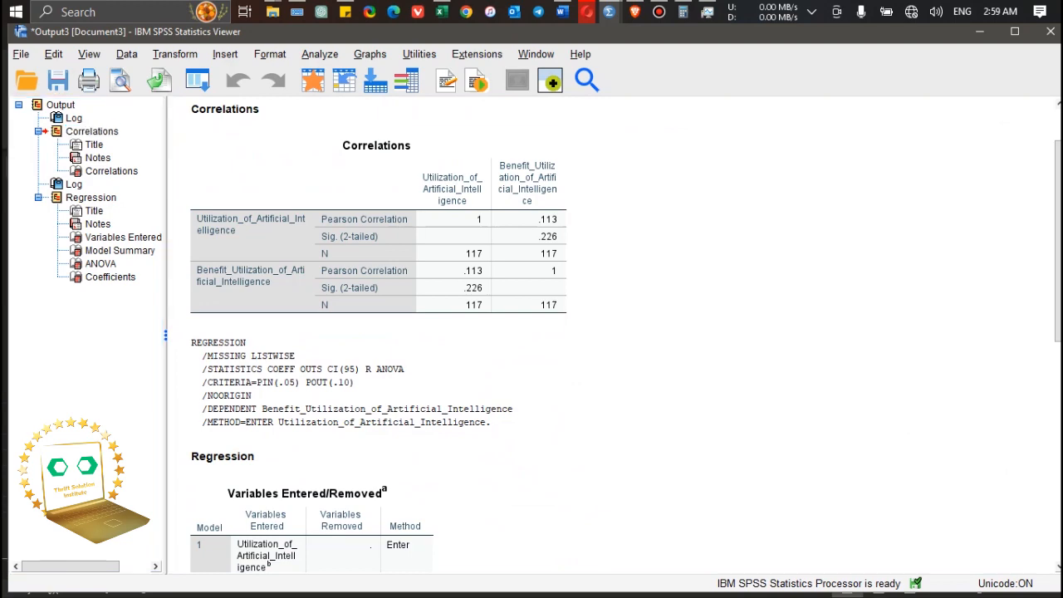
pyautogui.click(90, 197)
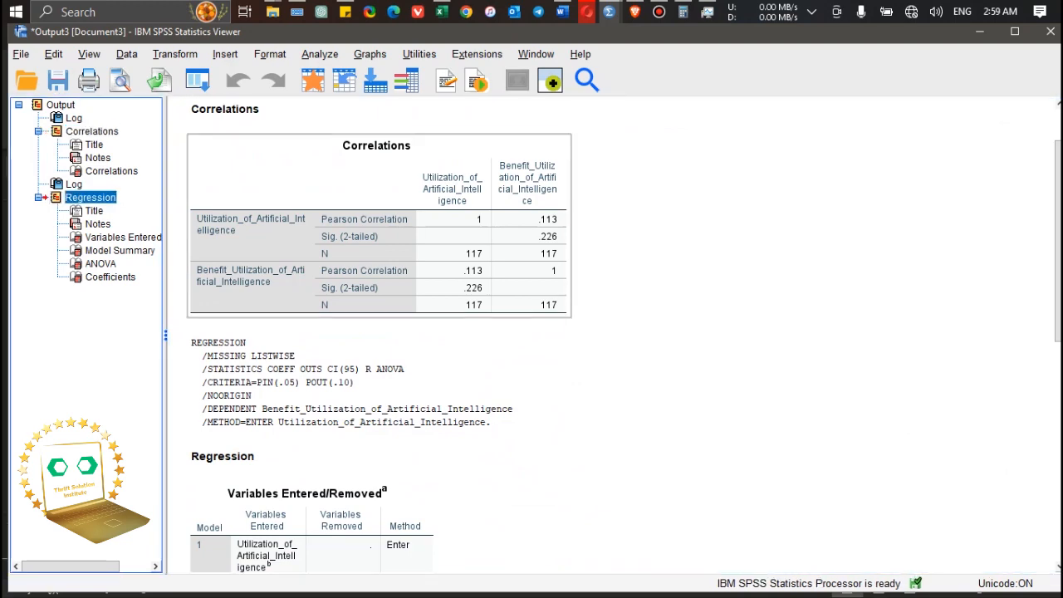
pyautogui.scroll(-5, 623, 332)
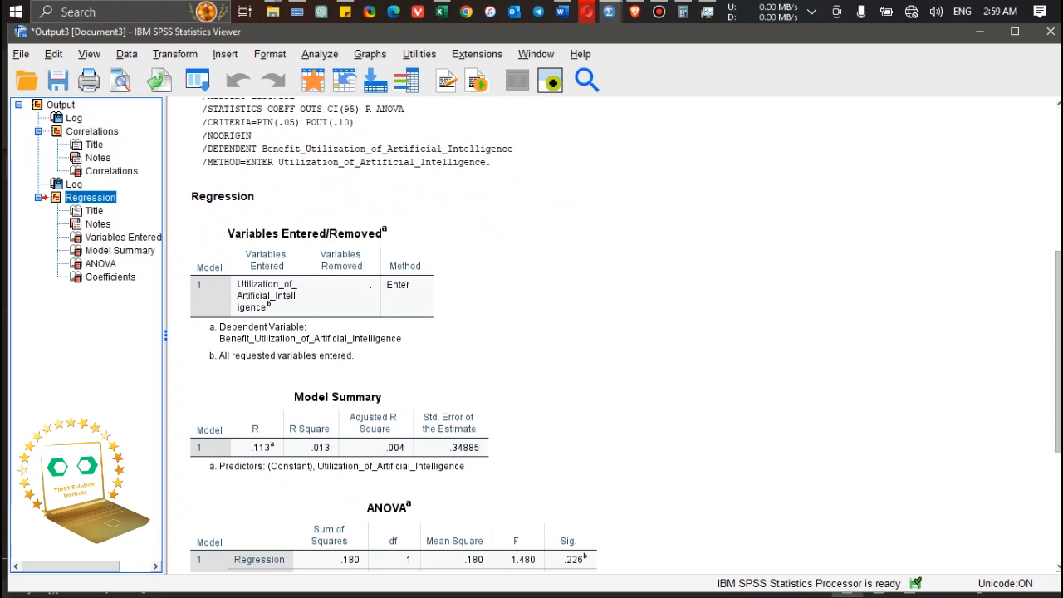
pyautogui.scroll(-3, 499, 332)
pyautogui.scroll(2, 498, 332)
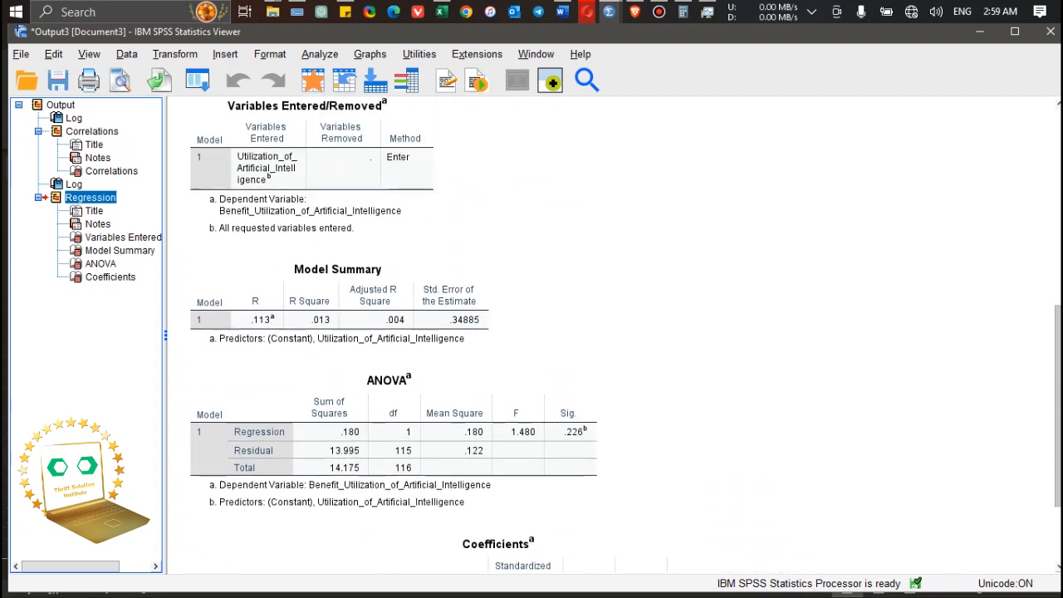
pyautogui.scroll(6, 531, 332)
pyautogui.scroll(-7, 531, 332)
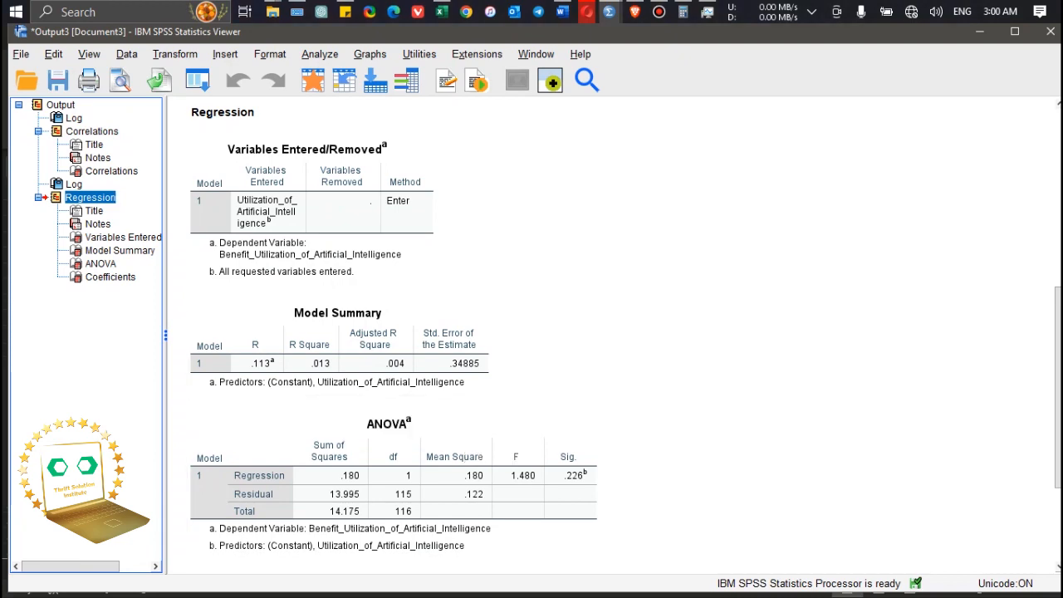
pyautogui.scroll(-3, 582, 332)
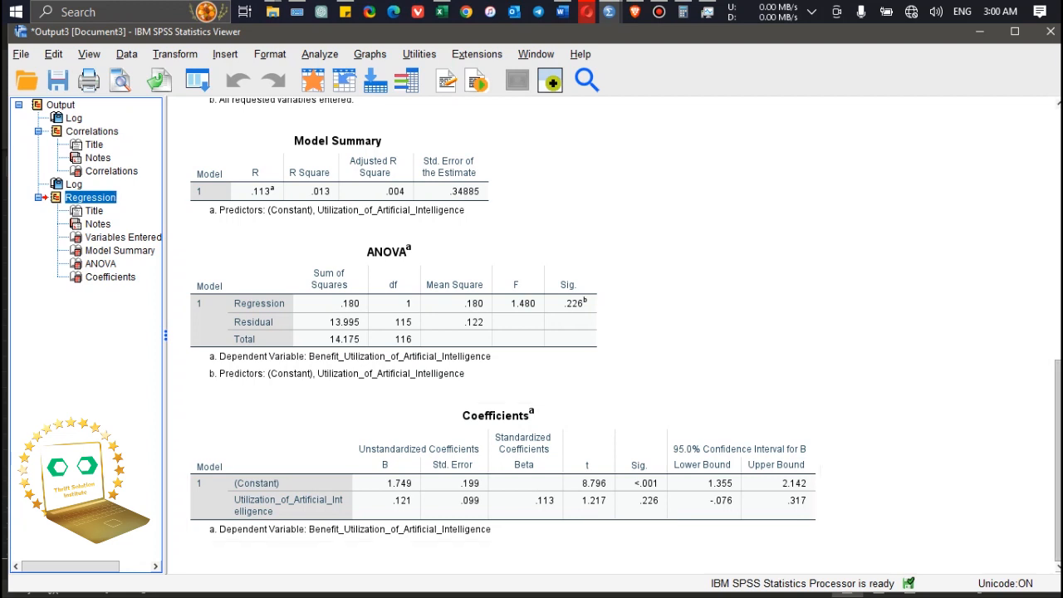
pyautogui.scroll(10, 581, 333)
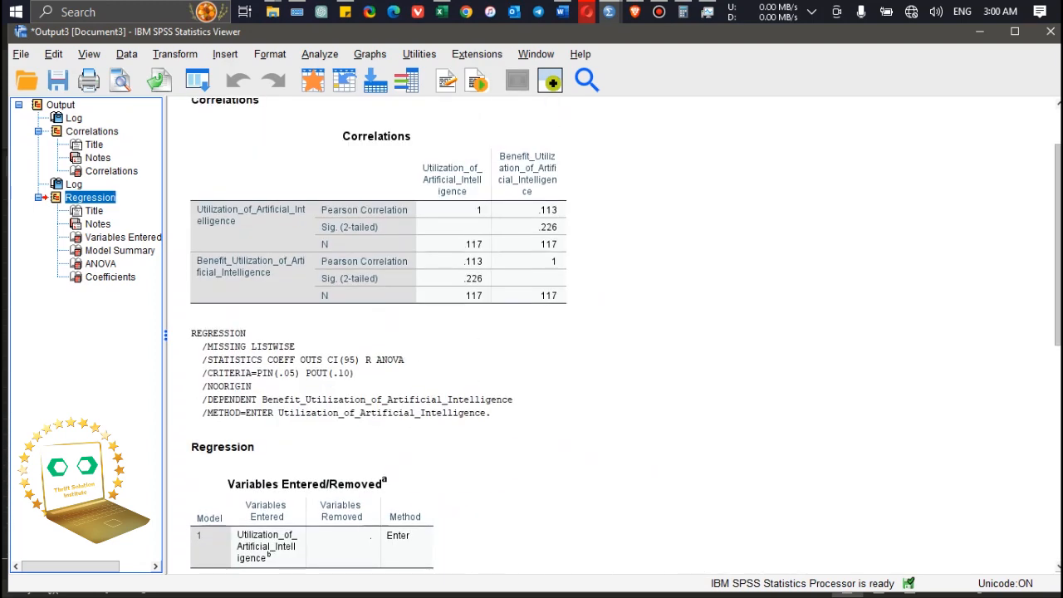
pyautogui.scroll(2, 581, 332)
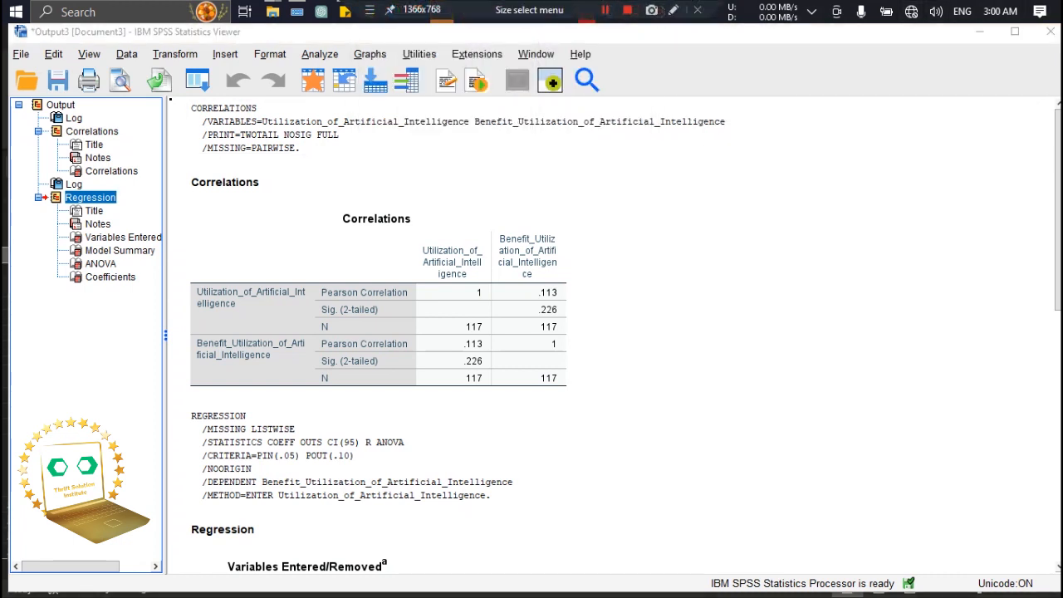
# Switch to Excel and review the item counts and combined variable counts for both hypothesis variables on the Hypothesis sheet.
pyautogui.click(442, 12)
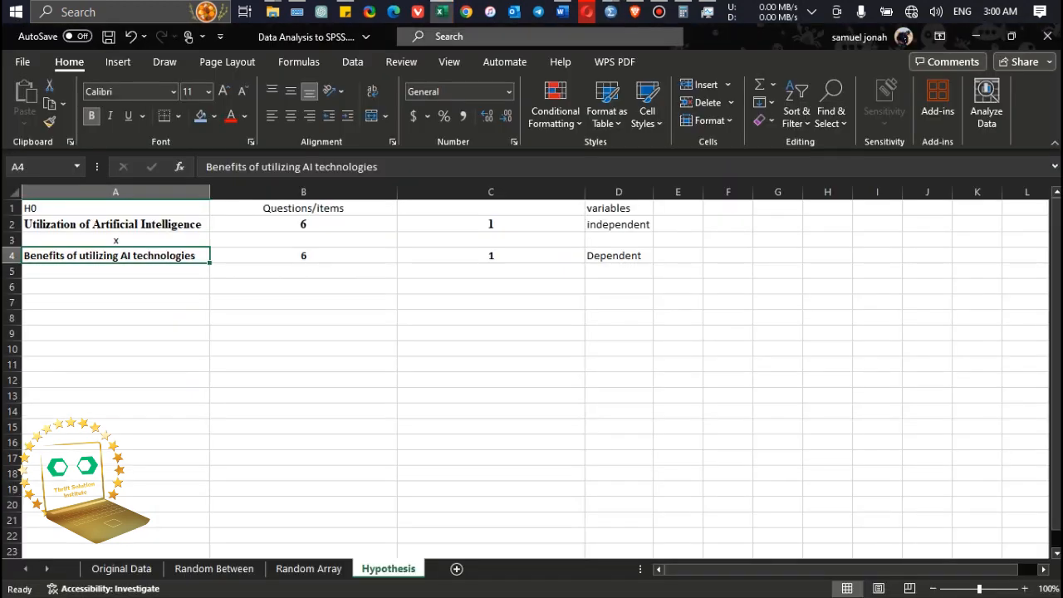
pyautogui.click(303, 225)
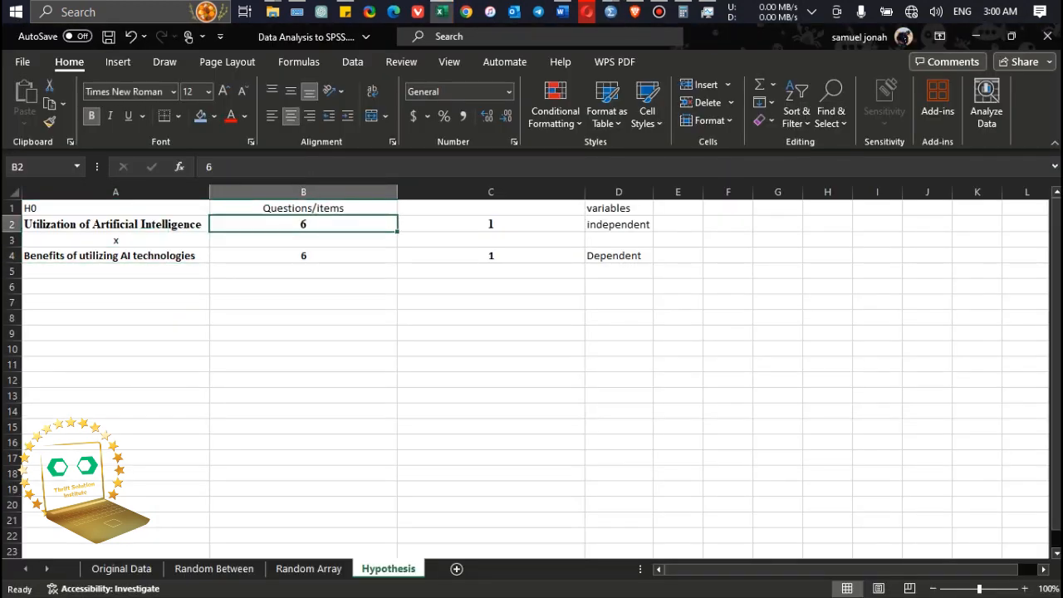
pyautogui.click(303, 256)
pyautogui.click(491, 224)
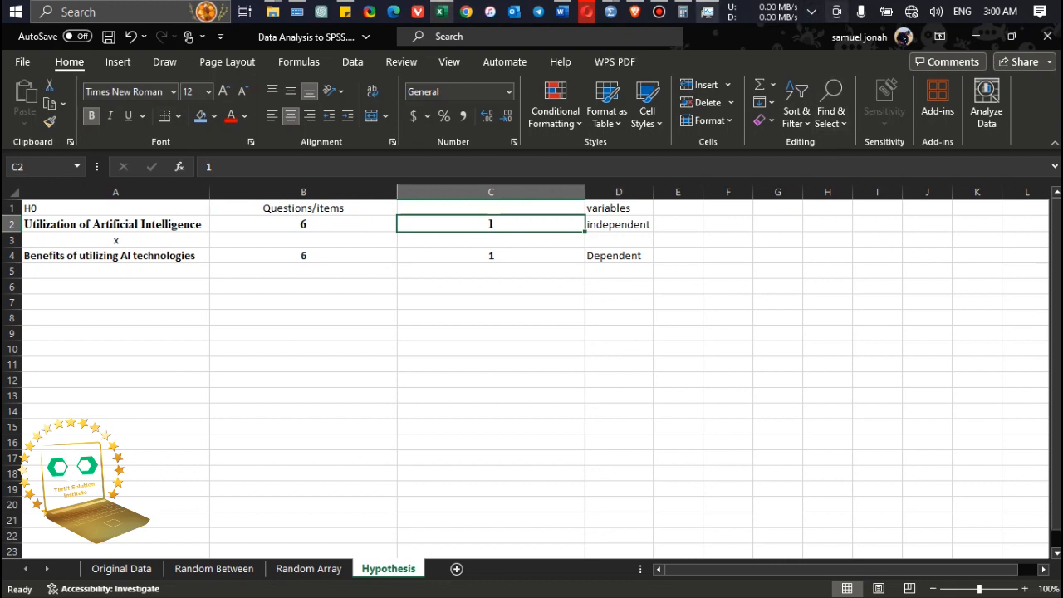
pyautogui.click(659, 12)
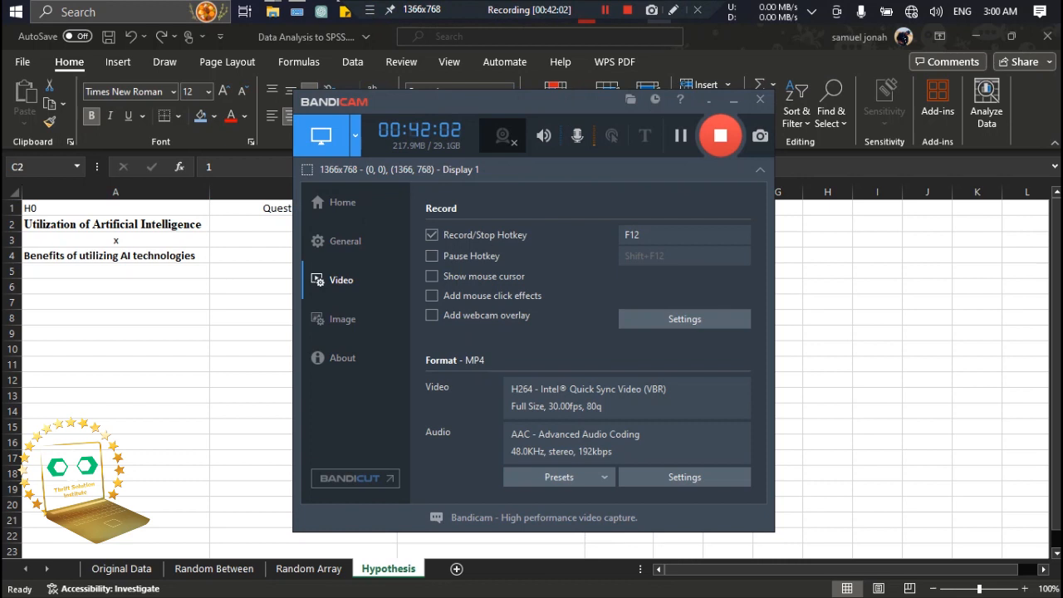